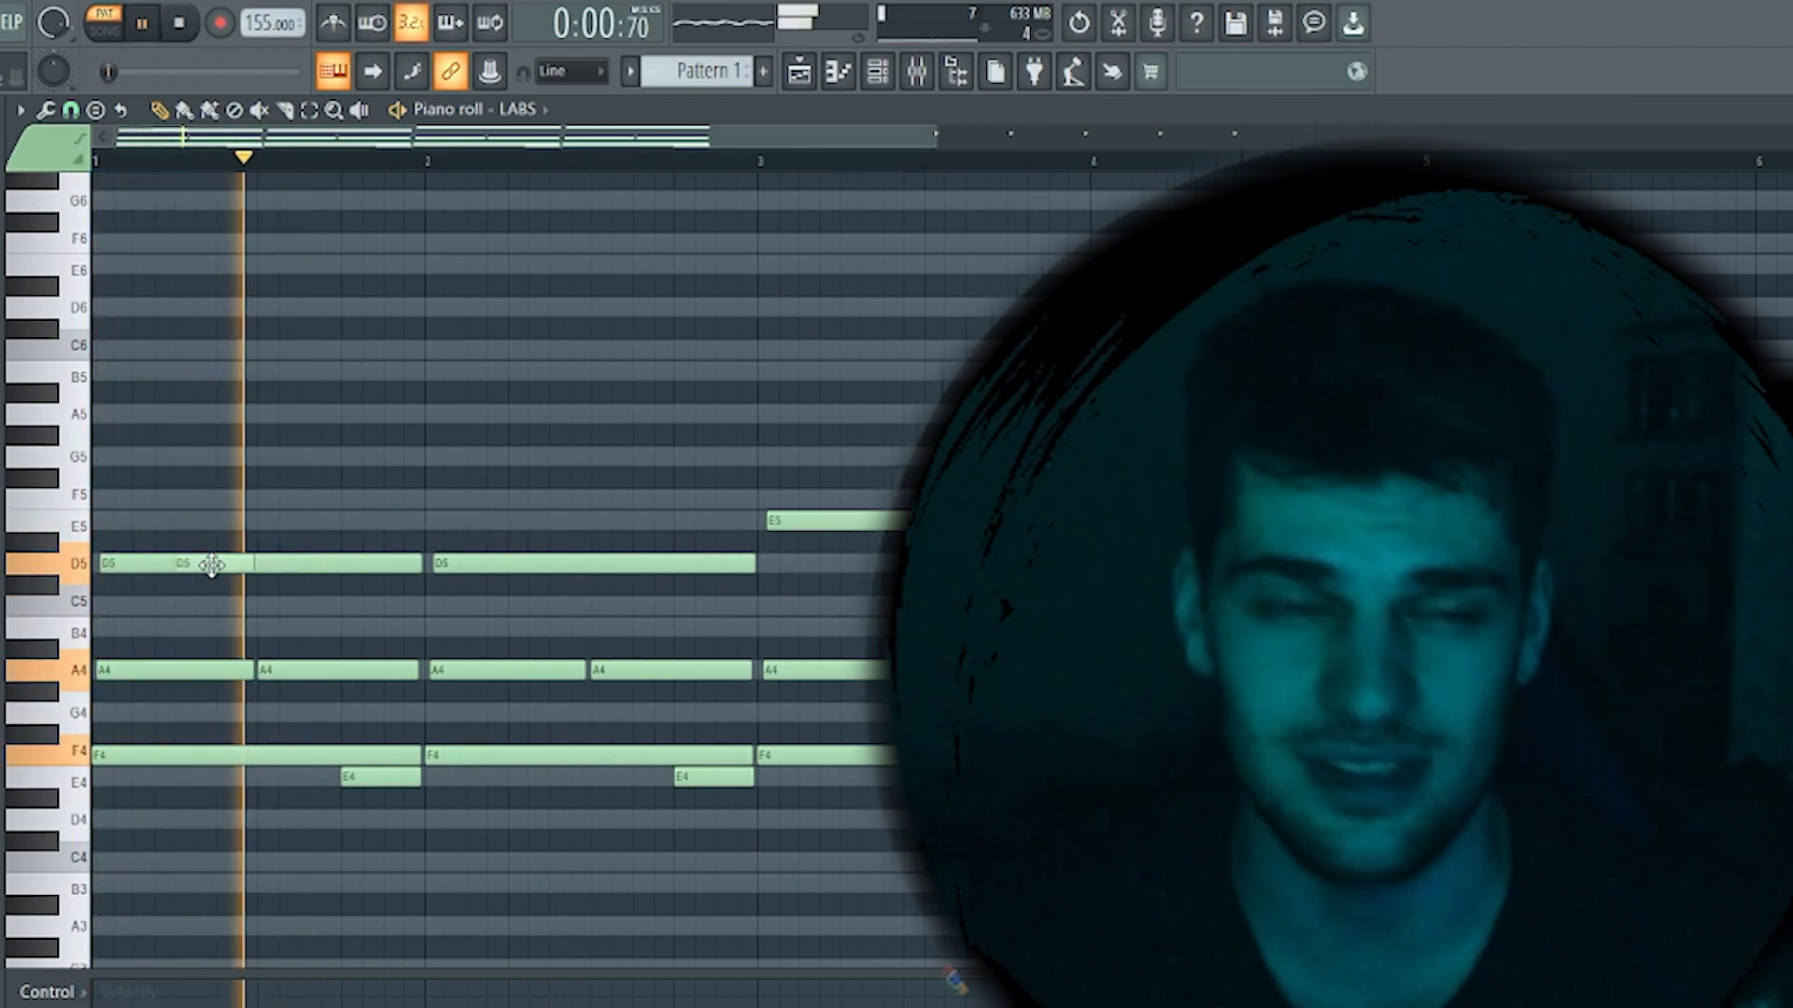
# Lower the bar 2 melody note to A5, and delete the short A5 notes from bars 1 and 2
pyautogui.moveTo(536, 377); pyautogui.dragTo(537, 413)
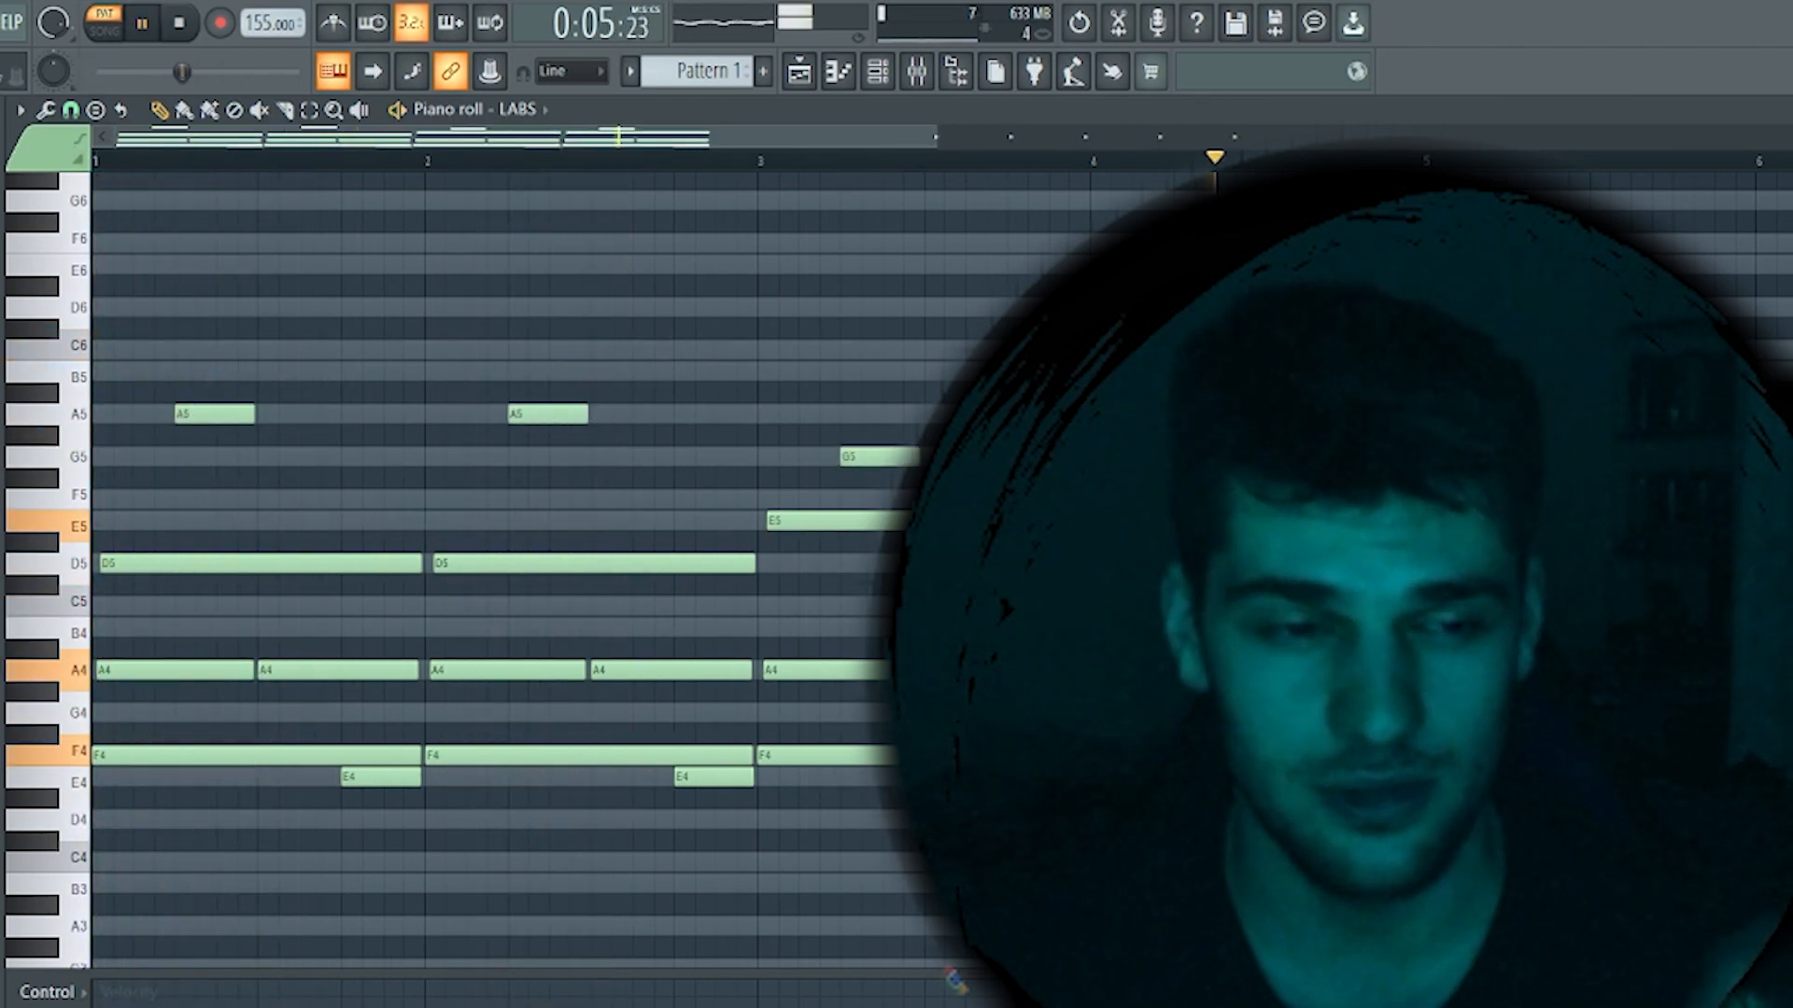
pyautogui.rightClick(215, 413)
pyautogui.rightClick(548, 414)
pyautogui.press('space')
# Add a short F5 note followed by an E5 note in bar 1 and play the pattern
pyautogui.scroll(4, 287, 160)
pyautogui.click(248, 501)
pyautogui.click(403, 521)
pyautogui.press('space')
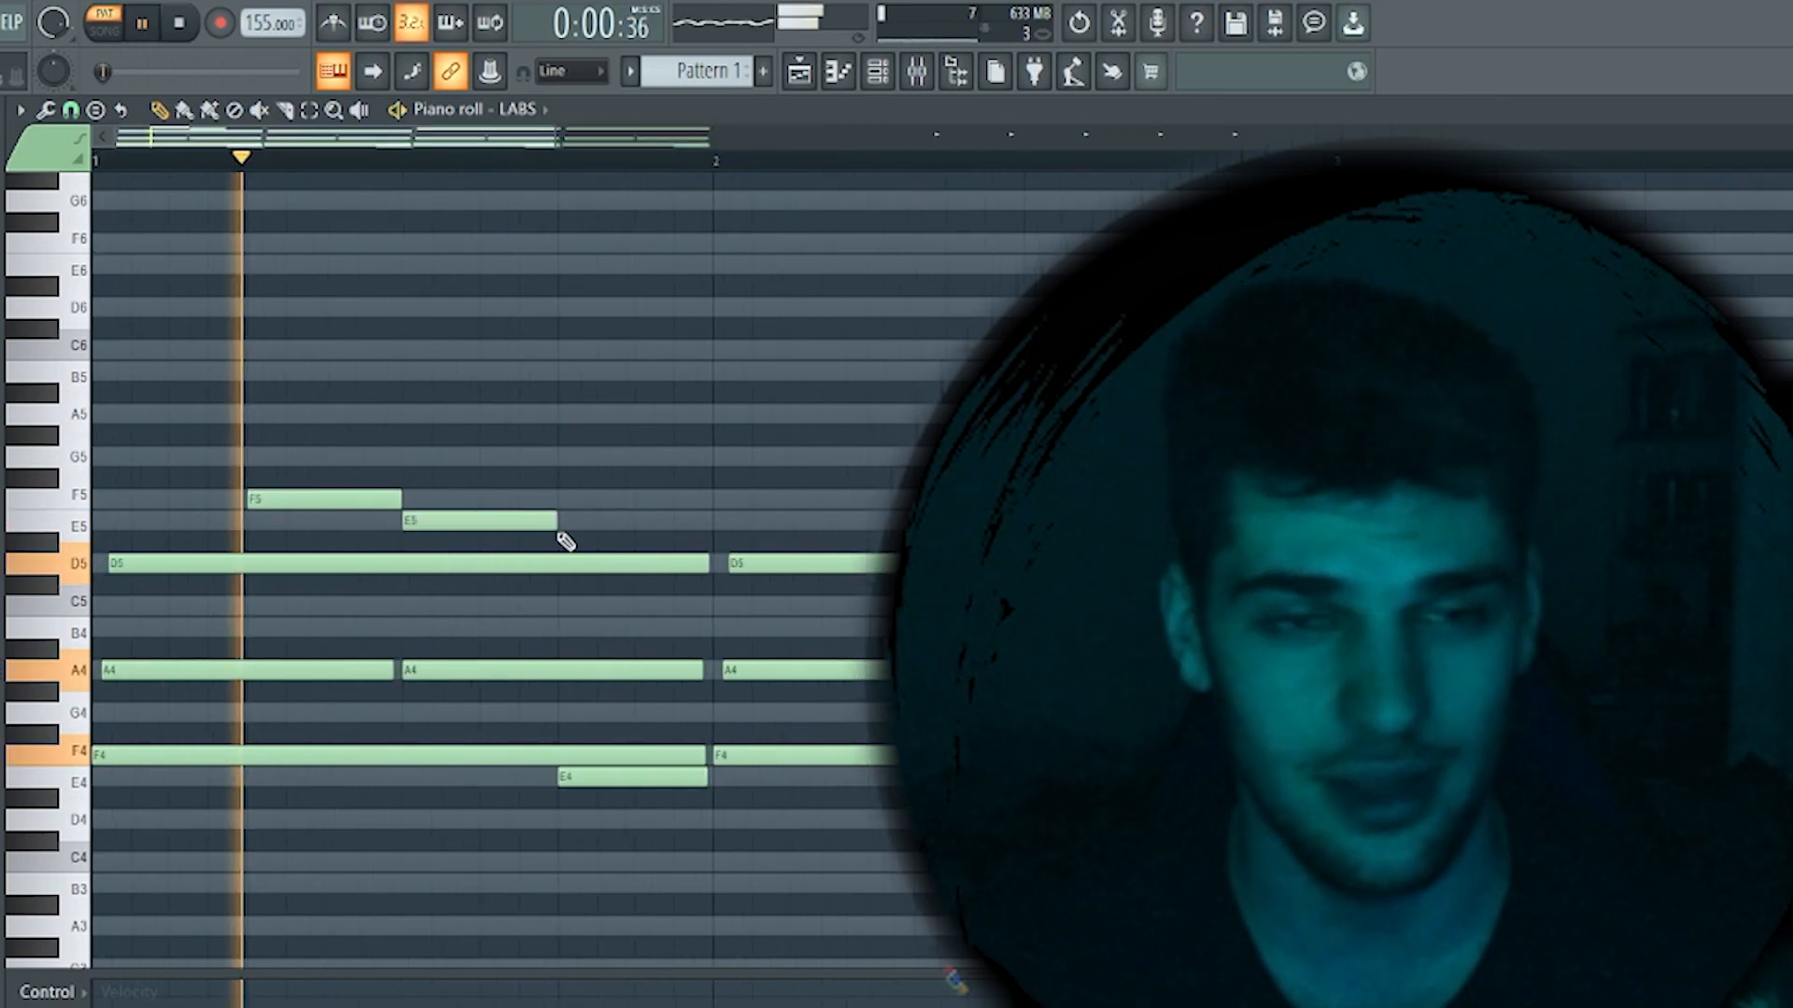
pyautogui.scroll(-2, 732, 532)
pyautogui.press('space')
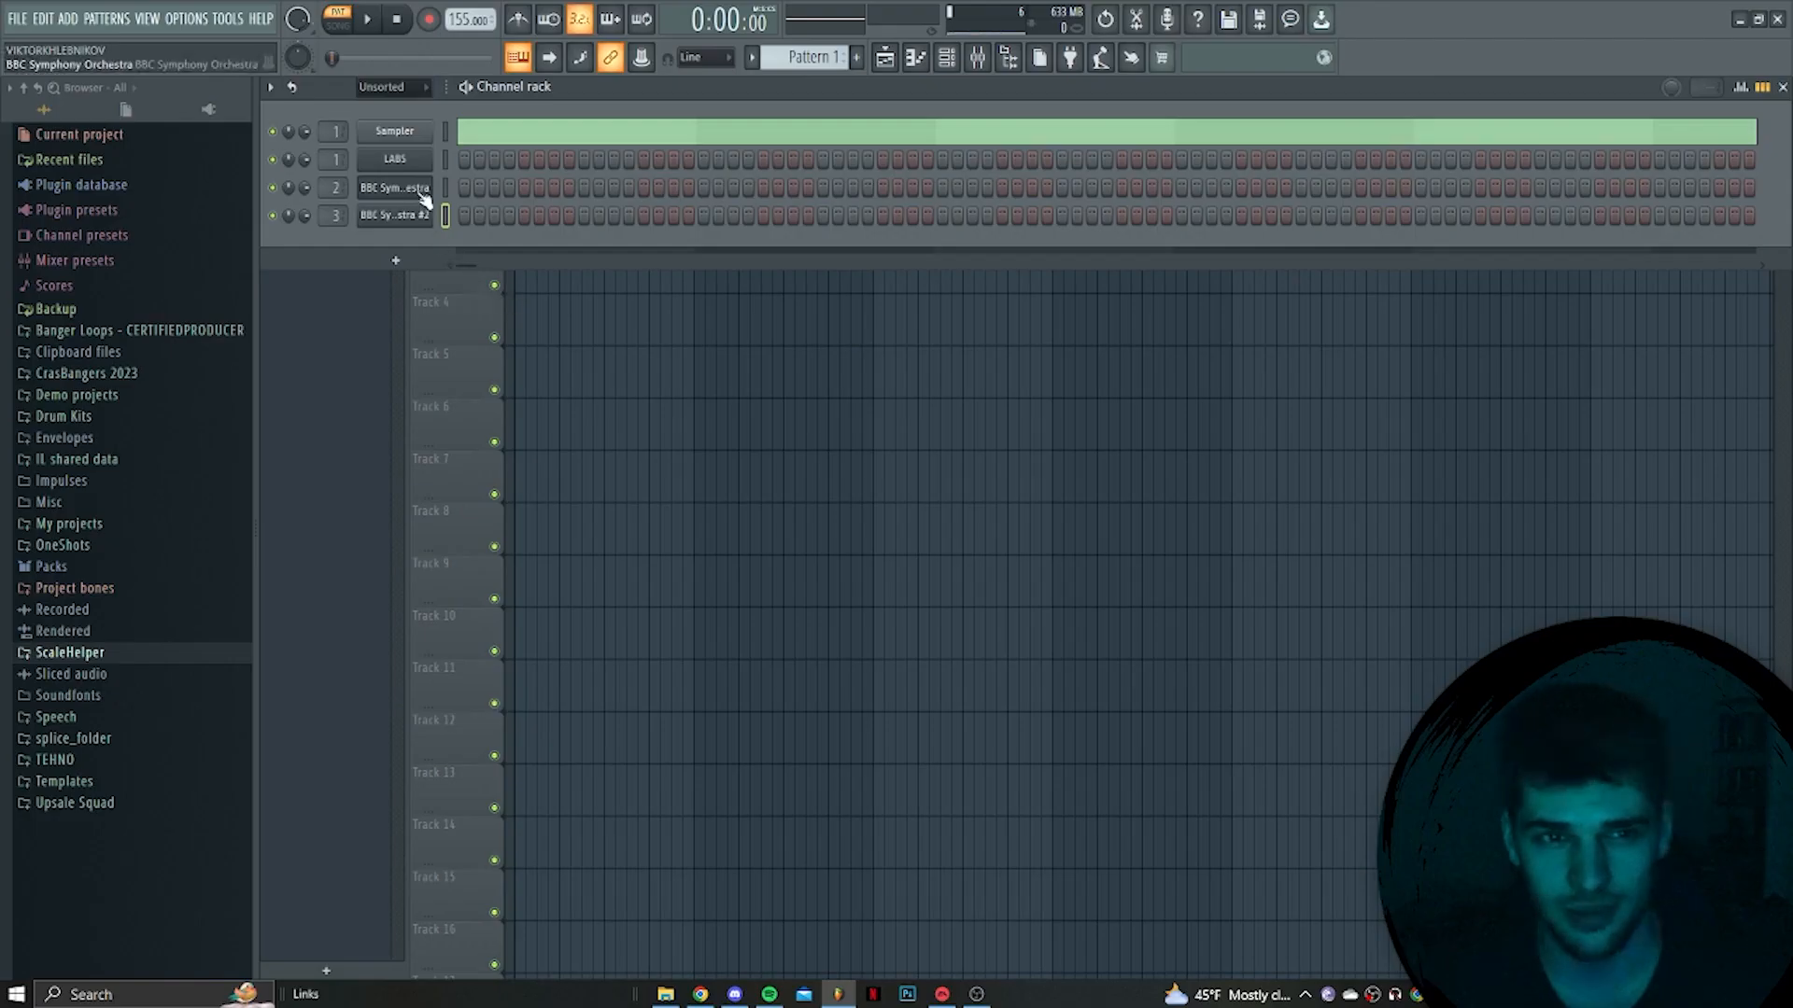
# Open the LABS instrument to check its Soft Piano preset
pyautogui.click(420, 161)
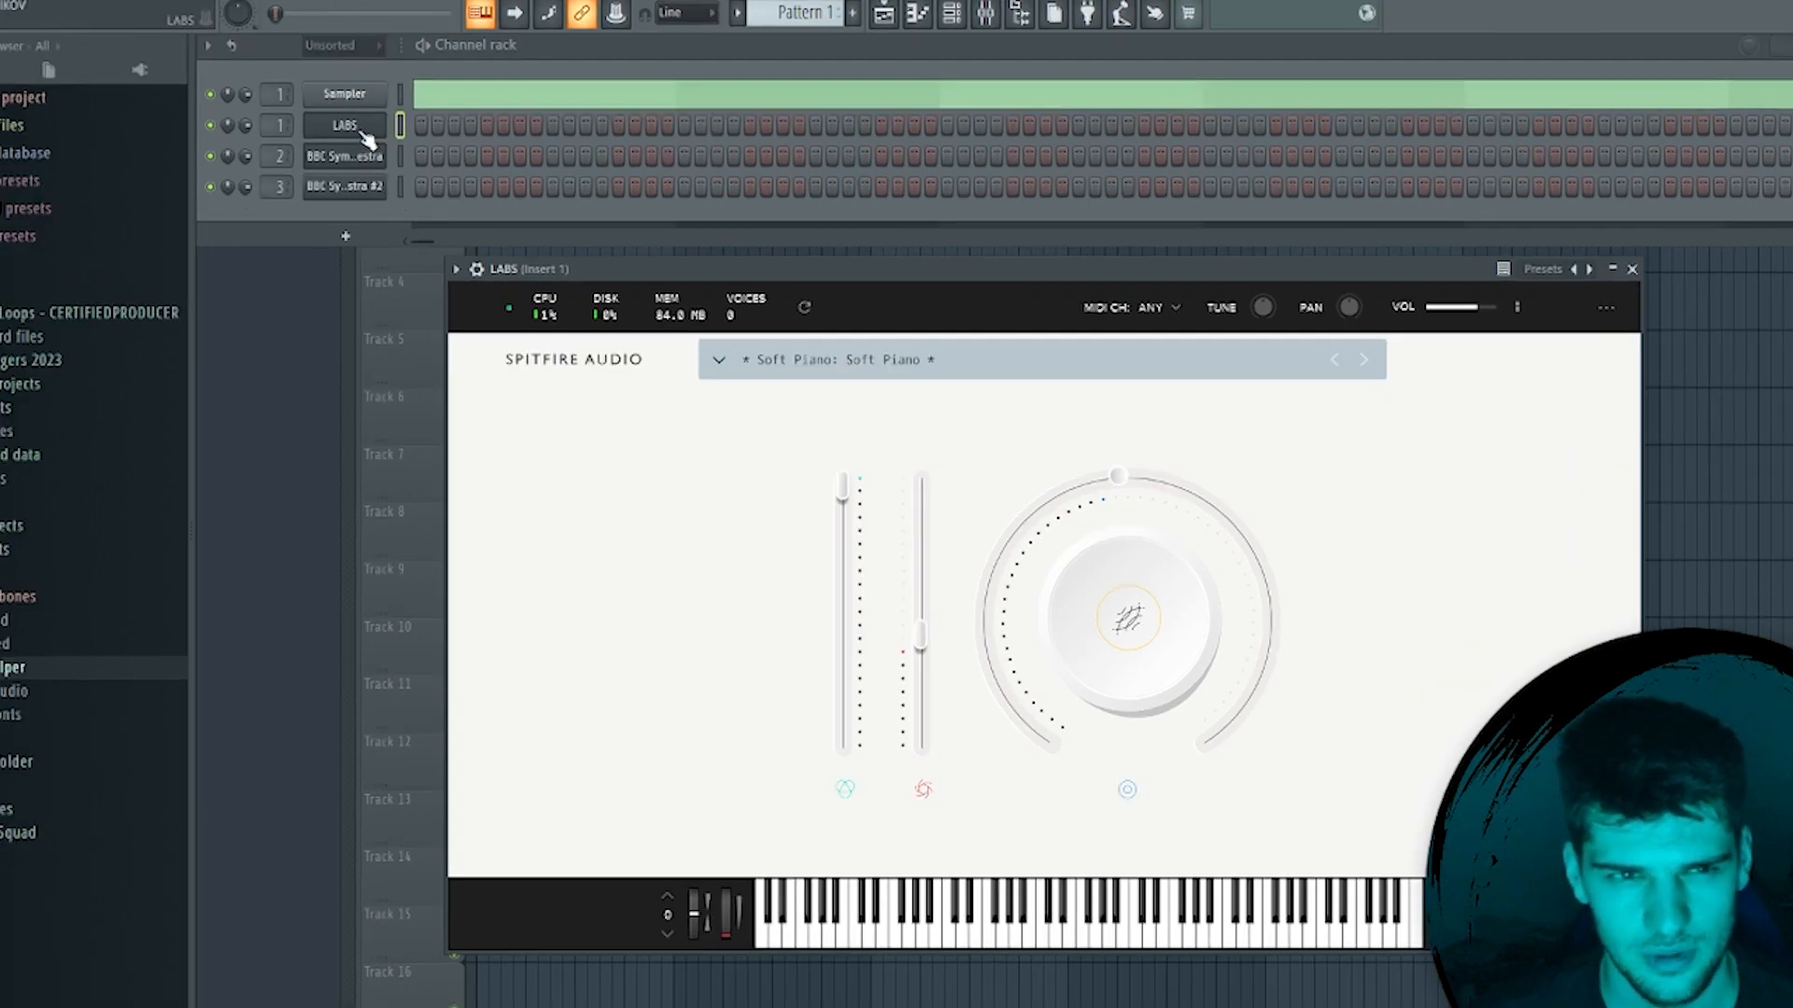
pyautogui.click(364, 130)
pyautogui.click(353, 159)
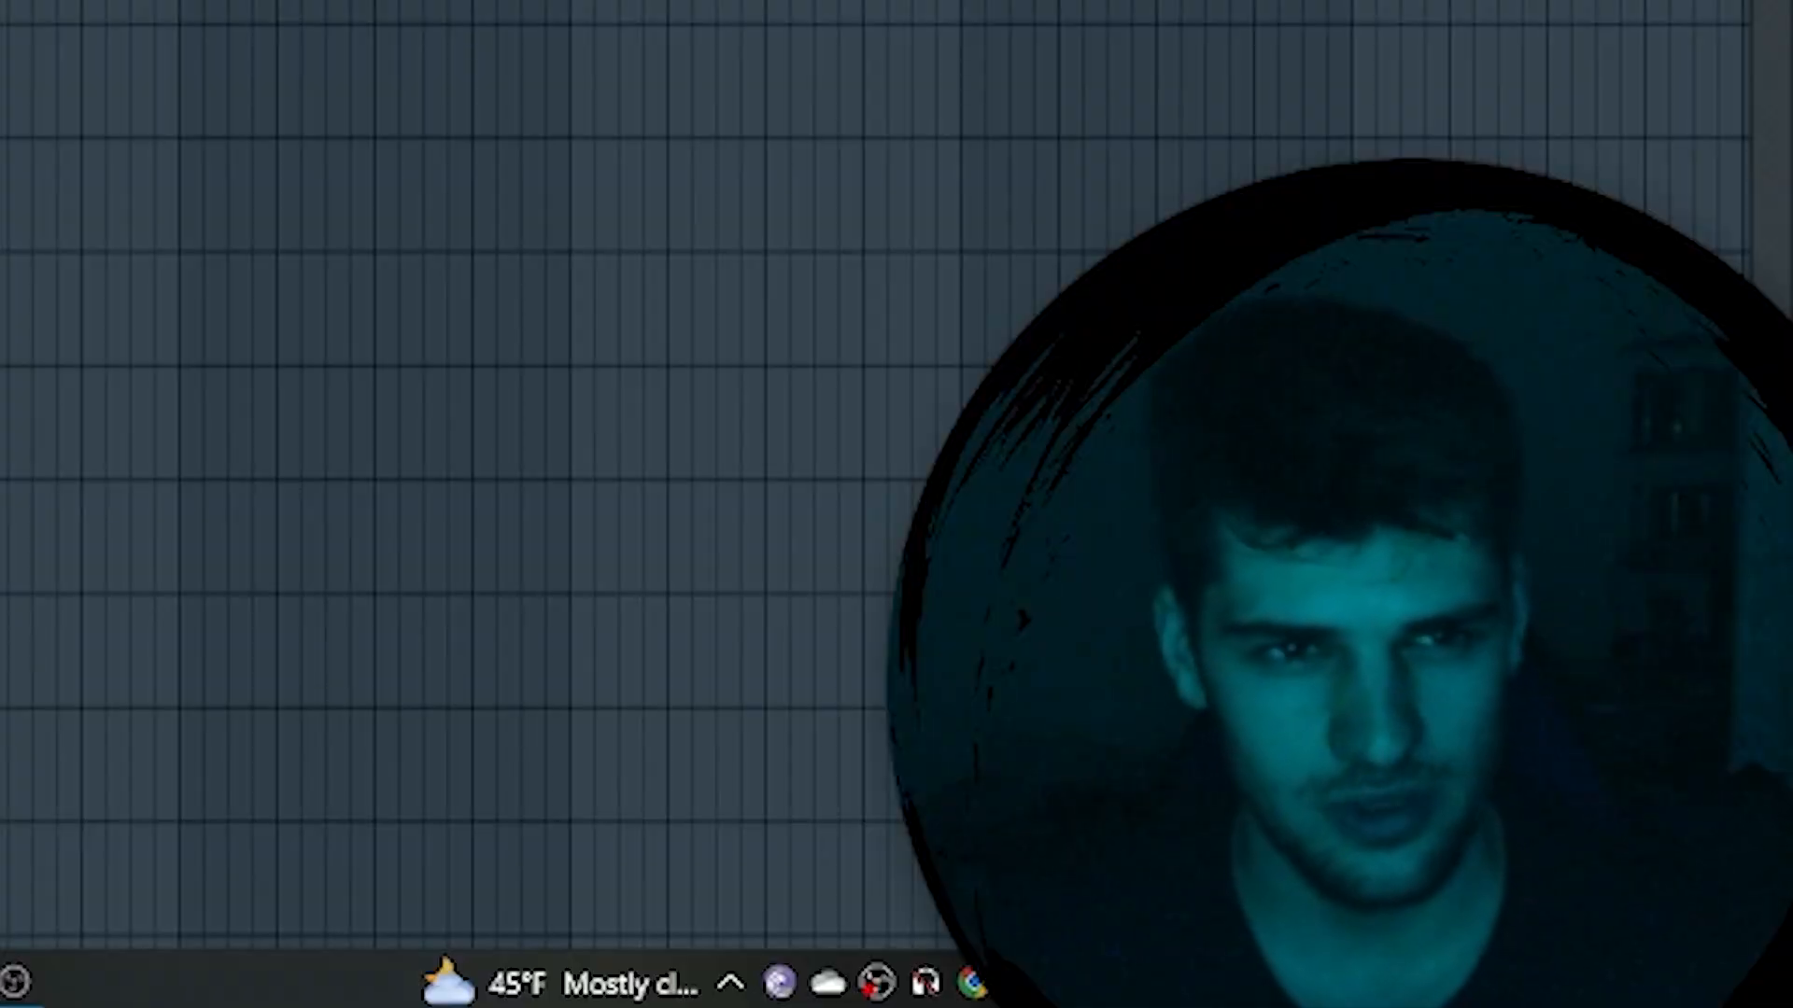
pyautogui.rightClick(447, 161)
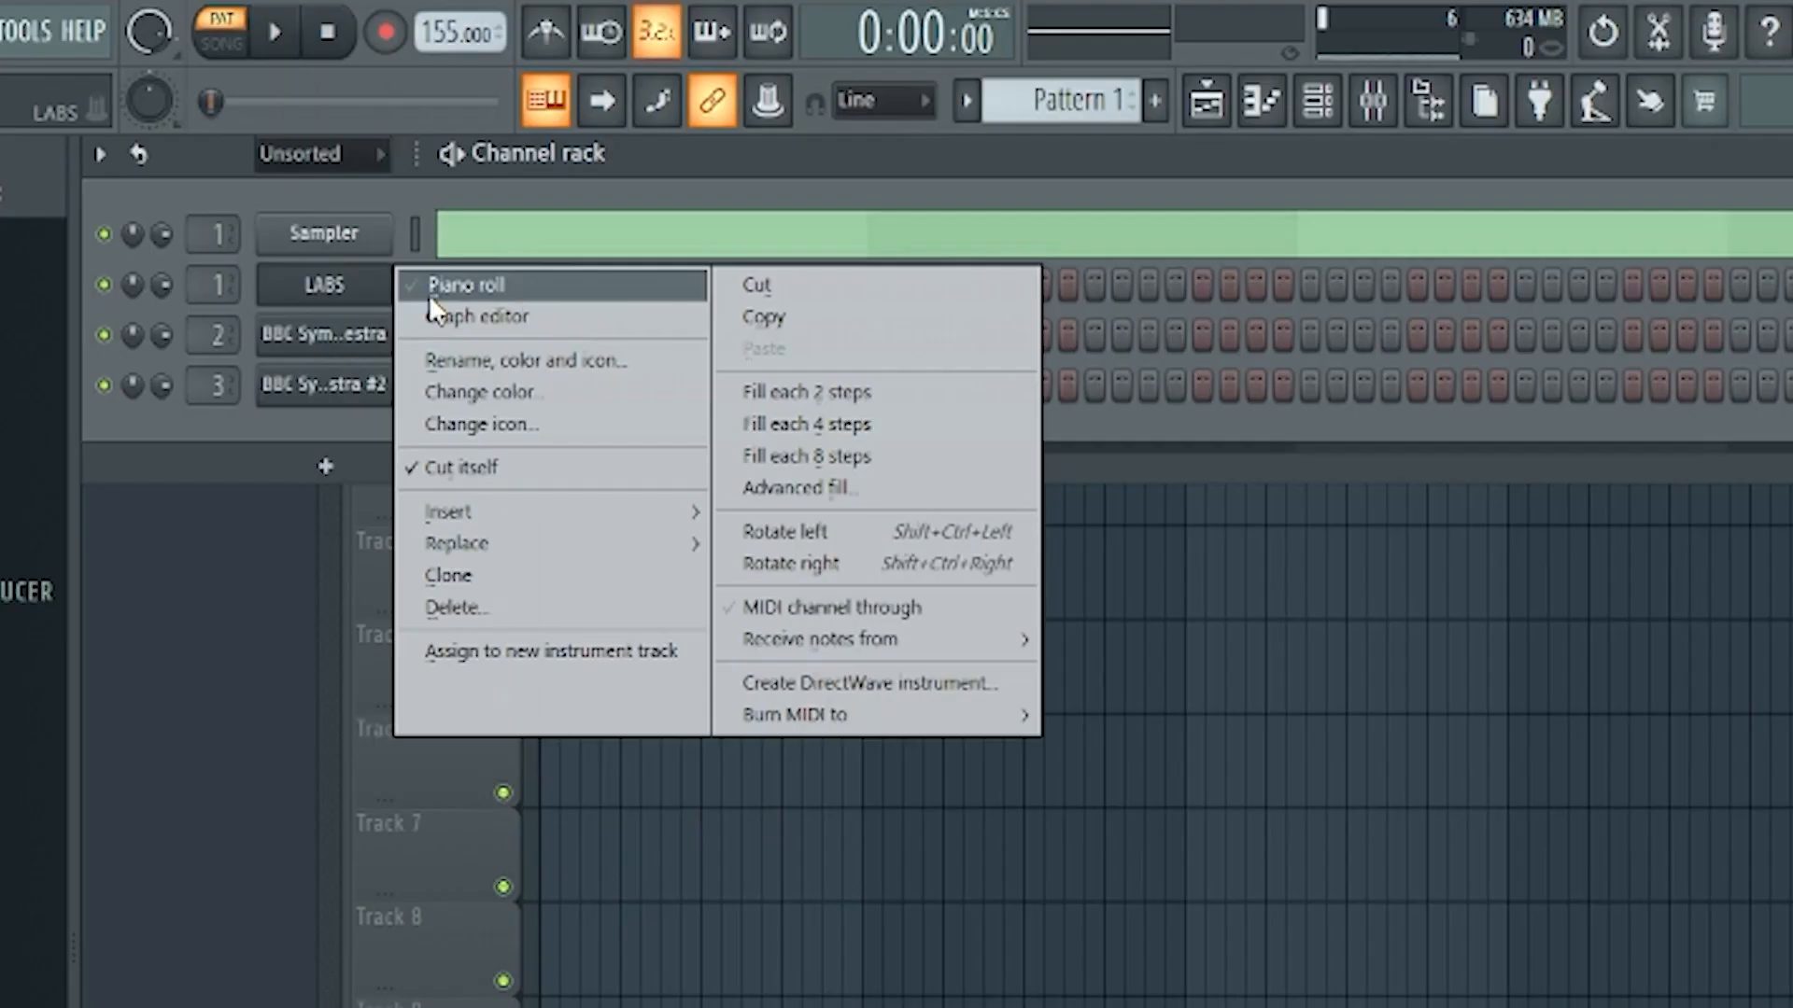
pyautogui.click(393, 159)
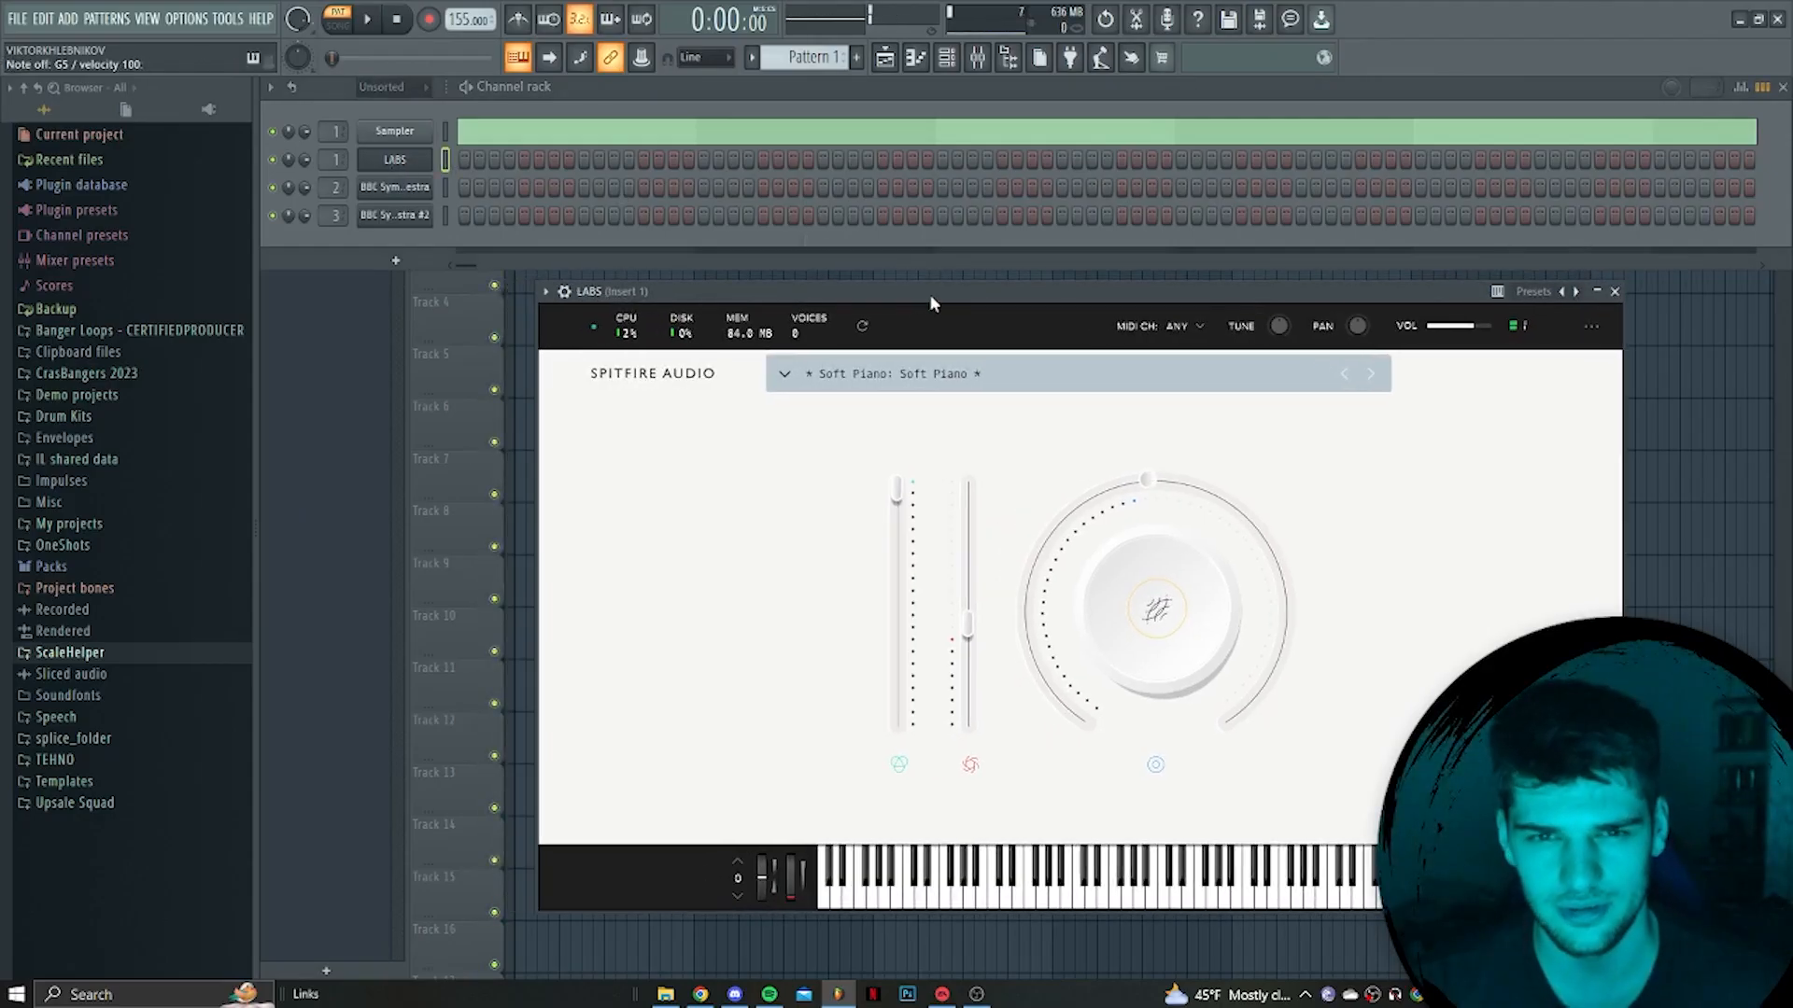
pyautogui.moveTo(902, 289); pyautogui.dragTo(930, 292)
# Open the LABS channel's piano roll and build a one-bar chord from G4, B4 and E5 in bar 1
pyautogui.rightClick(437, 155)
pyautogui.click(476, 161)
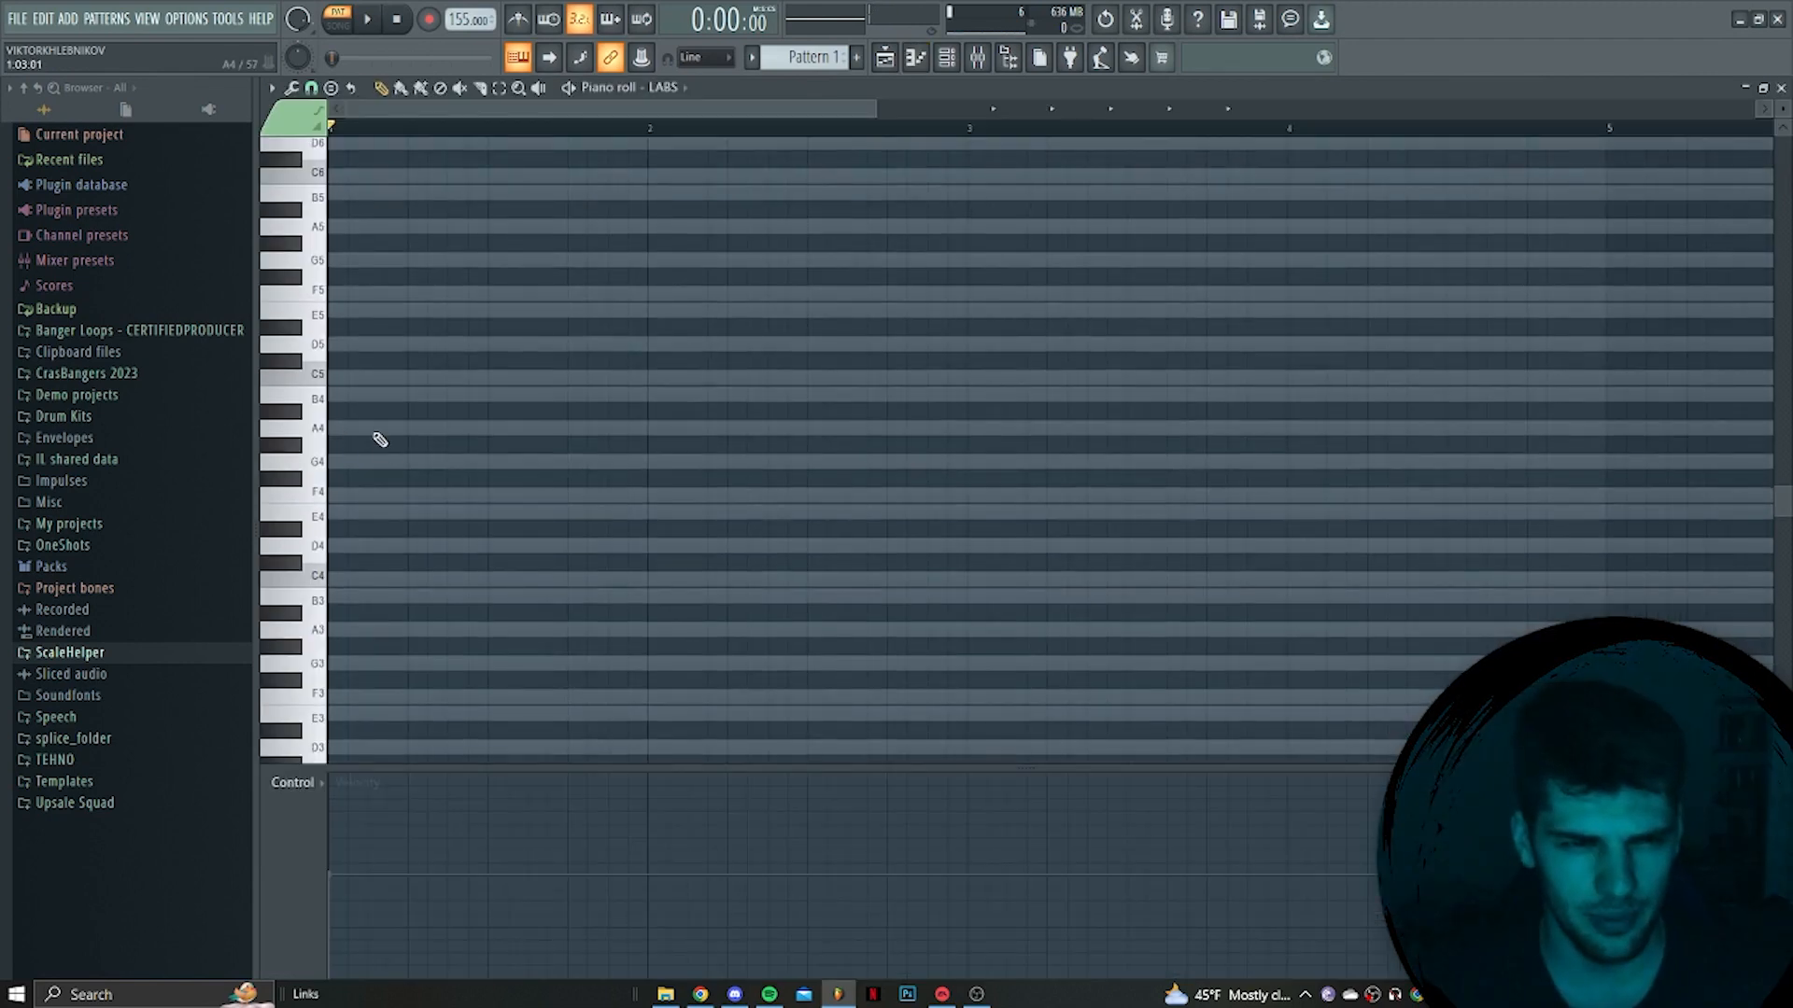
pyautogui.scroll(2, 374, 467)
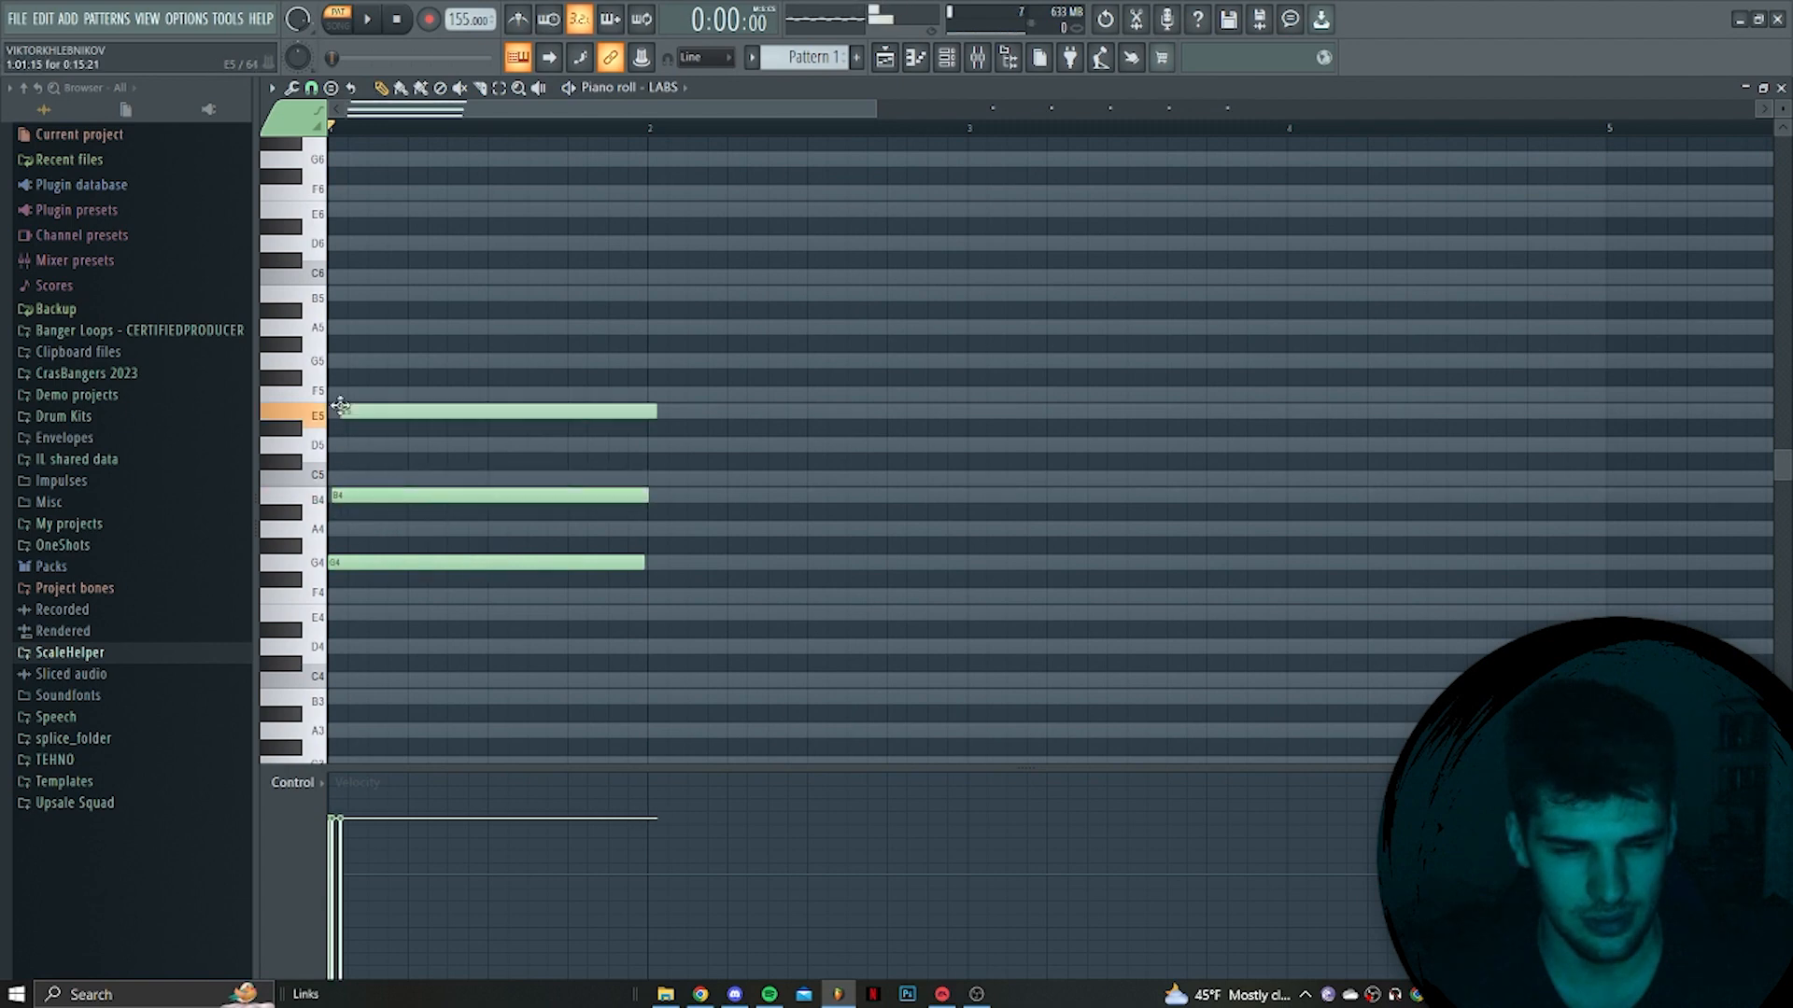
pyautogui.press('space')
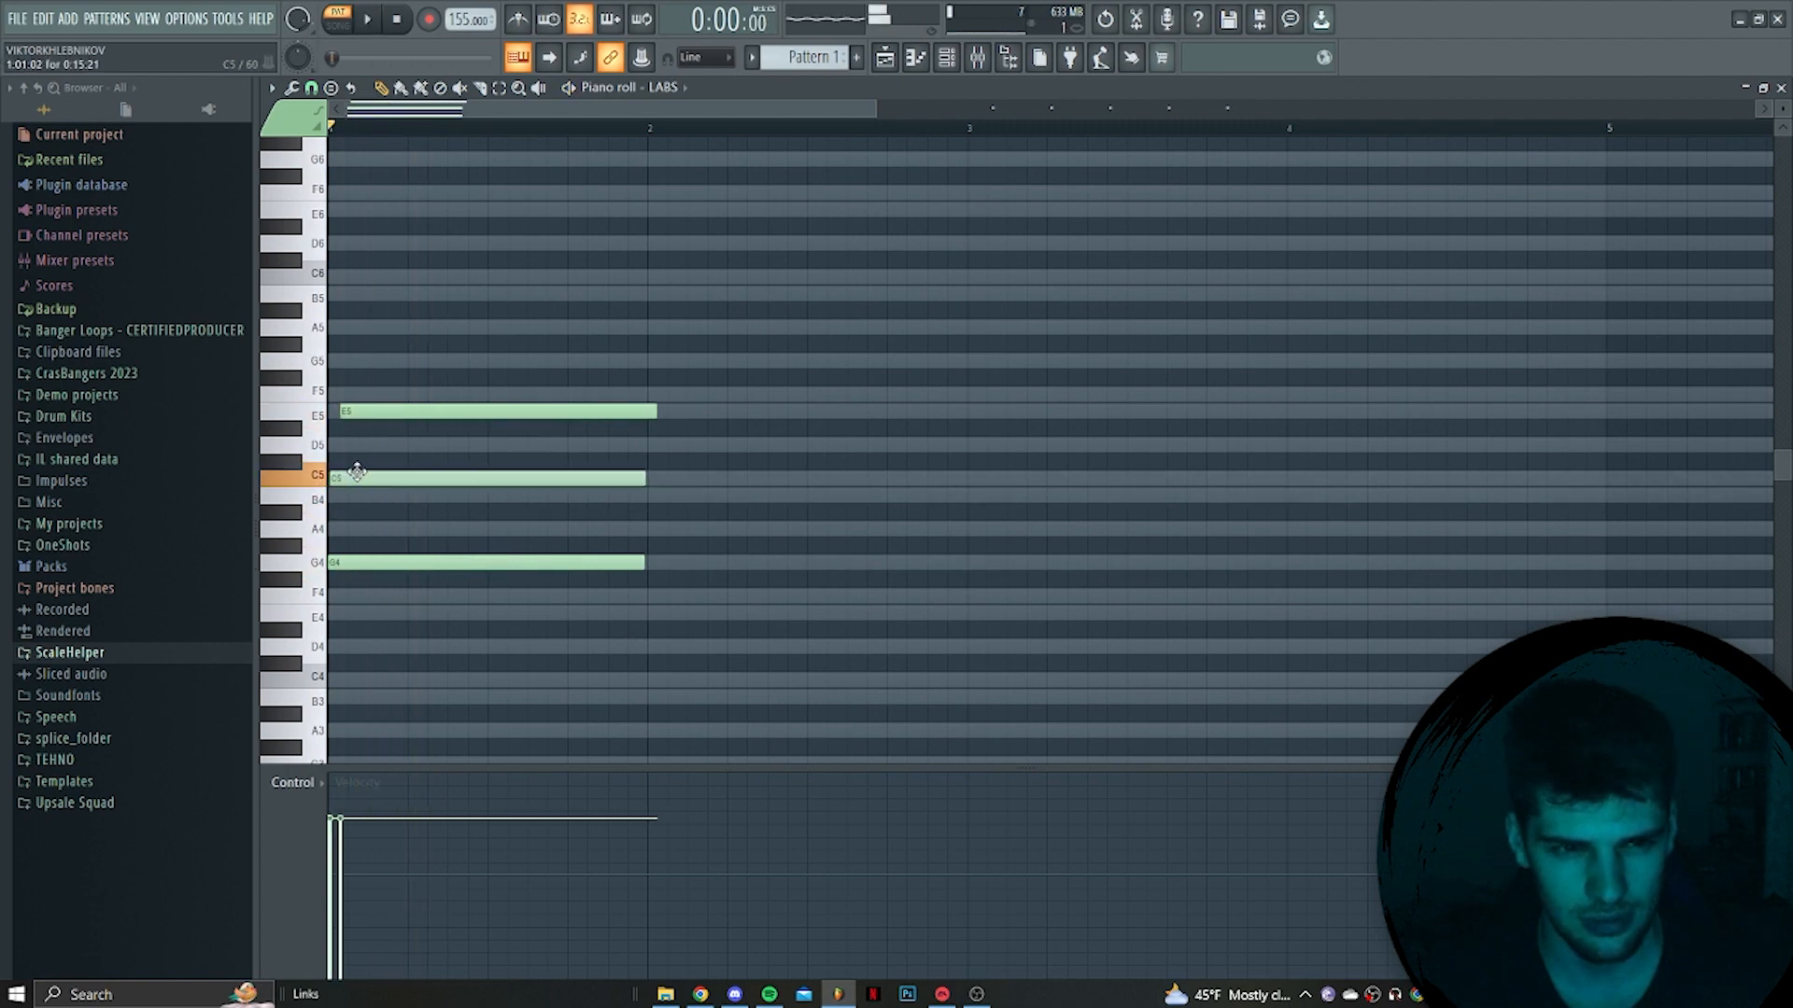
pyautogui.press('space')
pyautogui.moveTo(355, 473); pyautogui.dragTo(357, 499)
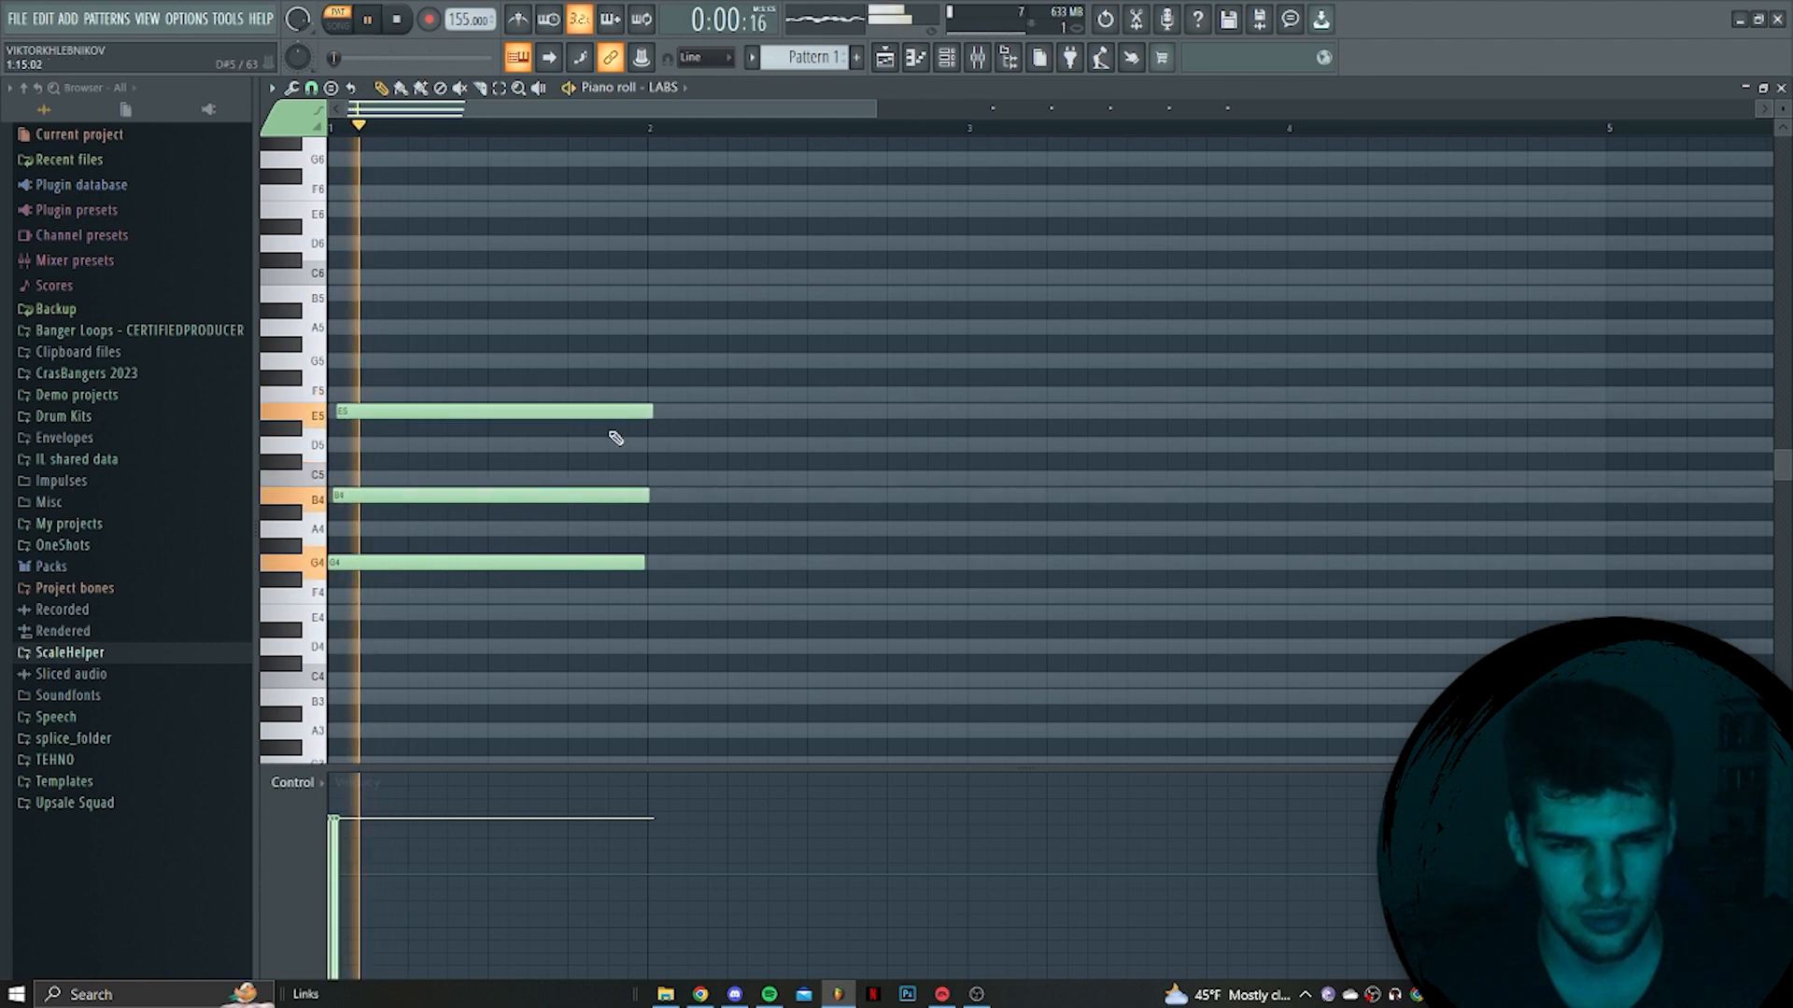
# Change the bar 1 chord to F4, A4 and D5 with slightly staggered starts, and copy it into bar 2
pyautogui.press('space')
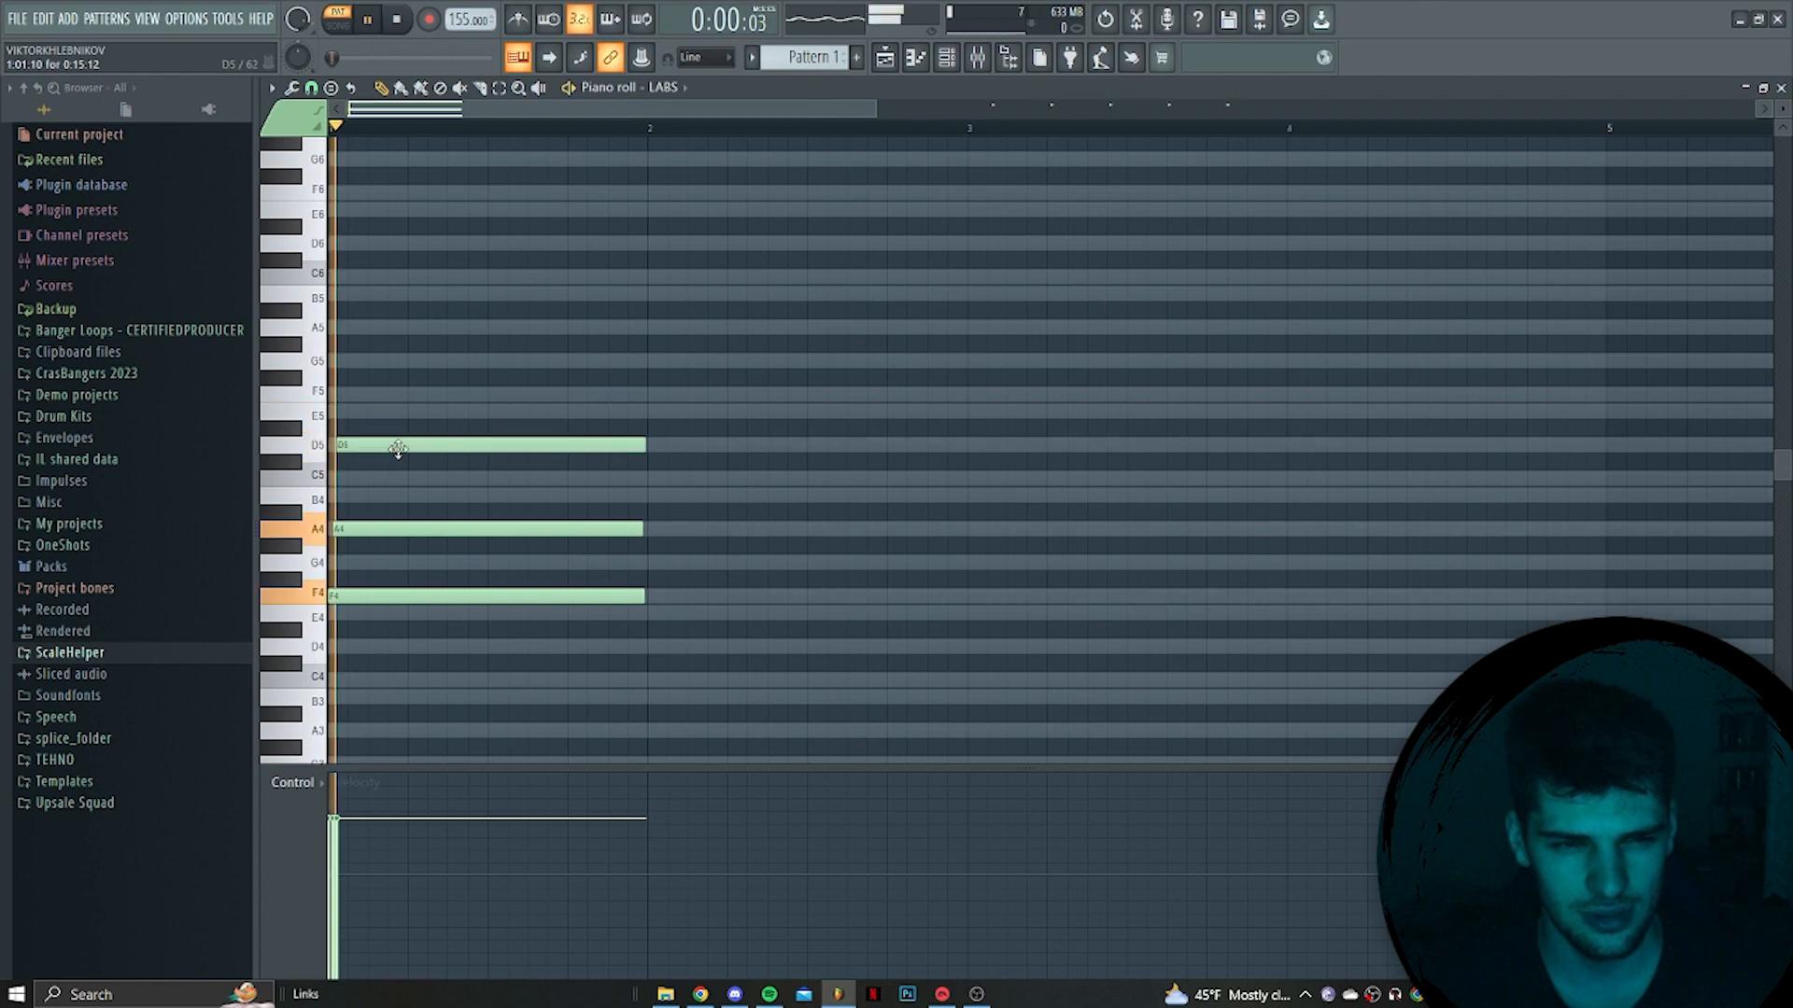
pyautogui.press('space')
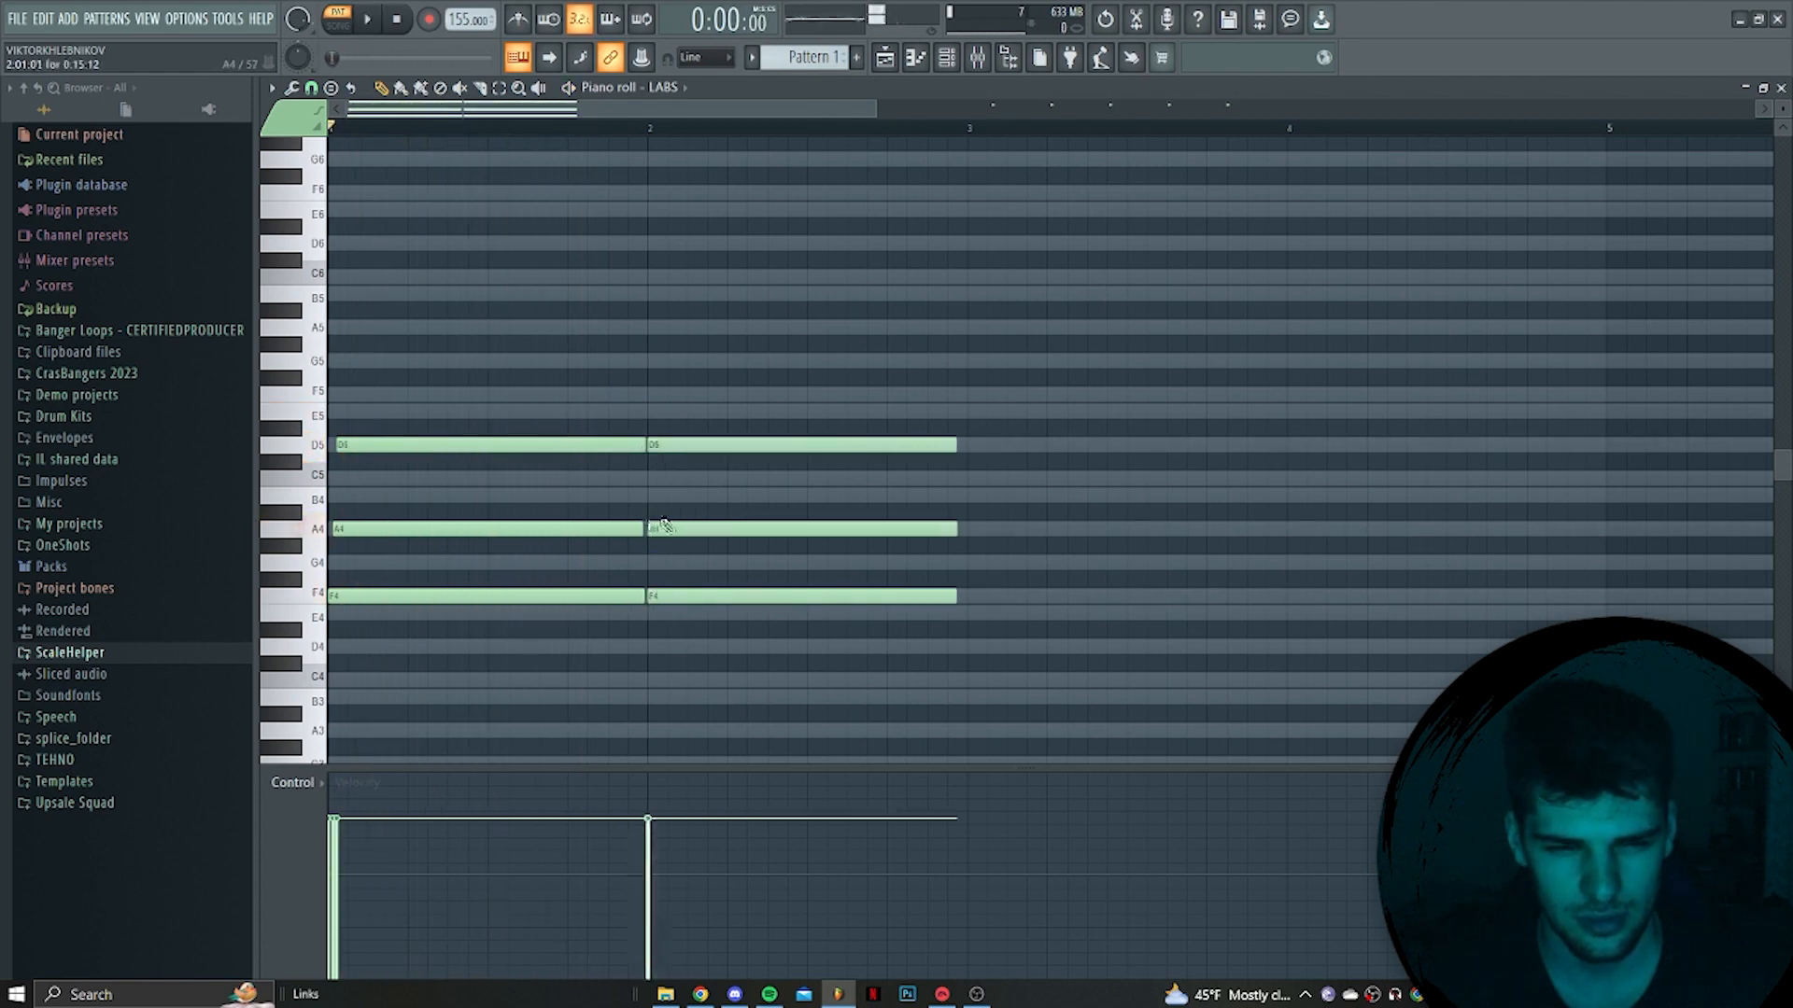
pyautogui.press('space')
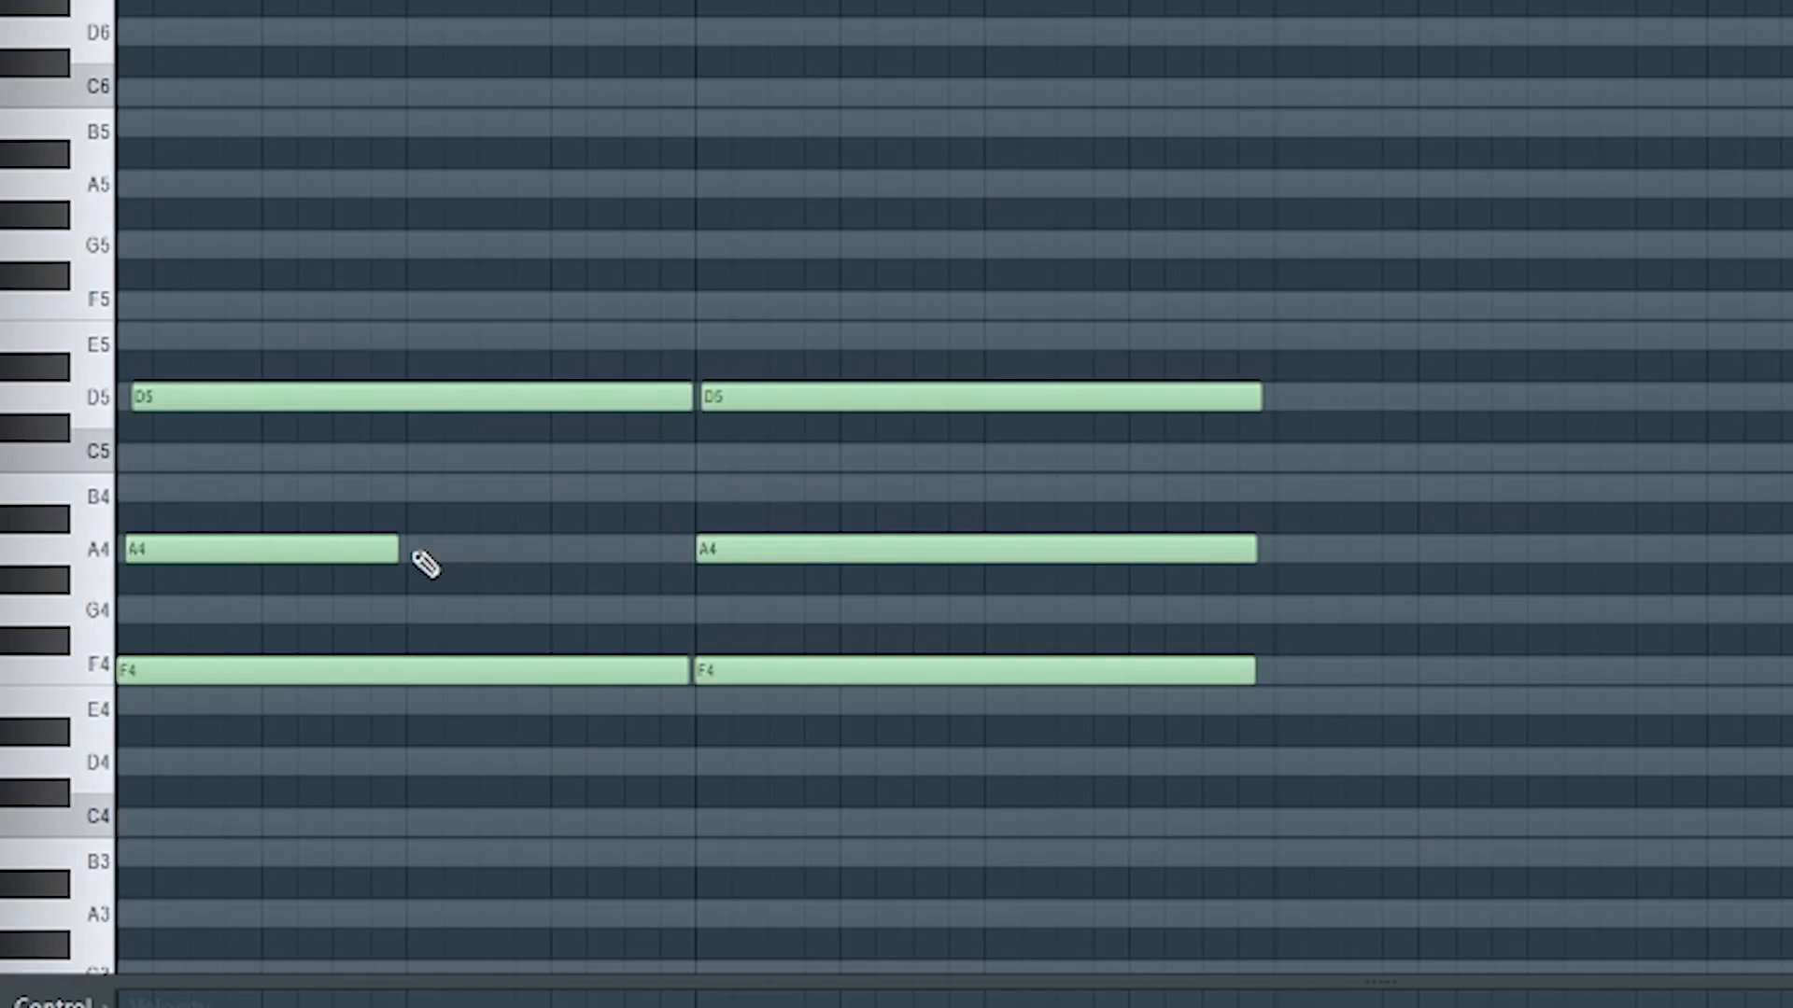
# Add a second A4 note halfway through bar 1 and a quarter-bar E4 note at the bar's end
pyautogui.click(488, 528)
pyautogui.press('space')
pyautogui.click(604, 612)
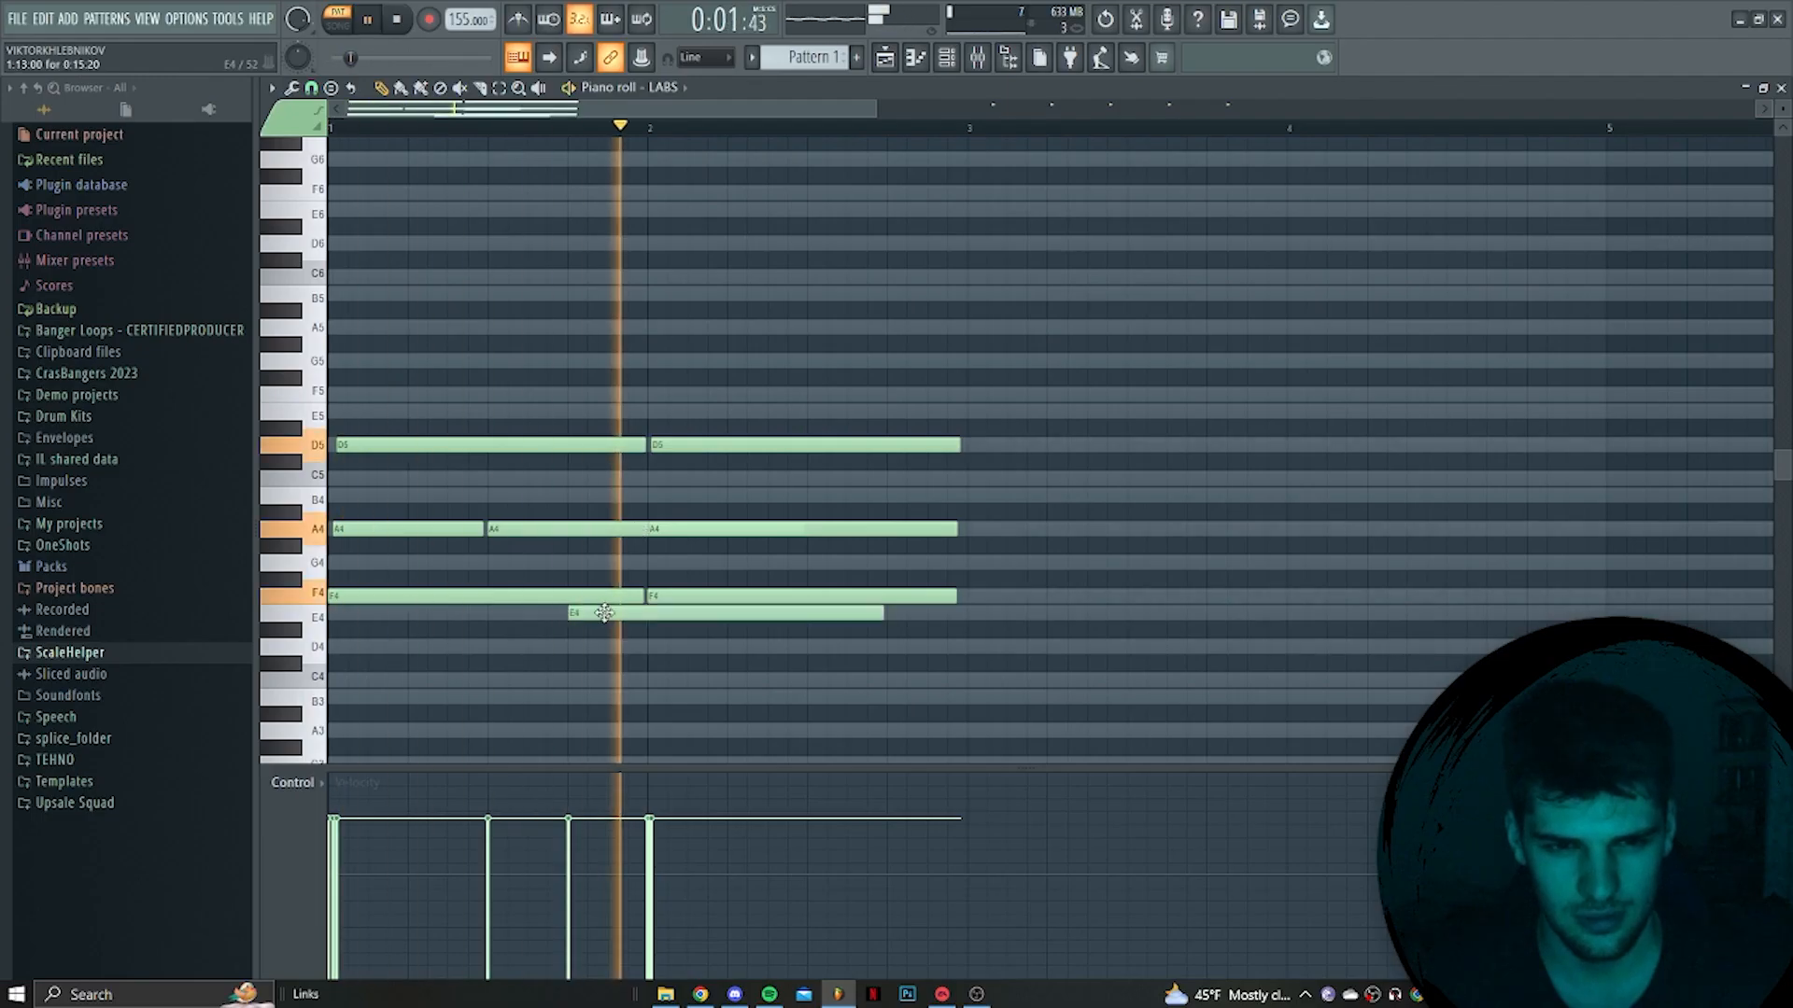
pyautogui.moveTo(876, 613); pyautogui.dragTo(635, 616)
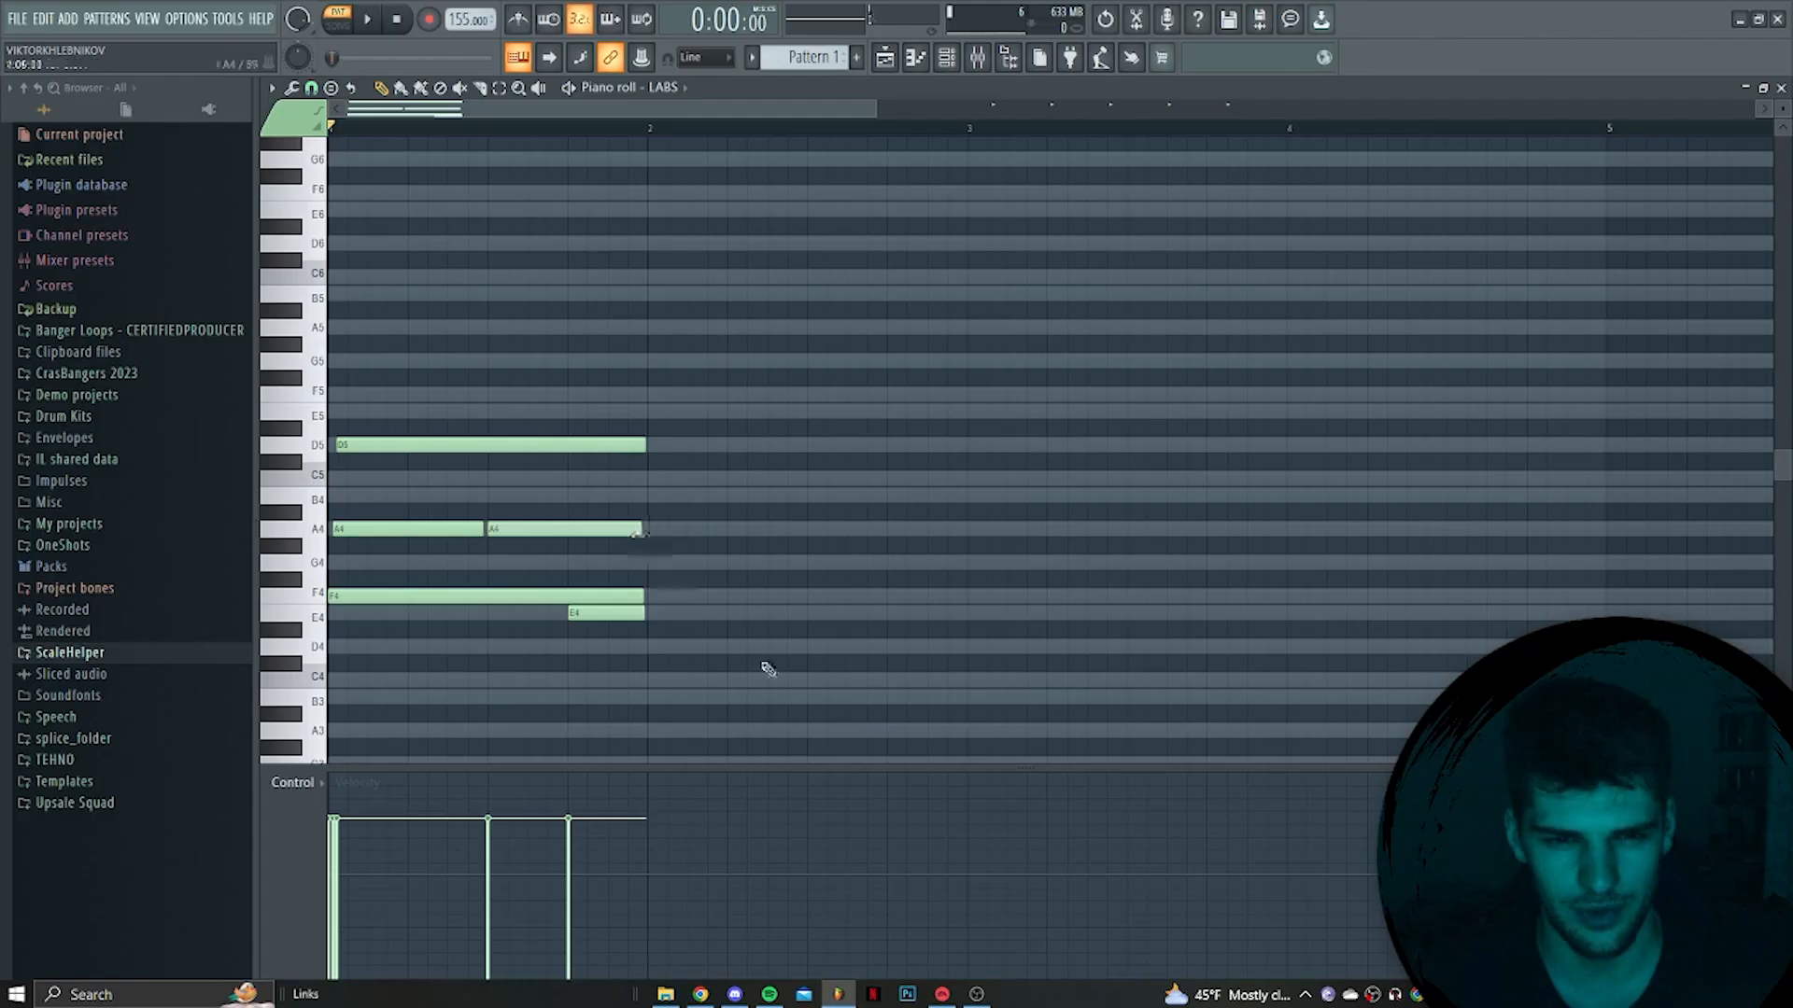
# Duplicate the bar 1 notes into bar 2, and copy both bars into bars 3 and 4
pyautogui.hotkey('ctrl', 'a')
pyautogui.moveTo(385, 449)
pyautogui.mouseDown()
pyautogui.moveTo(727, 450)
pyautogui.moveTo(708, 450)
pyautogui.mouseUp()
pyautogui.rightClick(748, 359)
pyautogui.press('space')
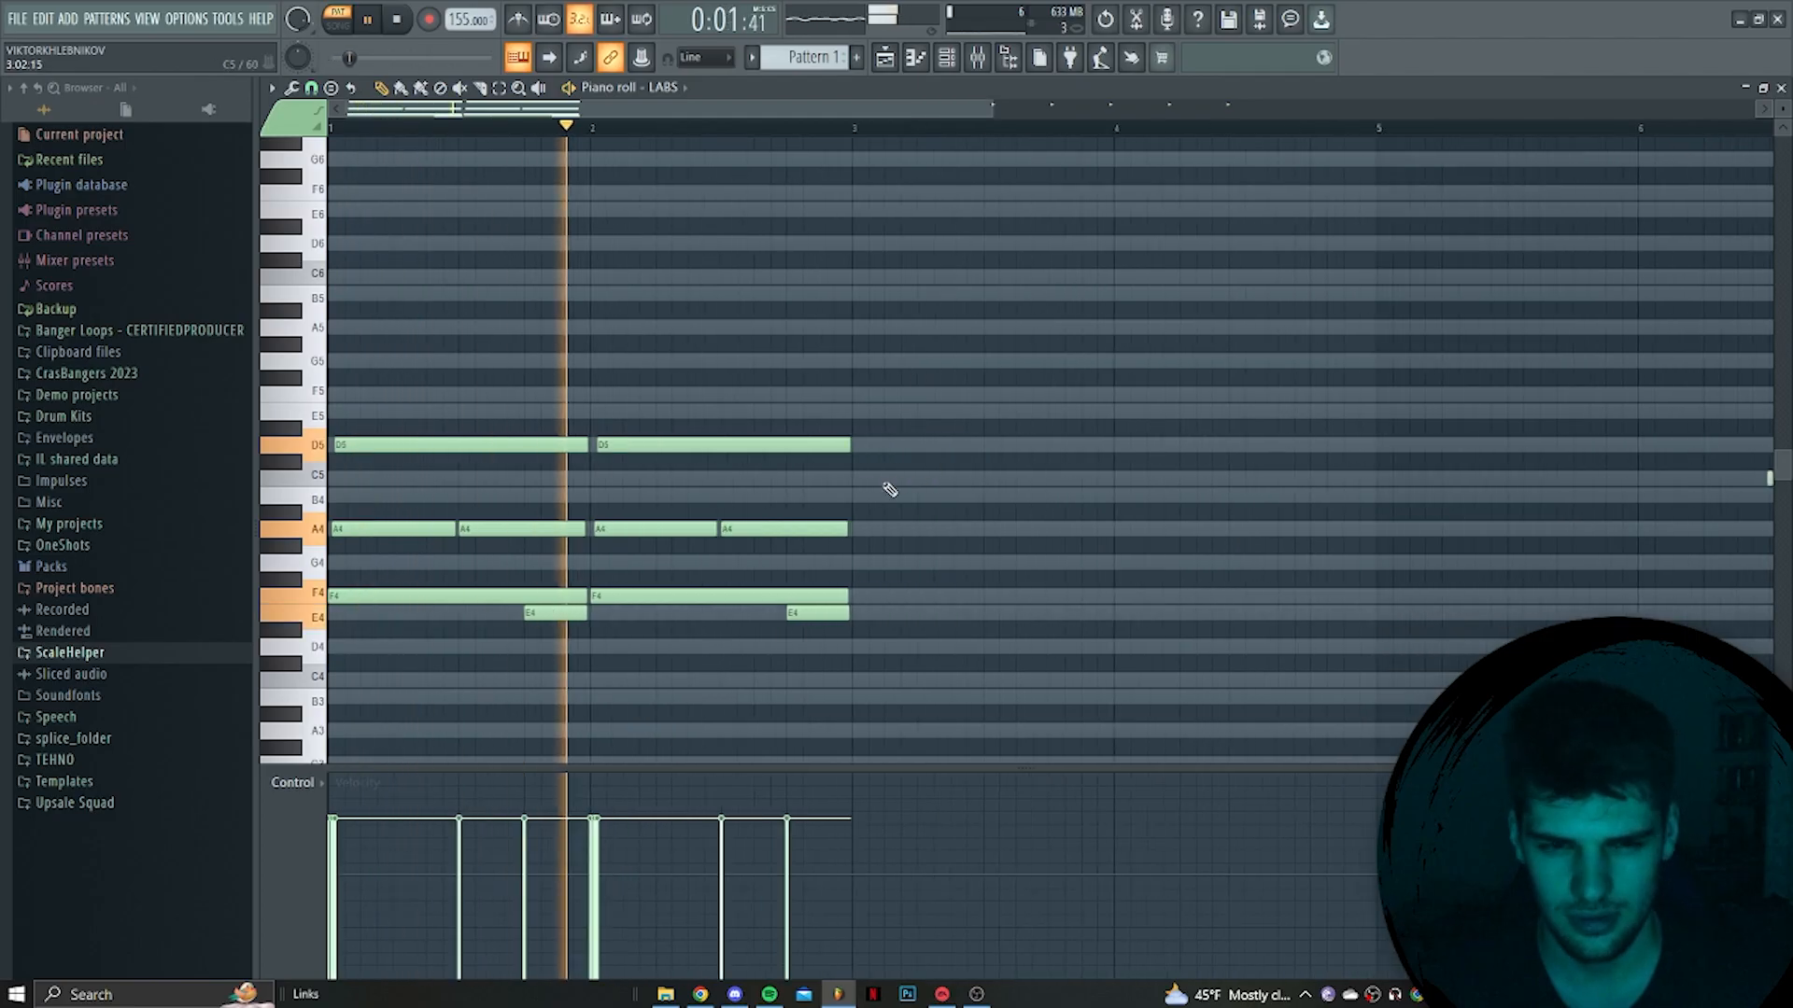
pyautogui.hotkey('ctrl', 'a')
pyautogui.scroll(-1, 882, 541)
pyautogui.moveTo(377, 441); pyautogui.dragTo(924, 432)
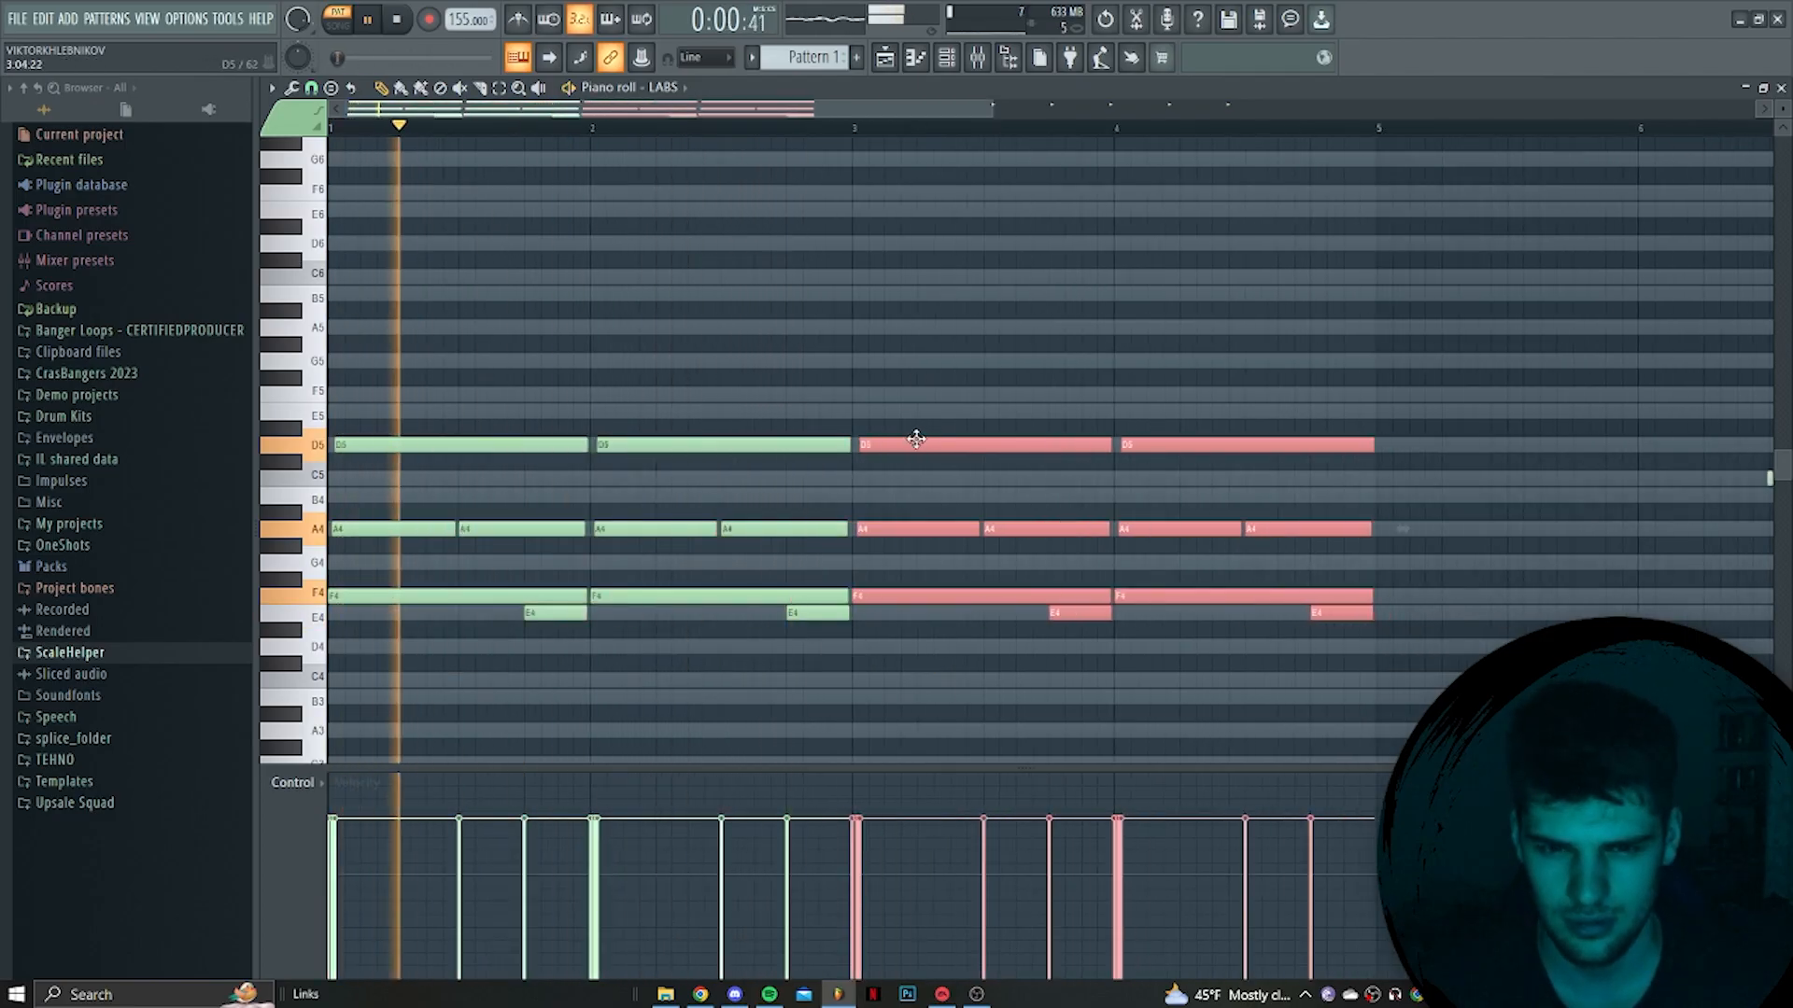
# Deselect the copied notes and raise the D5 notes in bars 3 and 4 to E5
pyautogui.rightClick(952, 556)
pyautogui.moveTo(952, 598); pyautogui.dragTo(1018, 594)
pyautogui.moveTo(910, 444); pyautogui.dragTo(902, 412)
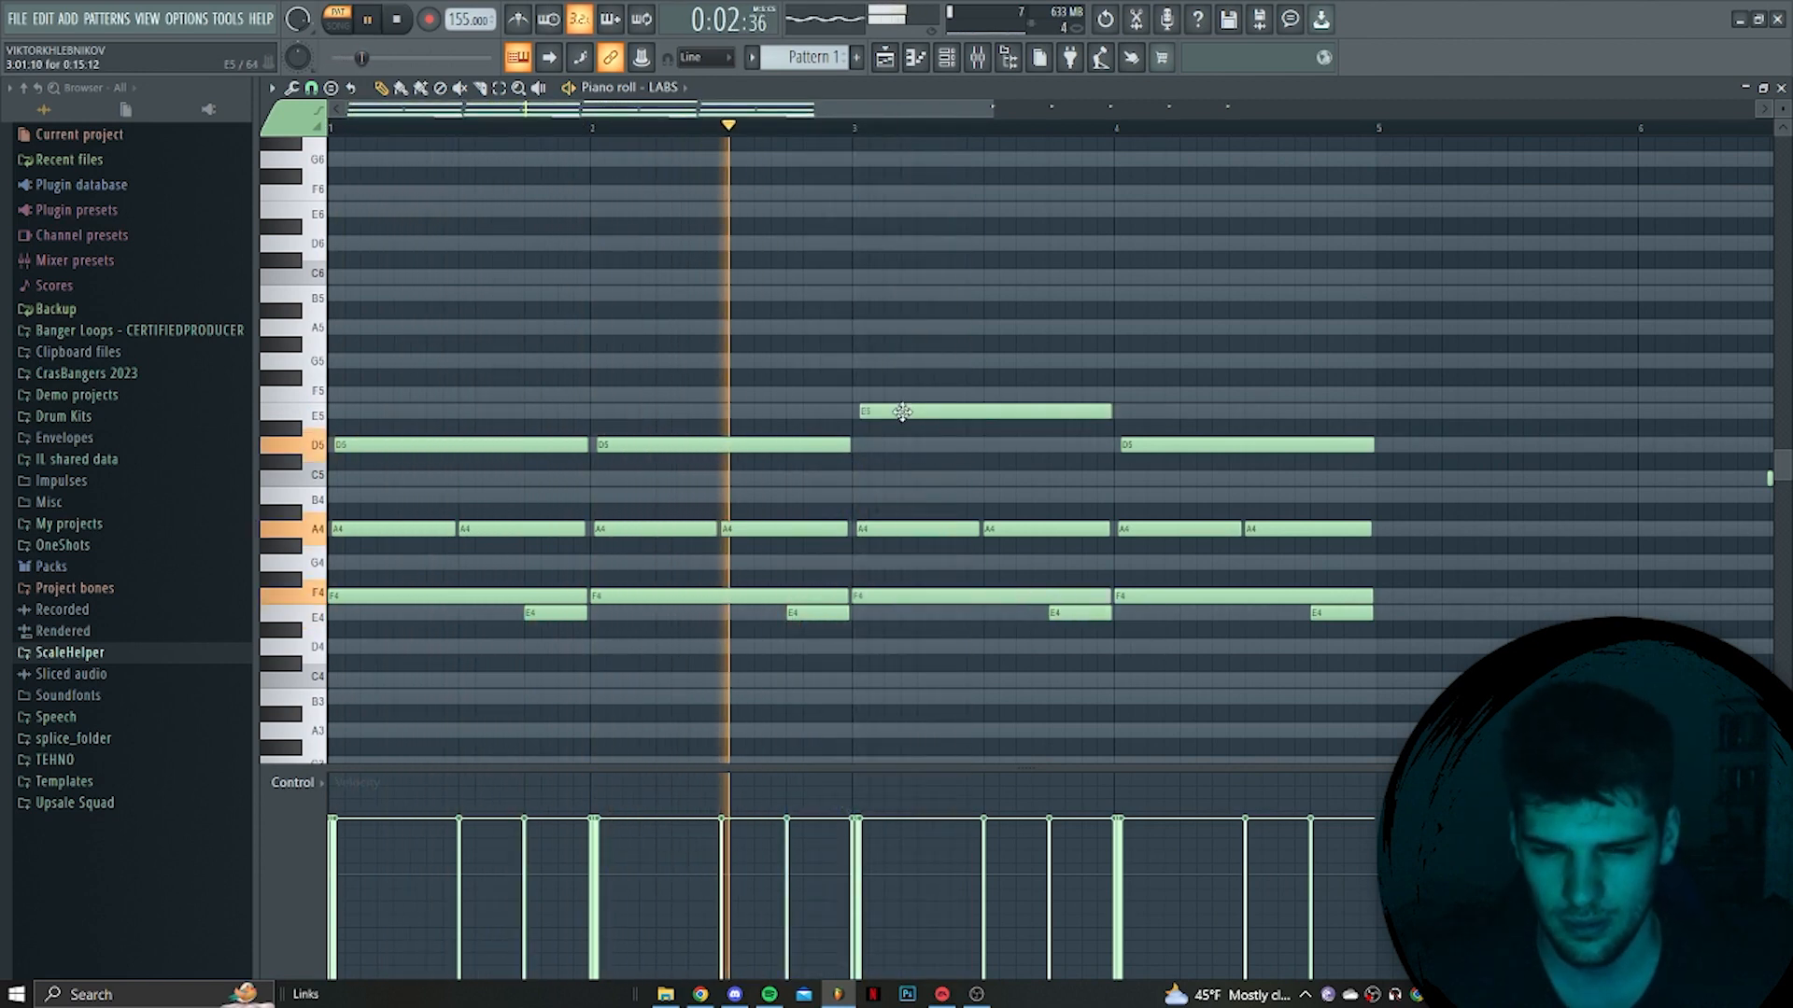
pyautogui.moveTo(1134, 442); pyautogui.dragTo(1150, 408)
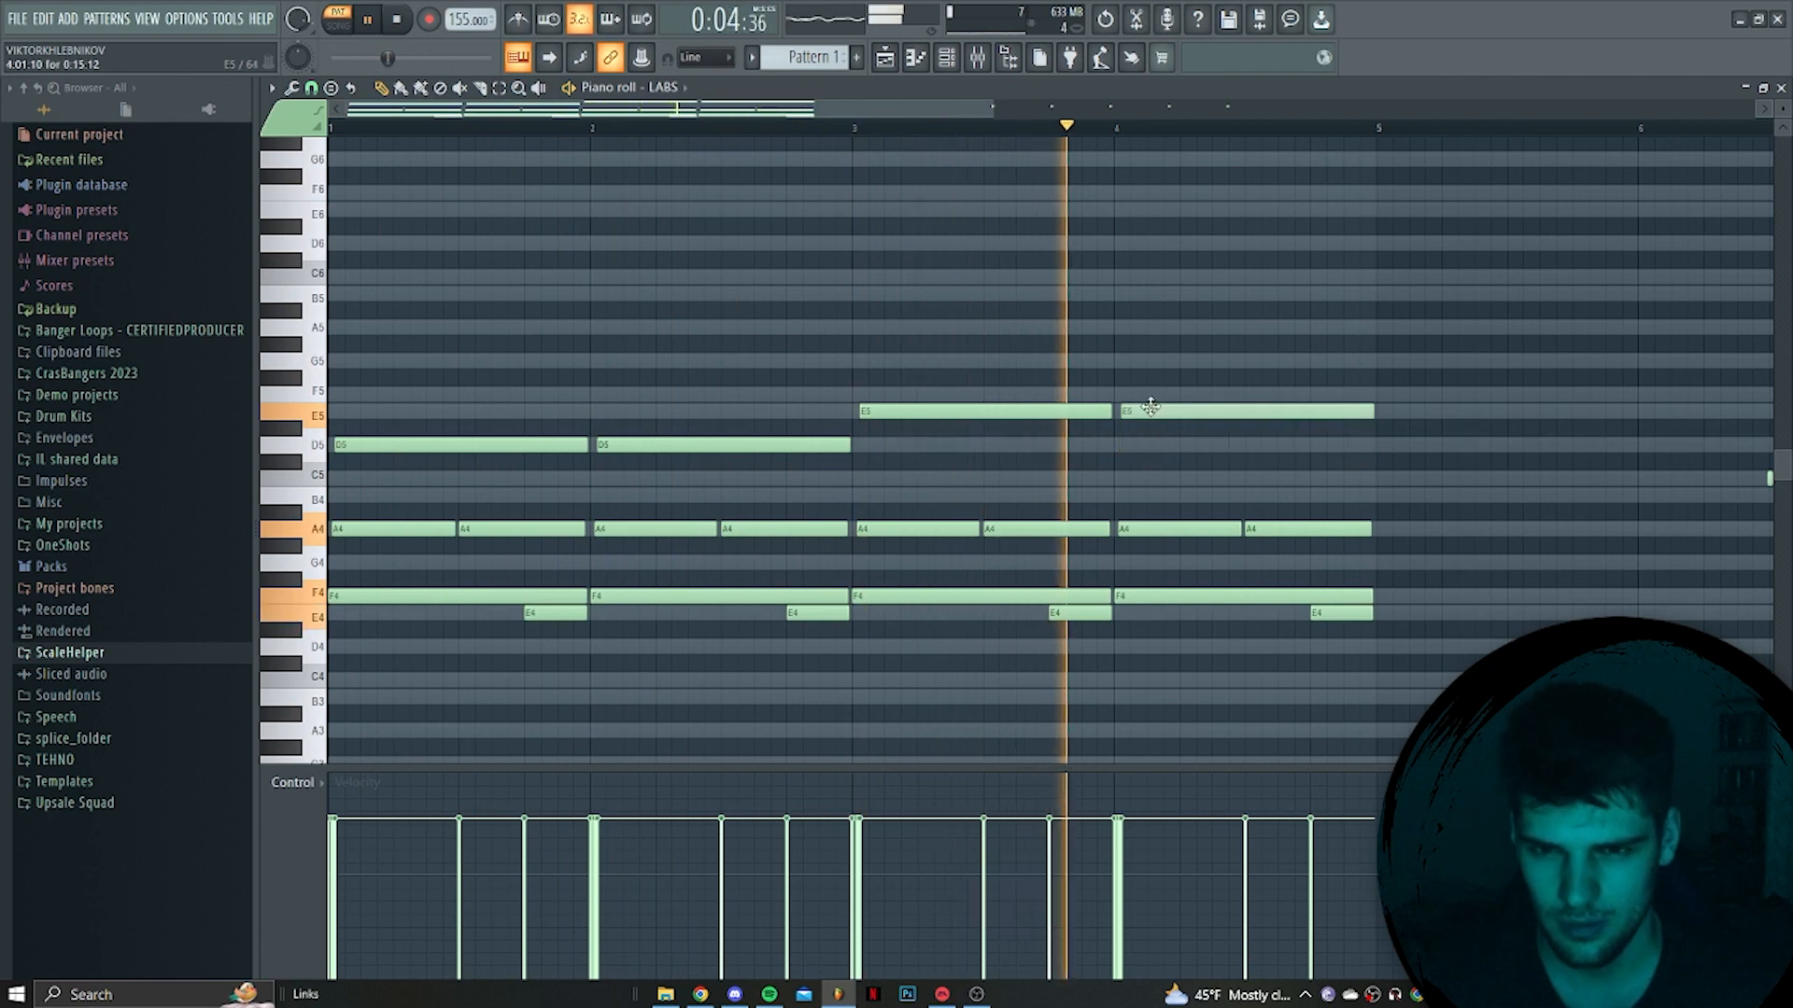
# Try short high melody notes, using A5 in bars 1 and 2 and G5 in bars 3 and 4
pyautogui.click(411, 421)
pyautogui.moveTo(641, 412); pyautogui.dragTo(444, 479)
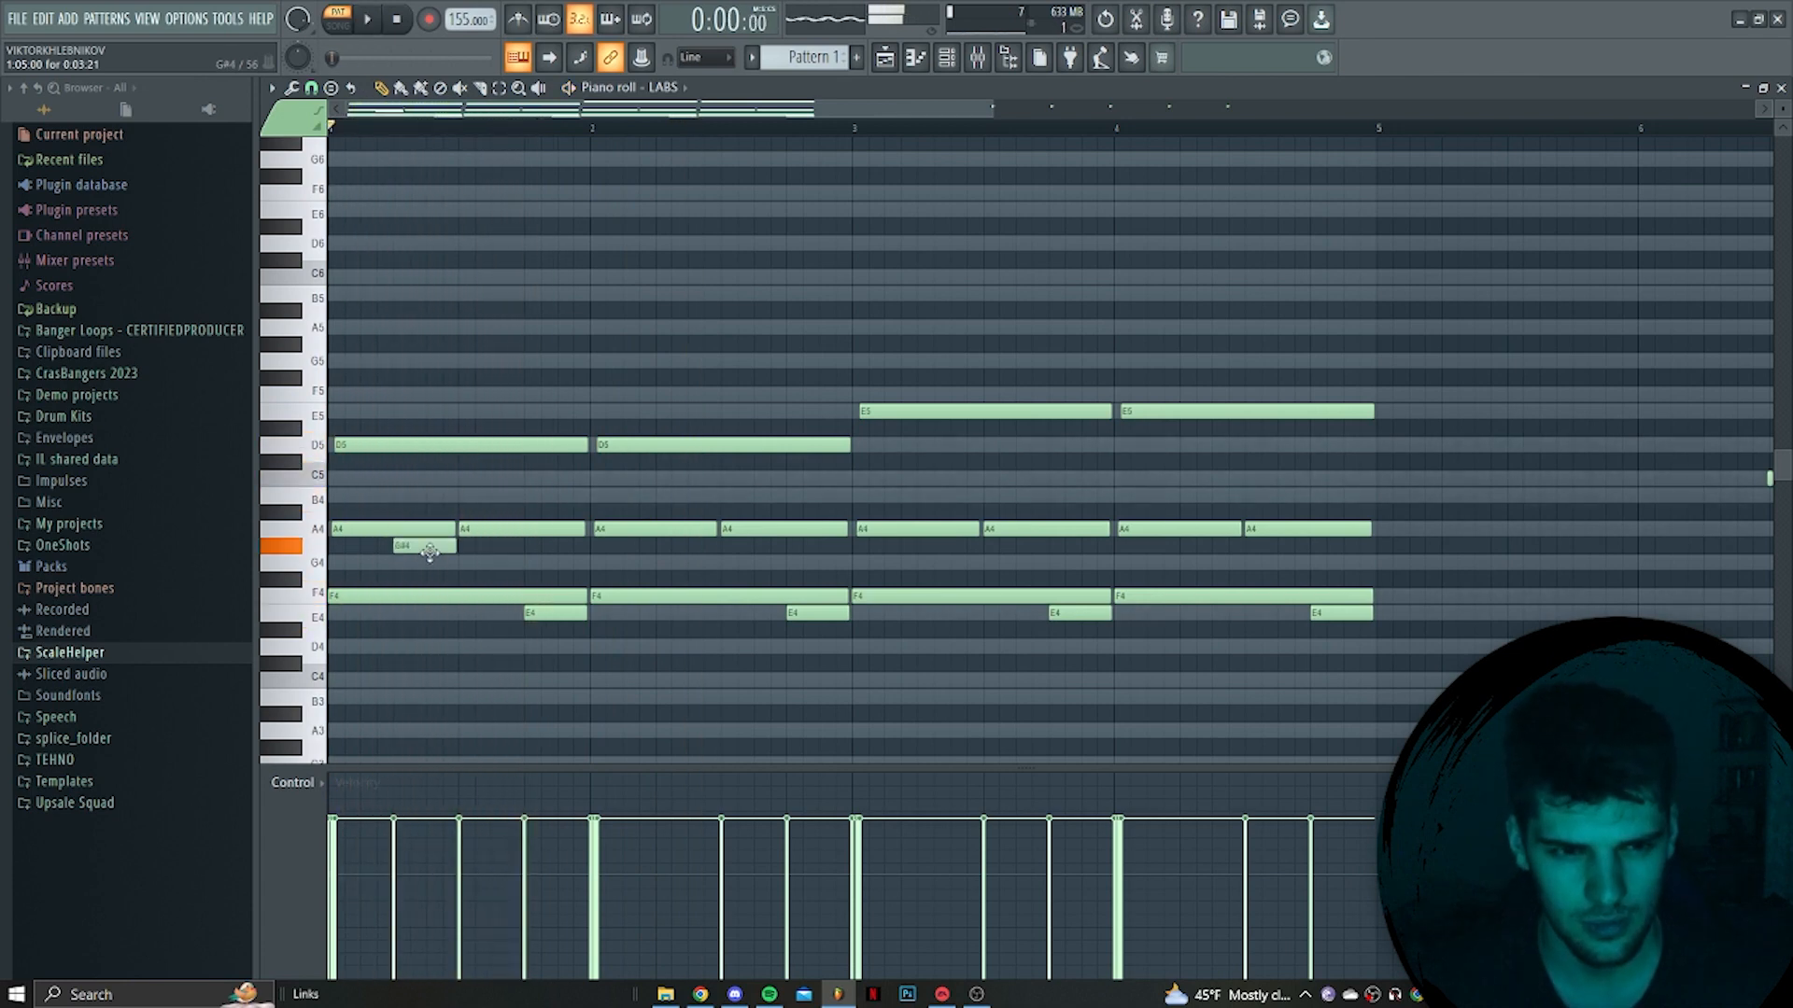
pyautogui.moveTo(429, 567); pyautogui.dragTo(426, 600)
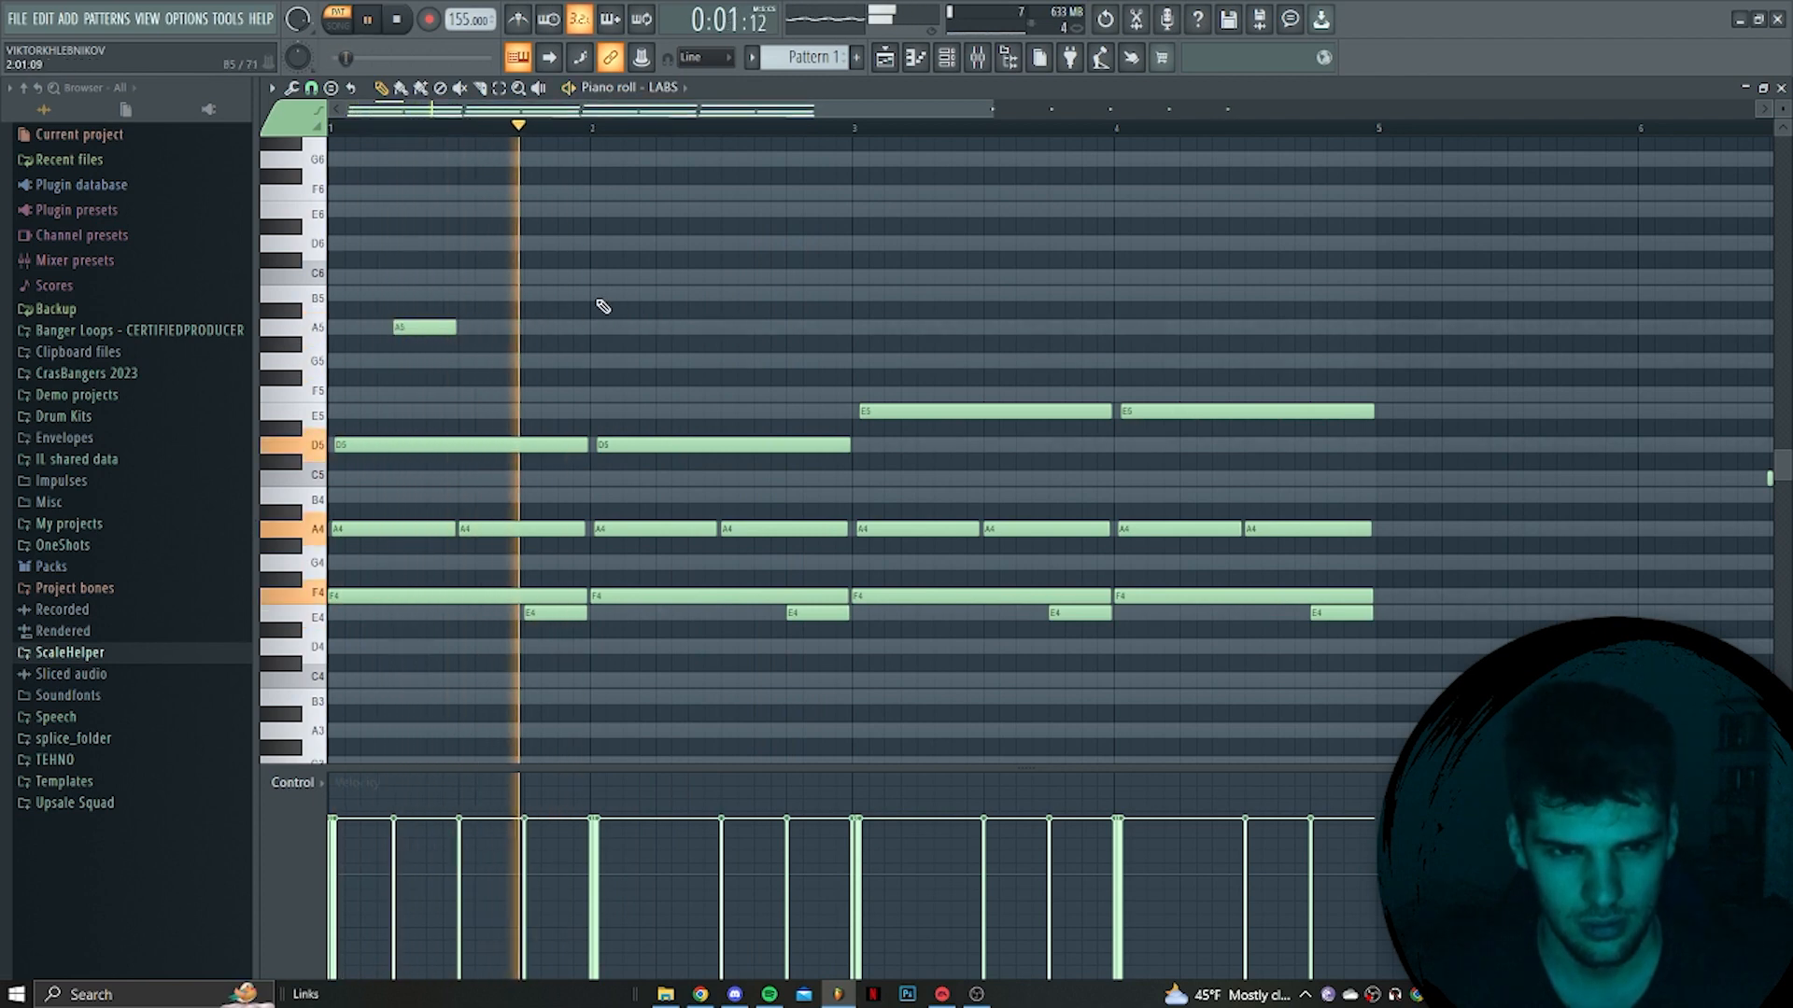
pyautogui.click(665, 278)
pyautogui.moveTo(714, 277); pyautogui.dragTo(728, 330)
pyautogui.click(921, 362)
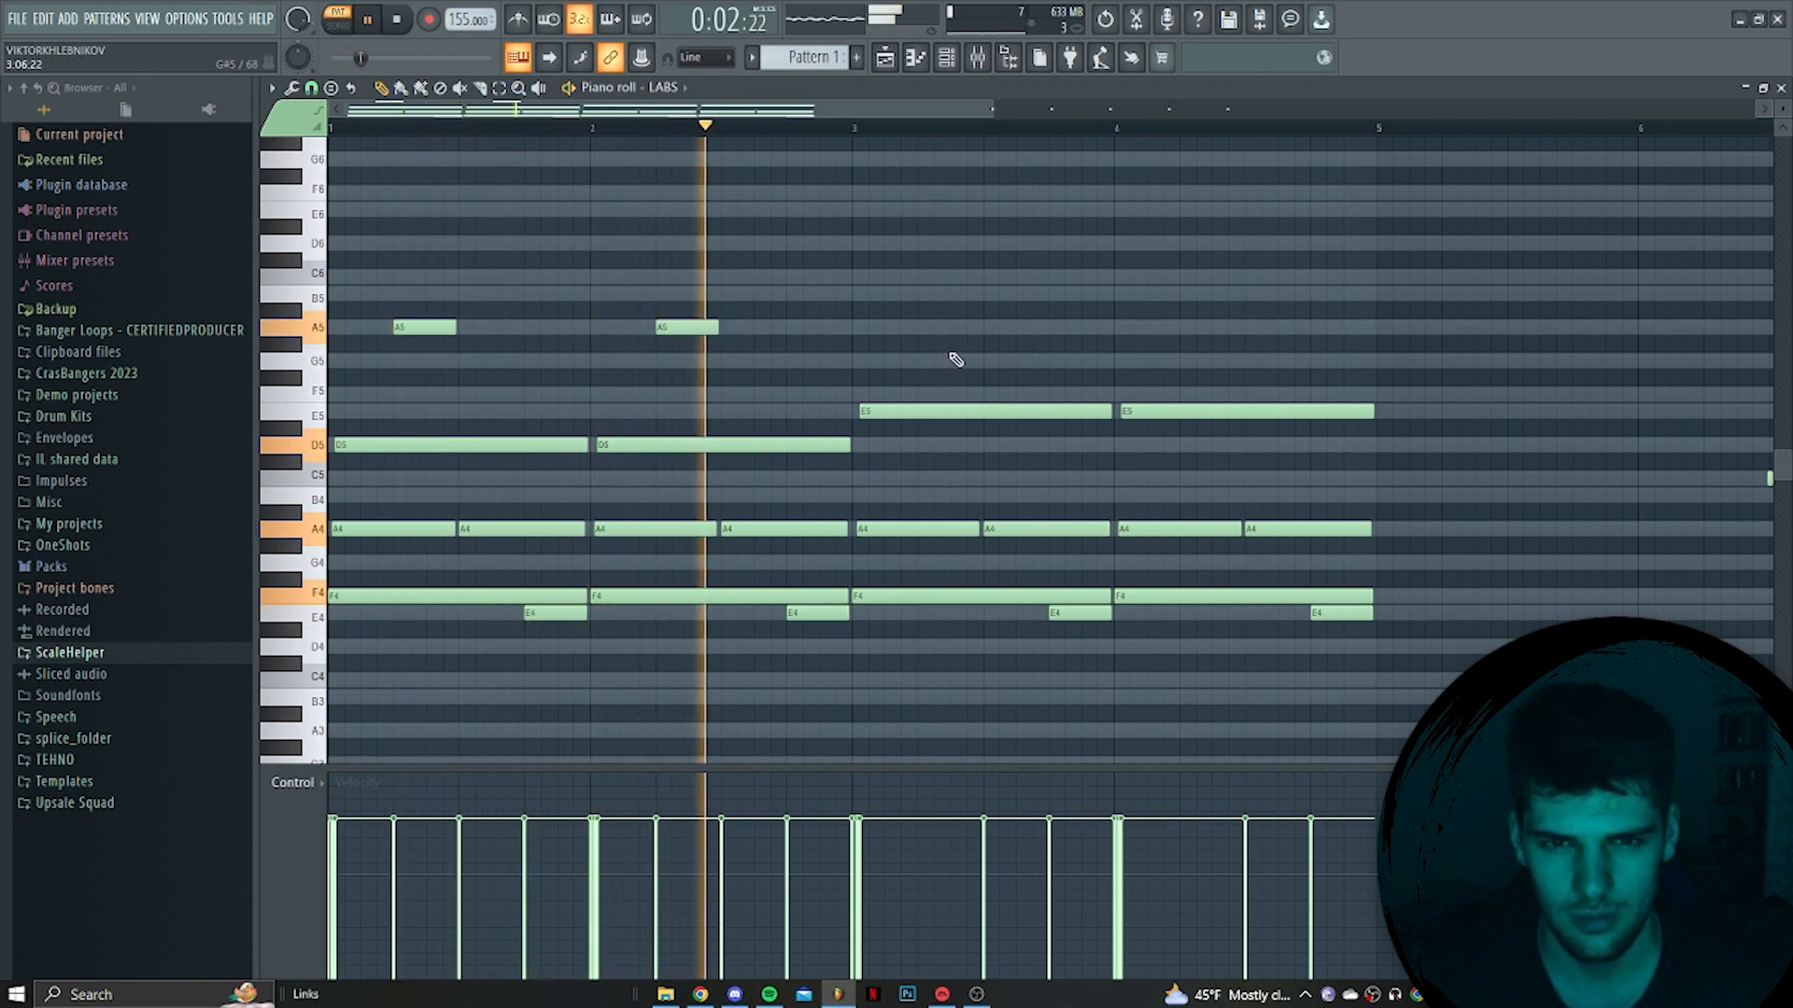
pyautogui.click(1181, 365)
pyautogui.press('space')
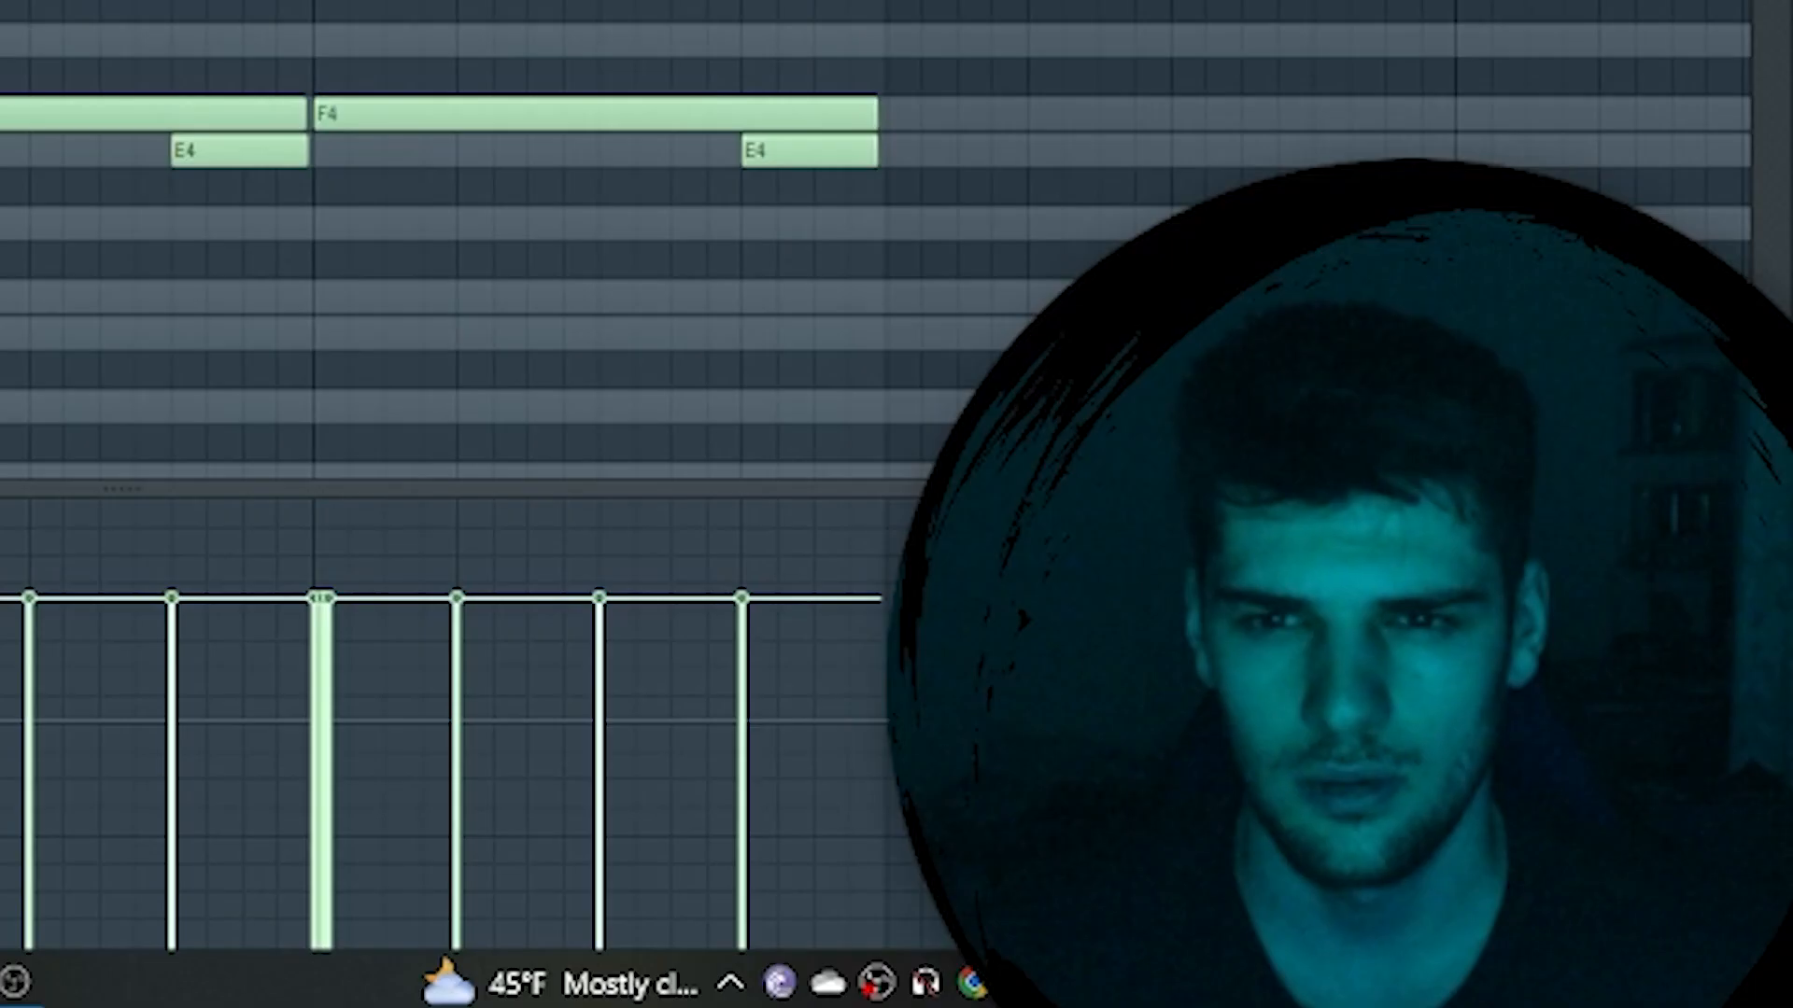
# Clear the short A5 and G5 melody notes, and add an F5 note followed by a half-bar E5 note in bar 1
pyautogui.scroll(1, 460, 374)
pyautogui.moveTo(501, 109); pyautogui.dragTo(163, 160)
pyautogui.scroll(2, 446, 456)
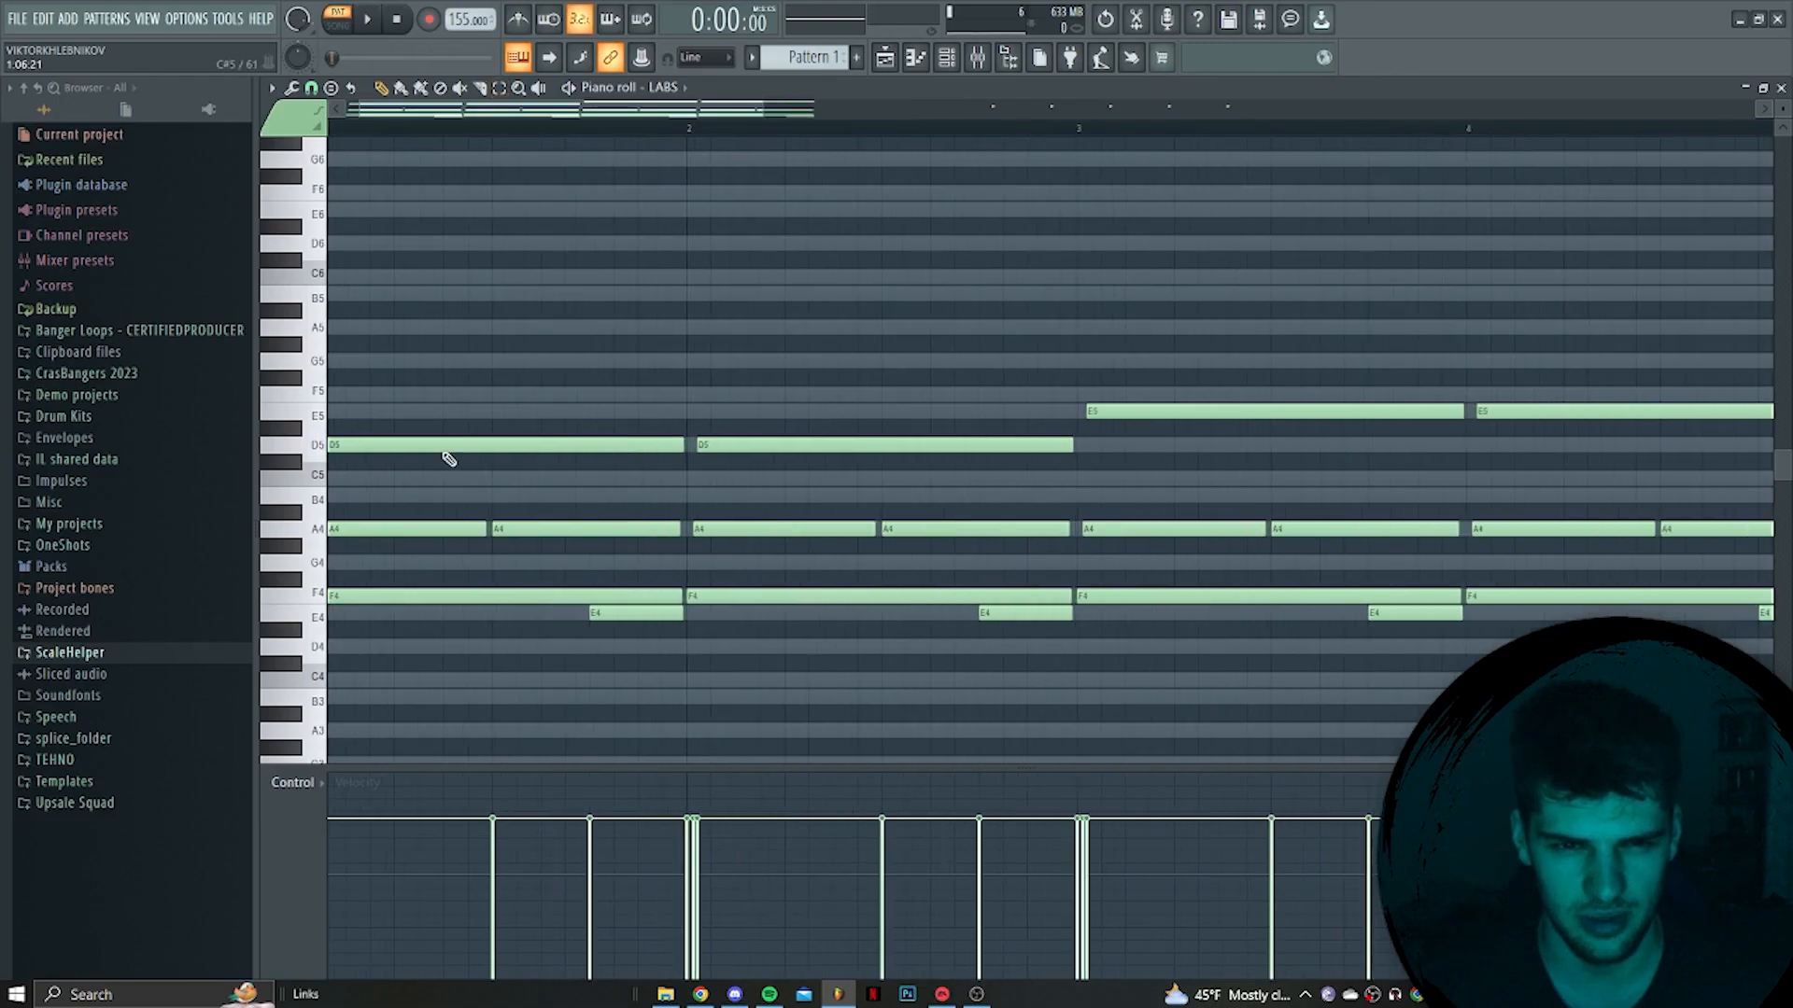
pyautogui.scroll(1, 445, 455)
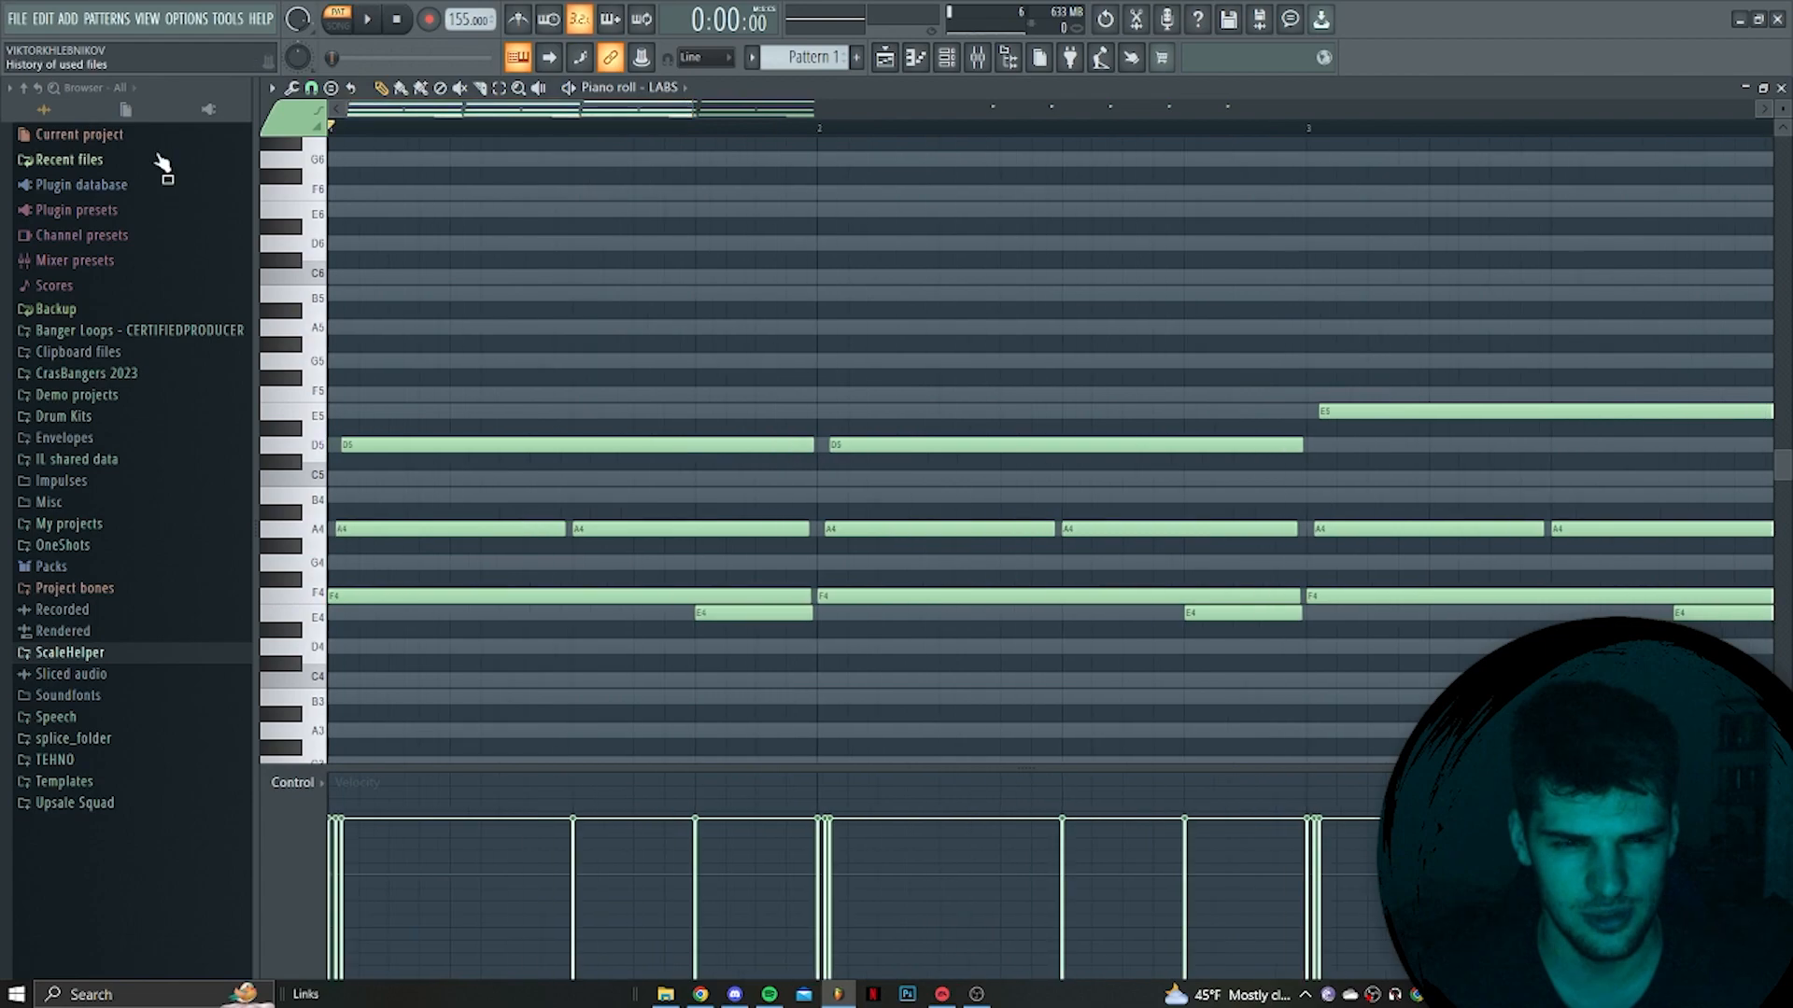
pyautogui.click(452, 391)
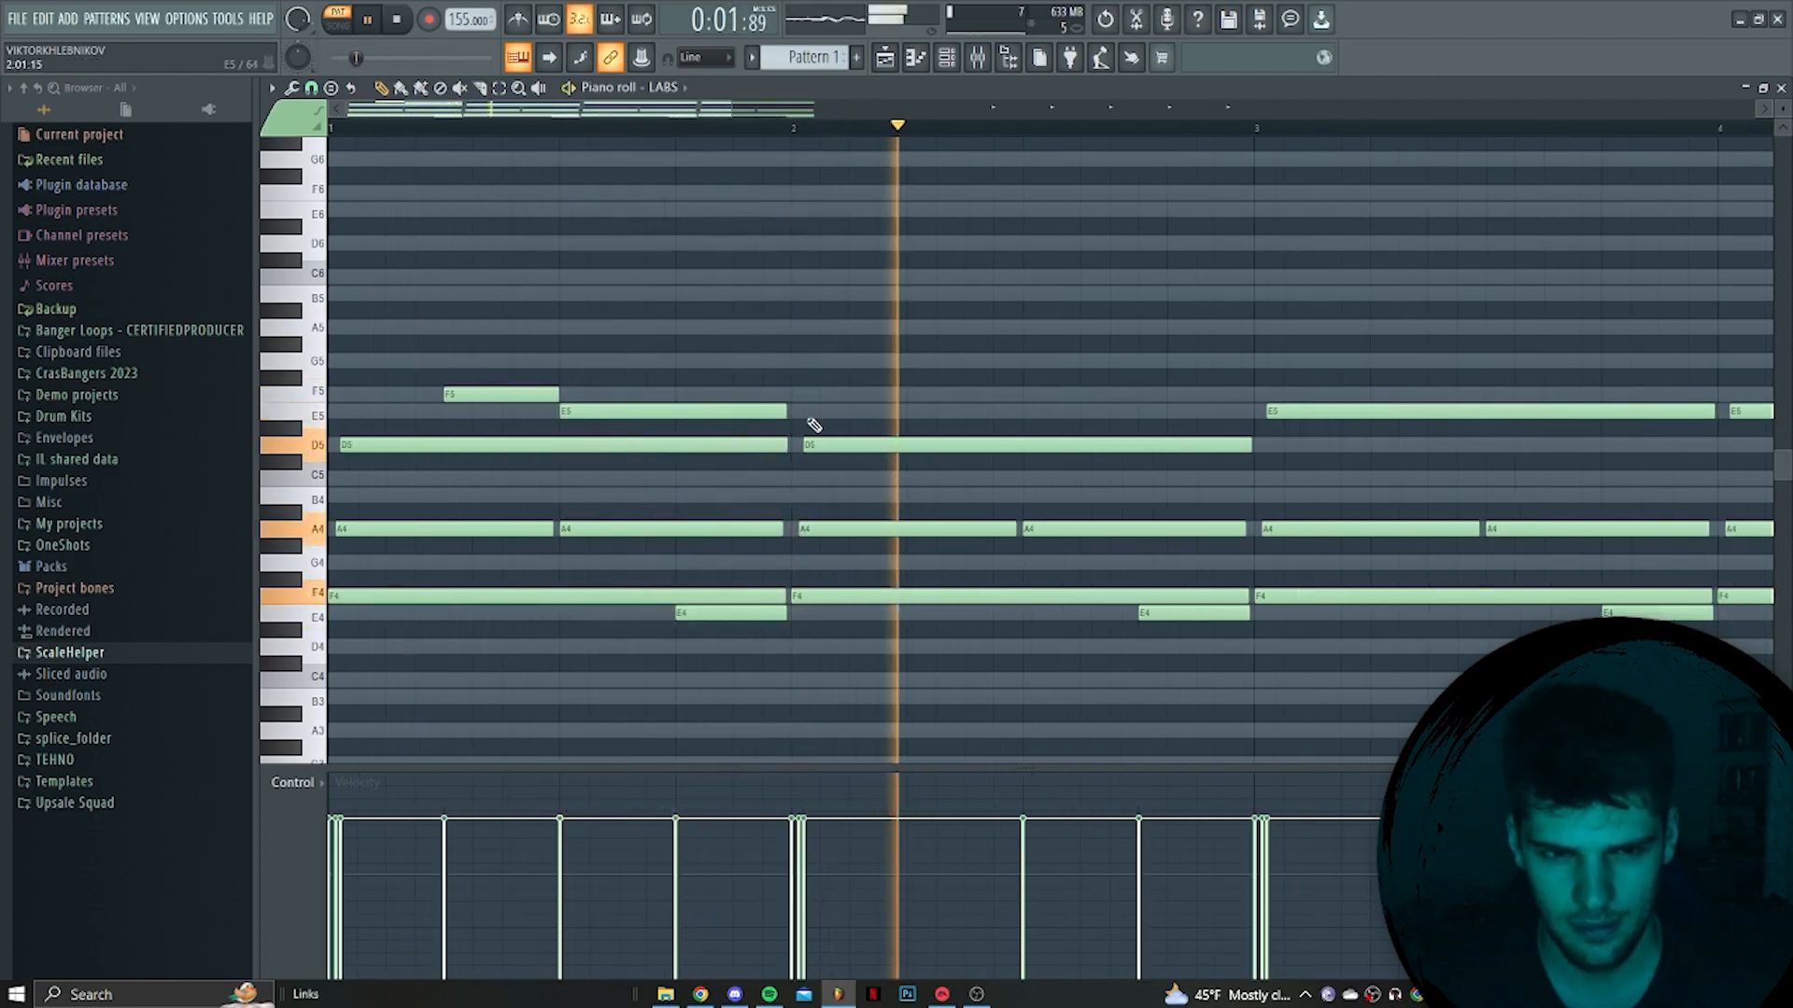
# Copy the F5 and E5 melody notes from bar 1 to the same position in bar 3
pyautogui.scroll(-2, 769, 421)
pyautogui.moveTo(710, 416); pyautogui.dragTo(436, 382)
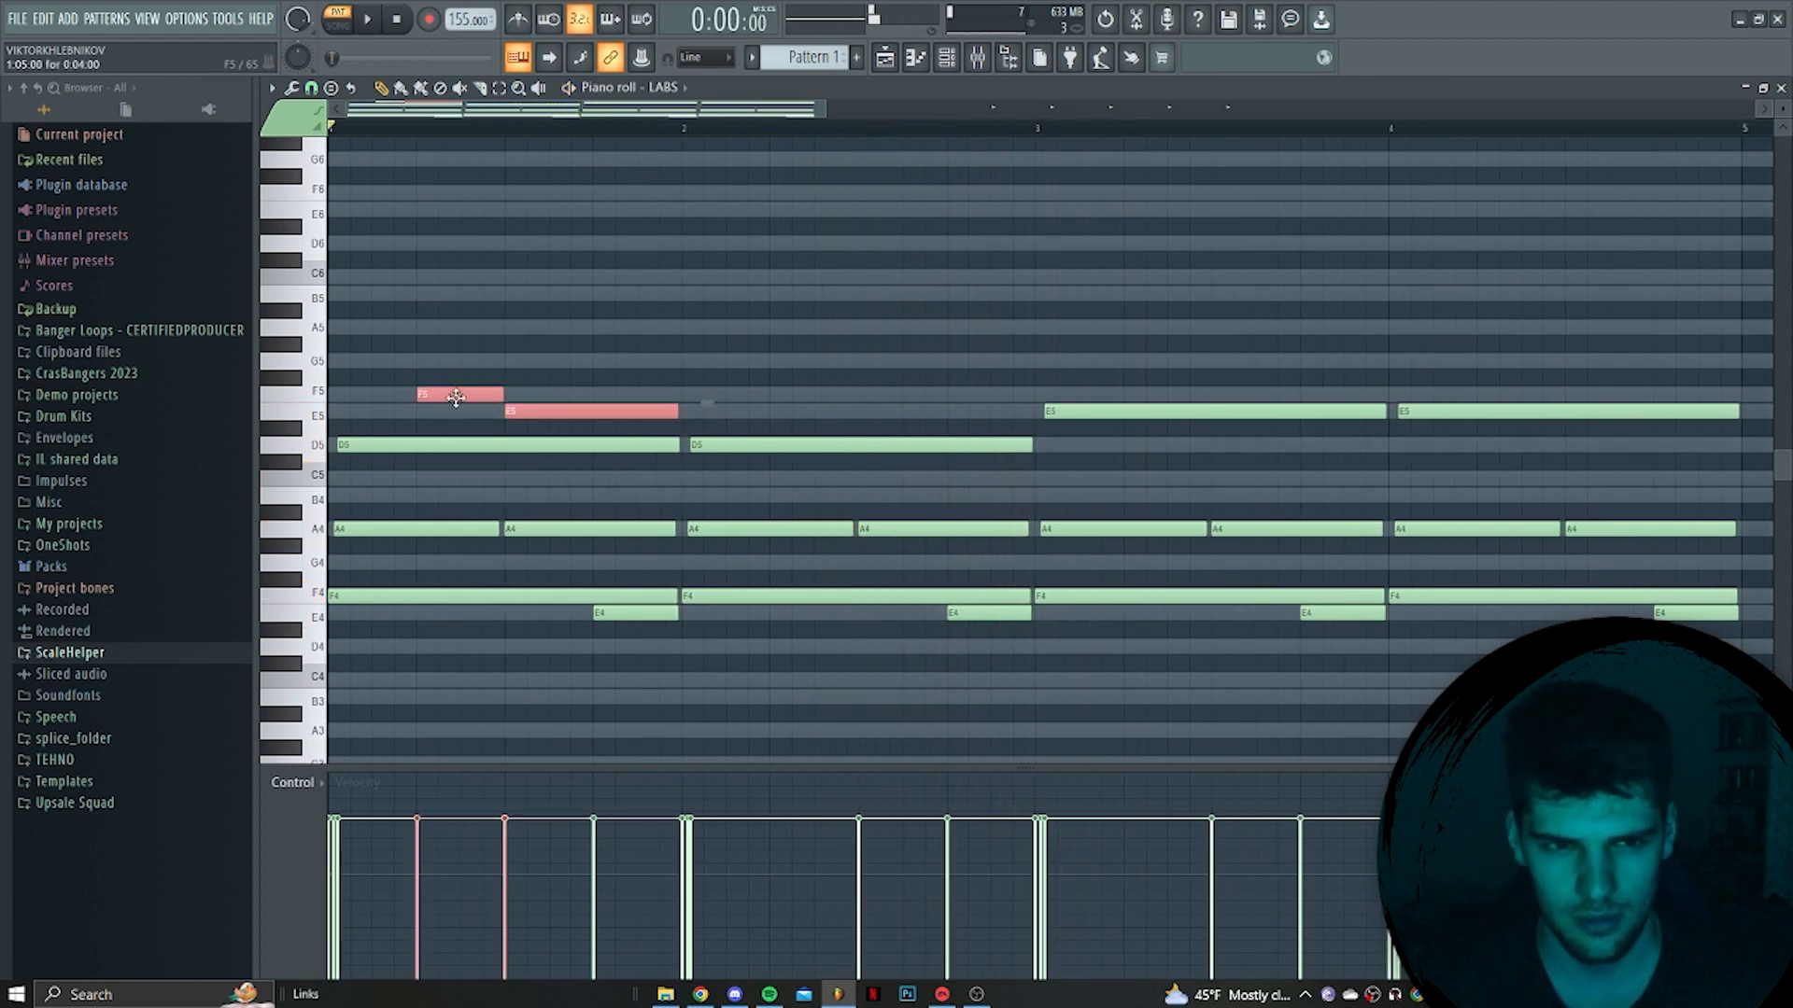
pyautogui.moveTo(1127, 408); pyautogui.dragTo(1171, 408)
# Play the four-bar pattern to review the piano chords and melody
pyautogui.press('space')
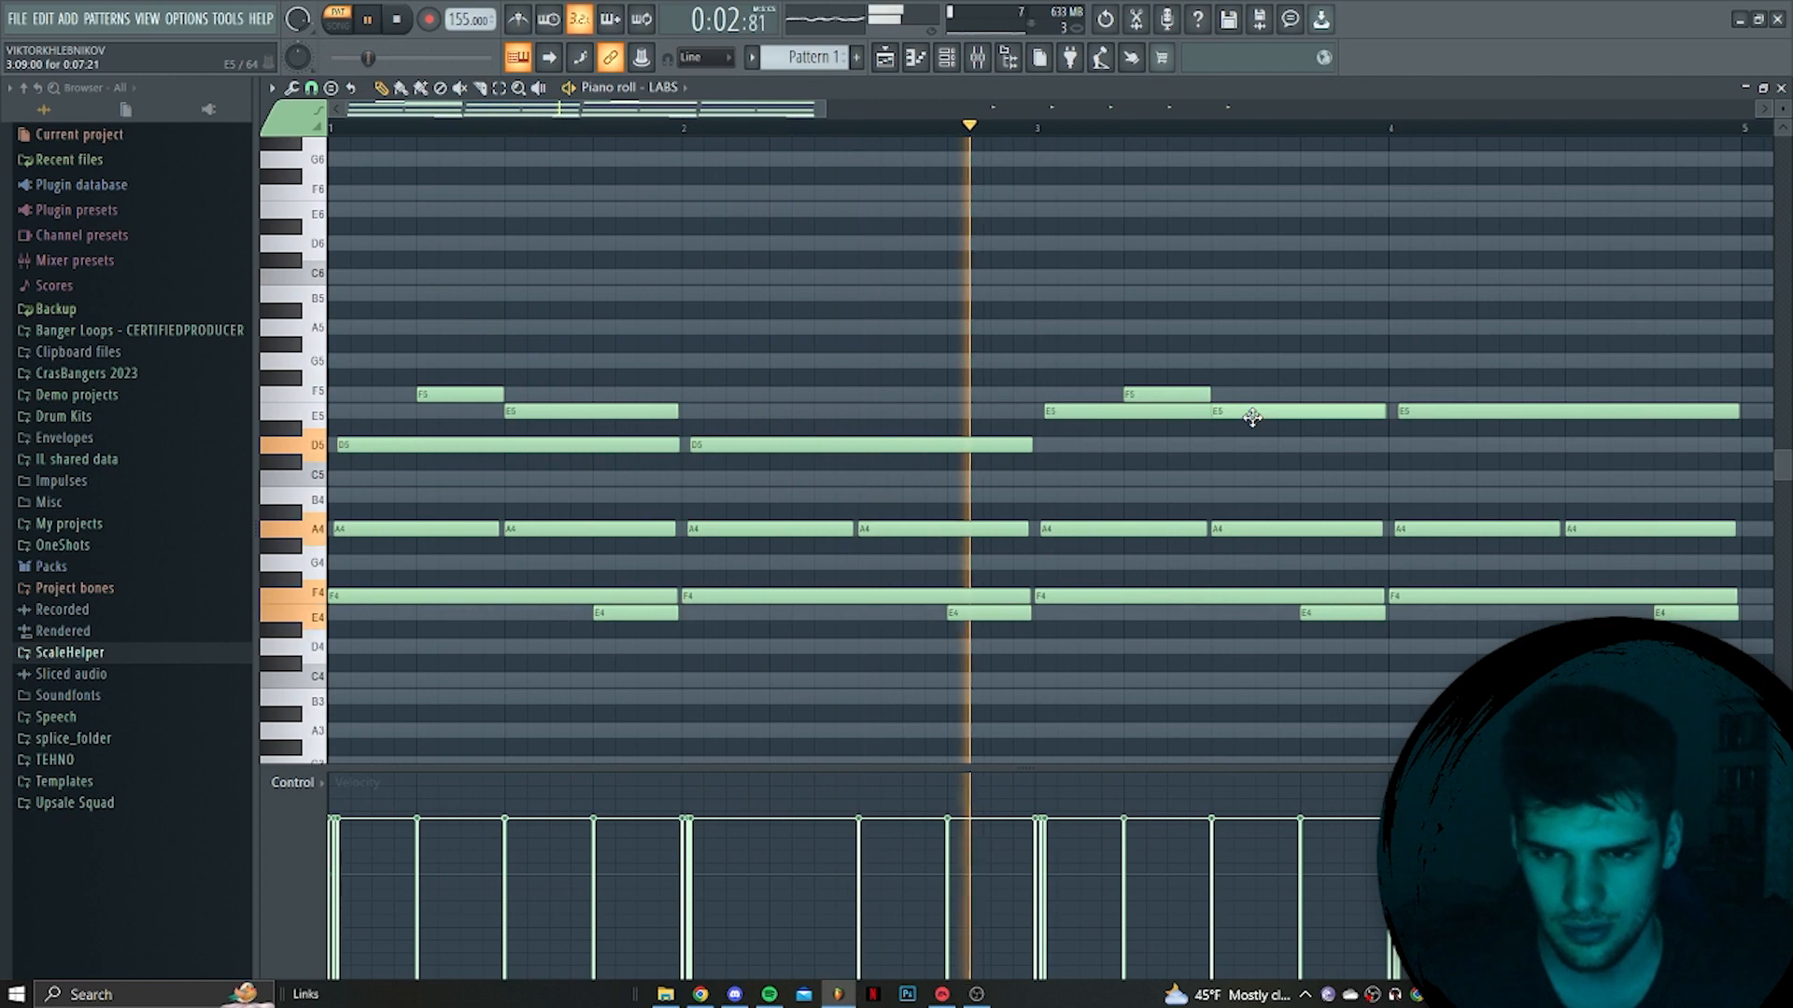
pyautogui.scroll(-4, 1252, 420)
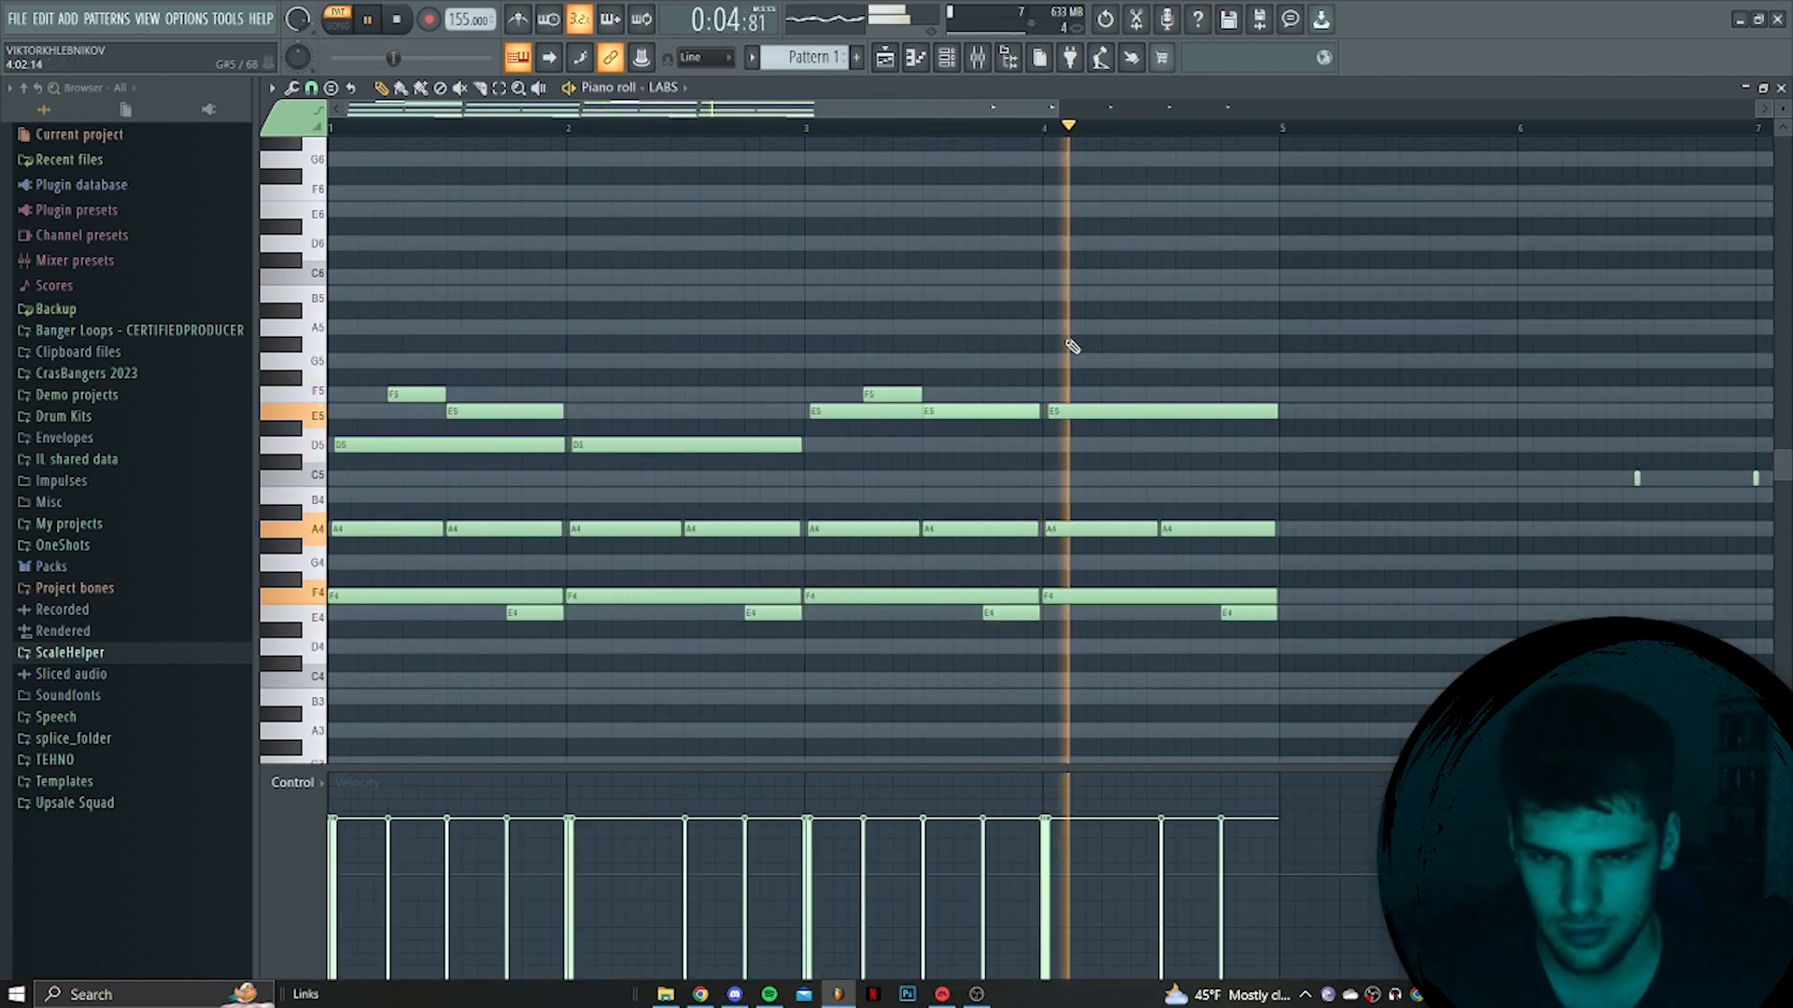
pyautogui.scroll(-3, 1272, 420)
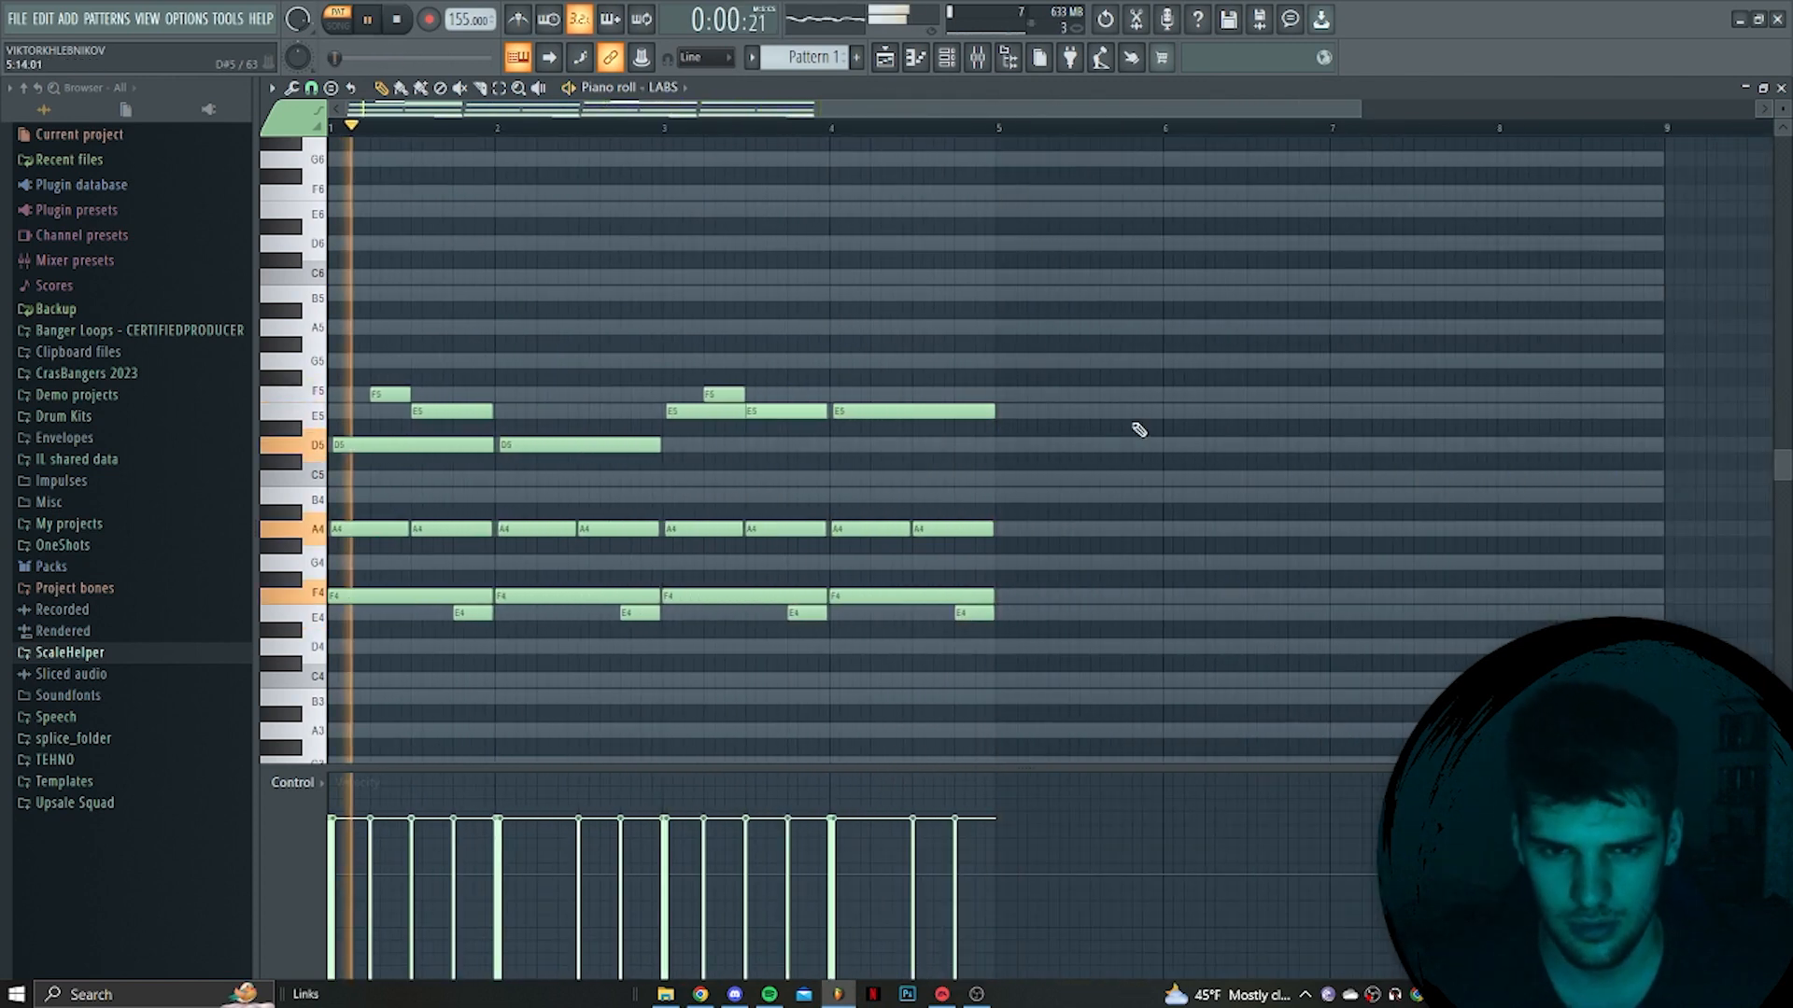
pyautogui.scroll(3, 1017, 359)
pyautogui.moveTo(644, 110); pyautogui.dragTo(429, 131)
pyautogui.scroll(-3, 523, 448)
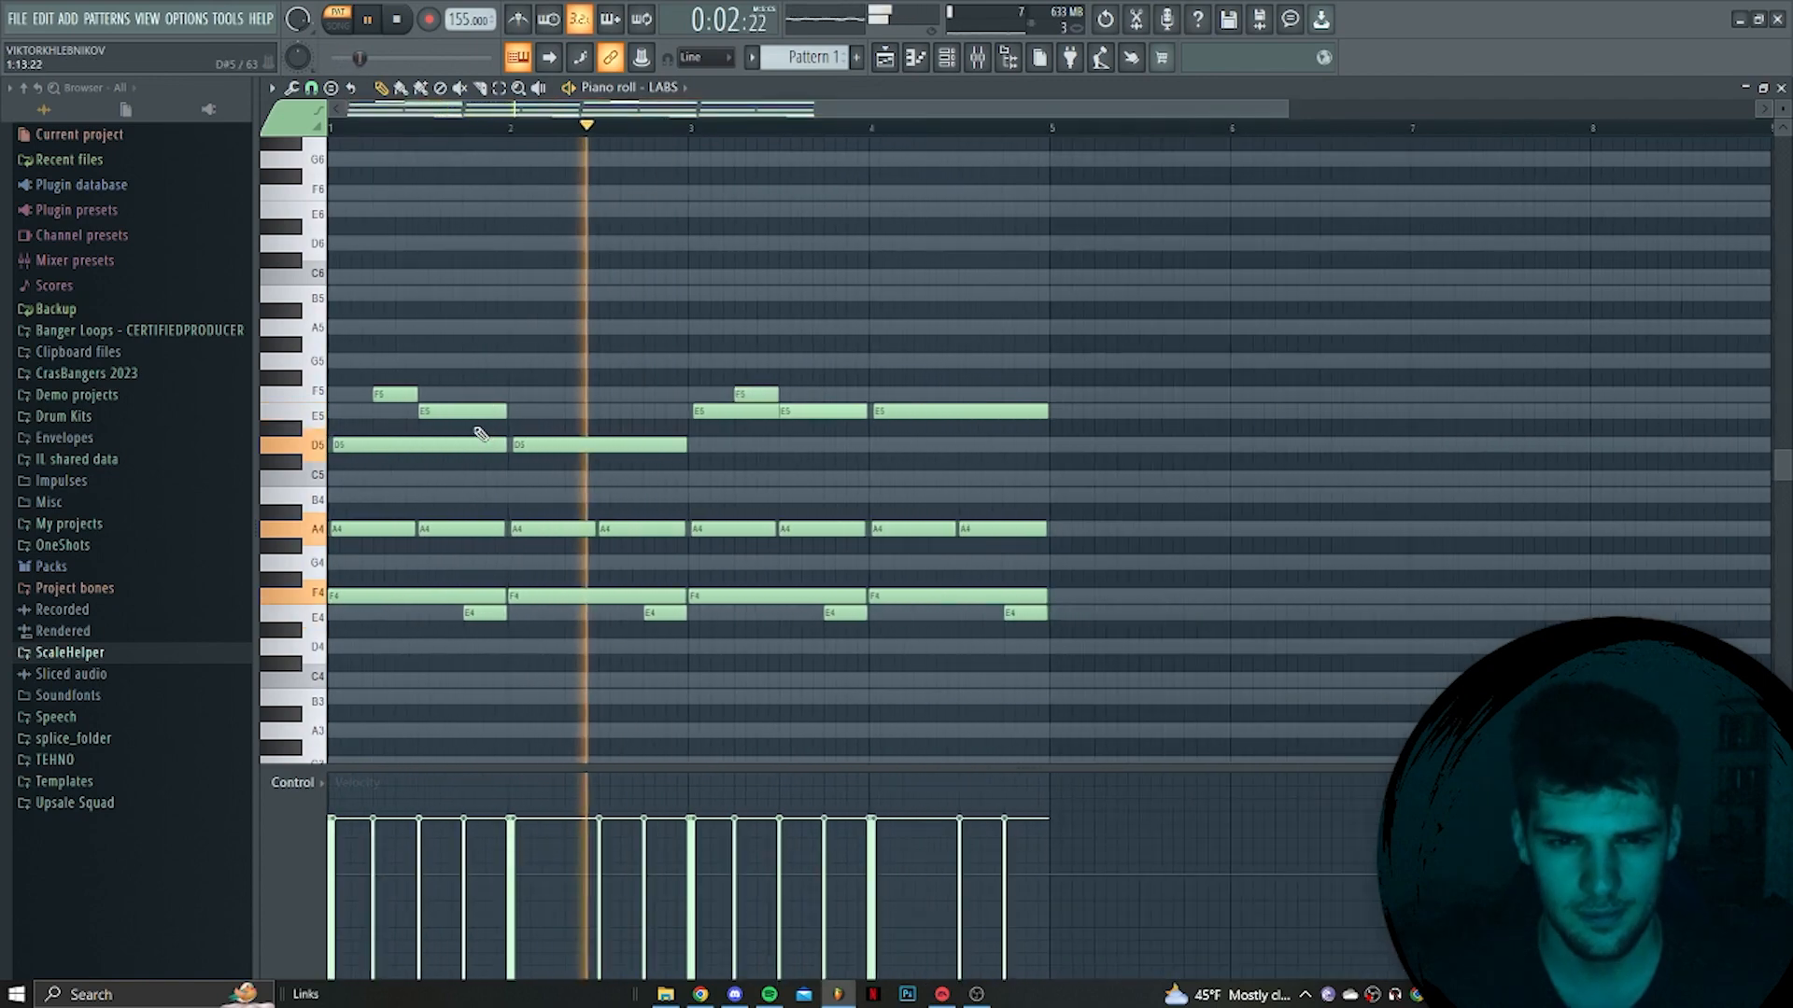
pyautogui.scroll(-2, 892, 621)
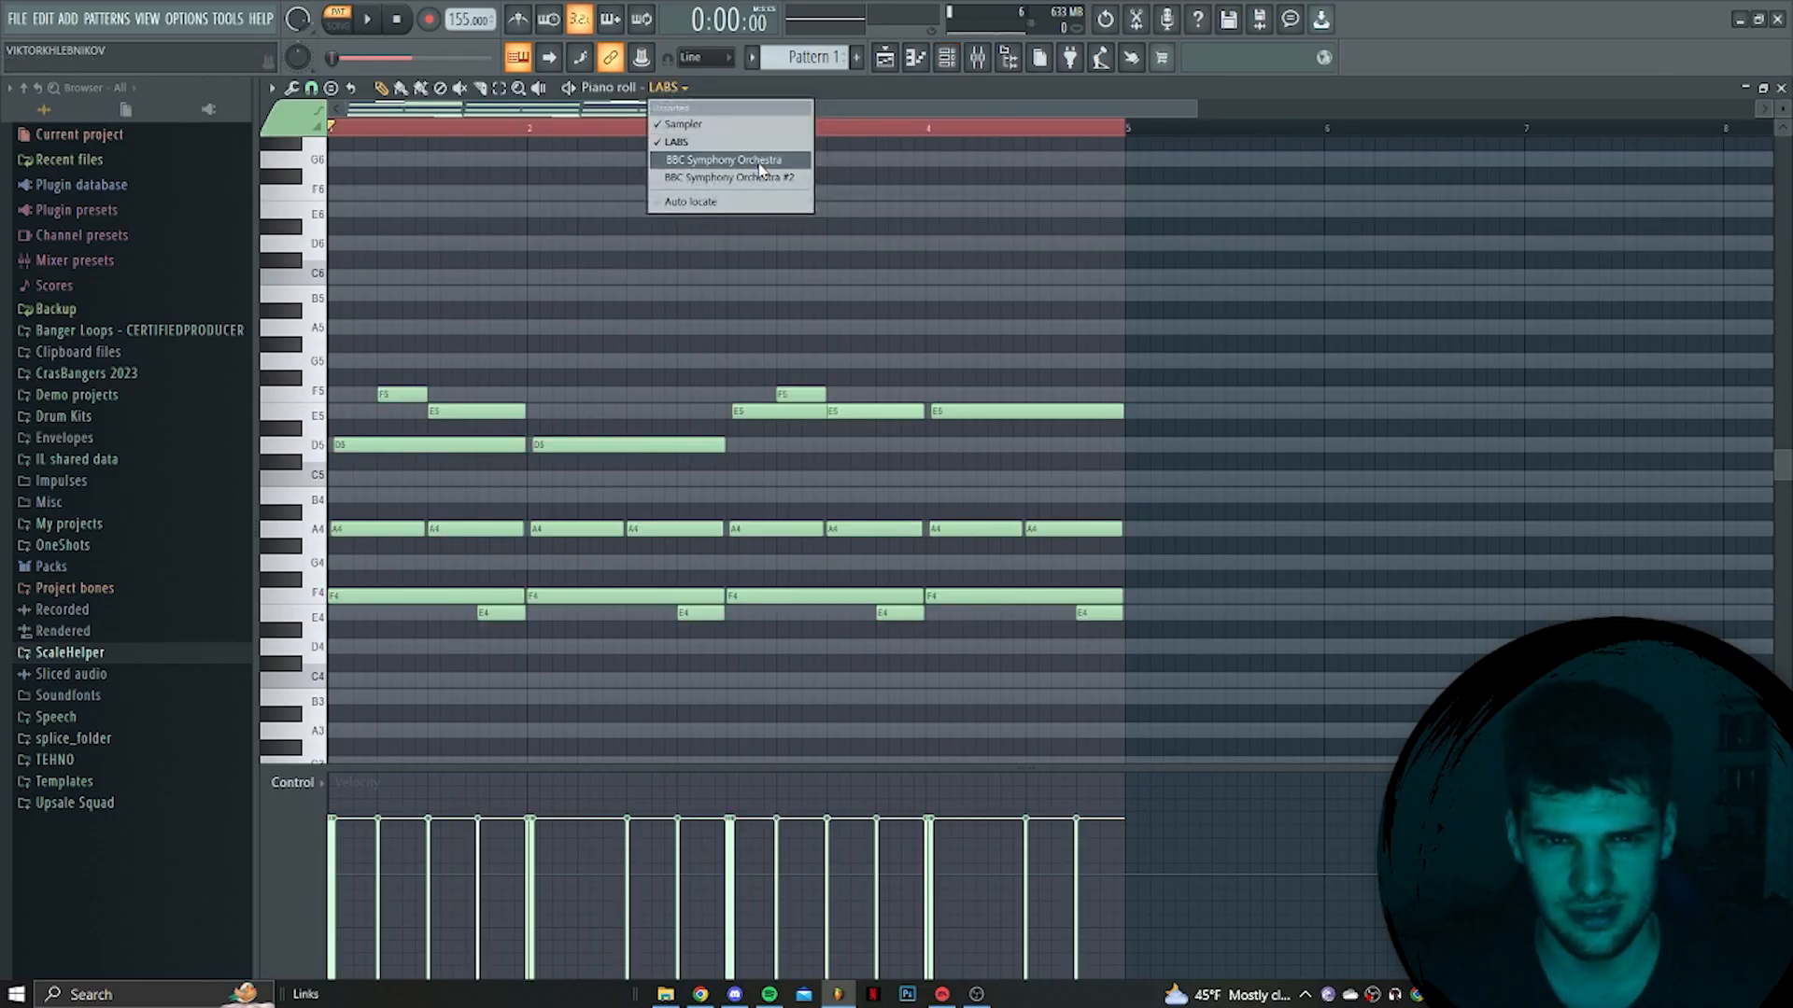
# Check the first BBC Symphony Orchestra channel's Violins 1 instrument and open that channel's piano roll
pyautogui.click(761, 161)
pyautogui.click(946, 57)
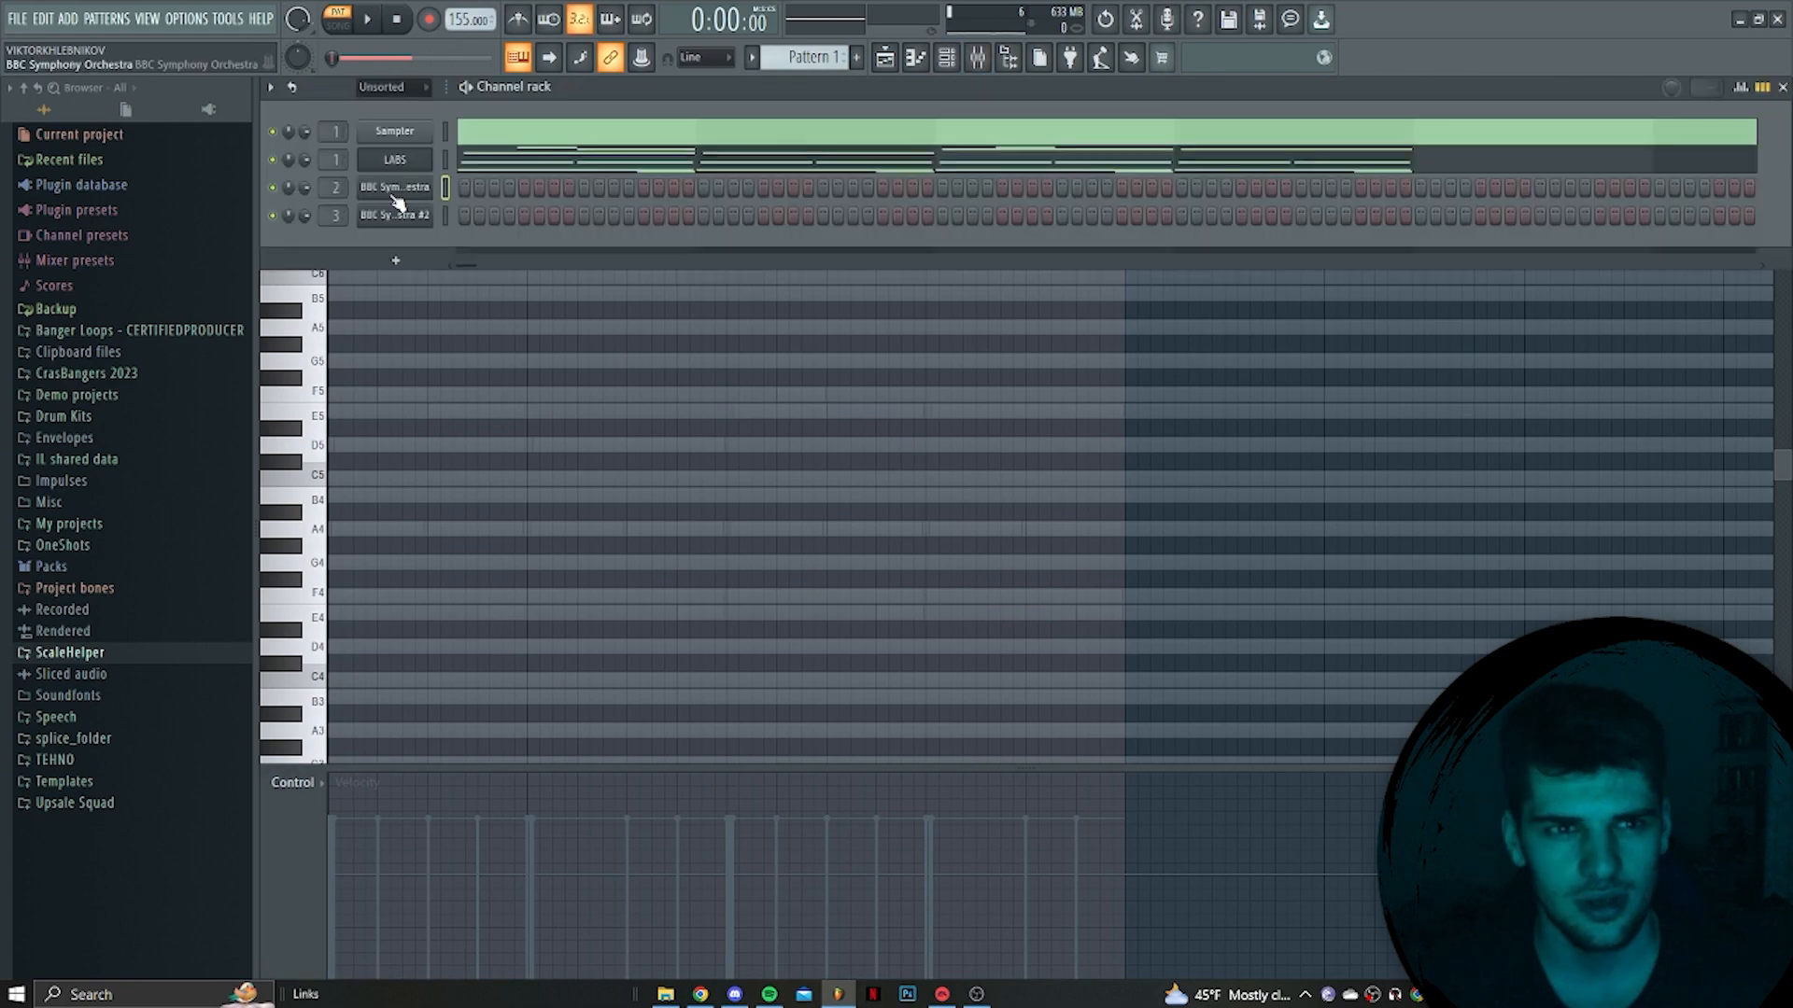
pyautogui.click(395, 196)
pyautogui.moveTo(1028, 222); pyautogui.dragTo(955, 280)
pyautogui.rightClick(411, 198)
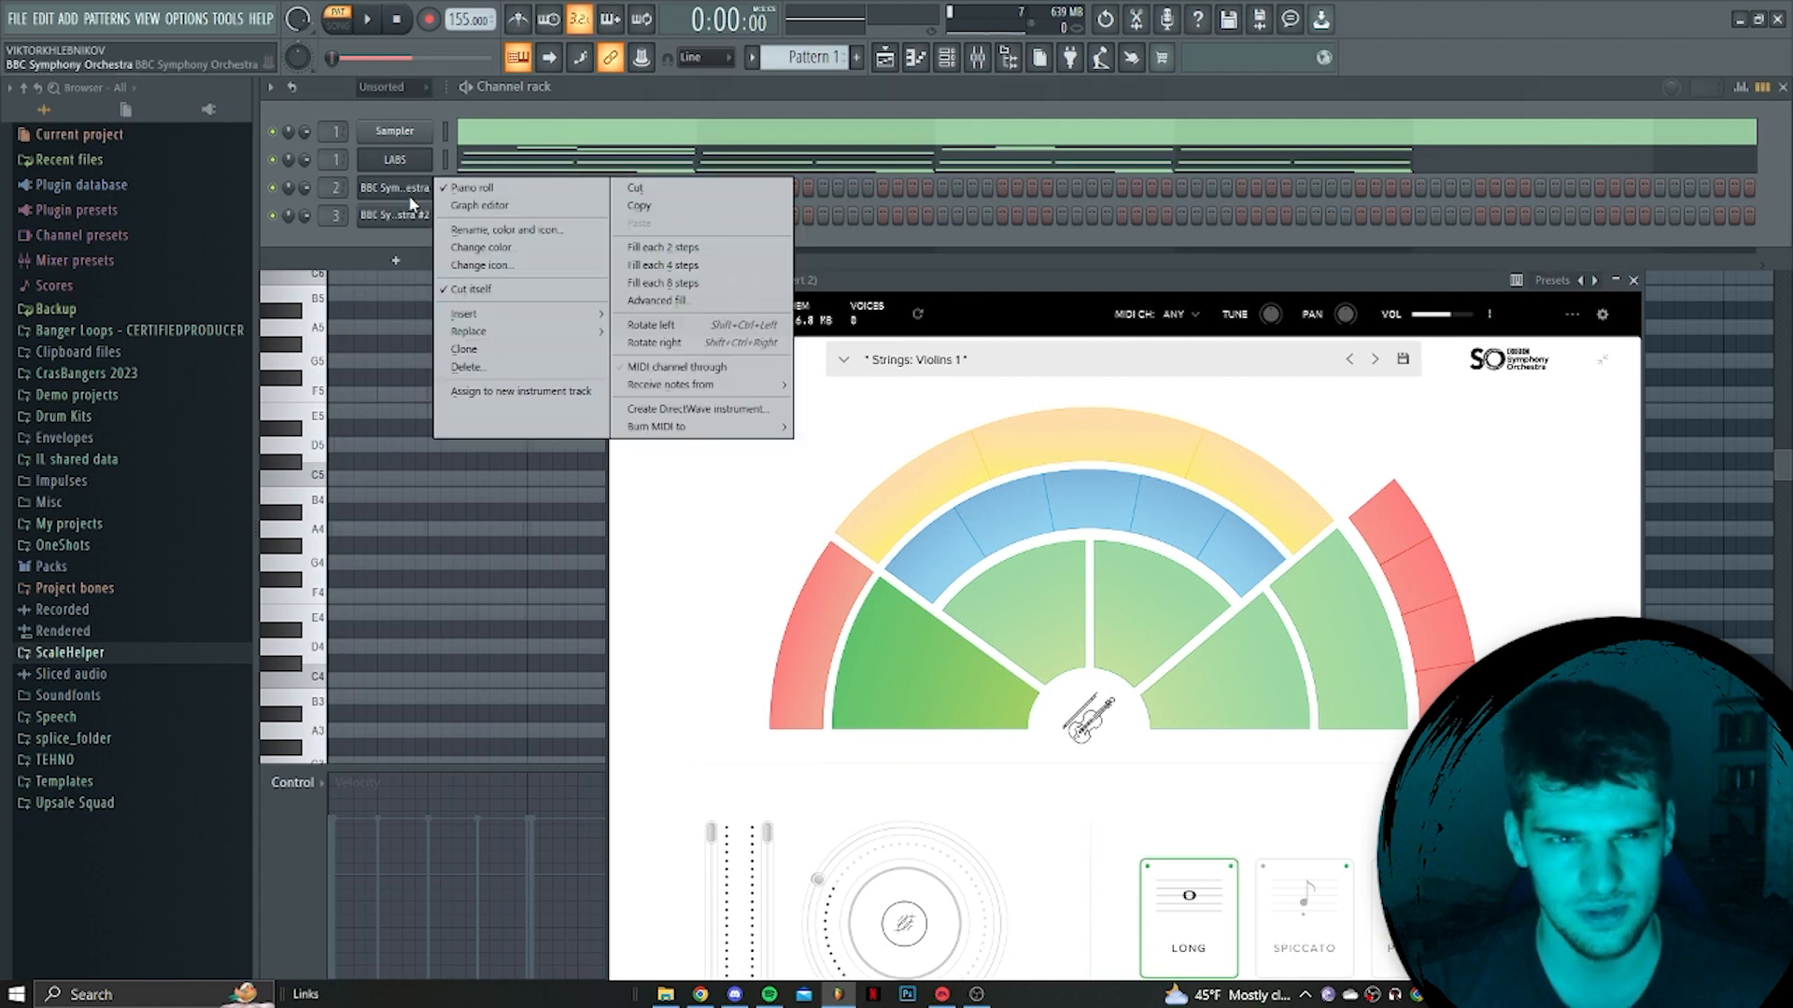
pyautogui.click(462, 188)
pyautogui.rightClick(419, 198)
pyautogui.click(460, 188)
# Place short F5, D5 and A4 notes at the start of bar 1 and a short A4 on its fourth beat
pyautogui.click(313, 400)
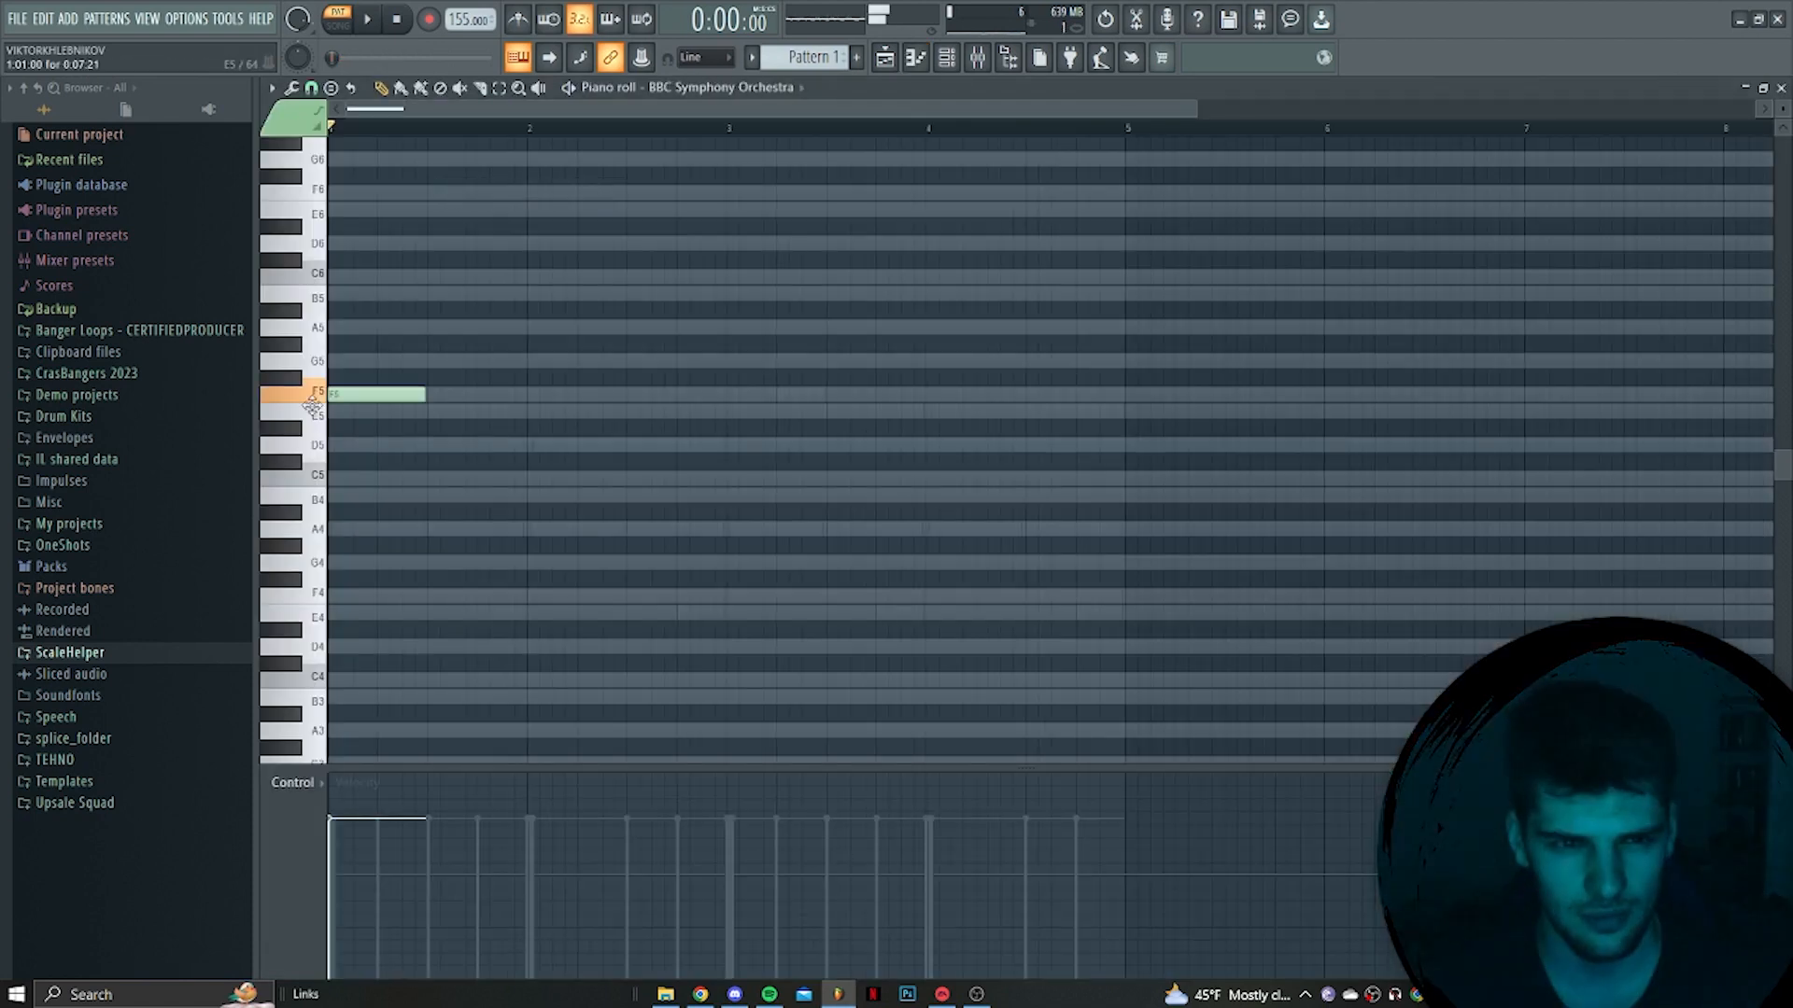
pyautogui.press('space')
pyautogui.keyDown('ctrl'); pyautogui.scroll(3, 439, 402); pyautogui.keyUp('ctrl')
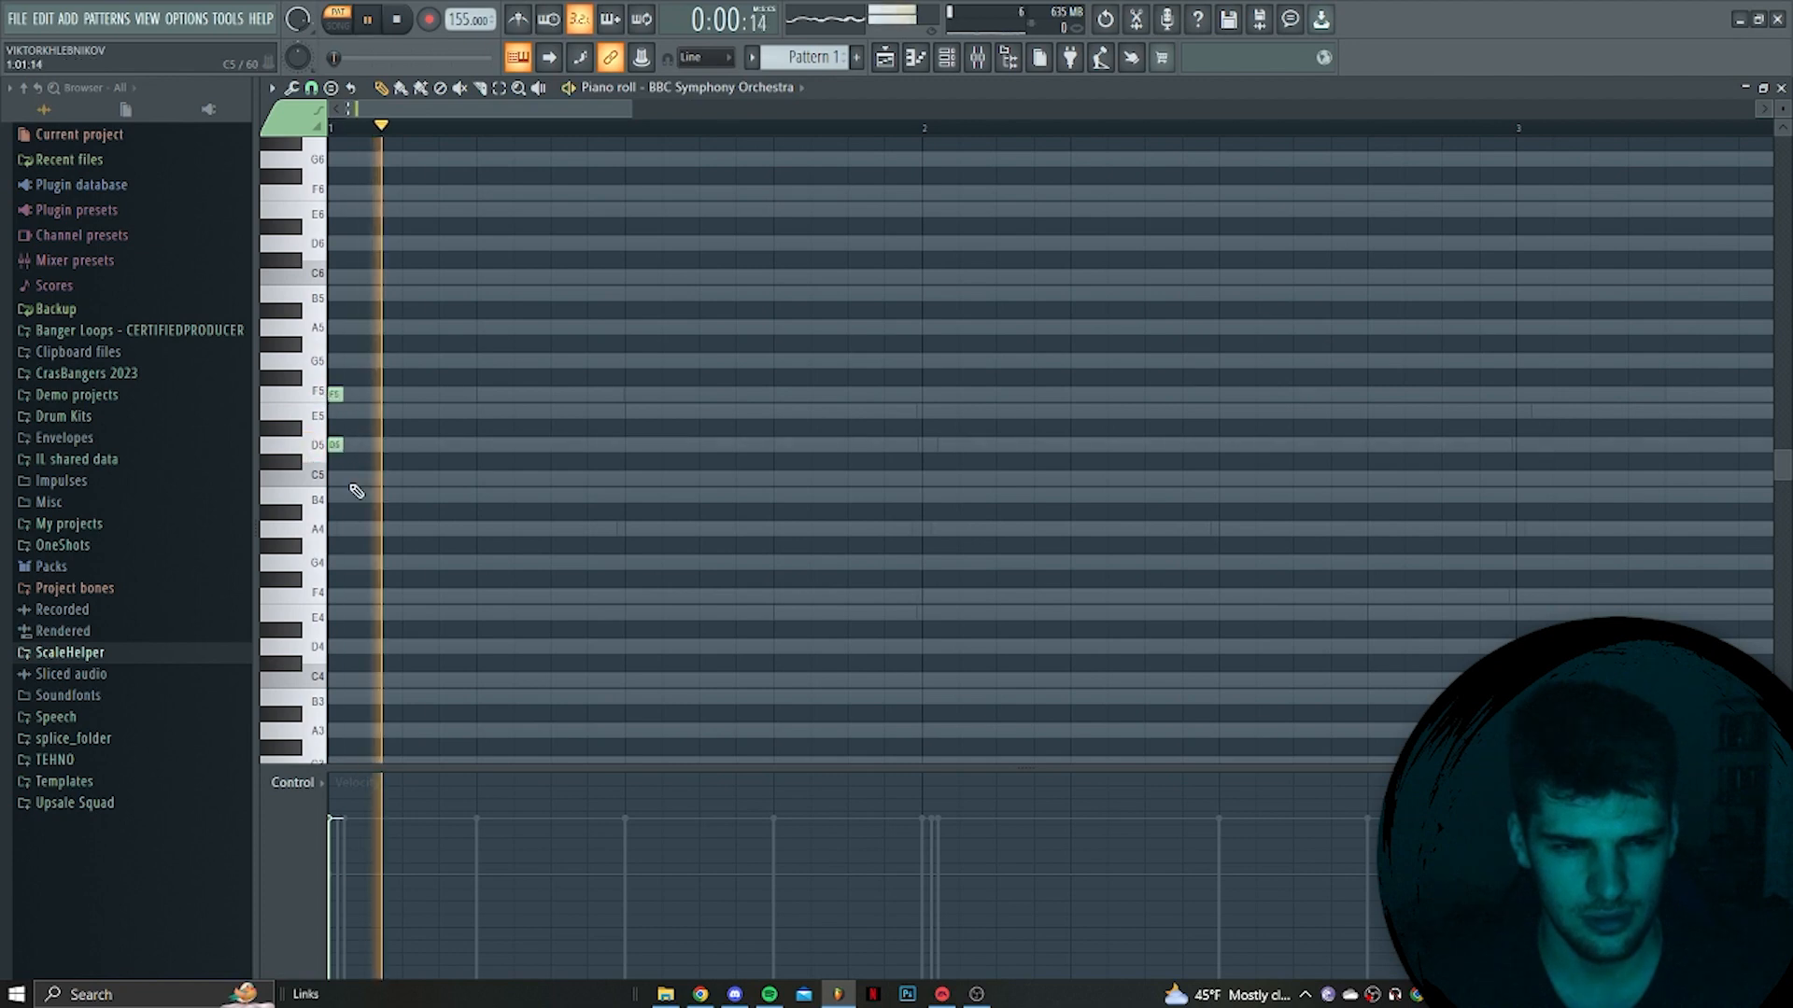
pyautogui.click(781, 528)
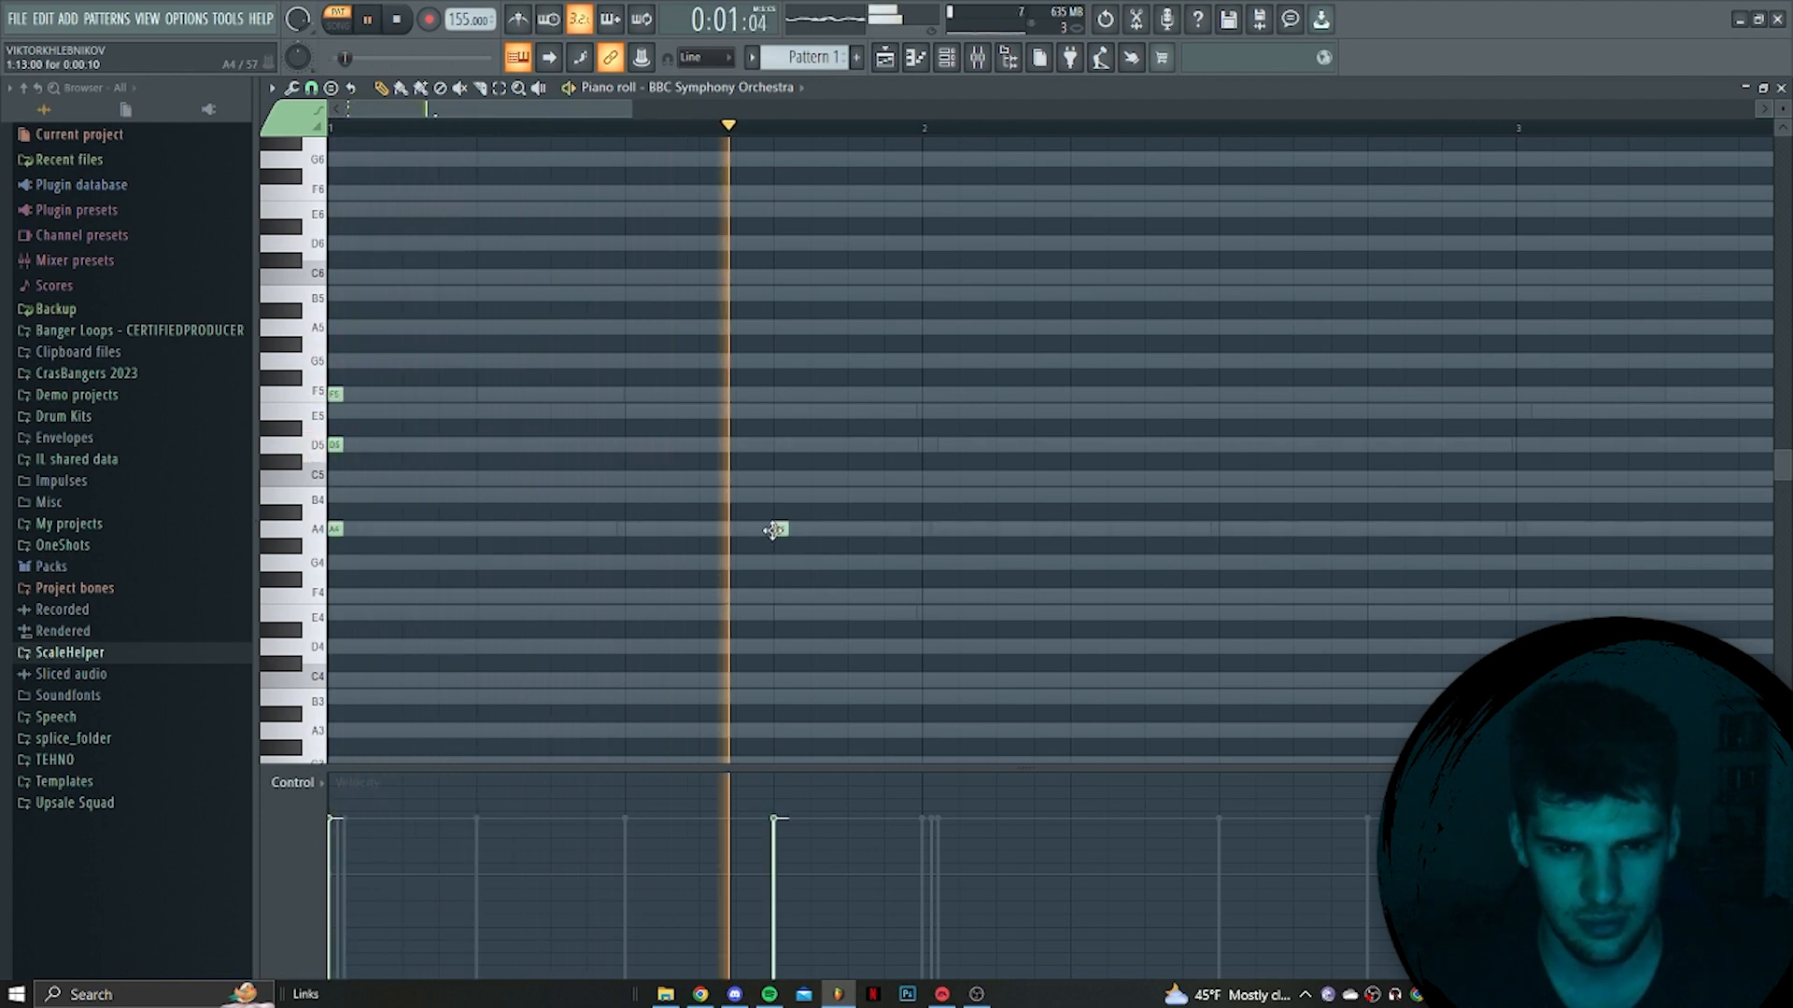
pyautogui.press('space')
pyautogui.keyDown('ctrl'); pyautogui.scroll(-3, 928, 600); pyautogui.keyUp('ctrl')
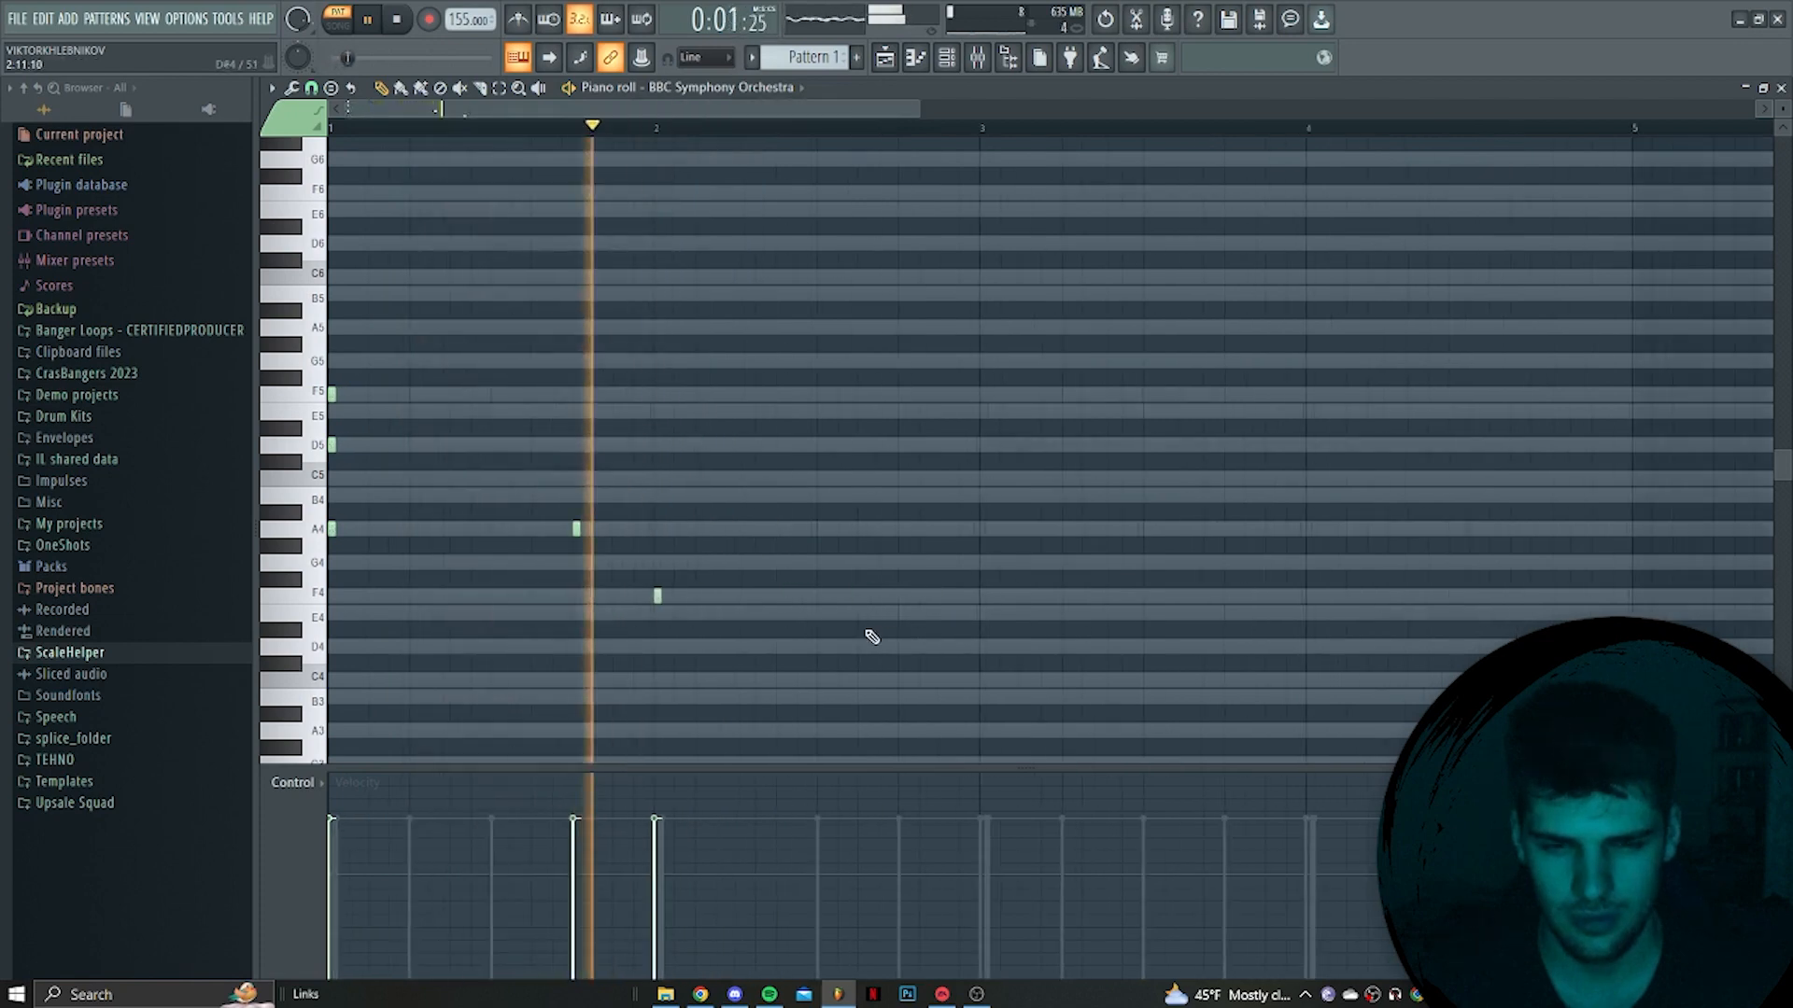
pyautogui.press('space')
pyautogui.press('space')
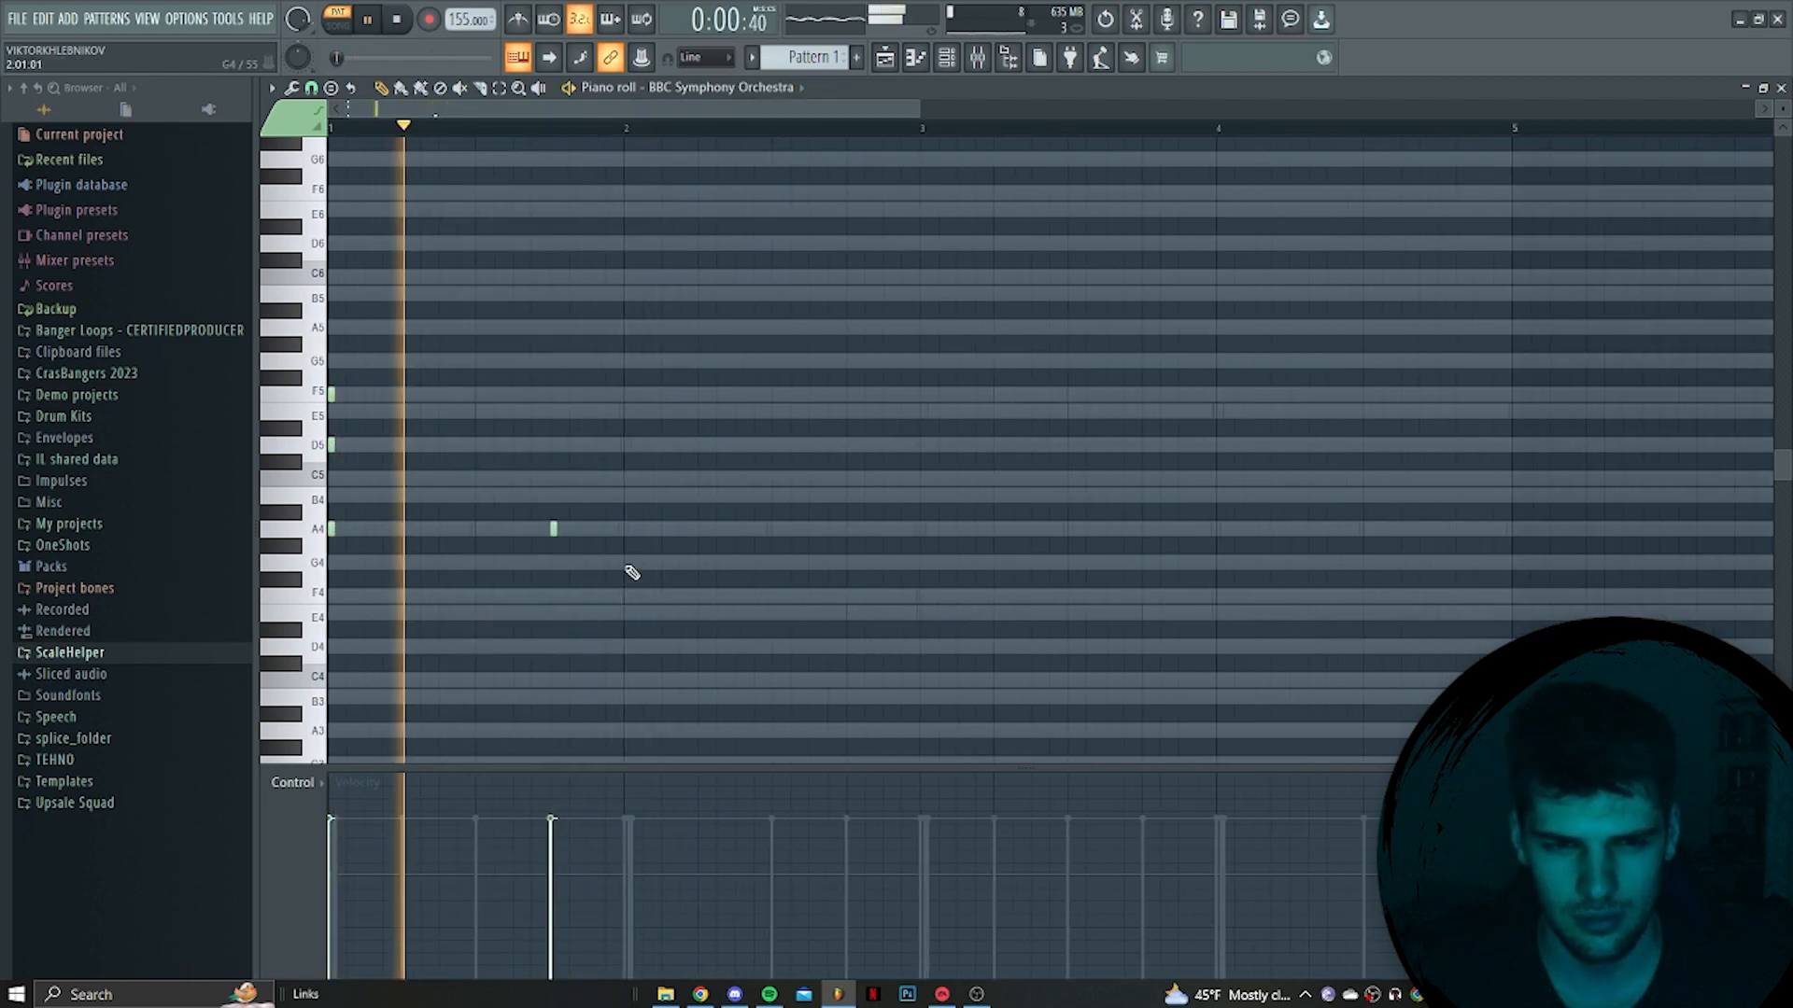
# Add short D5, F5, E5 and D5 notes on the four consecutive beats of bar 2
pyautogui.click(626, 478)
pyautogui.click(701, 394)
pyautogui.moveTo(627, 478); pyautogui.dragTo(628, 445)
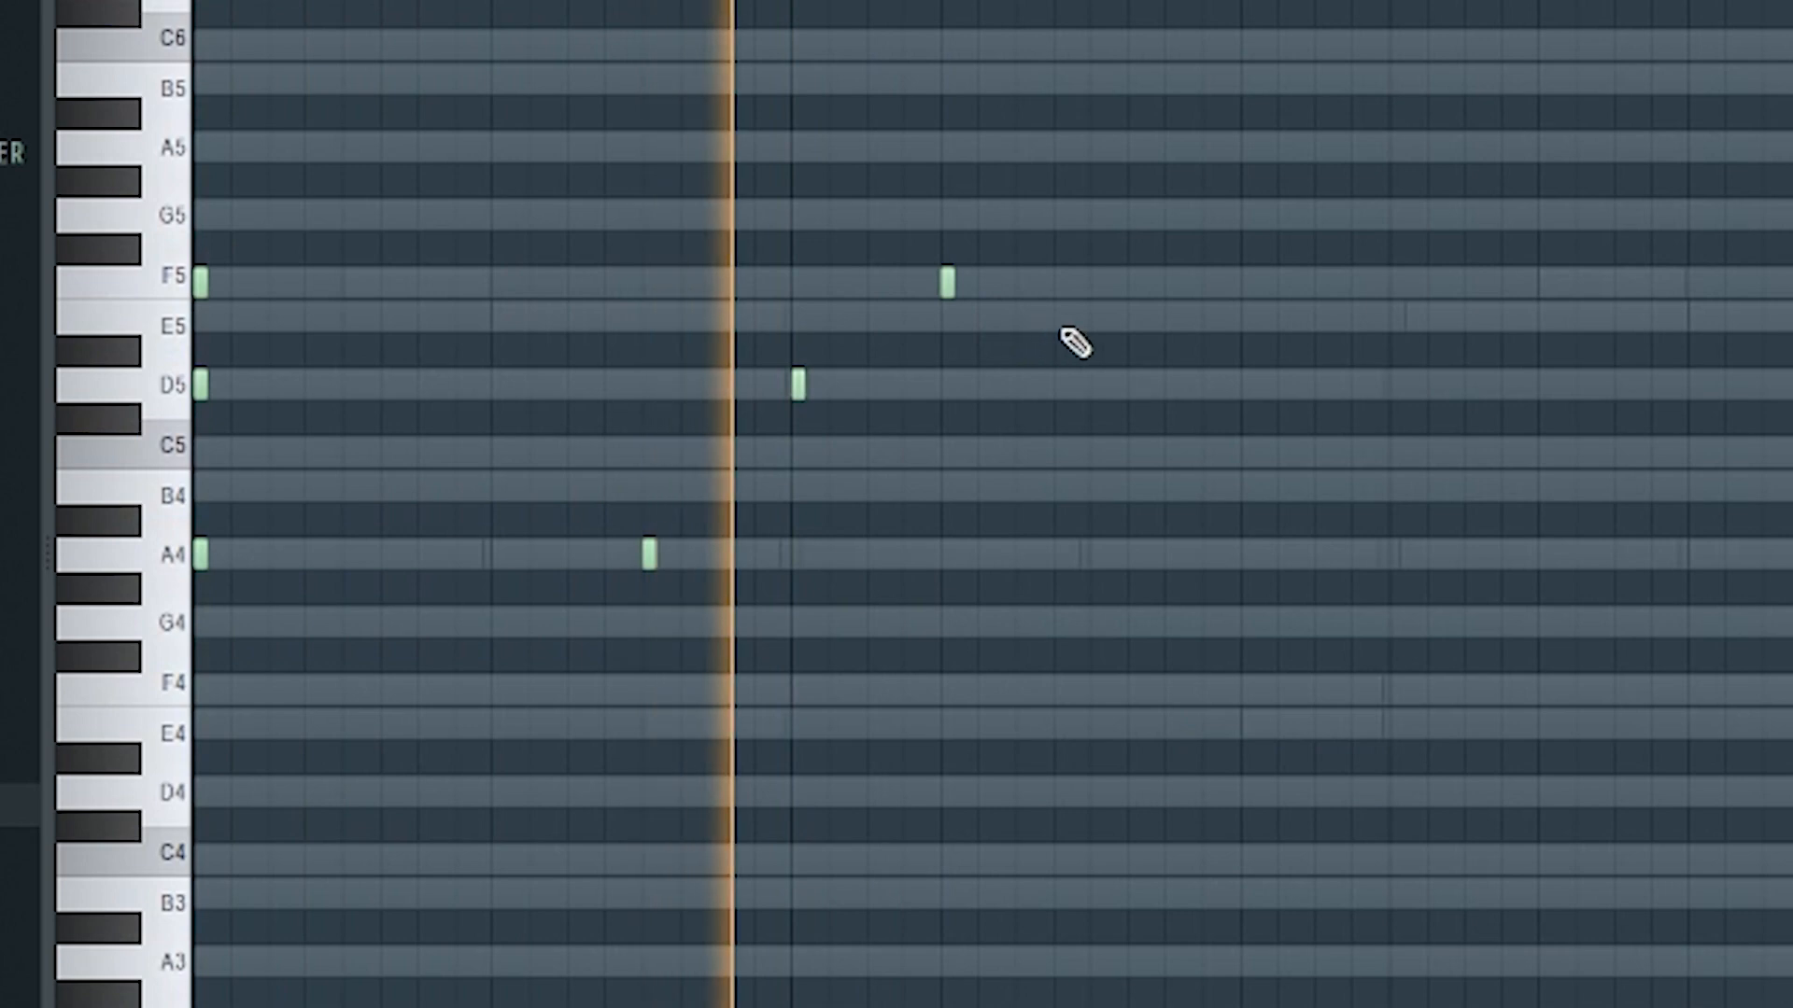
pyautogui.click(1097, 317)
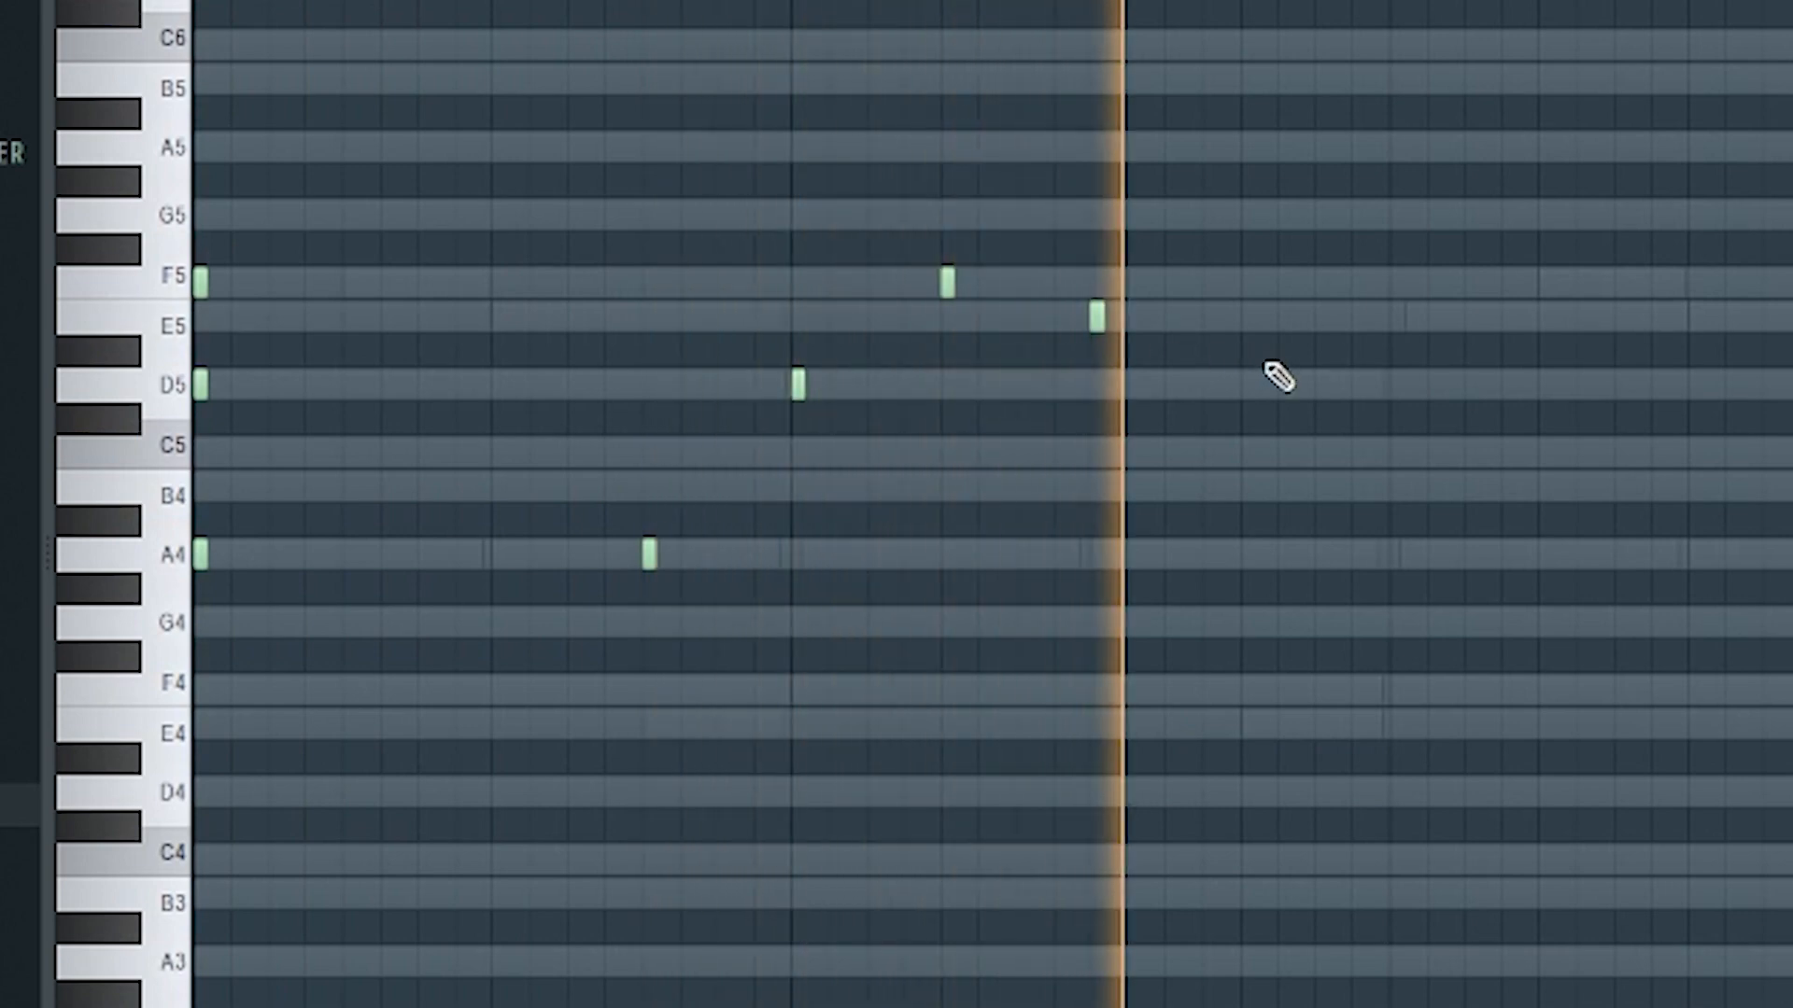
pyautogui.click(1247, 384)
# Duplicate the two-bar string pattern into bars 3 and 4 and raise the F5 at the start of bar 3 to G5
pyautogui.hotkey('ctrl', 'a')
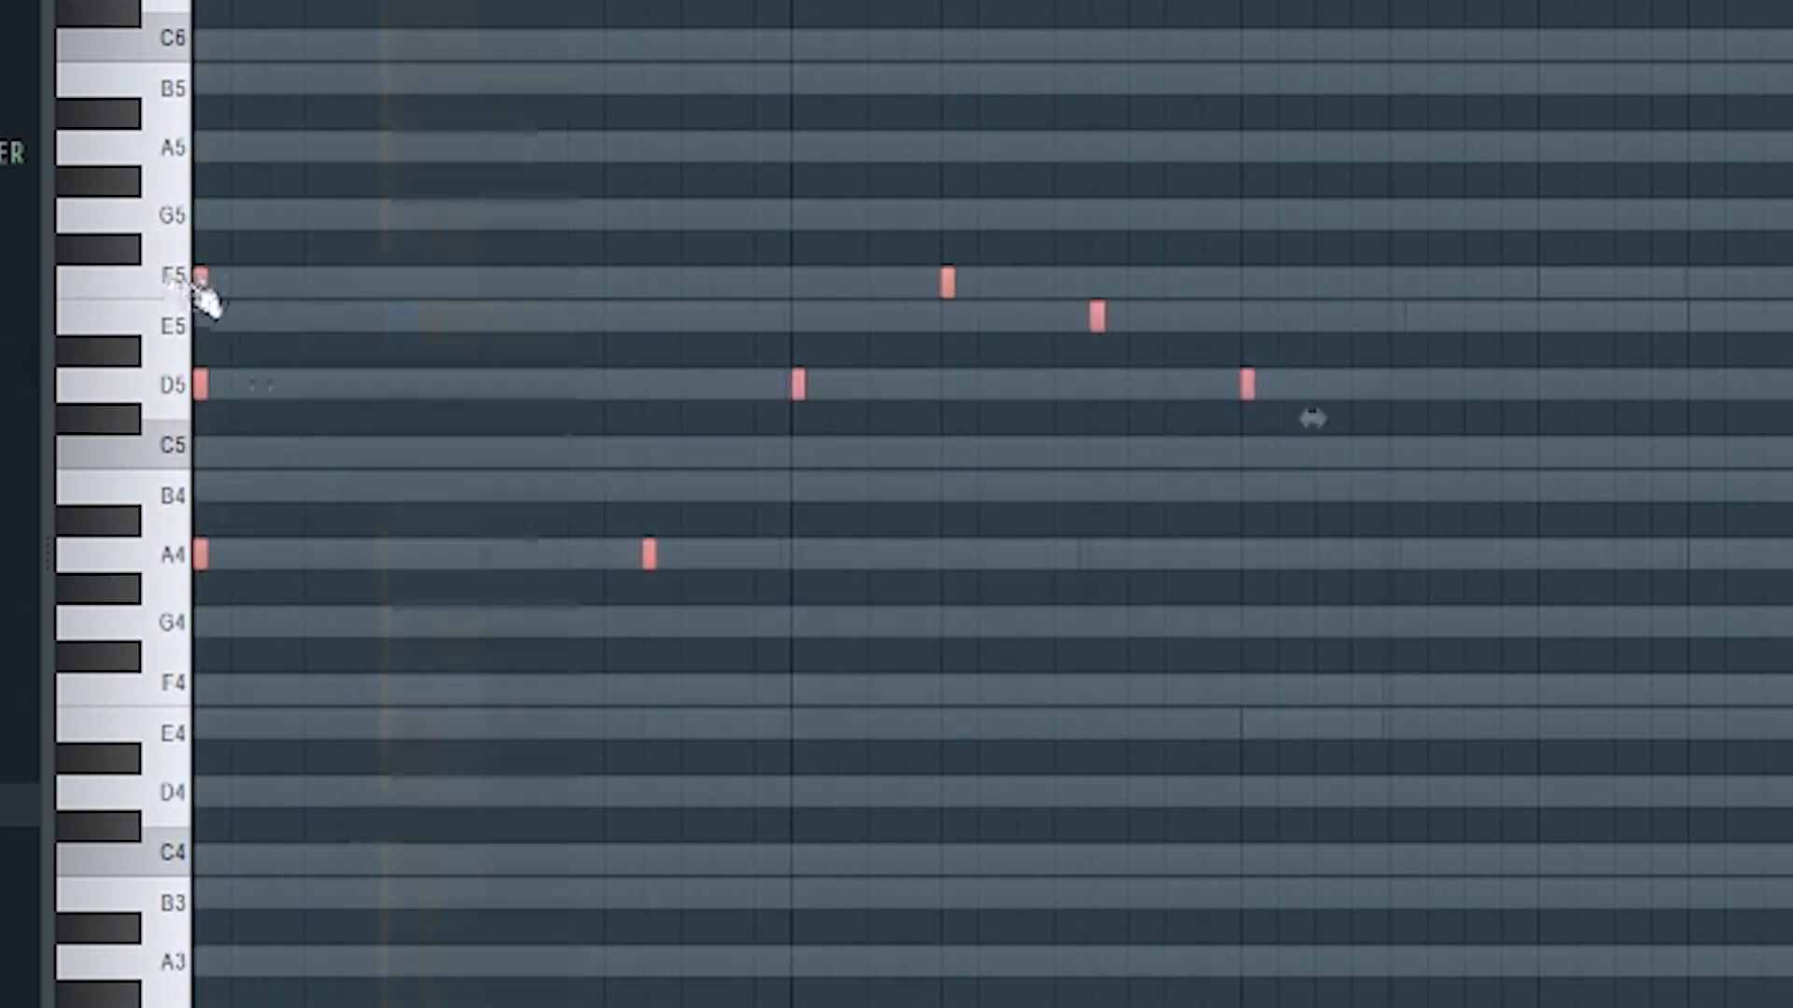
pyautogui.hotkey('ctrl', 'b')
pyautogui.click(952, 412)
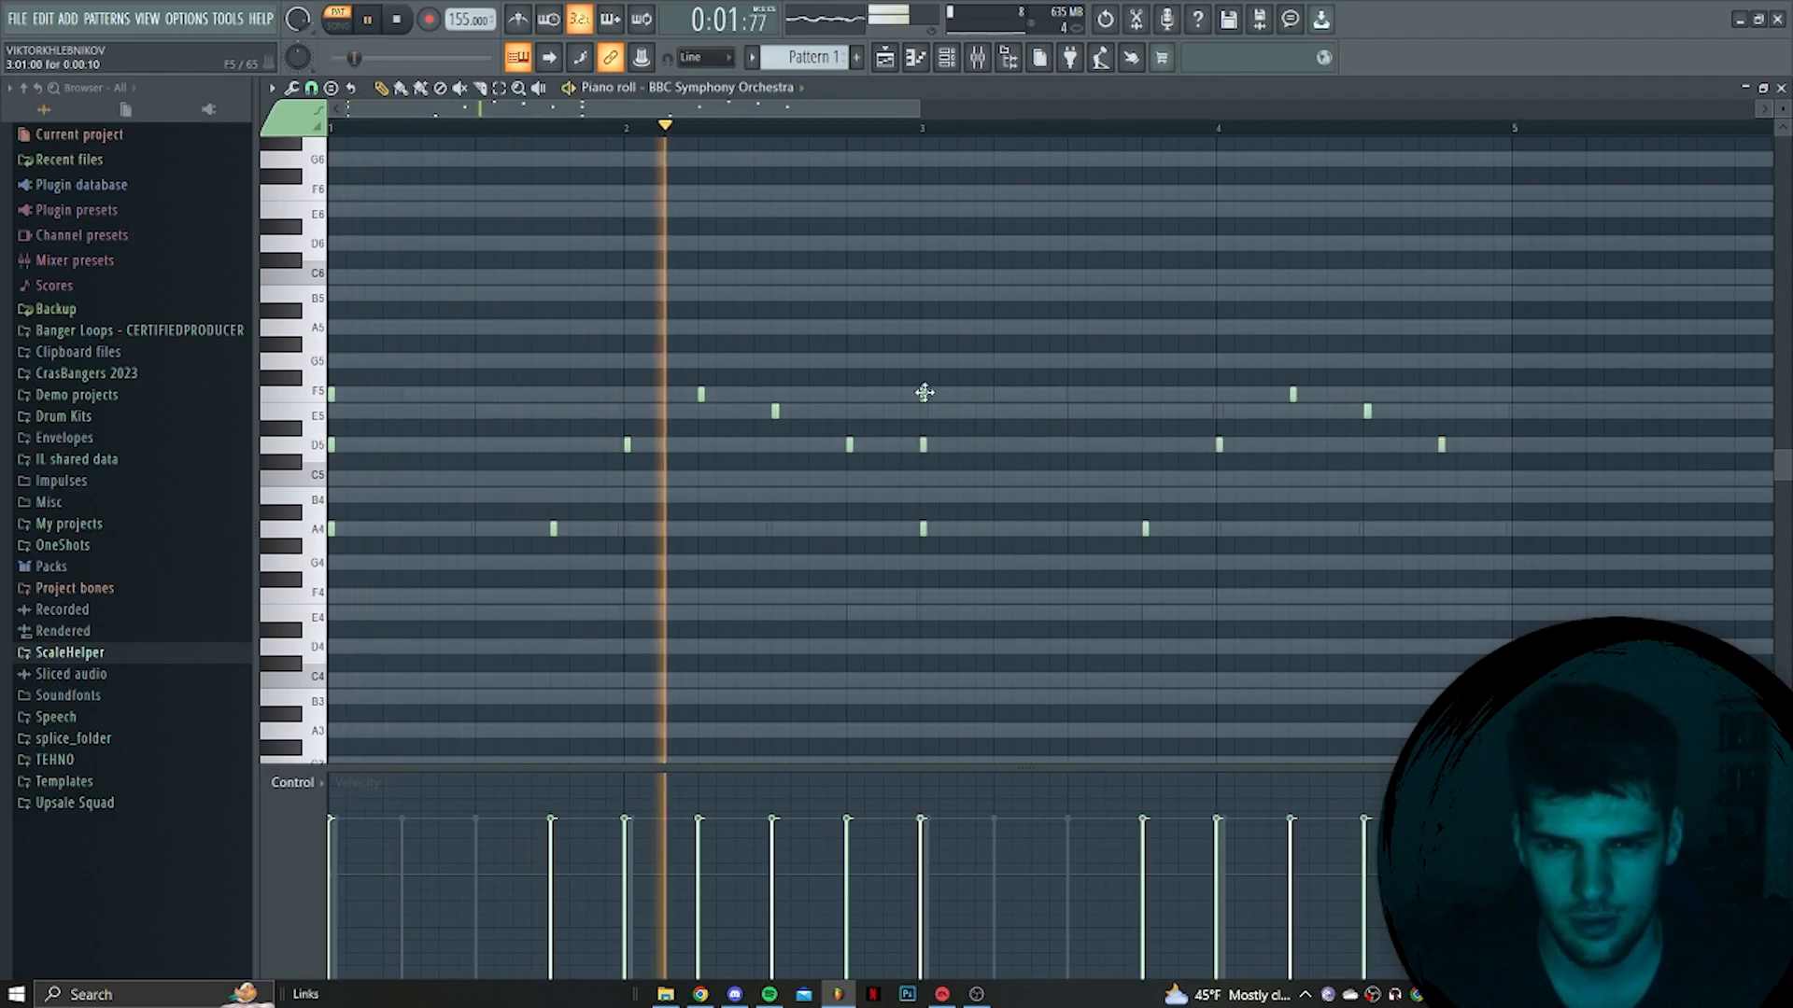
pyautogui.moveTo(922, 393); pyautogui.dragTo(929, 357)
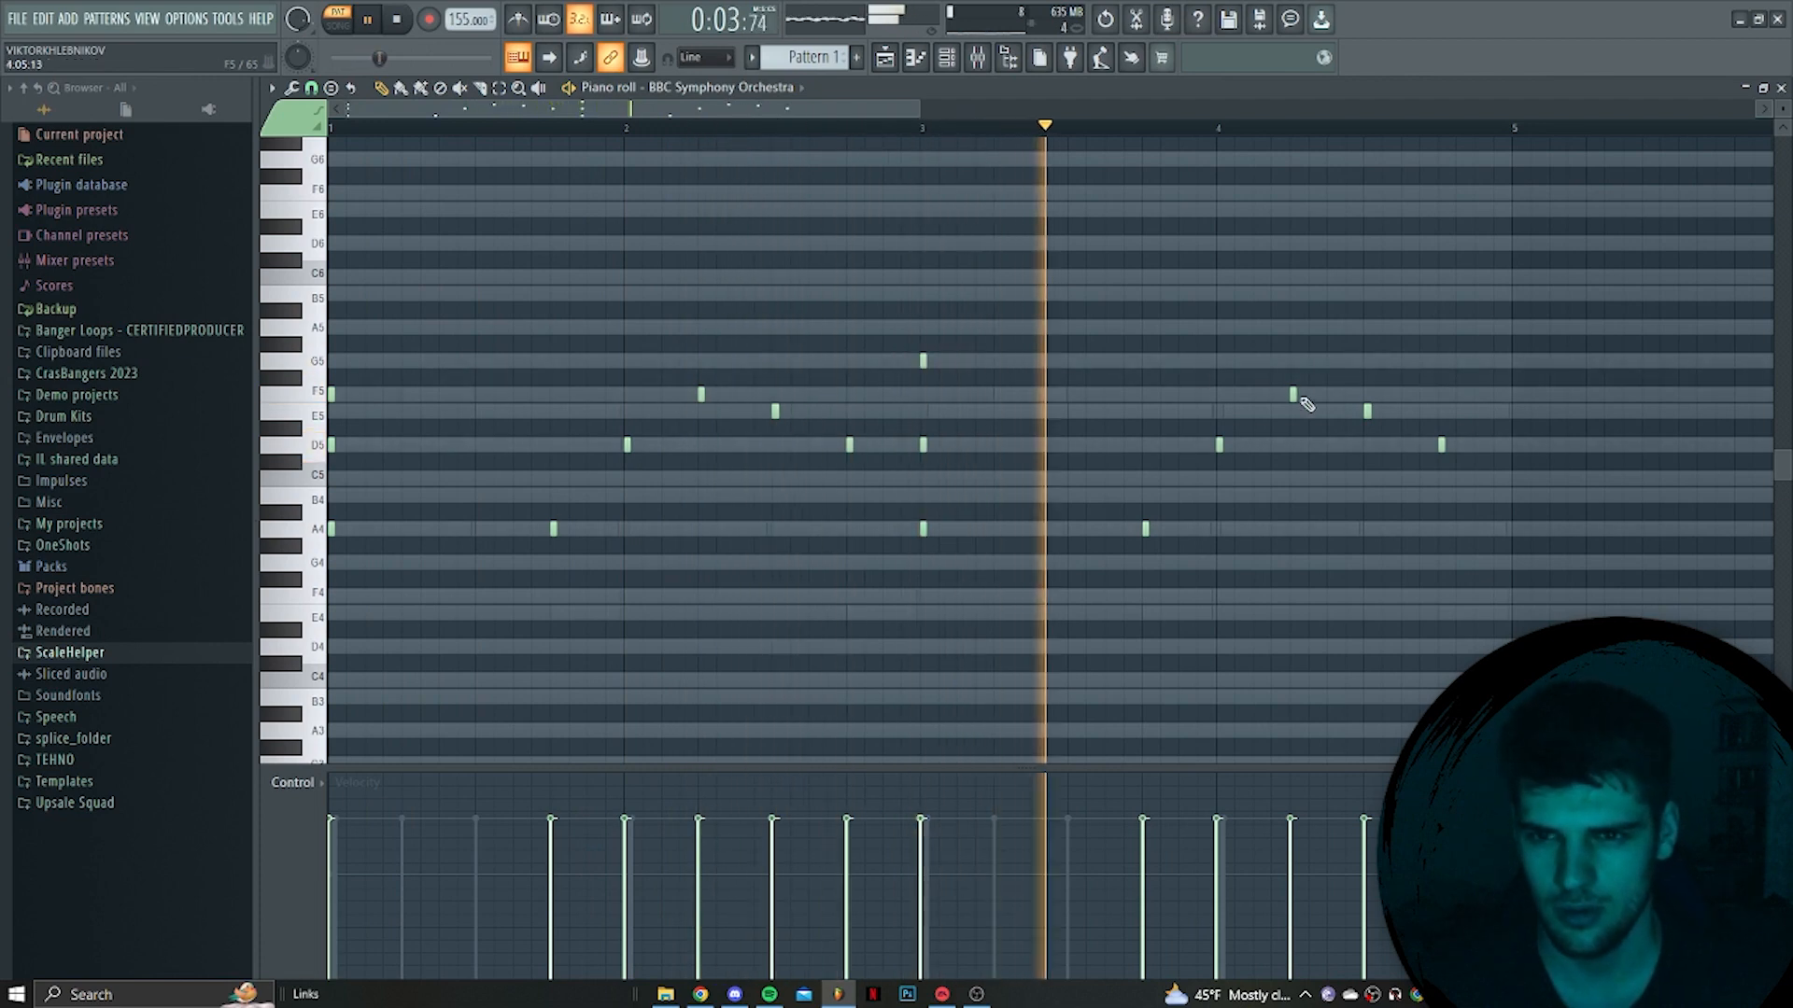
pyautogui.scroll(-5, 1161, 501)
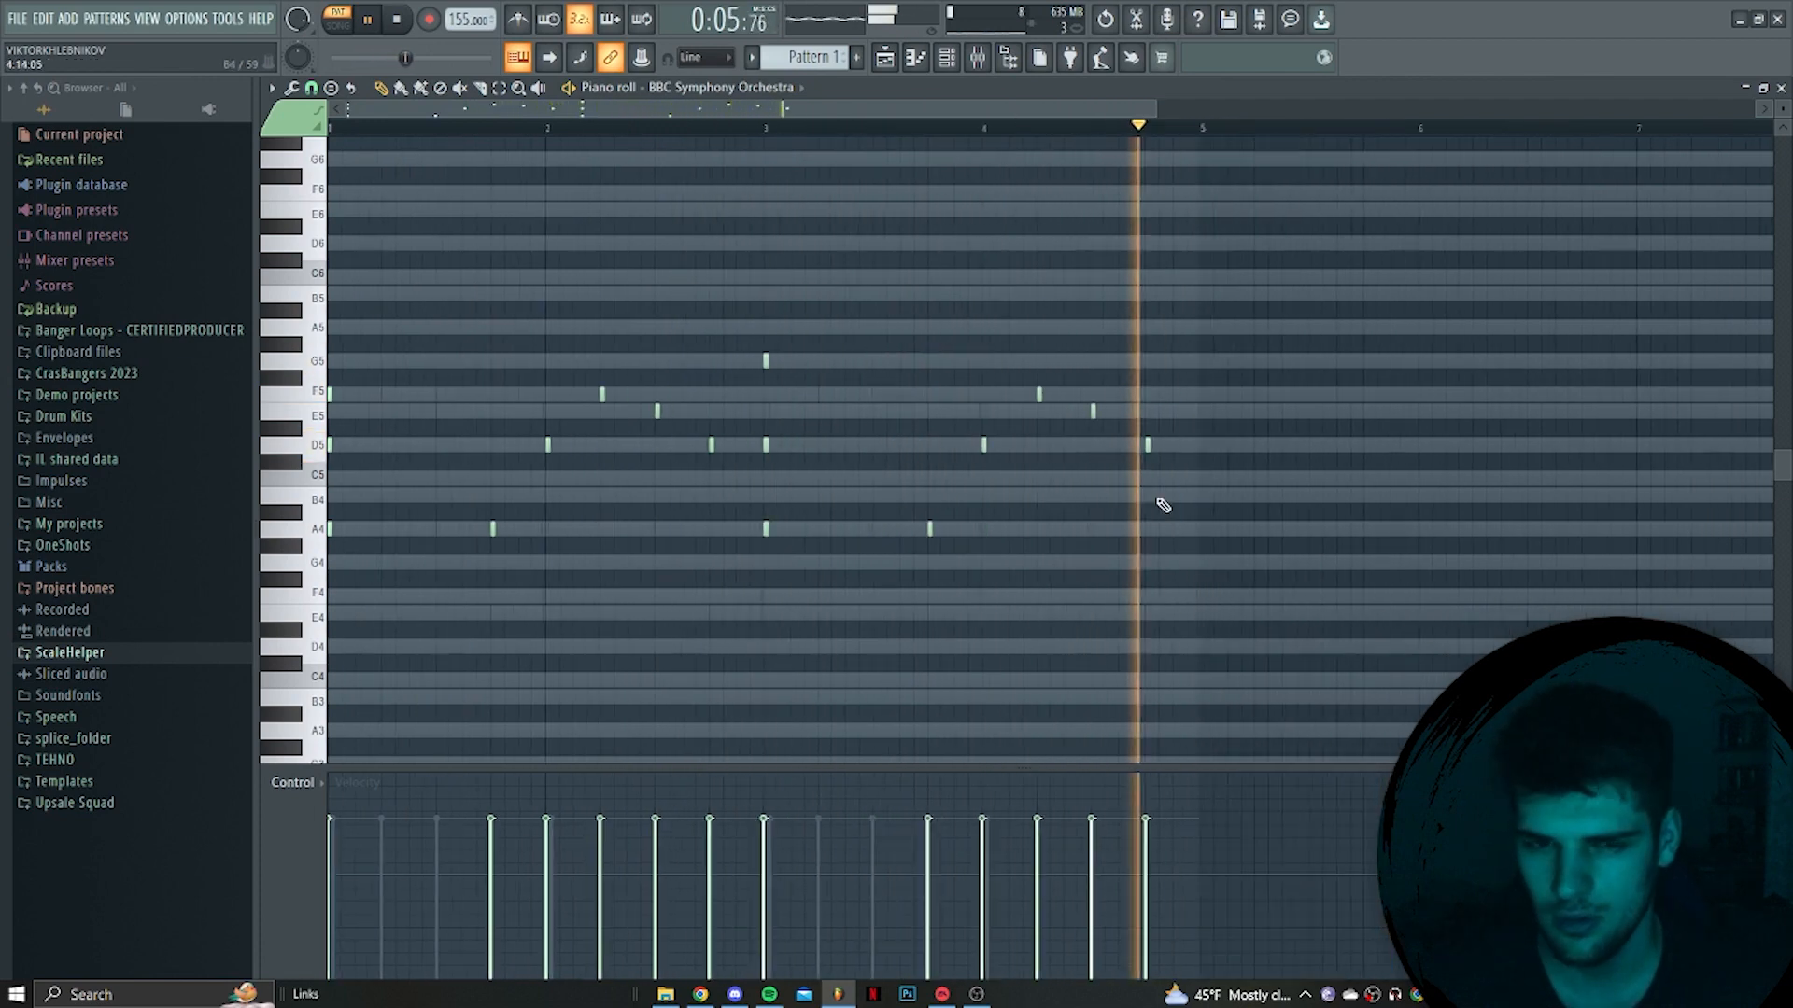
pyautogui.moveTo(1013, 129); pyautogui.dragTo(334, 148)
pyautogui.press('space')
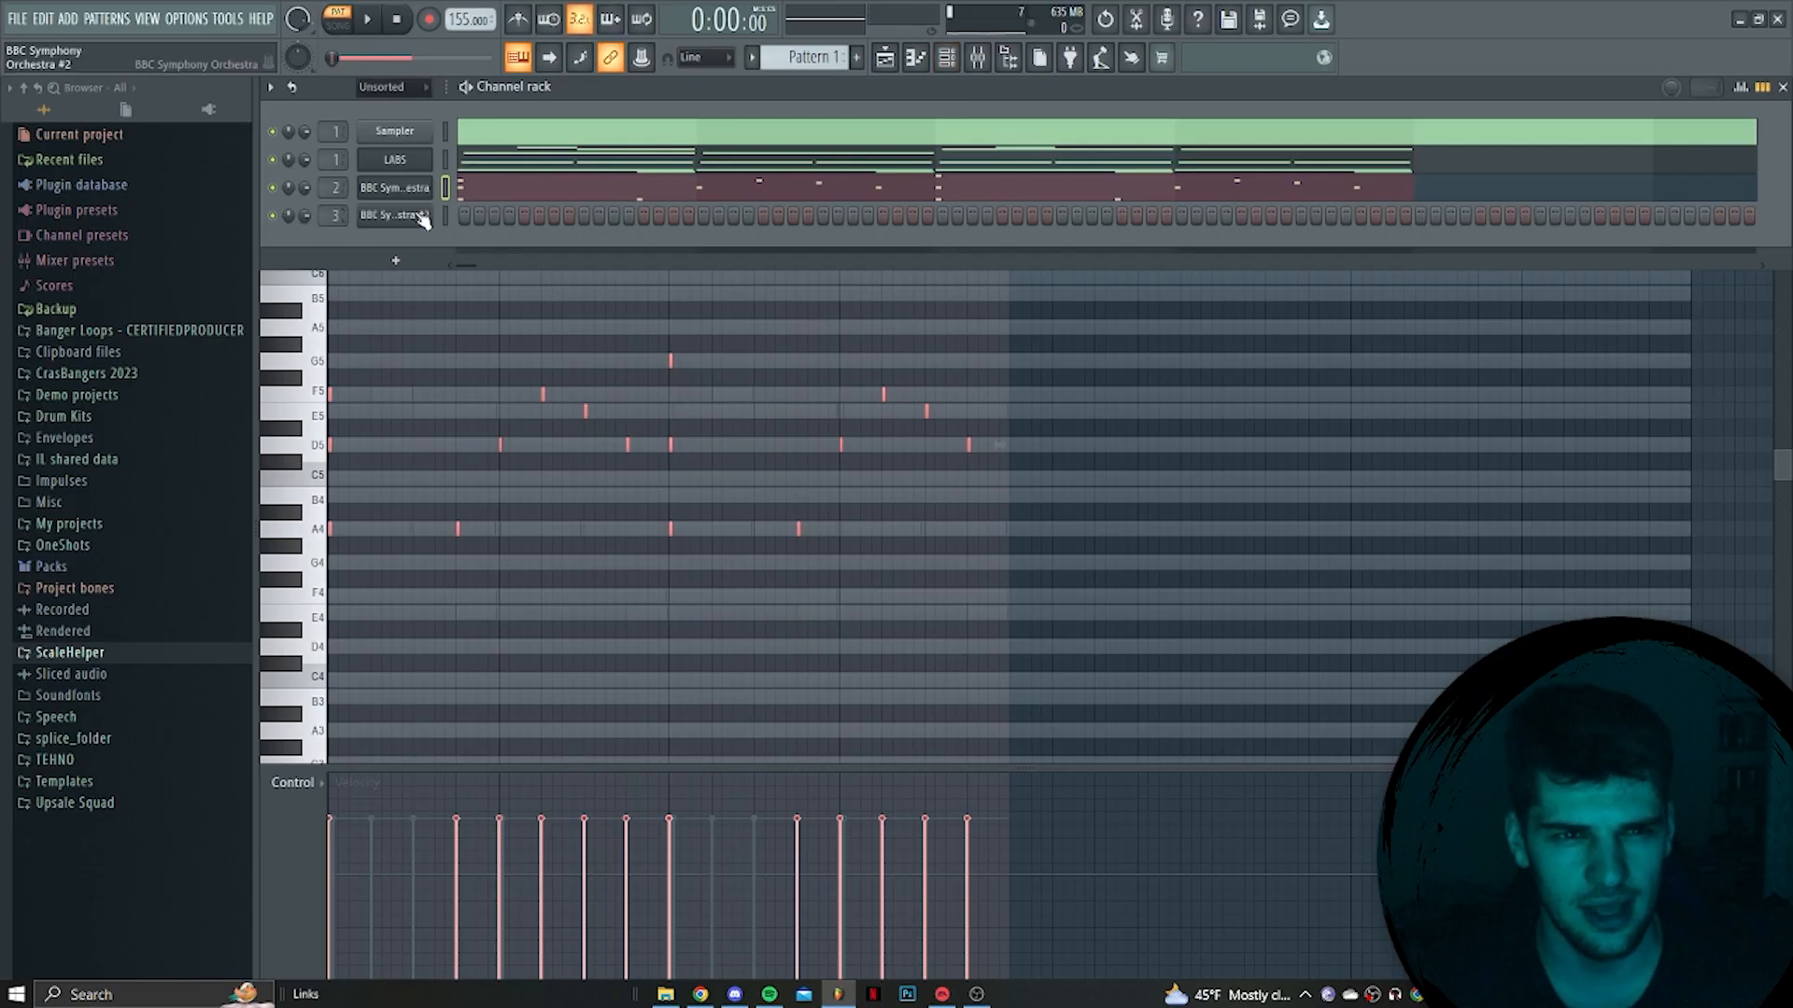
# Load the Flutes a3 woodwinds preset in the second BBC Symphony Orchestra channel
pyautogui.click(423, 218)
pyautogui.click(656, 347)
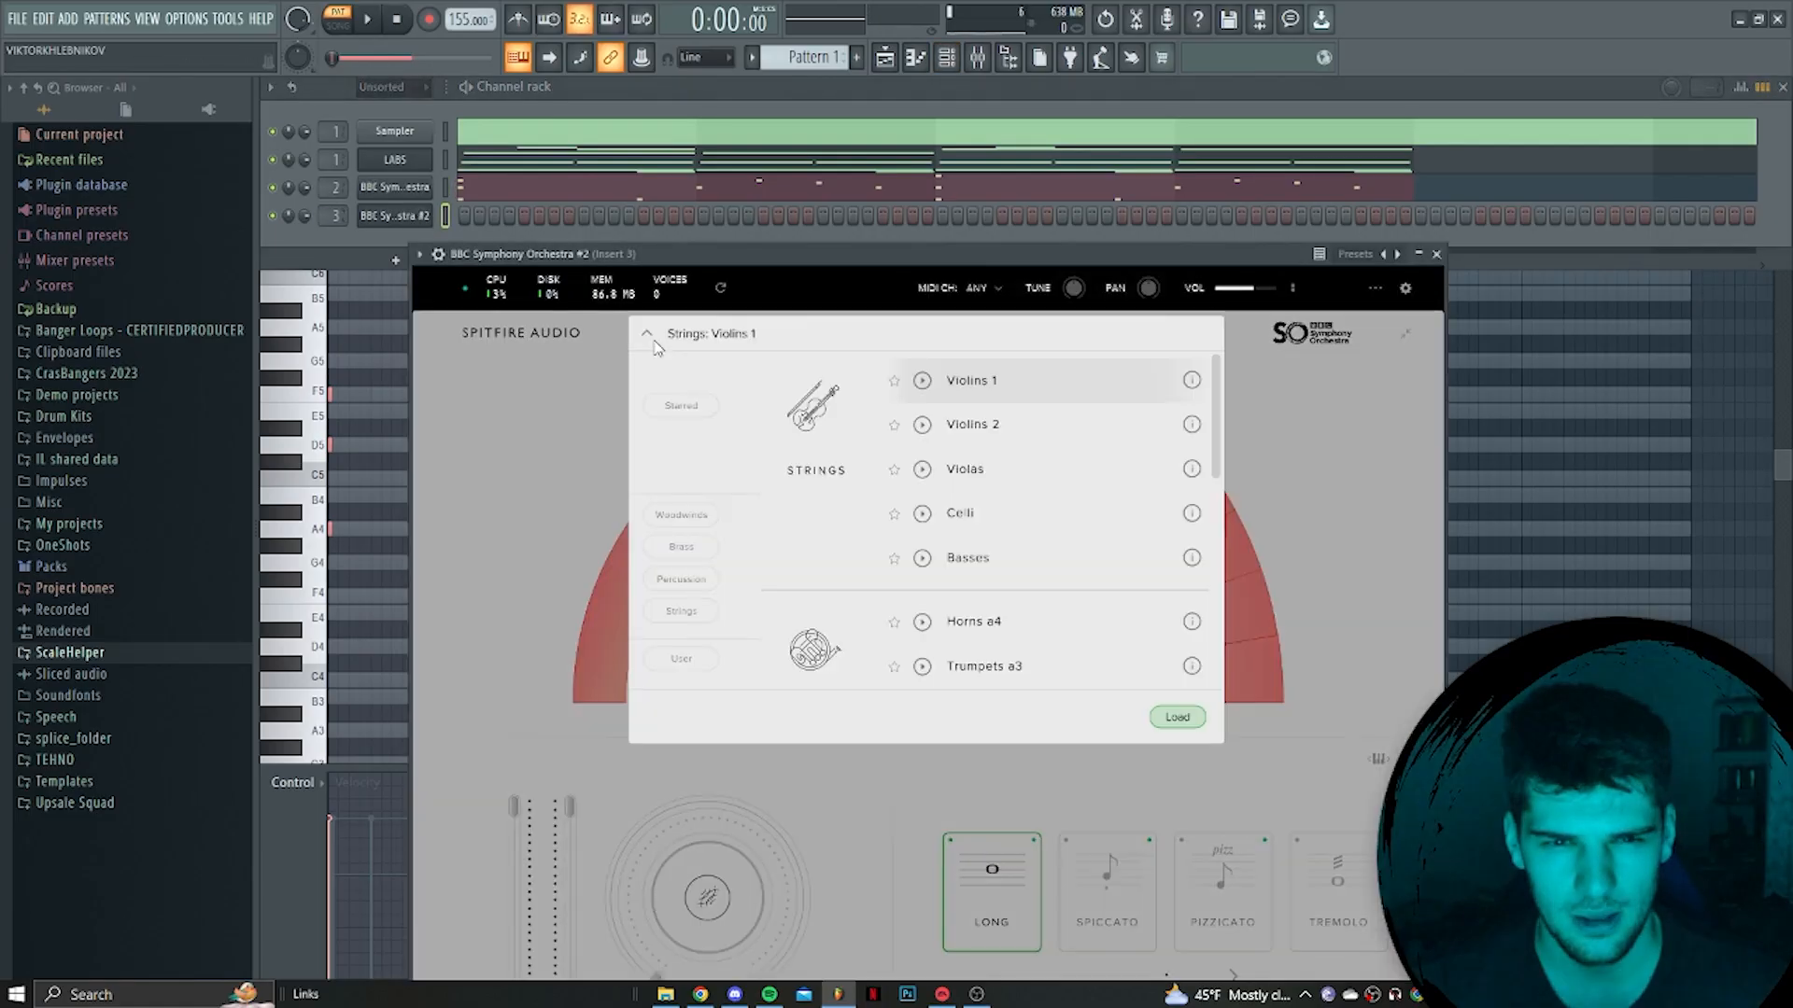
pyautogui.scroll(-5, 1018, 597)
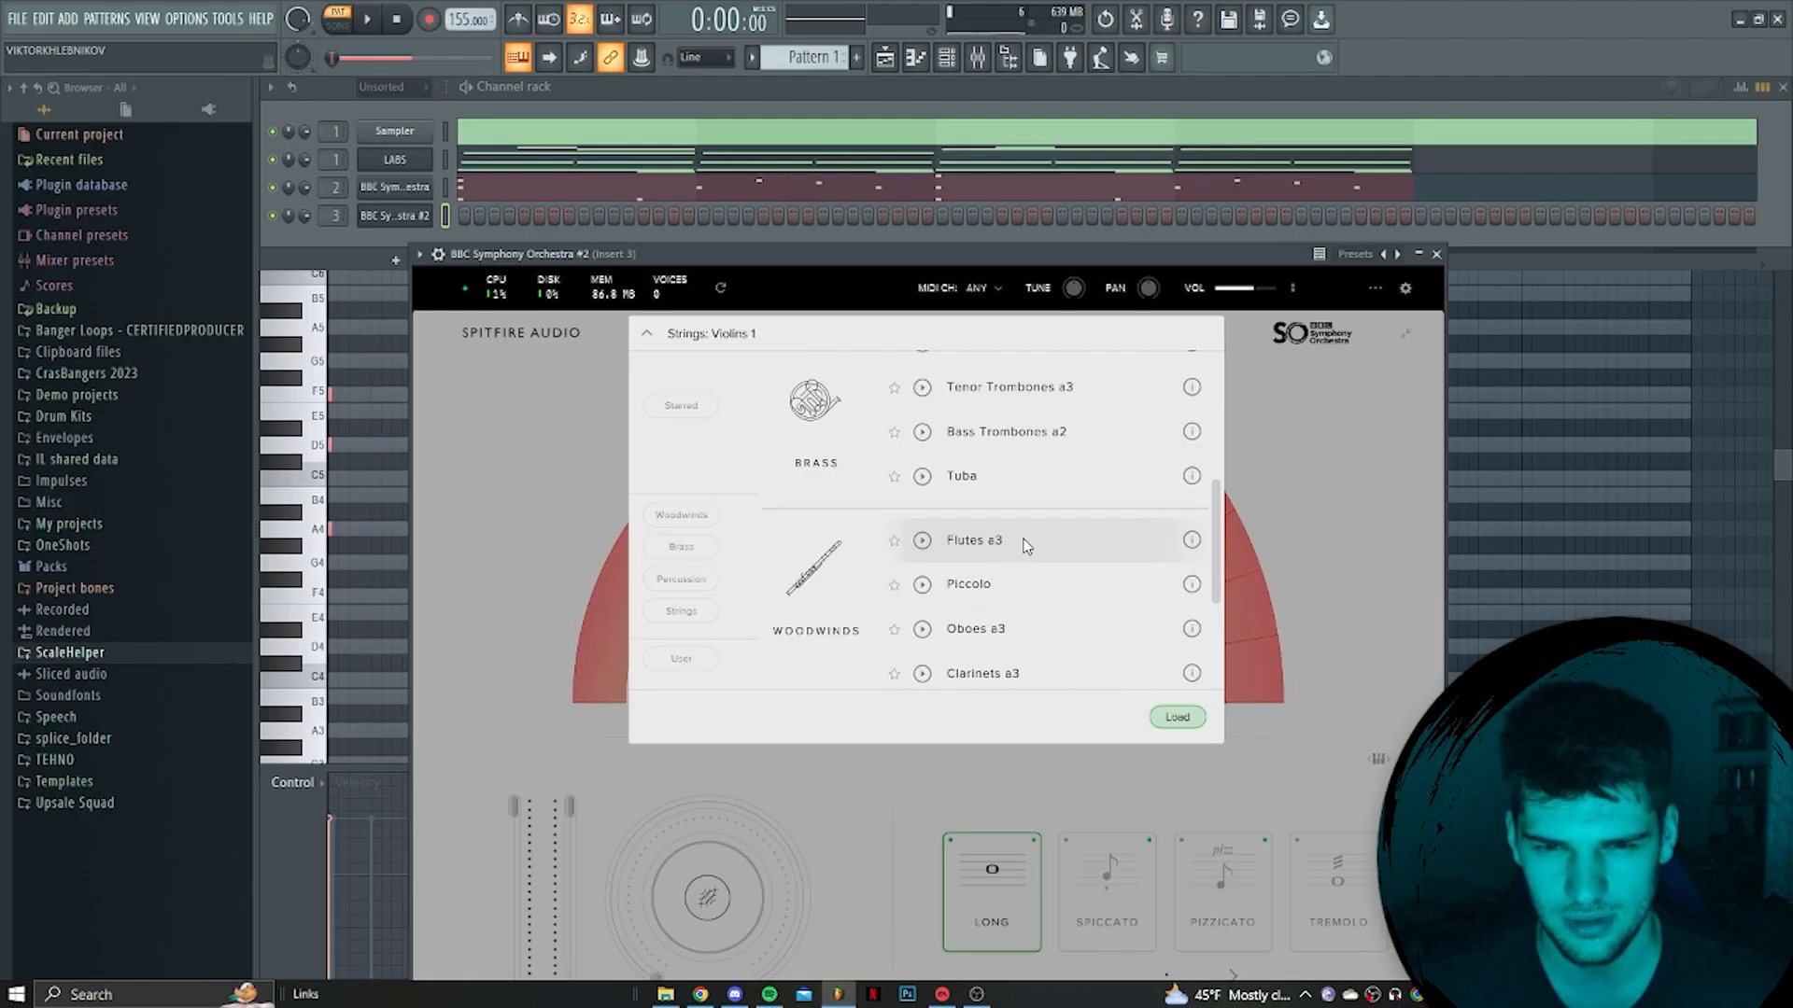
pyautogui.doubleClick(1083, 571)
pyautogui.moveTo(838, 261); pyautogui.dragTo(827, 203)
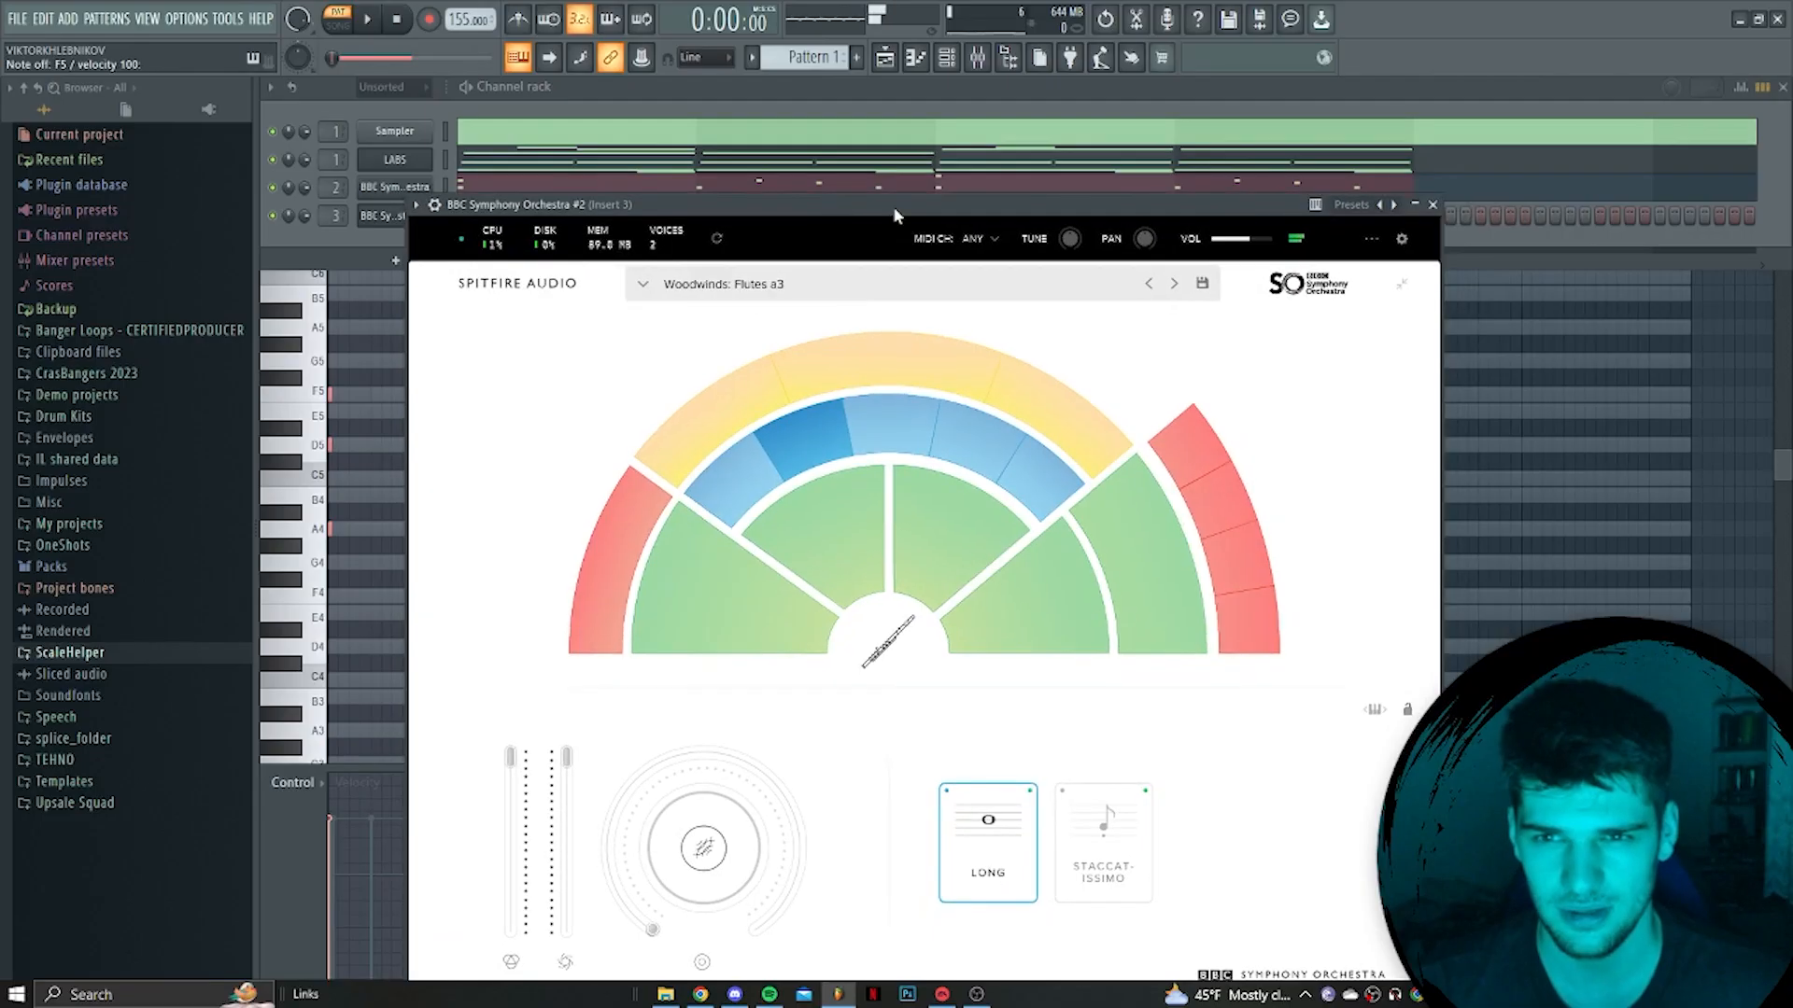
pyautogui.moveTo(1085, 211); pyautogui.dragTo(1174, 228)
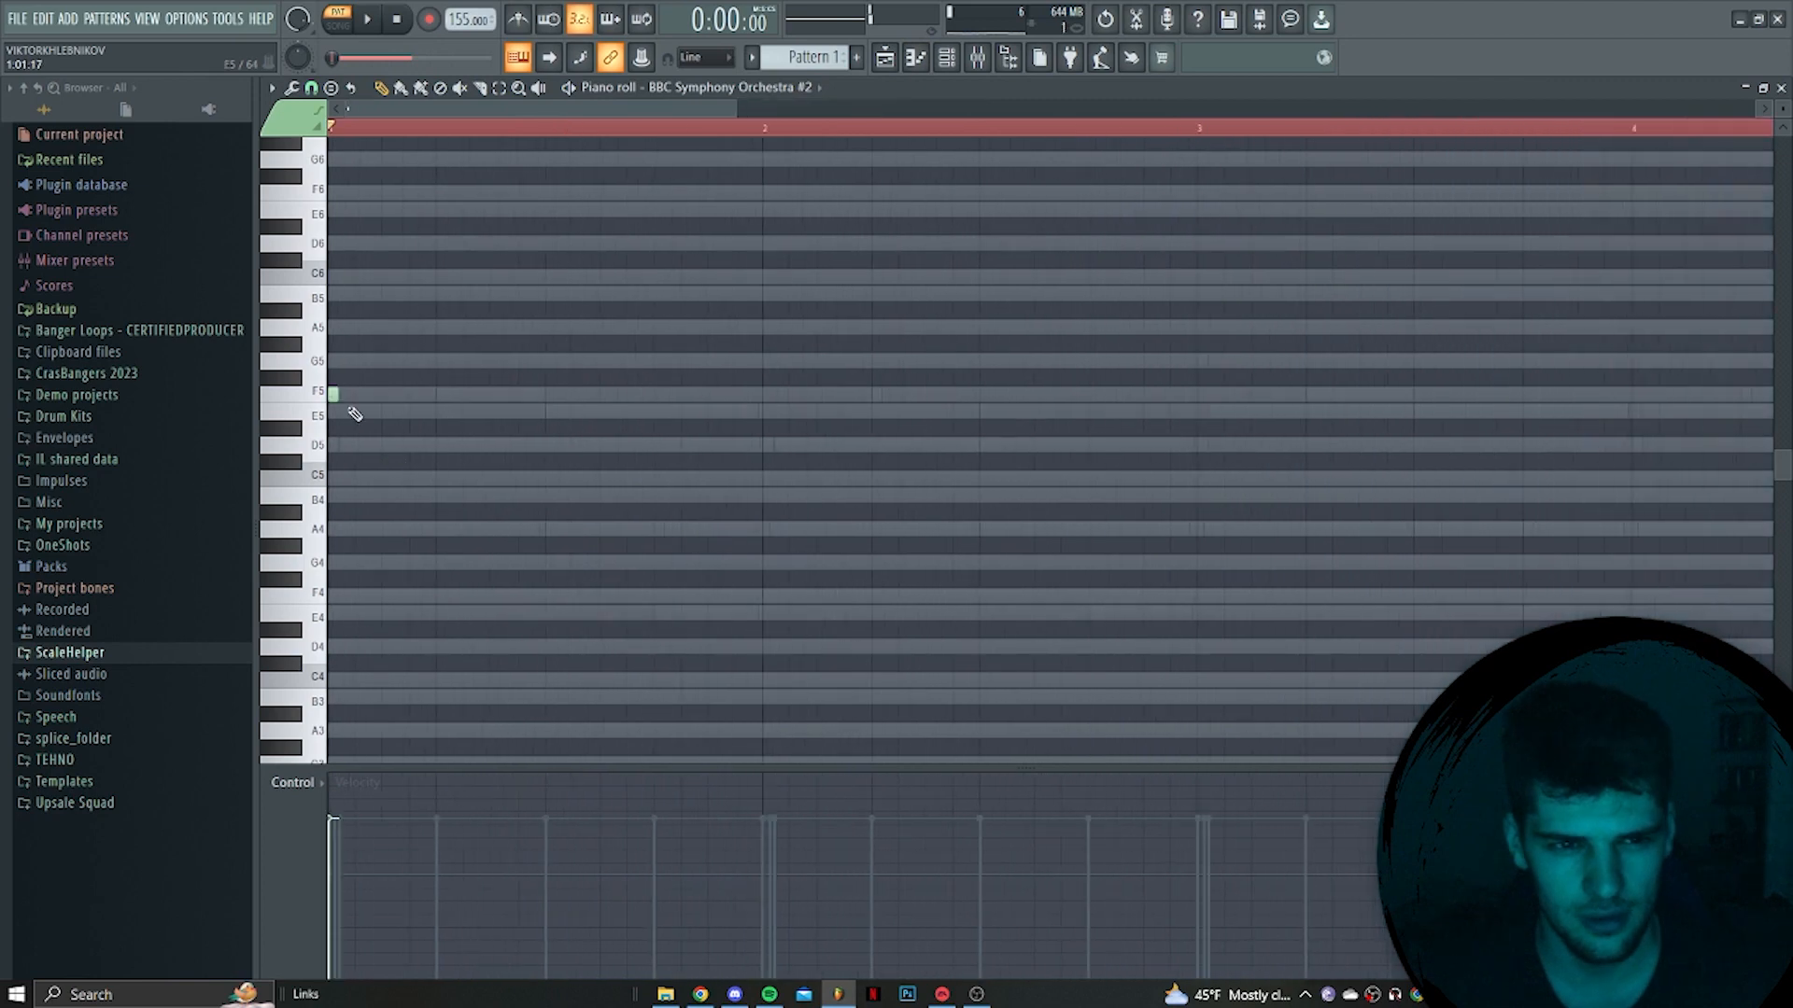
# Write a nearly full-bar E5 flute note in bar 1 and a half-bar F5 note at the start of bar 2
pyautogui.moveTo(343, 396); pyautogui.dragTo(747, 416)
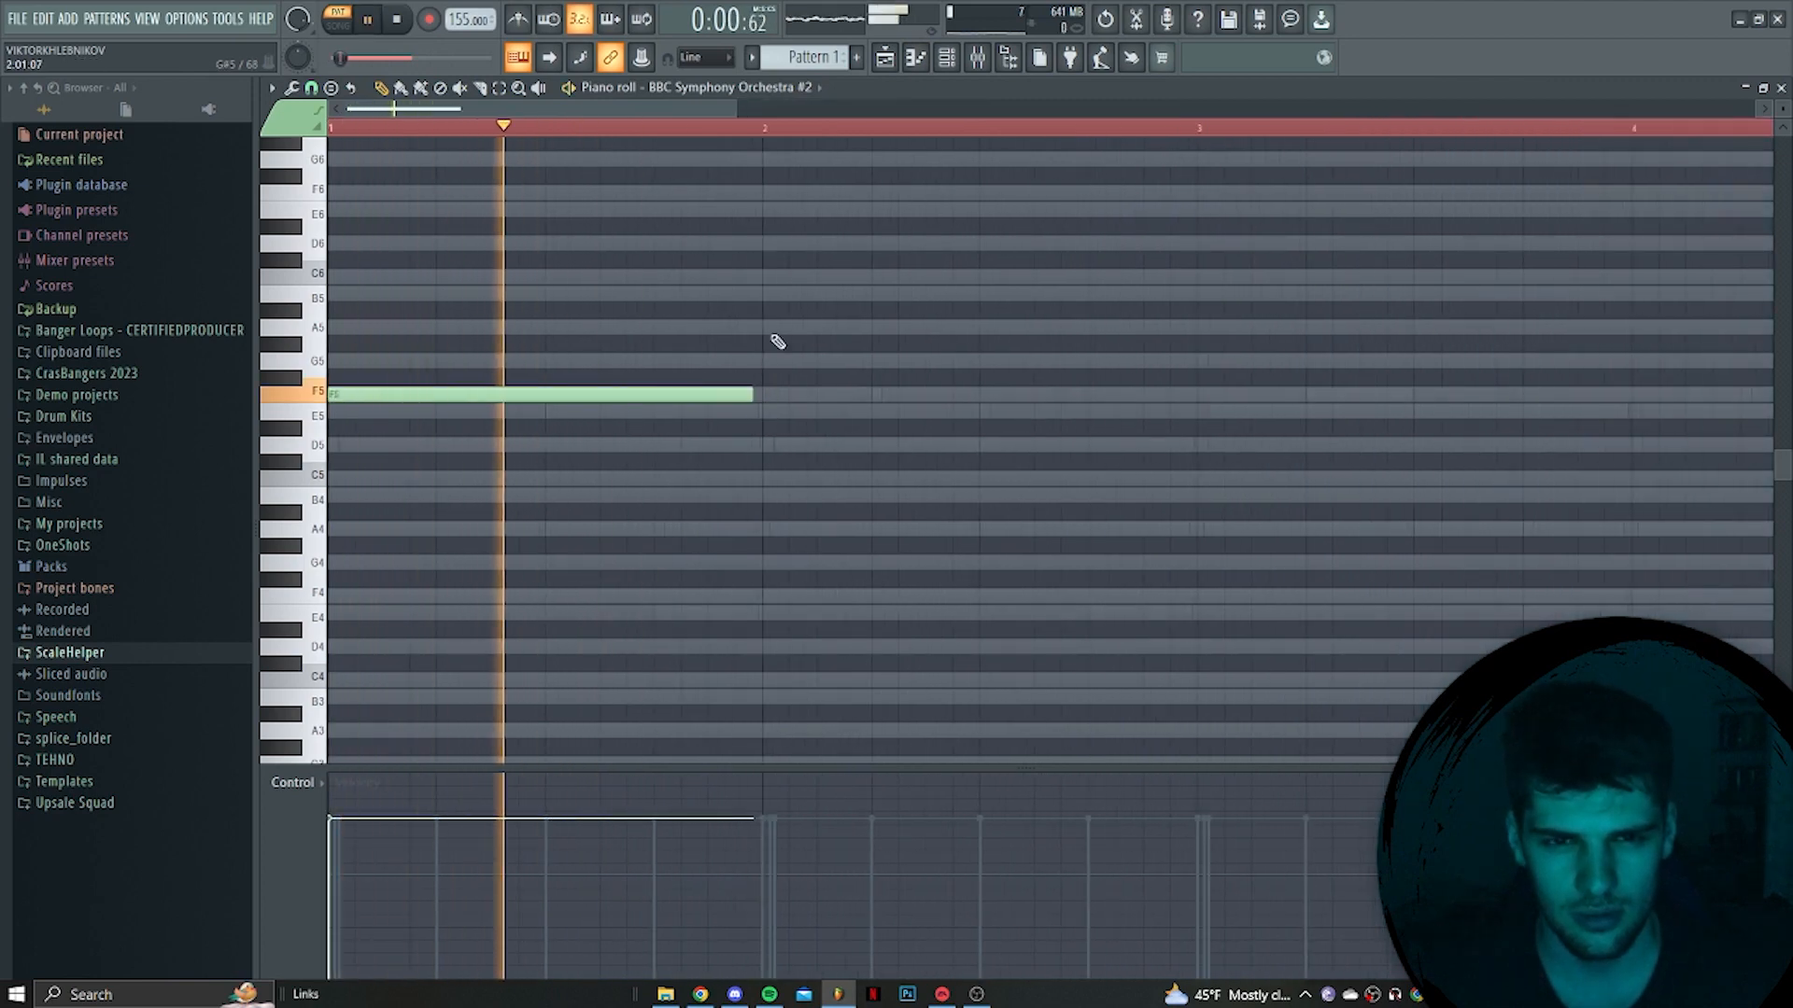
pyautogui.click(764, 294)
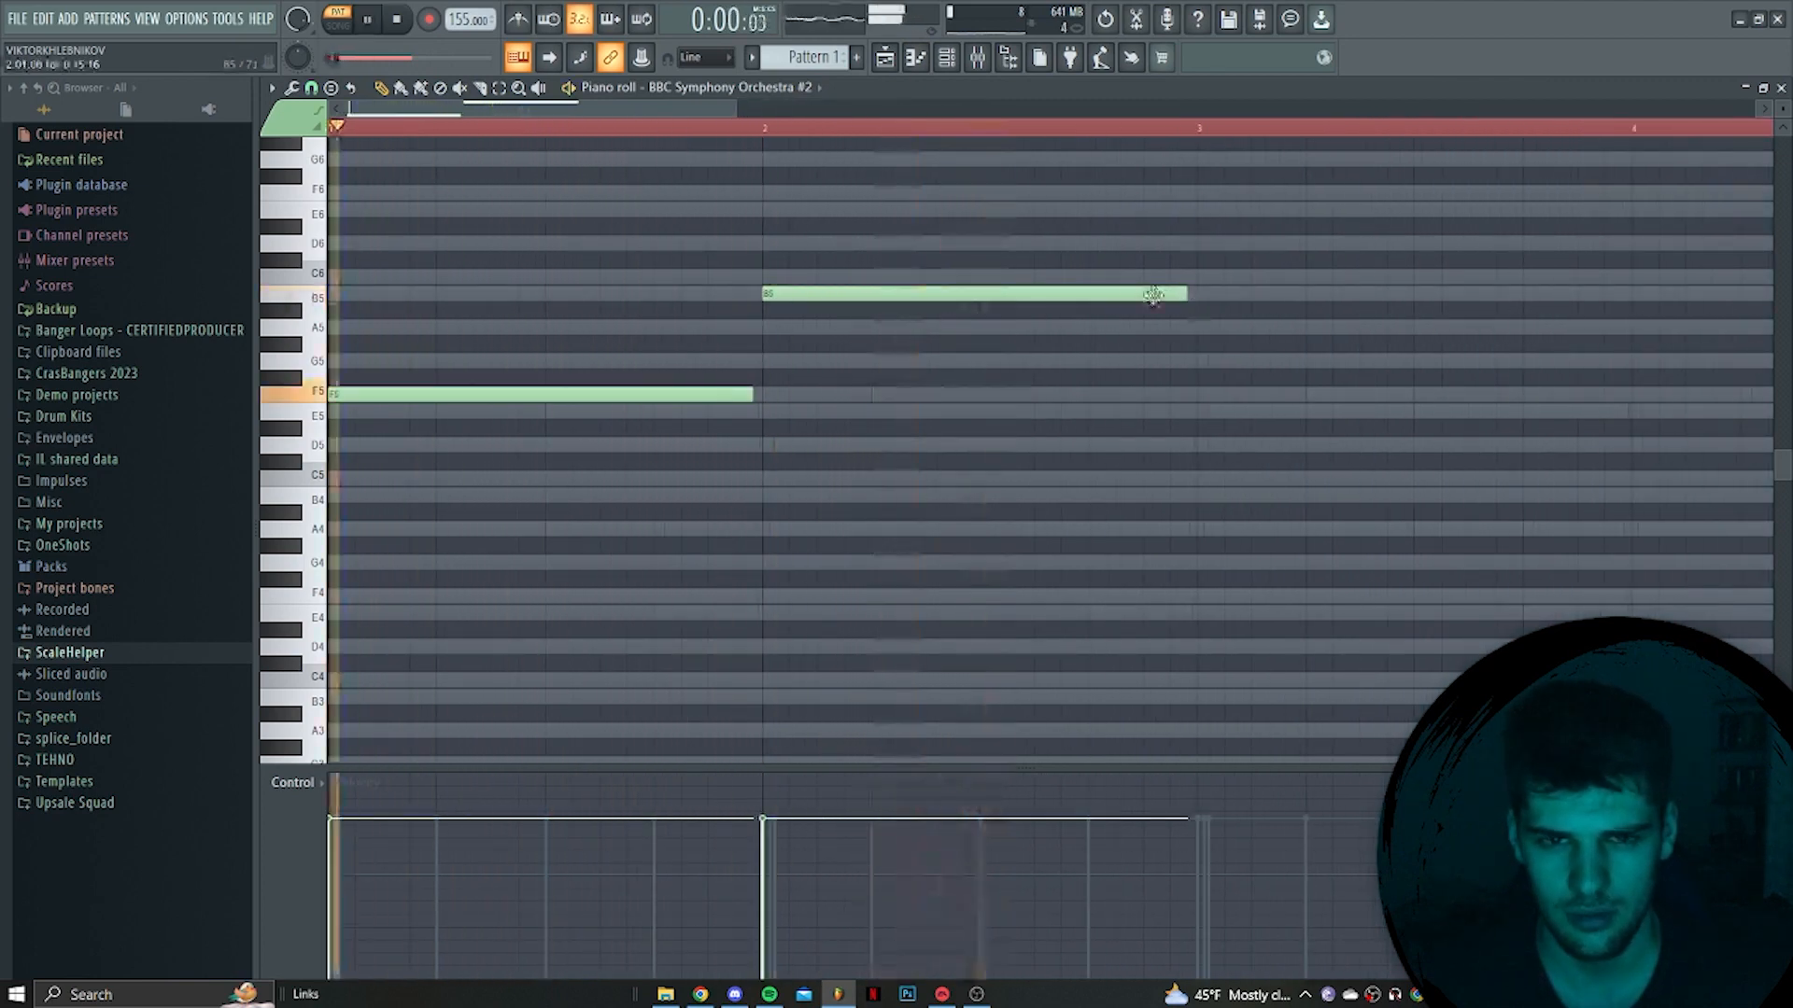
pyautogui.moveTo(1160, 296); pyautogui.dragTo(1081, 367)
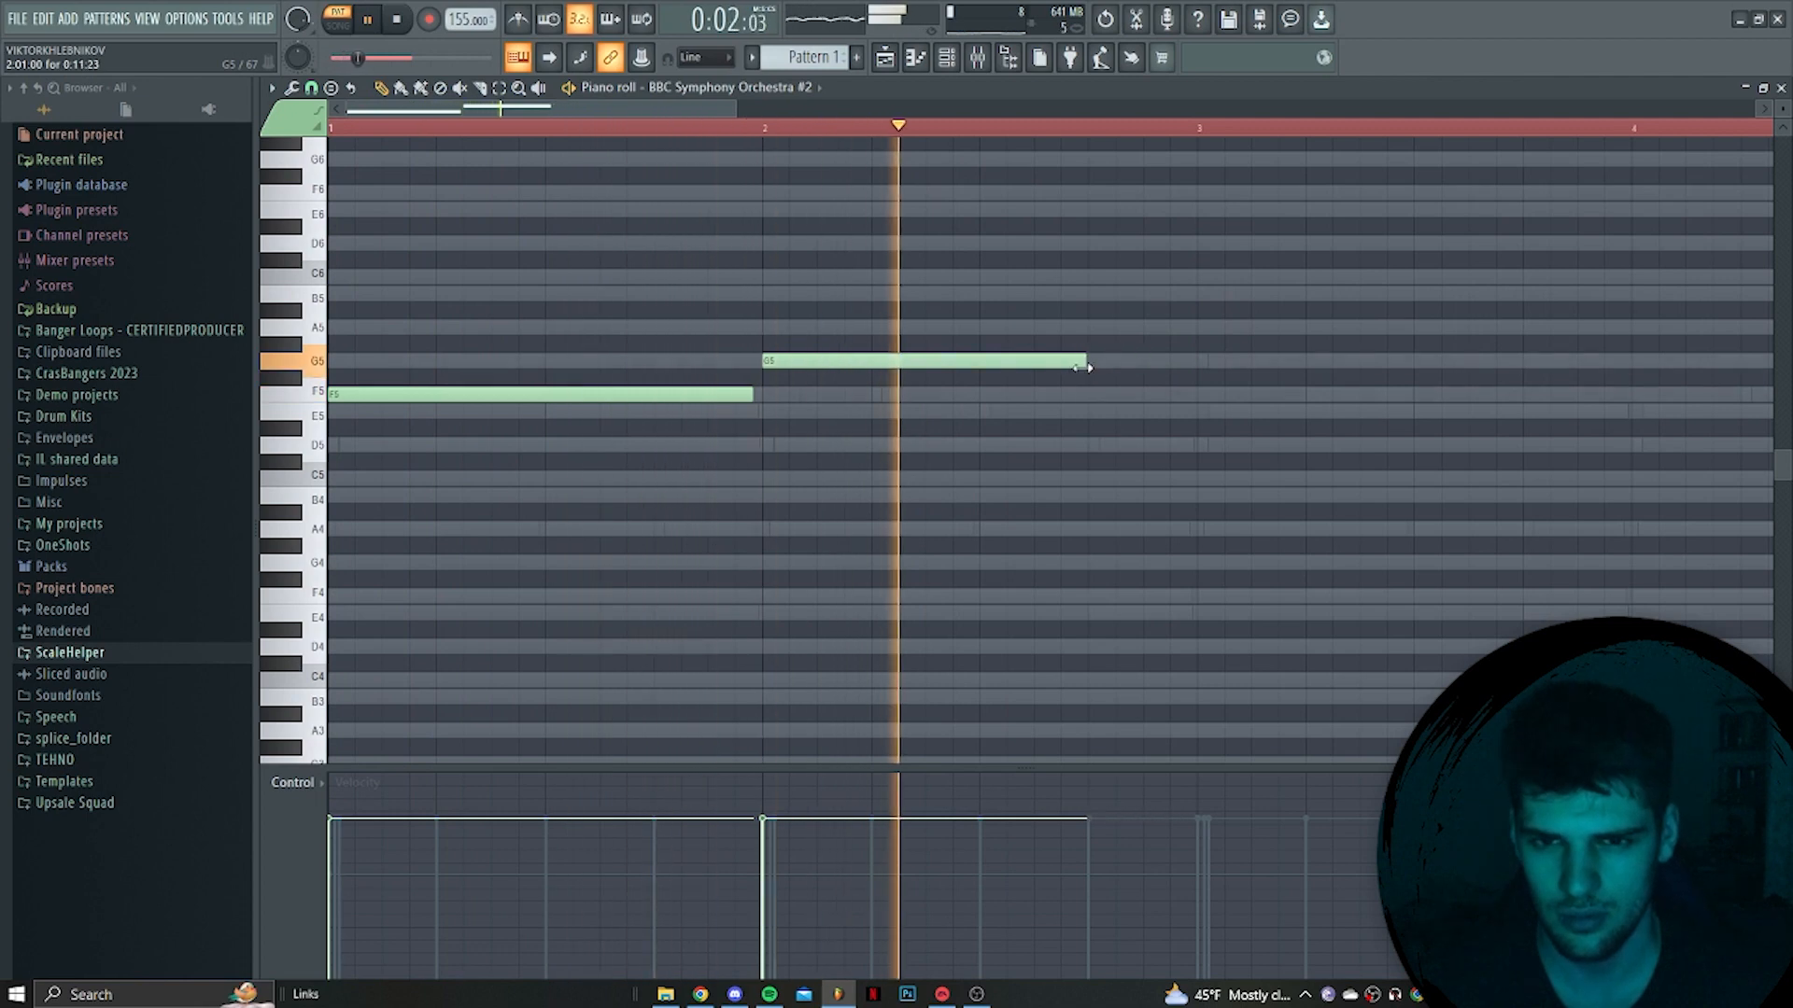
pyautogui.moveTo(558, 403); pyautogui.dragTo(557, 420)
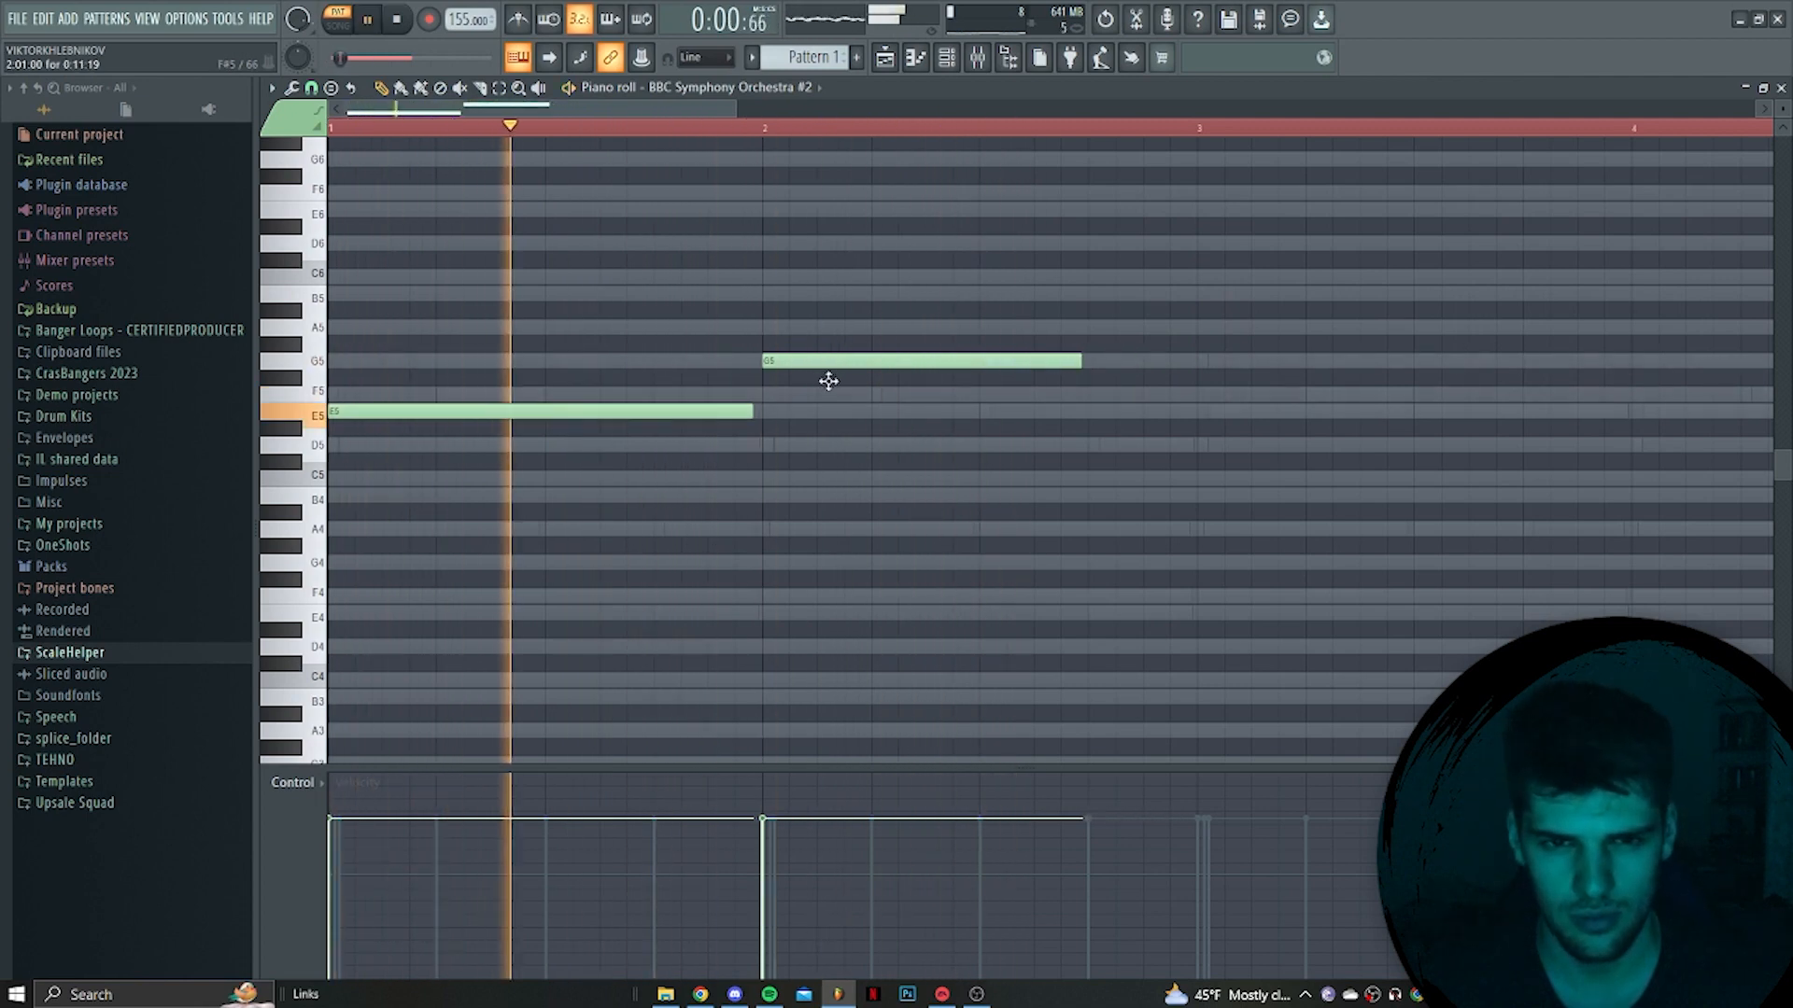
pyautogui.moveTo(830, 364); pyautogui.dragTo(830, 394)
pyautogui.moveTo(1080, 395); pyautogui.dragTo(981, 404)
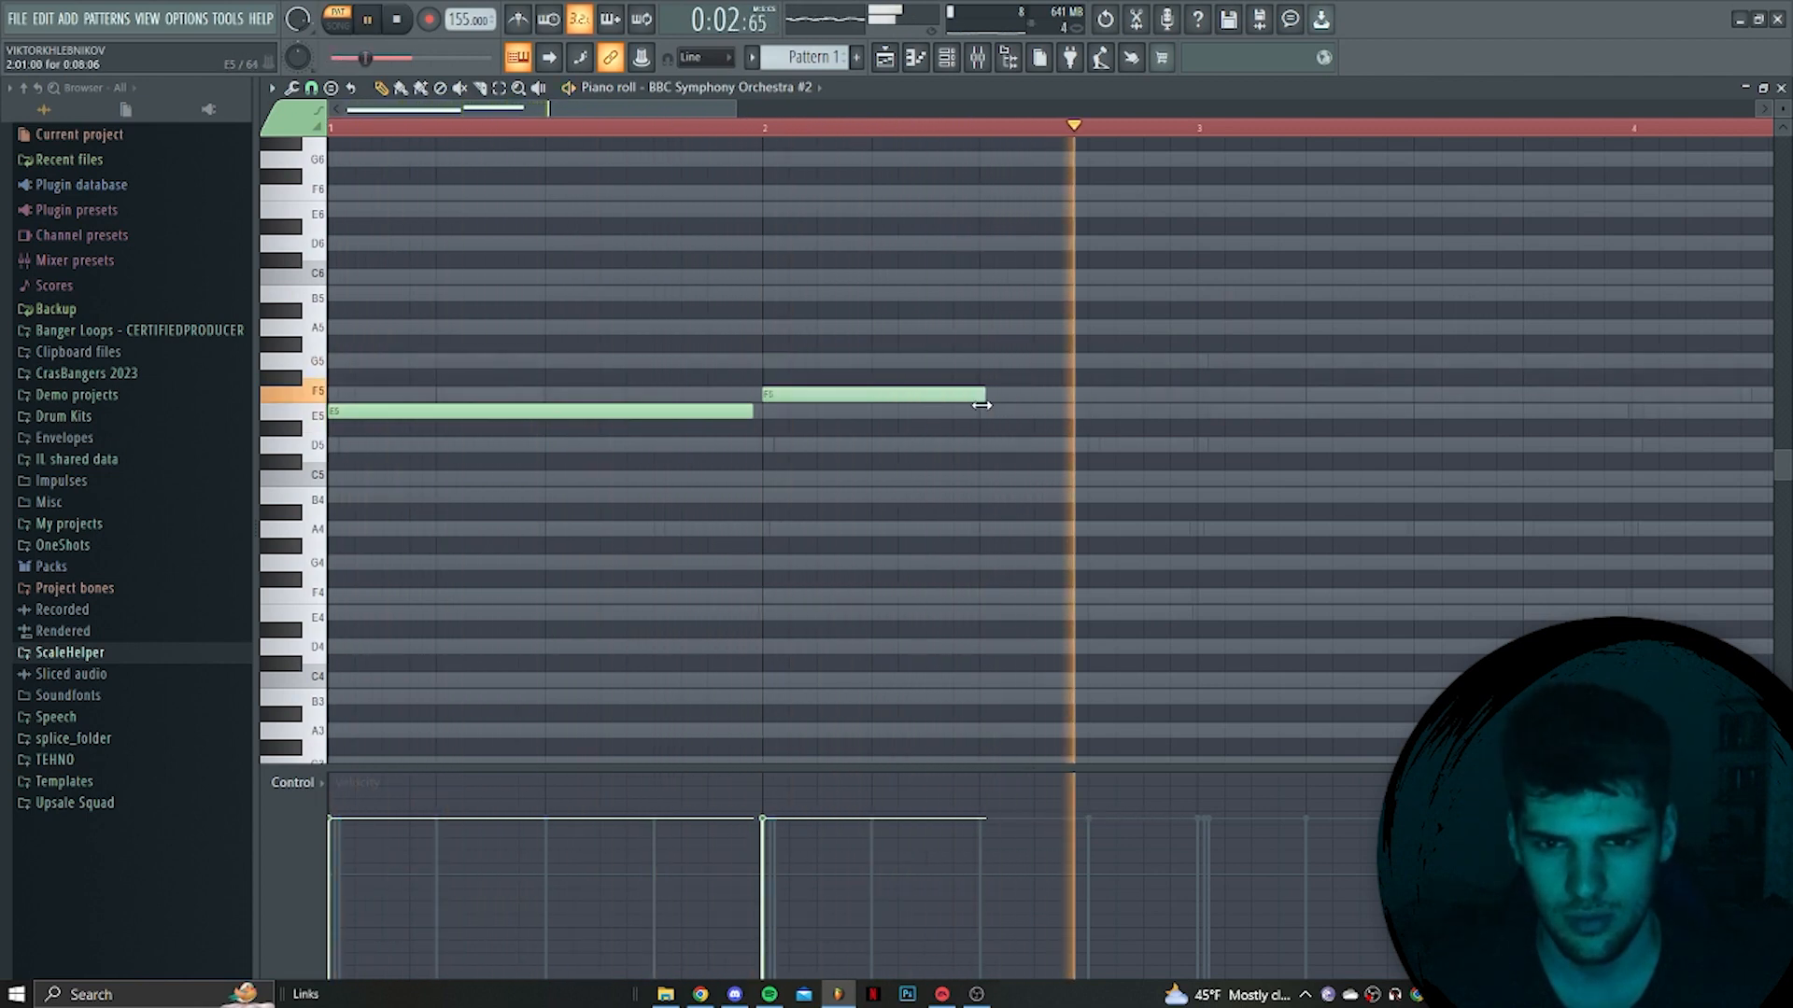
# Set the snap to 1/3 beat and fill the second half of bar 2 with short E5 and C5 notes and a longer D5
pyautogui.click(312, 88)
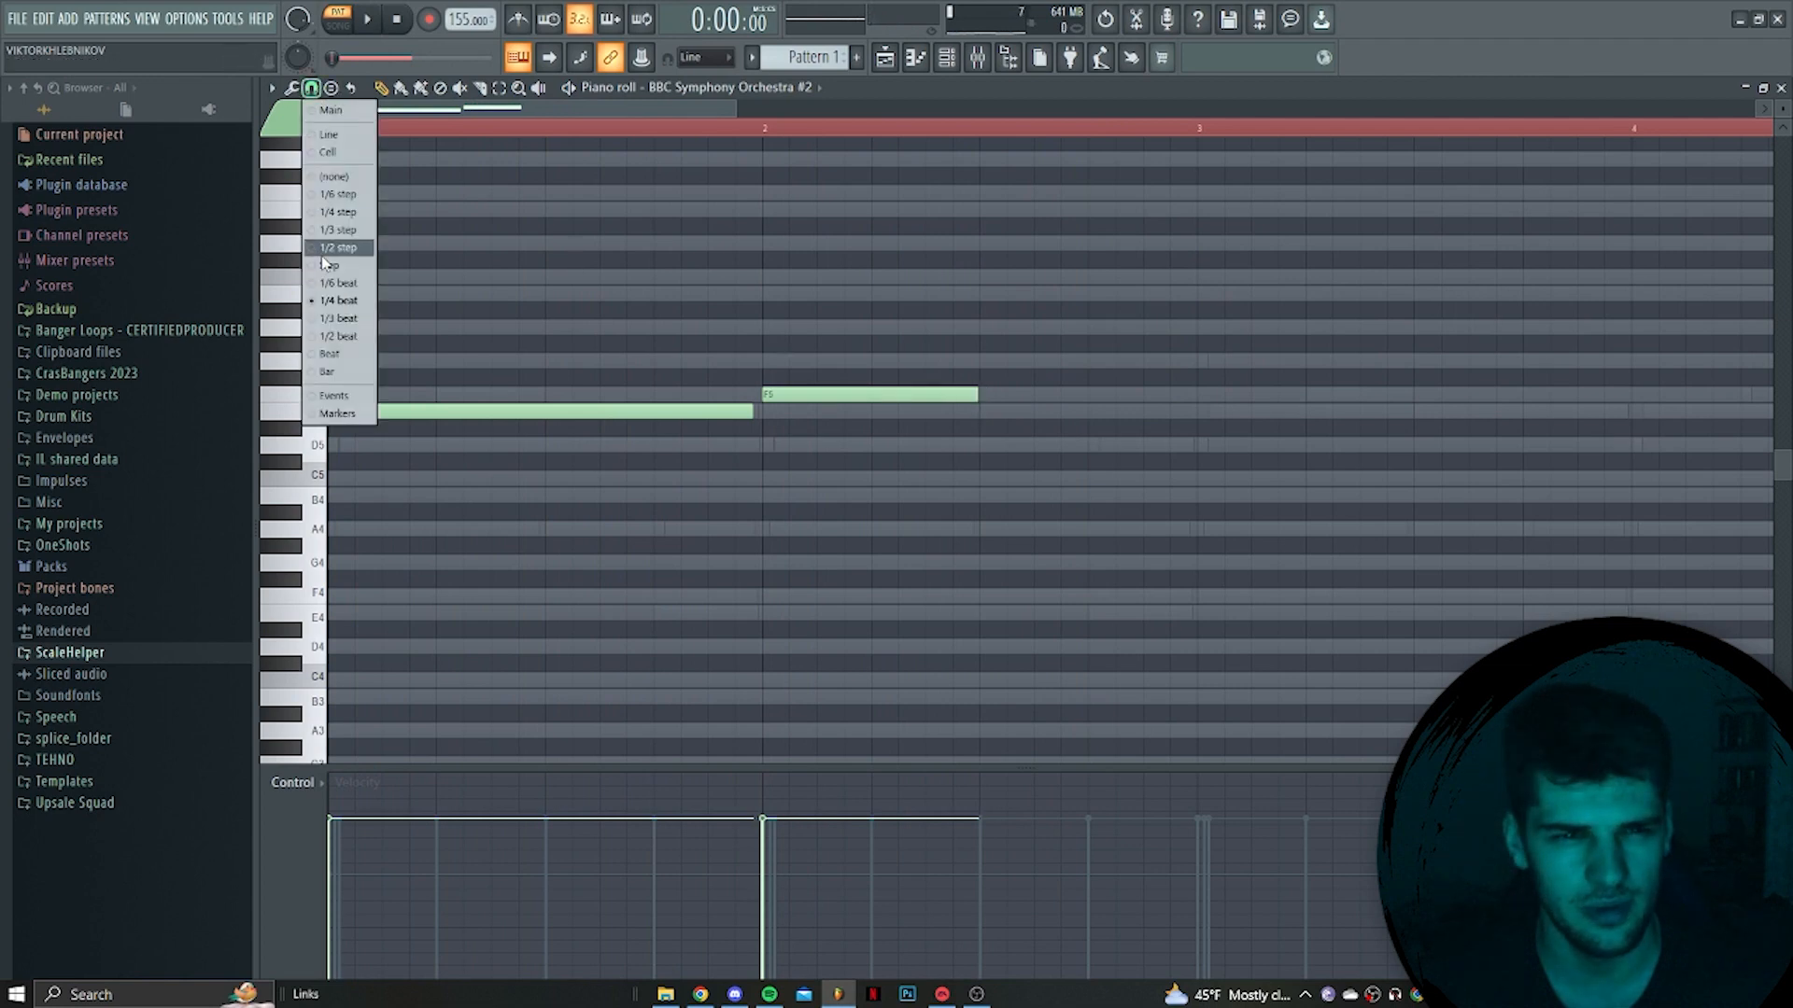
pyautogui.click(327, 335)
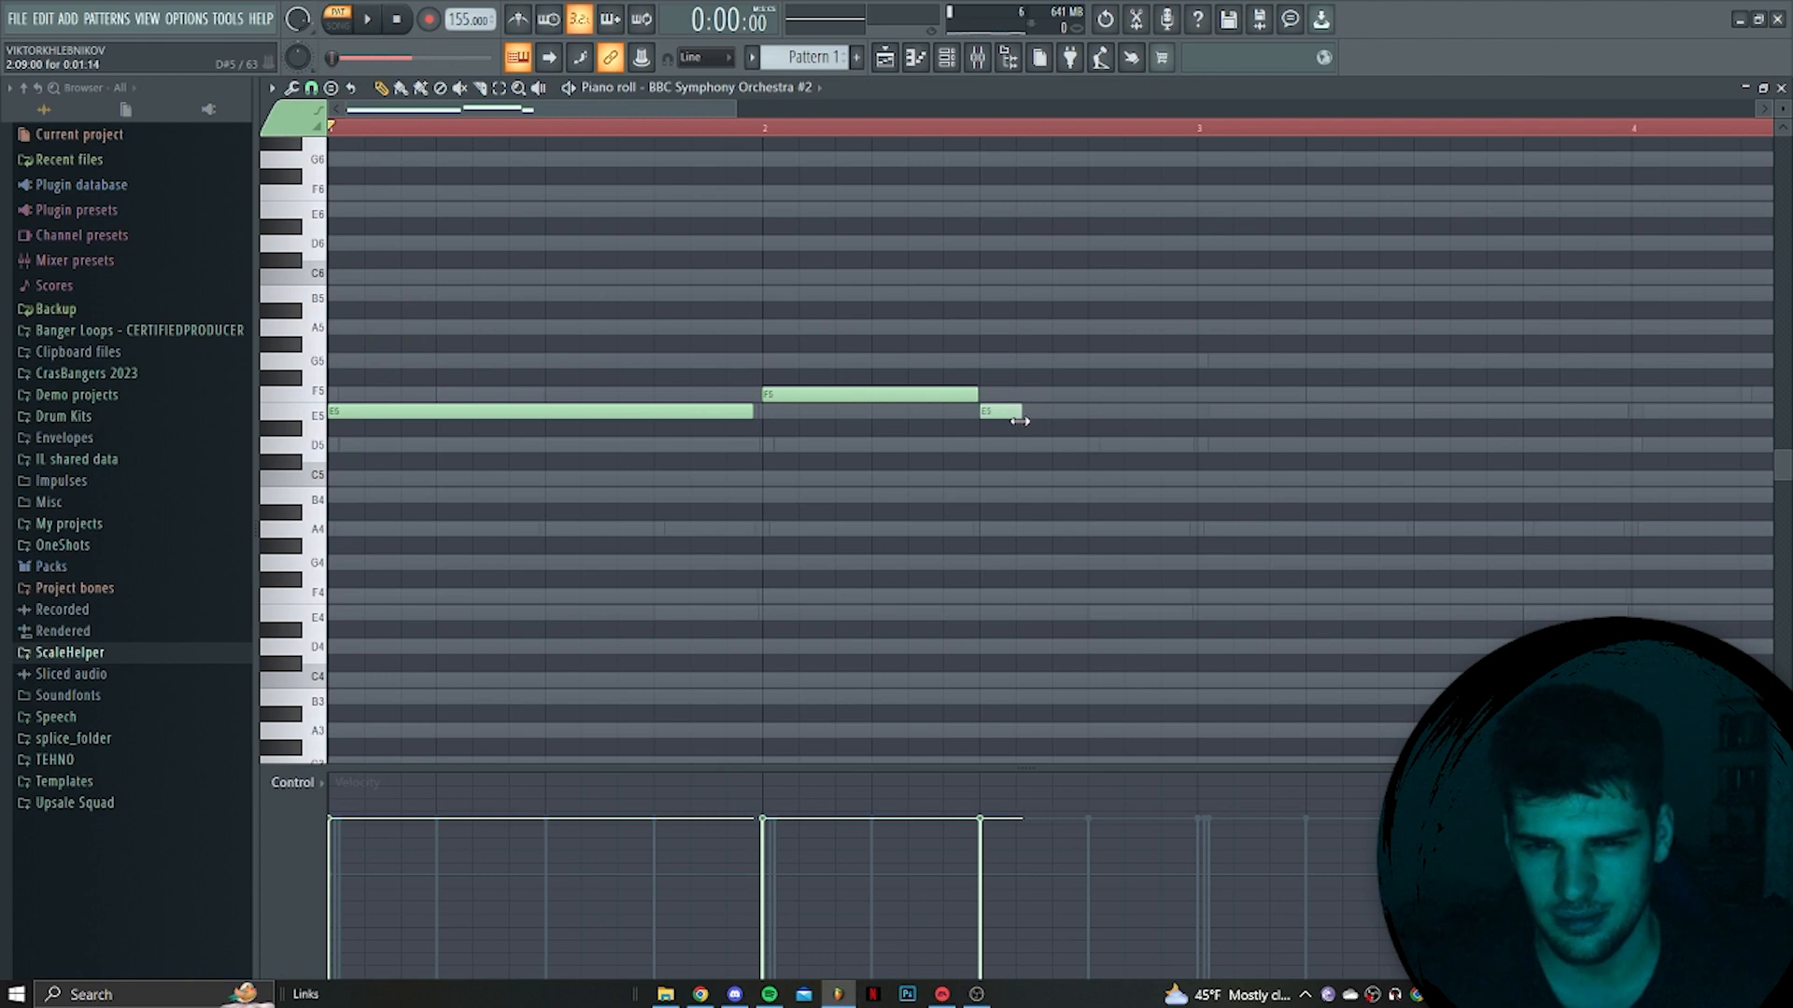
pyautogui.press('space')
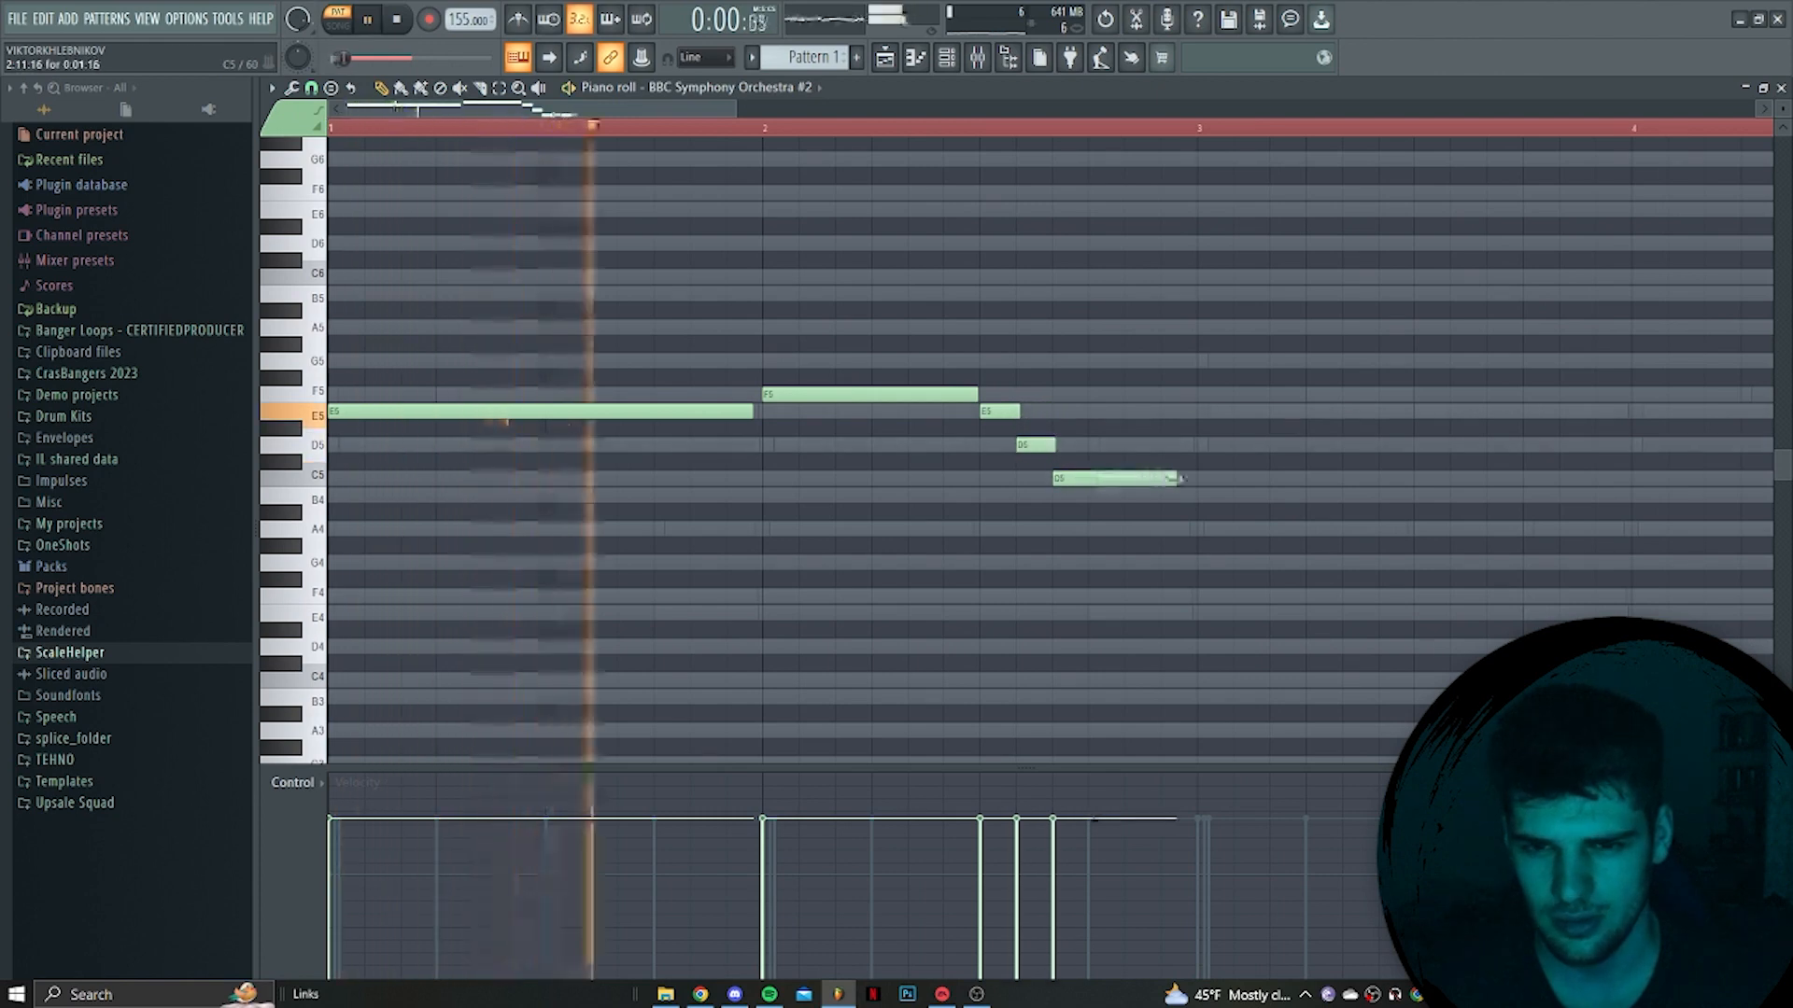
pyautogui.moveTo(1090, 478); pyautogui.dragTo(1191, 478)
pyautogui.moveTo(1053, 446); pyautogui.dragTo(1045, 445)
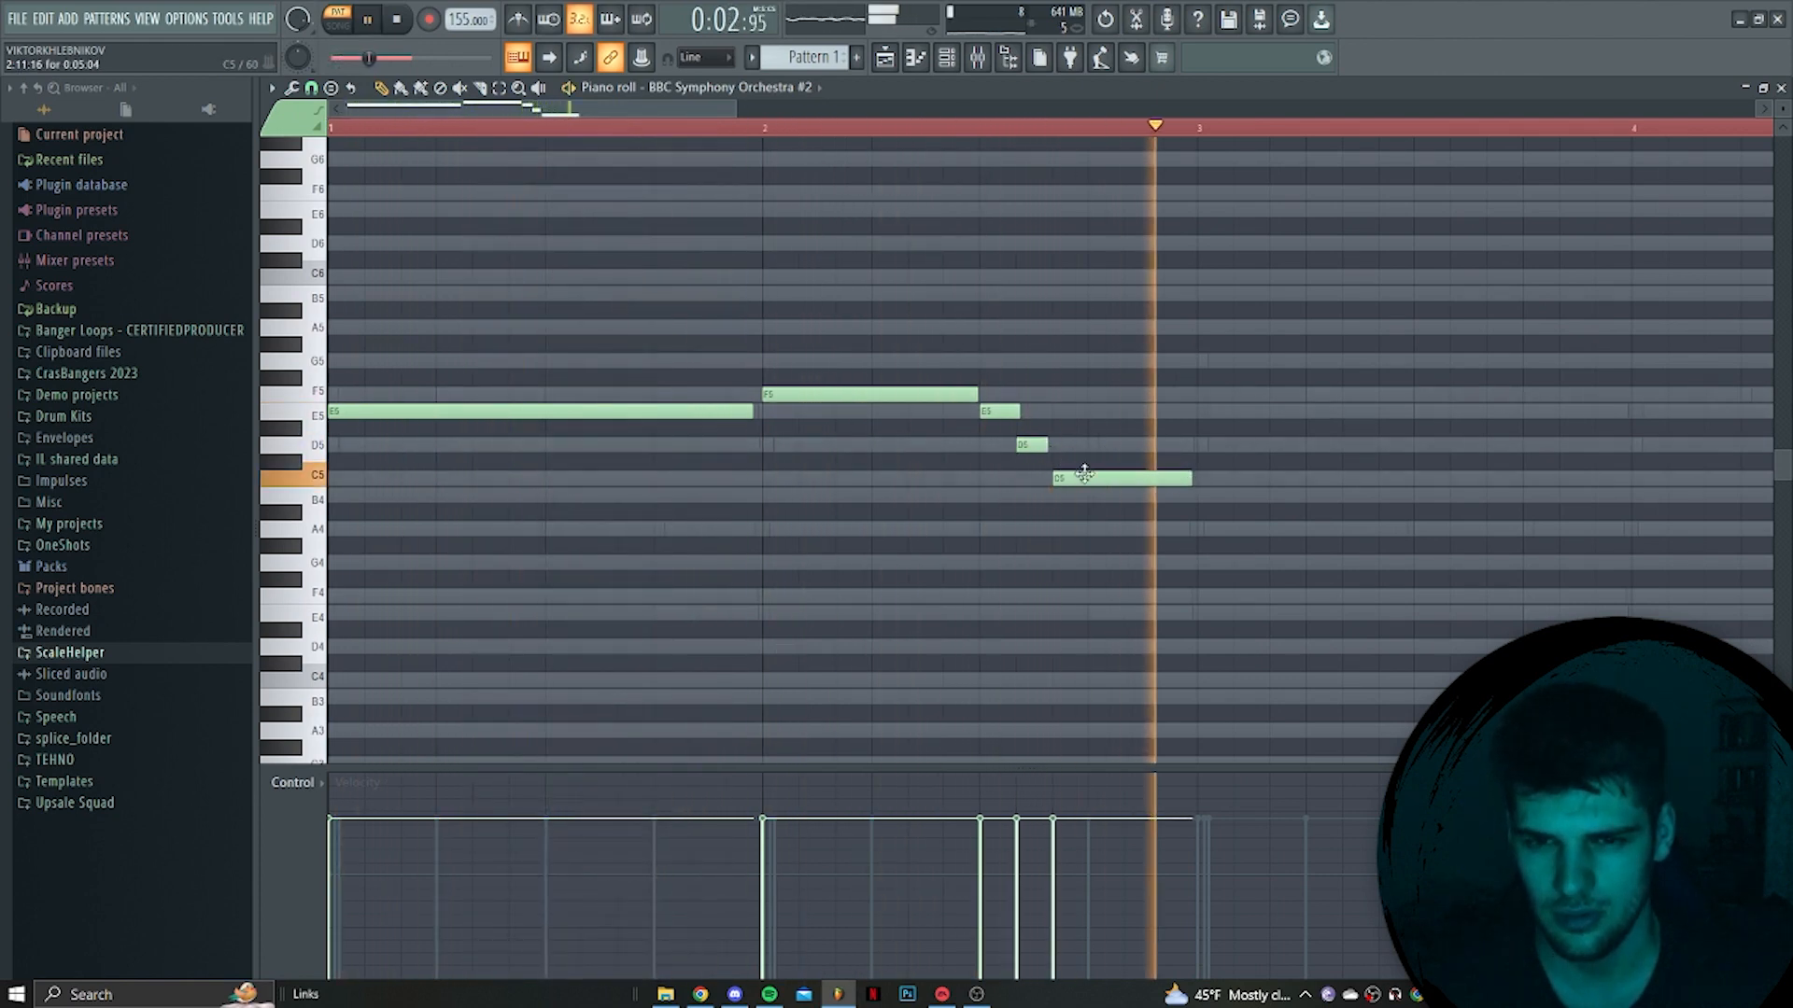
pyautogui.click(1032, 478)
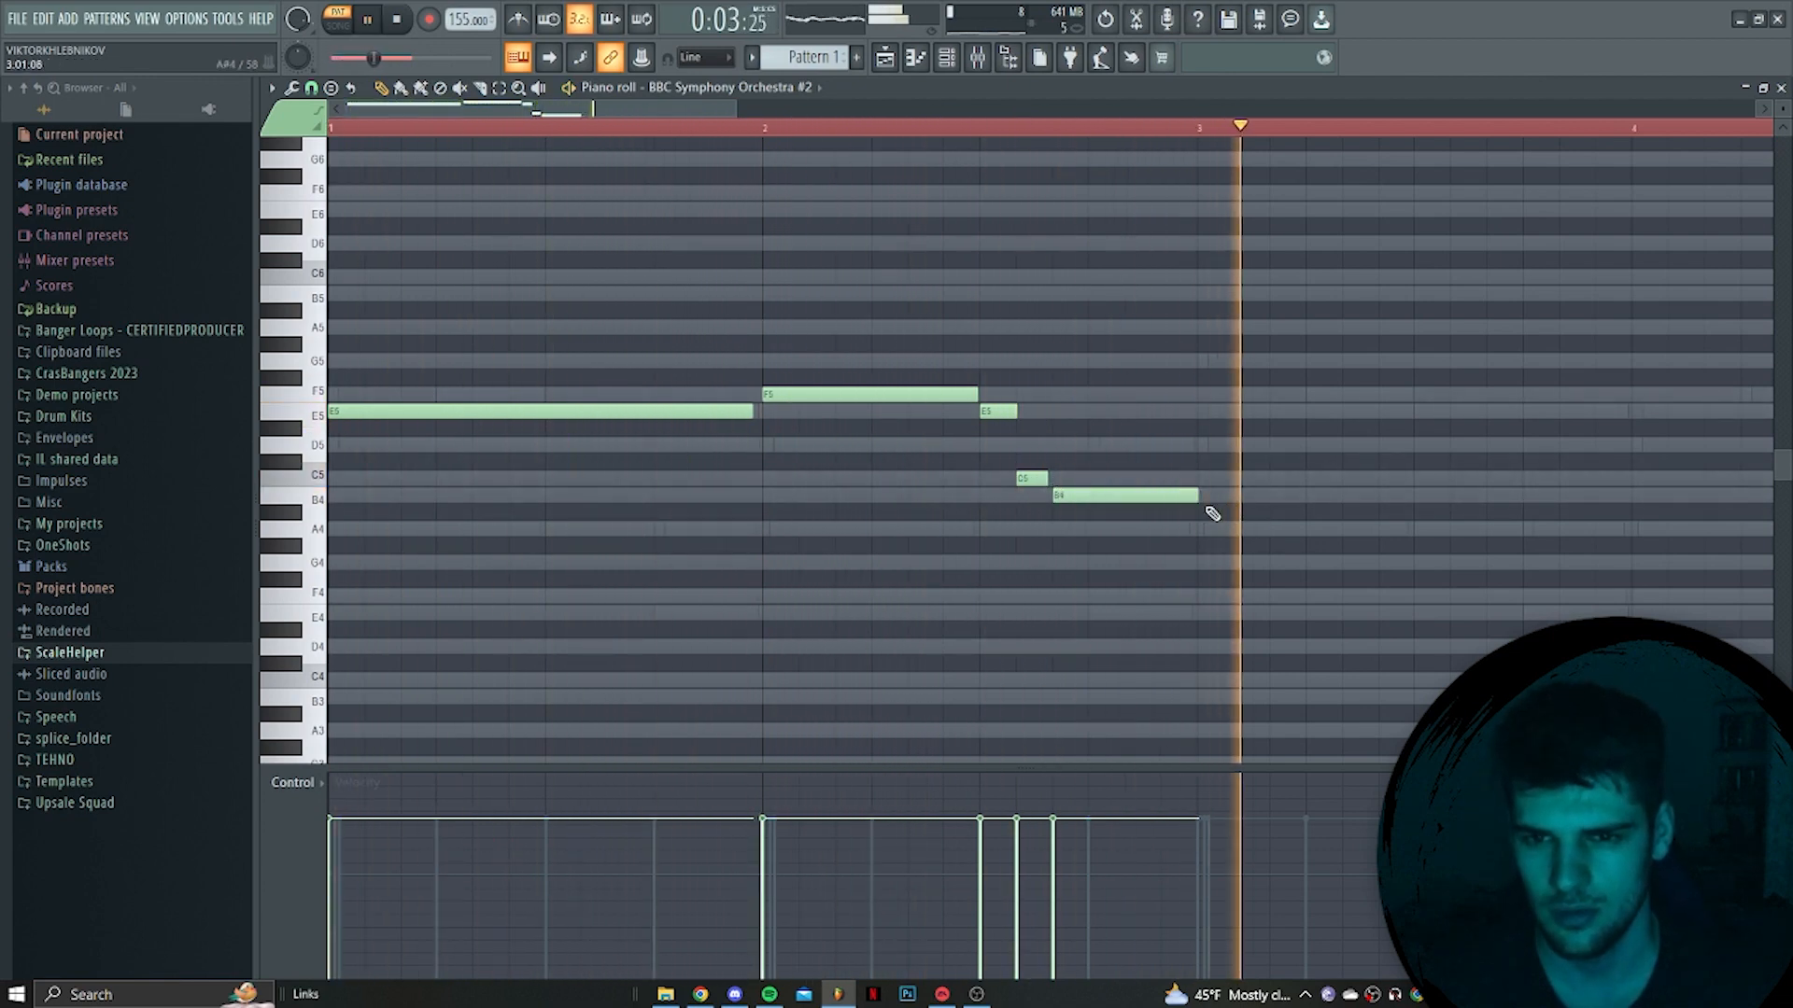
pyautogui.press('space')
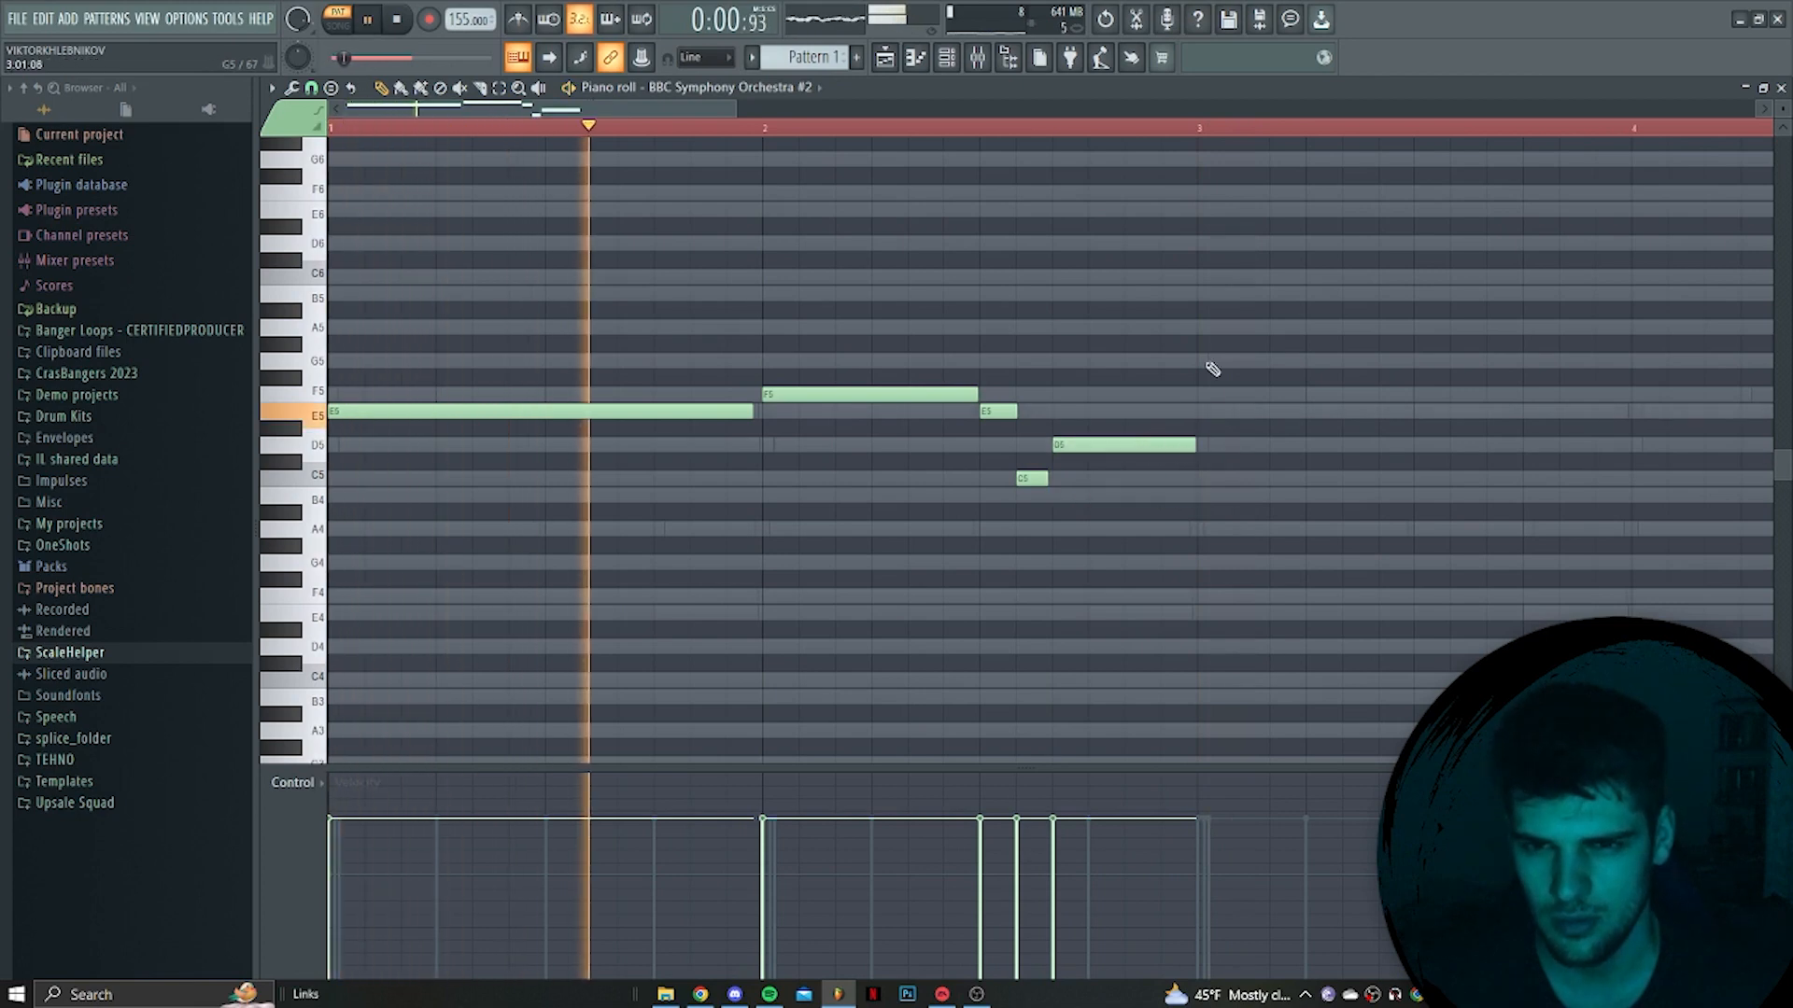
# Add an A5 flute note lasting three beats from the start of bar 3
pyautogui.click(1214, 327)
pyautogui.moveTo(1319, 324); pyautogui.dragTo(1415, 335)
pyautogui.moveTo(1283, 327); pyautogui.dragTo(1374, 326)
# Fill the last beat of bar 3 with three 1/3-beat flute notes: C6, B5 and C6
pyautogui.click(1382, 276)
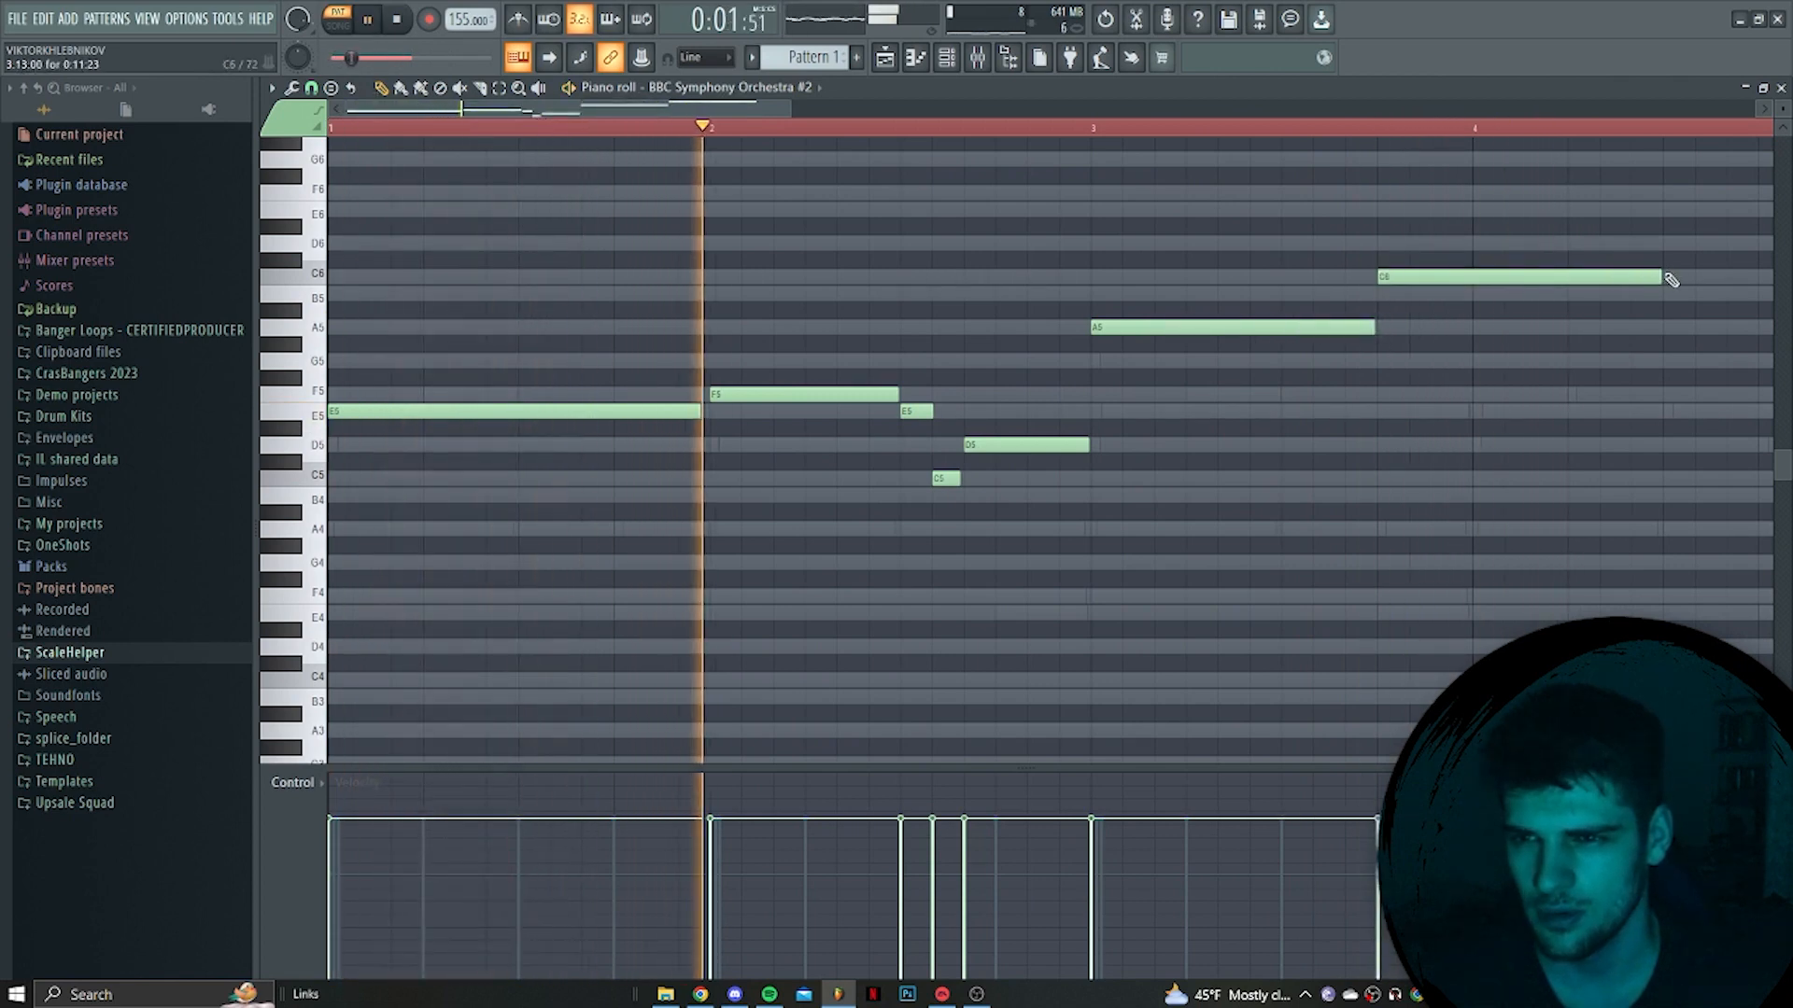
pyautogui.moveTo(1661, 276); pyautogui.dragTo(1403, 286)
pyautogui.click(1421, 293)
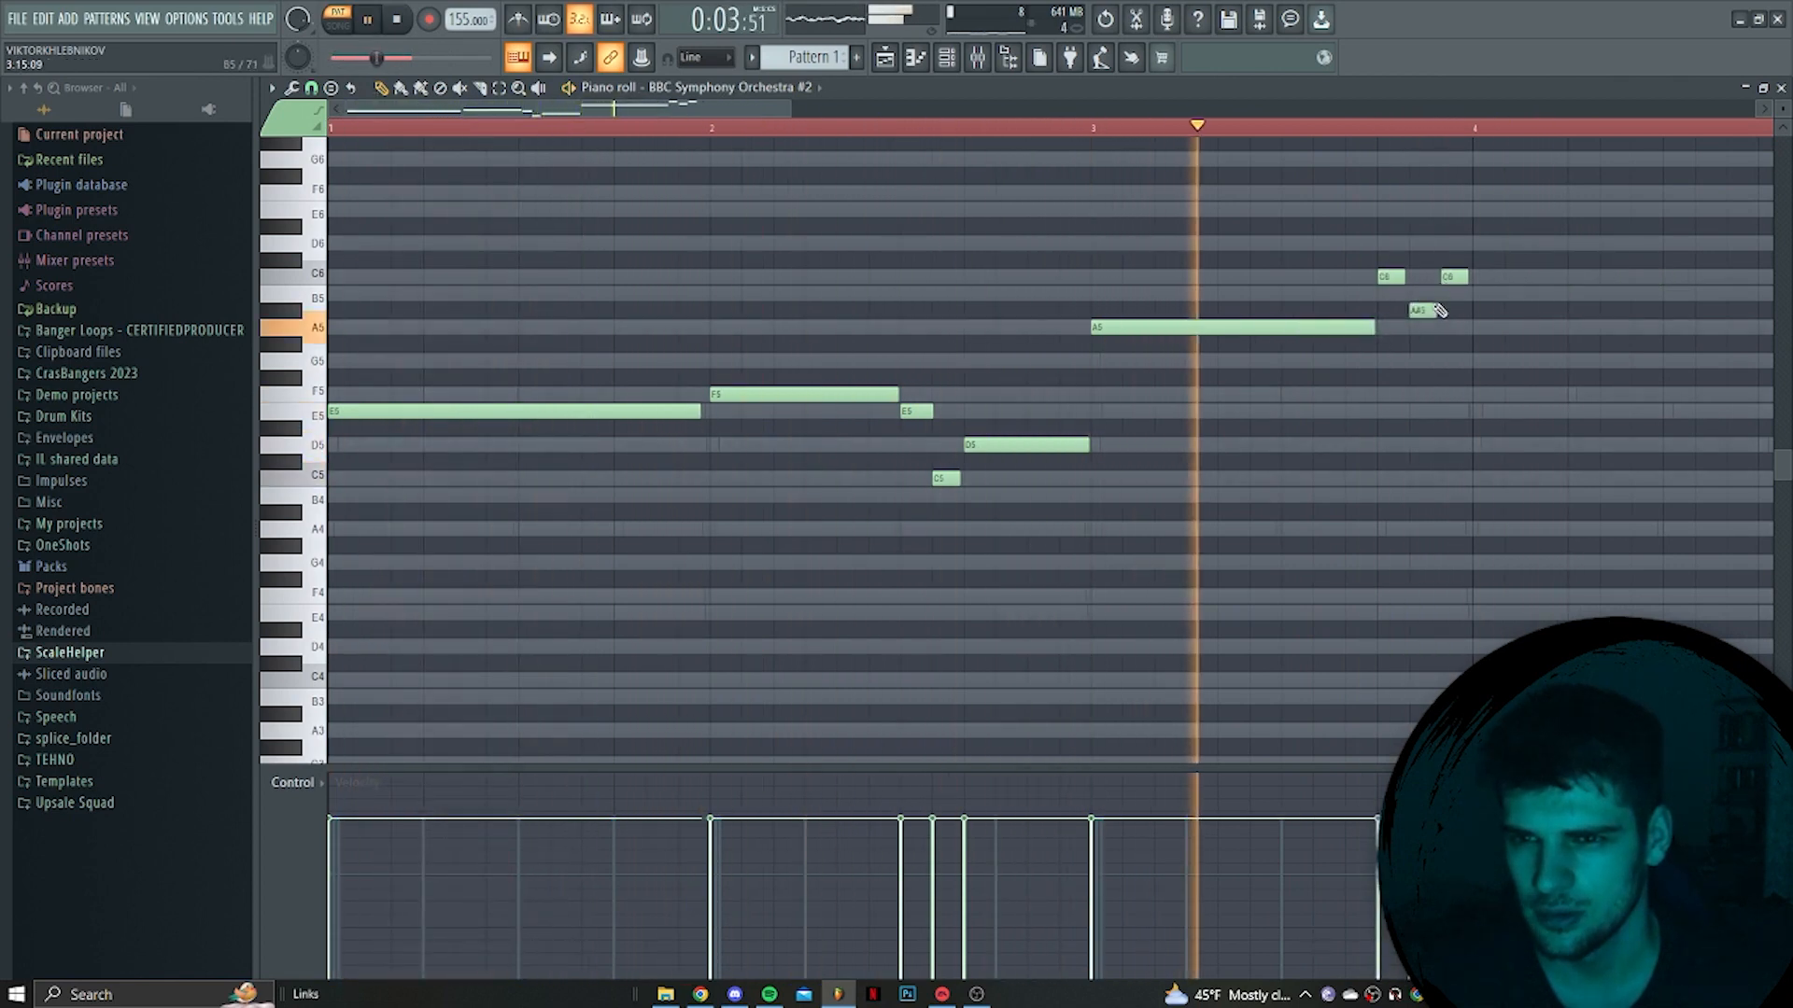
pyautogui.click(1453, 277)
pyautogui.press('space')
pyautogui.press('space')
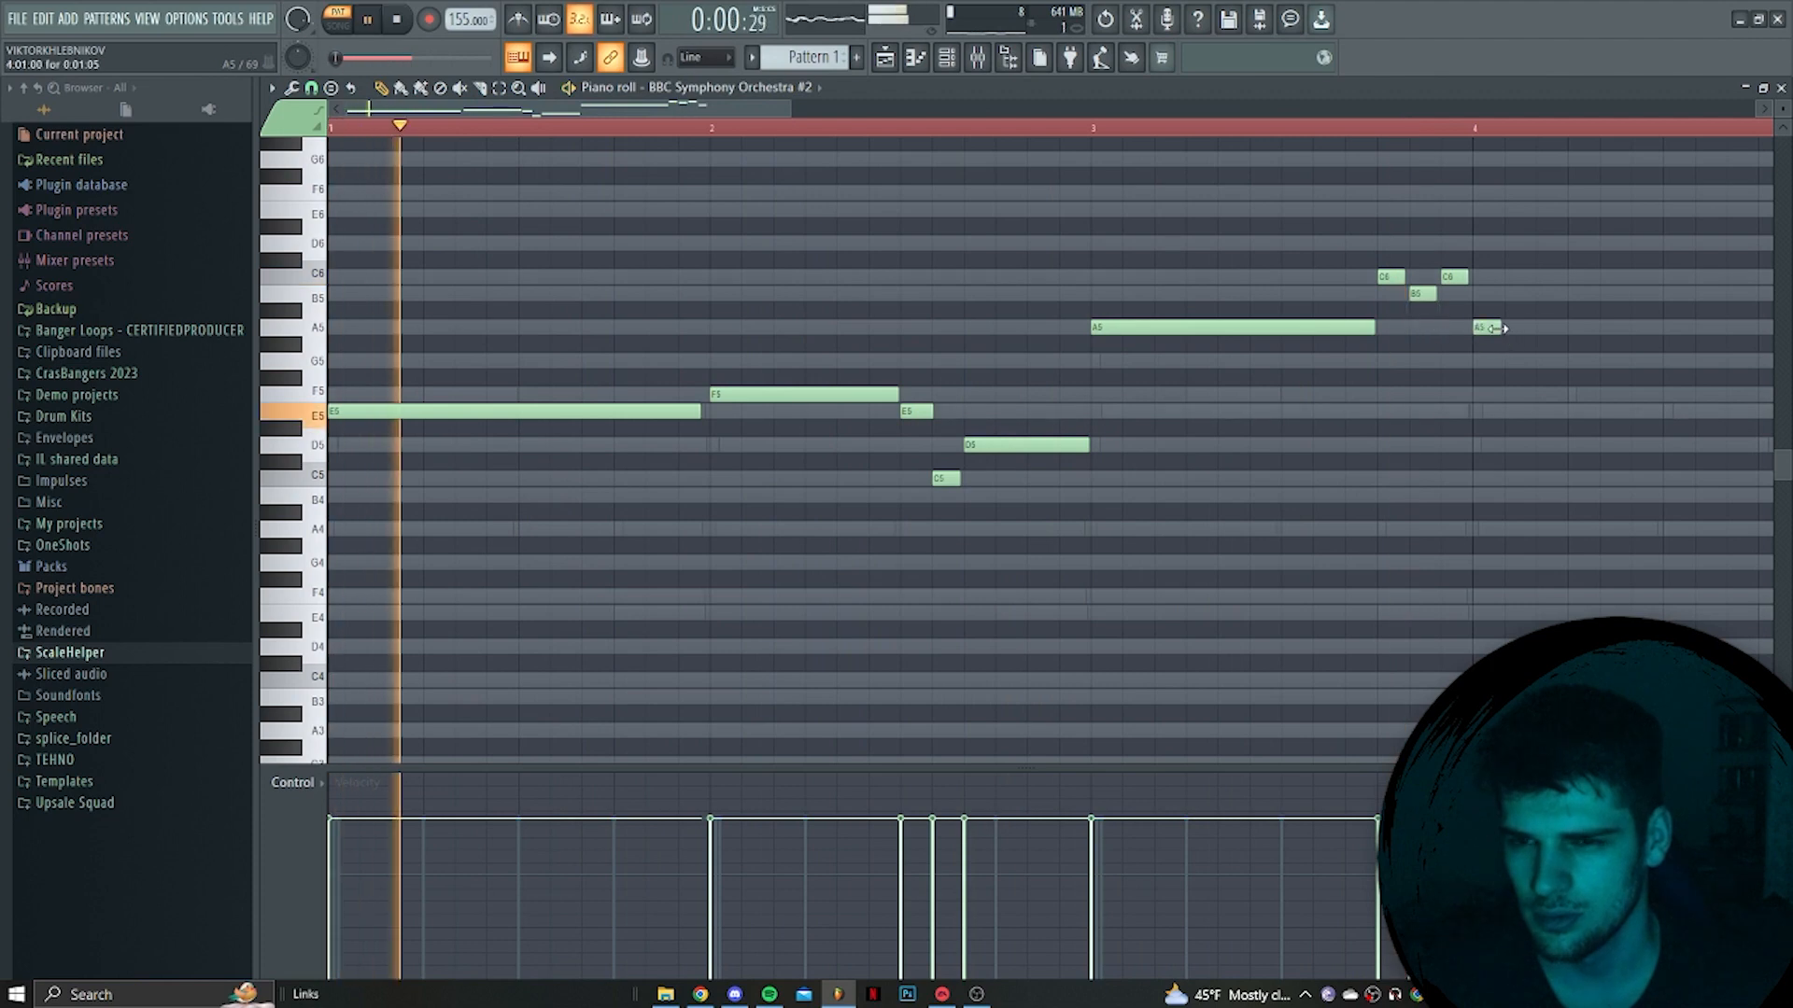
# Add a half-bar A5 flute note at the start of bar 4
pyautogui.hscroll(3, 1481, 337)
pyautogui.click(1307, 327)
pyautogui.moveTo(1570, 326); pyautogui.dragTo(1485, 329)
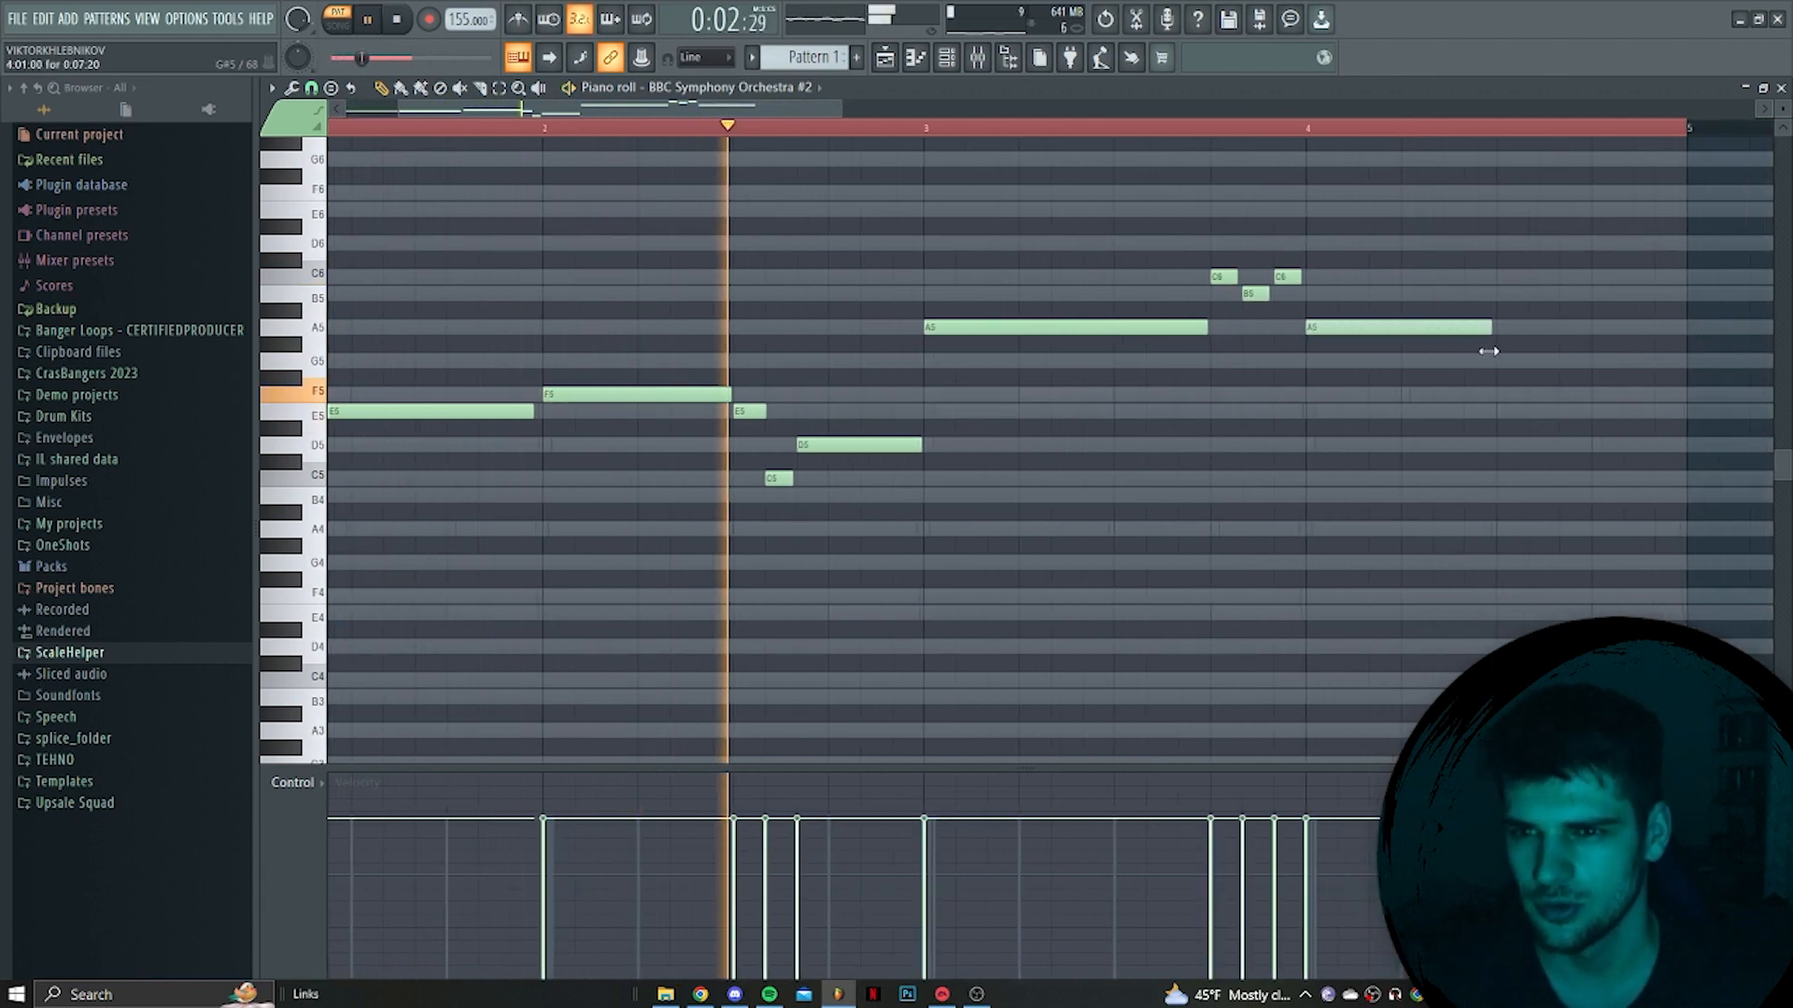
pyautogui.scroll(-2, 1032, 588)
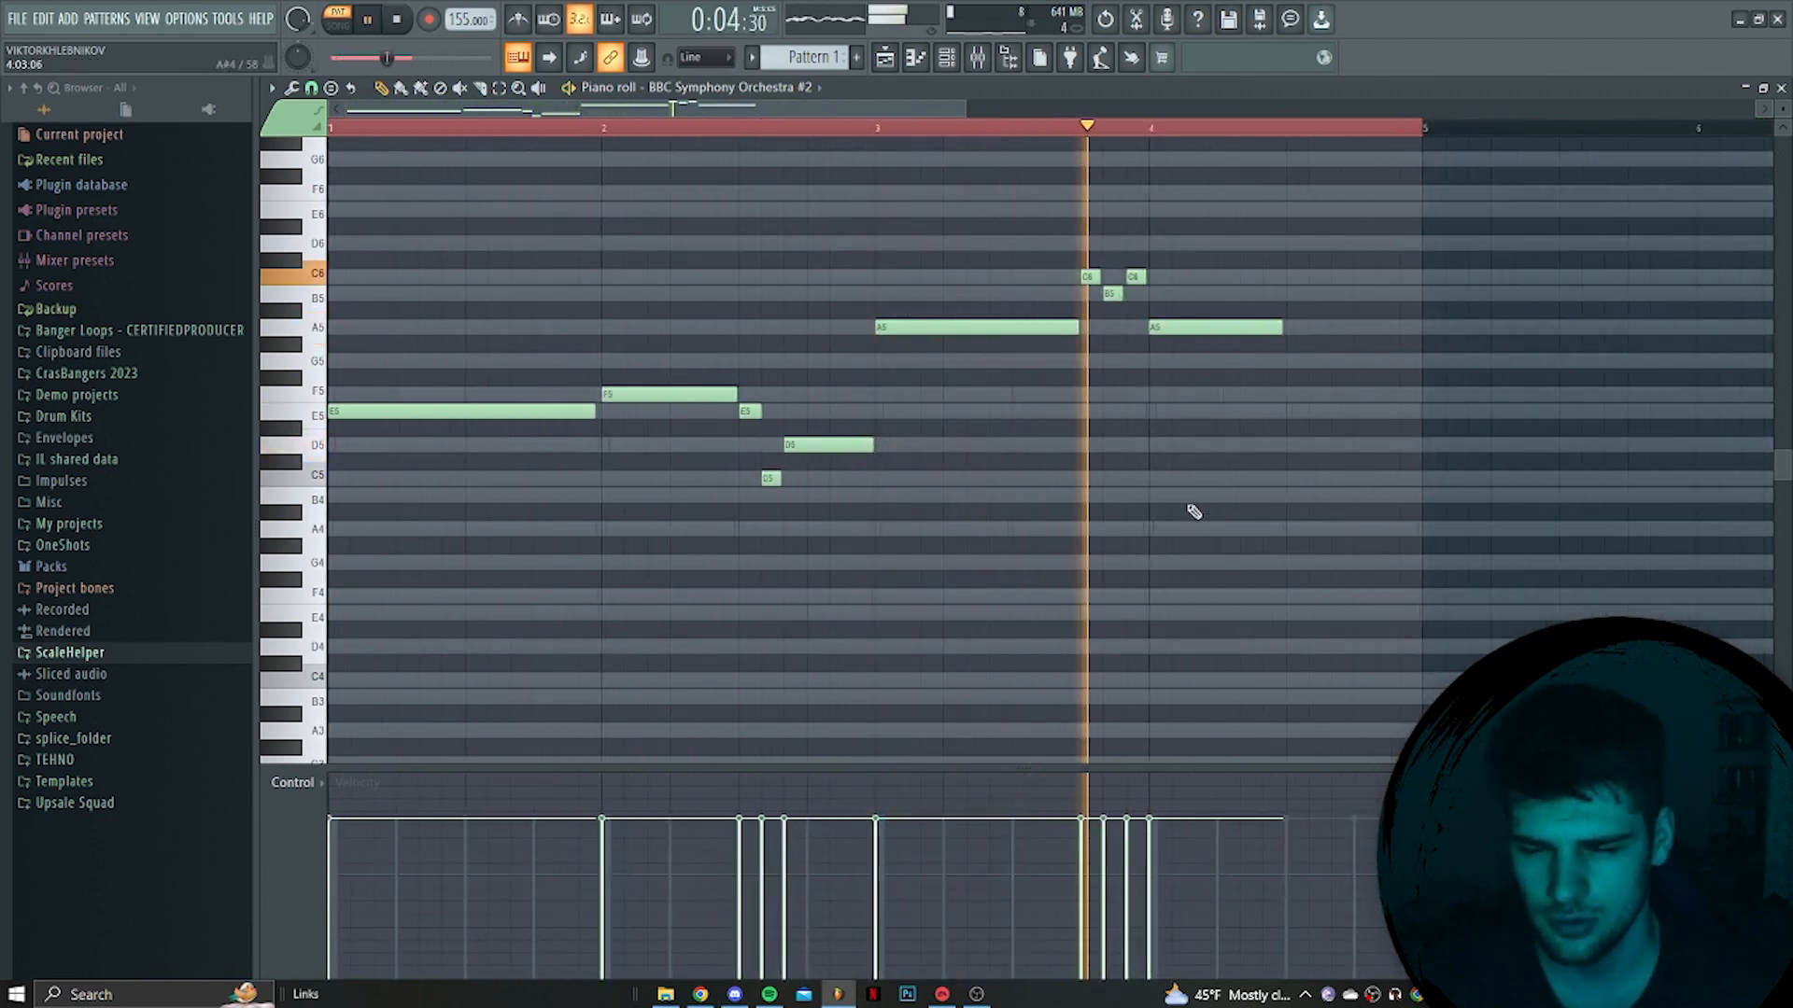
# Replay the pattern and delete the second C6 flute note at the end of bar 3
pyautogui.press('space')
pyautogui.press('space')
pyautogui.rightClick(1136, 277)
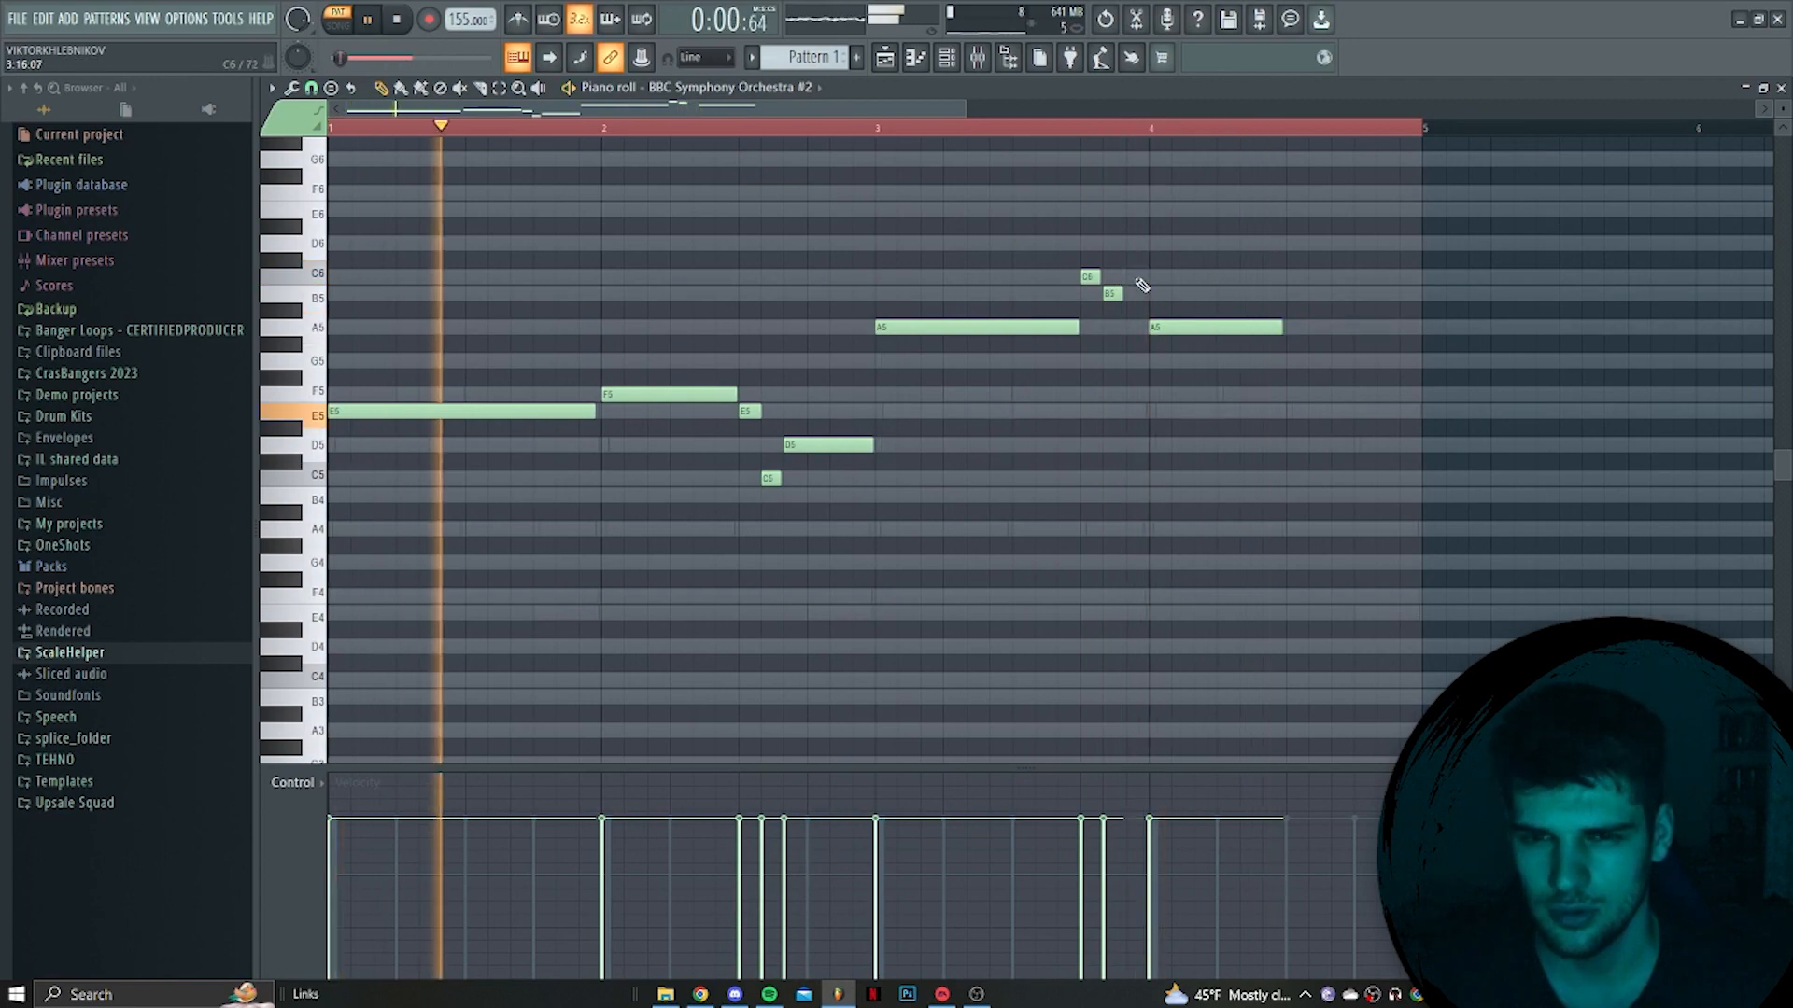
# Replace the short flute notes in the last beat of bar 3 with half-beat C6 and B5 notes, using 1/4-beat snapping
pyautogui.rightClick(1112, 294)
pyautogui.click(311, 87)
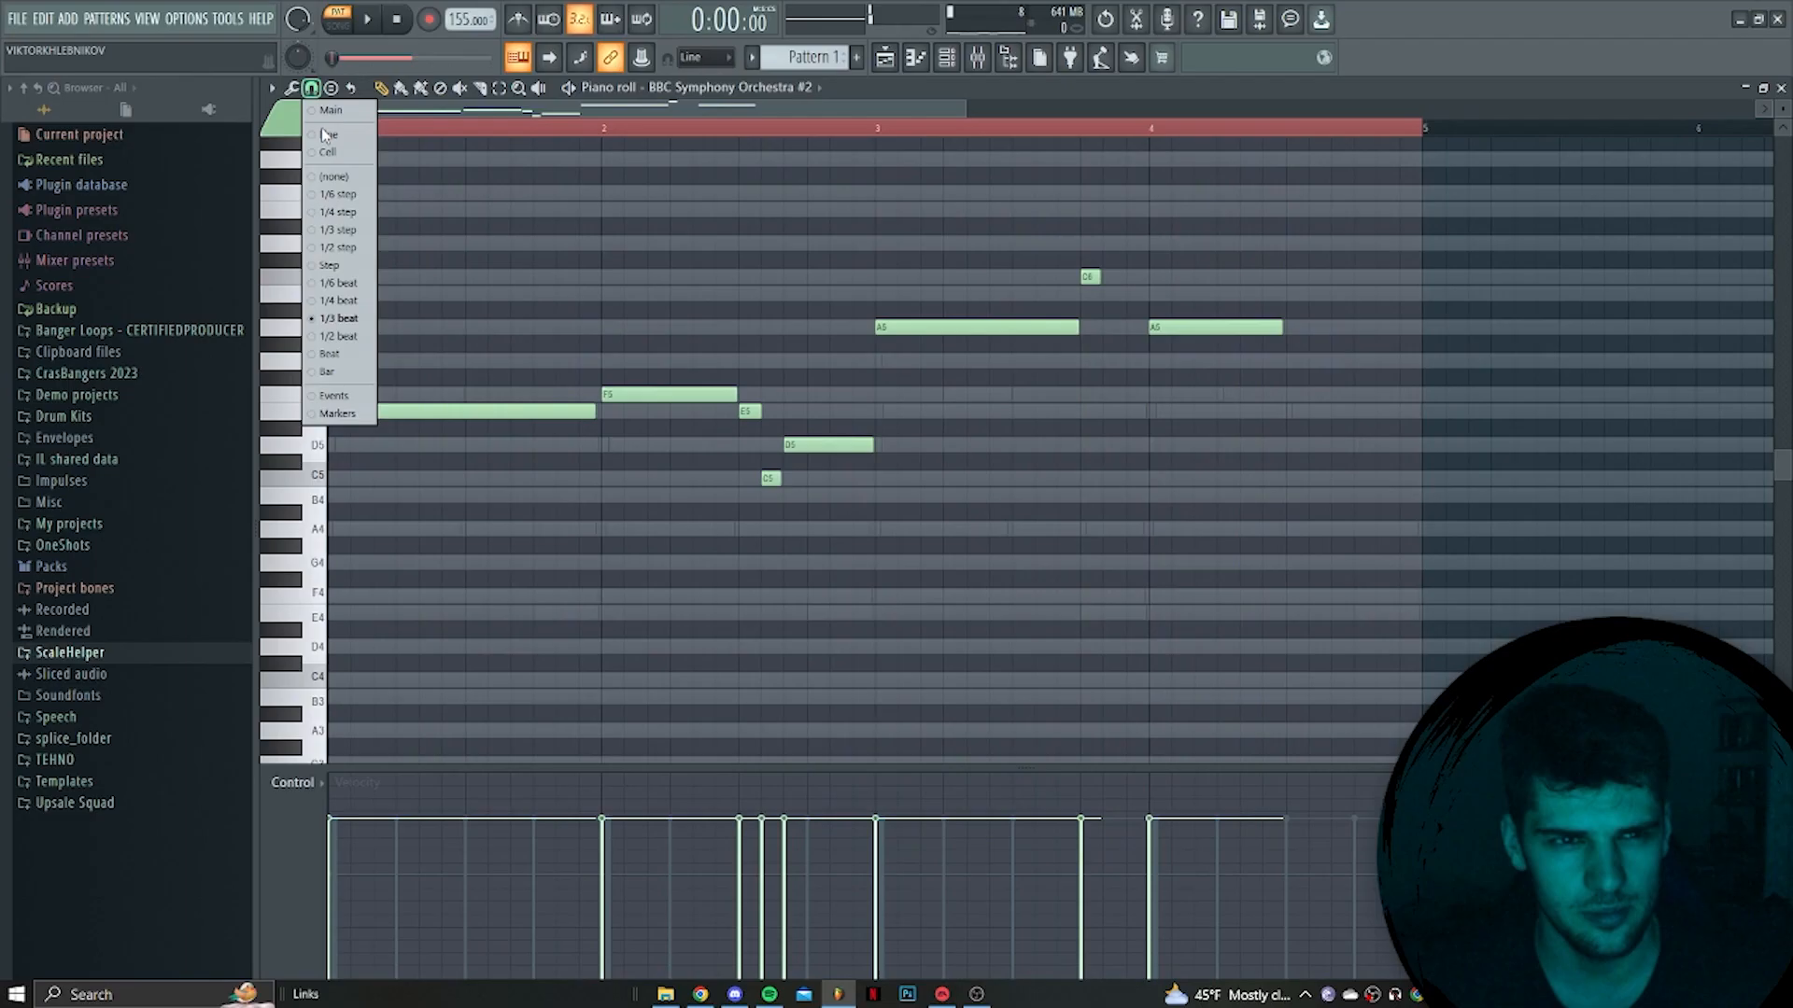
pyautogui.click(341, 301)
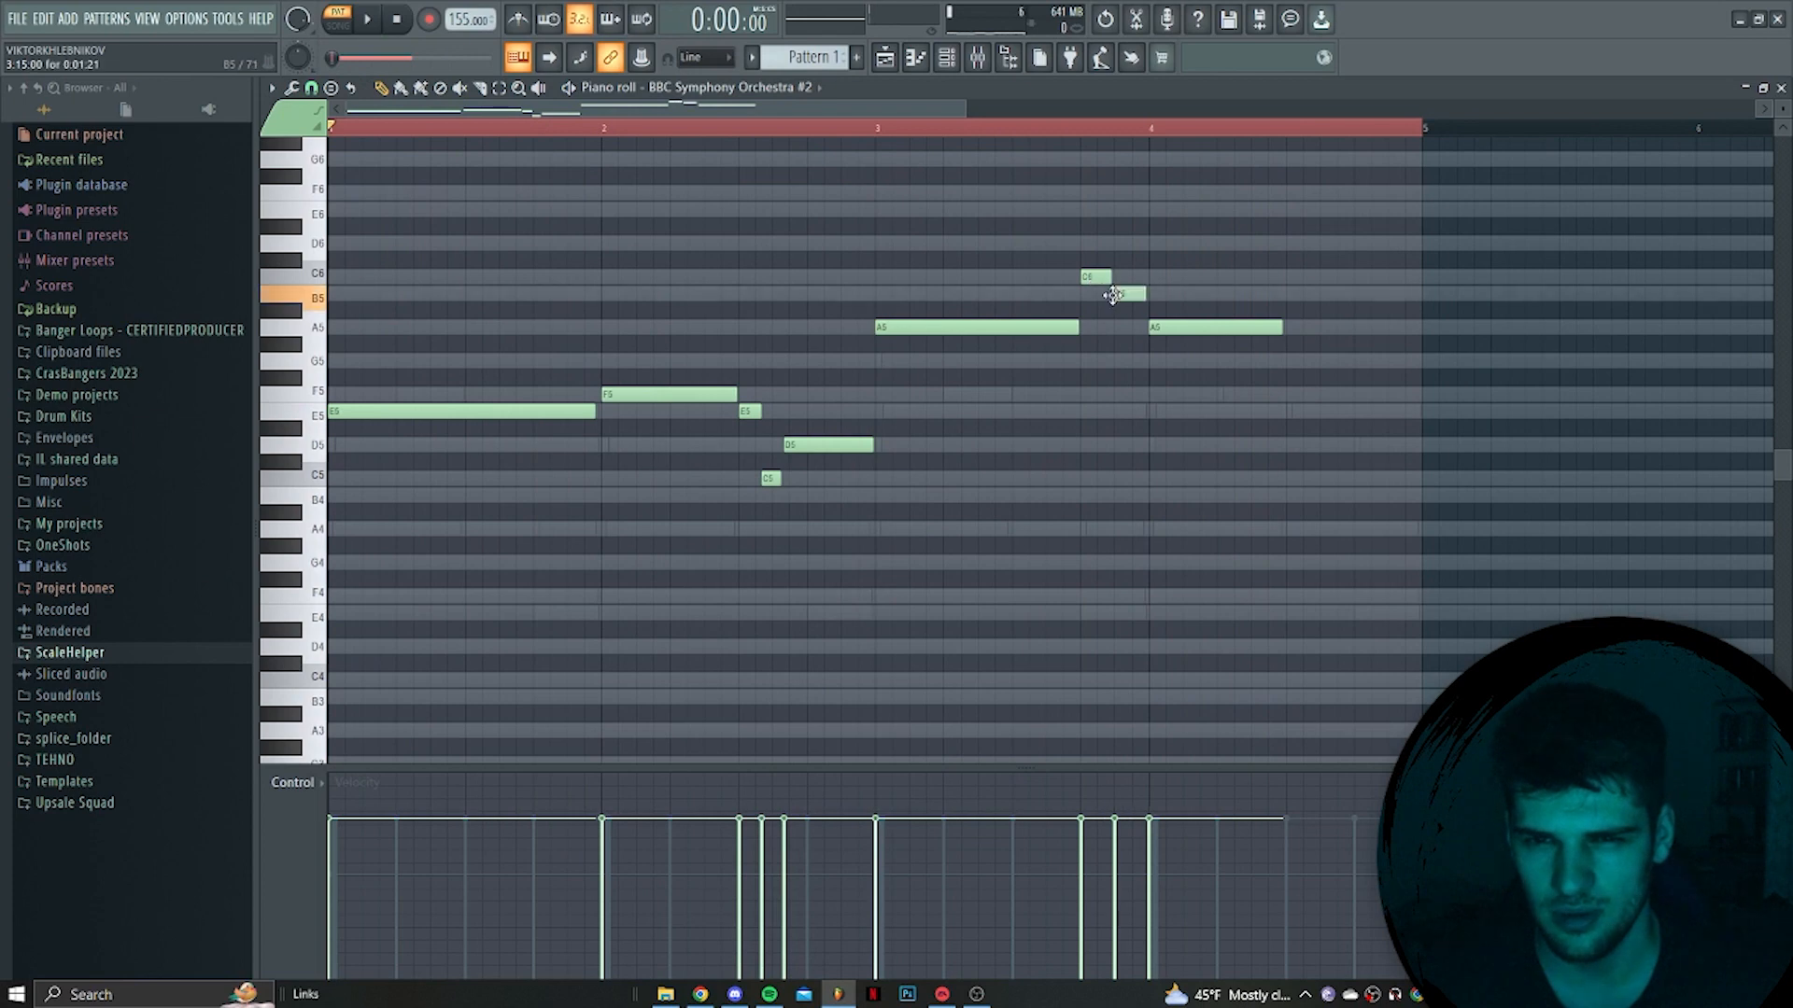
# Add a half-bar G5 flute note across the second half of bar 4 and play the pattern through
pyautogui.press('space')
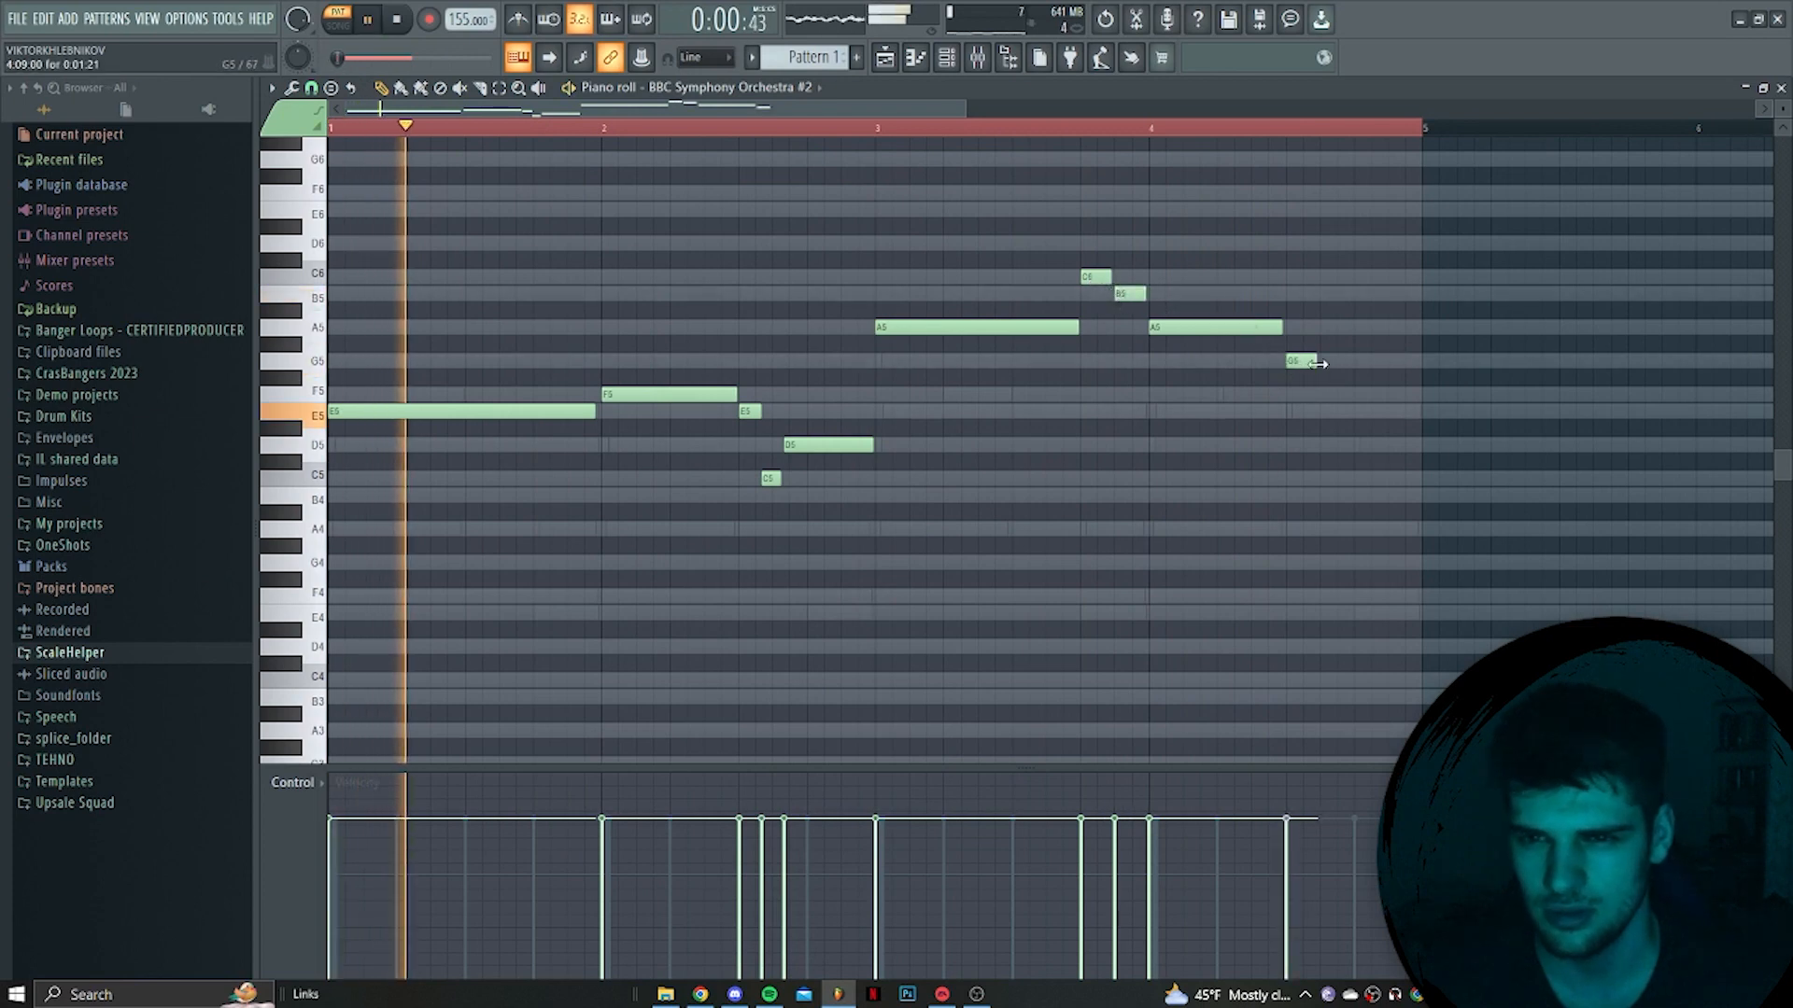
pyautogui.moveTo(1315, 362); pyautogui.dragTo(1418, 362)
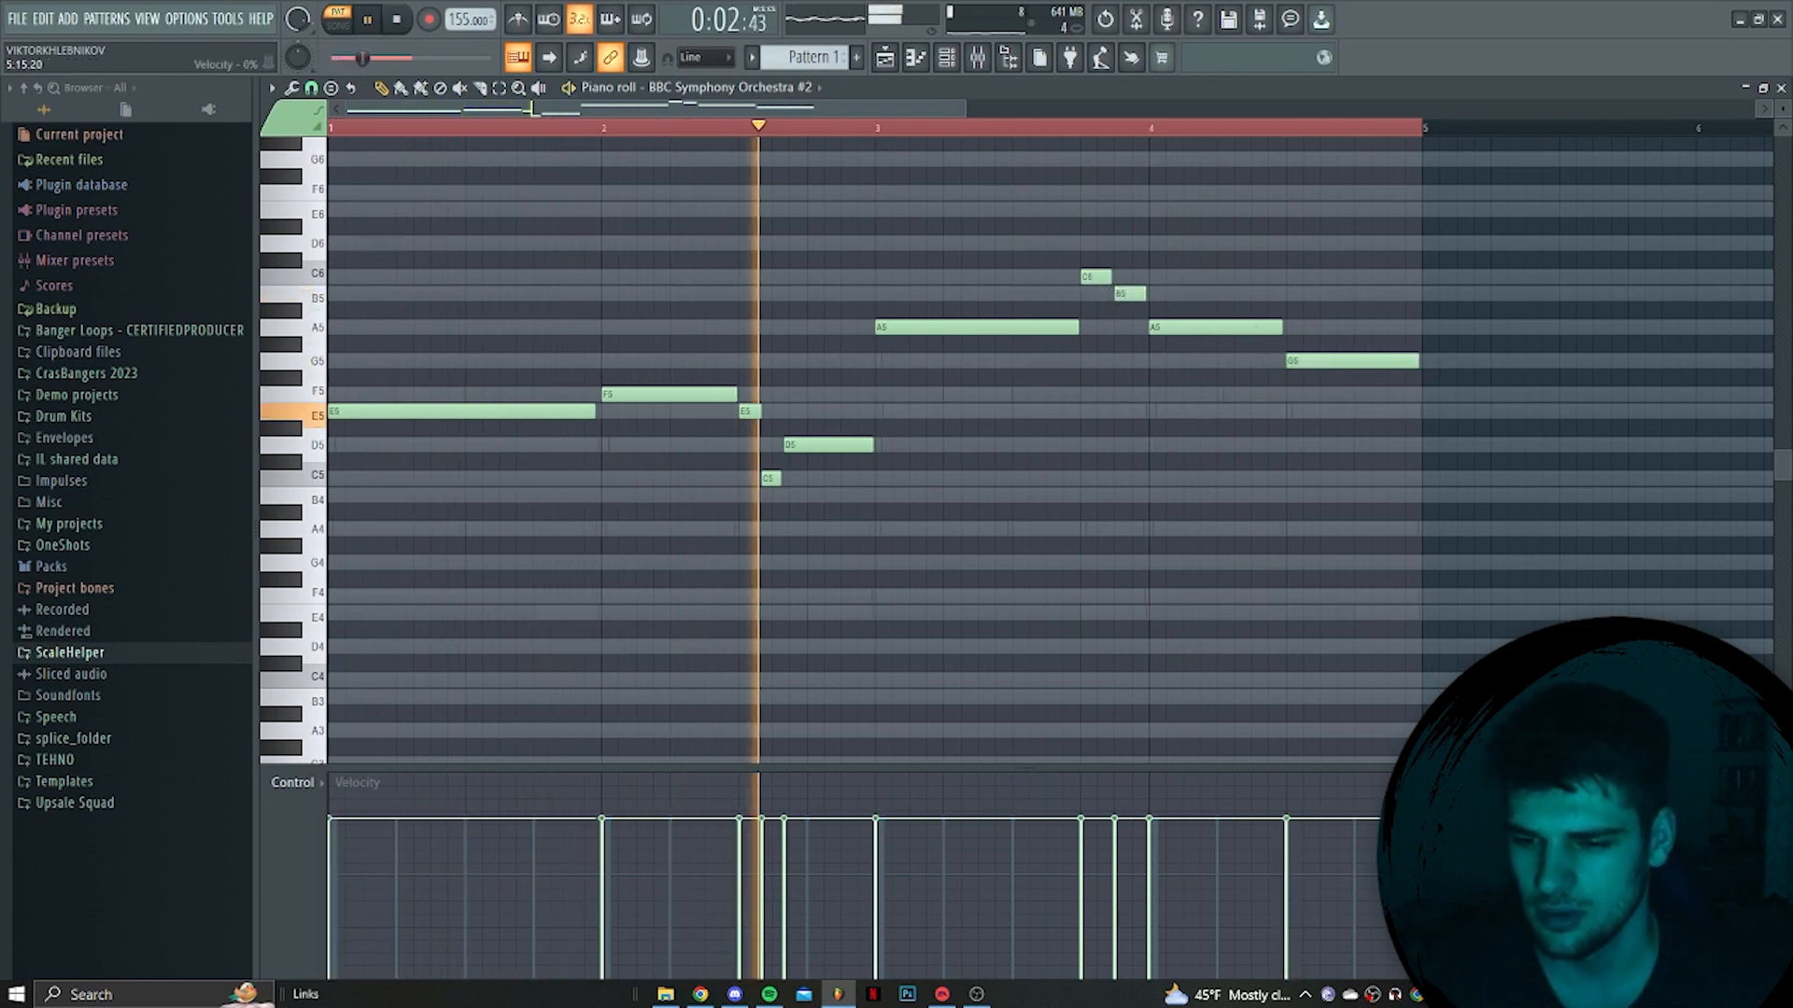
pyautogui.scroll(3, 1254, 504)
pyautogui.scroll(1, 1254, 504)
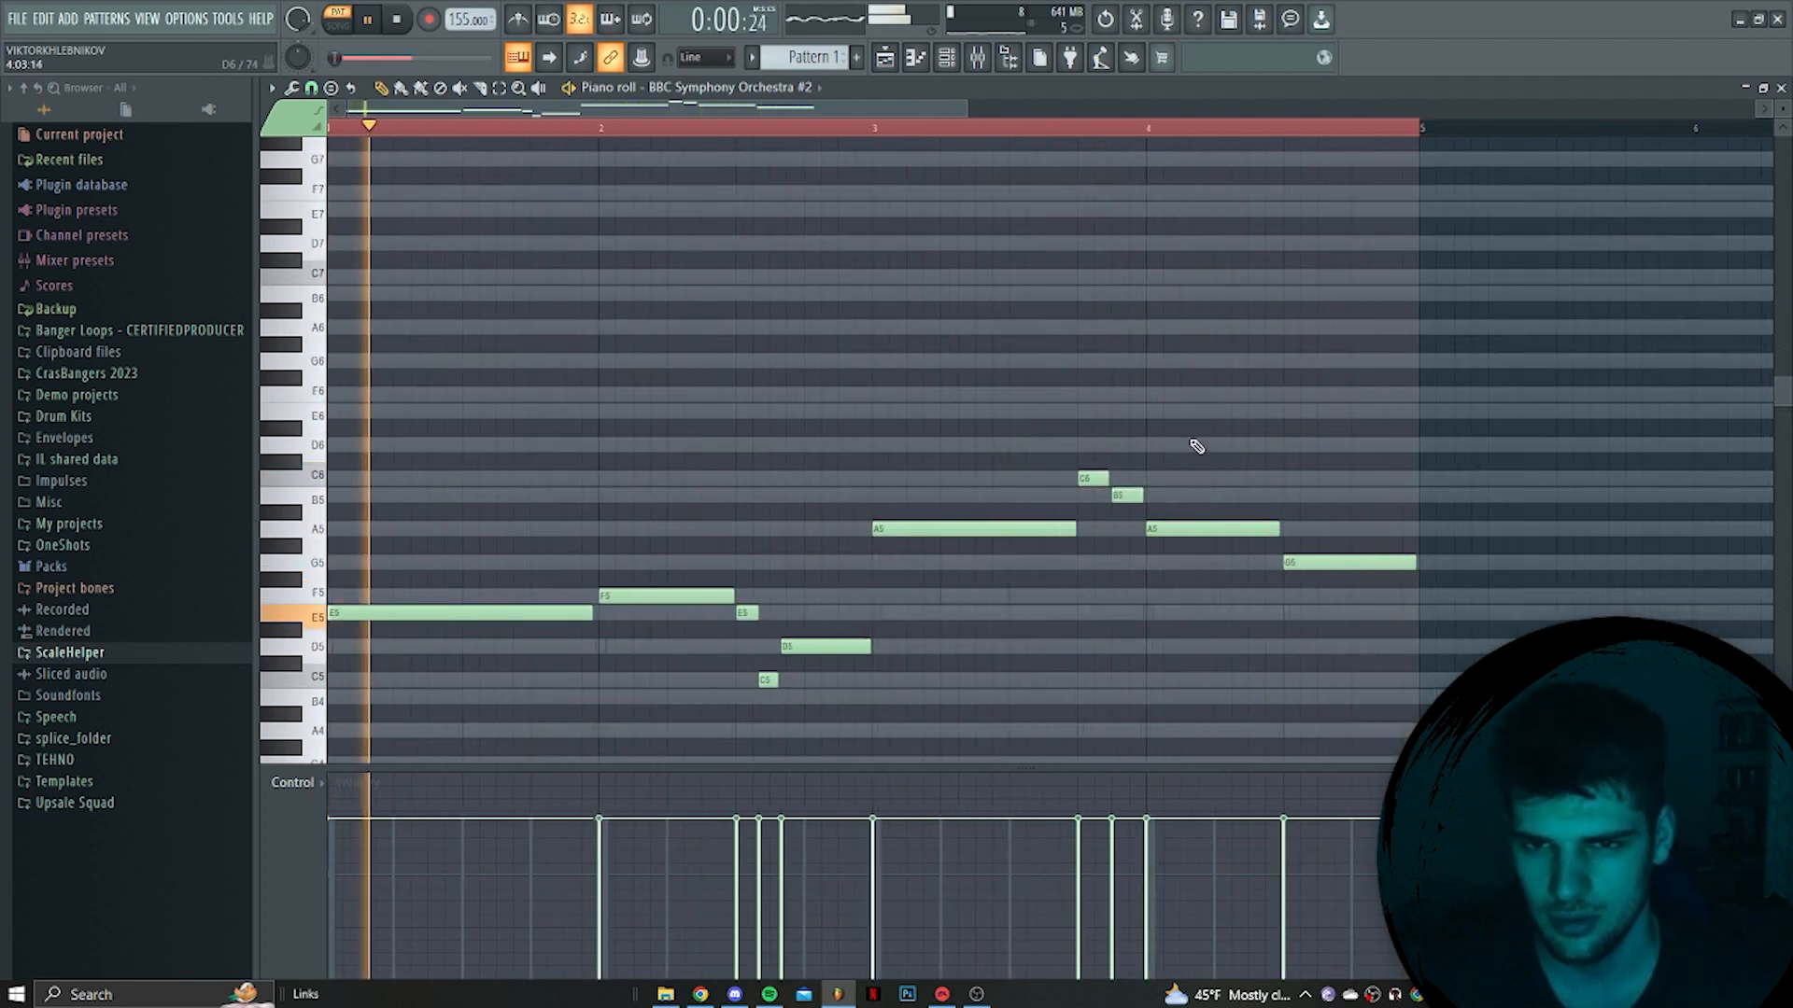
pyautogui.hscroll(2, 1174, 513)
pyautogui.hscroll(2, 1100, 523)
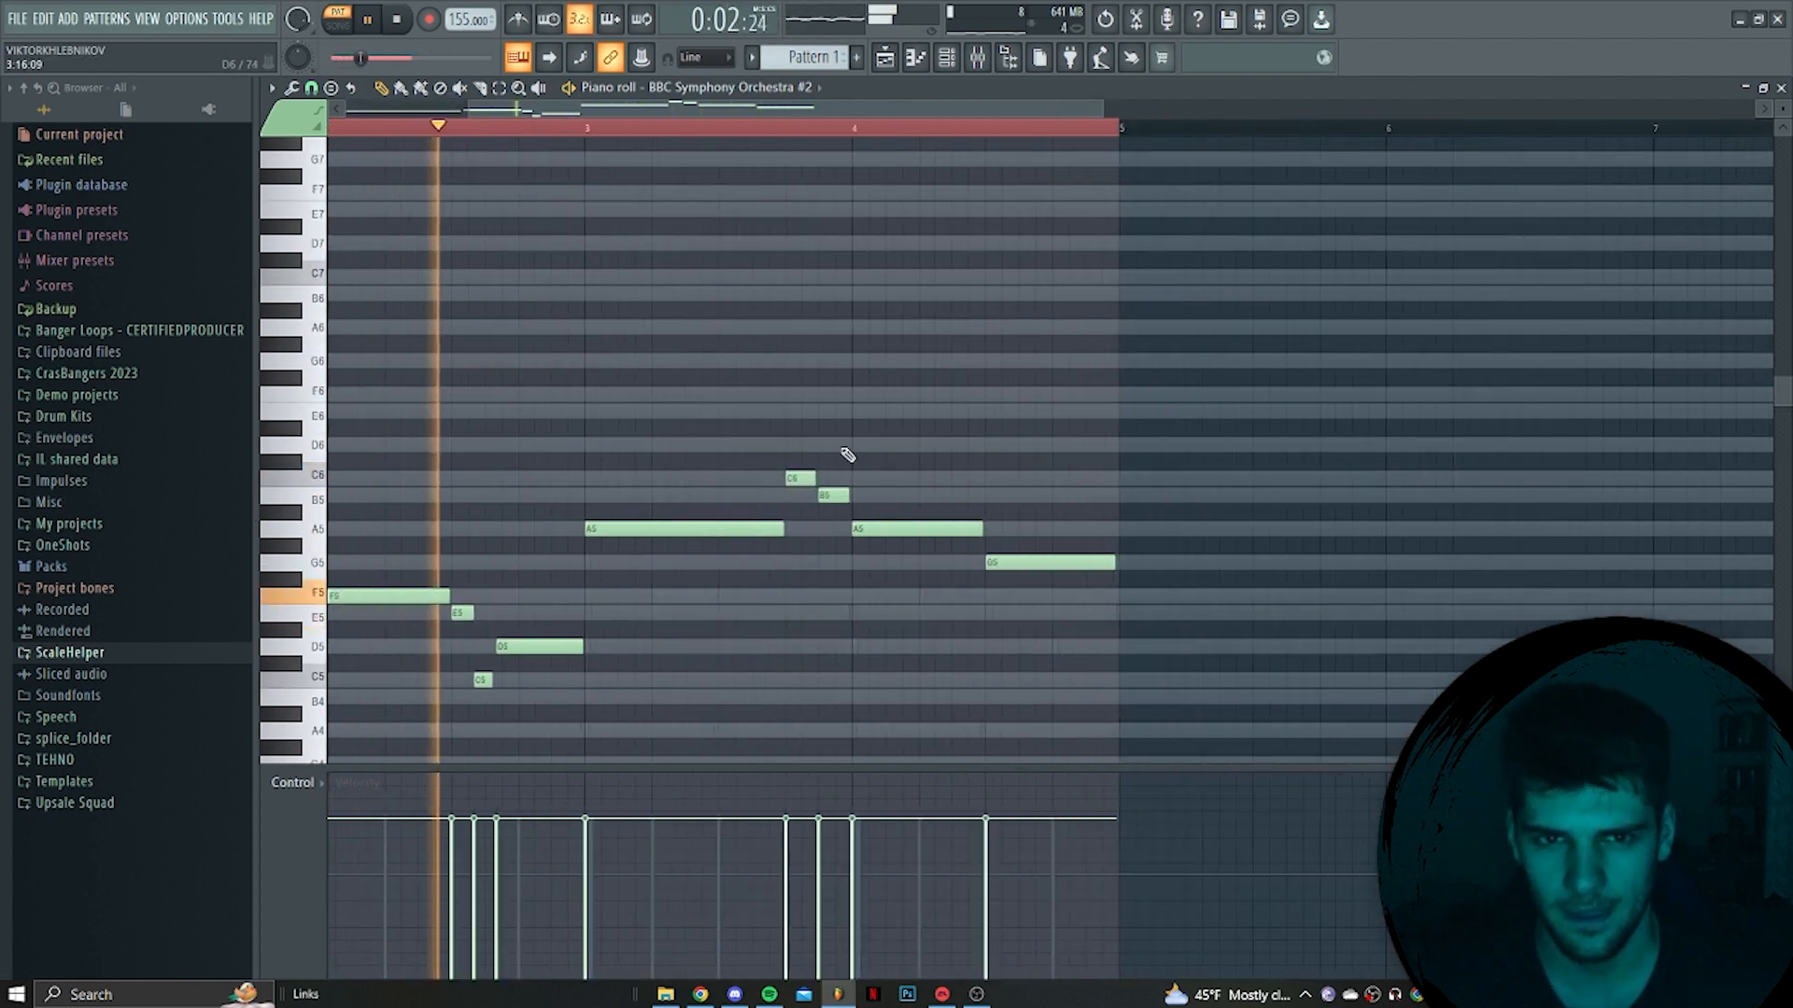
pyautogui.press('space')
# Duplicate all four bars of the LABS piano notes into bars 5 to 8
pyautogui.click(745, 86)
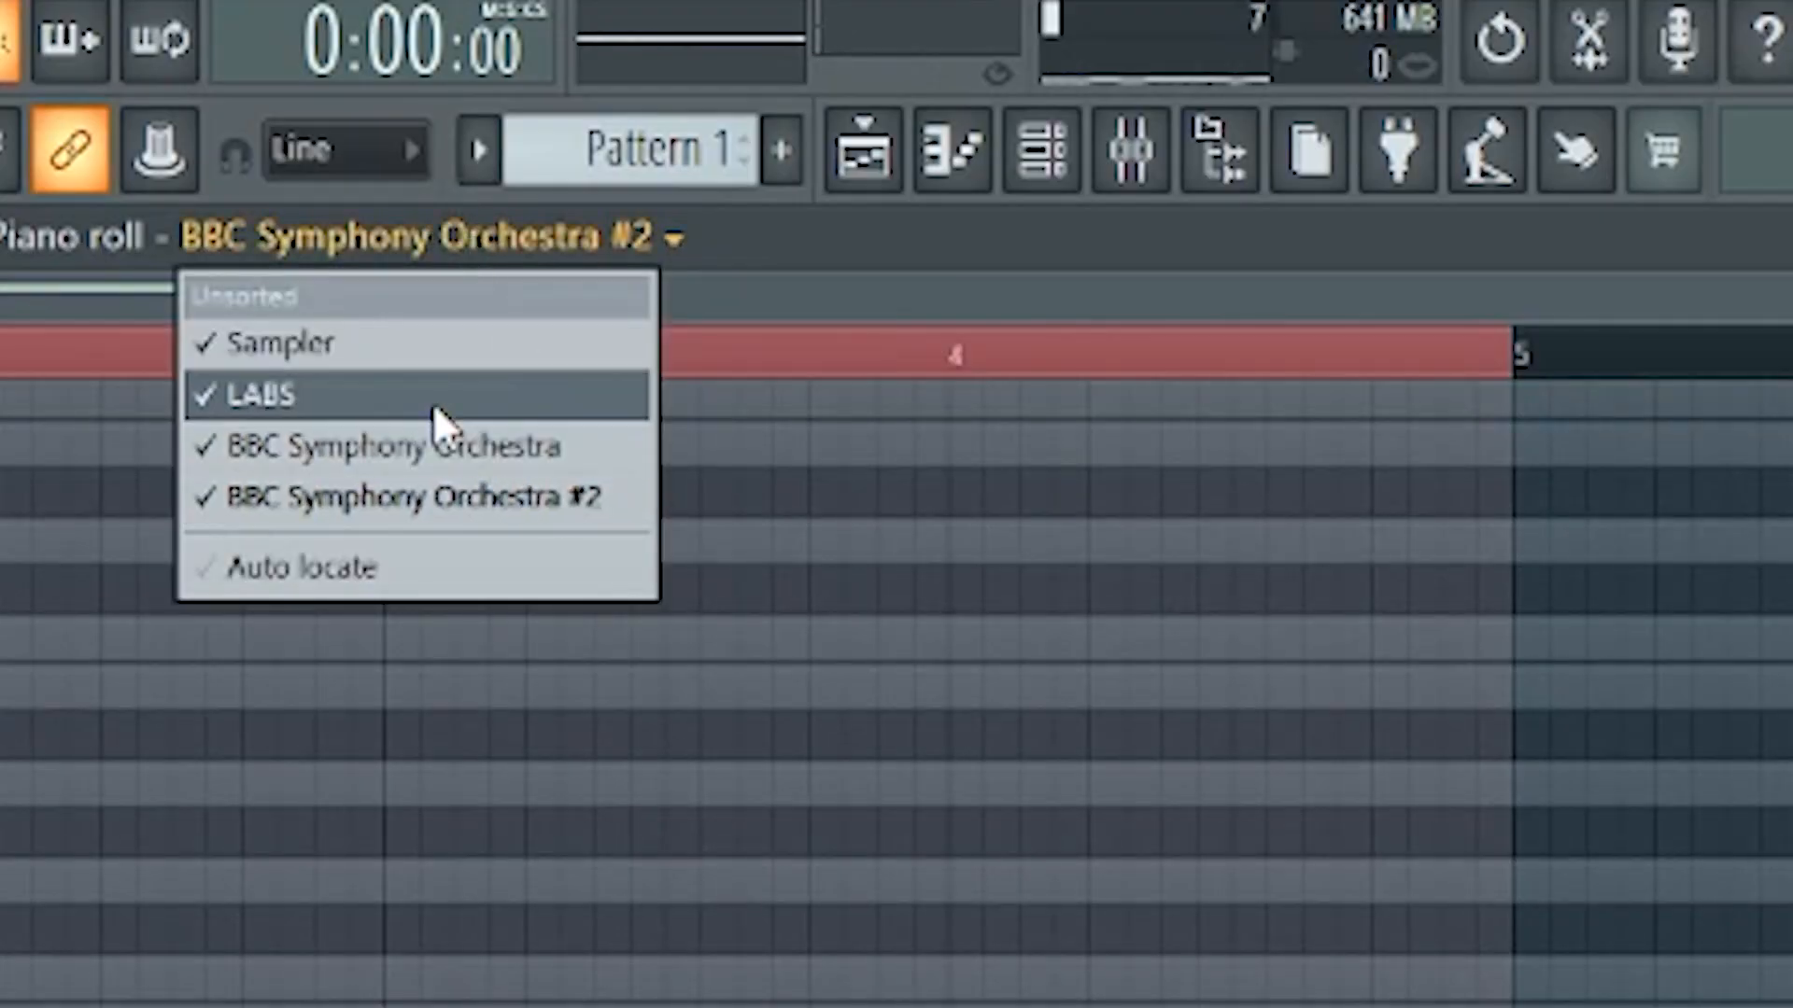
pyautogui.click(435, 397)
pyautogui.scroll(-2, 897, 624)
pyautogui.hotkey('ctrl', 'a')
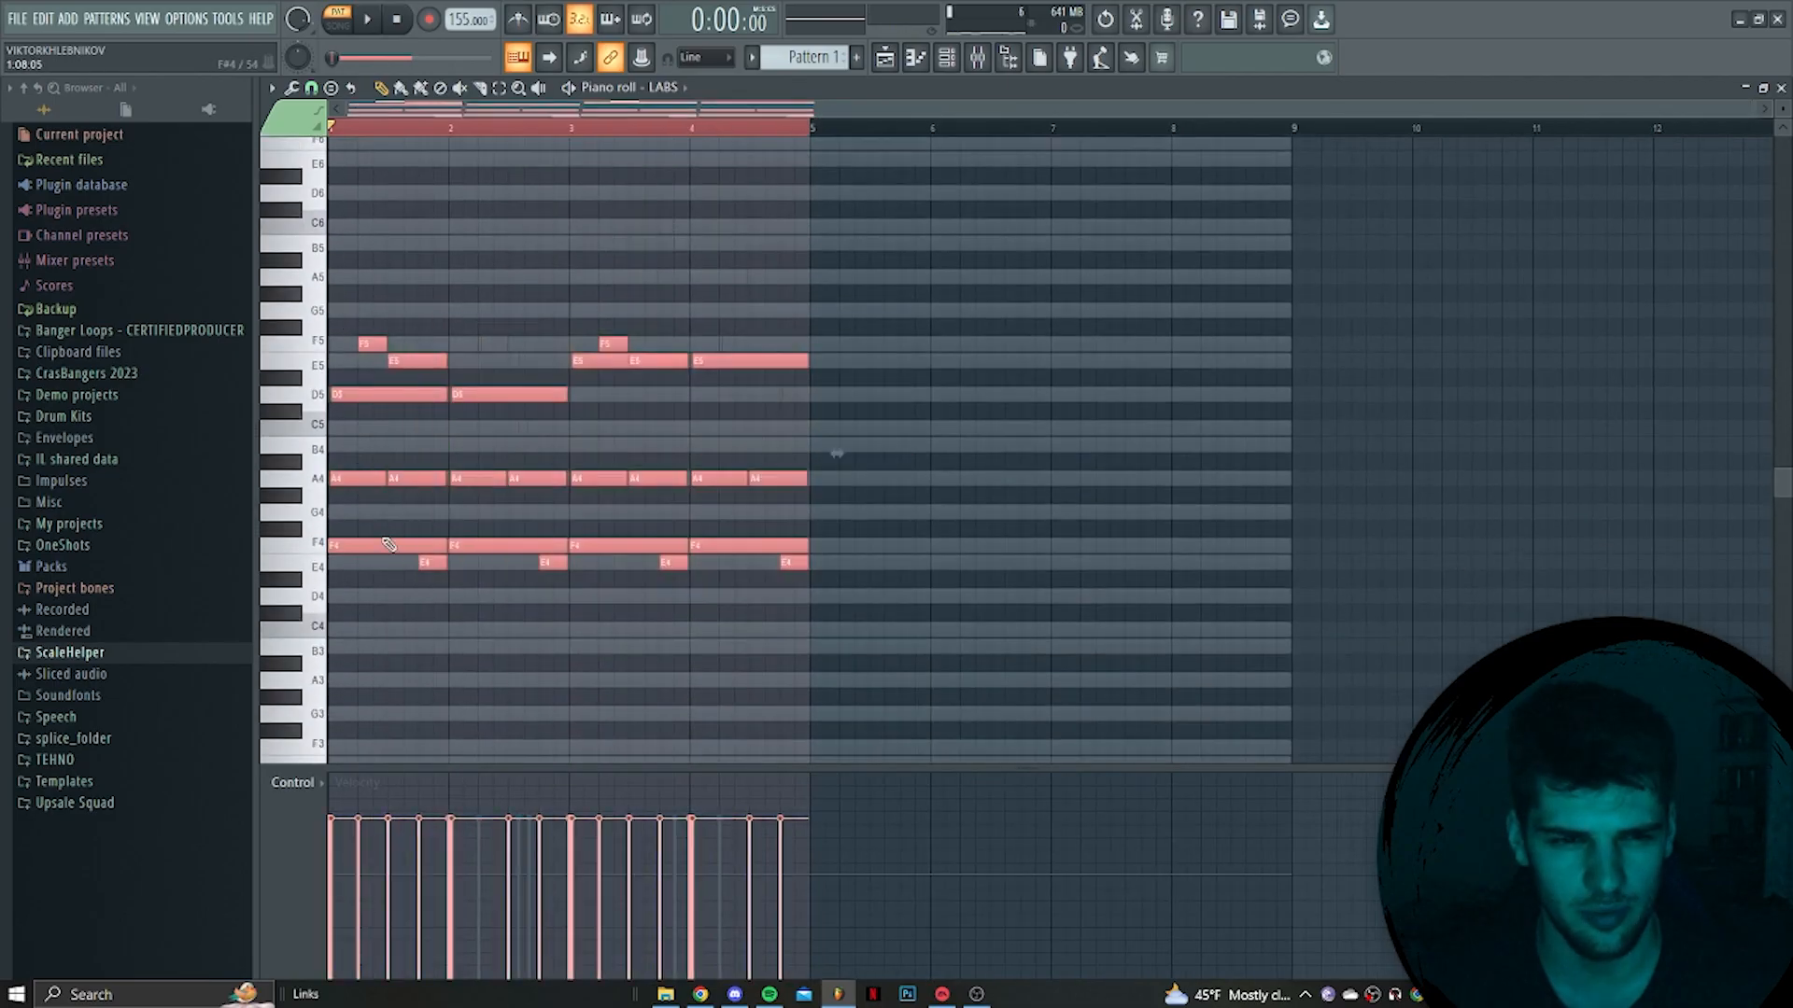
pyautogui.hotkey('ctrl', 'b')
# Duplicate the four-bar violin and flute parts into bars 5 to 8 as well
pyautogui.click(682, 87)
pyautogui.click(698, 161)
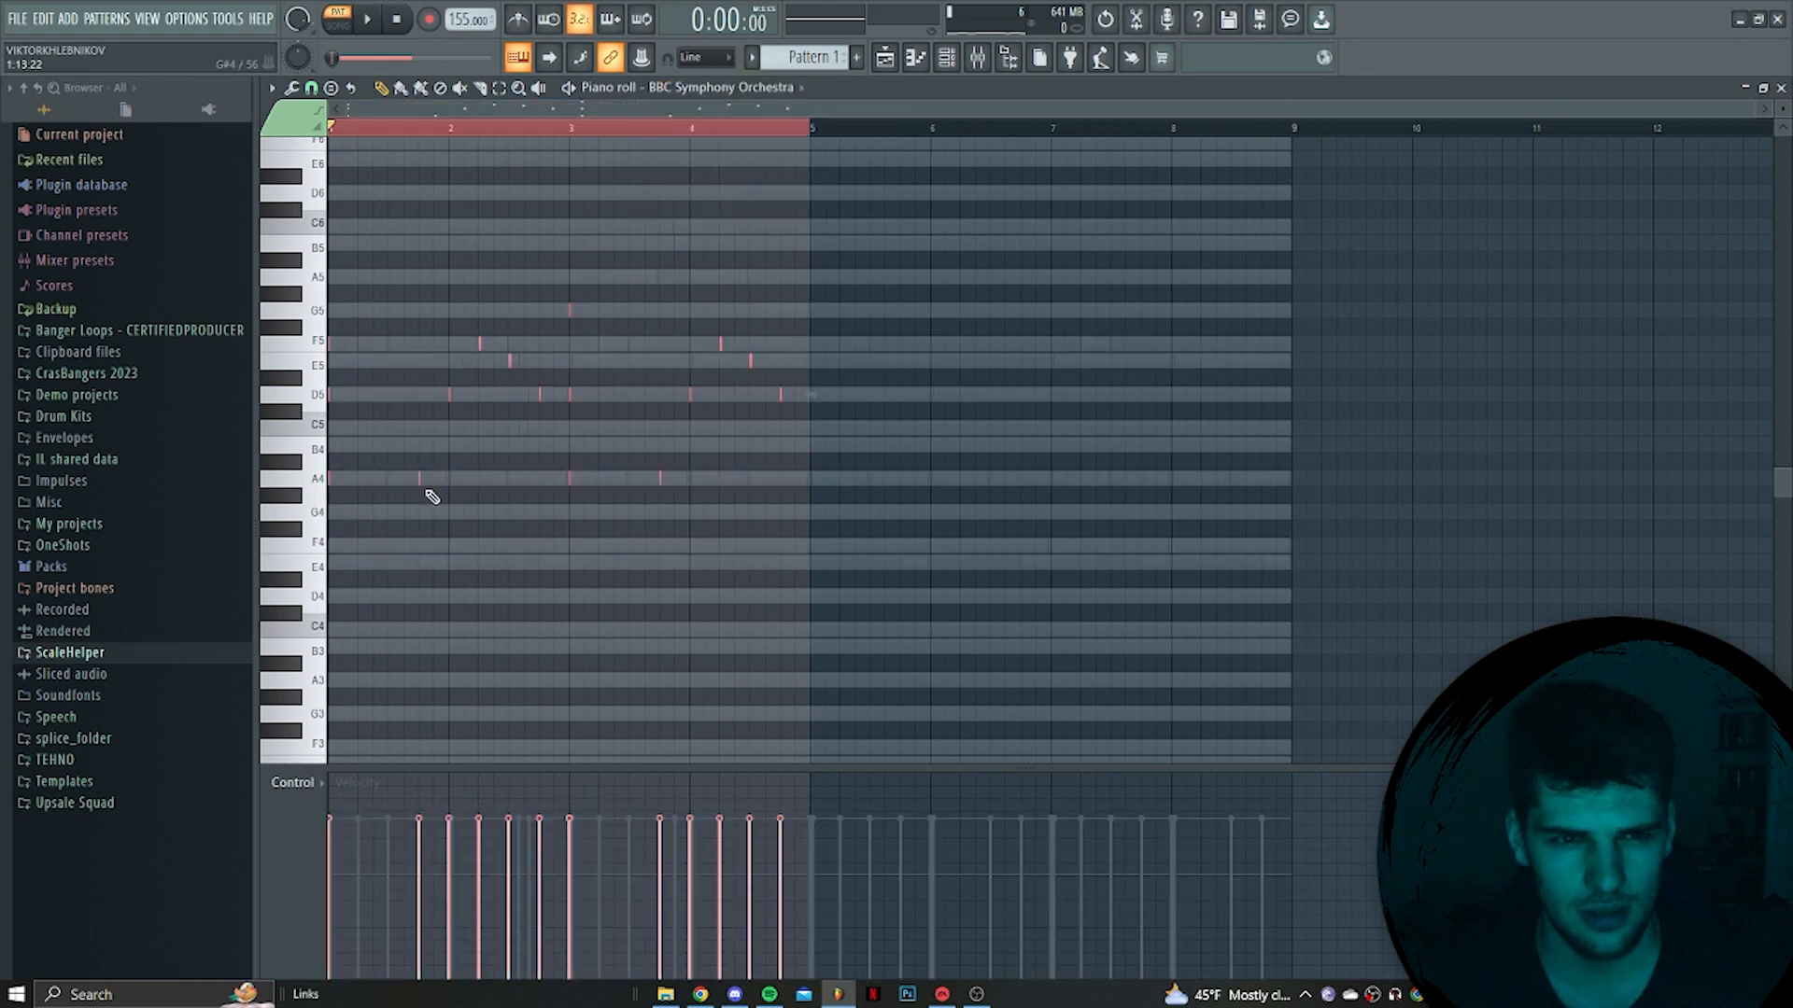
pyautogui.moveTo(489, 485); pyautogui.dragTo(498, 486)
pyautogui.moveTo(1084, 536)
pyautogui.mouseDown()
pyautogui.moveTo(450, 284)
pyautogui.moveTo(402, 210)
pyautogui.mouseUp()
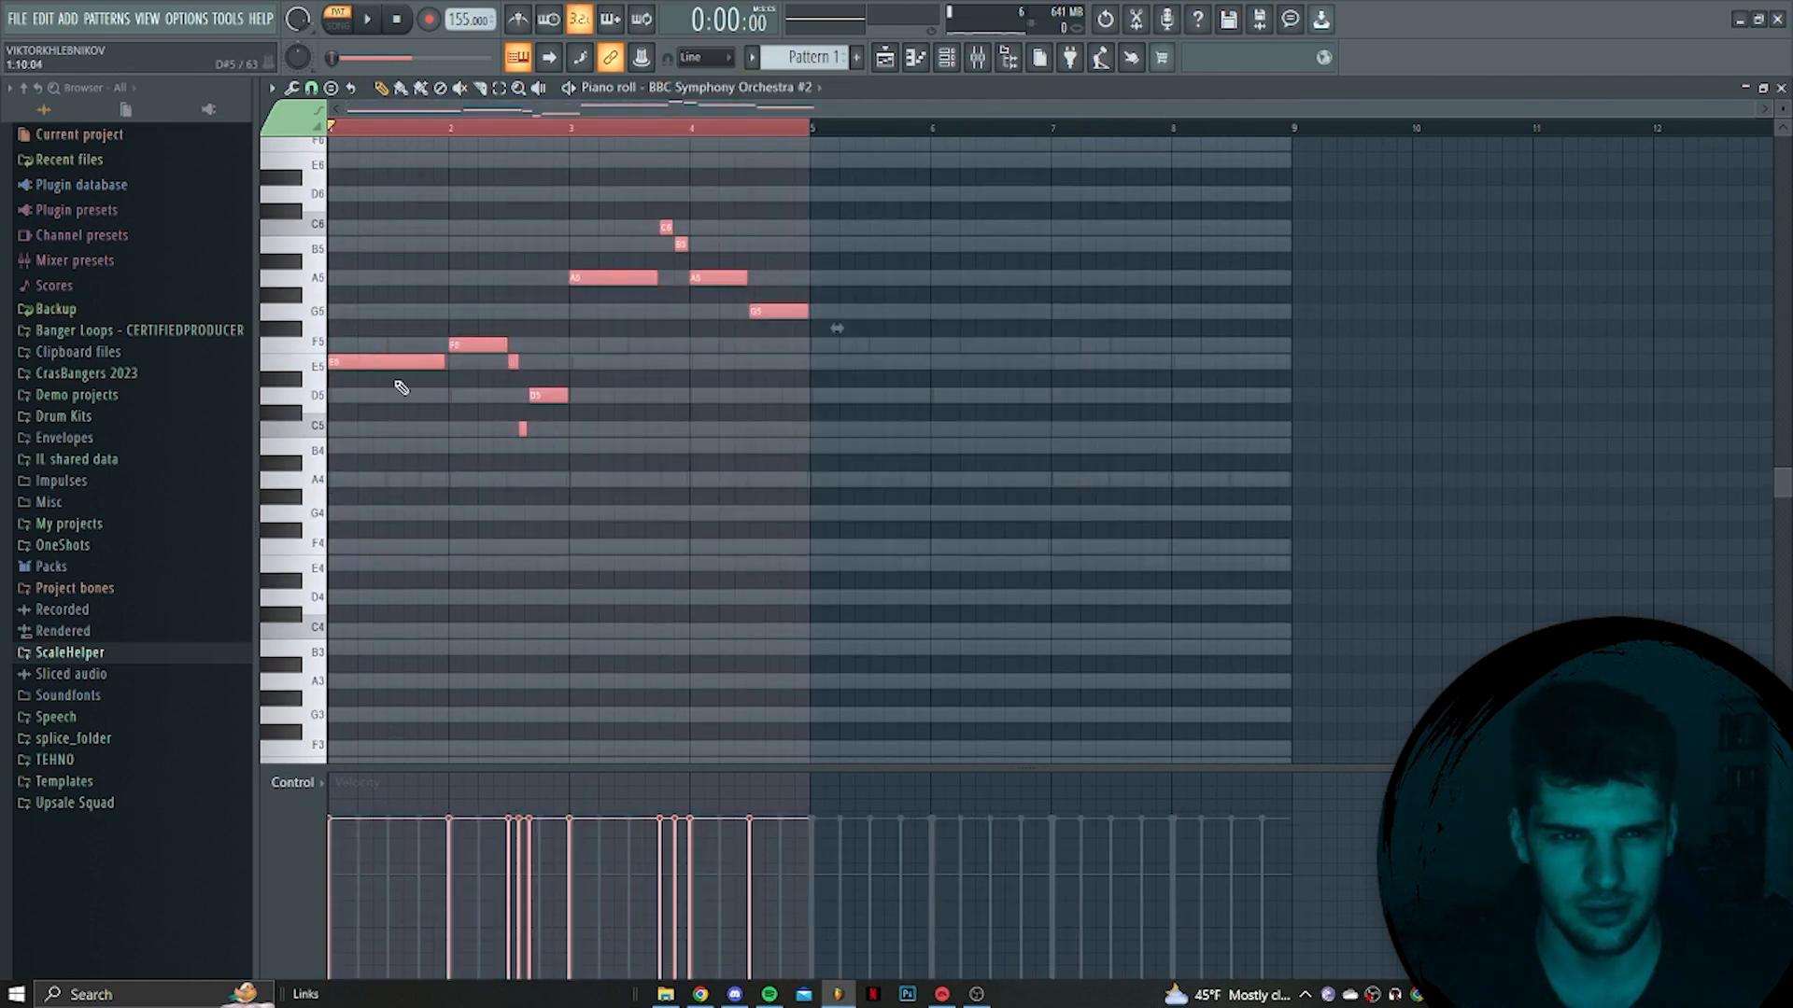
pyautogui.moveTo(371, 363); pyautogui.dragTo(850, 358)
# In the repeated flute melody, raise bar 6's C5 to F5 and D5 to G5, and bar 8's final G5 to B5
pyautogui.click(353, 128)
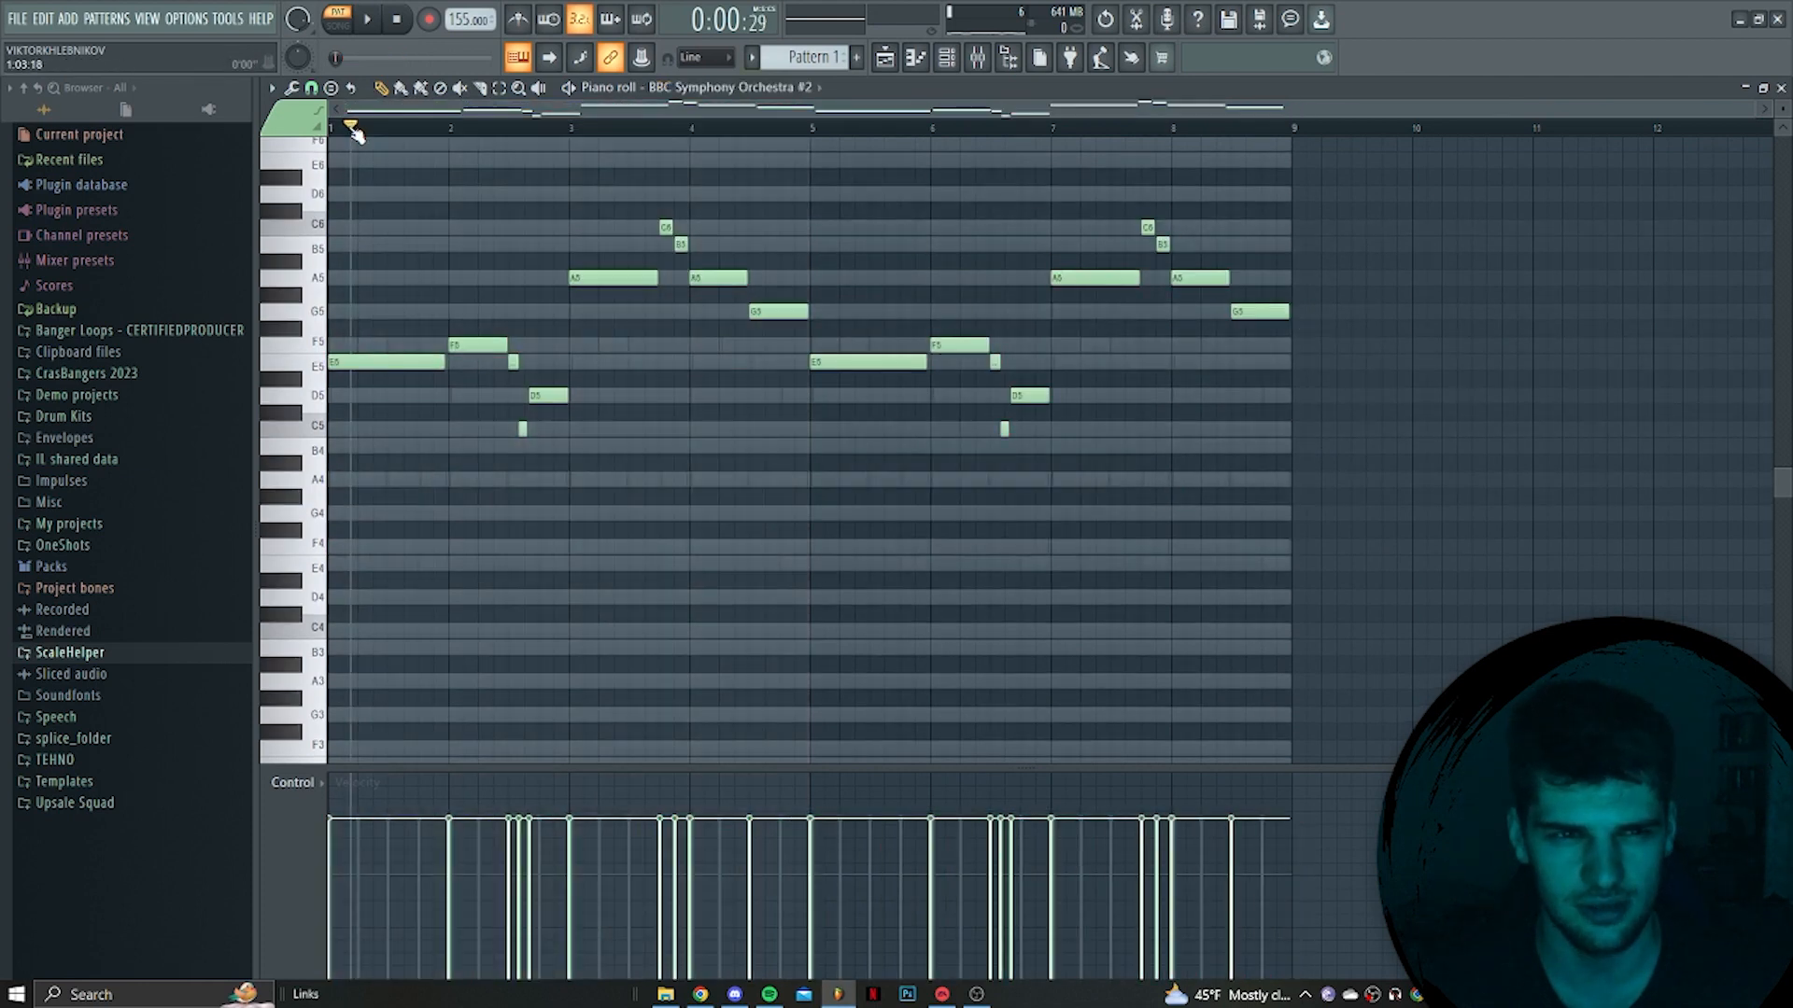
pyautogui.scroll(2, 720, 228)
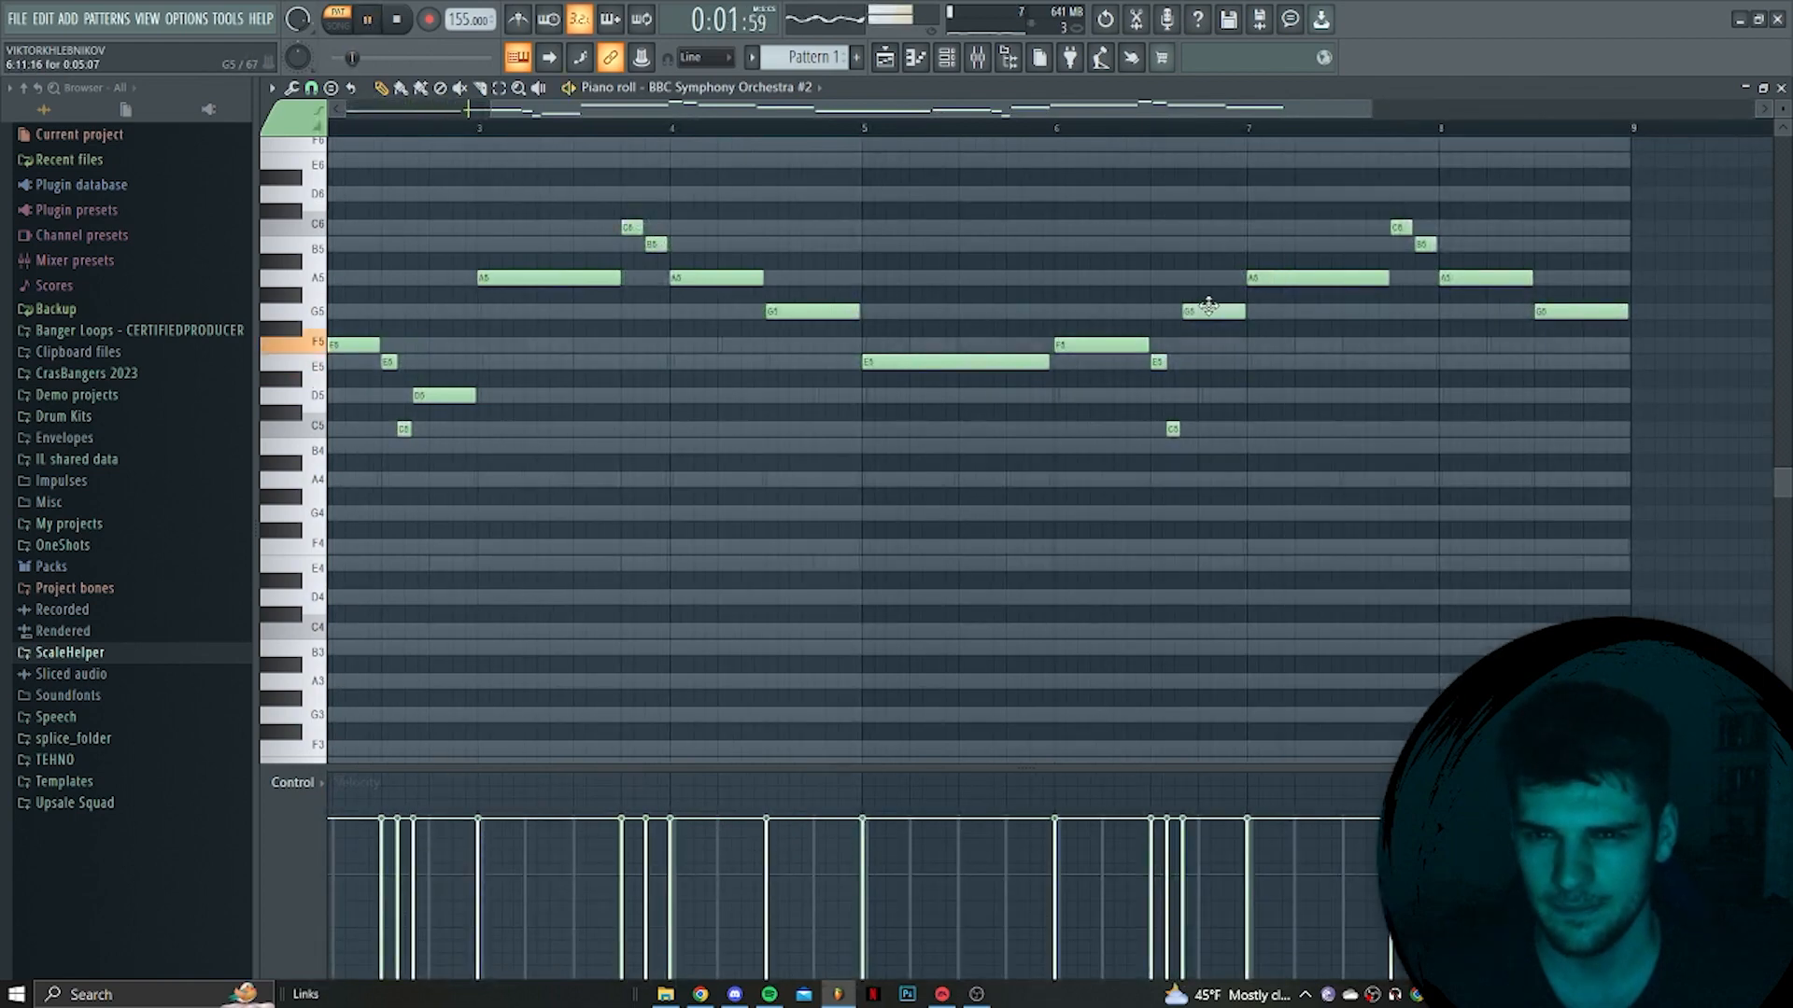
pyautogui.scroll(2, 1195, 373)
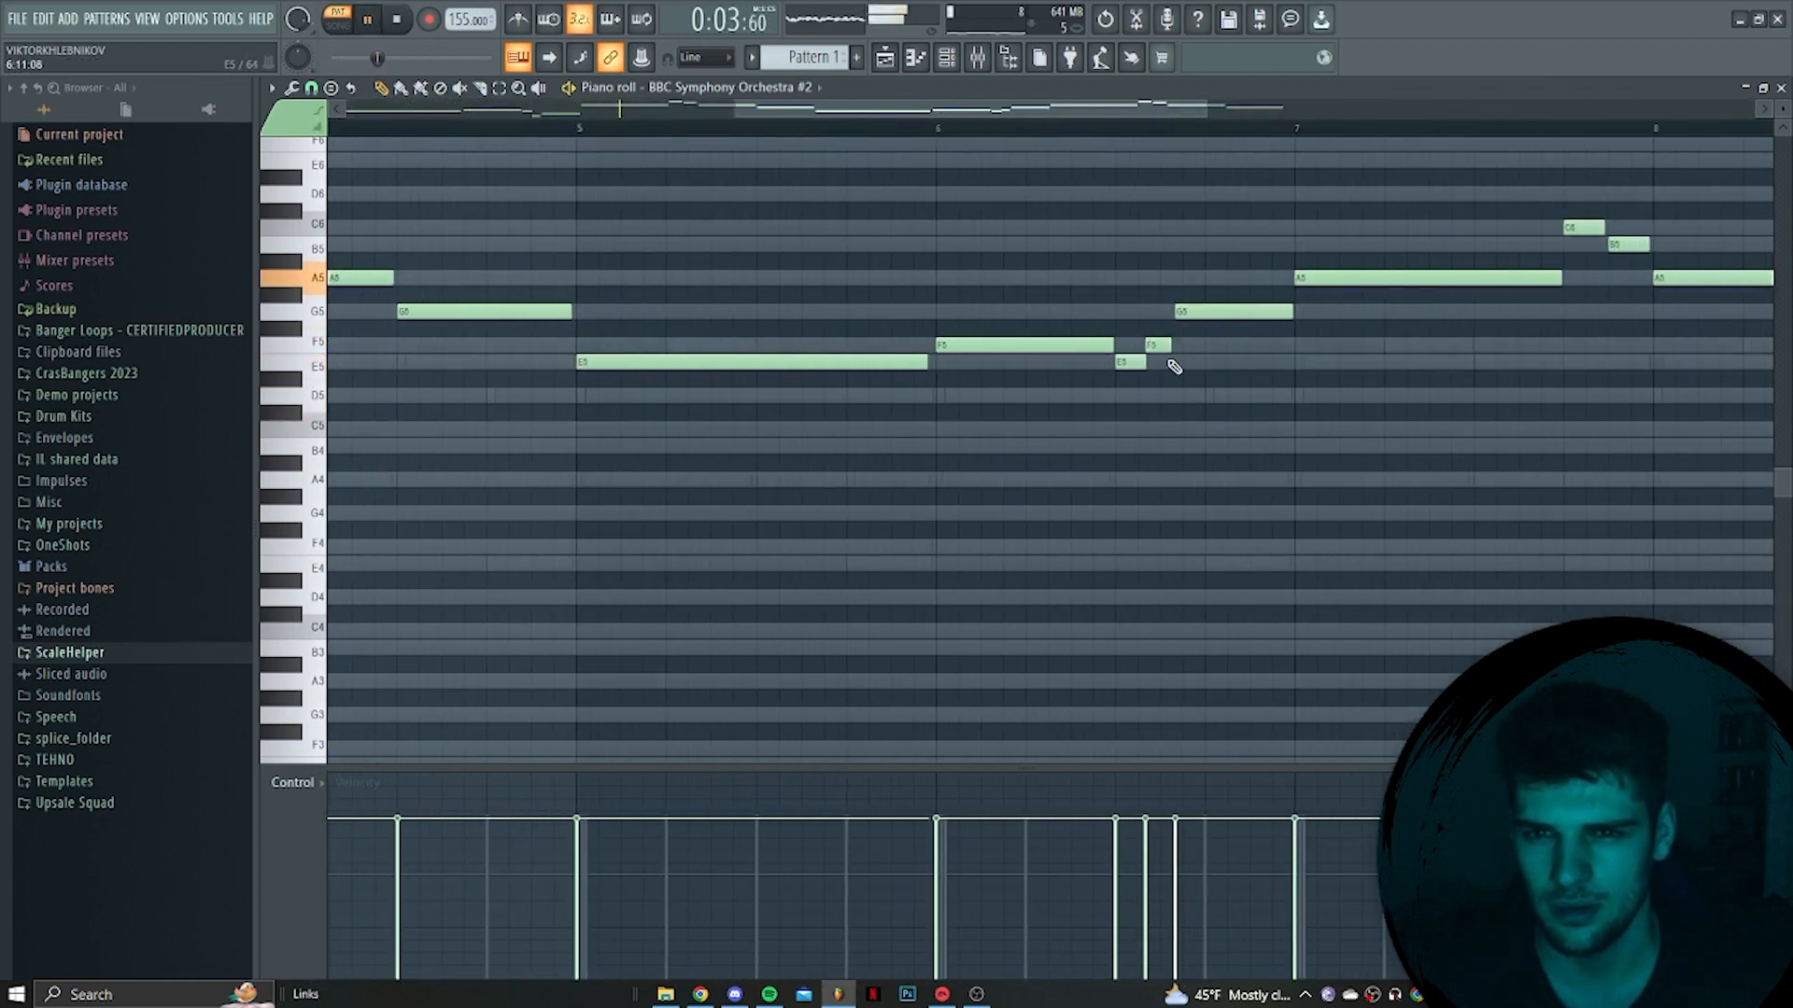
pyautogui.scroll(-4, 1168, 371)
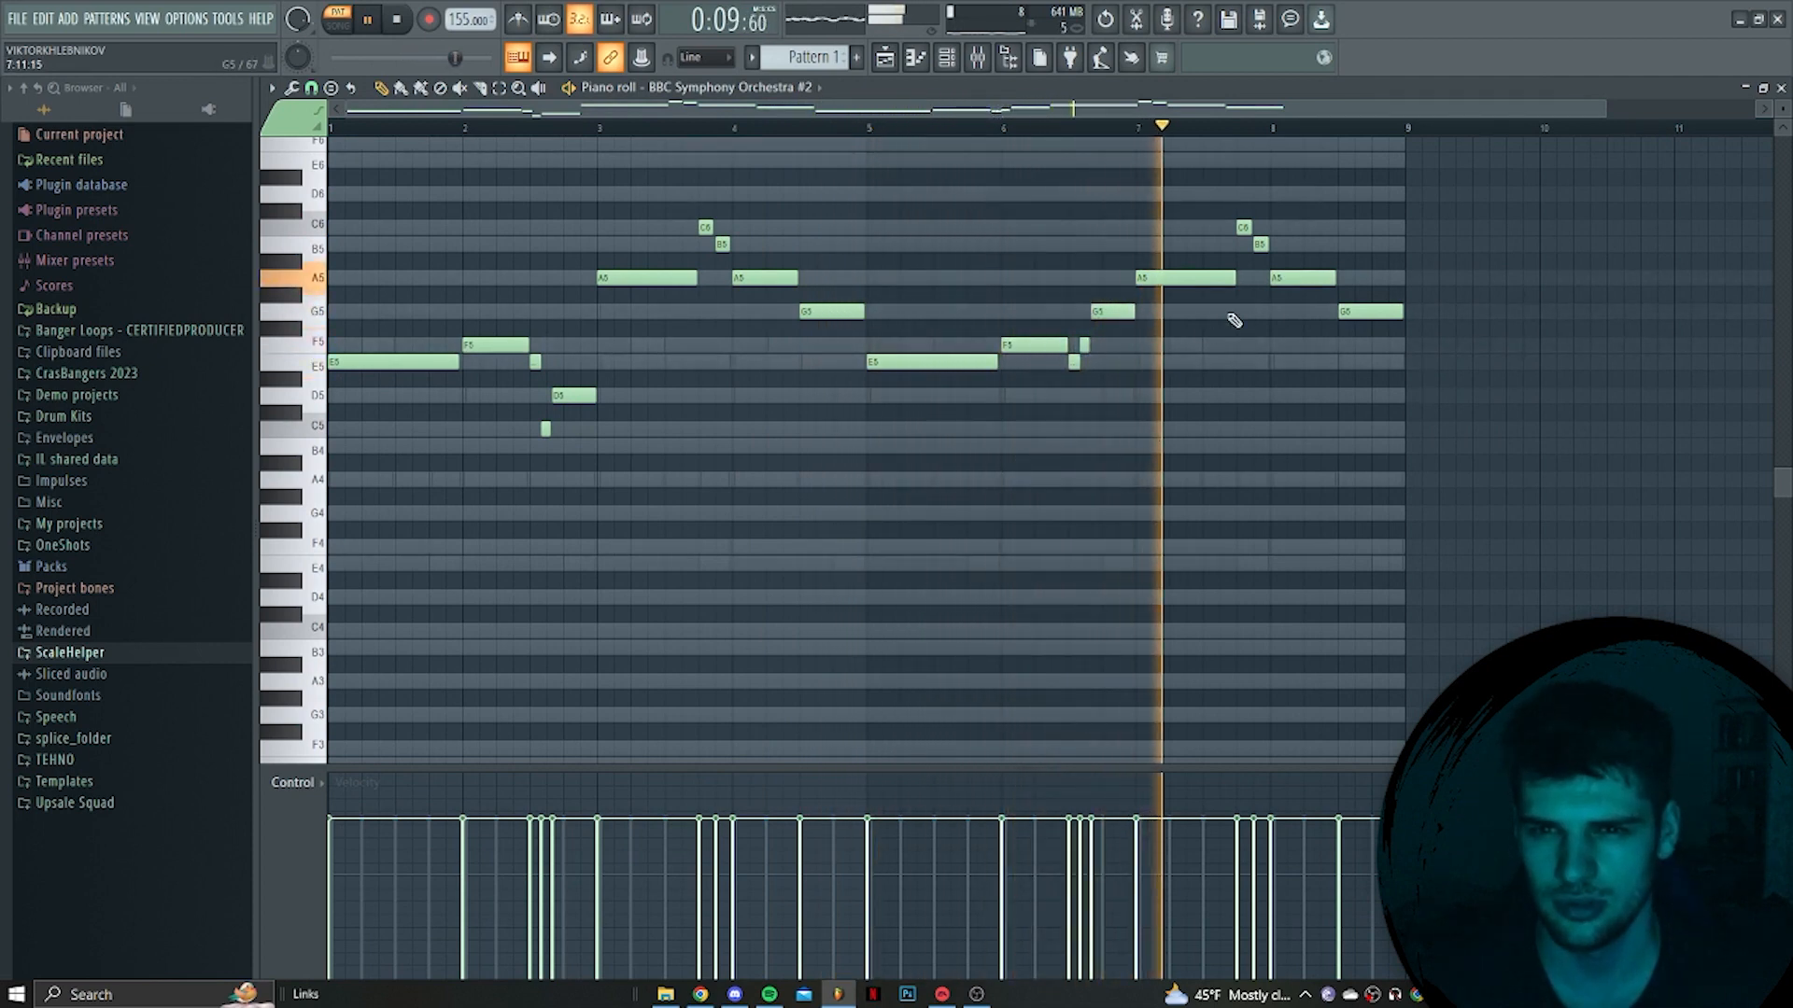
pyautogui.moveTo(1352, 313); pyautogui.dragTo(1352, 245)
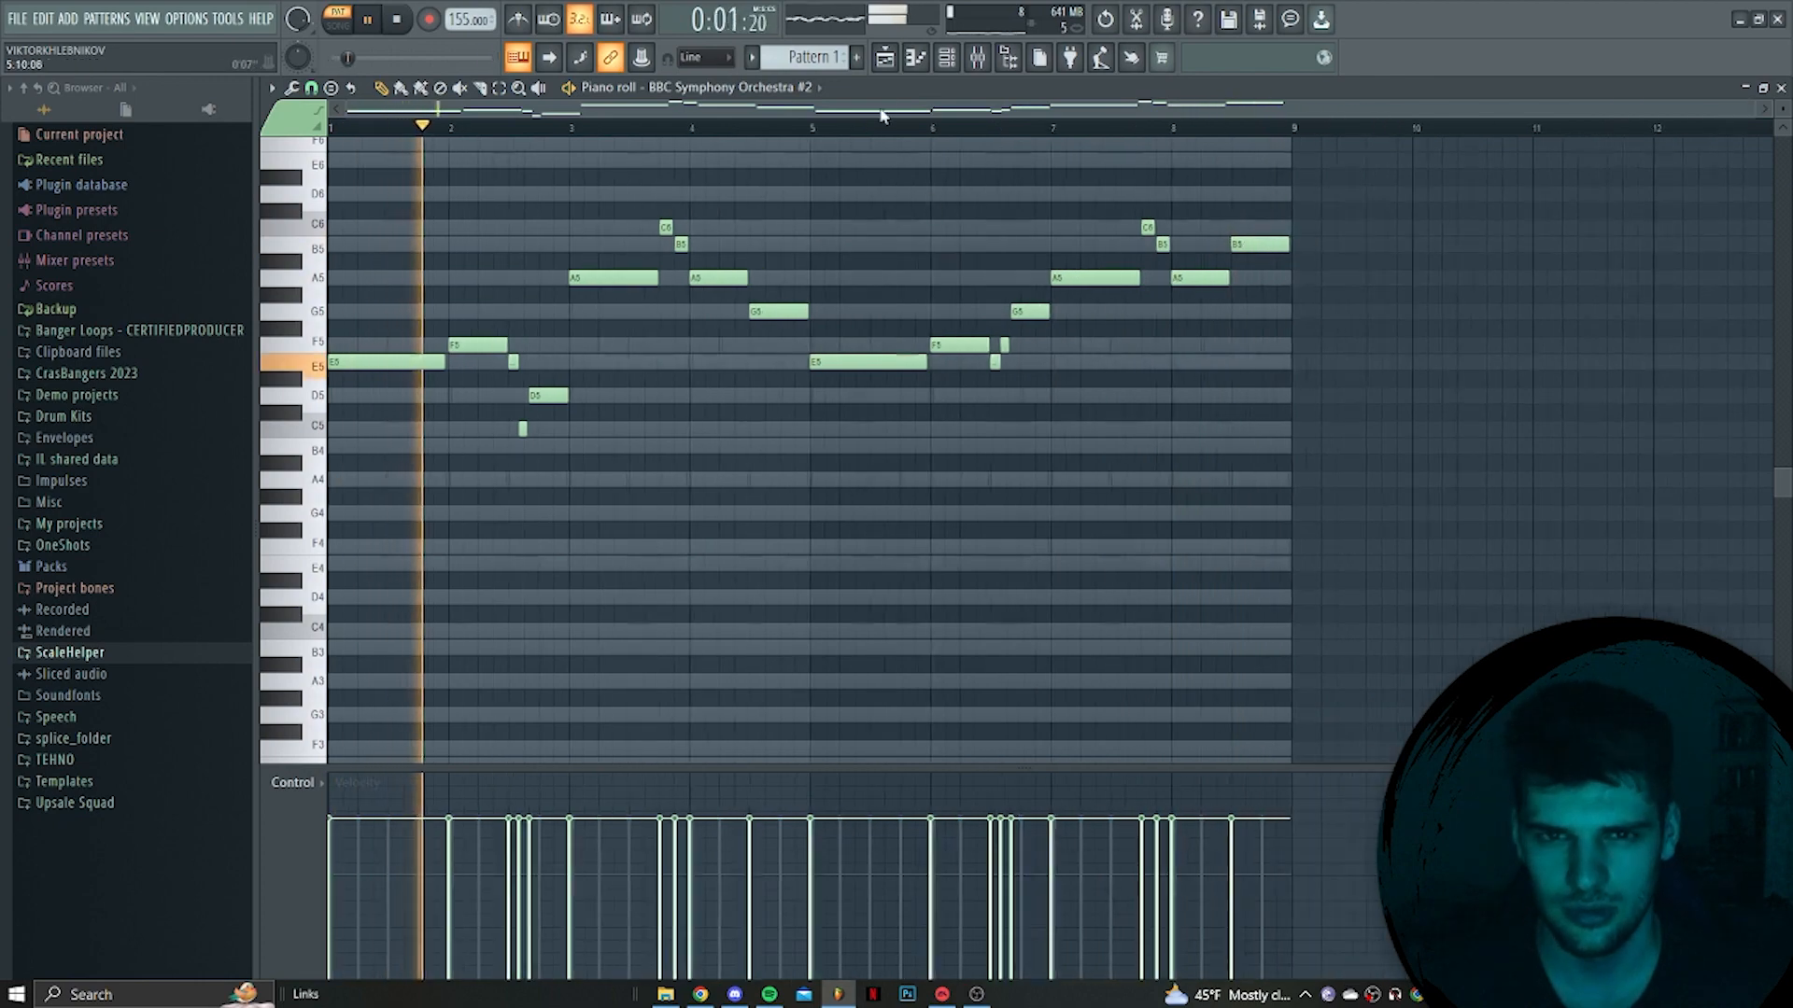
pyautogui.press('space')
# Split Pattern 1 by channel and render the LABS and both BBC Symphony Orchestra patterns as audio clips
pyautogui.click(884, 58)
pyautogui.click(753, 58)
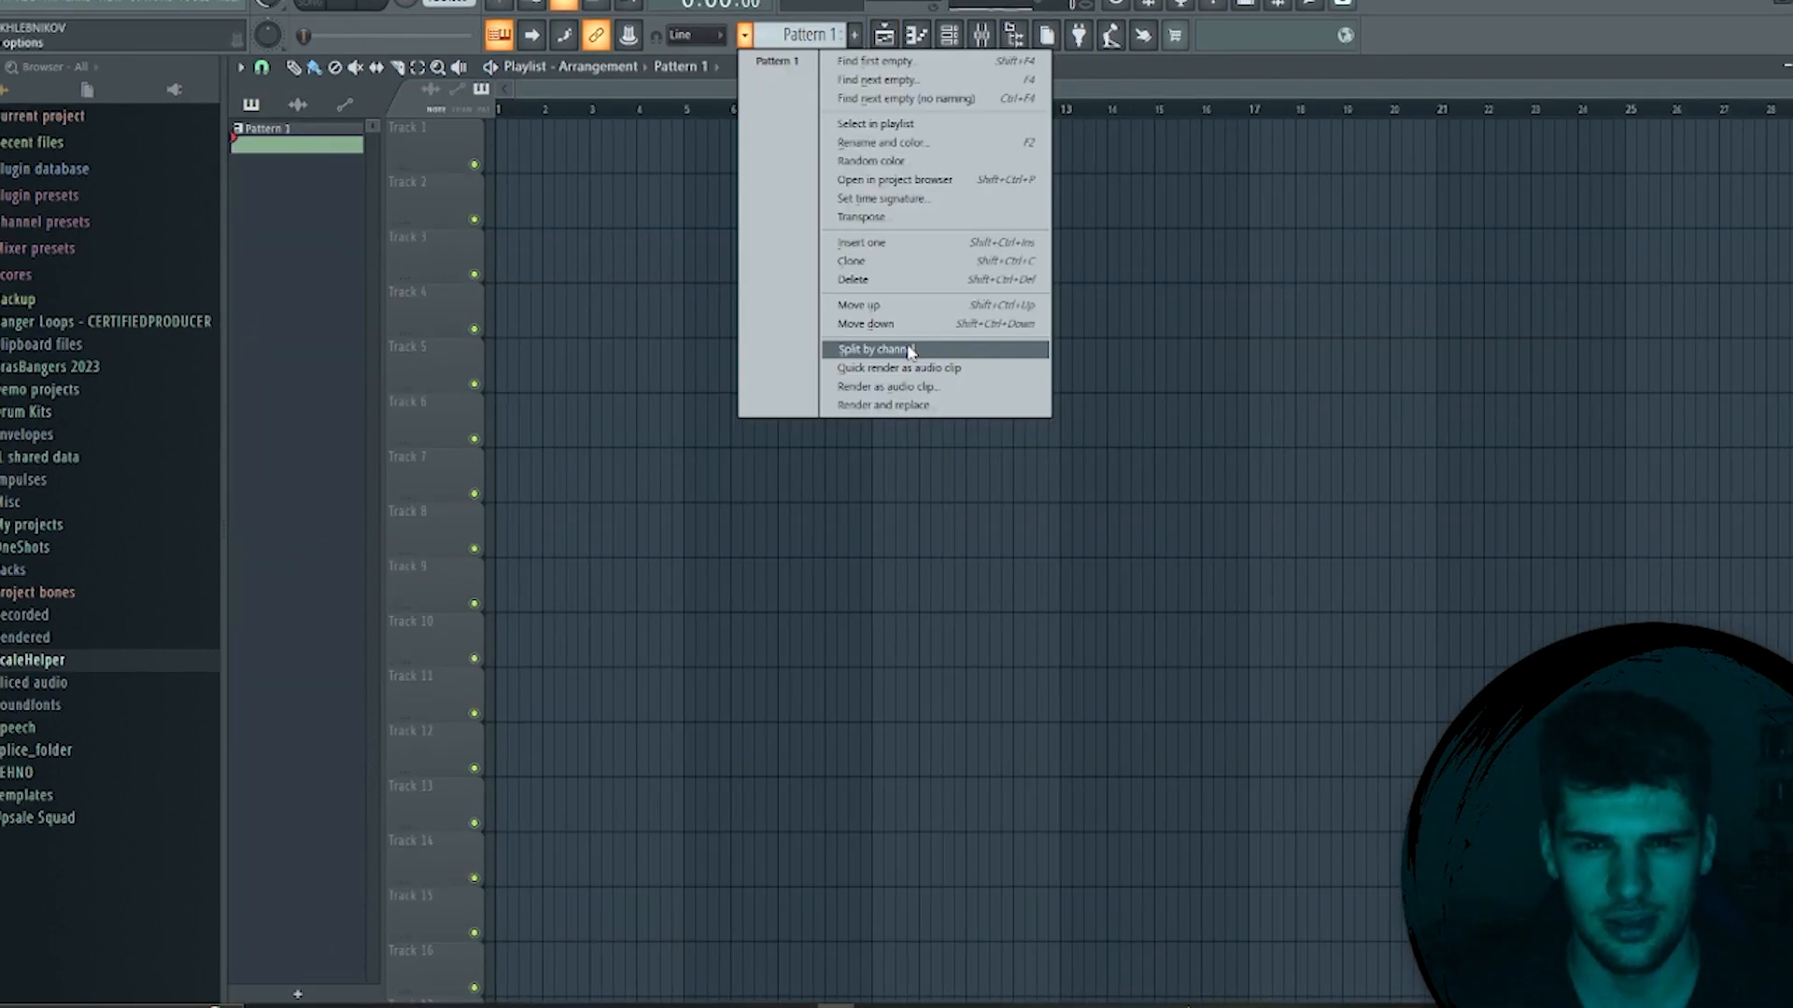
pyautogui.click(910, 351)
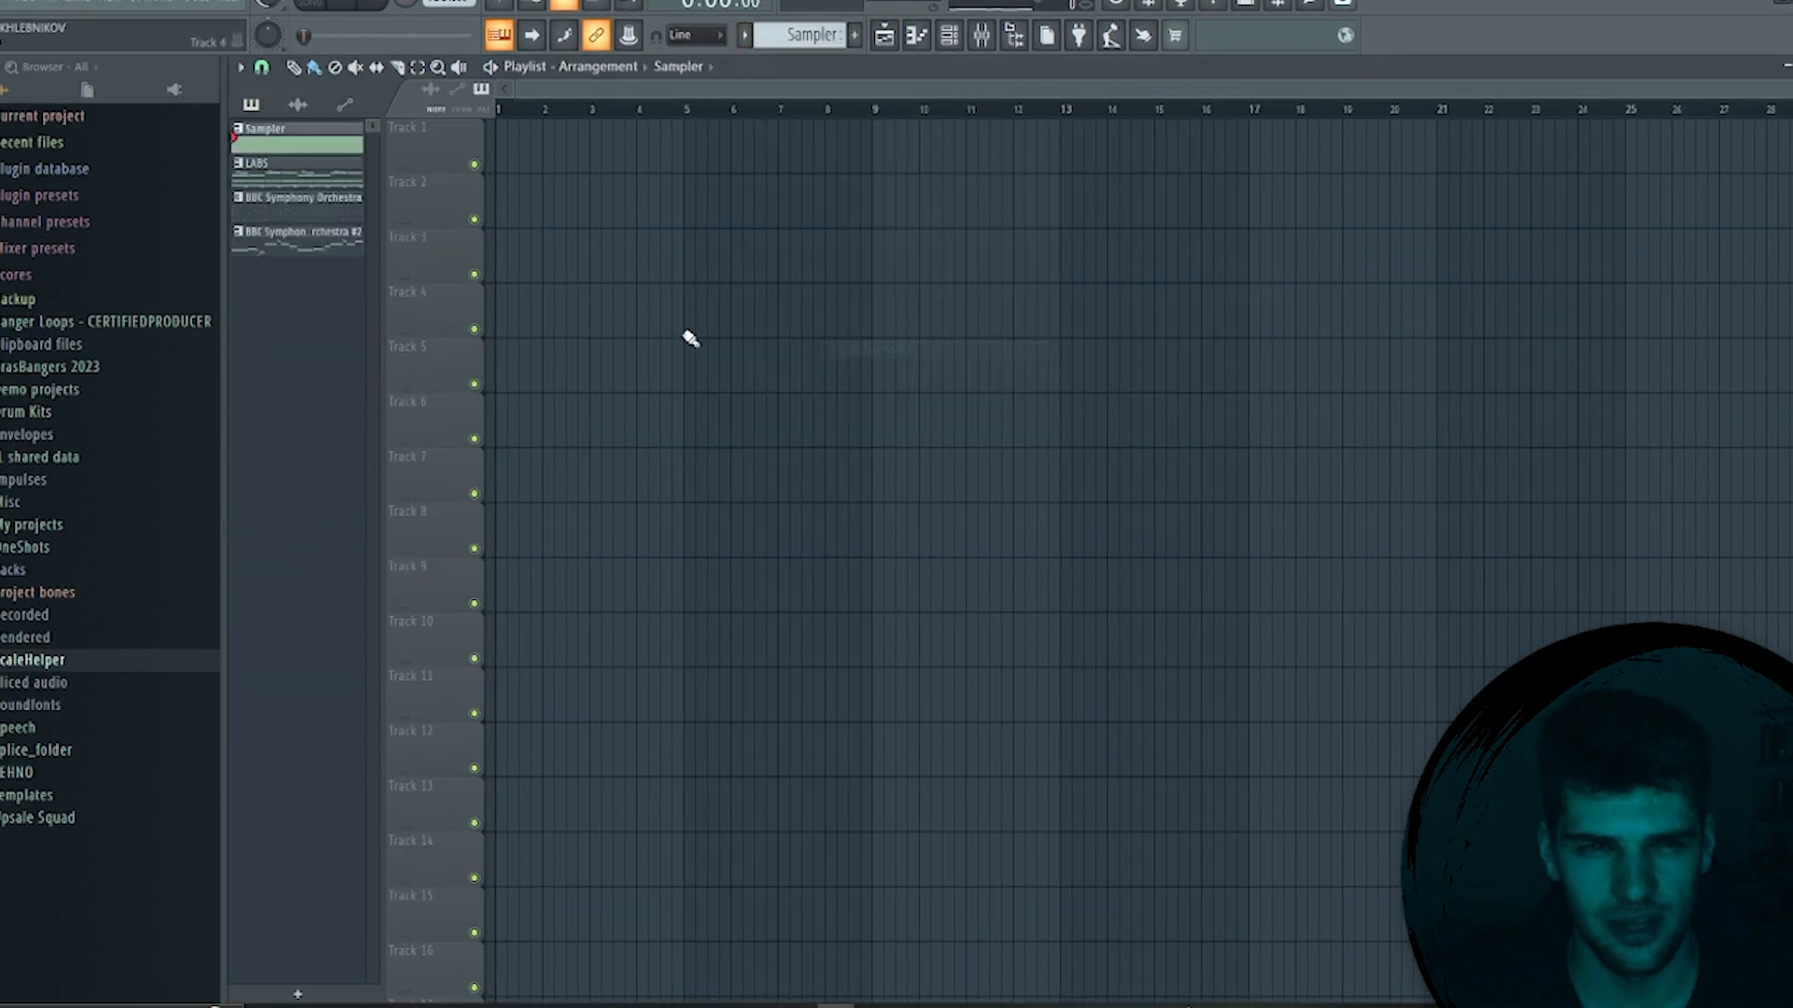
pyautogui.rightClick(283, 174)
pyautogui.click(424, 511)
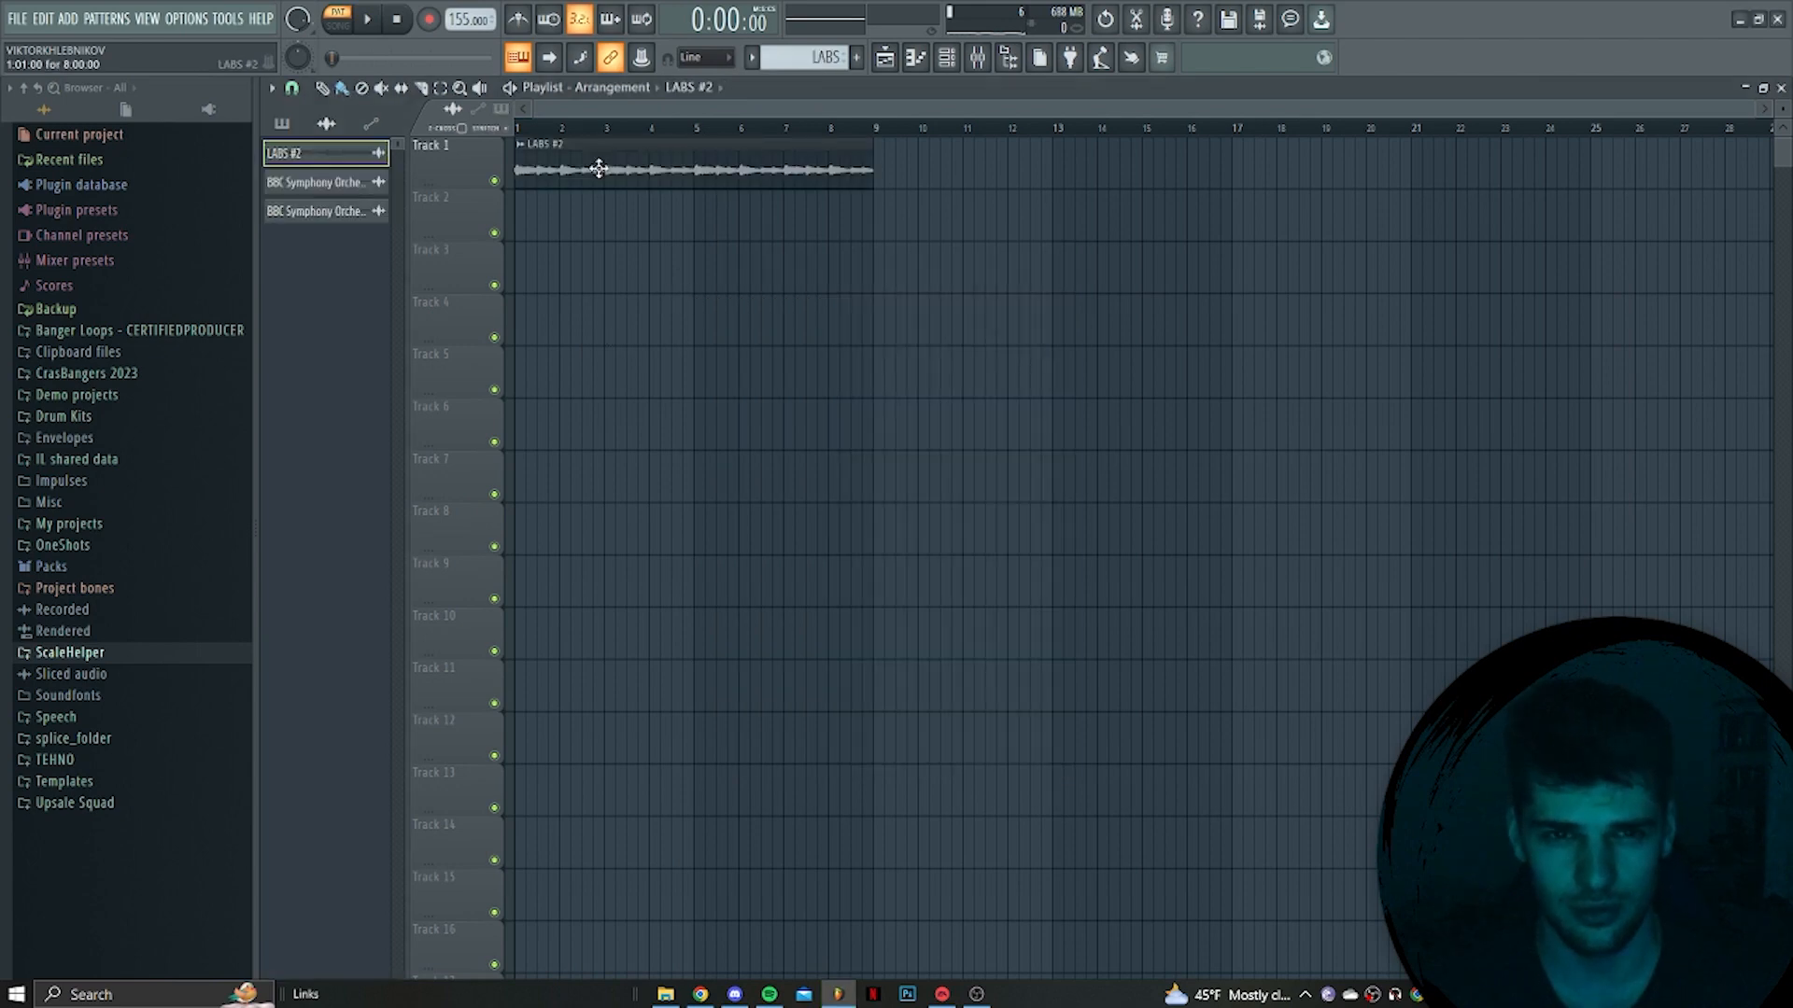
# Load the LABS #2 audio clip into Edison and resample it to a 3000 Hz sample rate
pyautogui.doubleClick(598, 168)
pyautogui.rightClick(642, 651)
pyautogui.click(742, 727)
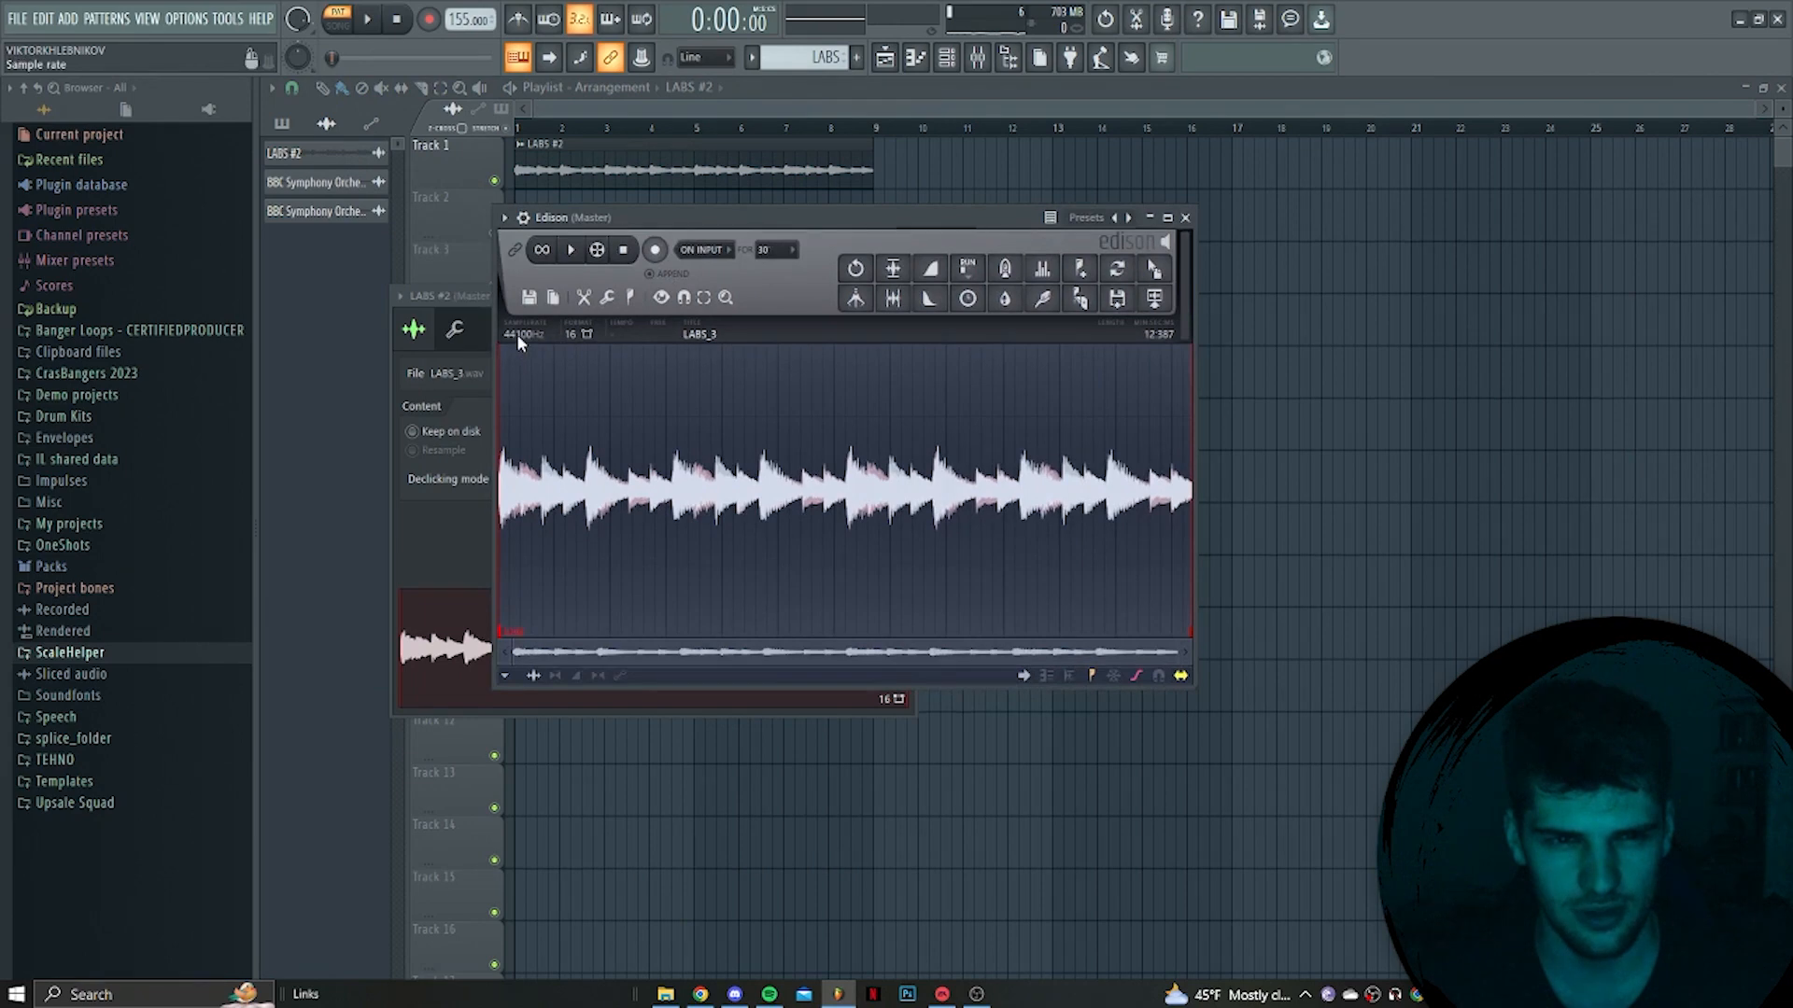
pyautogui.click(517, 333)
pyautogui.write('3000')
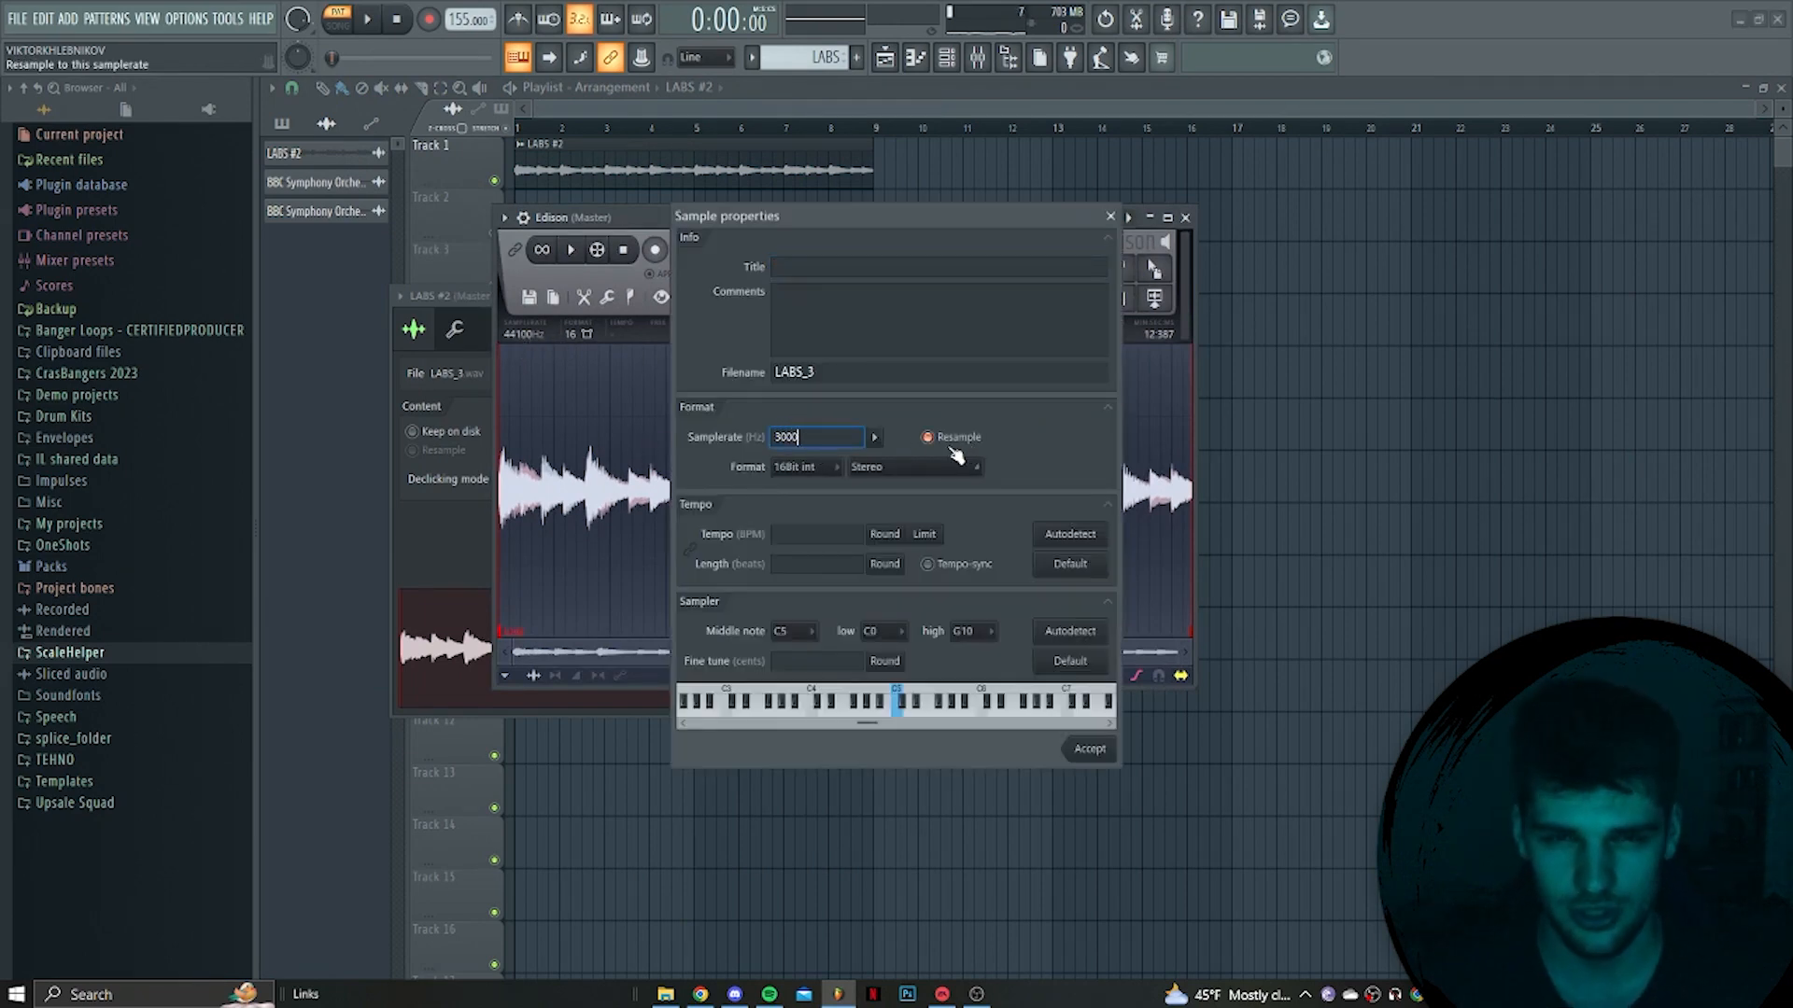
pyautogui.click(1092, 754)
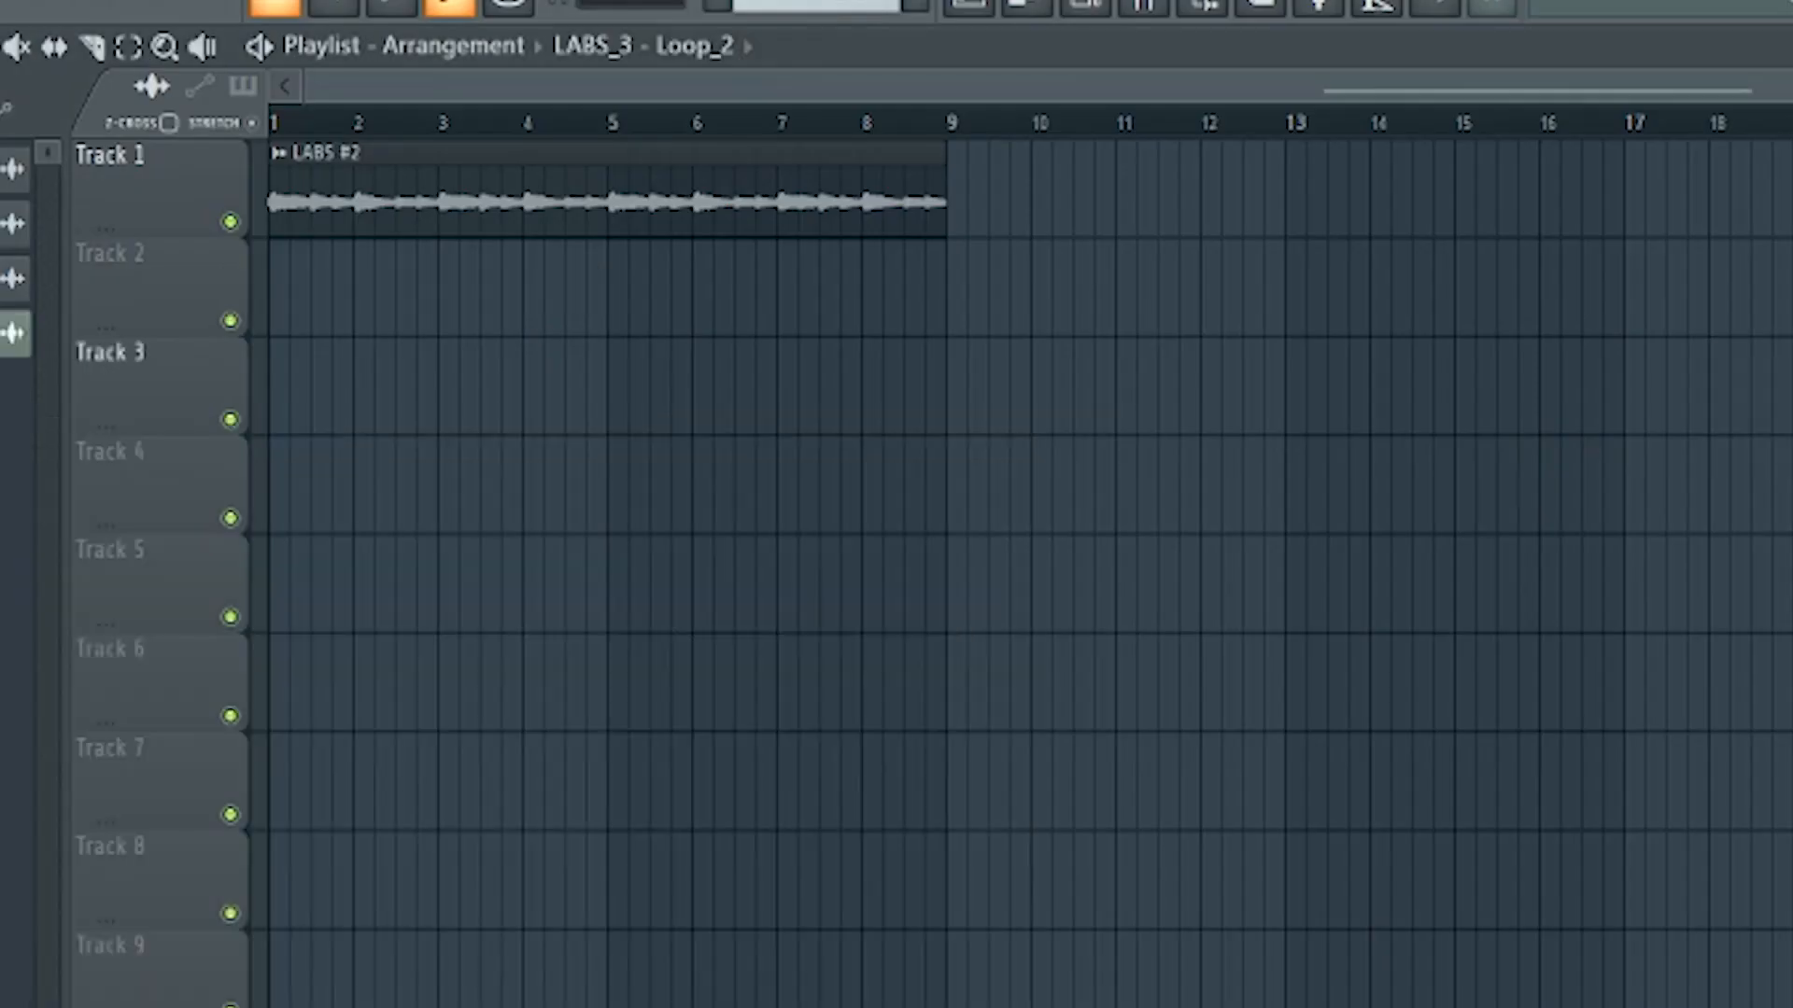
# Replace LABS #2 on Track 1 with the resampled LABS_3 - Loop_2, and place BBC Symphony Orchestra #3 and #4 on Tracks 2 and 3
pyautogui.moveTo(1788, 383); pyautogui.dragTo(404, 169)
pyautogui.rightClick(478, 221)
pyautogui.moveTo(13, 224); pyautogui.dragTo(588, 372)
pyautogui.moveTo(602, 364); pyautogui.dragTo(364, 245)
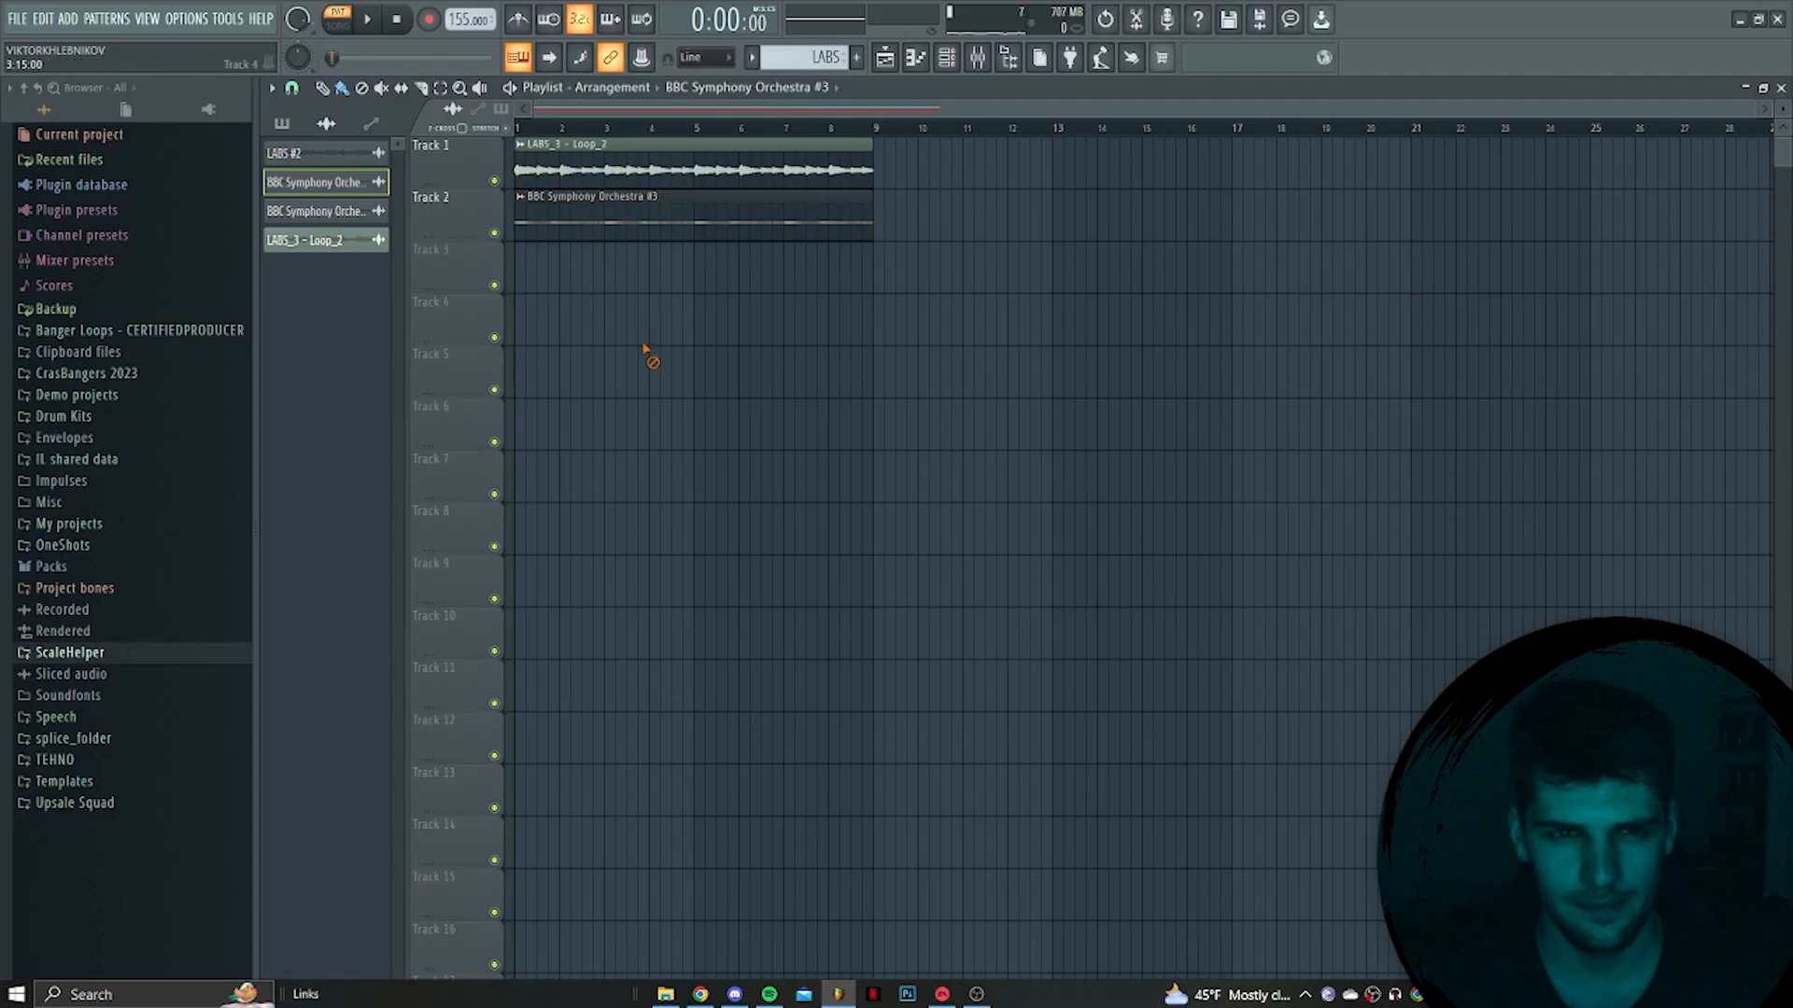
pyautogui.scroll(5, 579, 242)
pyautogui.doubleClick(603, 217)
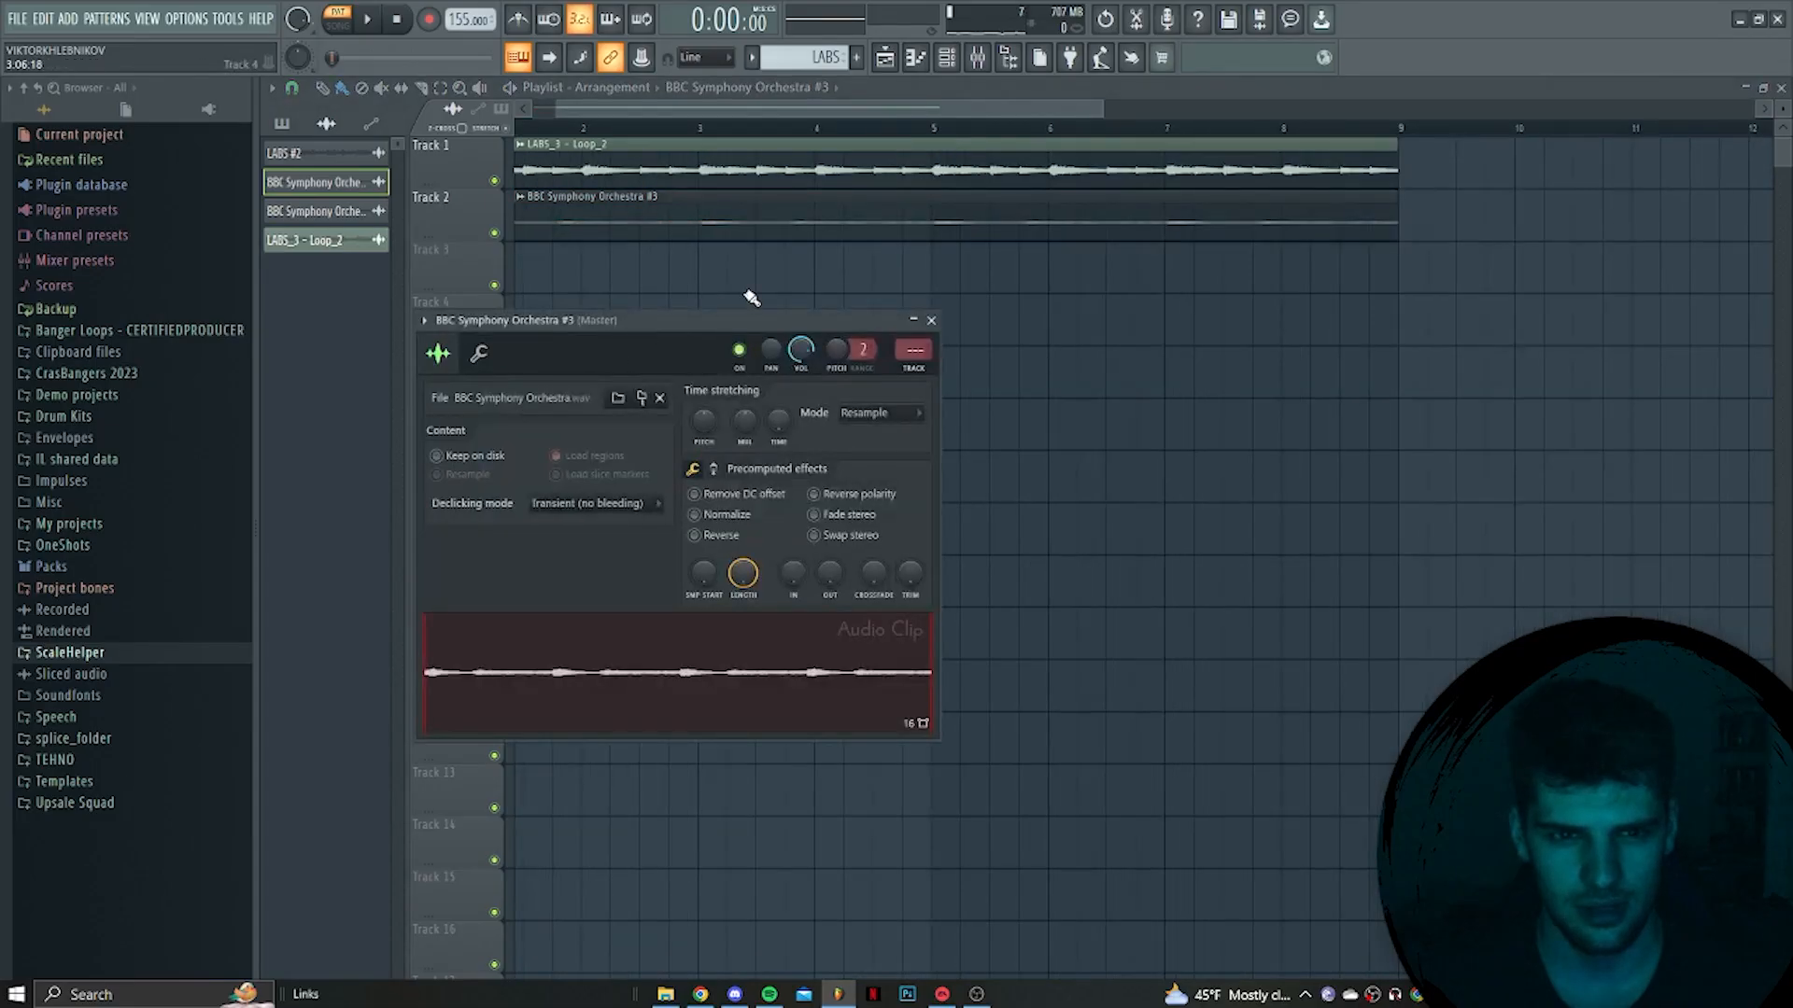
pyautogui.press('Escape')
pyautogui.scroll(-5, 652, 405)
pyautogui.moveTo(342, 243); pyautogui.dragTo(474, 267)
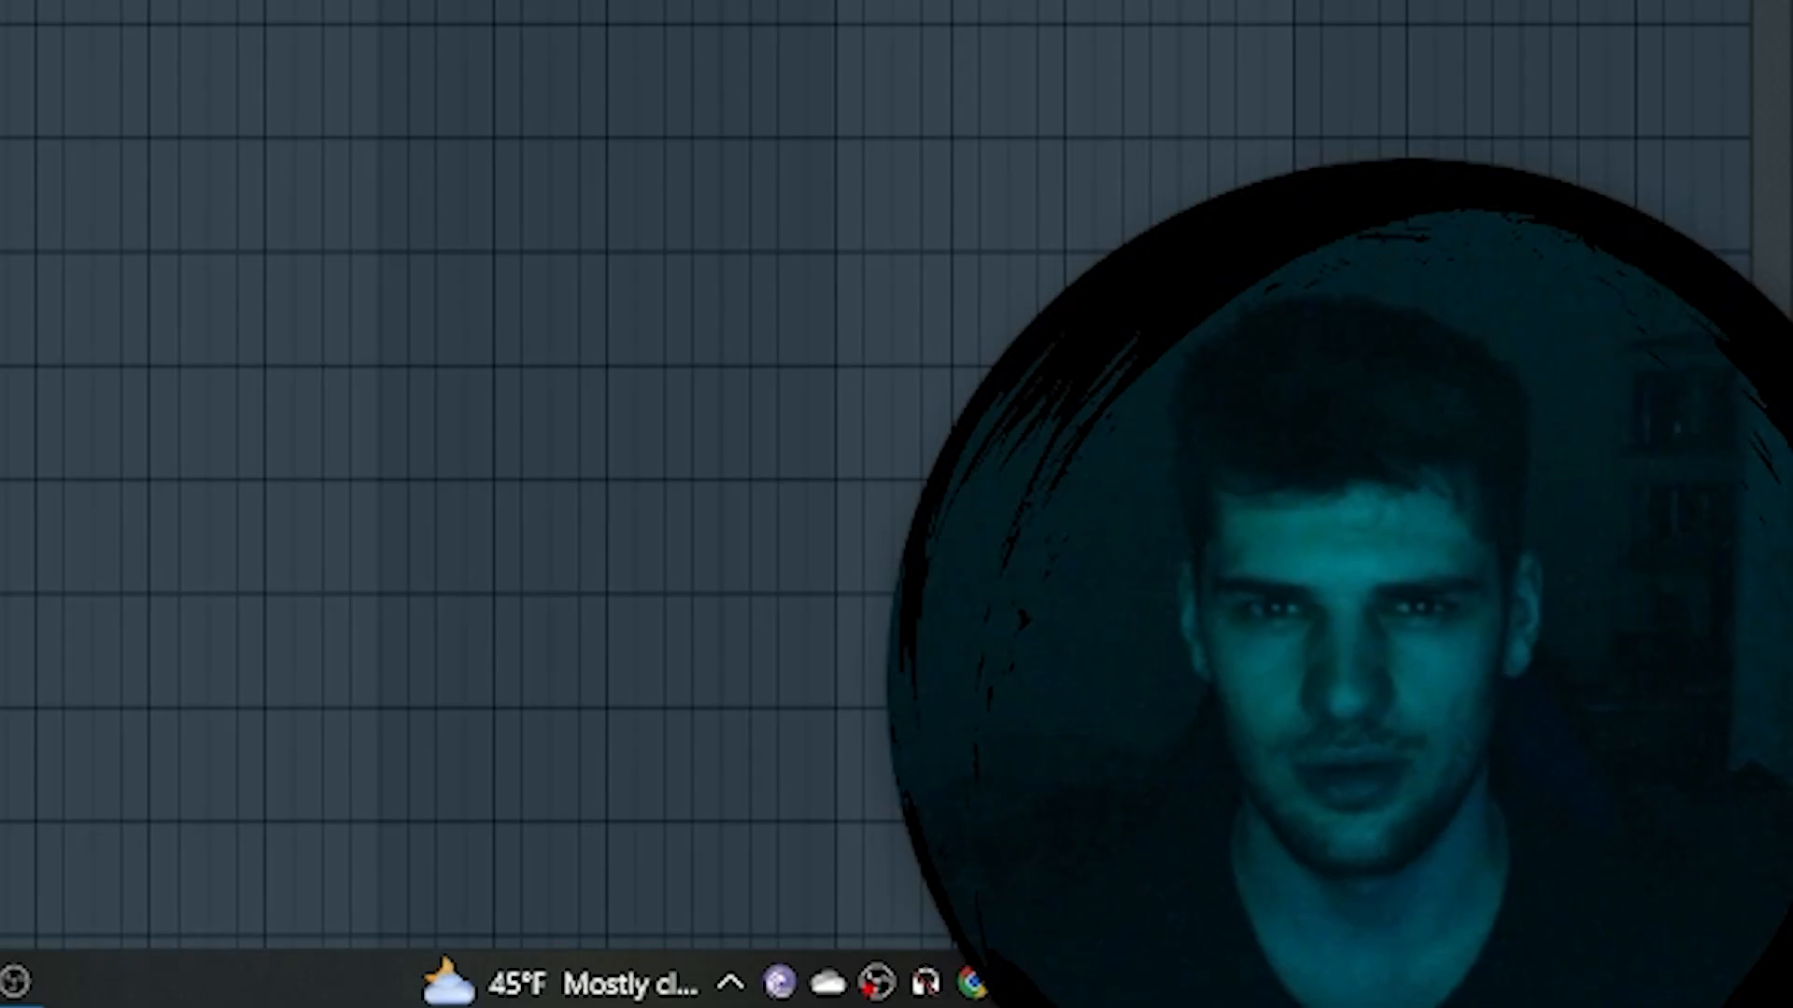
# Route the BBC Symphony Orchestra #4 audio clip to mixer track 2
pyautogui.press('F9')
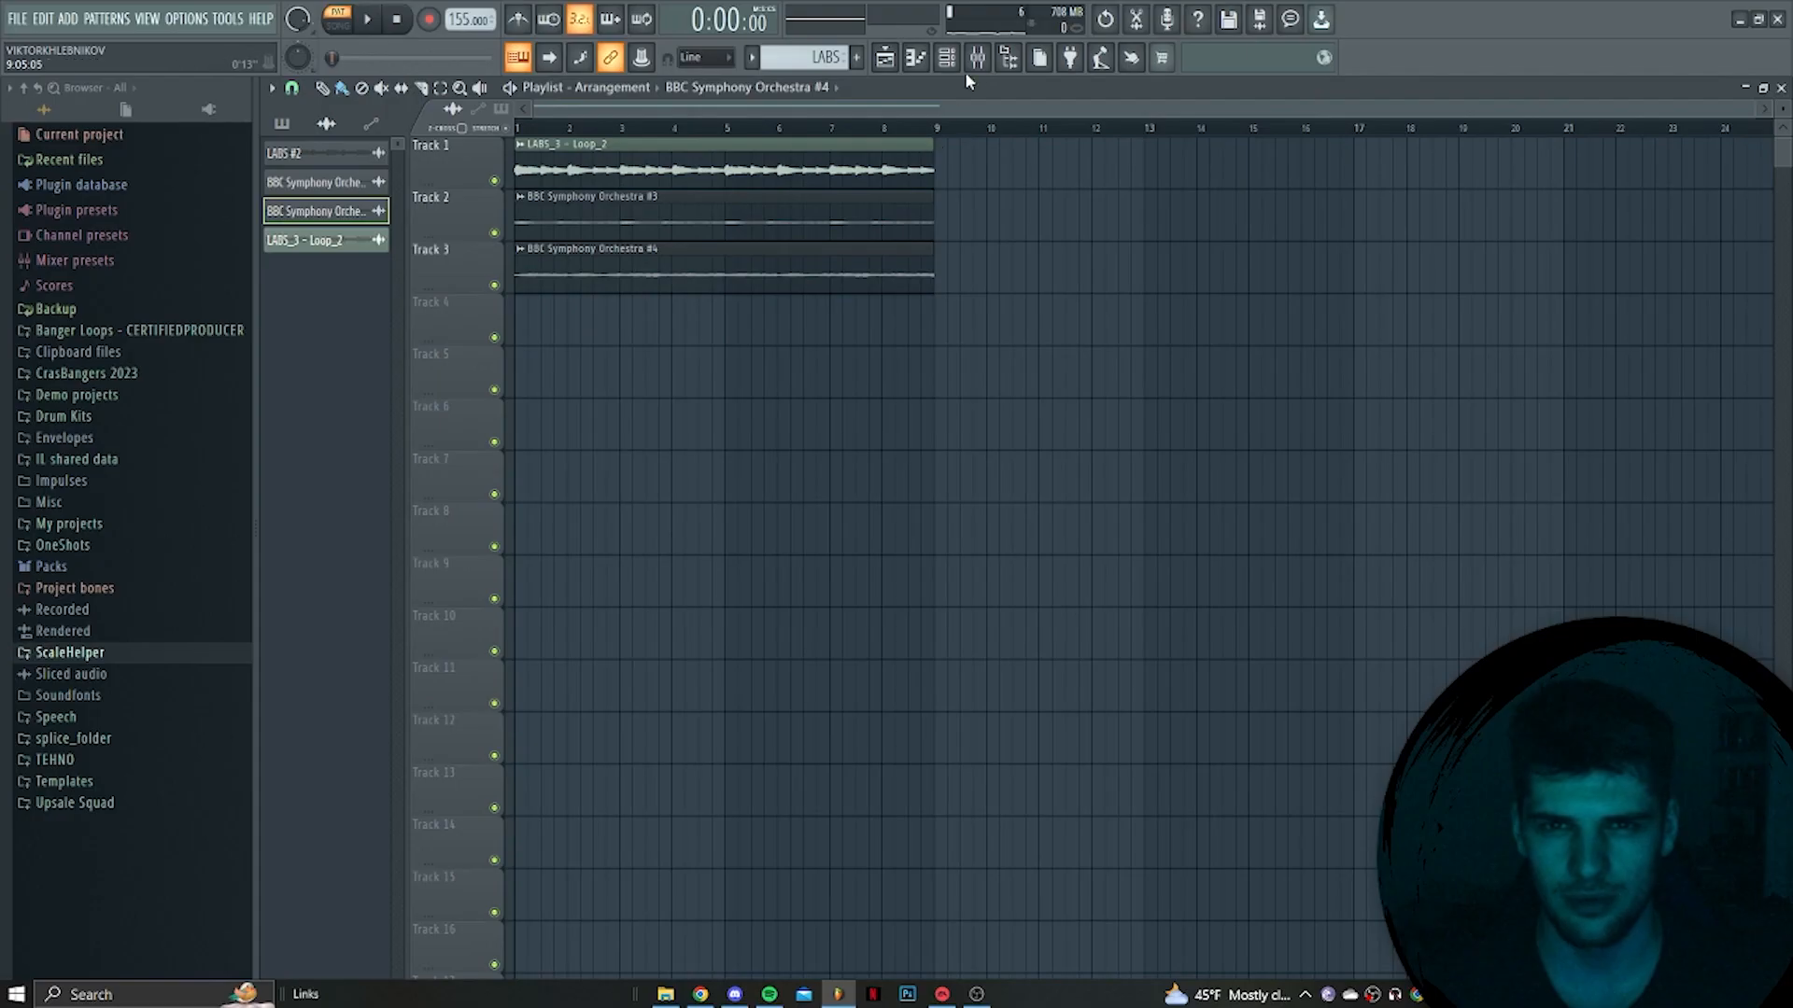
pyautogui.press('F9')
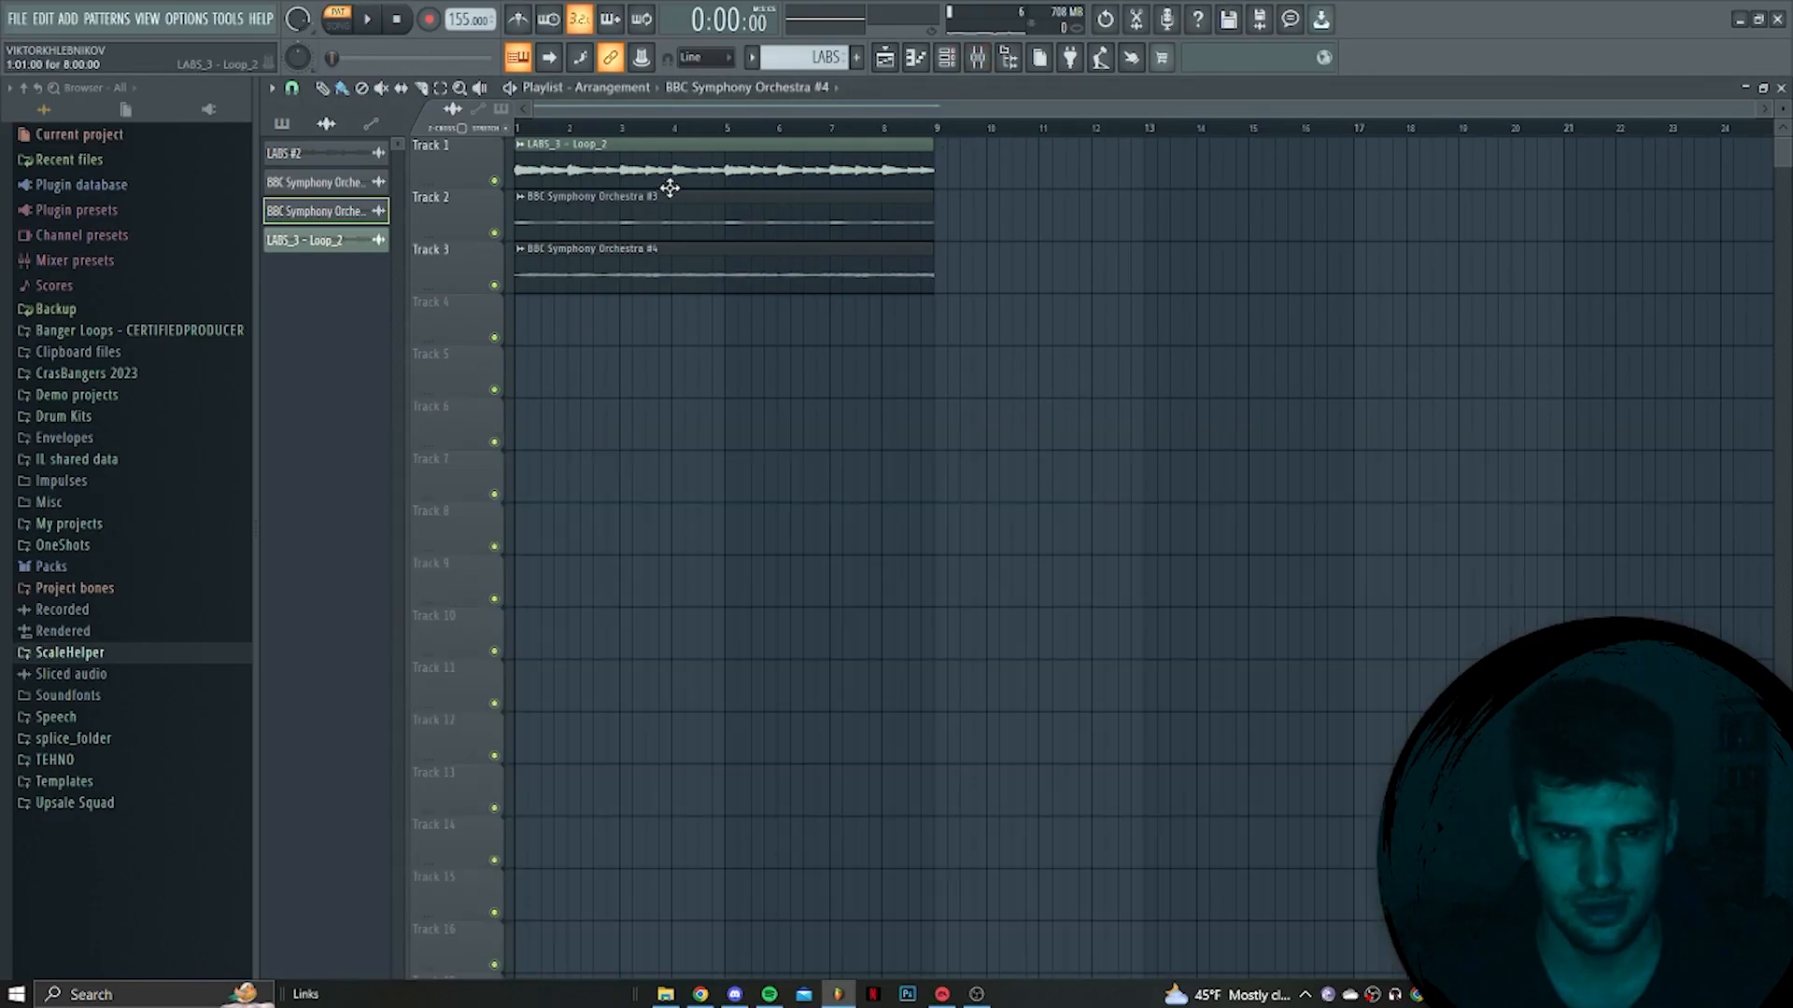
pyautogui.doubleClick(729, 240)
pyautogui.moveTo(913, 353); pyautogui.dragTo(913, 342)
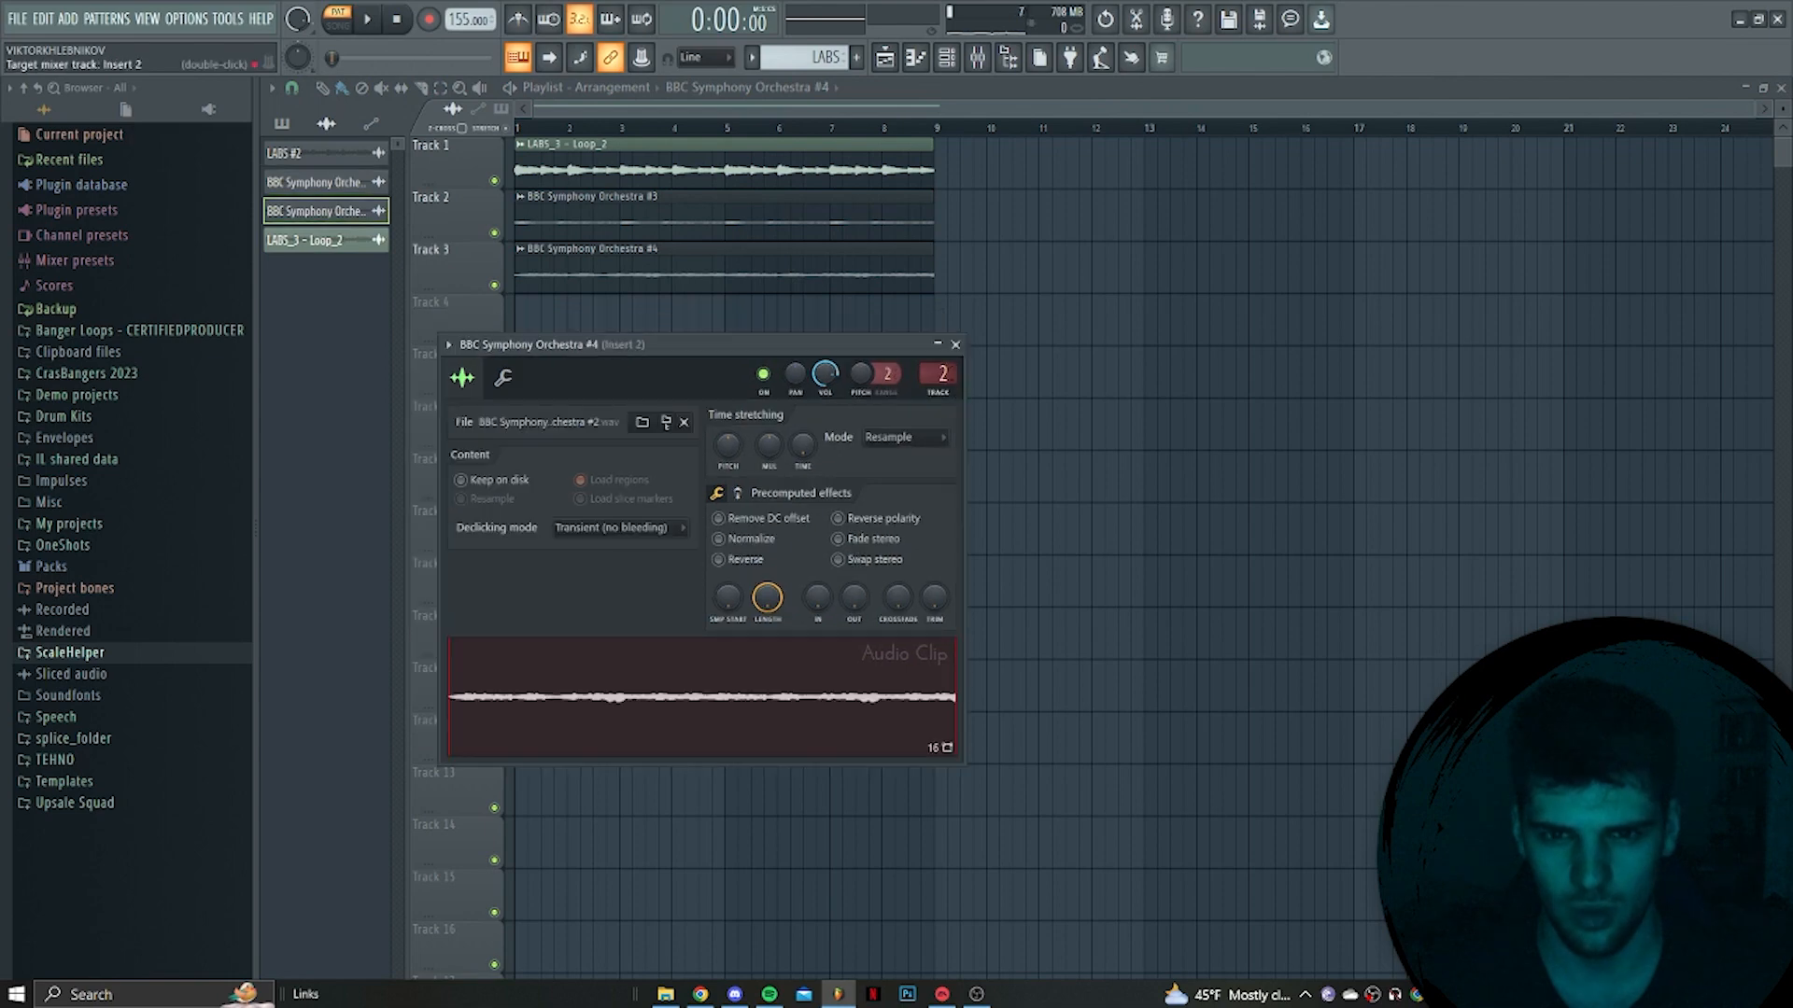
pyautogui.click(955, 344)
# Load Effectrix in the first effect slot of mixer Insert 2
pyautogui.click(977, 58)
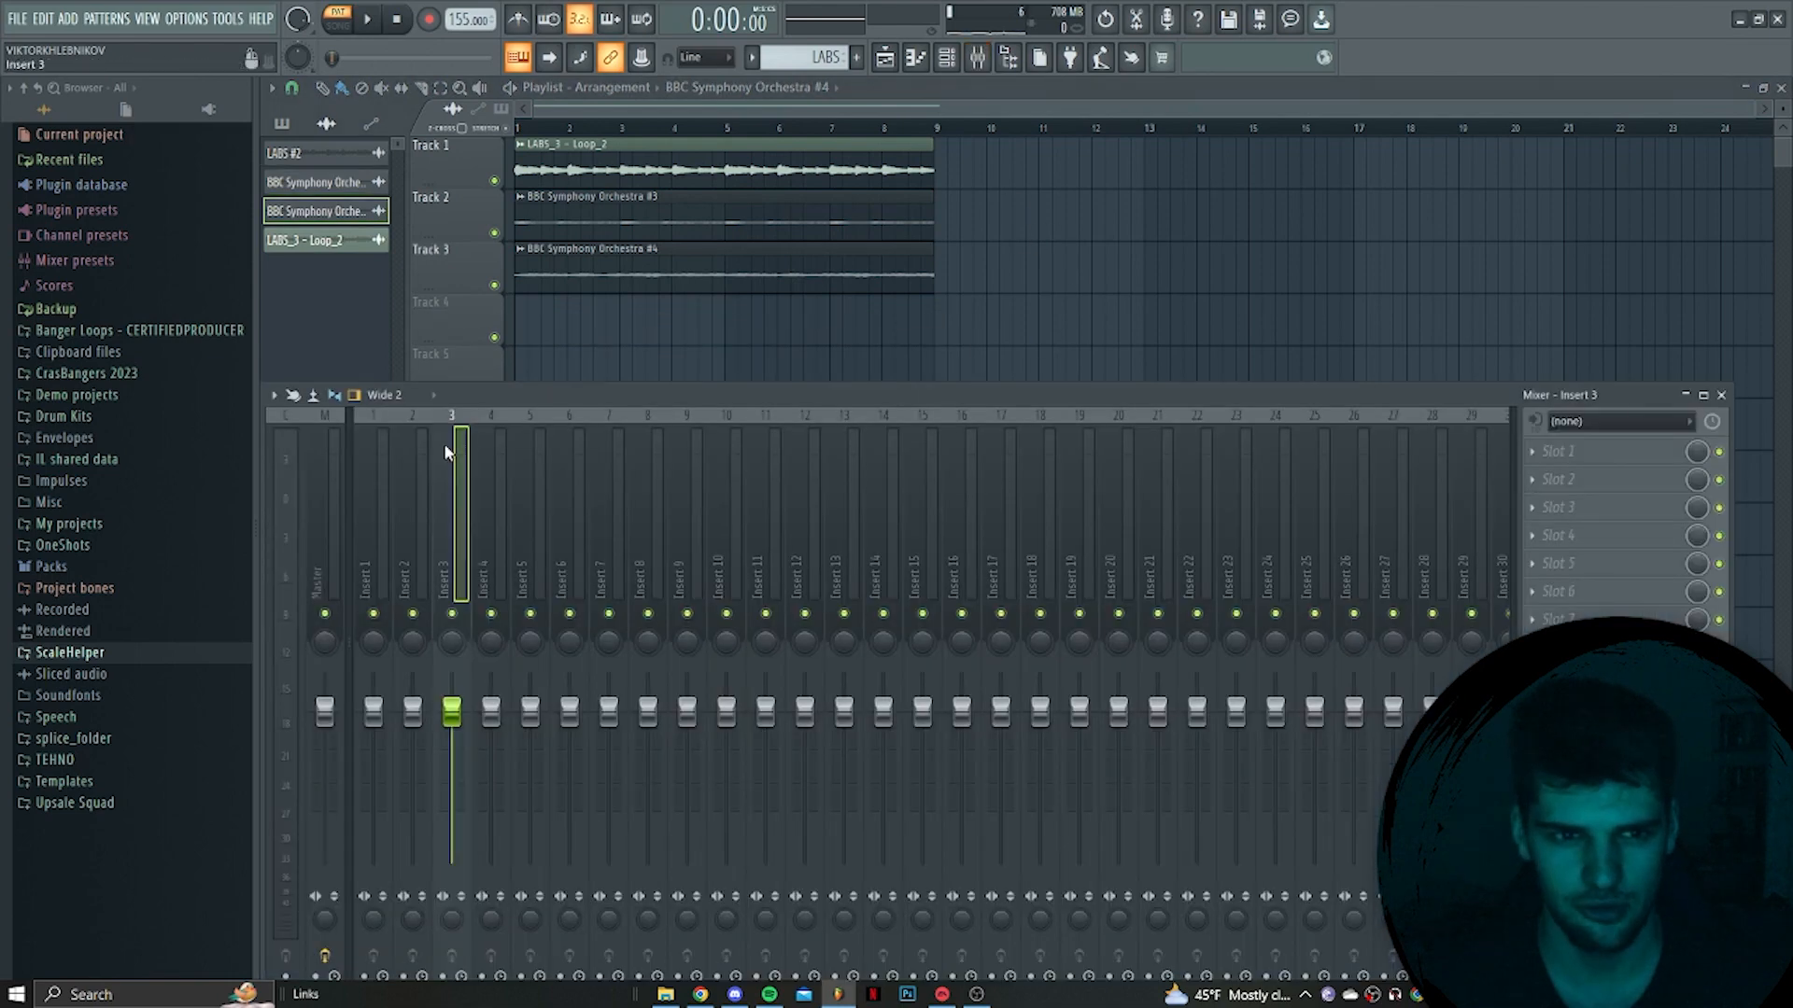
pyautogui.click(1620, 467)
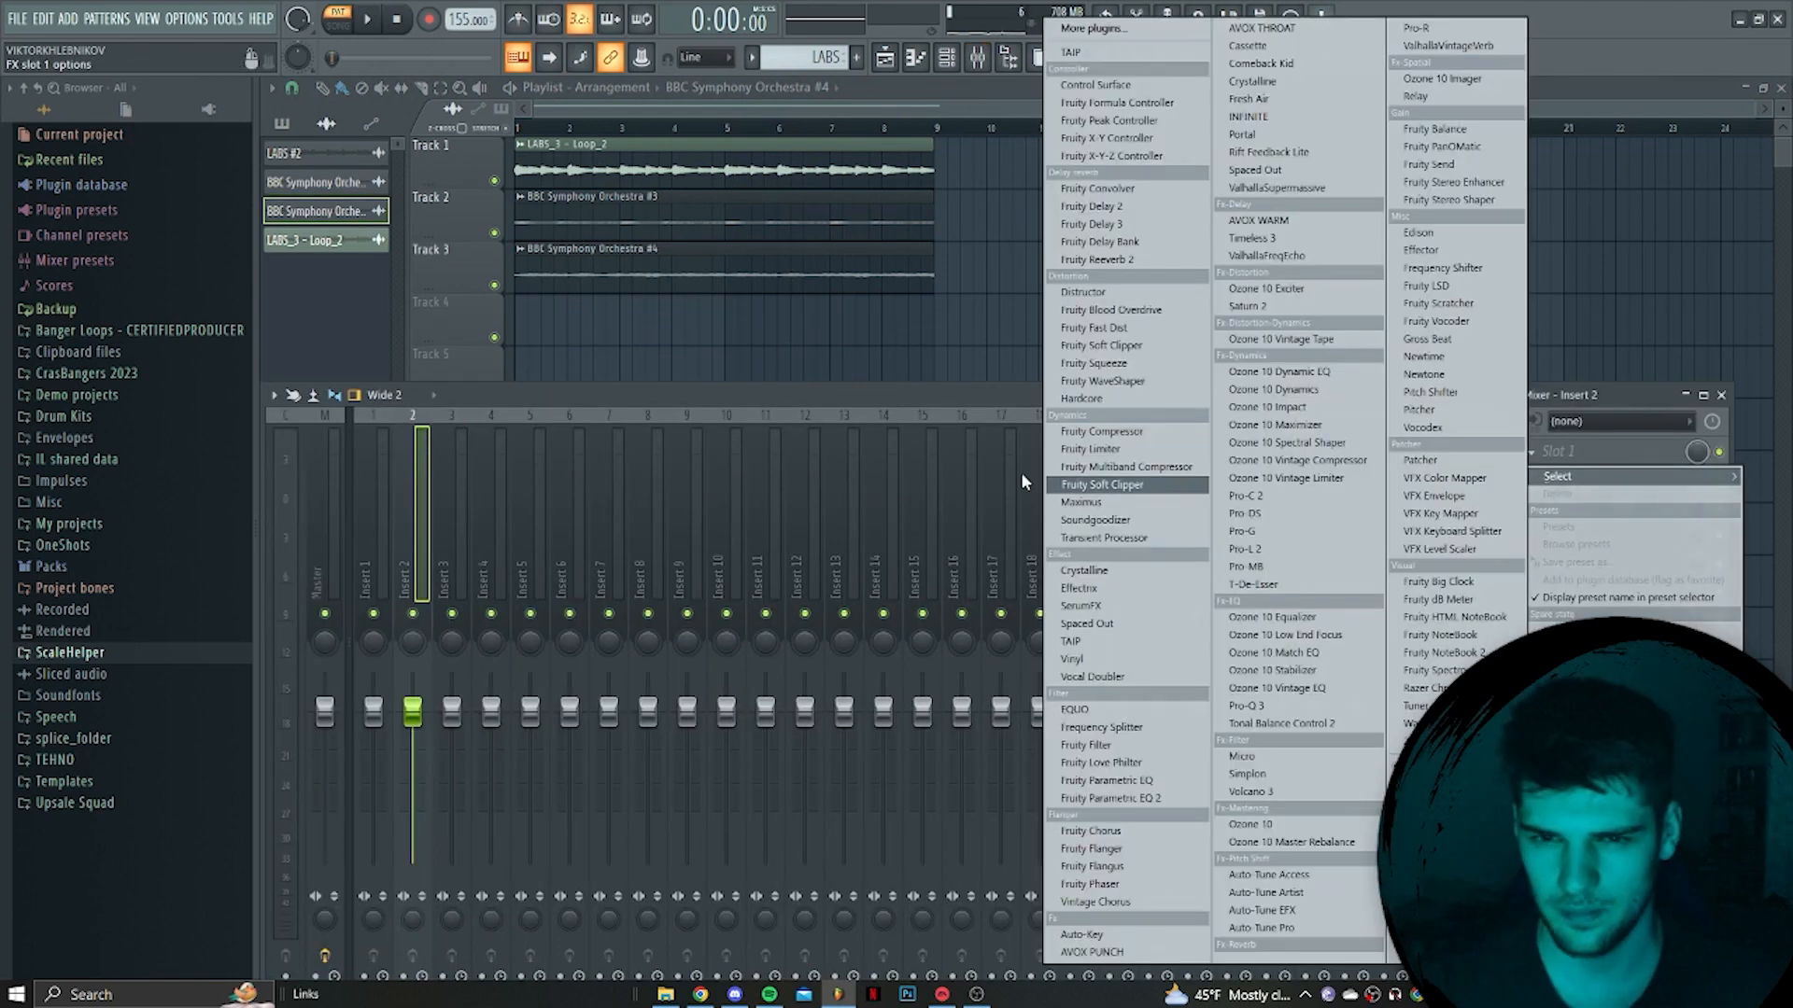
pyautogui.click(1079, 589)
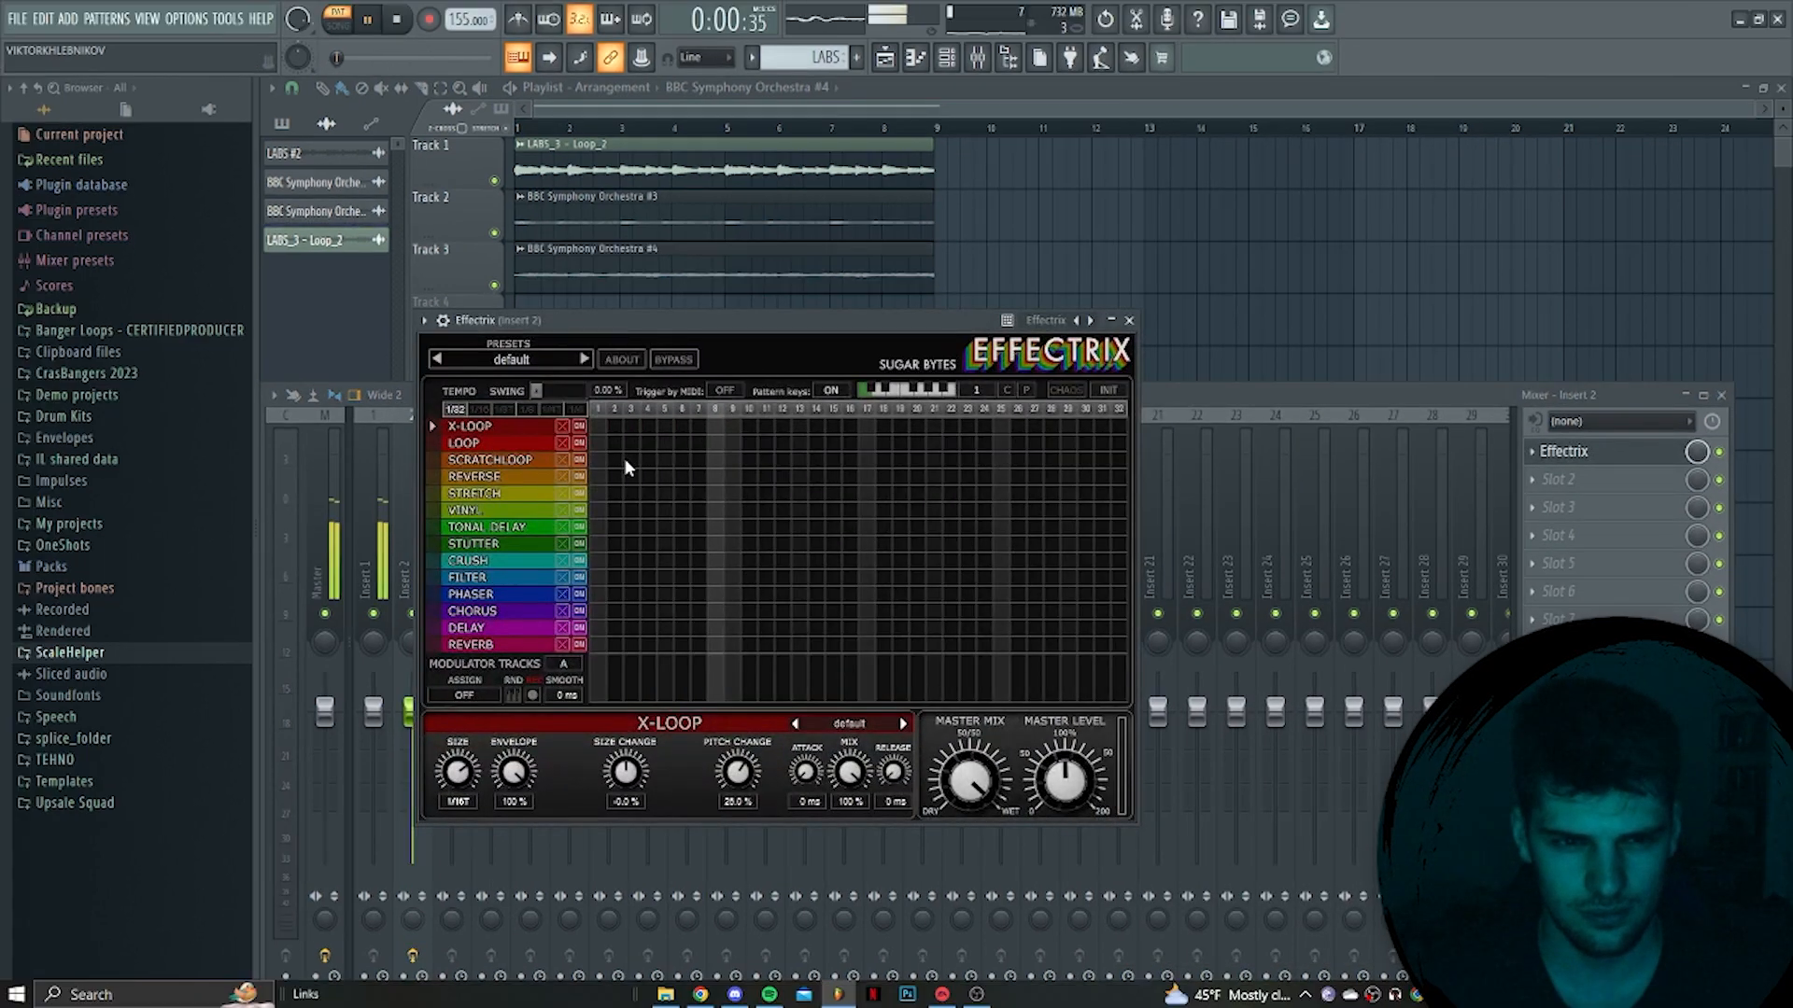
pyautogui.press('space')
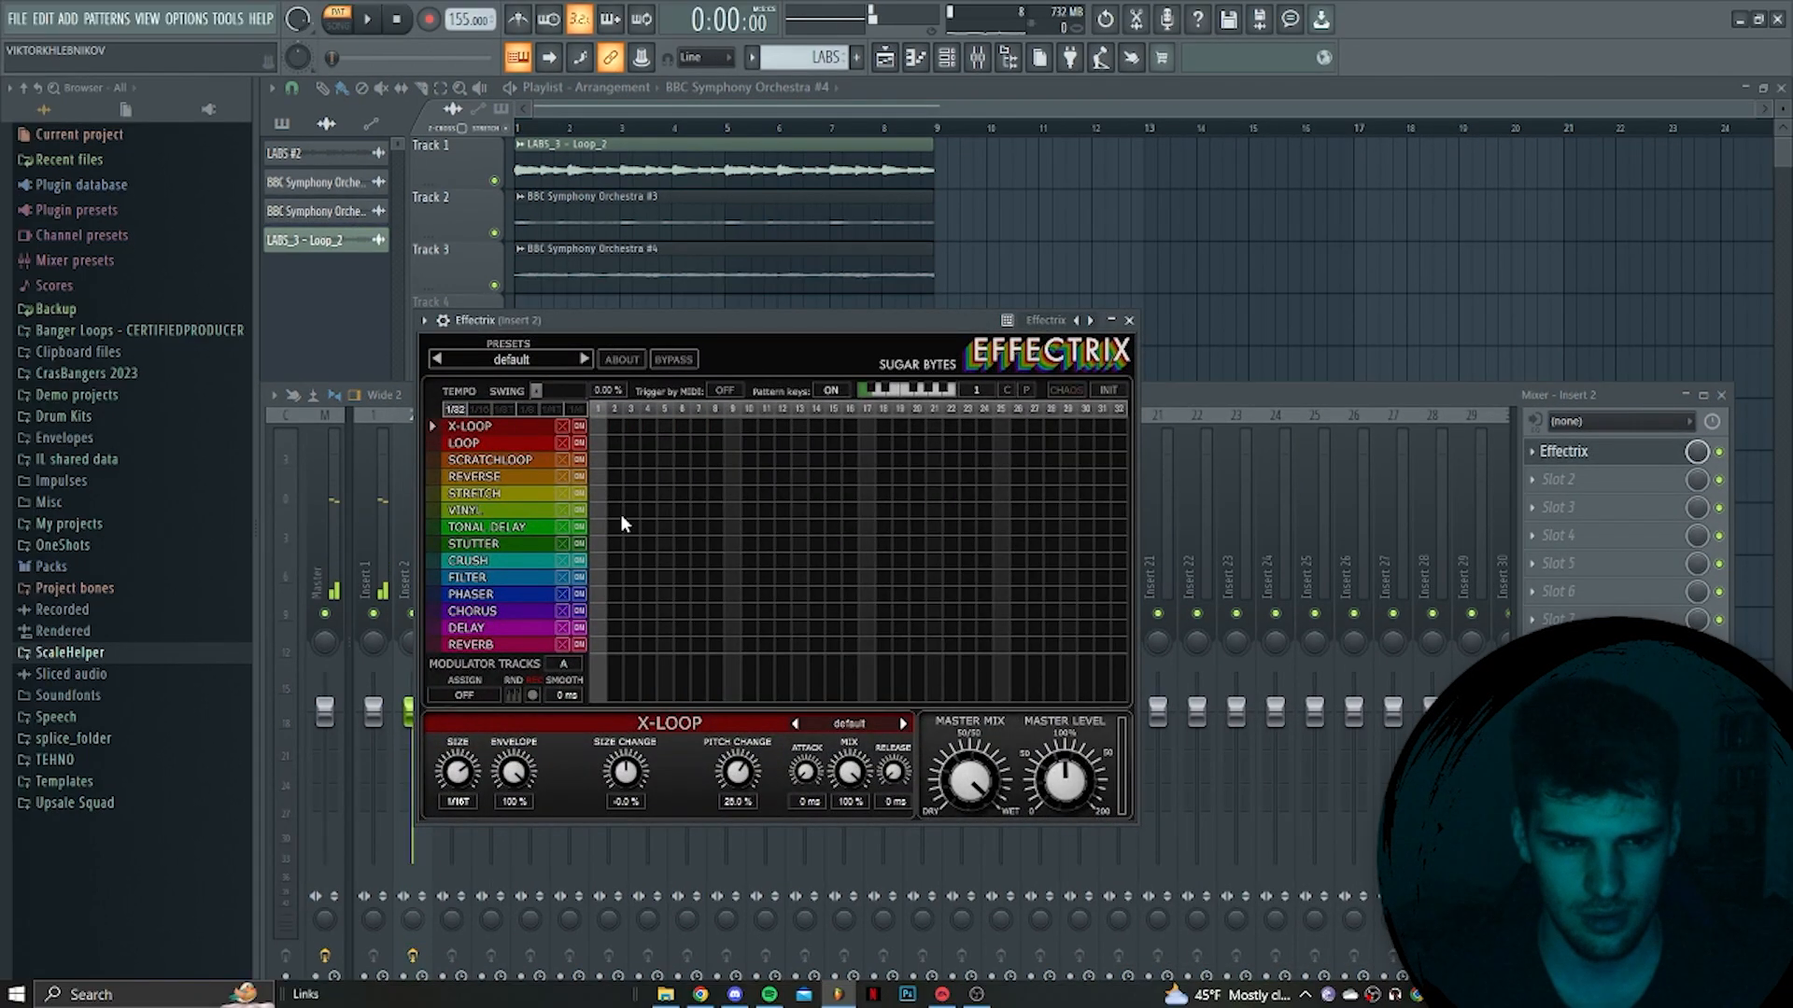
pyautogui.press('space')
pyautogui.moveTo(732, 478); pyautogui.dragTo(837, 478)
pyautogui.rightClick(837, 478)
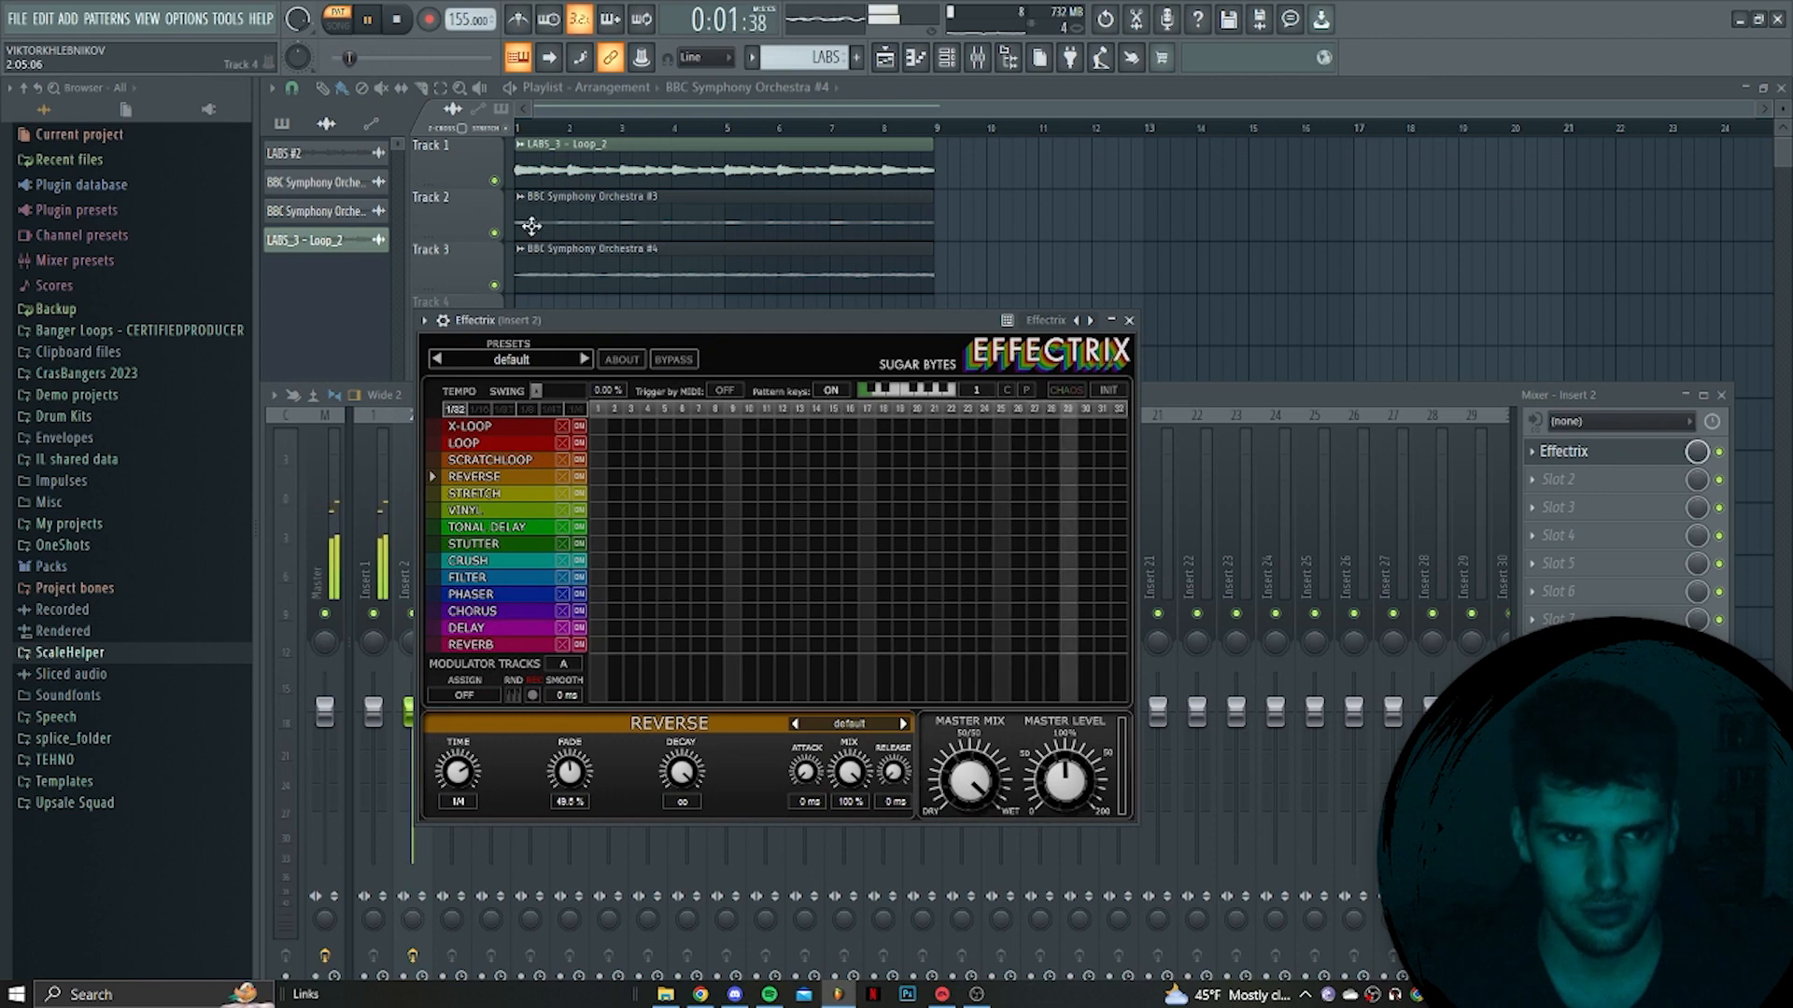
# Switch playback to song mode and sequence Effectrix with Reverse on steps 17 to 32 and Vinyl from step 25 onward, then return to the playlist
pyautogui.click(336, 32)
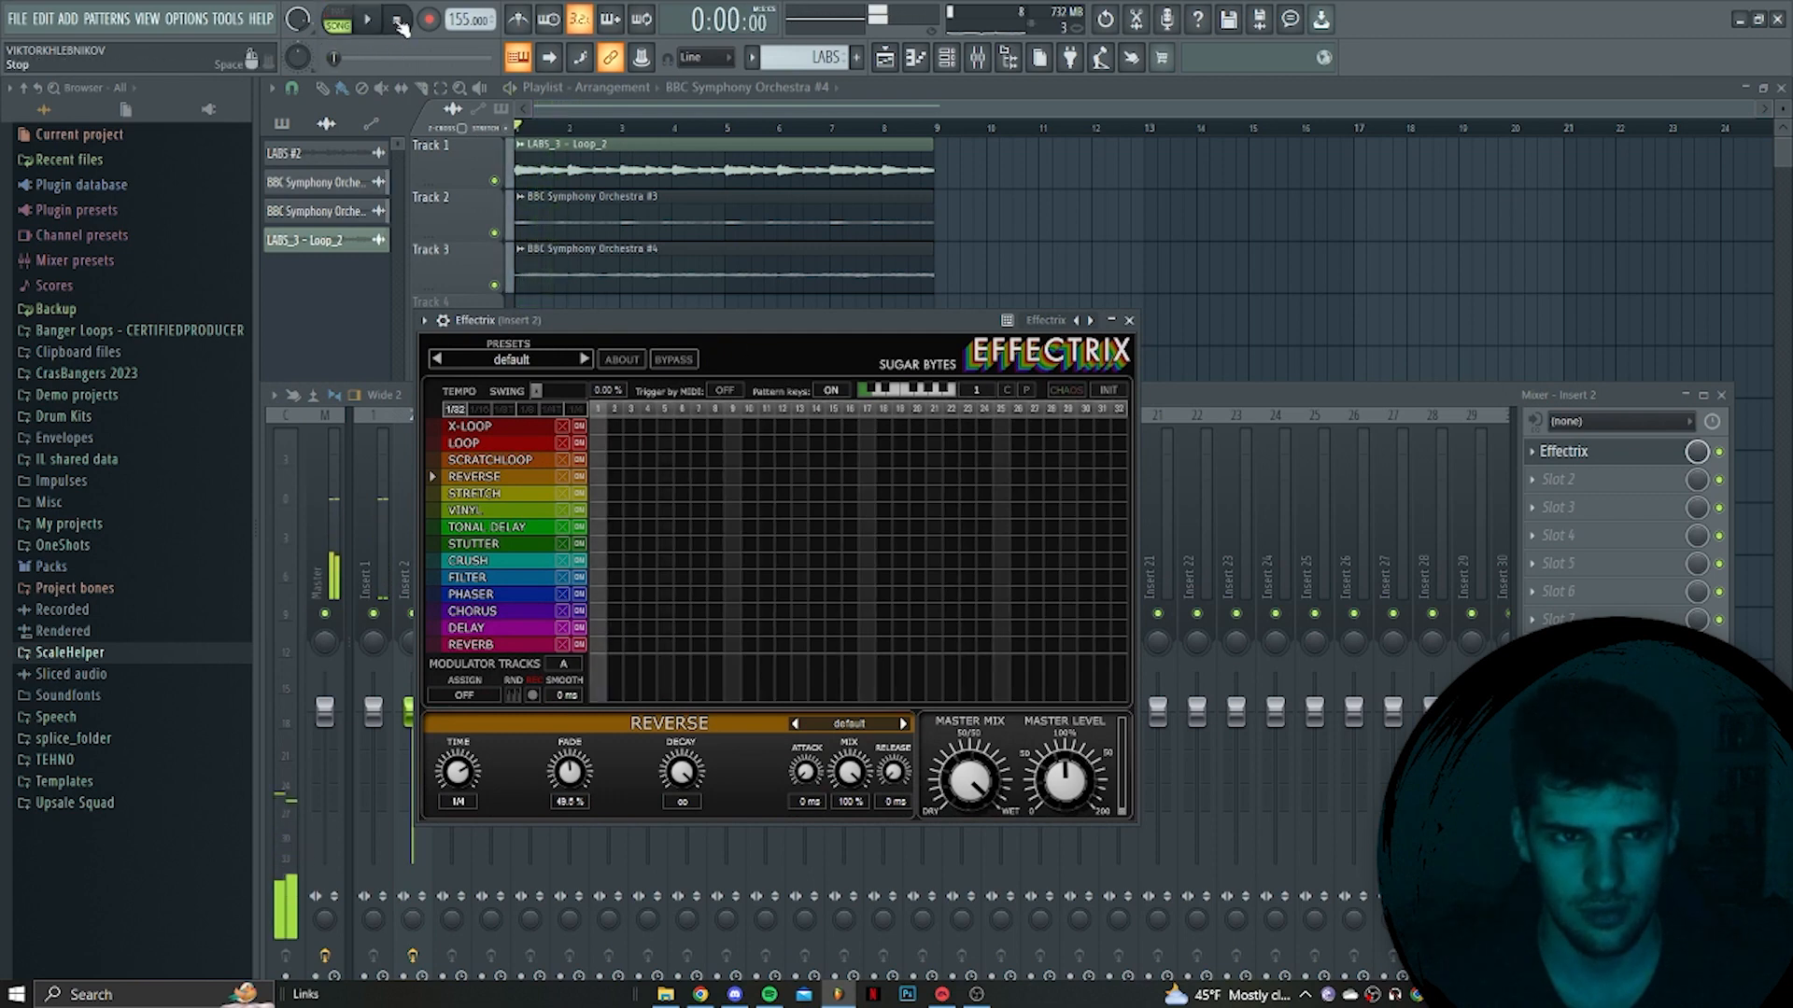
pyautogui.moveTo(860, 476); pyautogui.dragTo(1116, 478)
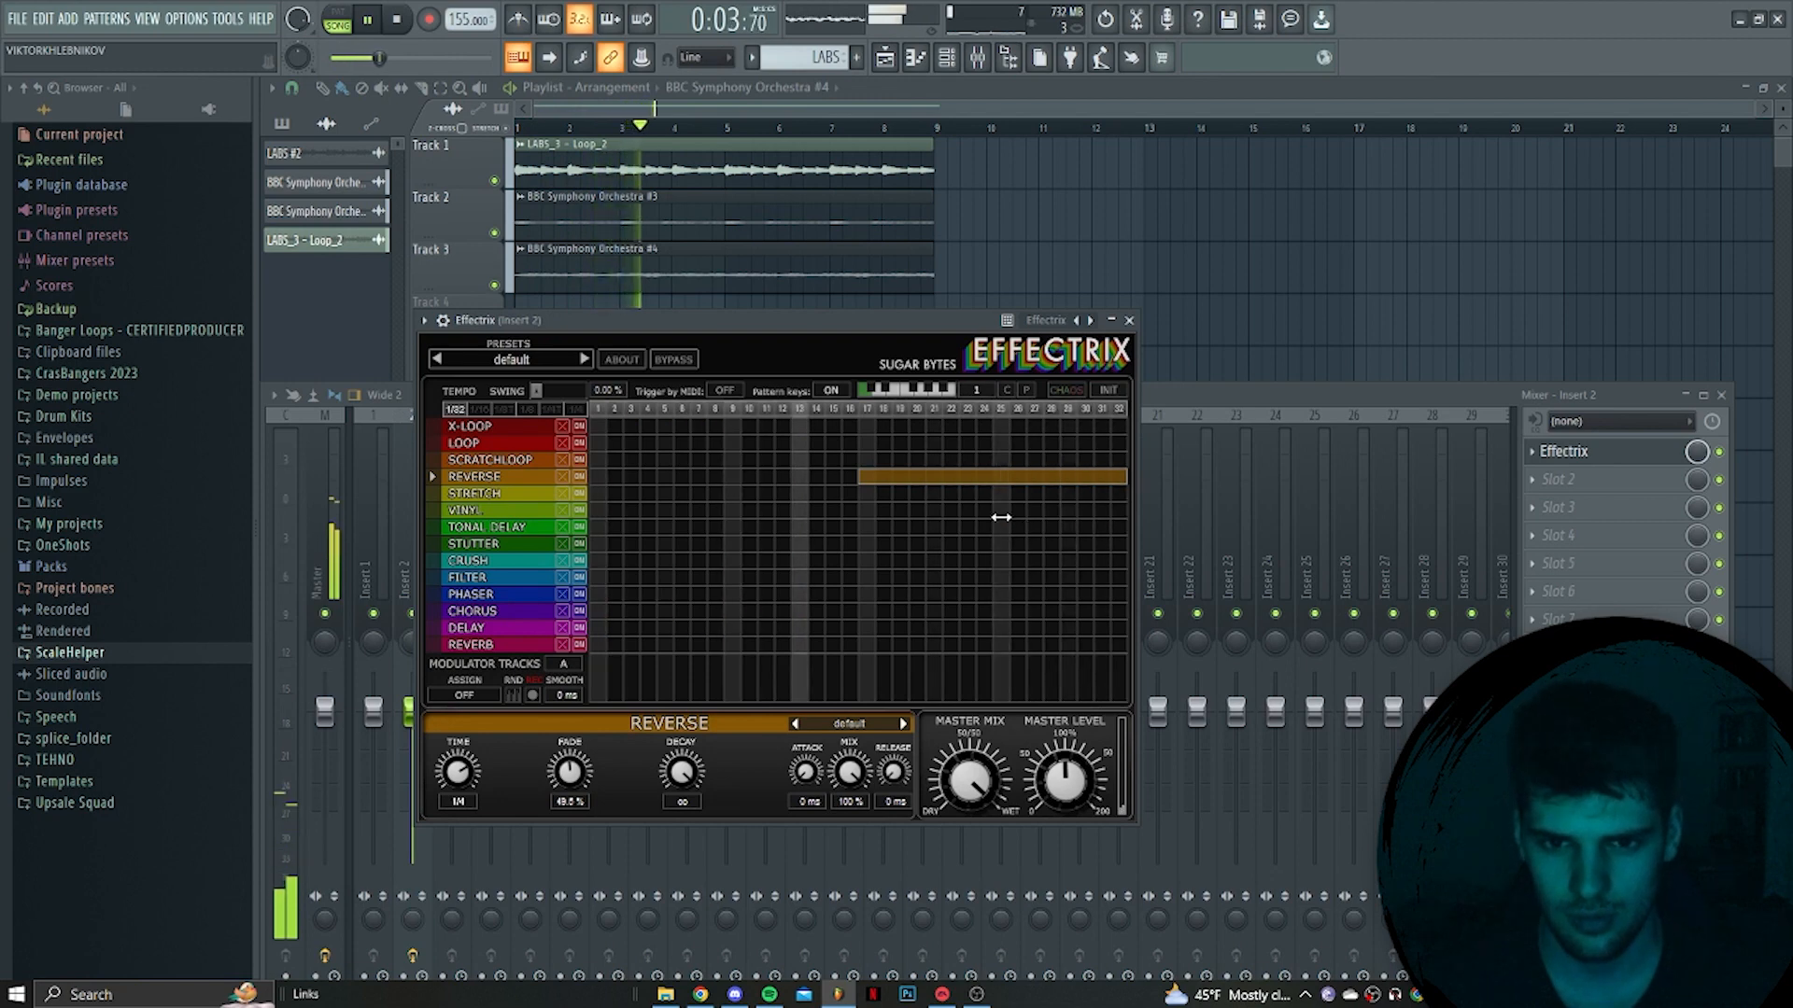
pyautogui.moveTo(997, 511); pyautogui.dragTo(1109, 514)
pyautogui.press('F12')
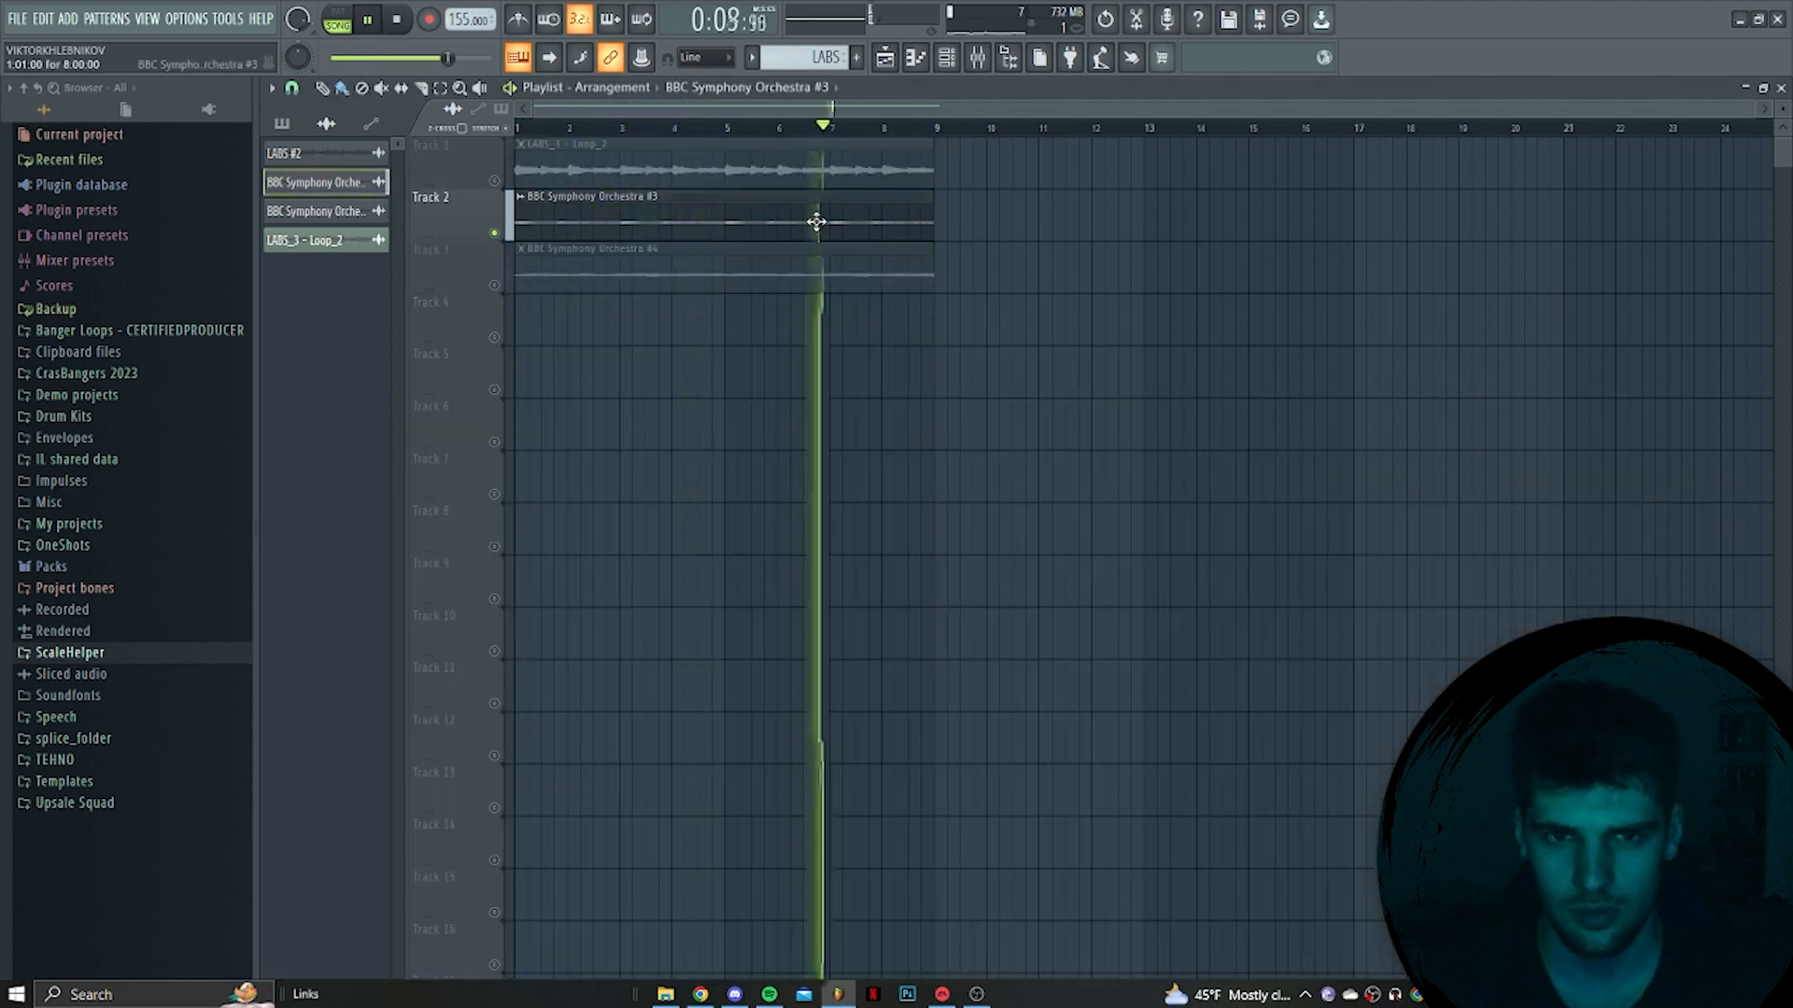
# Normalize and reverse the BBC Symphony Orchestra #3 sample on Track 2, and raise its pitch shift
pyautogui.doubleClick(816, 224)
pyautogui.click(700, 513)
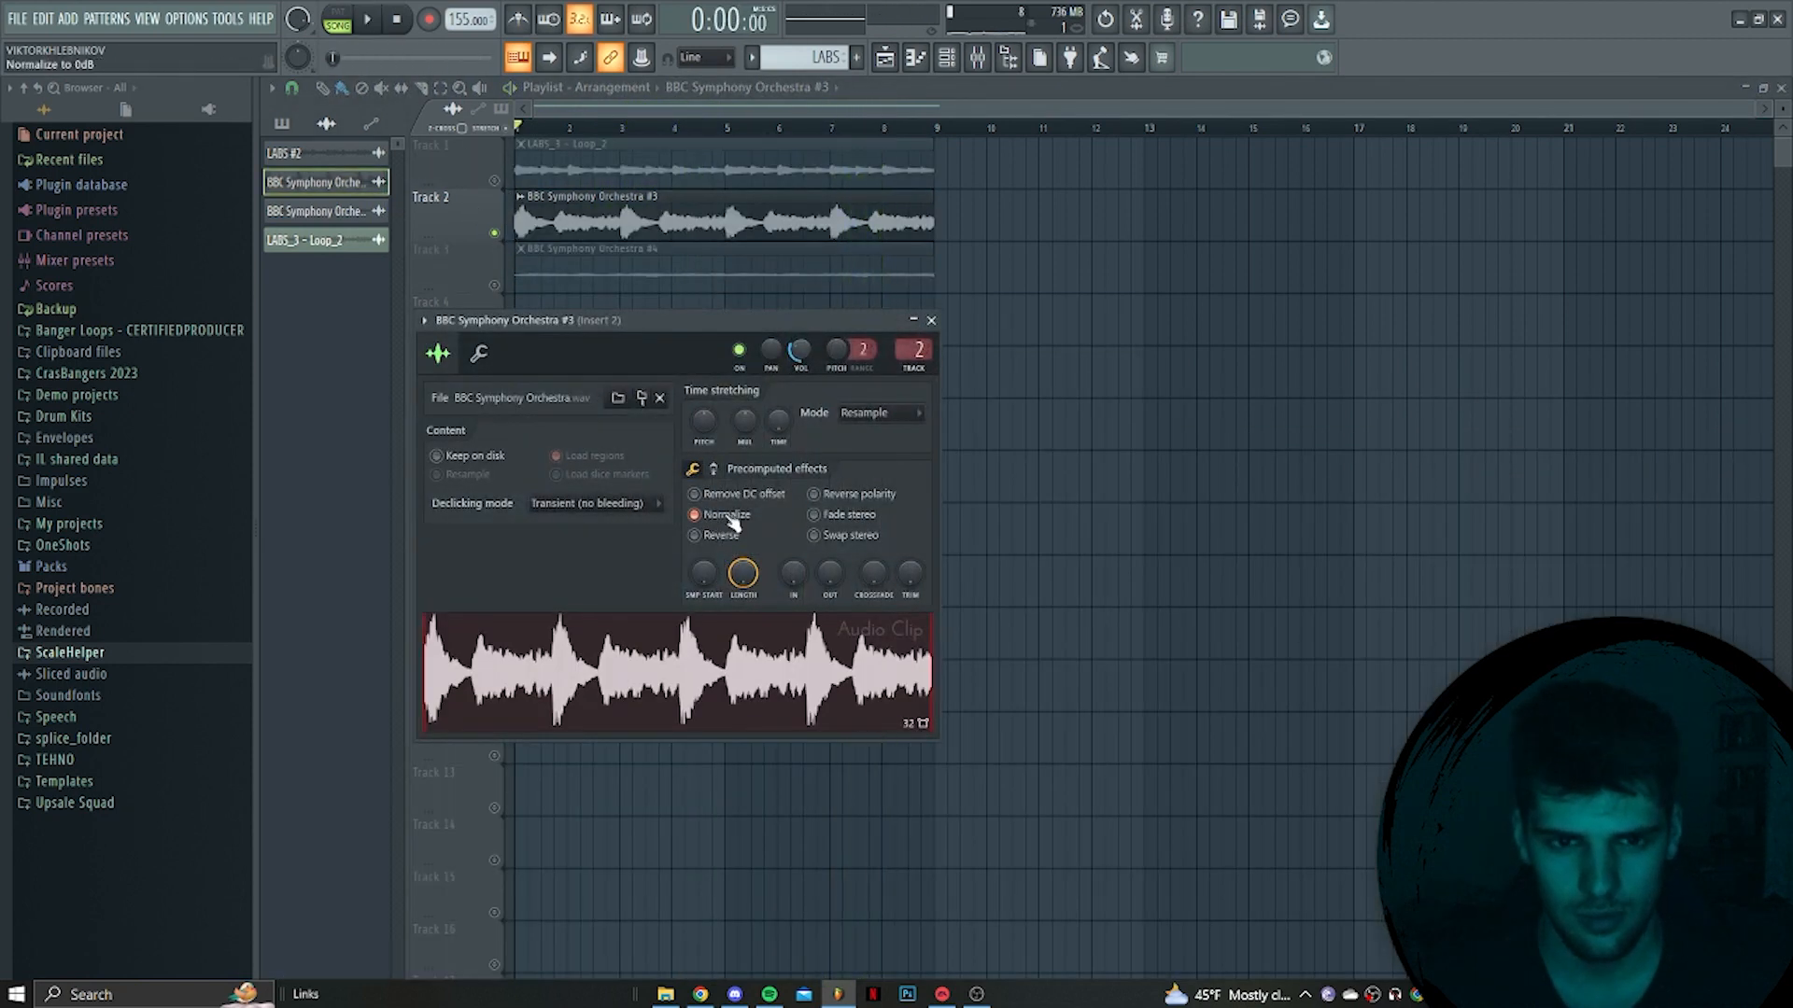
pyautogui.click(728, 545)
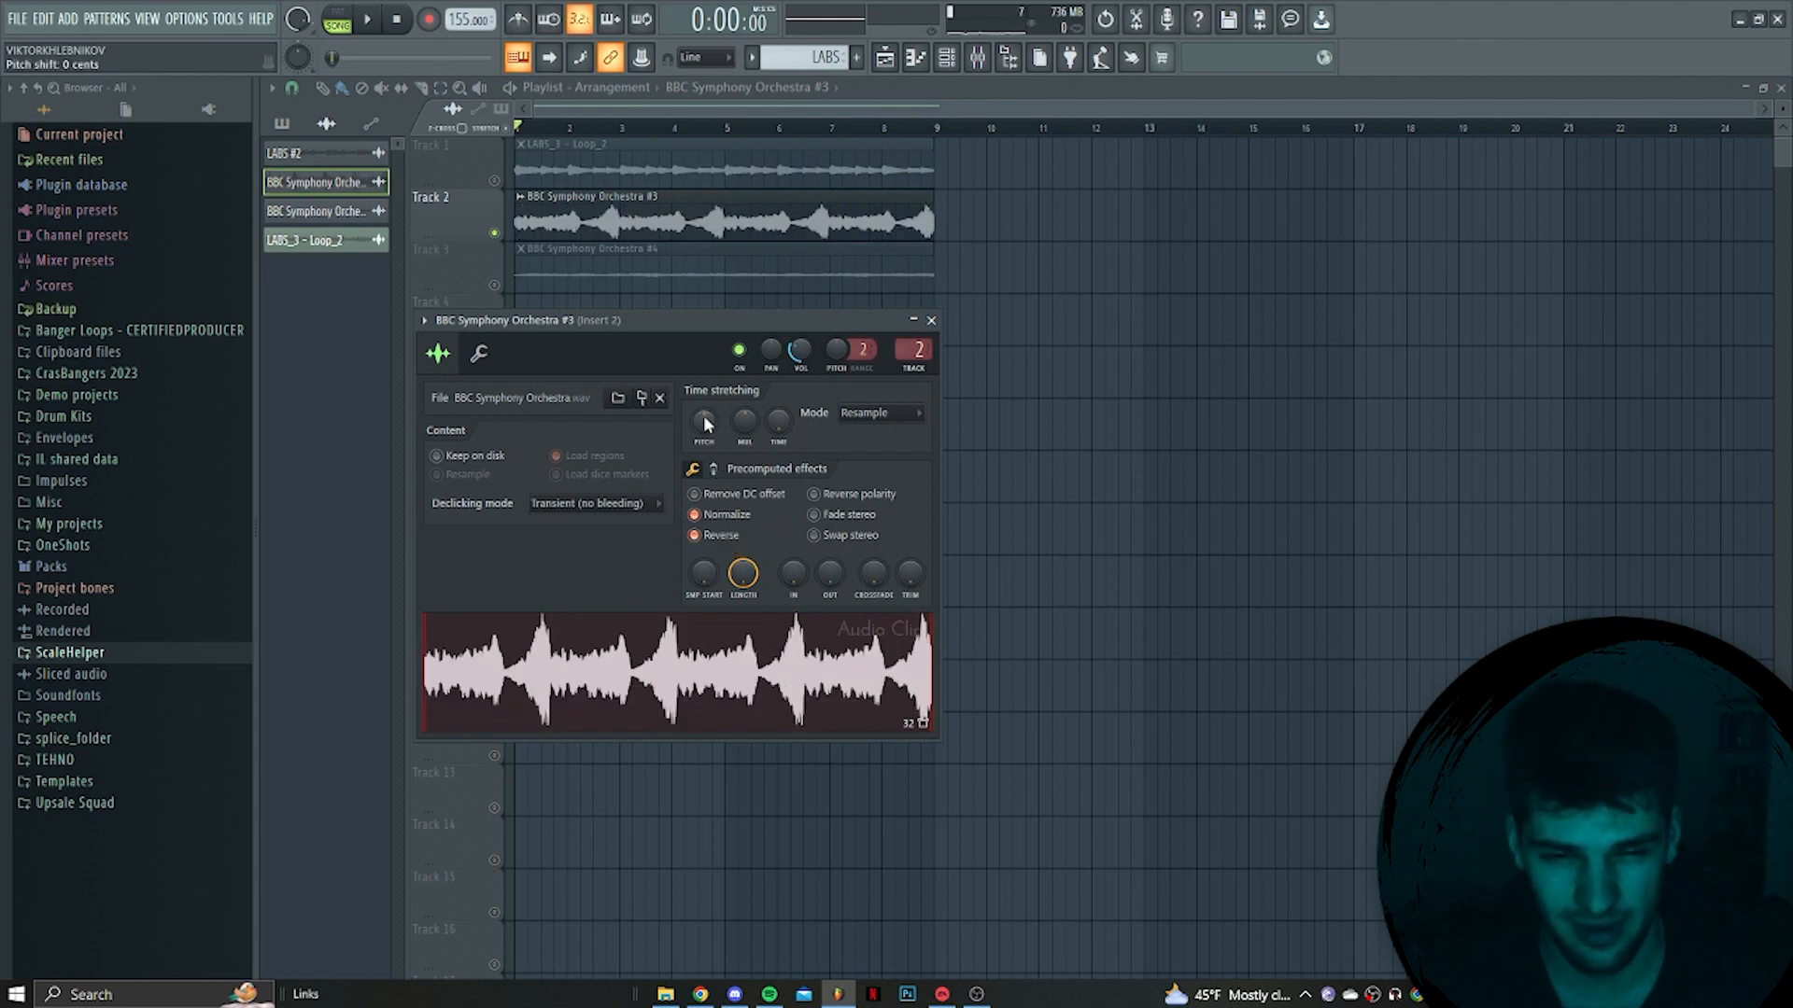
pyautogui.moveTo(704, 422); pyautogui.dragTo(704, 457)
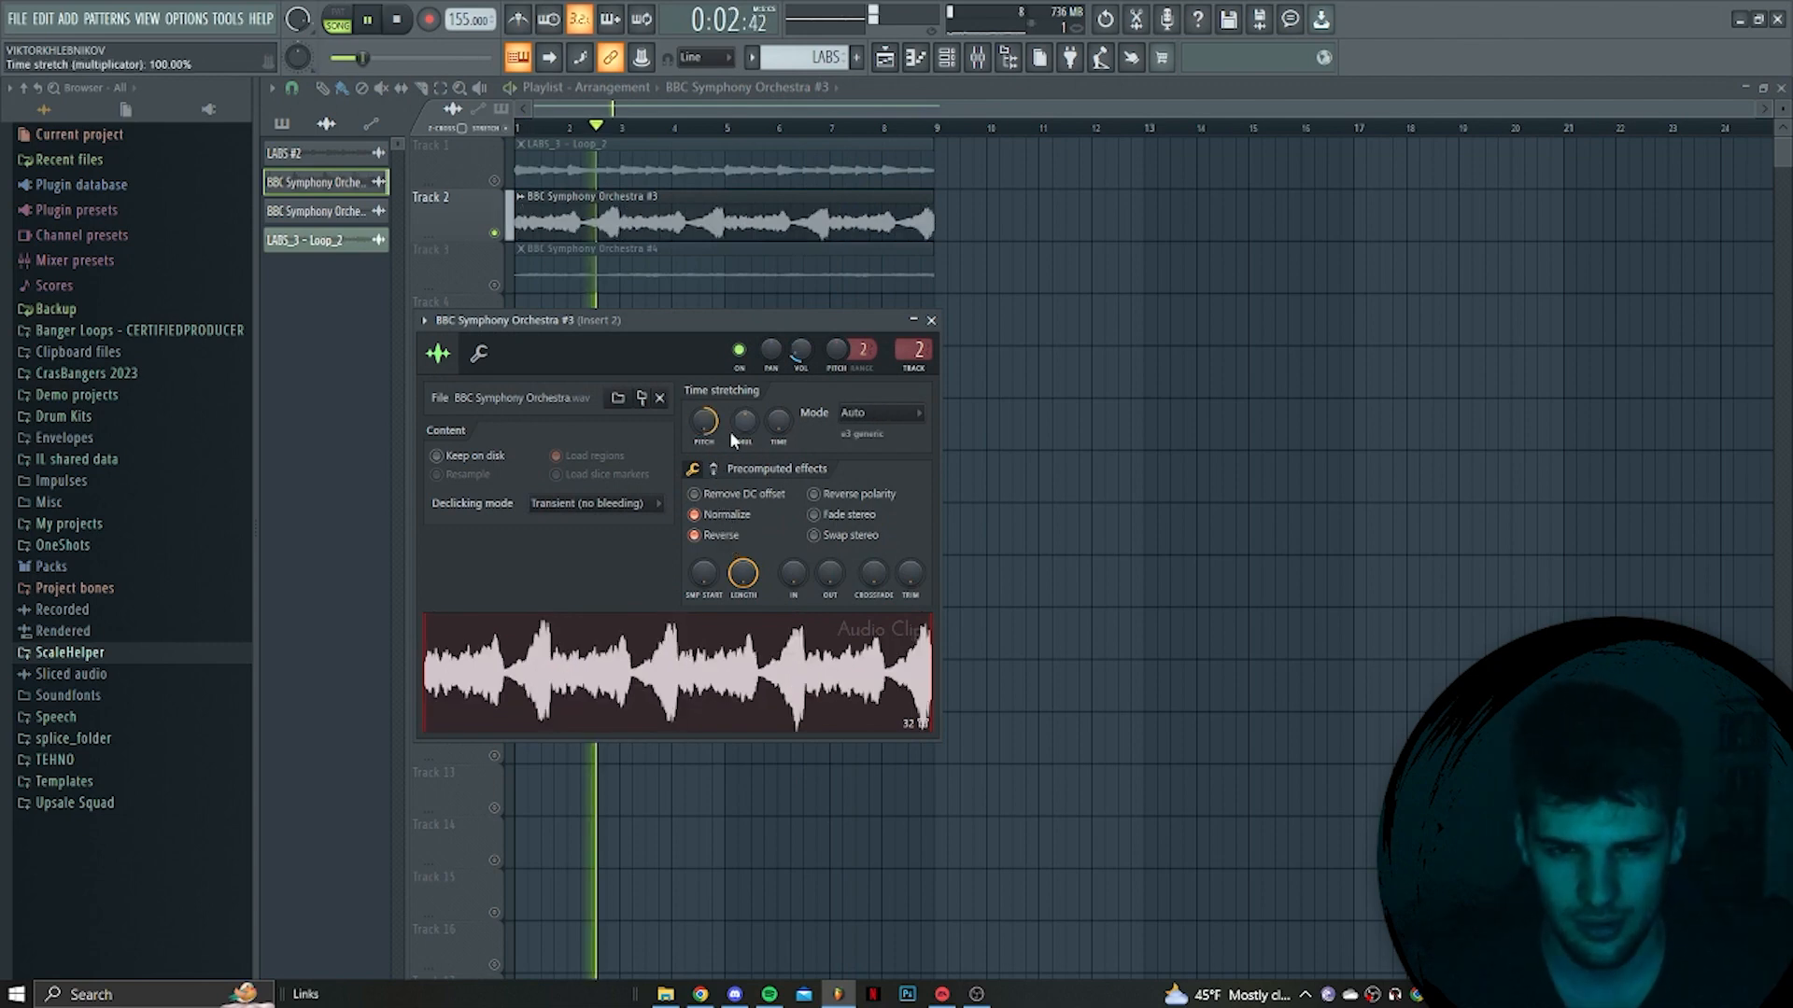
pyautogui.click(931, 320)
# Stretch the BBC Symphony Orchestra #3 clip on Track 2 down to four bars, ending at bar 5
pyautogui.scroll(3, 607, 206)
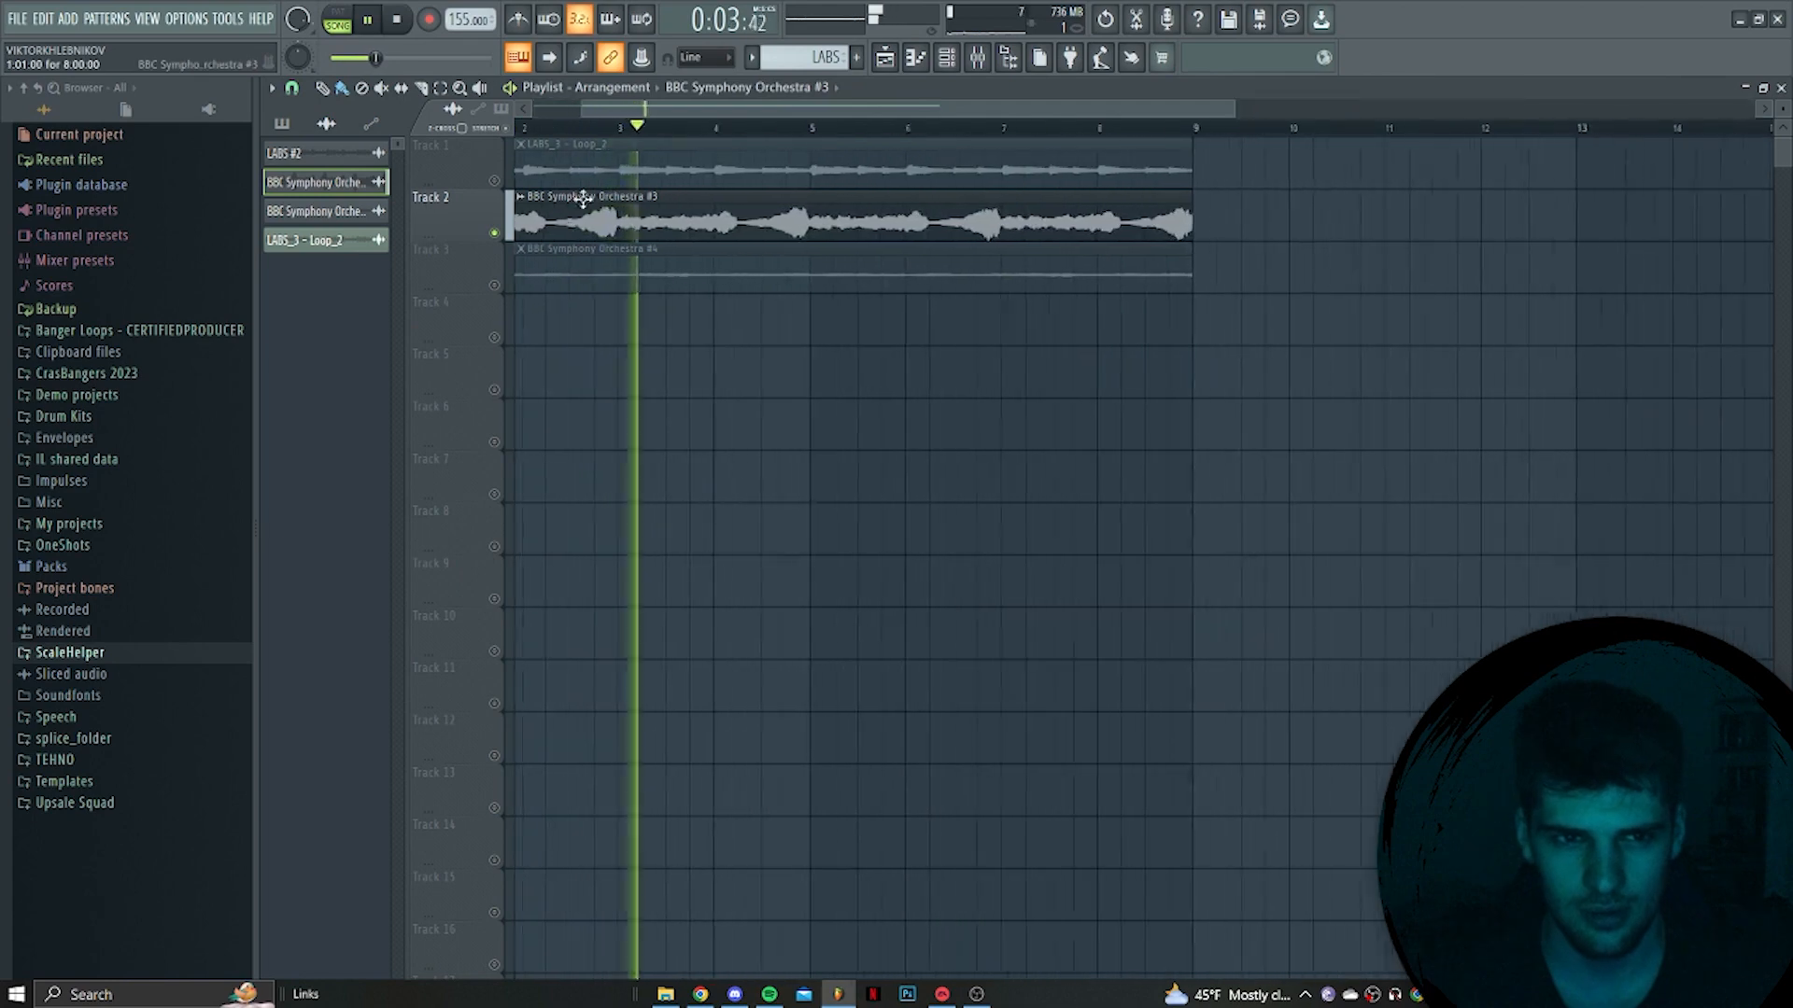
pyautogui.press('space')
pyautogui.moveTo(1280, 232); pyautogui.dragTo(910, 235)
# Unmute Track 1, lower the pitch shift of BBC Symphony Orchestra #3 and set its channel volume to 37%
pyautogui.doubleClick(894, 224)
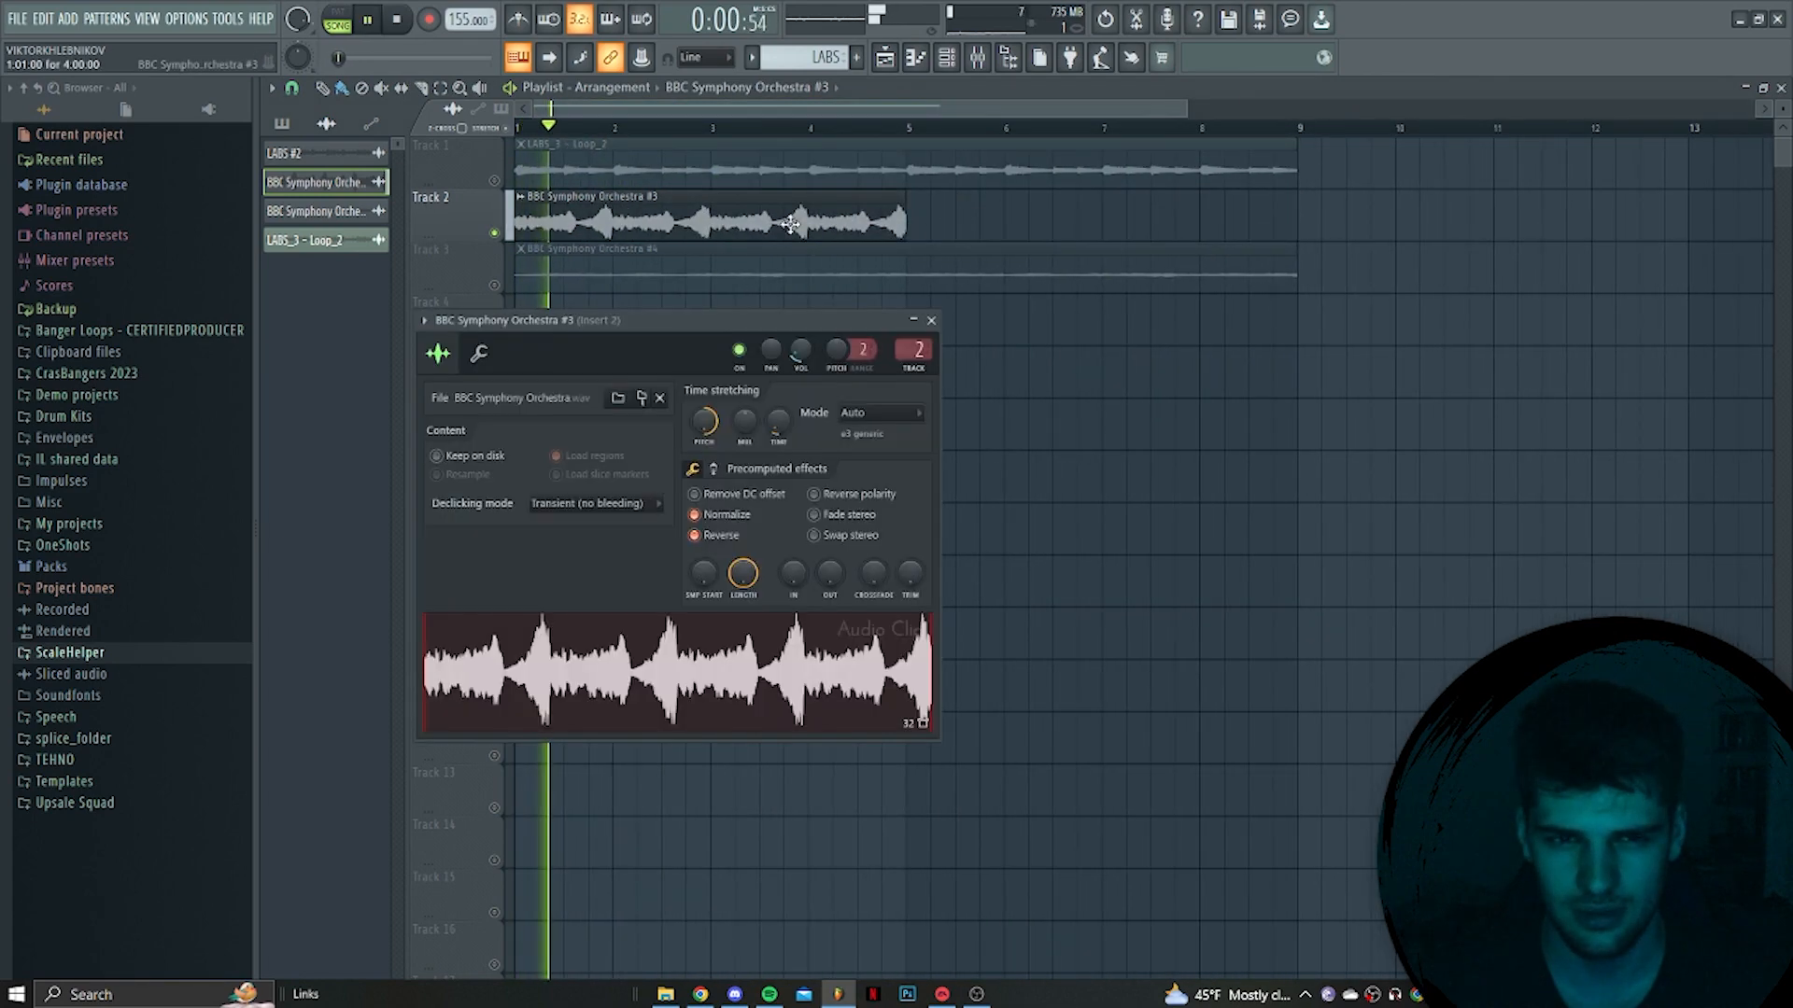
pyautogui.click(494, 180)
pyautogui.press('space')
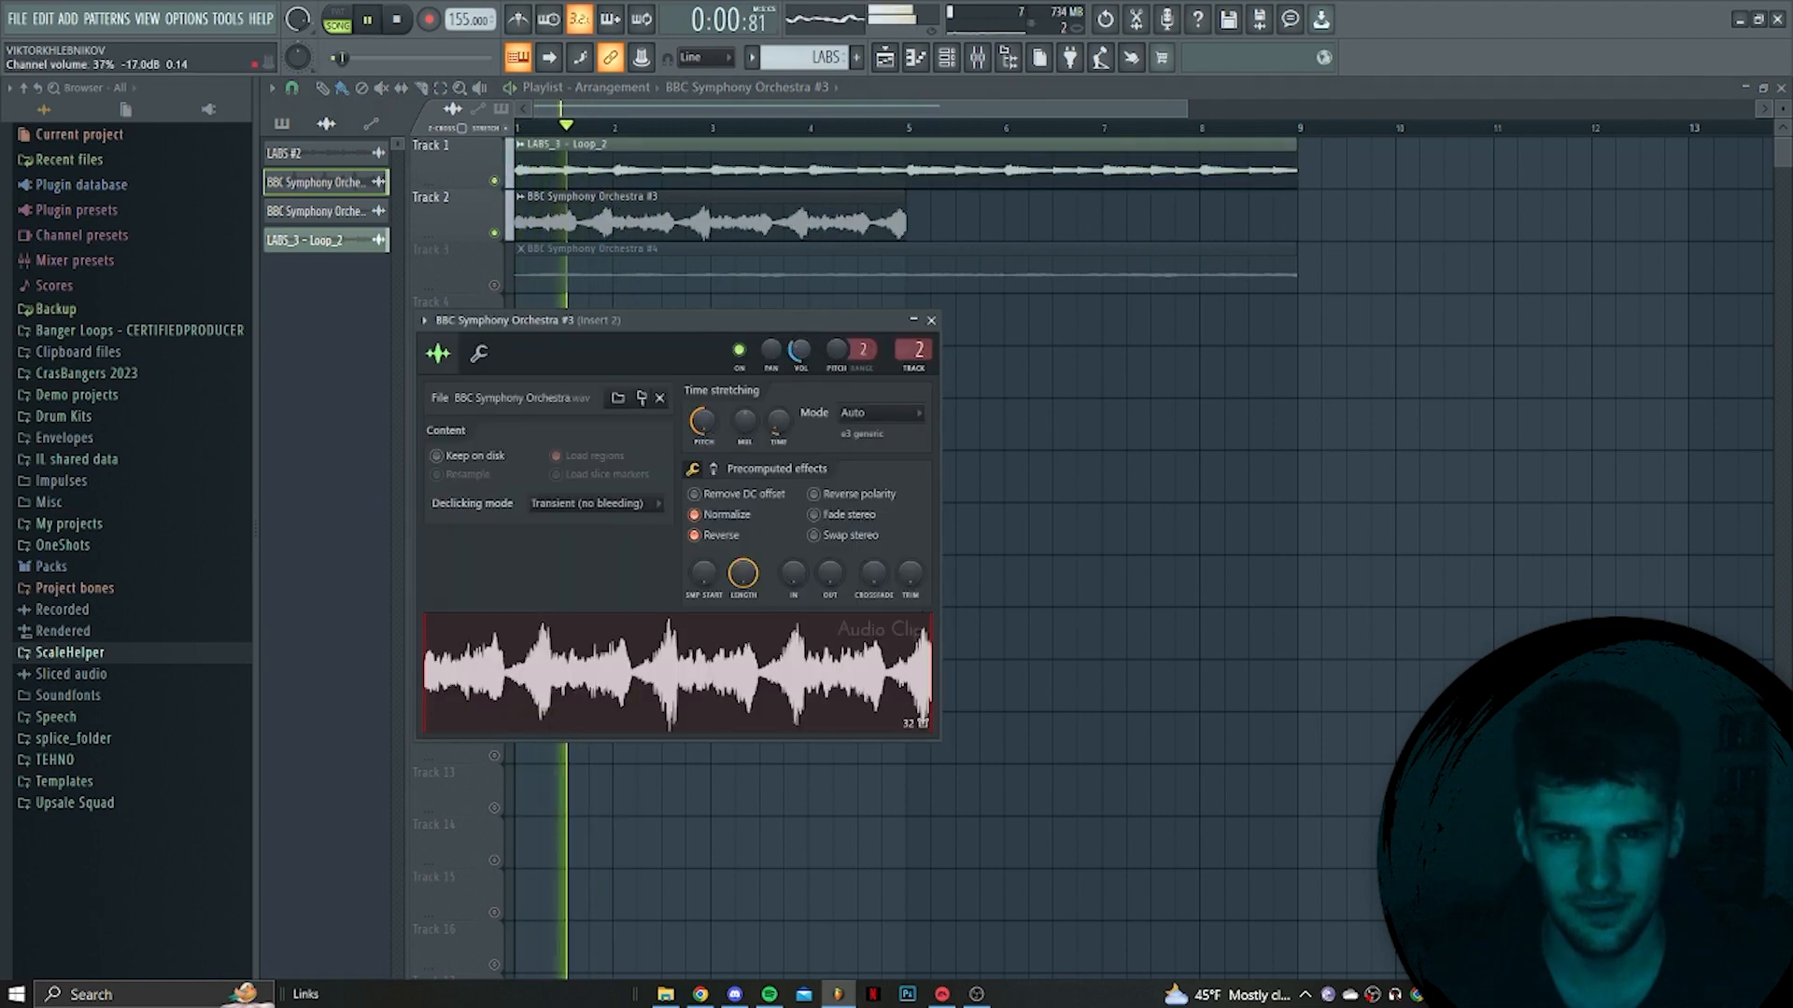
pyautogui.press('Escape')
# Copy the four-bar BBC Symphony Orchestra #3 clip to bar 5 on Track 2
pyautogui.moveTo(771, 229)
pyautogui.mouseDown()
pyautogui.moveTo(1178, 227)
pyautogui.moveTo(1158, 226)
pyautogui.mouseUp()
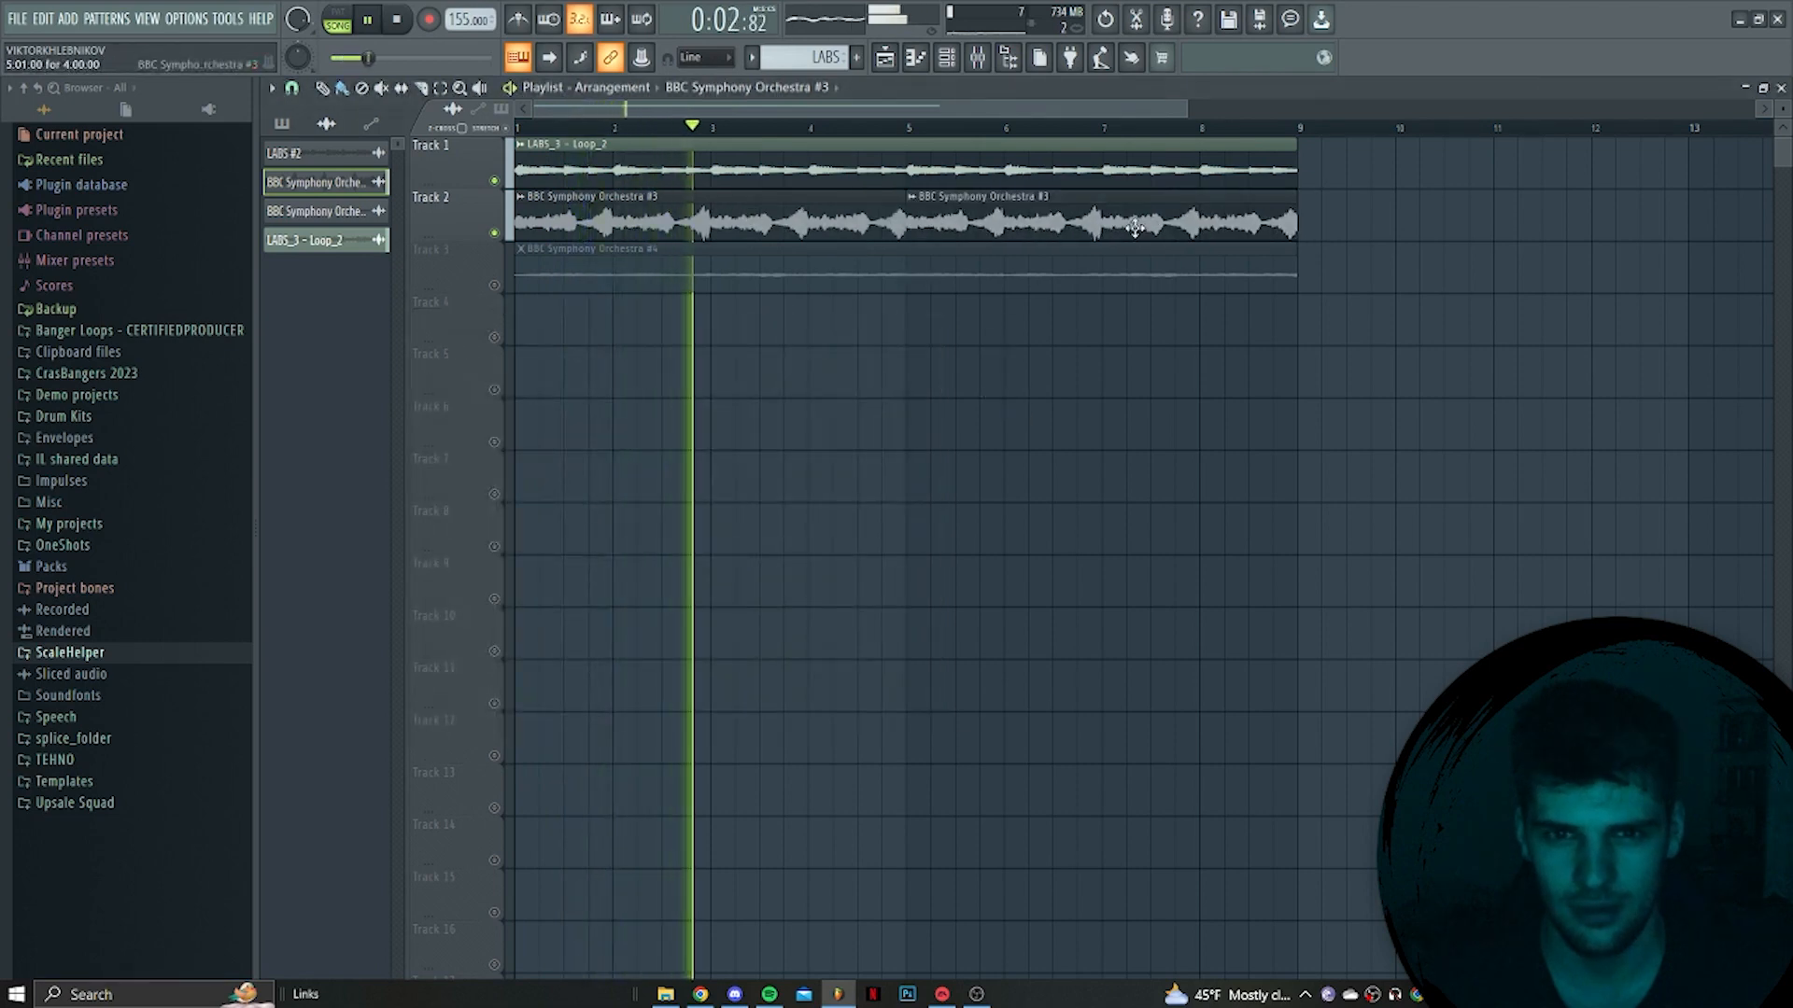
pyautogui.scroll(-2, 810, 386)
# Load Gross Beat in the first effect slot of mixer Insert 1 for the LABS_3 - Loop_2 clip
pyautogui.doubleClick(669, 231)
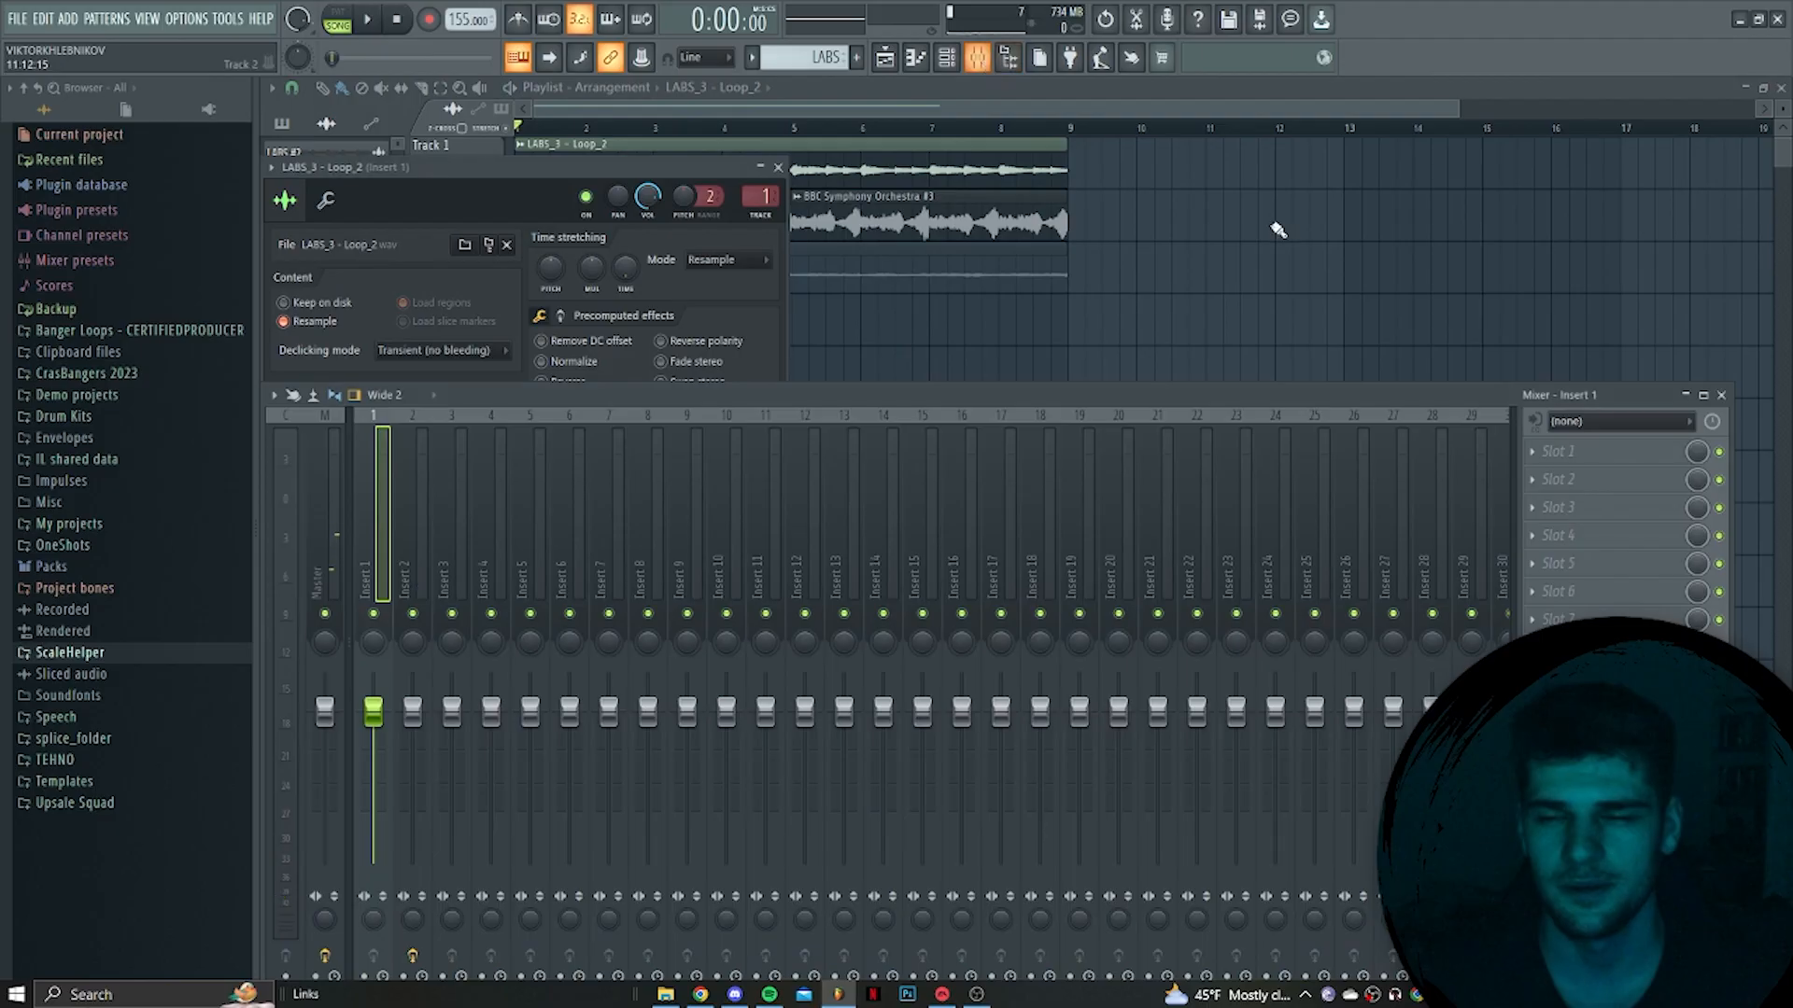
pyautogui.click(1616, 454)
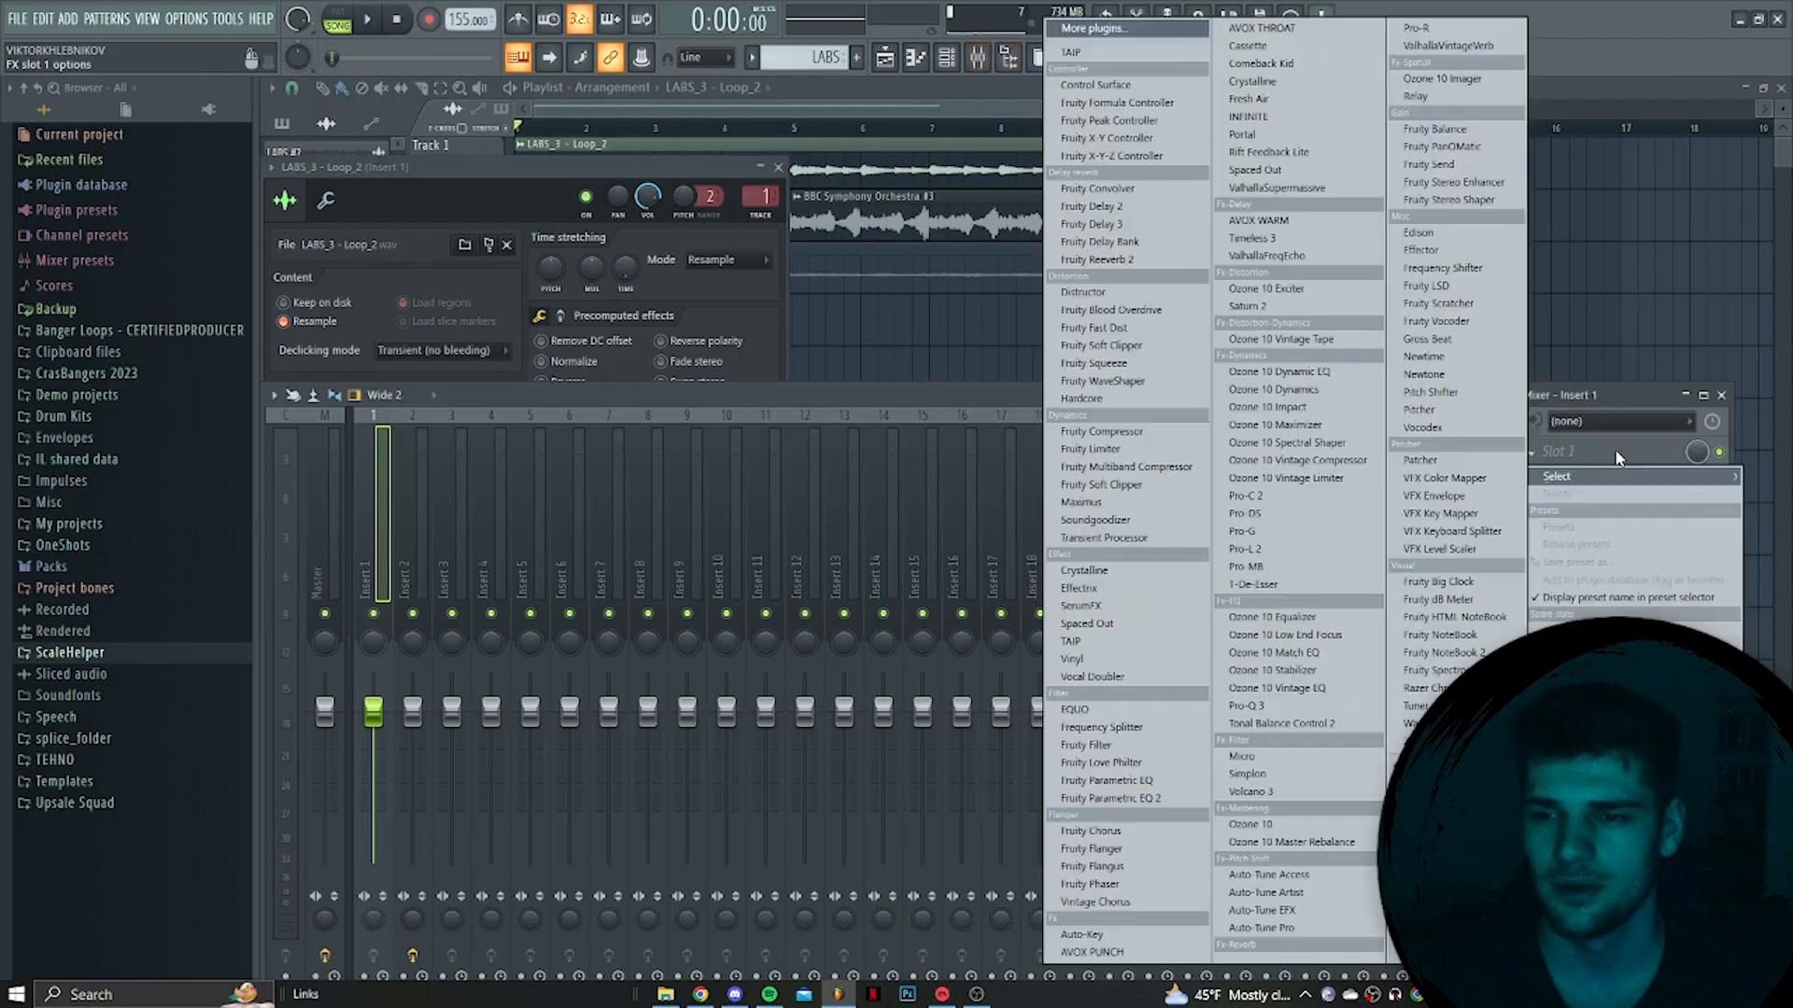
pyautogui.click(1098, 374)
pyautogui.click(1072, 273)
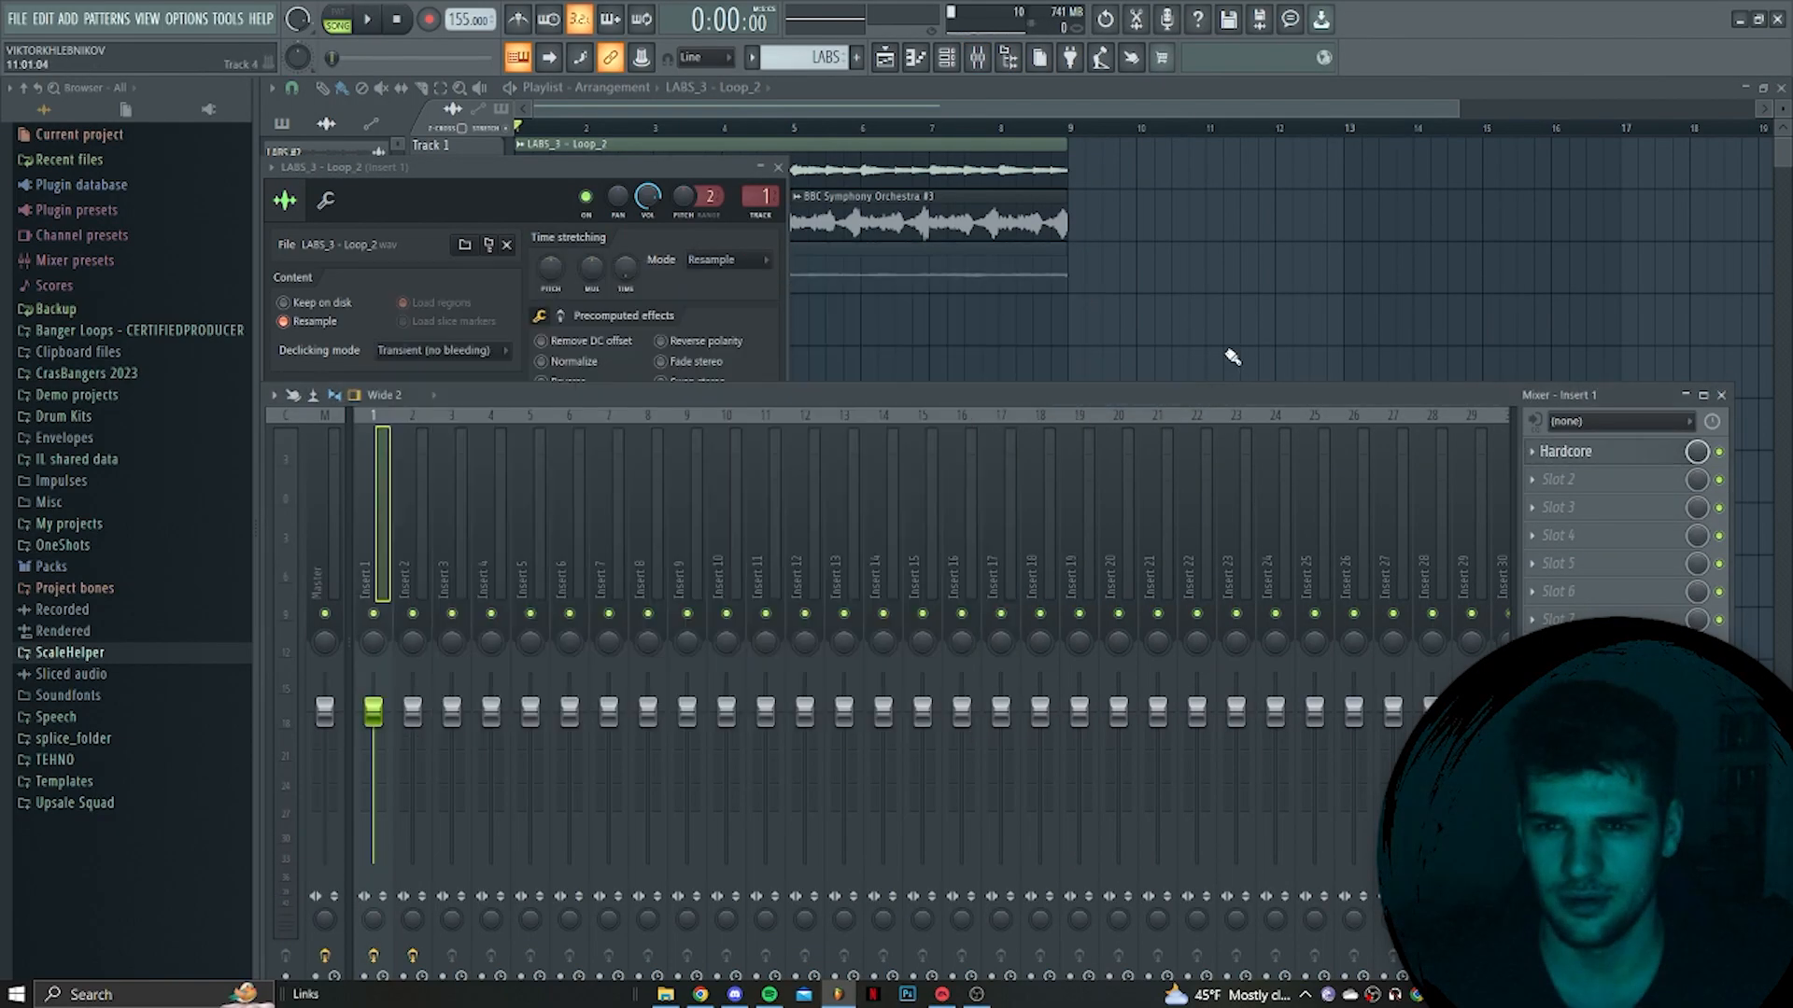
pyautogui.click(1543, 457)
pyautogui.moveTo(1578, 479)
pyautogui.click(1181, 404)
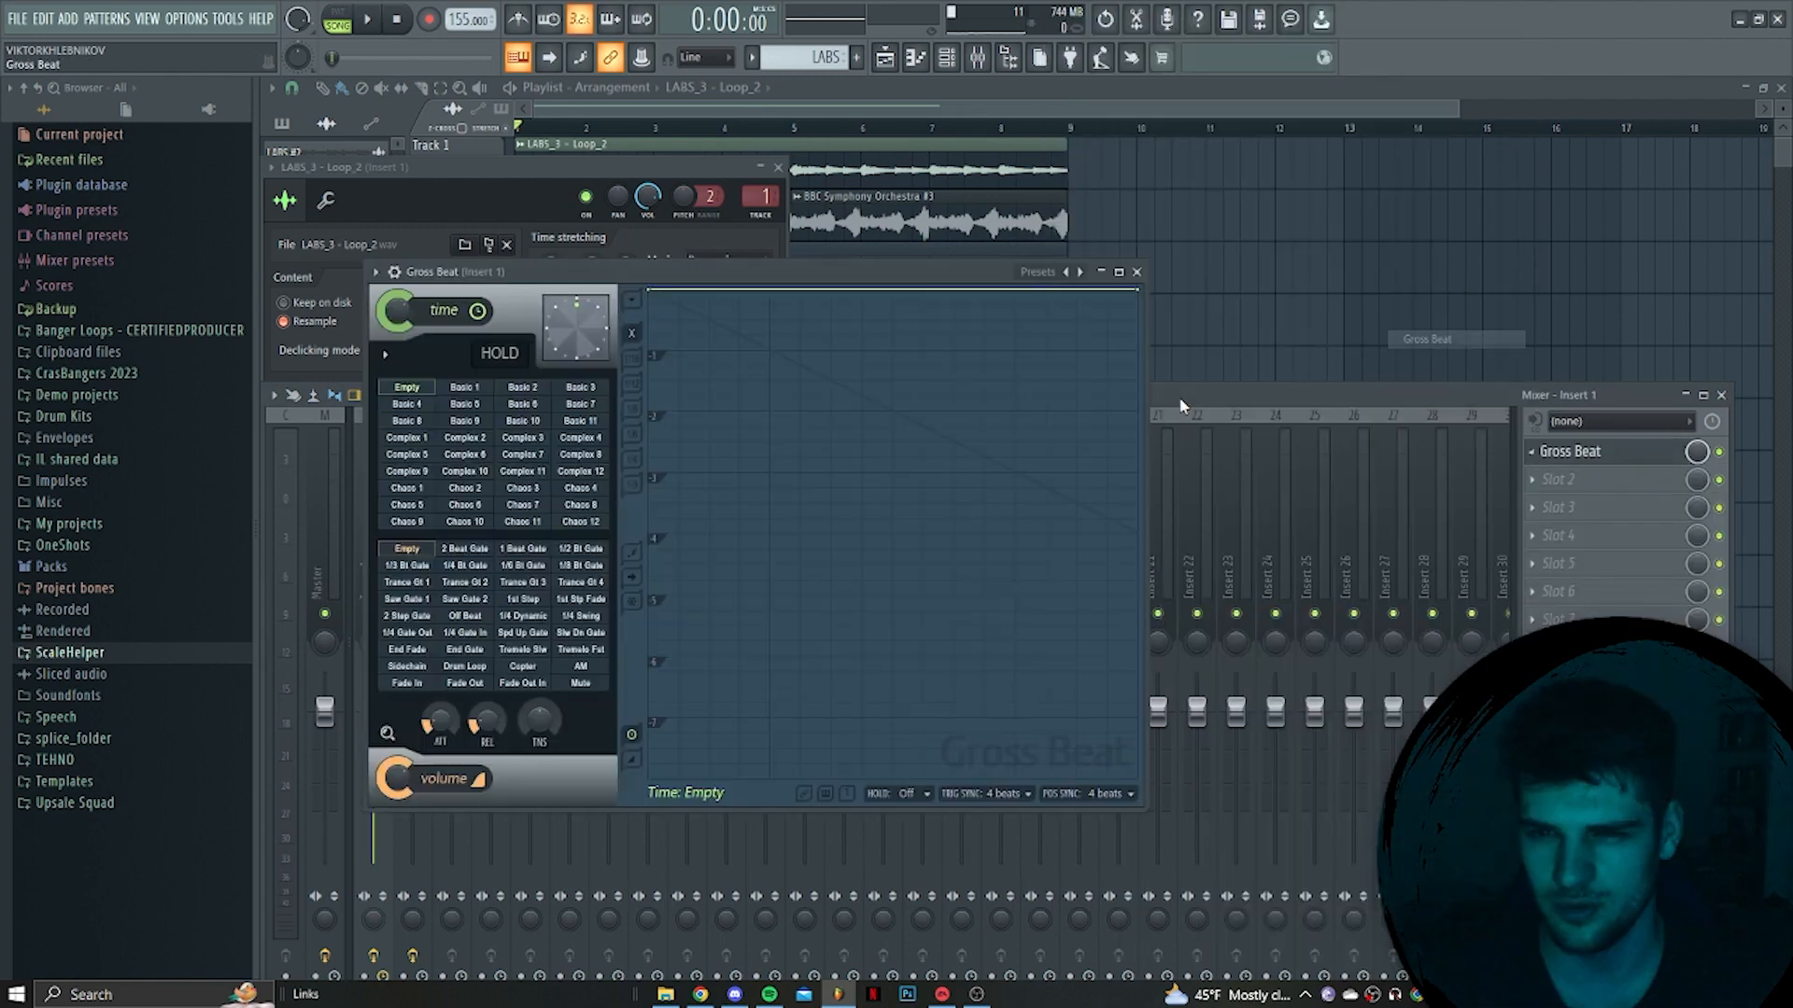
# Load the Momentary preset in Gross Beat, choose the 1/2 Speed time slot and return to the playlist
pyautogui.click(1038, 272)
pyautogui.click(1100, 322)
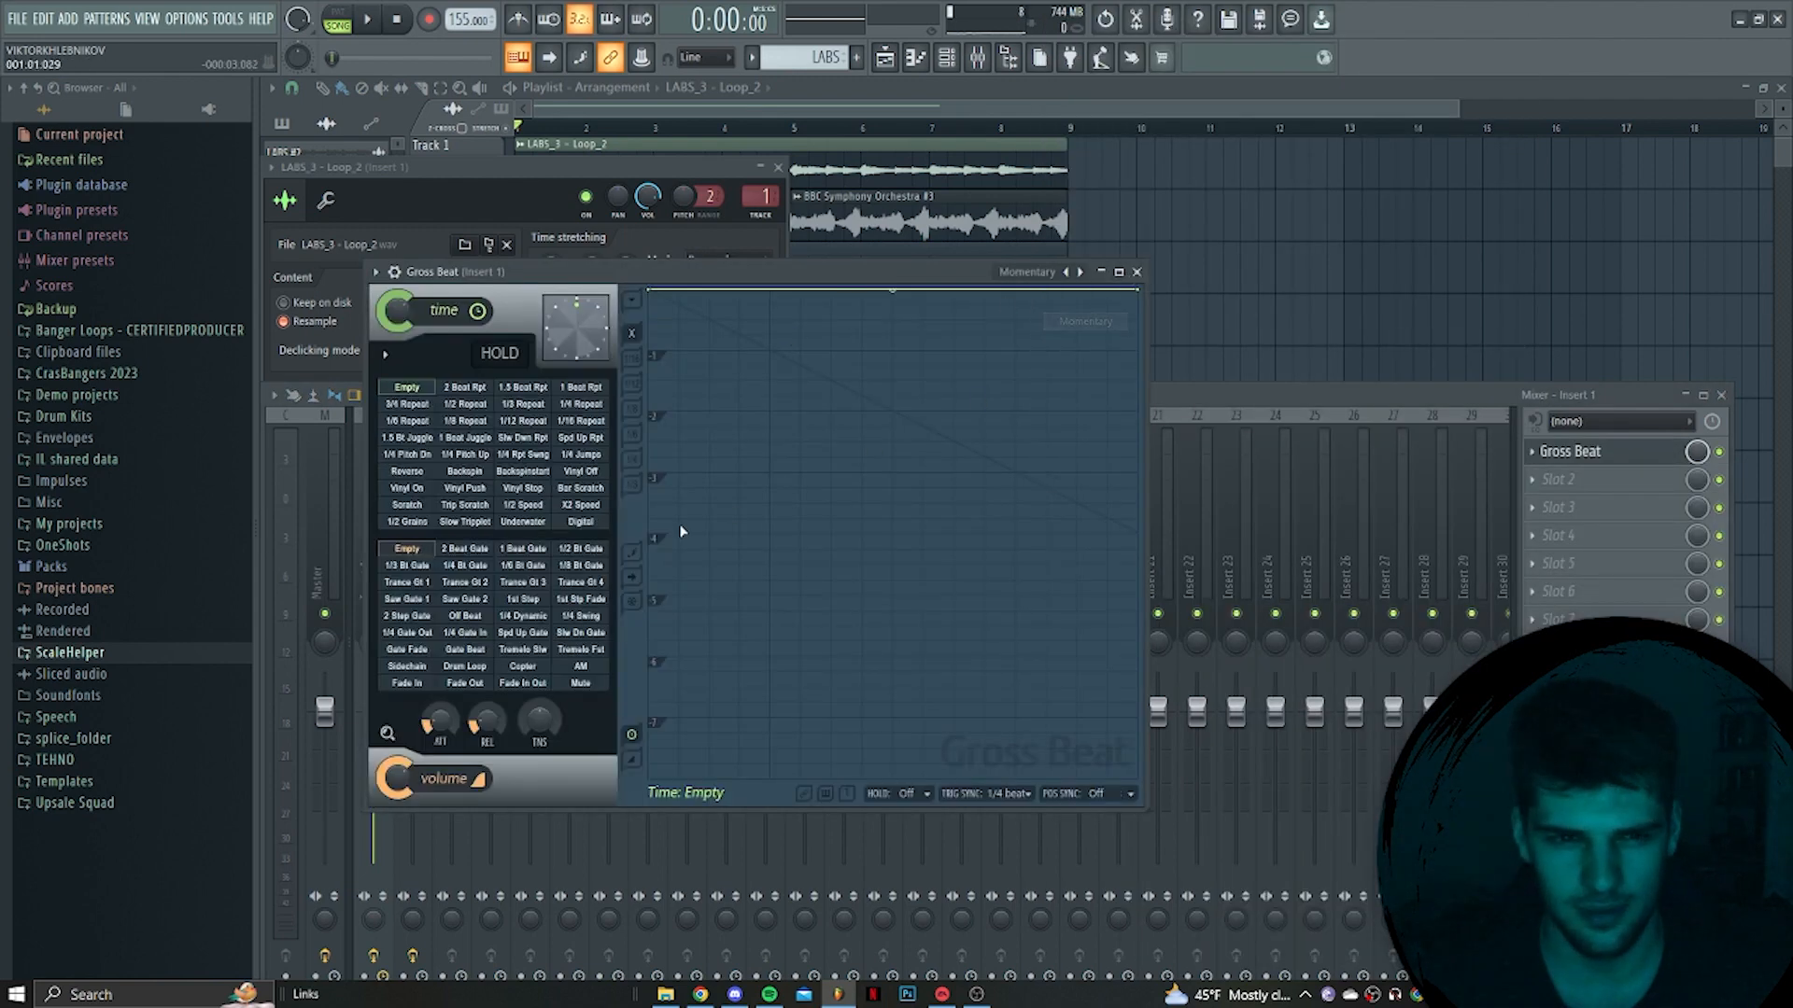
pyautogui.click(529, 508)
pyautogui.press('F12')
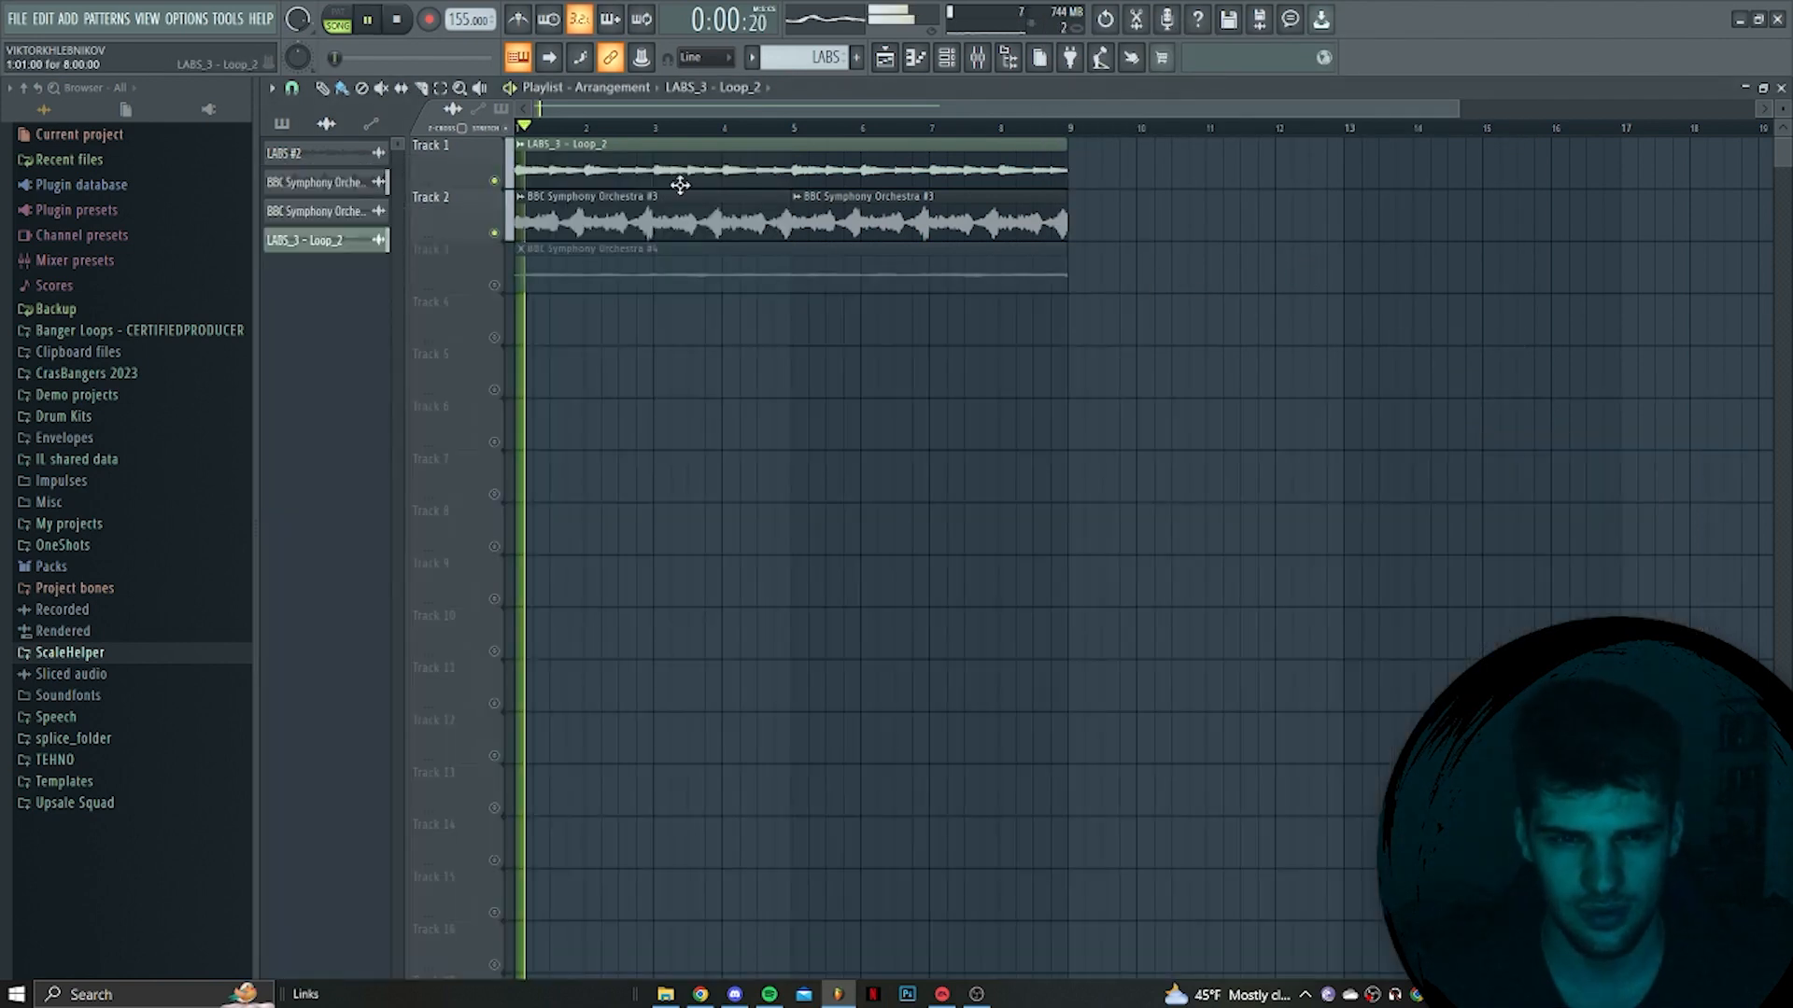
# Raise the pitch shift of the LABS_3 - Loop_2 audio clip on Track 1
pyautogui.doubleClick(705, 154)
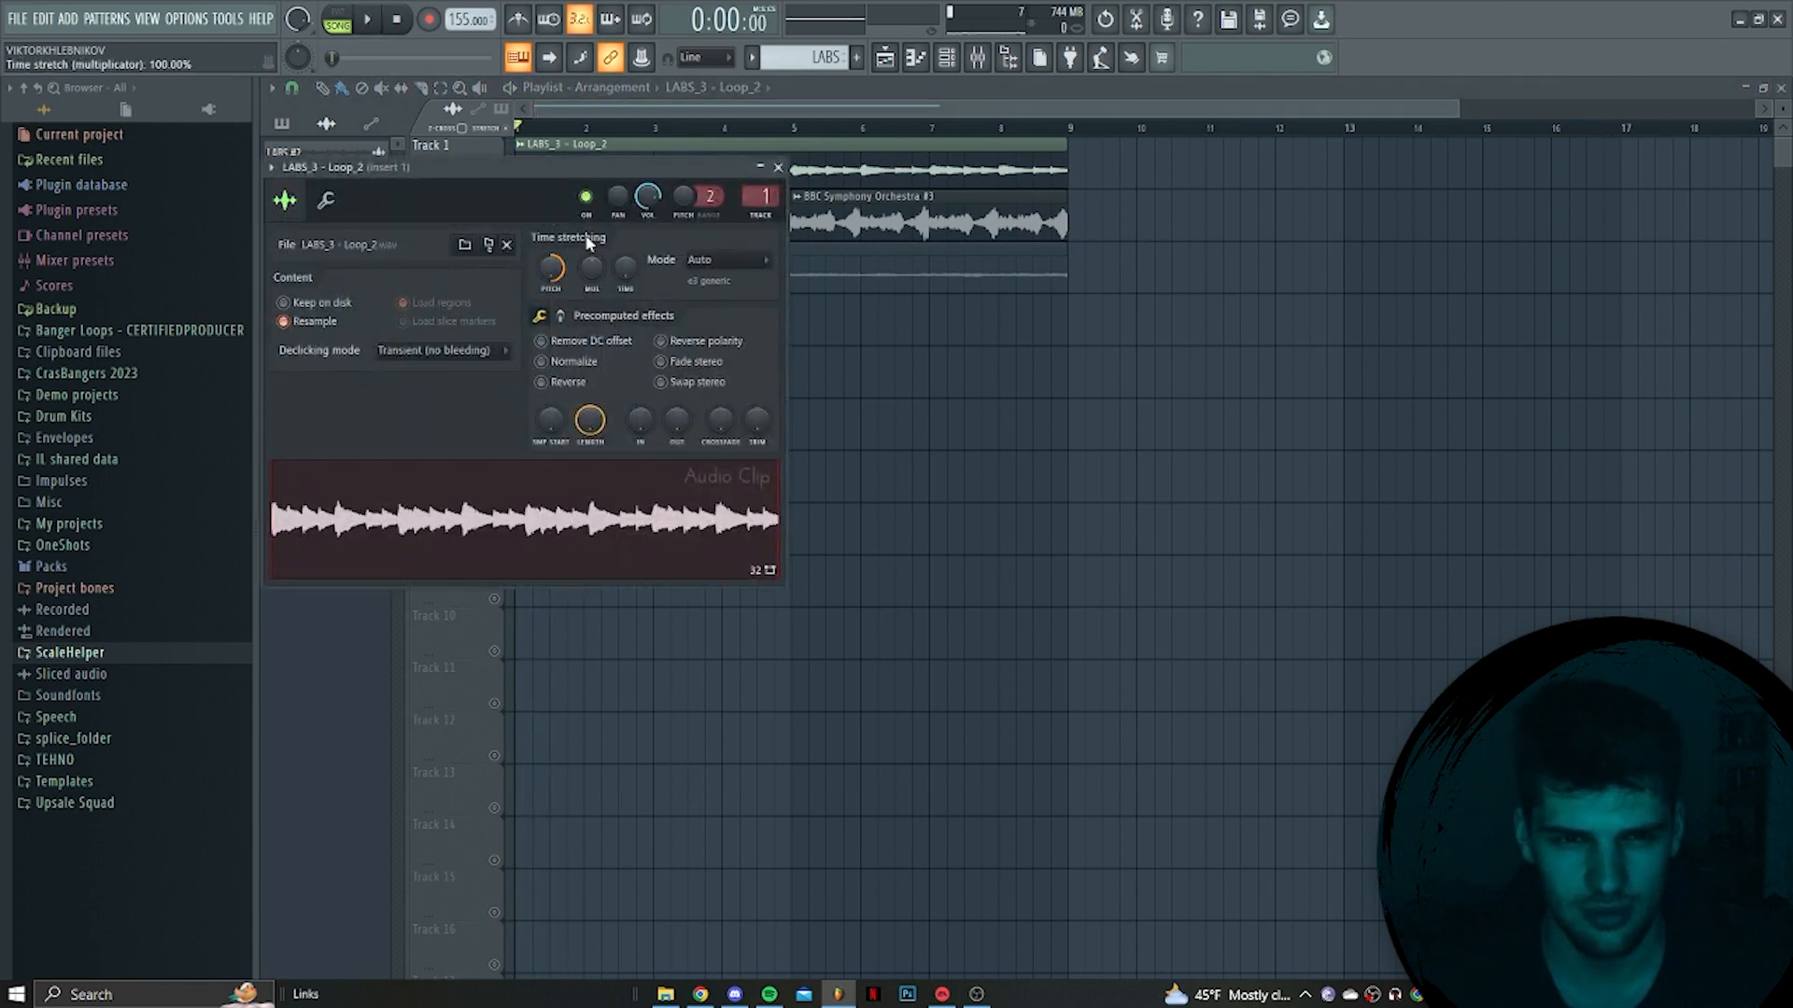
pyautogui.press('Escape')
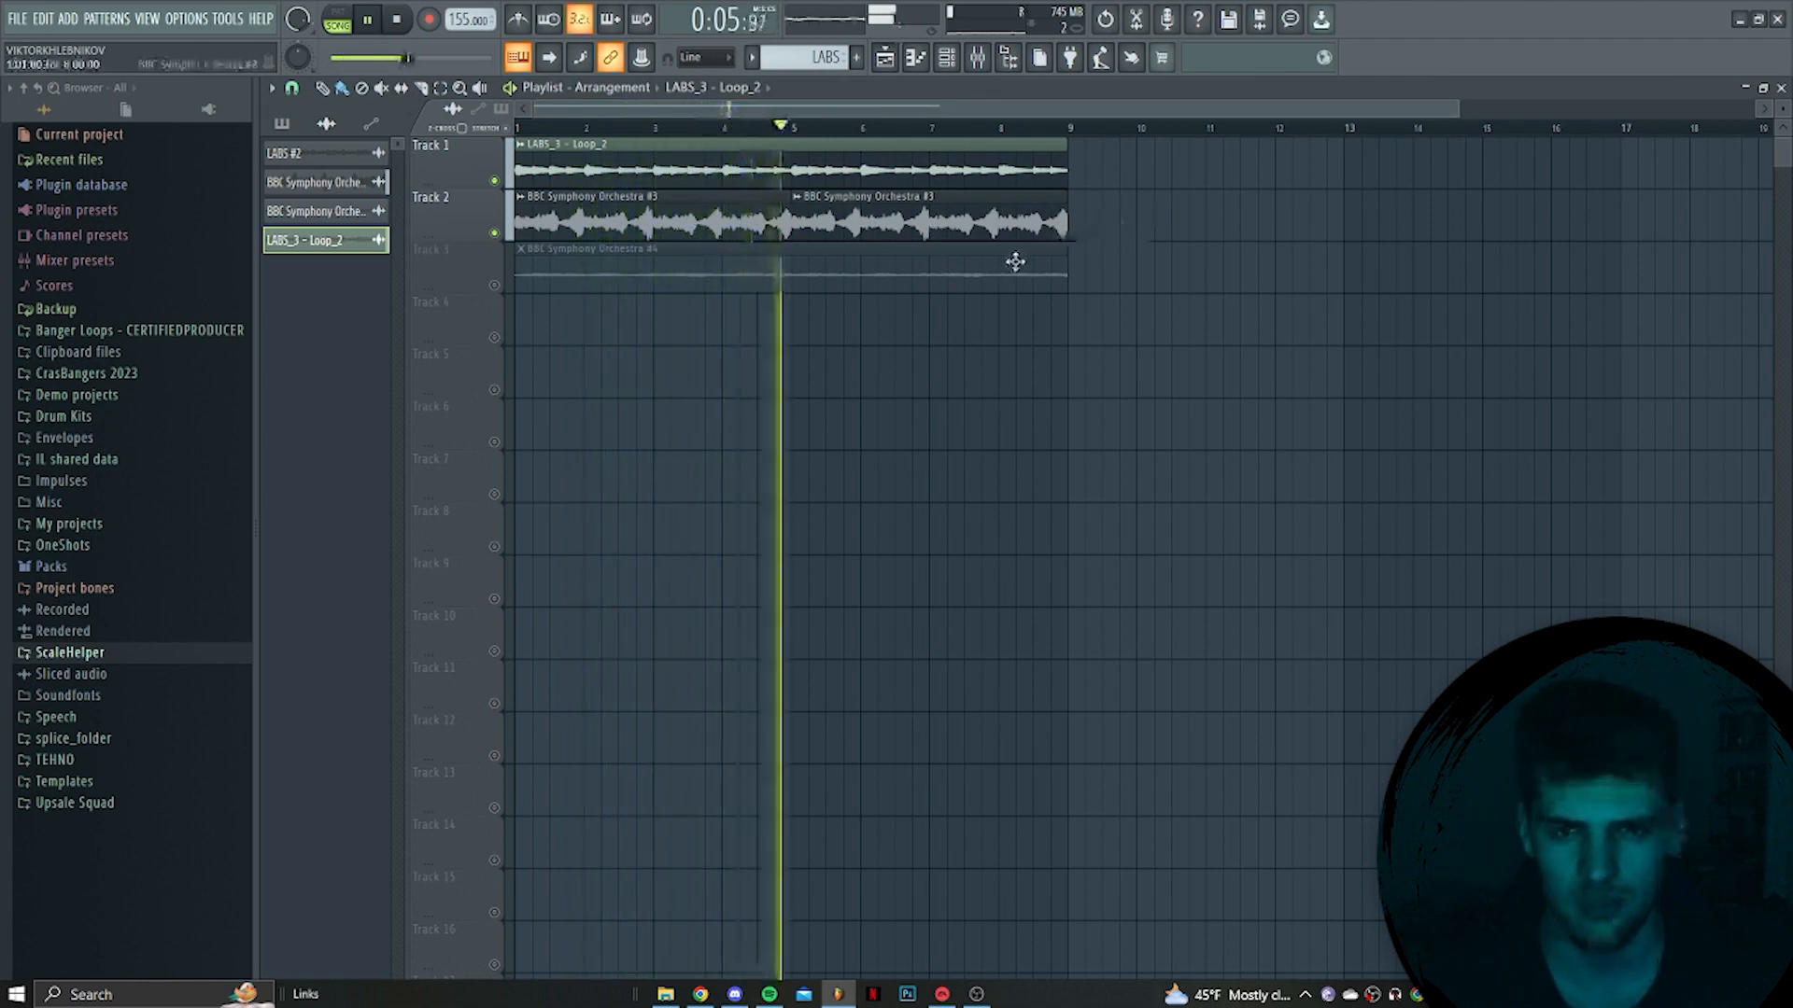
# Duplicate the clips on Tracks 1 and 2 to bar 9, extending them through bar 16
pyautogui.moveTo(1012, 260); pyautogui.dragTo(713, 140)
pyautogui.hotkey('ctrl', 'b')
pyautogui.click(881, 399)
pyautogui.scroll(-3, 800, 368)
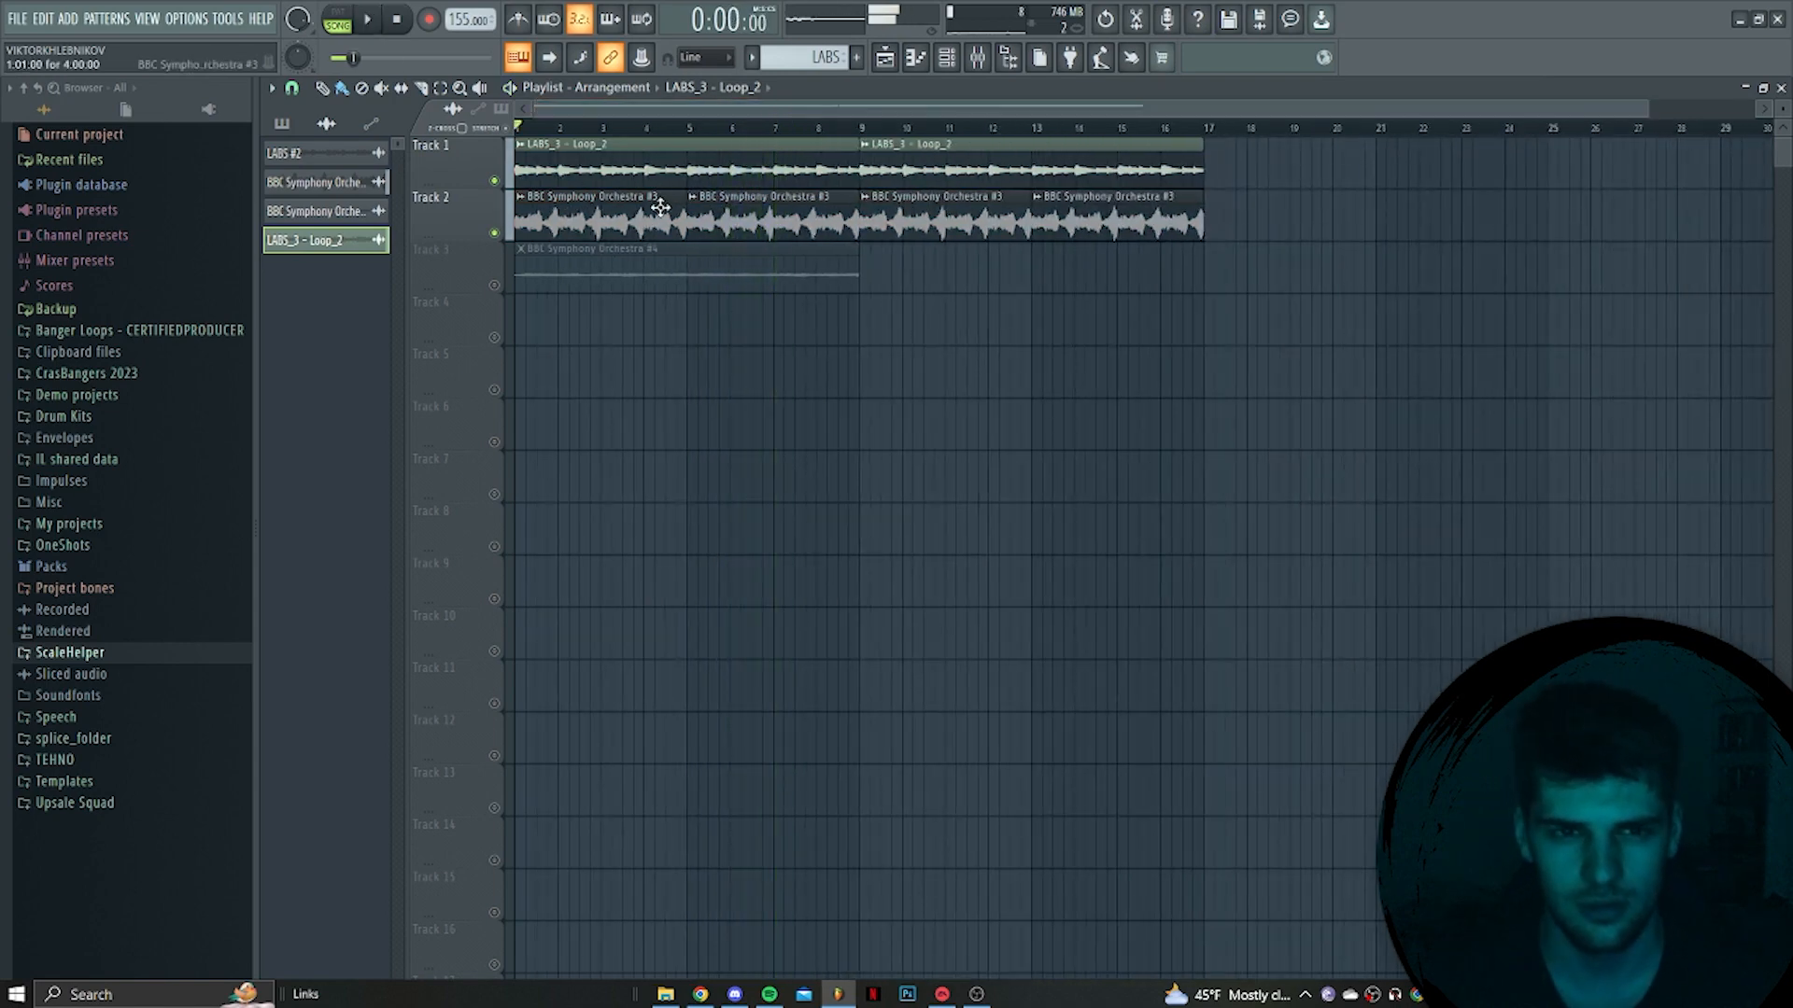
# Set the pitch shift of BBC Symphony Orchestra #3 to -1200 cents
pyautogui.doubleClick(728, 217)
pyautogui.moveTo(702, 420); pyautogui.dragTo(711, 431)
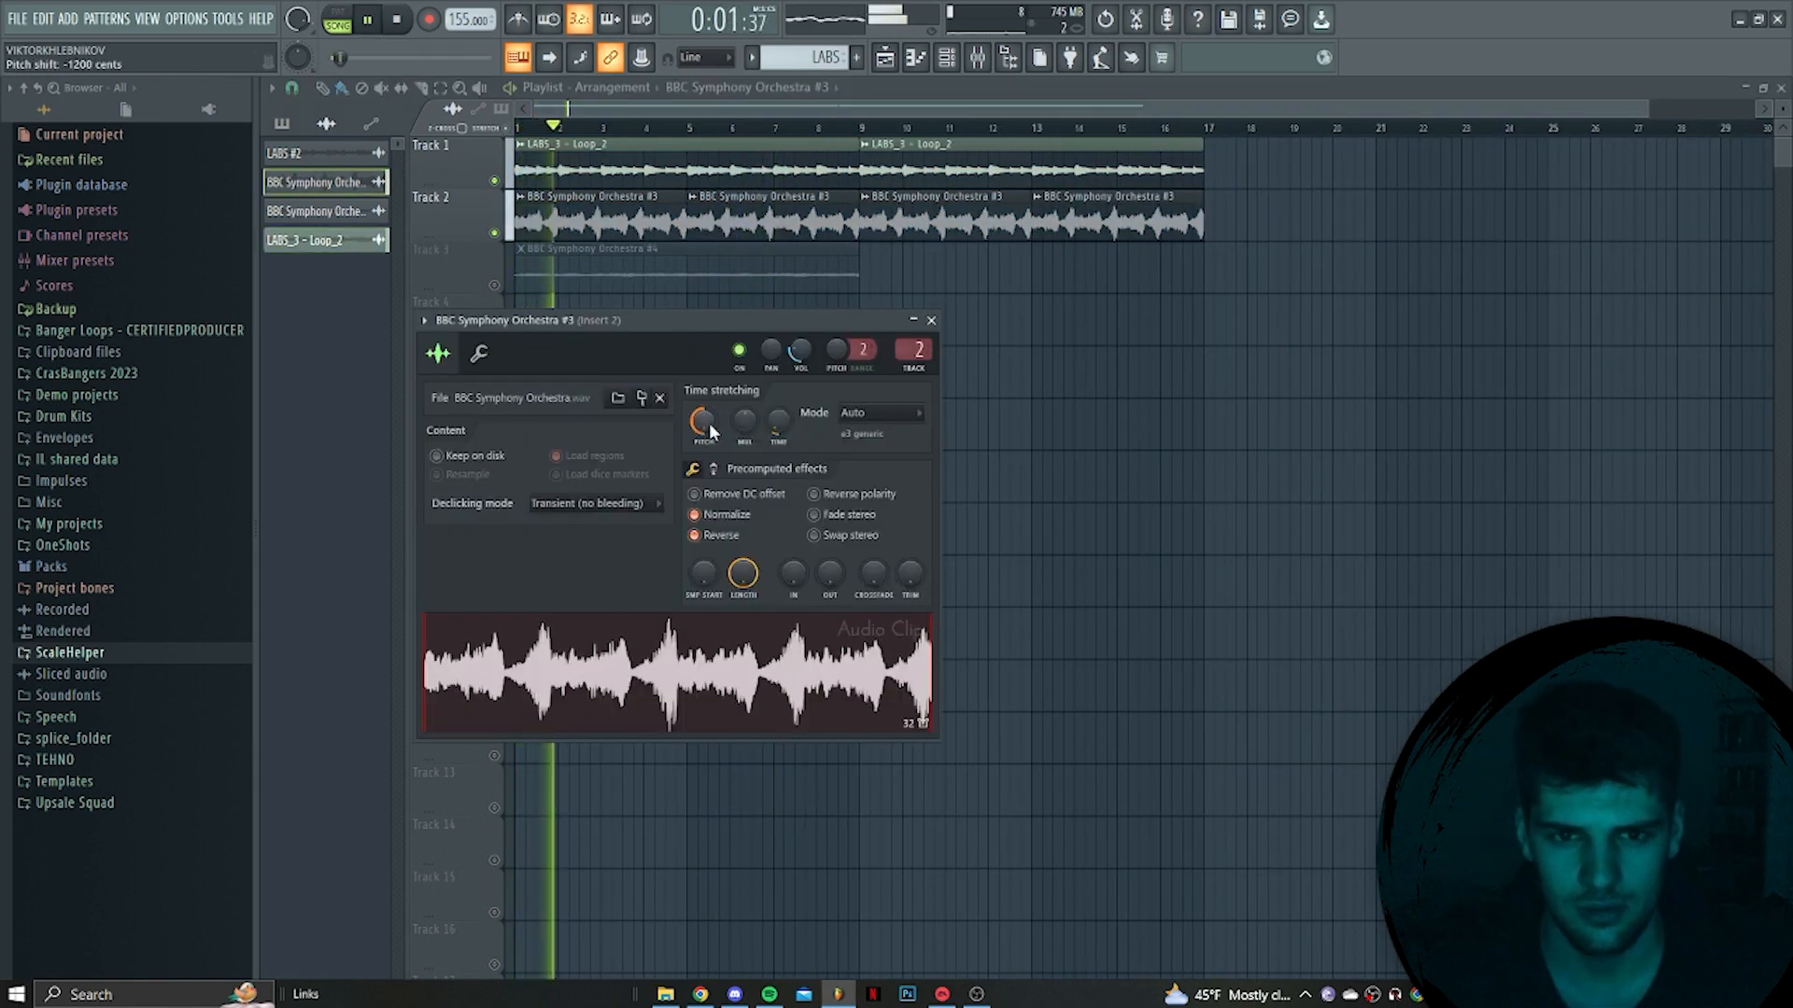
pyautogui.press('Escape')
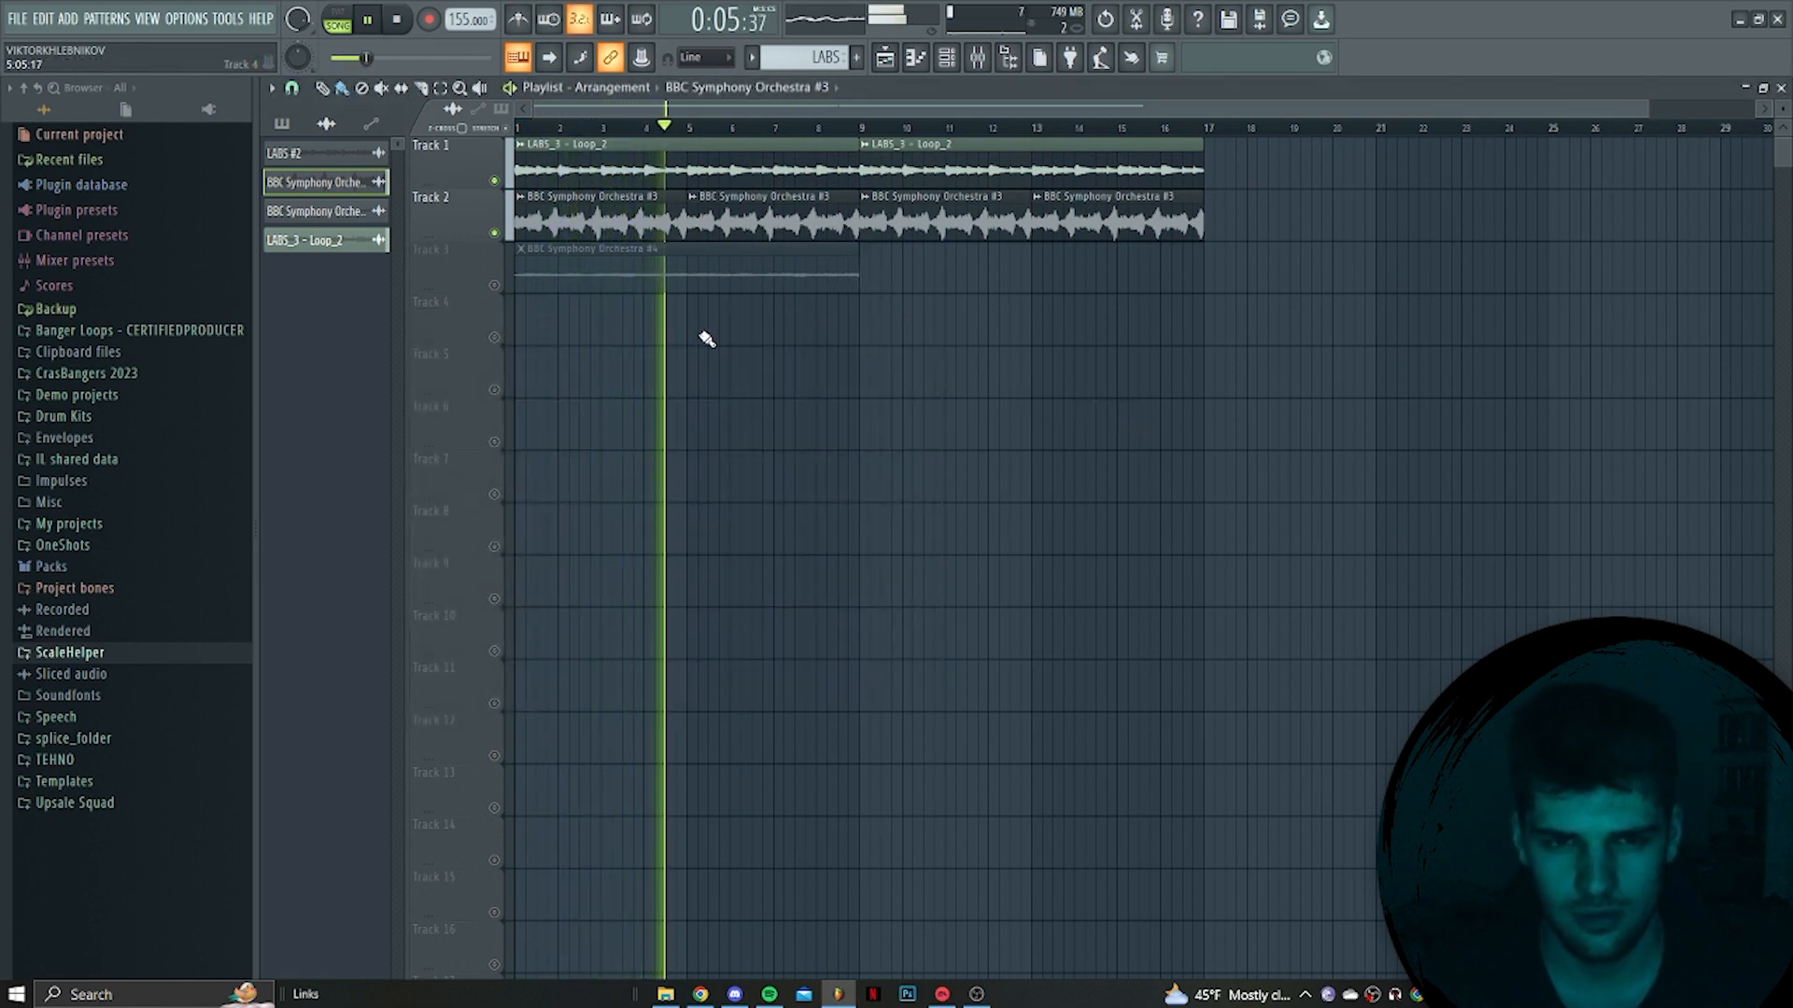
# Play back the arrangement of Tracks 1 and 2 from the start
pyautogui.scroll(3, 607, 214)
pyautogui.press('space')
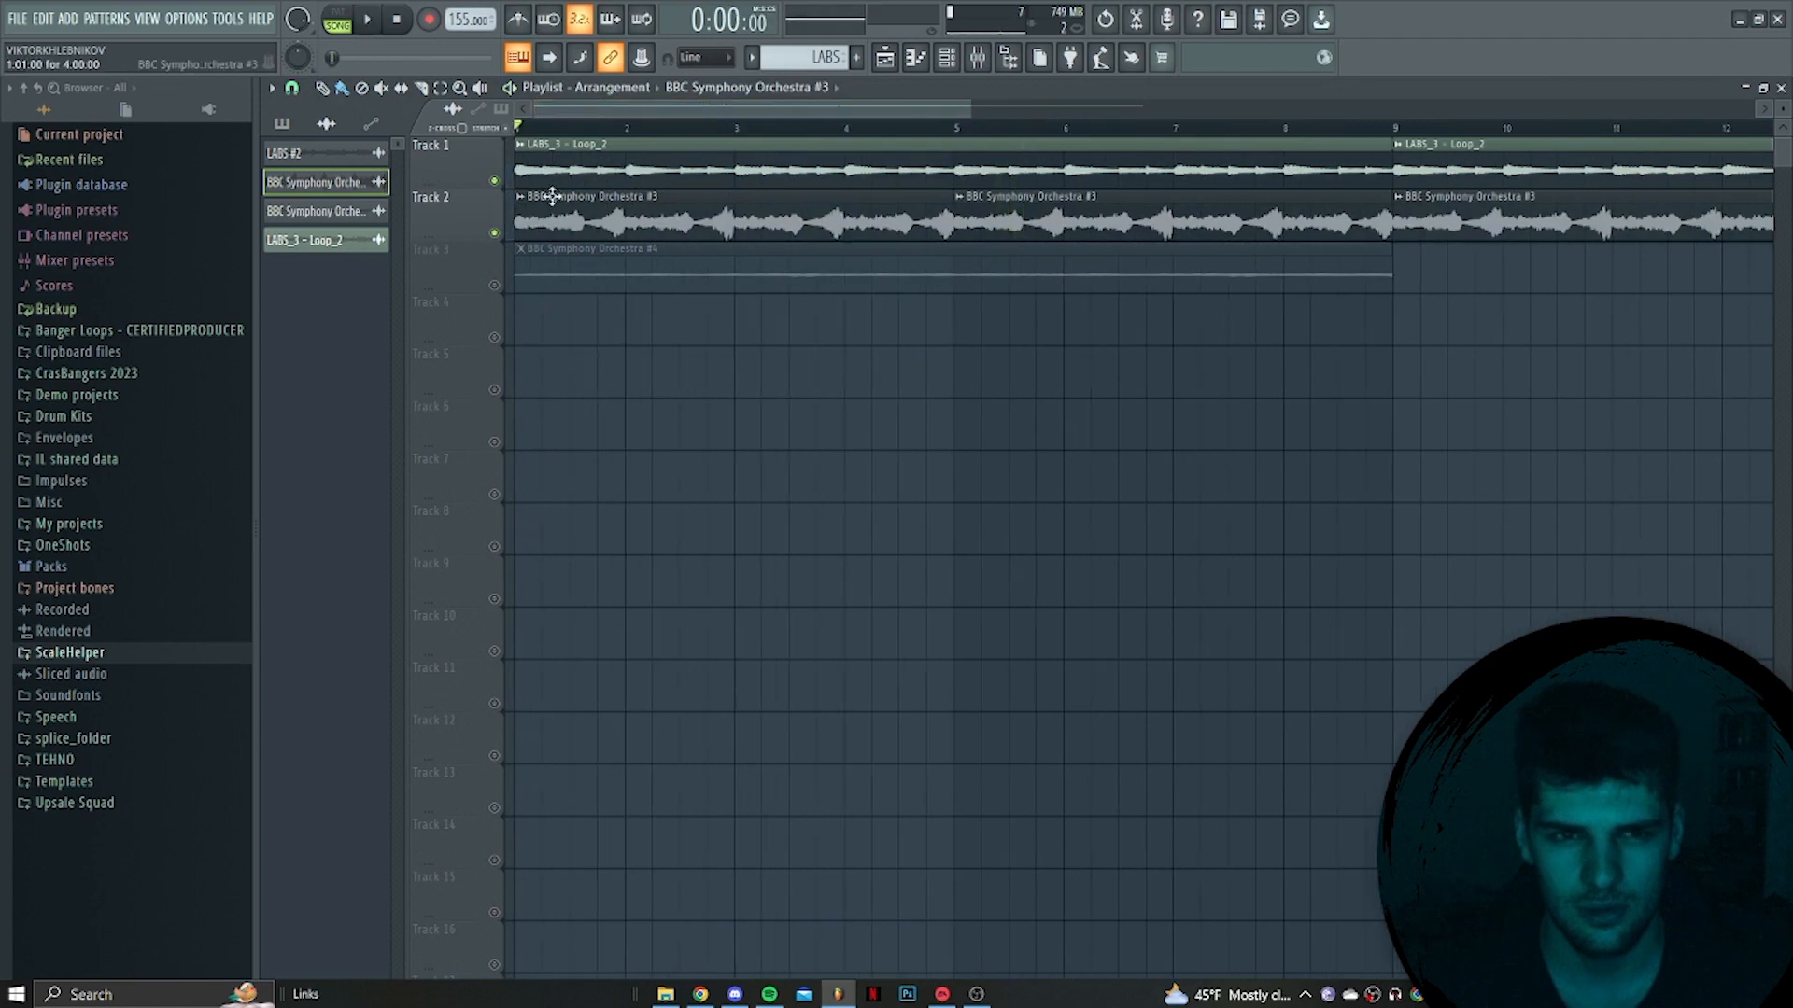
pyautogui.scroll(-2, 784, 458)
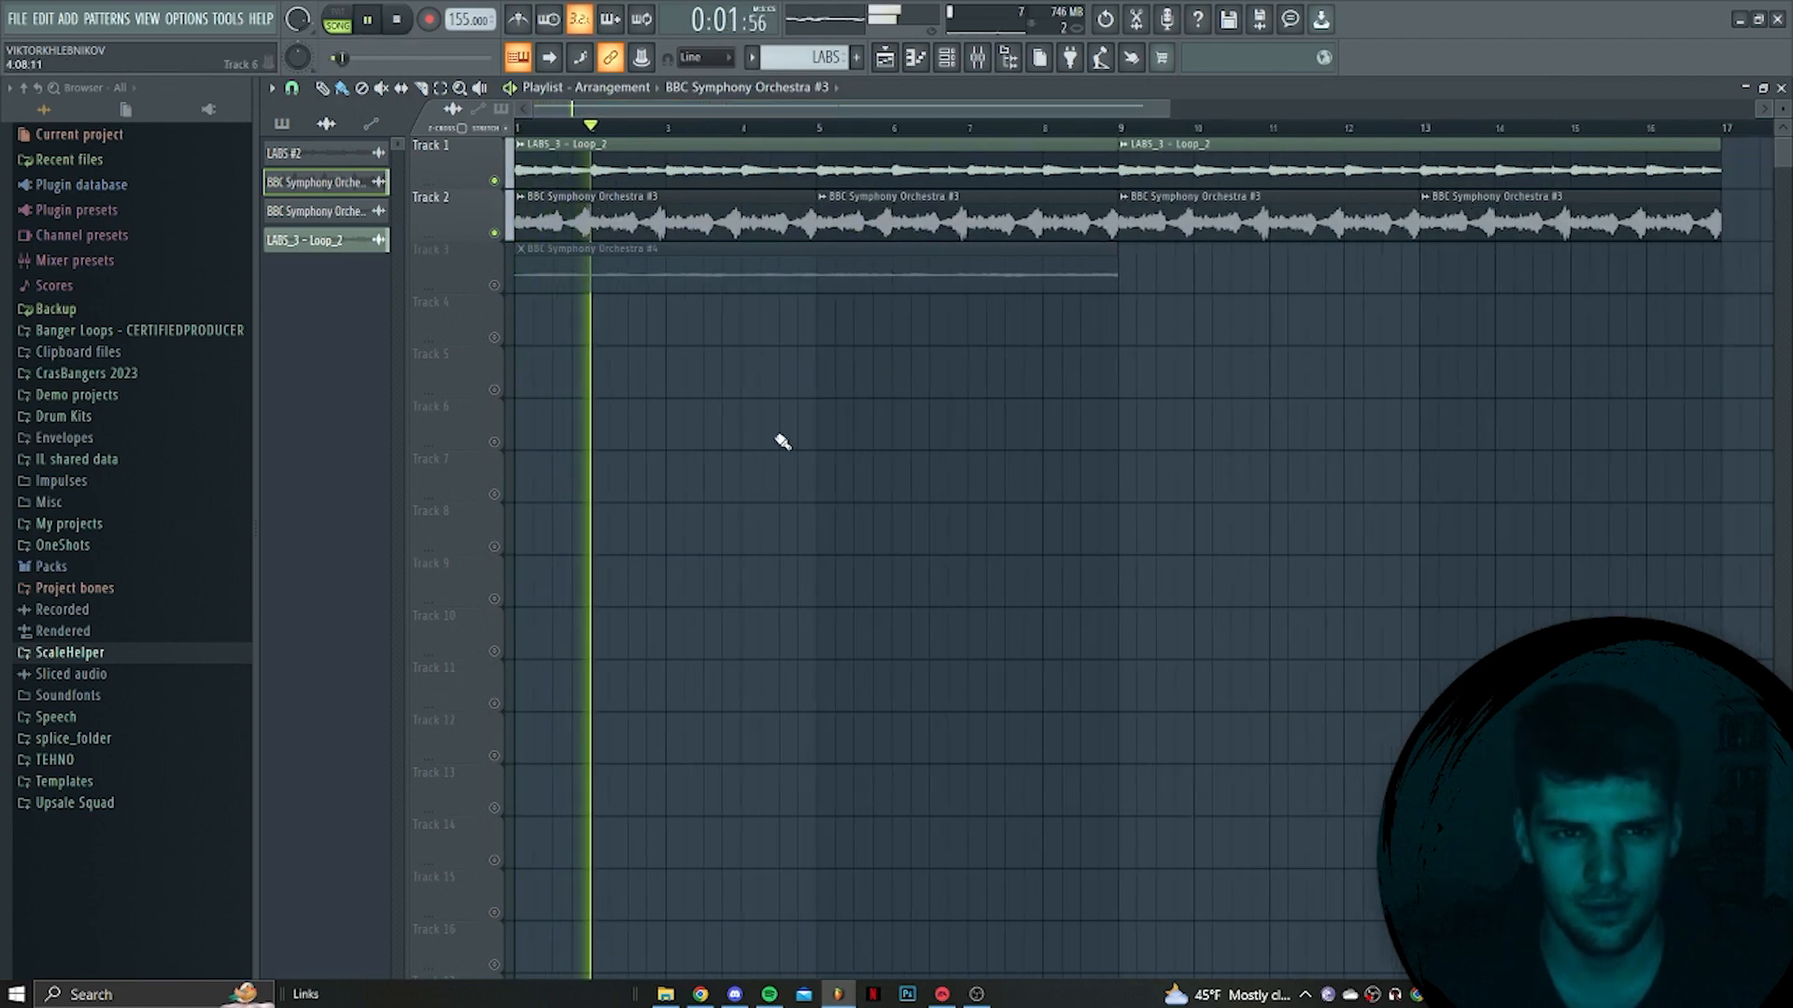
pyautogui.scroll(-2, 758, 425)
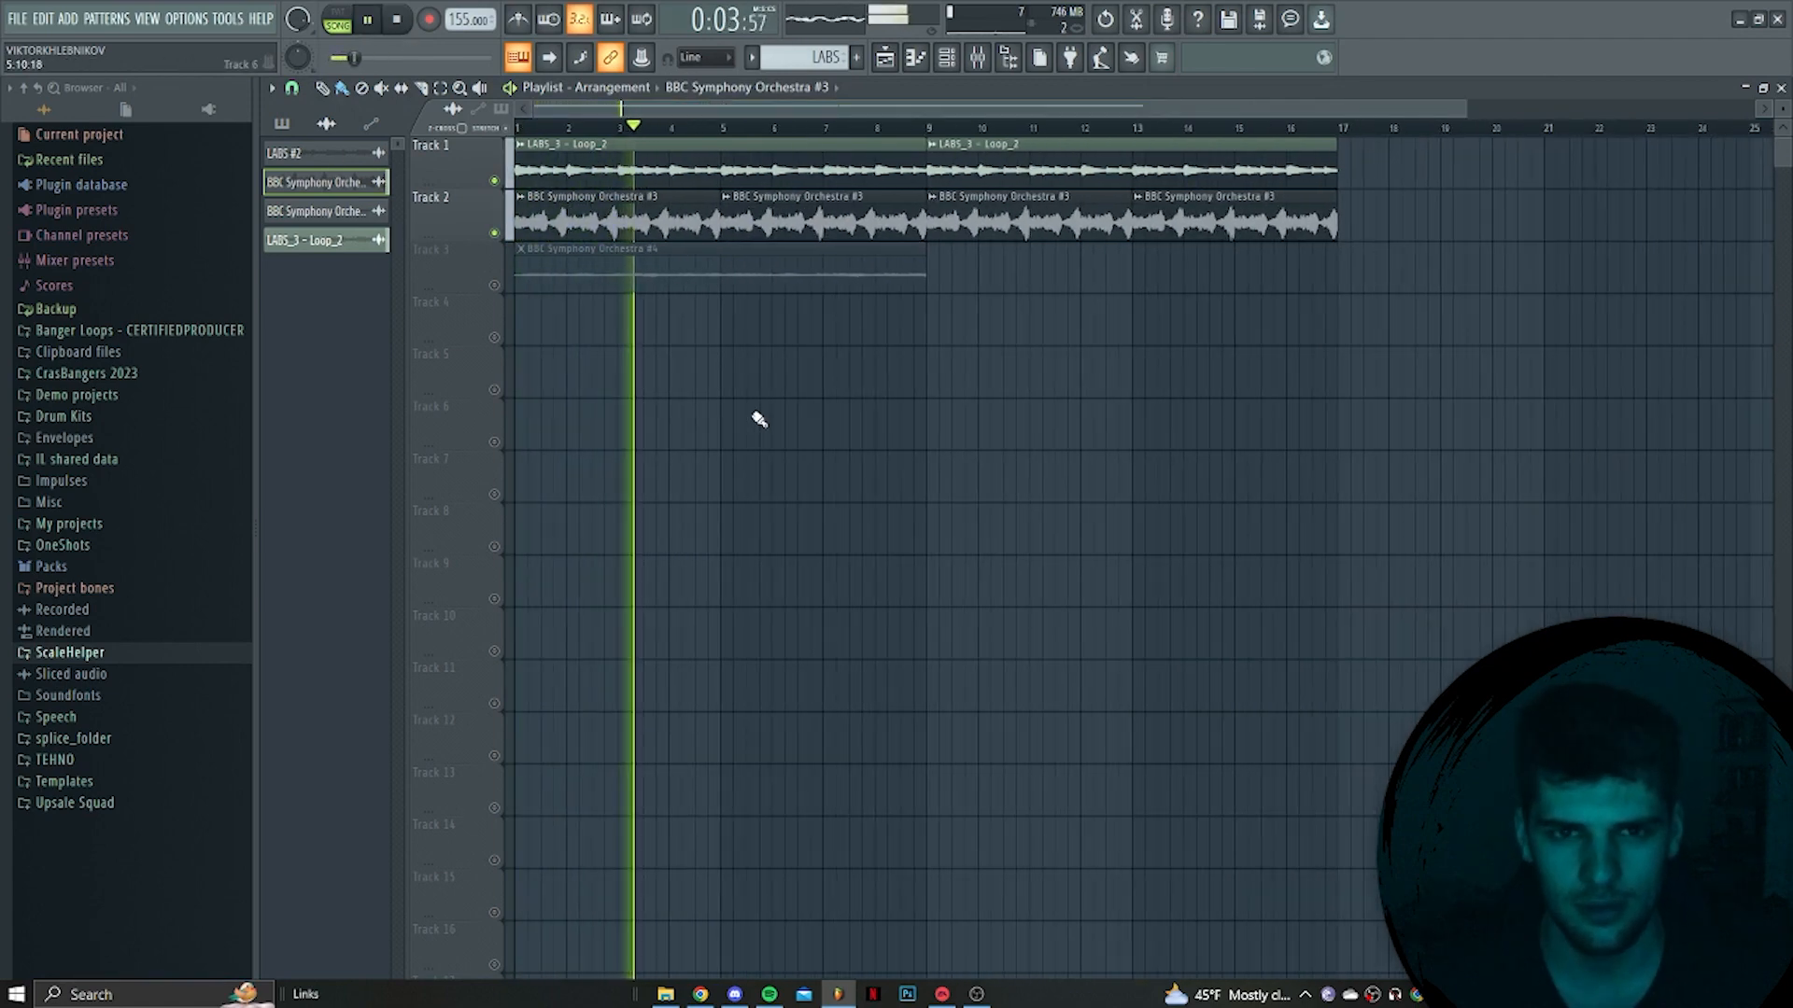
pyautogui.scroll(-1, 719, 409)
pyautogui.scroll(1, 692, 401)
pyautogui.press('space')
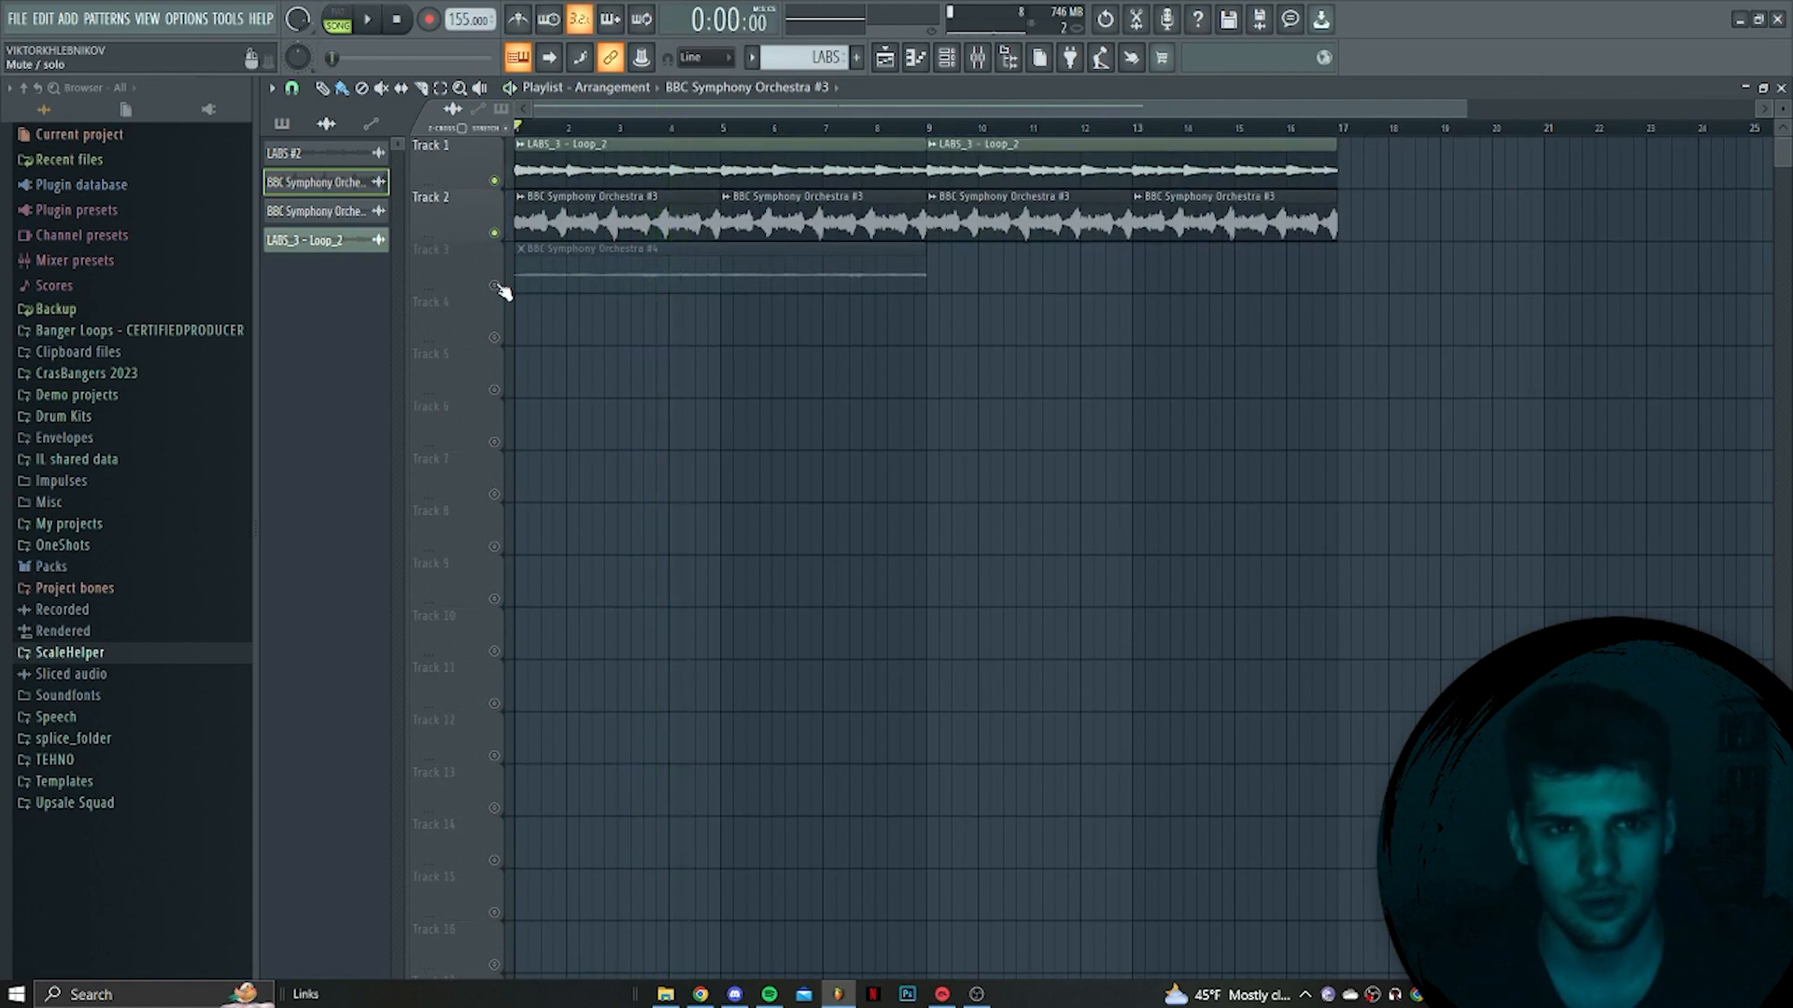
# Unmute Track 3, route the BBC Symphony Orchestra #4 clip to mixer track 3 and reset its pitch shift
pyautogui.click(494, 285)
pyautogui.doubleClick(591, 282)
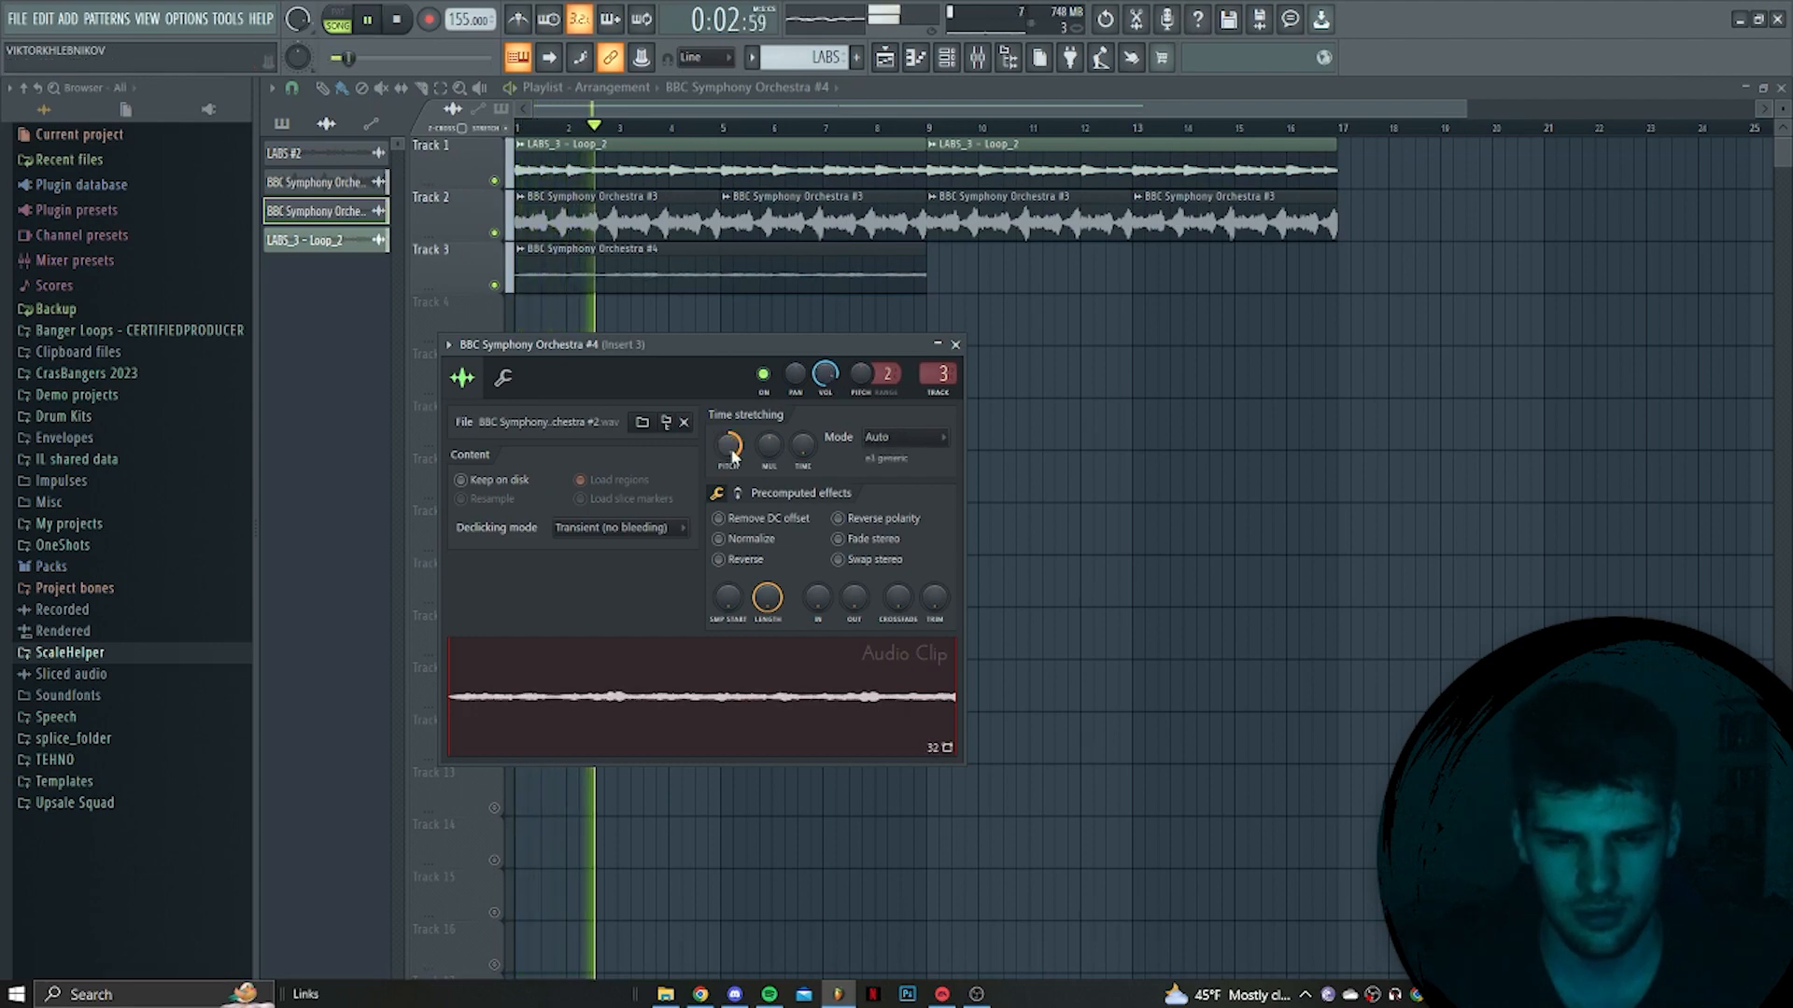
pyautogui.rightClick(732, 450)
pyautogui.click(761, 461)
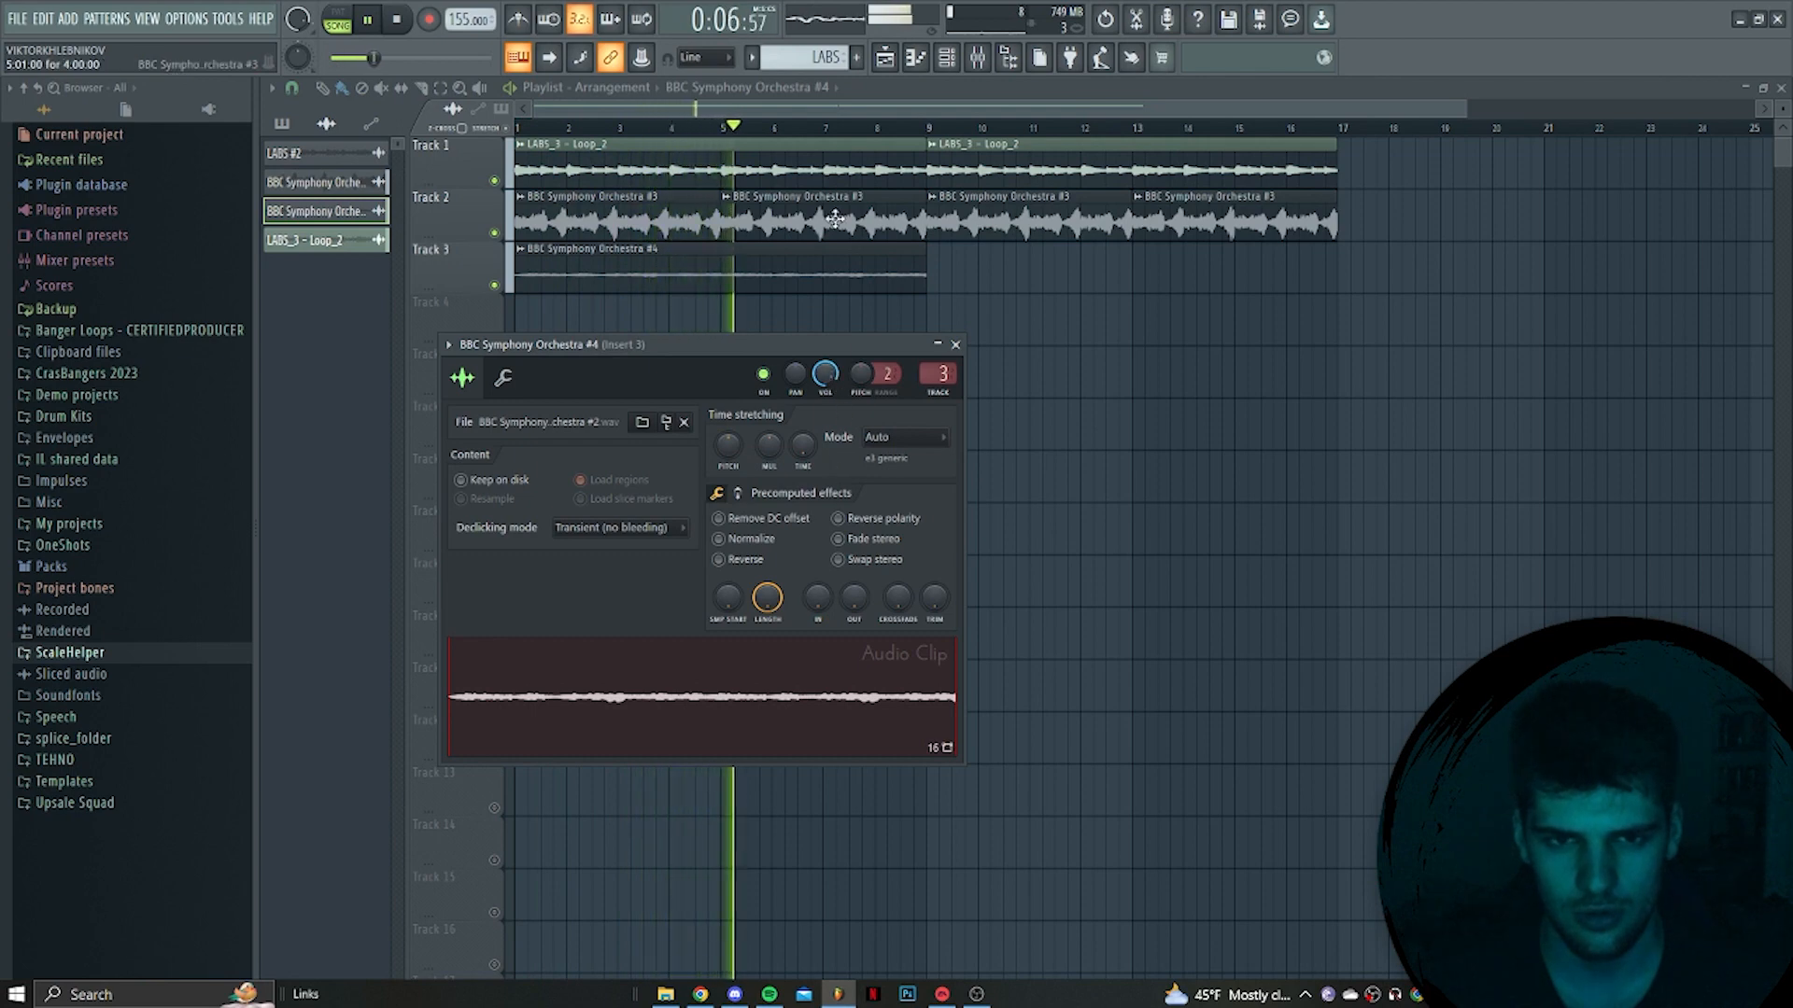
# Load Fruity Reeverb 2 in the first effect slot of mixer Insert 3
pyautogui.doubleClick(829, 277)
pyautogui.doubleClick(830, 274)
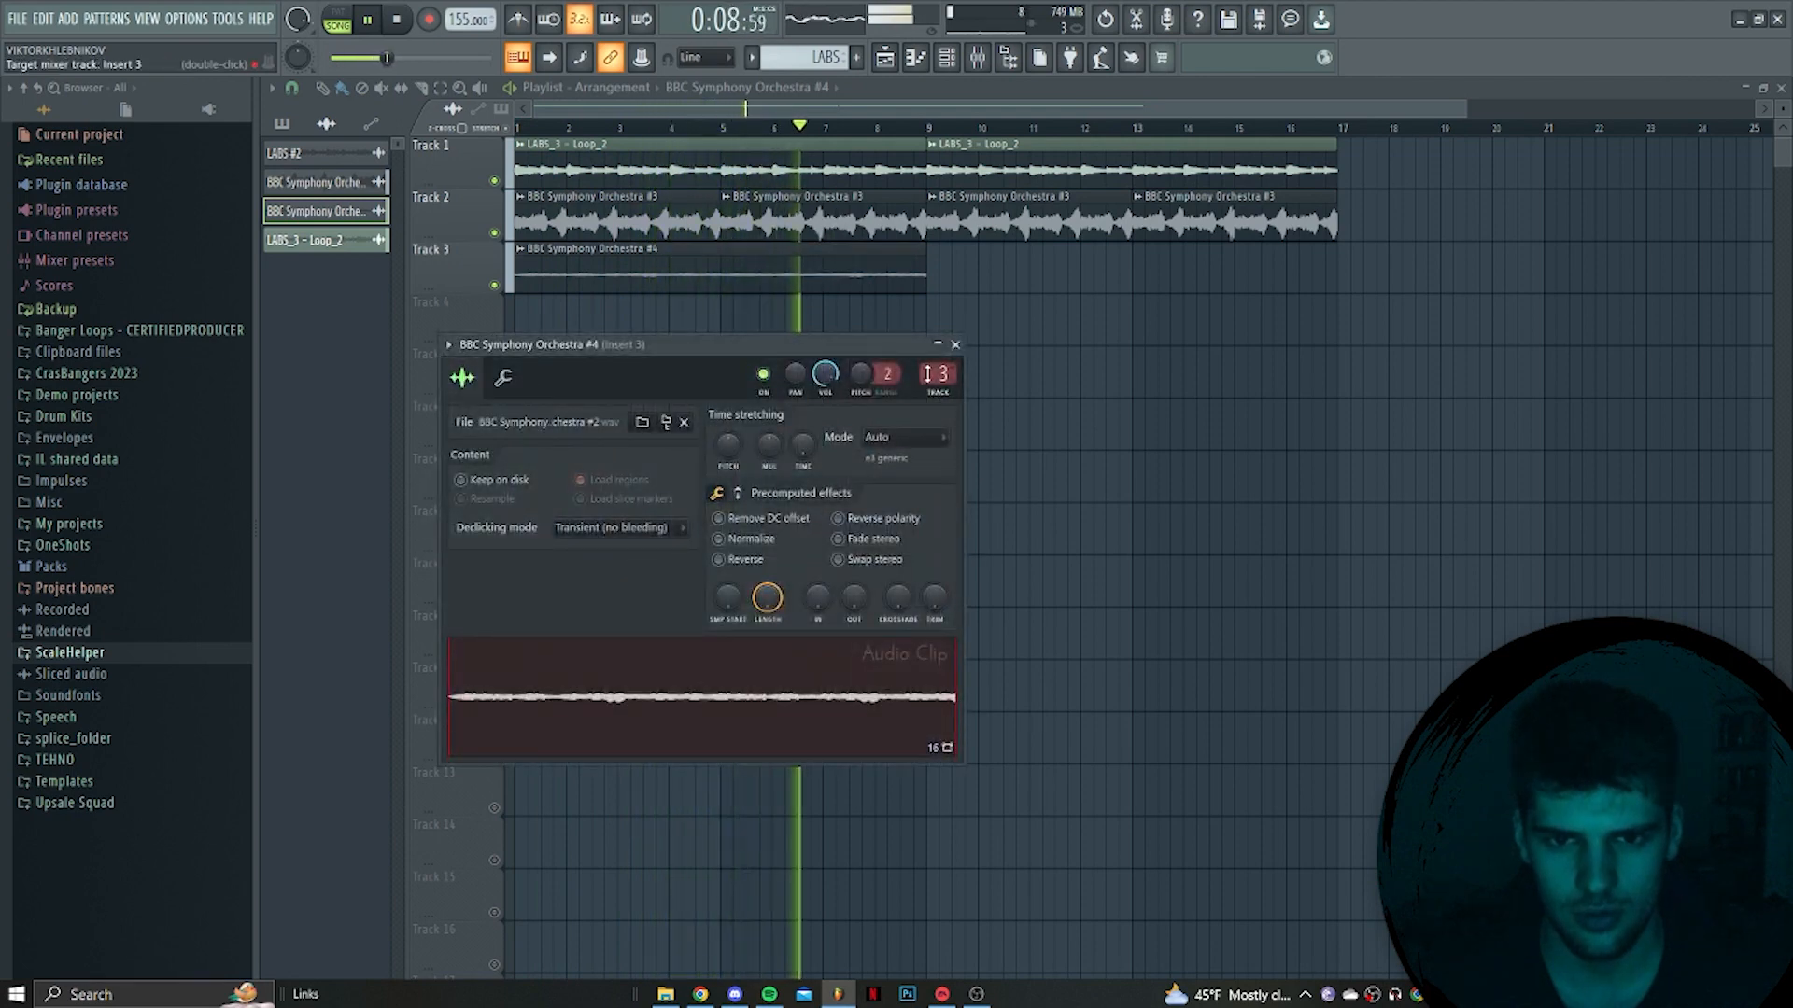
pyautogui.click(976, 65)
pyautogui.click(1604, 454)
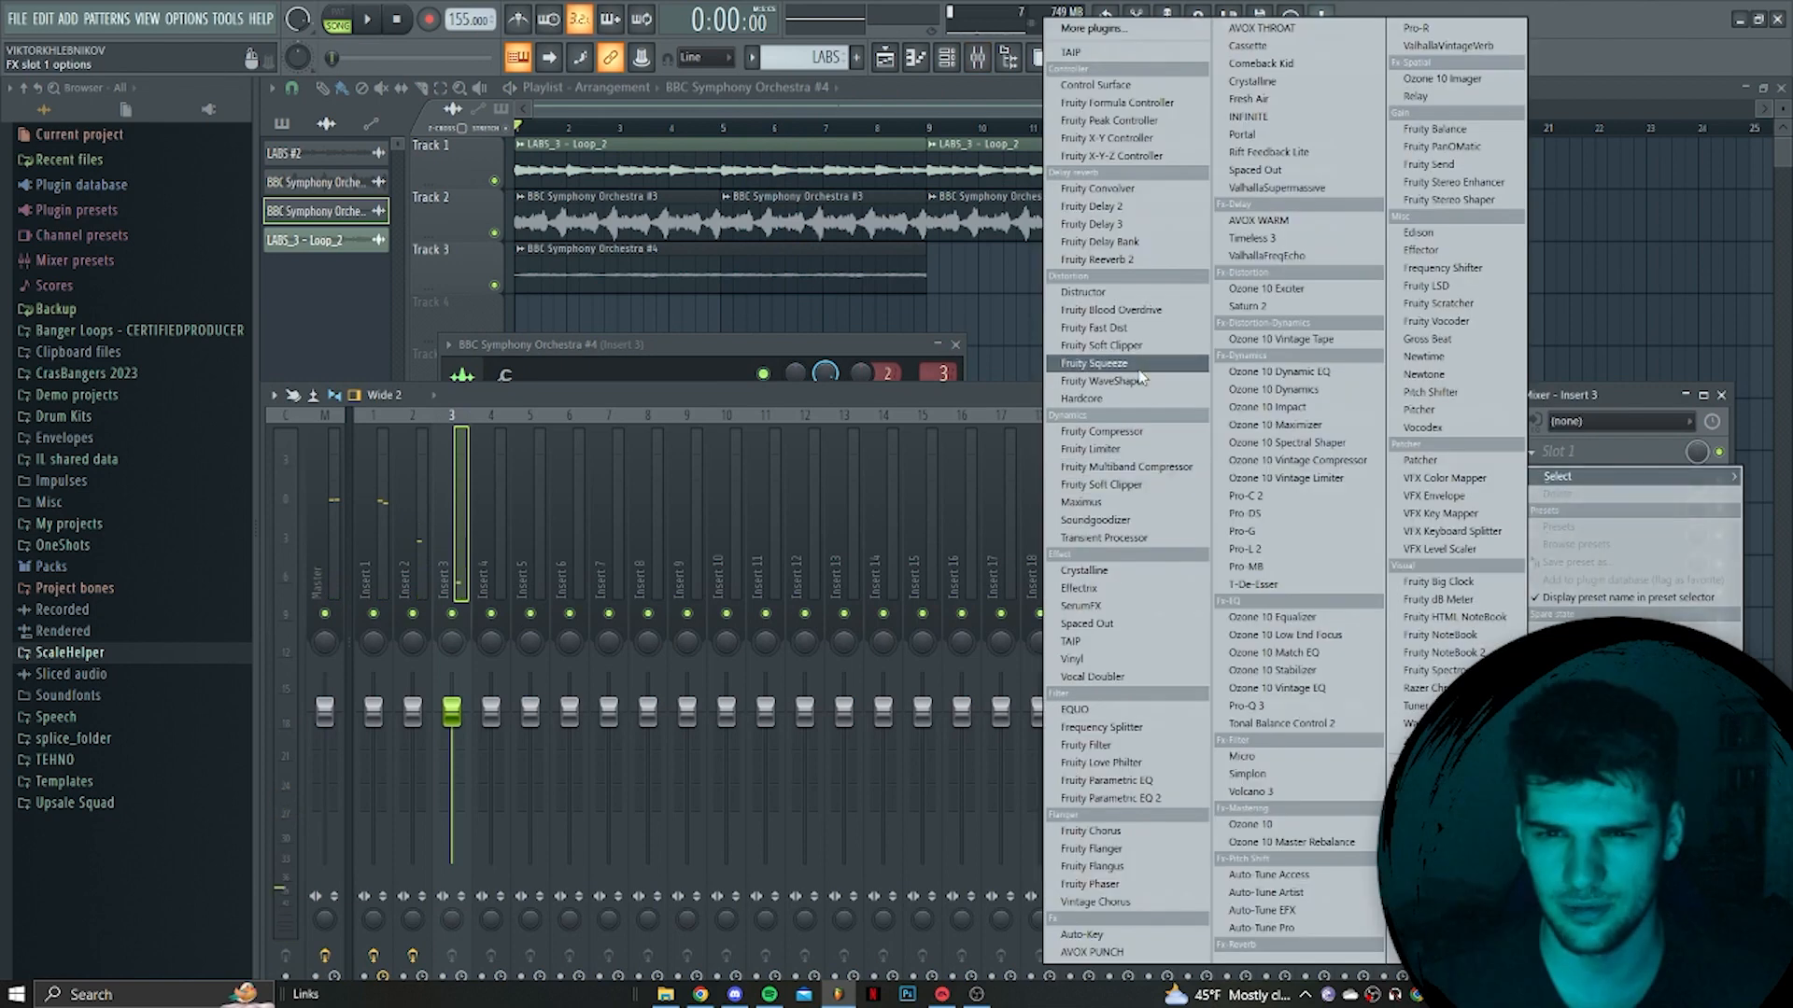
pyautogui.click(1098, 259)
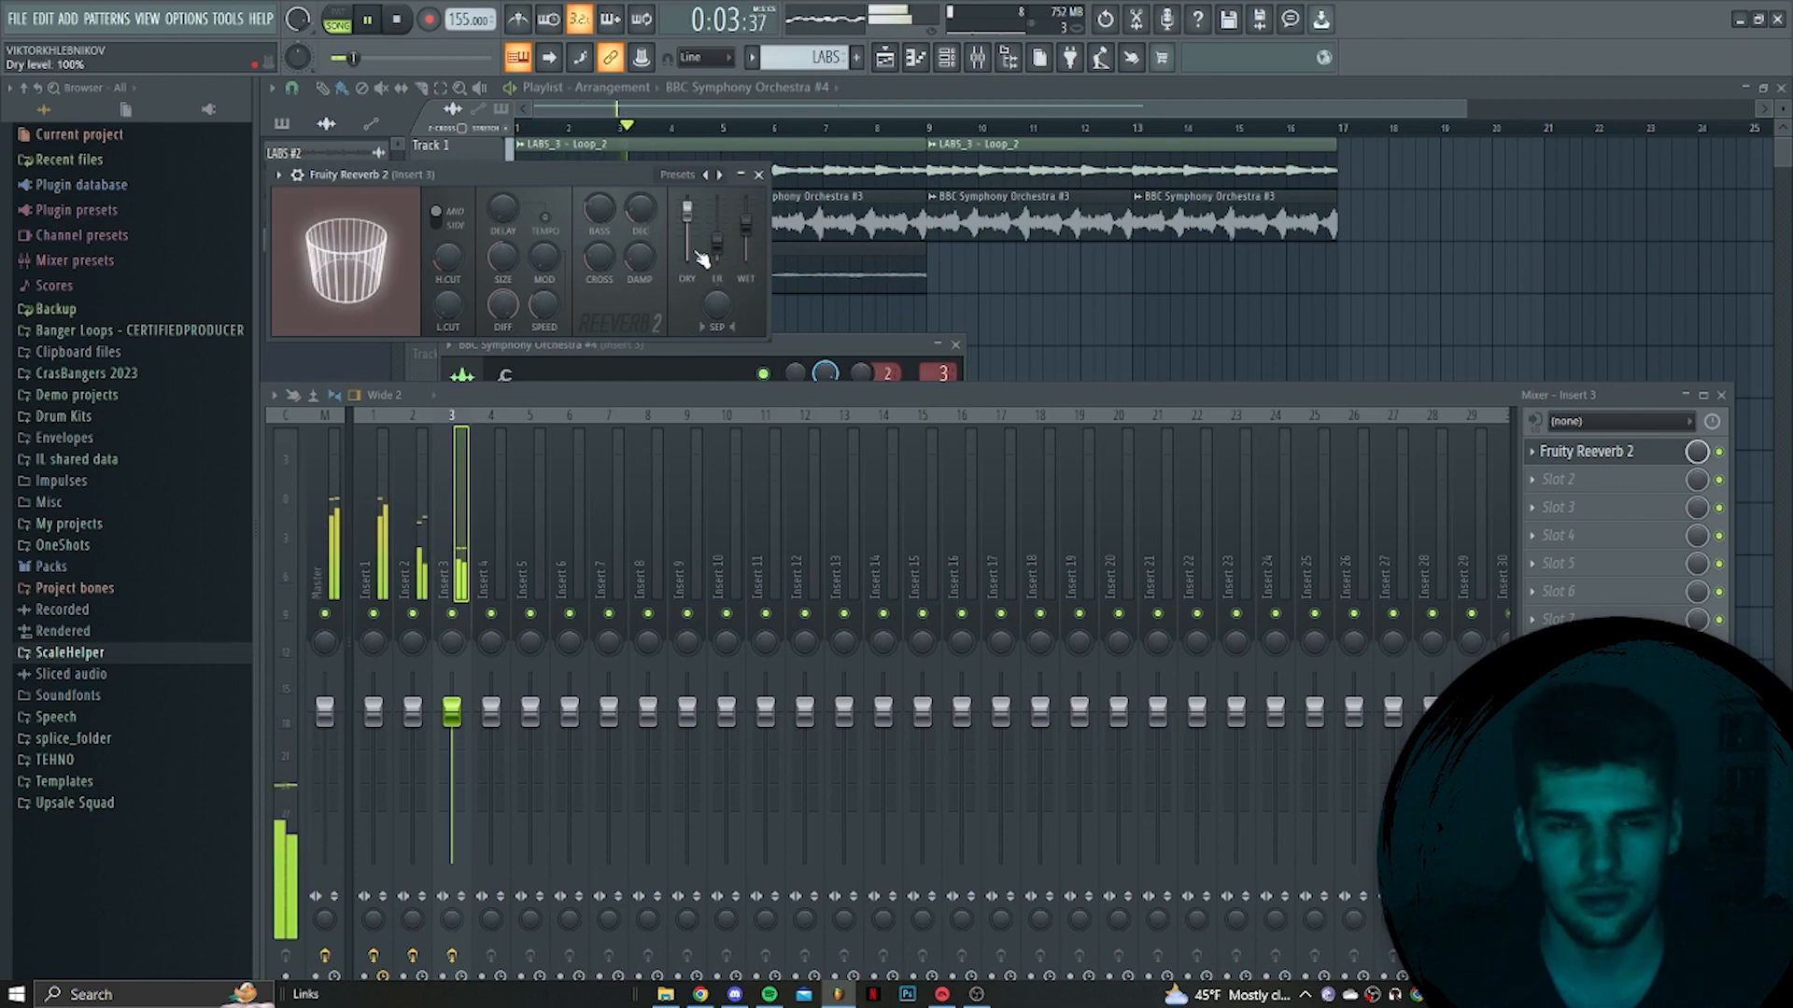
pyautogui.press('space')
# Add an effect to the second slot of mixer Insert 3 and return to the playlist
pyautogui.click(1594, 489)
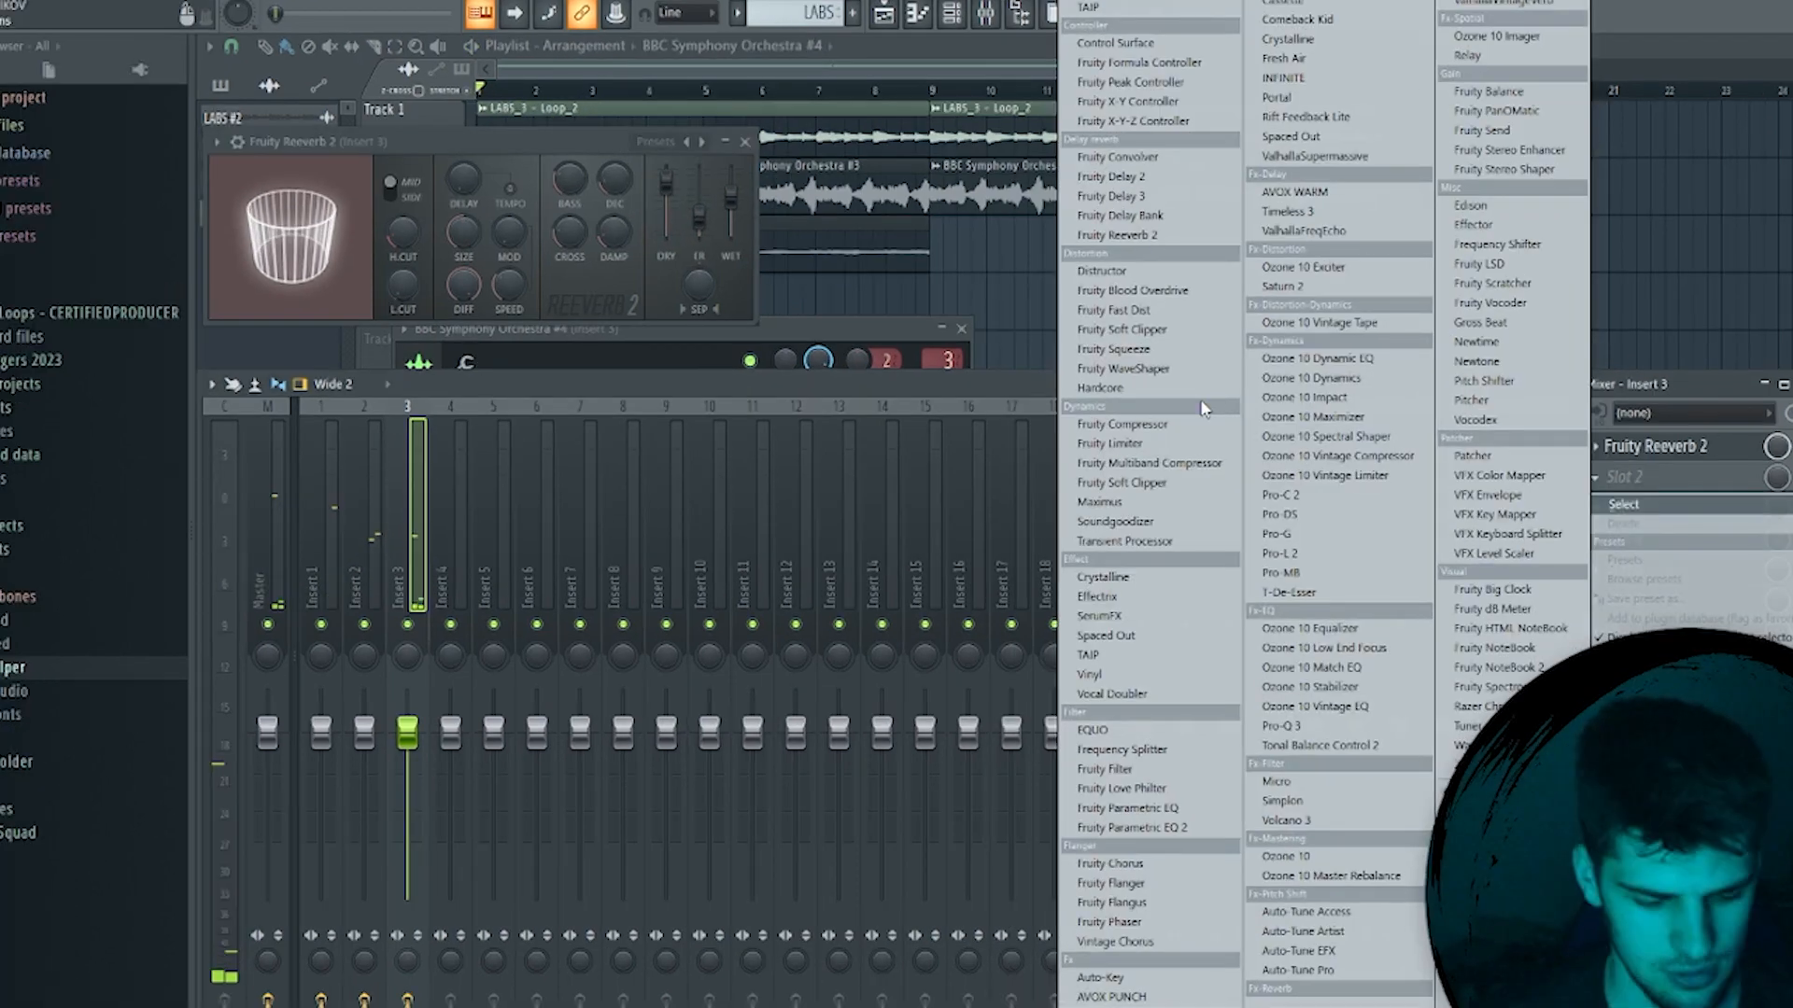
pyautogui.press('g')
pyautogui.click(452, 434)
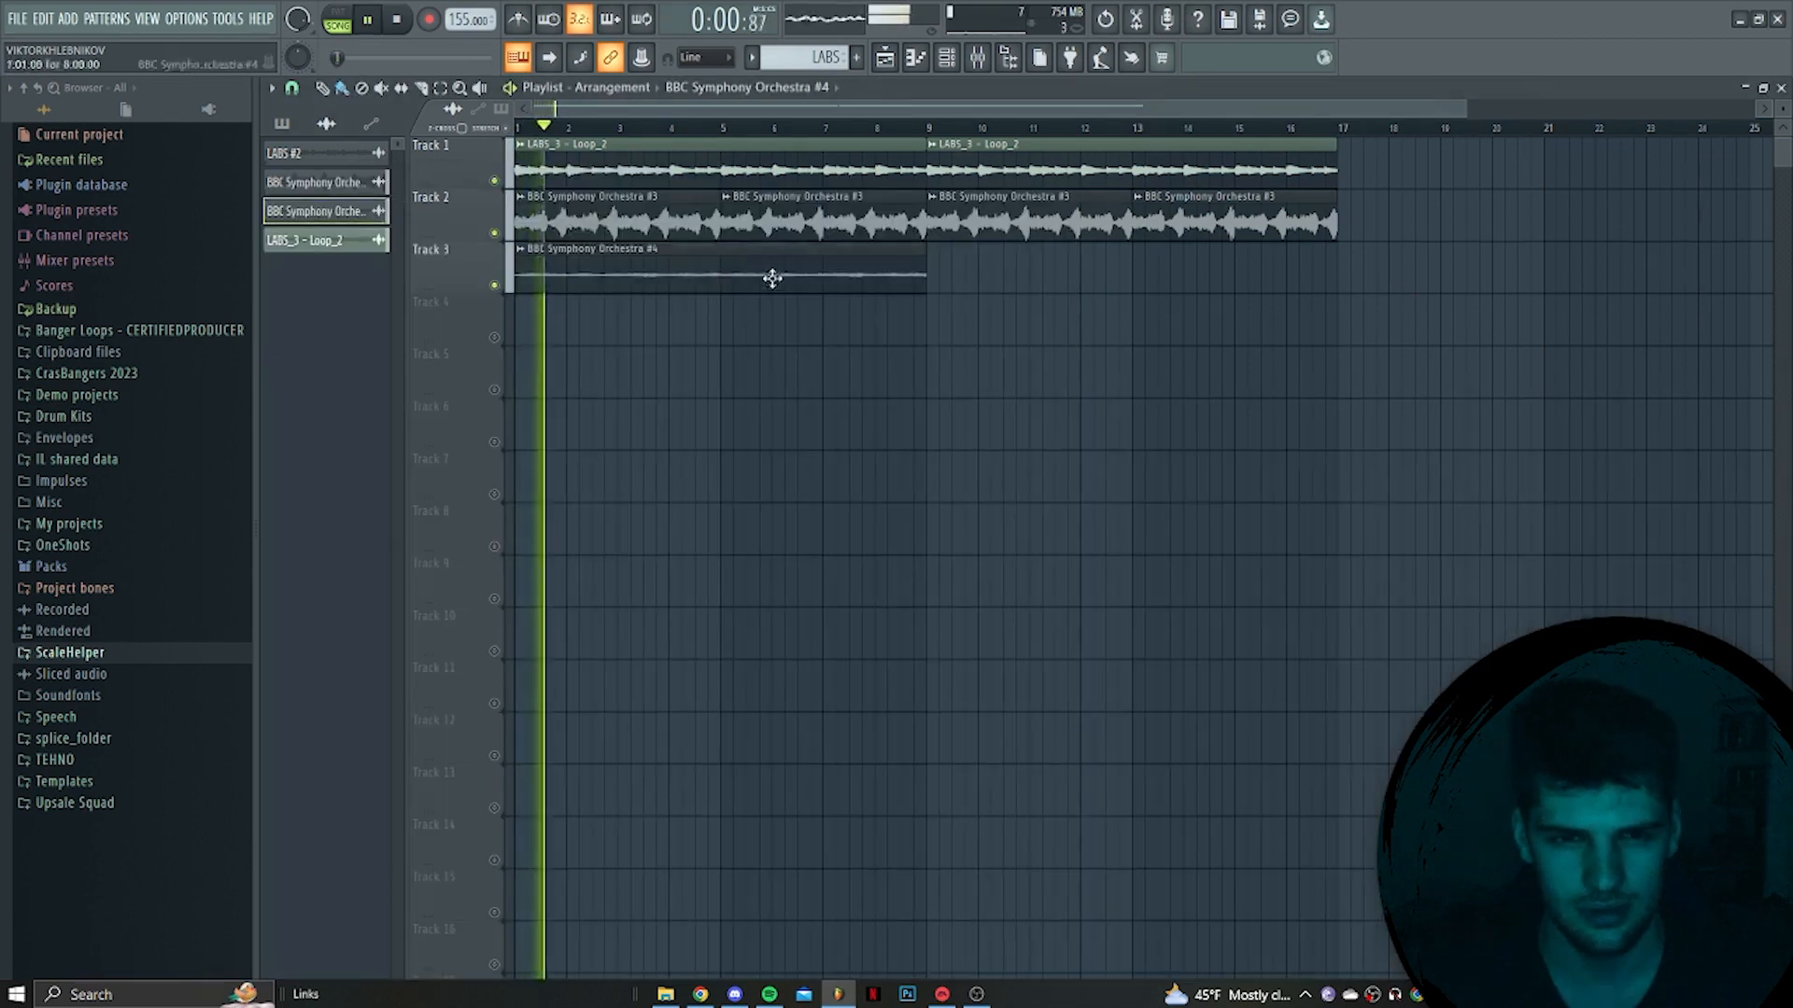
# Normalize the BBC Symphony Orchestra #4 sample on Track 3 and set its channel volume to 32%
pyautogui.doubleClick(773, 276)
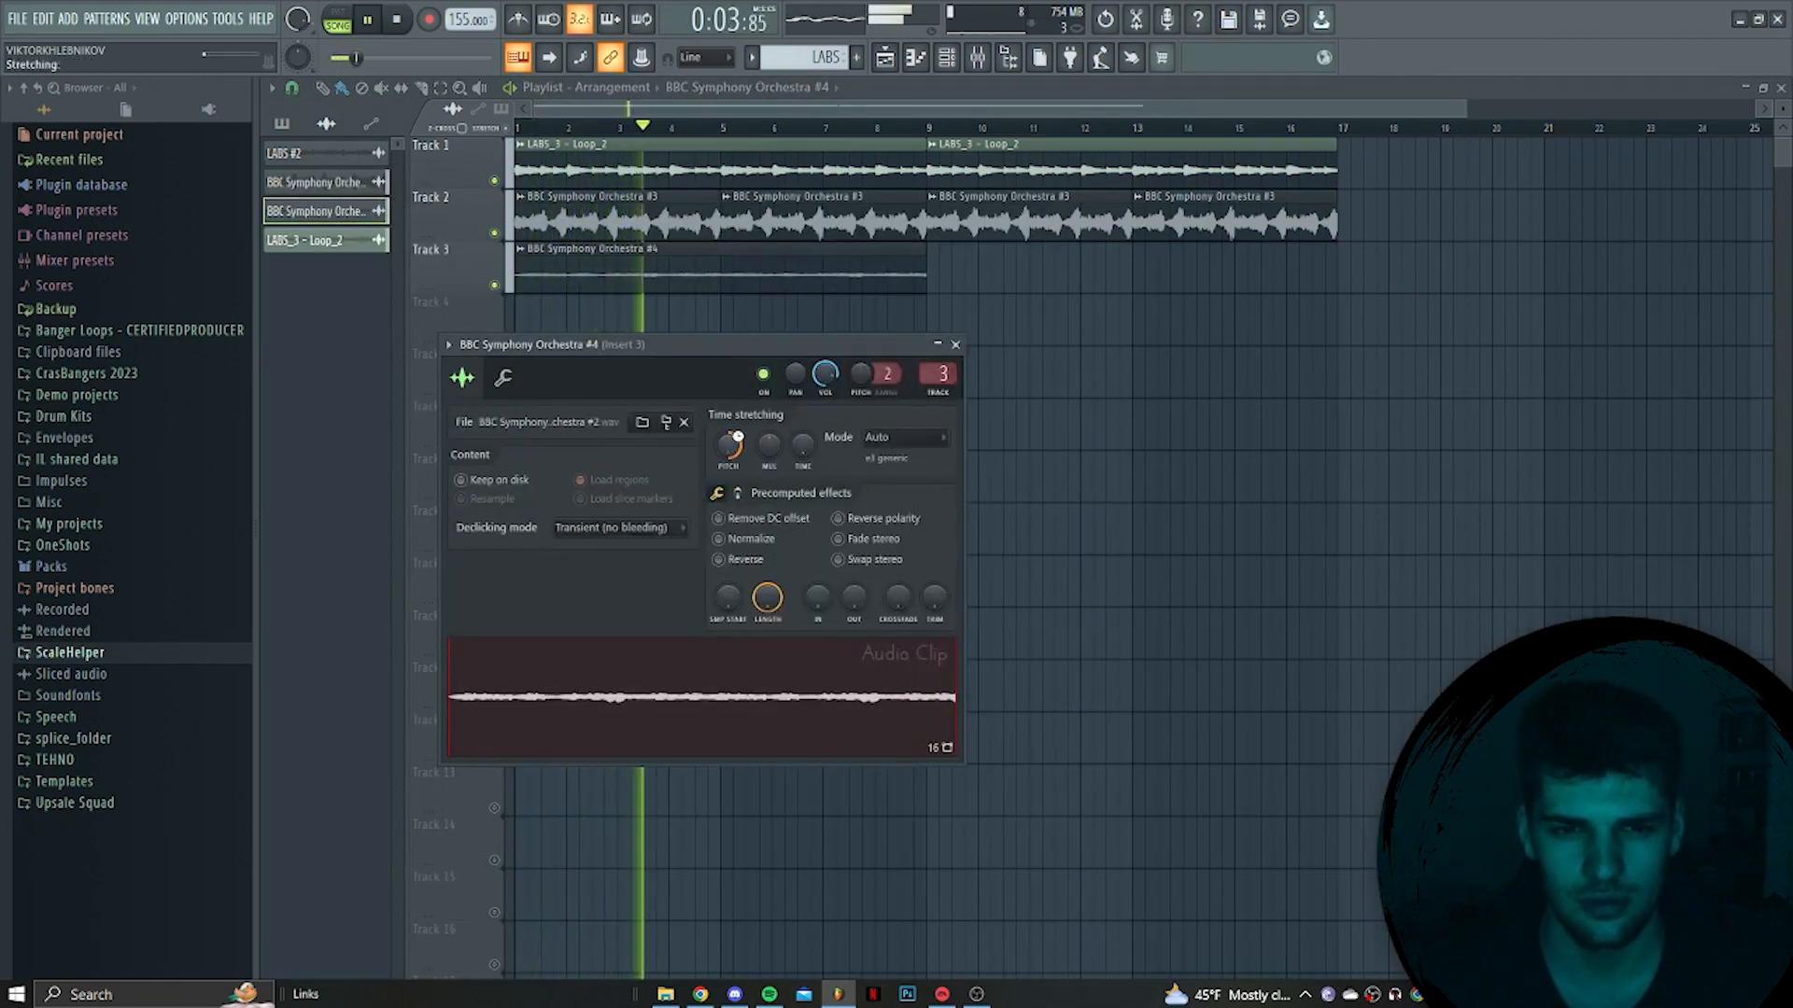
pyautogui.rightClick(729, 448)
pyautogui.click(751, 463)
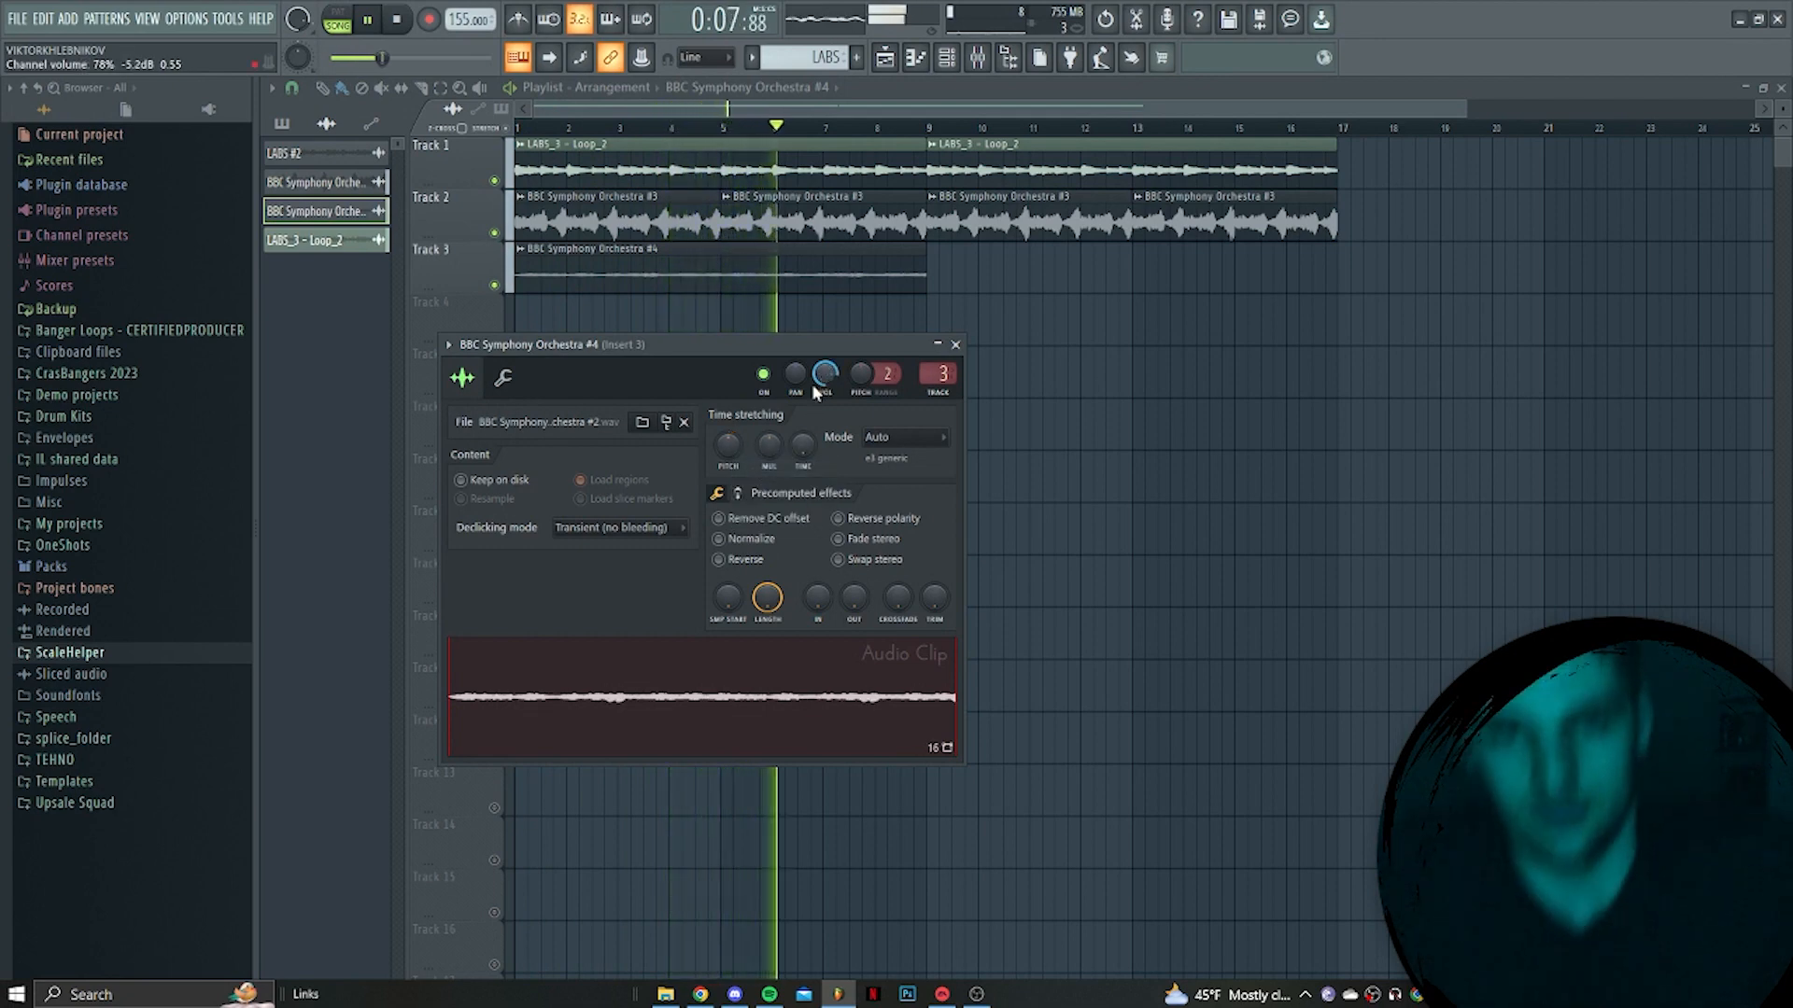
pyautogui.click(752, 544)
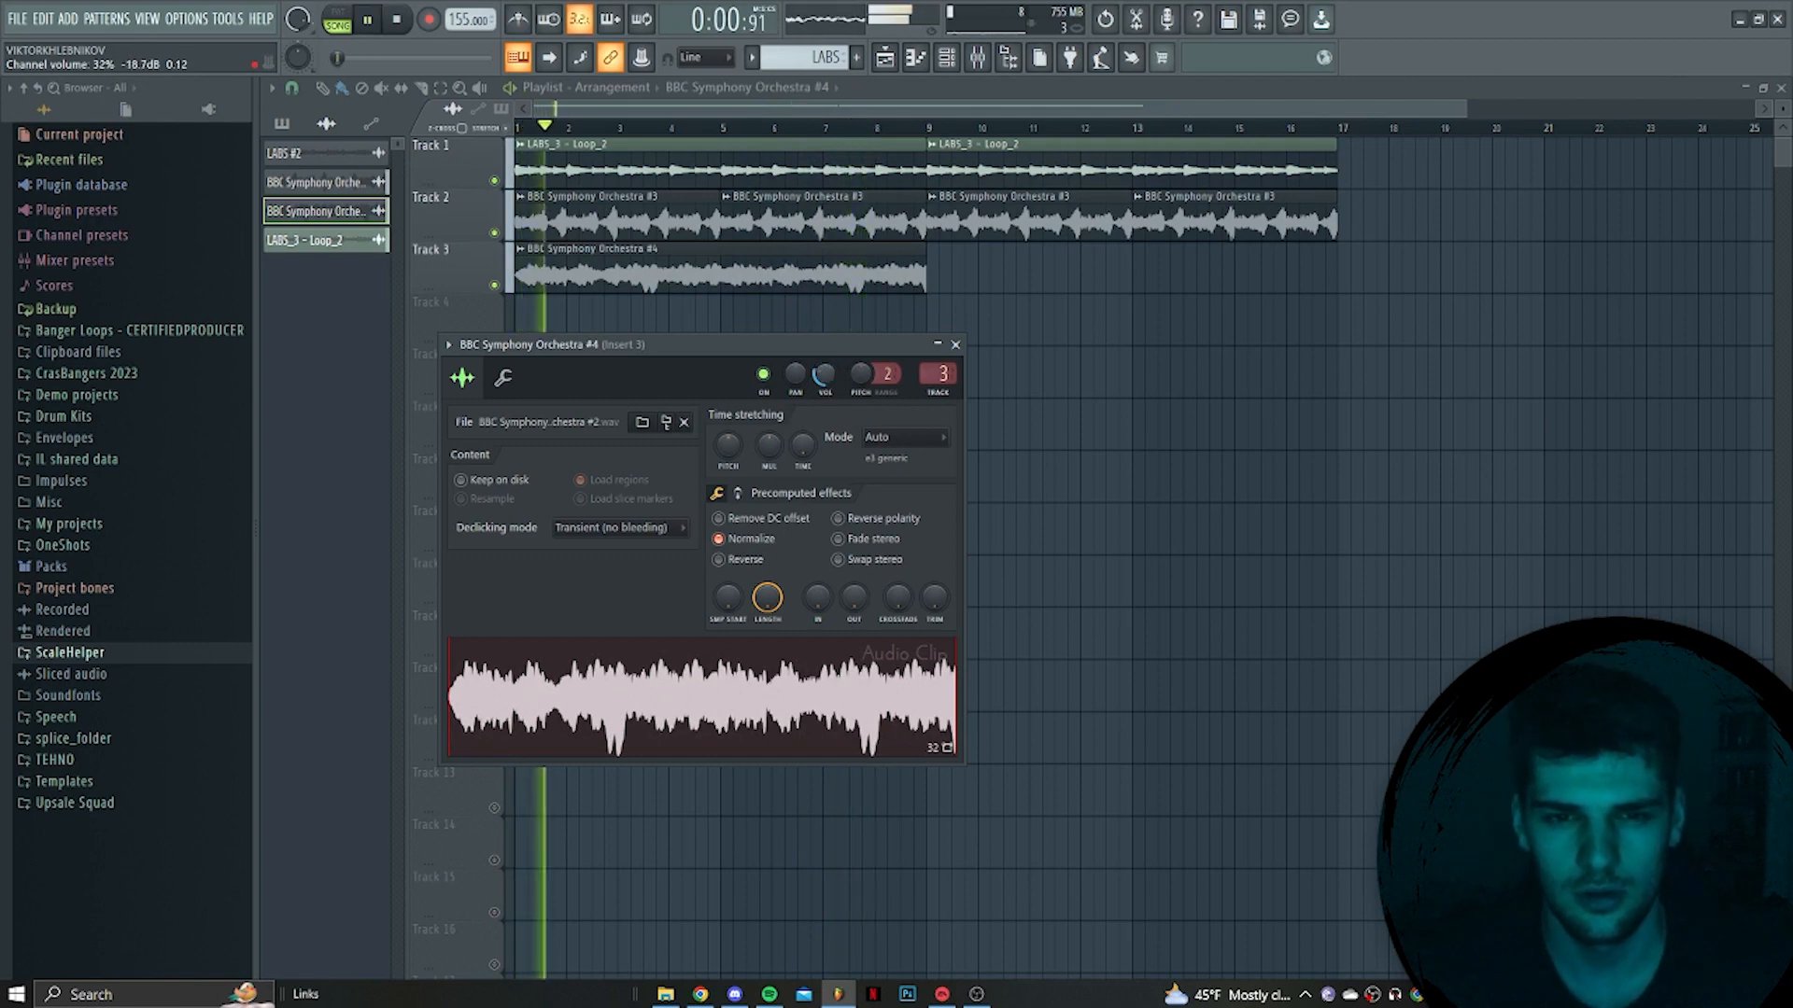
pyautogui.click(955, 345)
# Duplicate the BBC Symphony Orchestra #4 clip to bar 9 on Track 3 and remove the original at bar 1
pyautogui.moveTo(912, 340); pyautogui.dragTo(654, 245)
pyautogui.hotkey('ctrl', 'b')
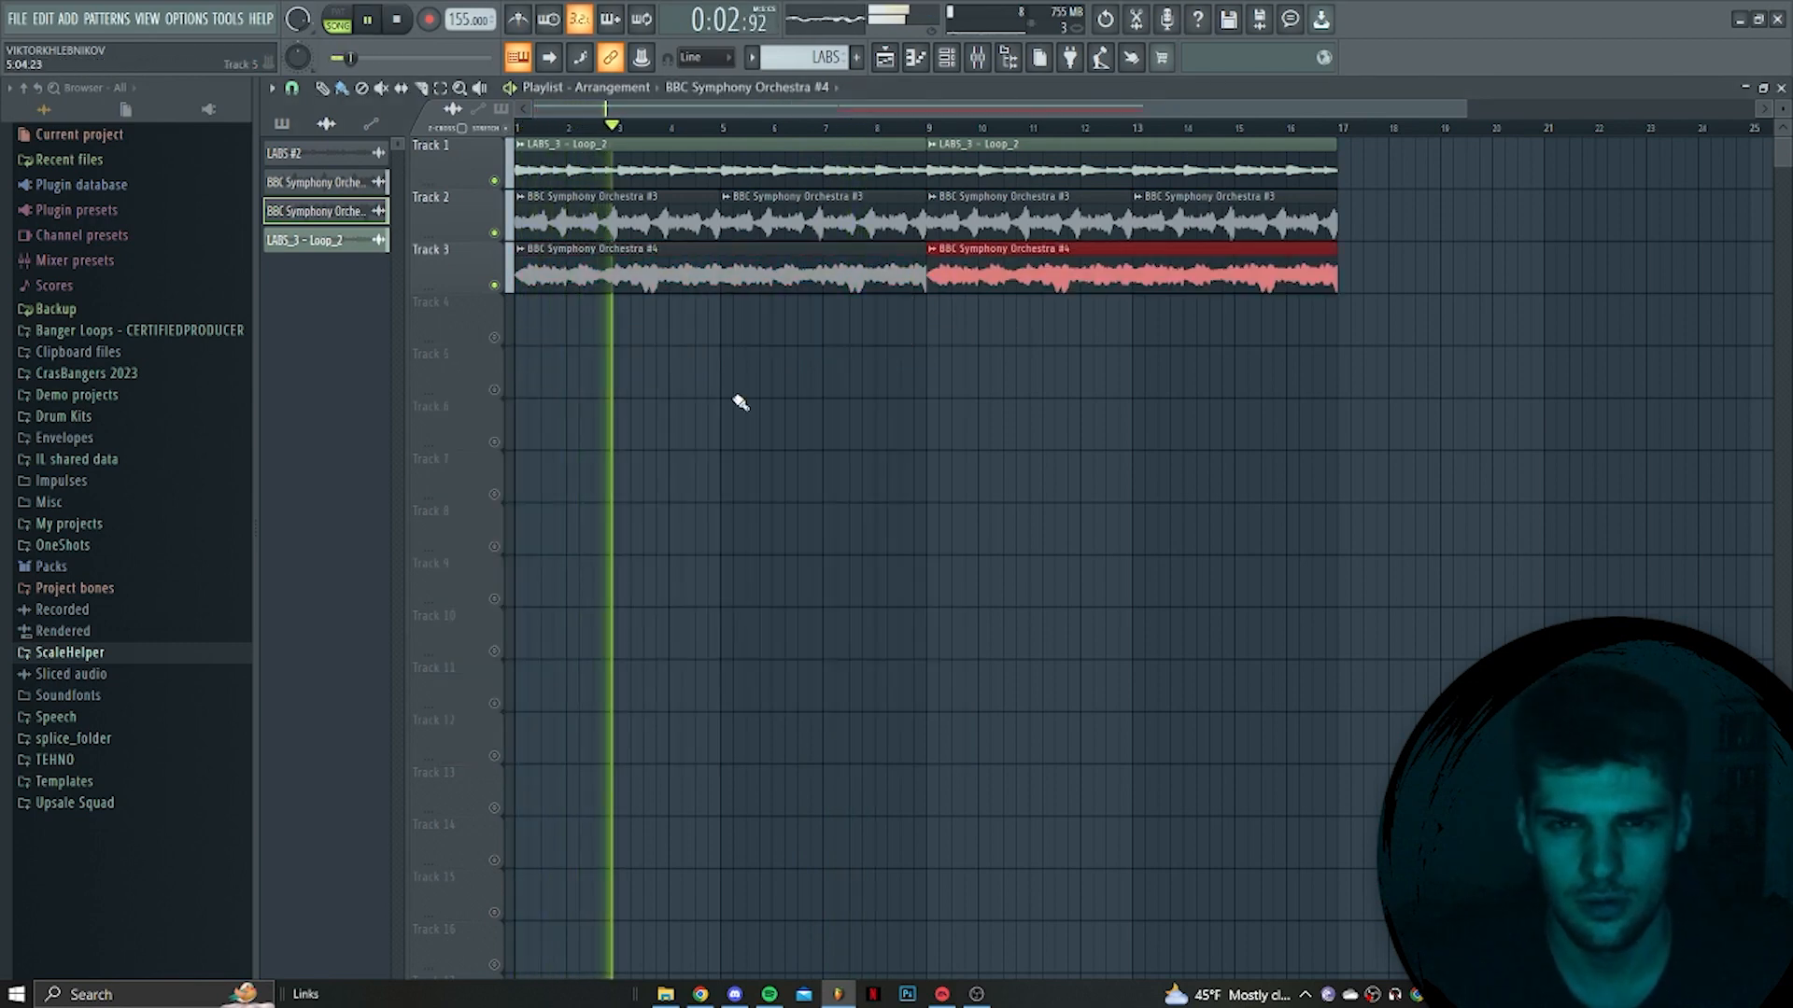
pyautogui.press('space')
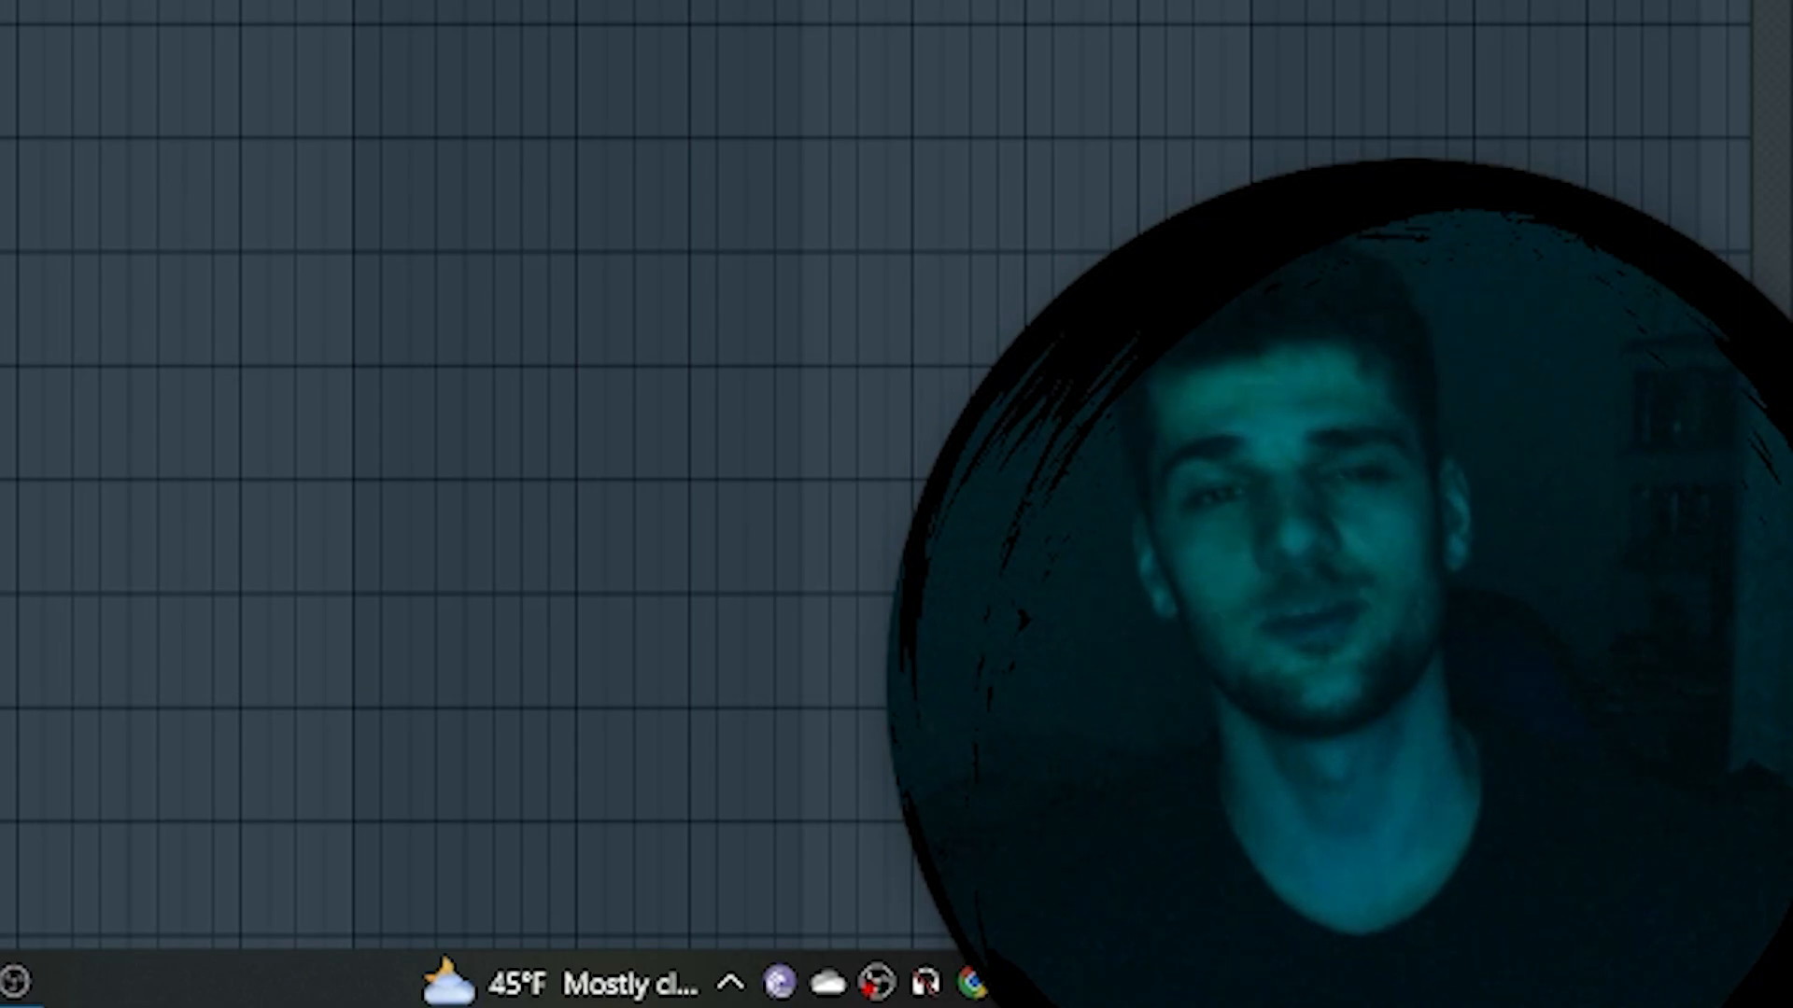
# Export the arrangement as a wave file named Future Loop on the Desktop
pyautogui.click(17, 18)
pyautogui.moveTo(103, 180)
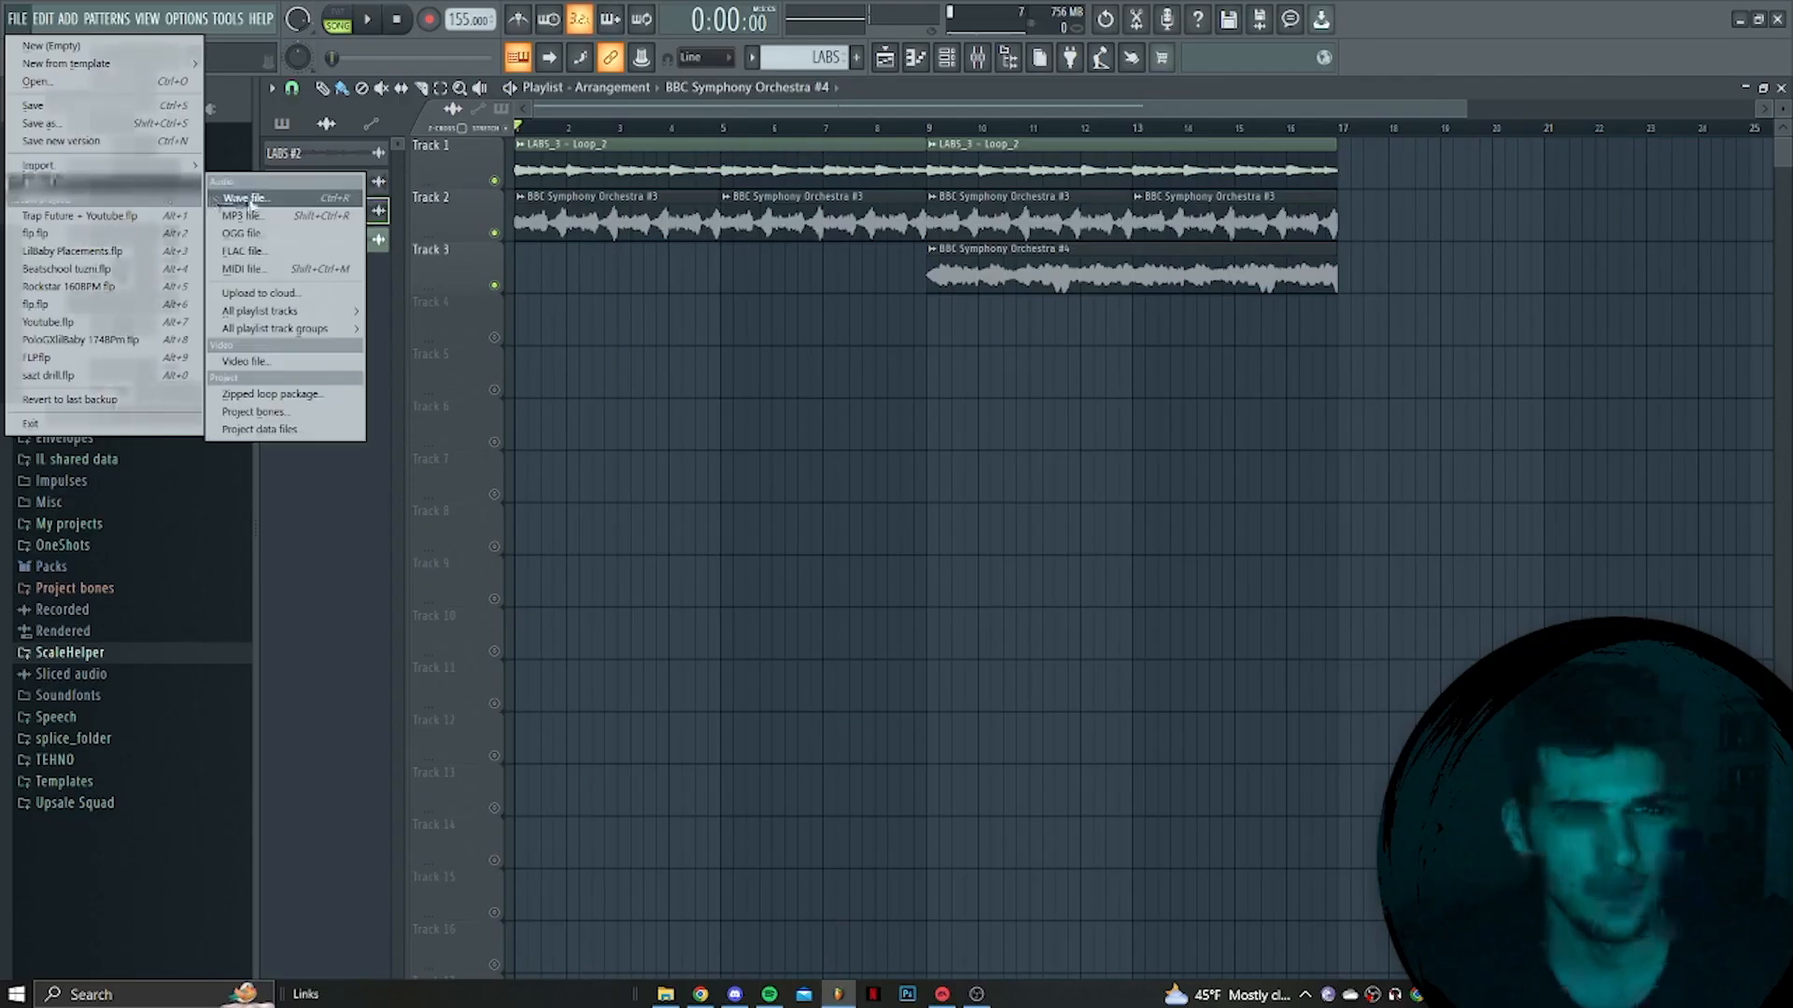
pyautogui.click(243, 198)
pyautogui.click(427, 436)
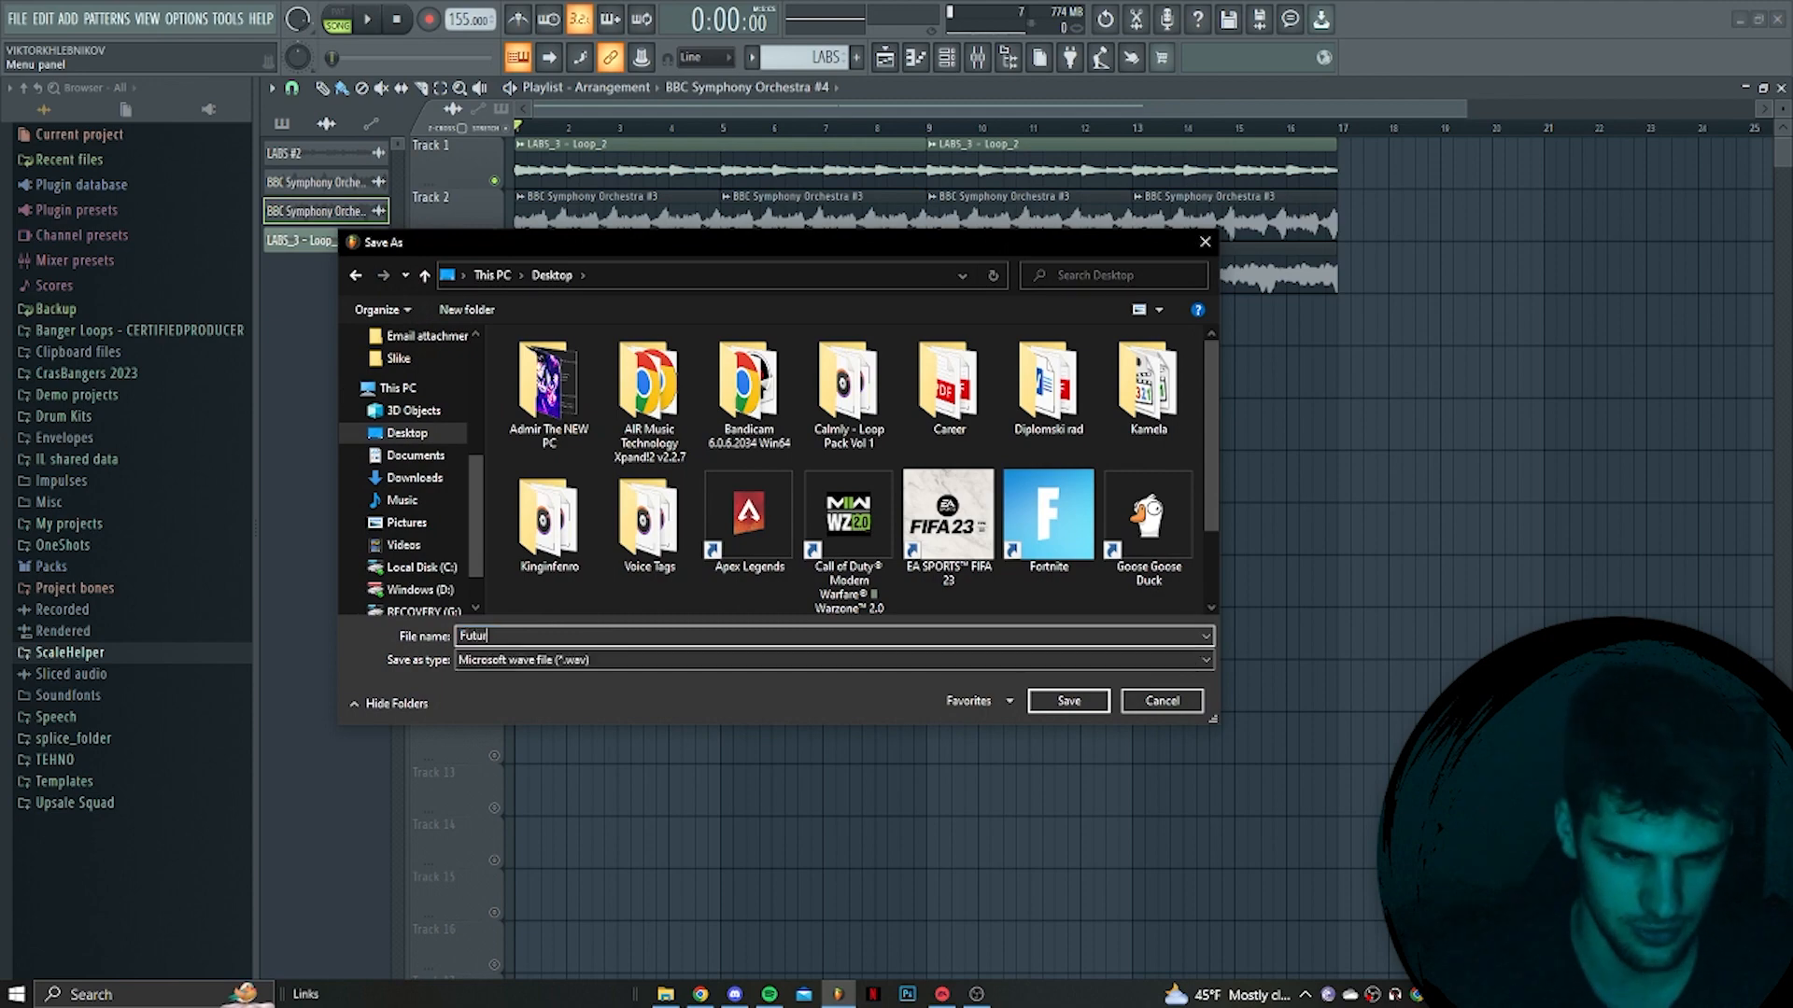
pyautogui.write('Future Loop')
pyautogui.press('Return')
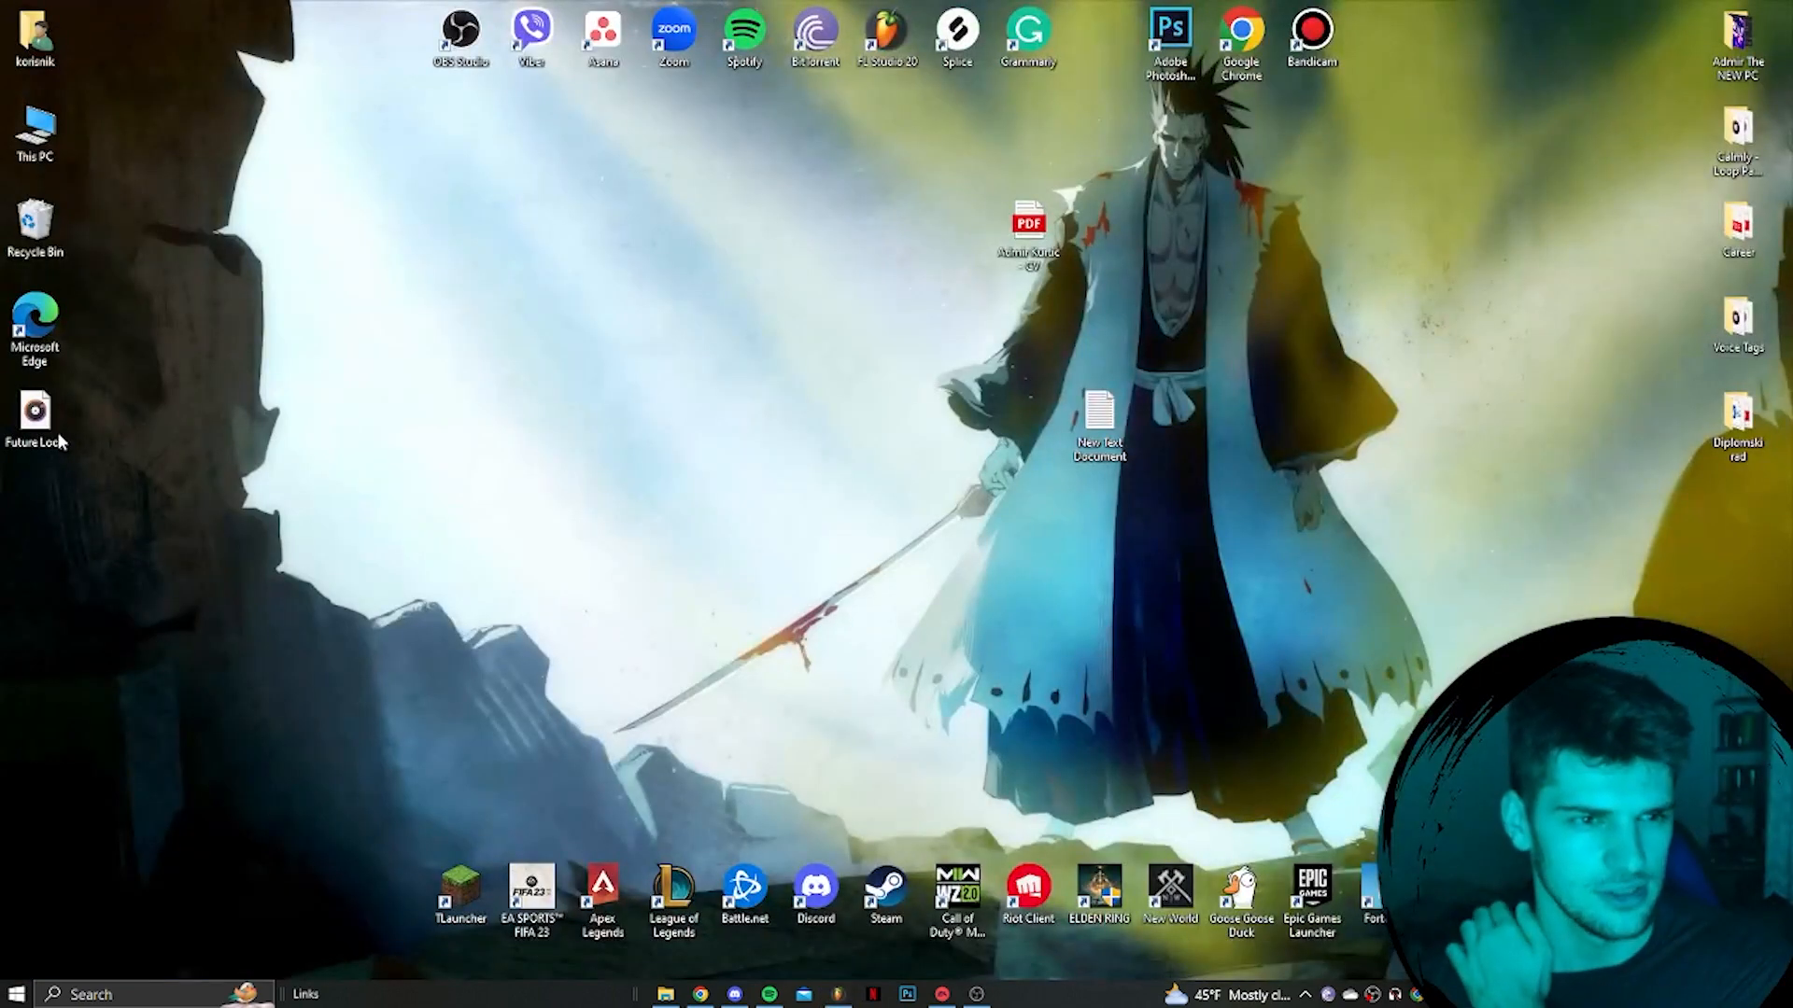
# Import the Future Loop wave file from the Desktop onto Track 1 at bar 1 and remove the old clips
pyautogui.moveTo(836, 994); pyautogui.dragTo(560, 144)
pyautogui.rightClick(1232, 268)
pyautogui.rightClick(494, 180)
# Bypass Gross Beat on mixer Insert 1 and set the Future Loop clip's pitch shift to +80 cents
pyautogui.doubleClick(565, 149)
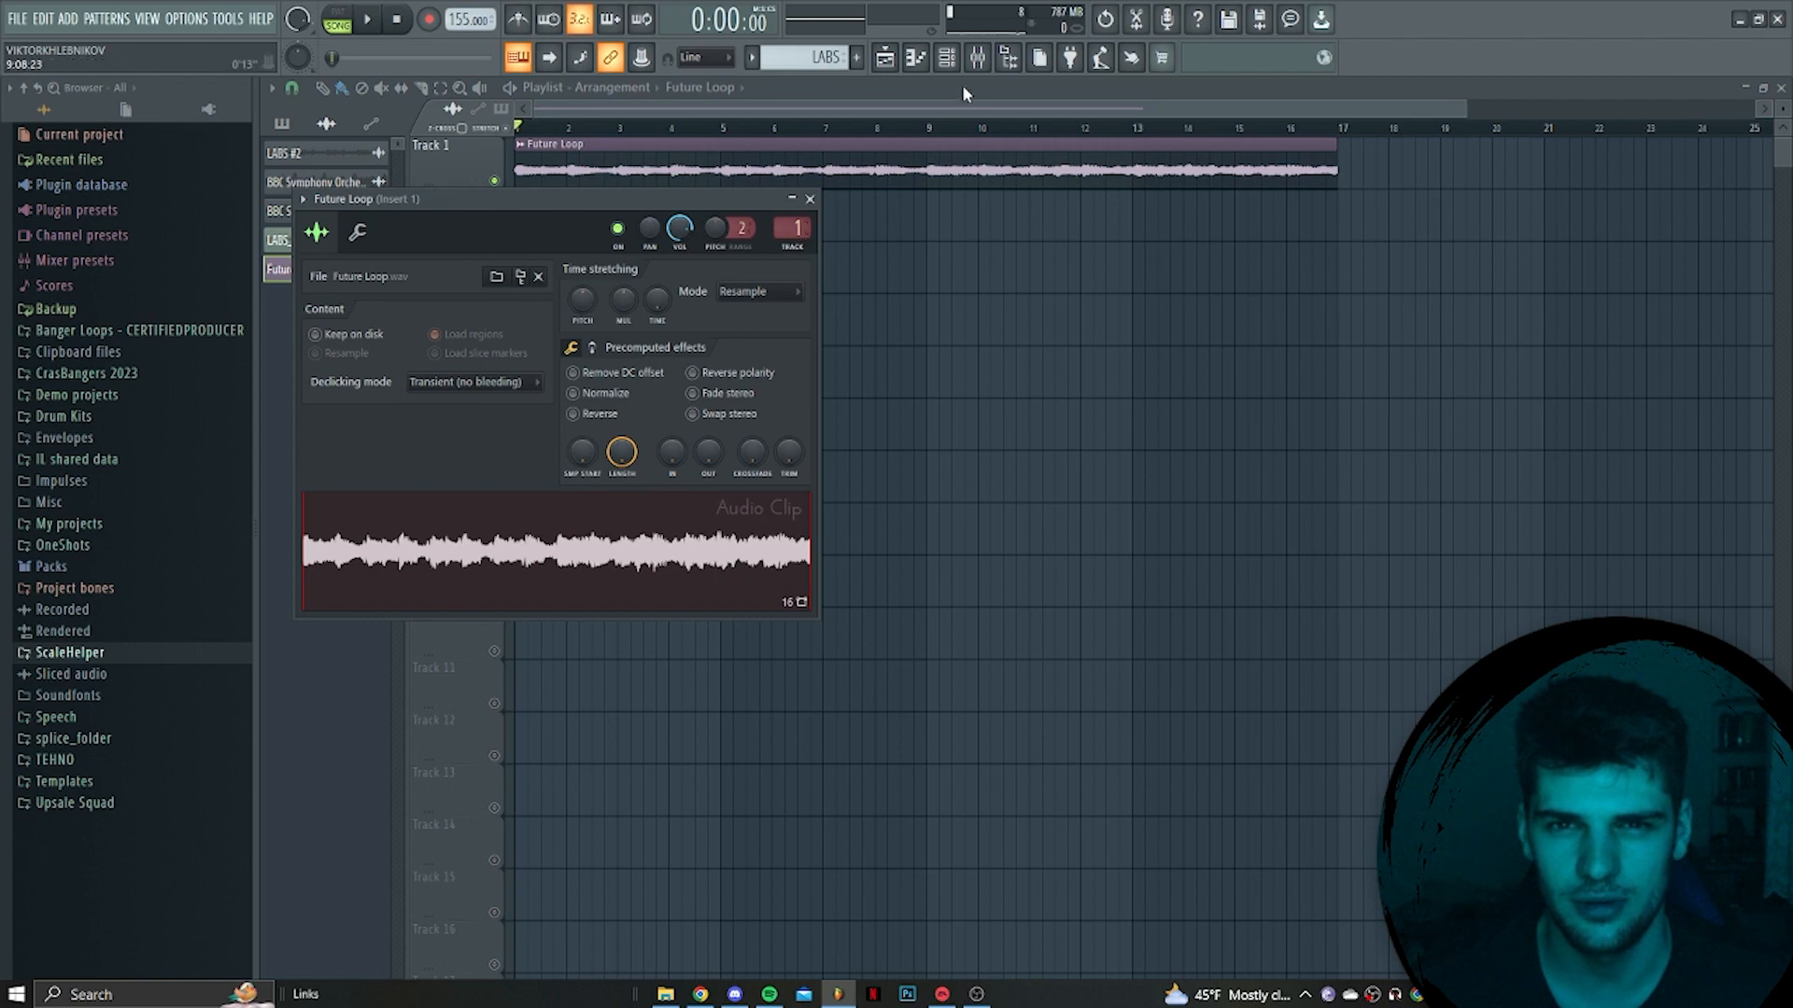
pyautogui.click(978, 57)
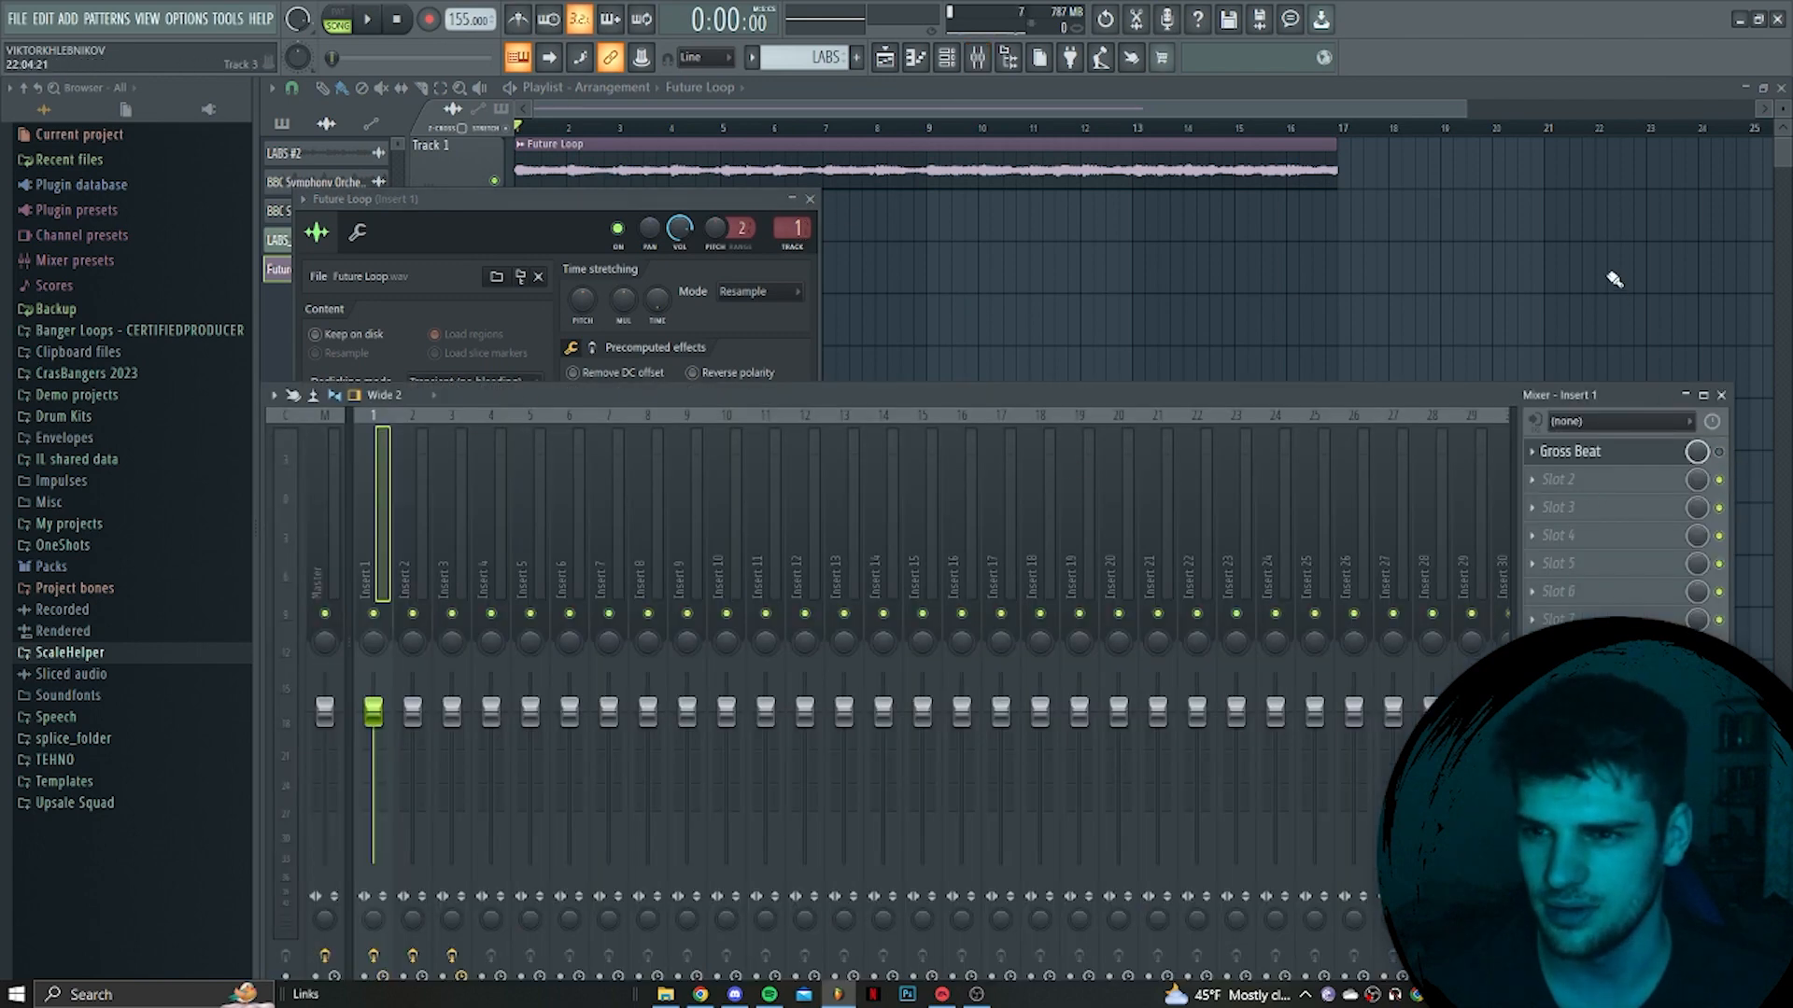
pyautogui.rightClick(1616, 279)
pyautogui.doubleClick(1028, 177)
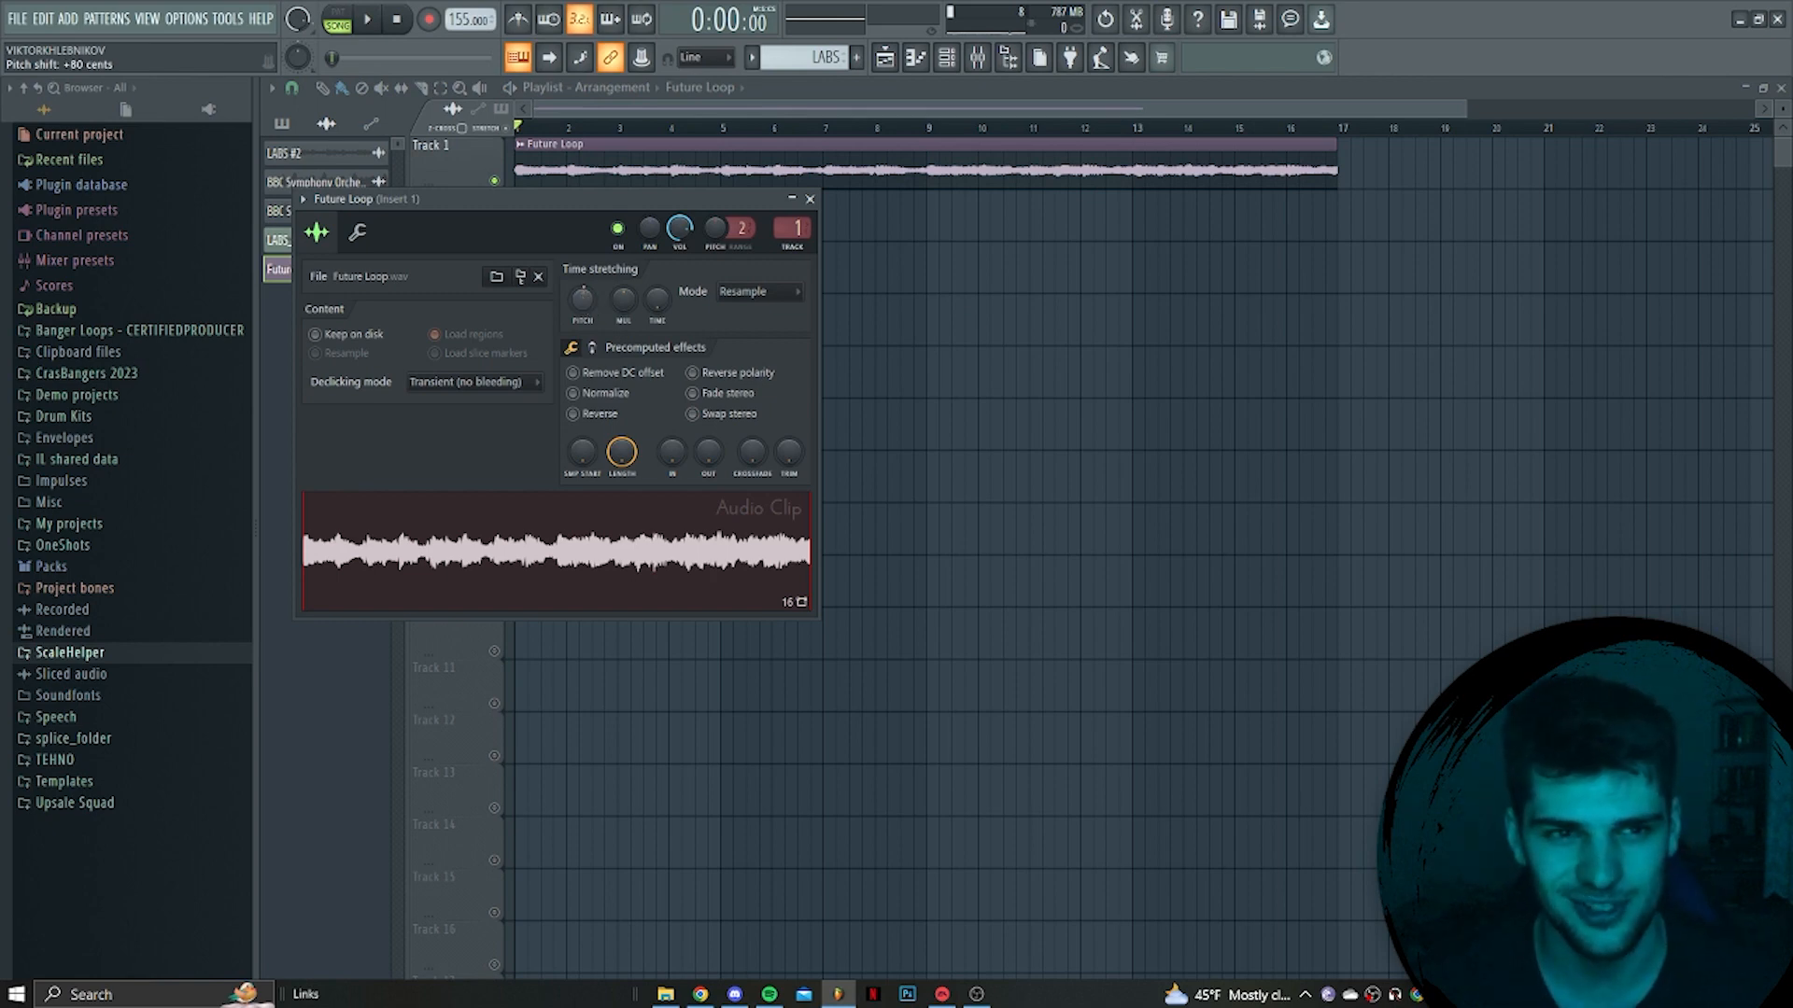
pyautogui.rightClick(960, 338)
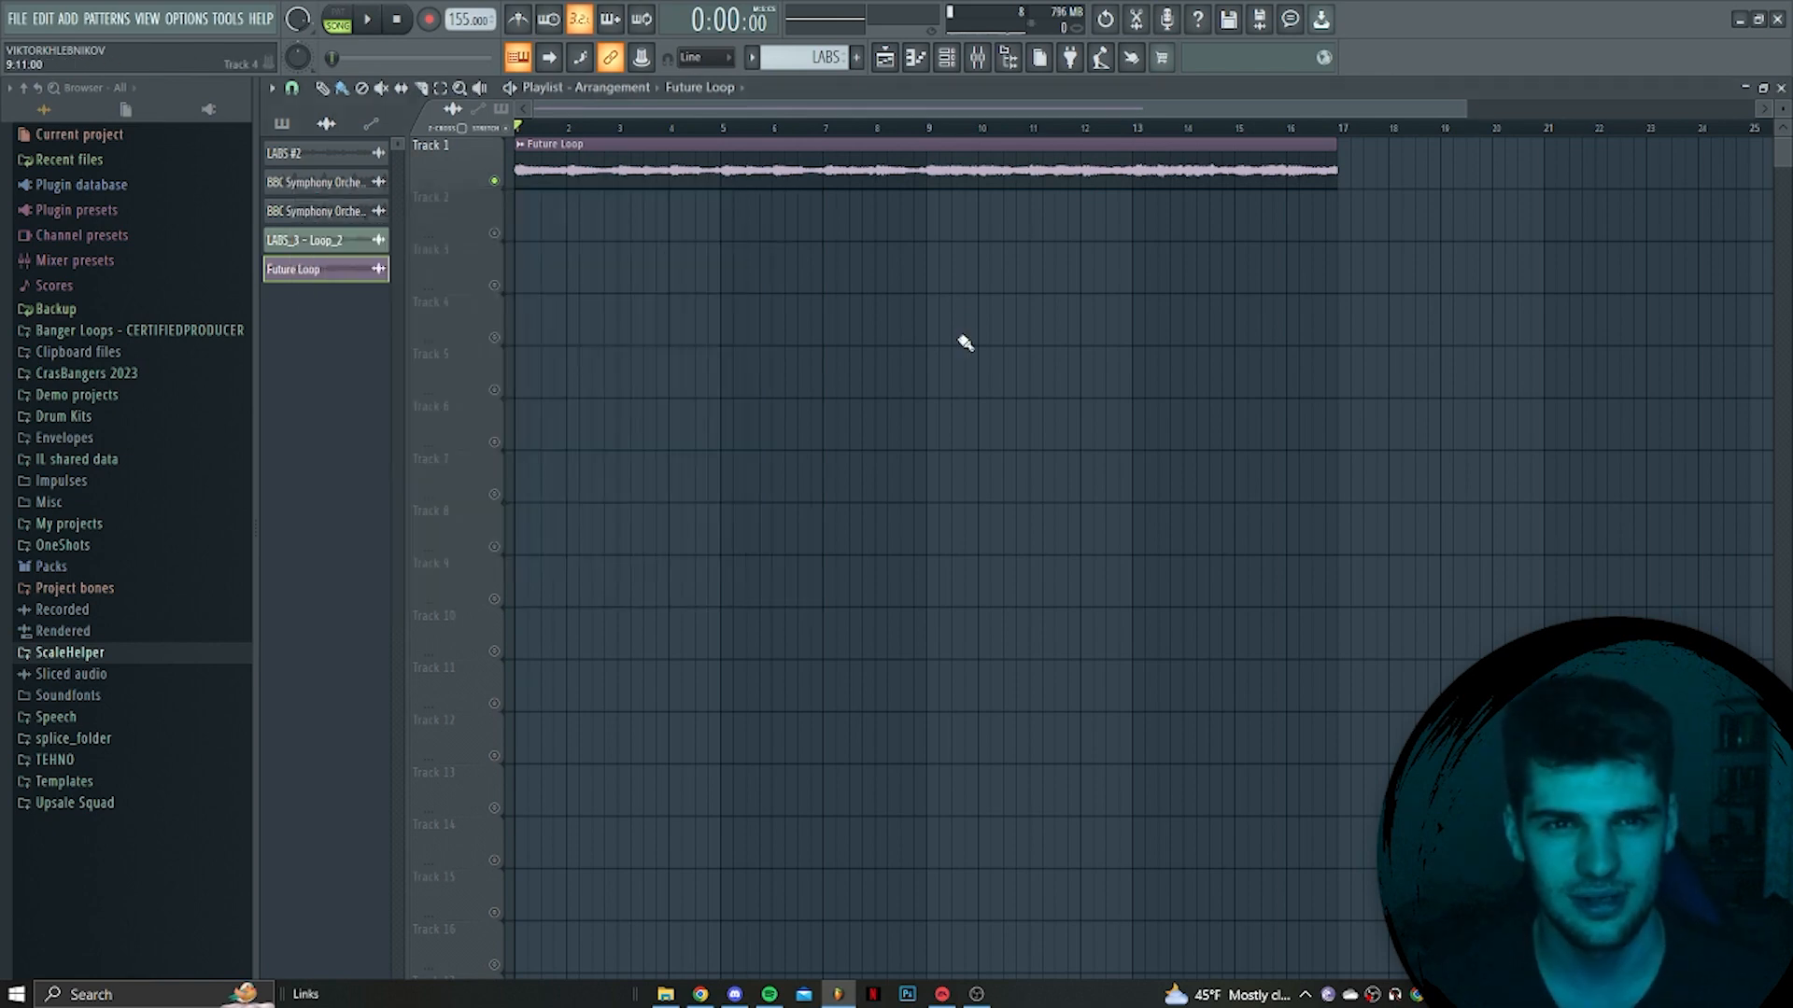
# Normalize the Future Loop sample with stretch mode Auto and a pitch shift of +160 cents while listening to it
pyautogui.press('space')
pyautogui.doubleClick(783, 174)
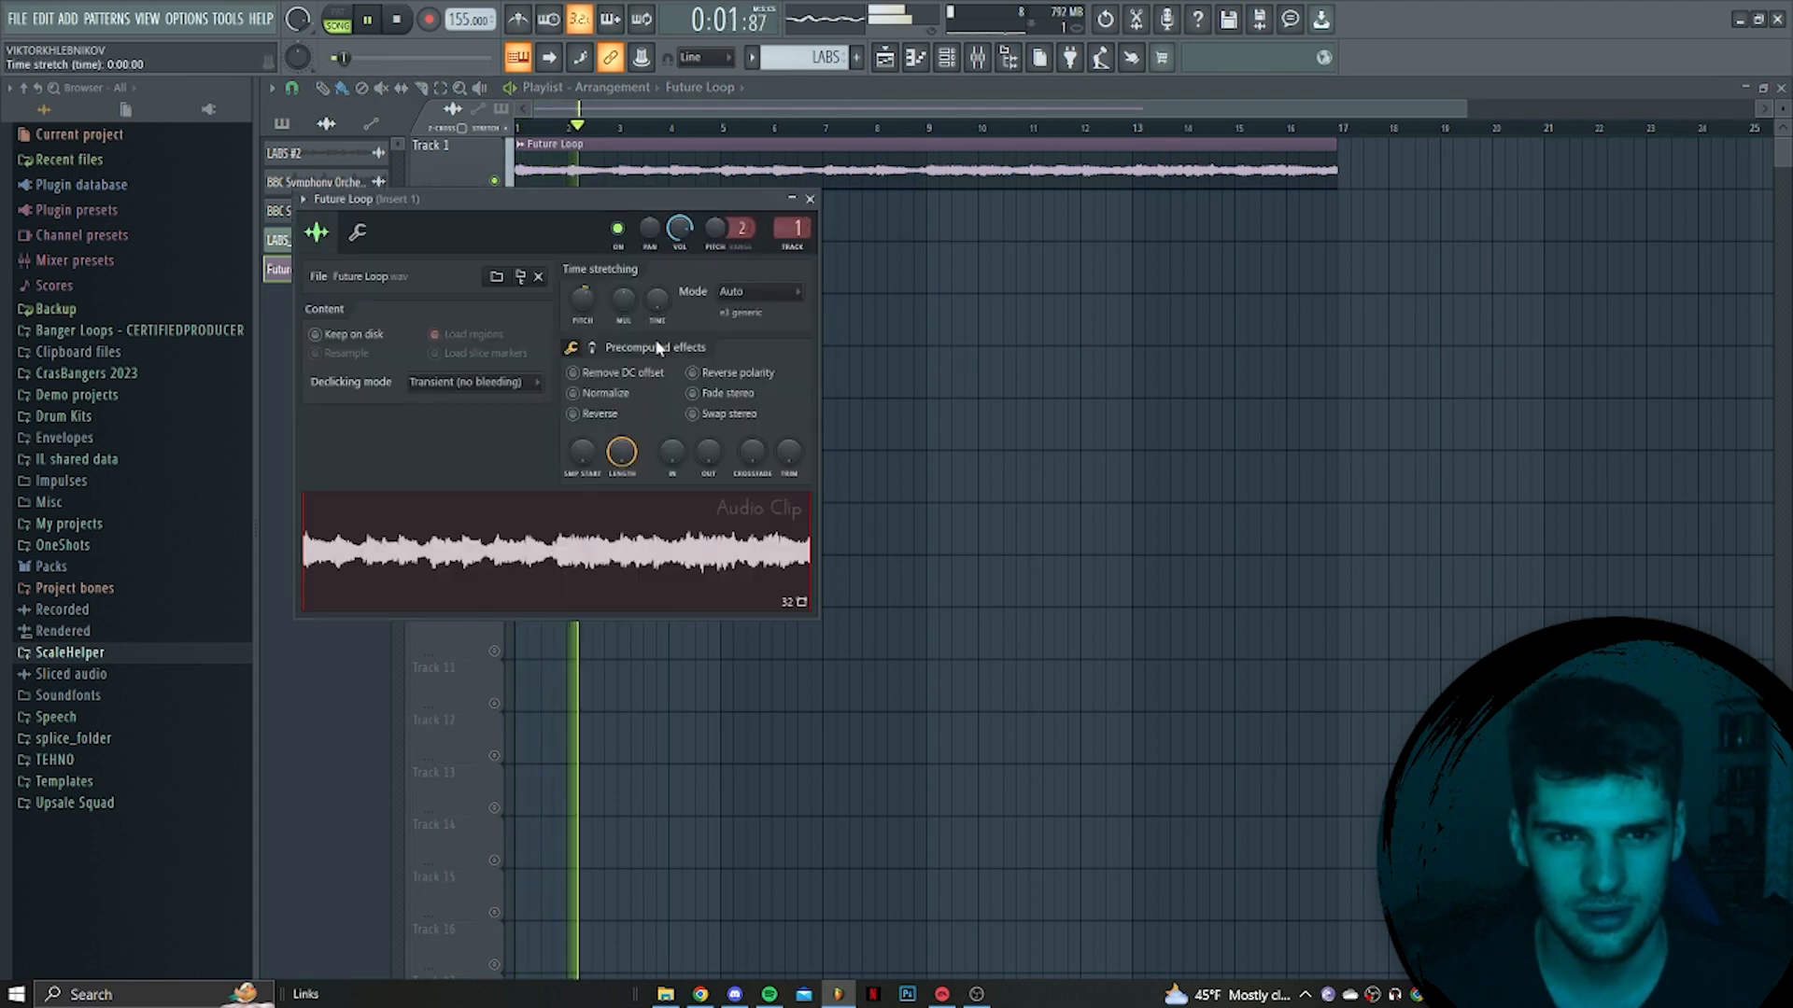
pyautogui.click(628, 393)
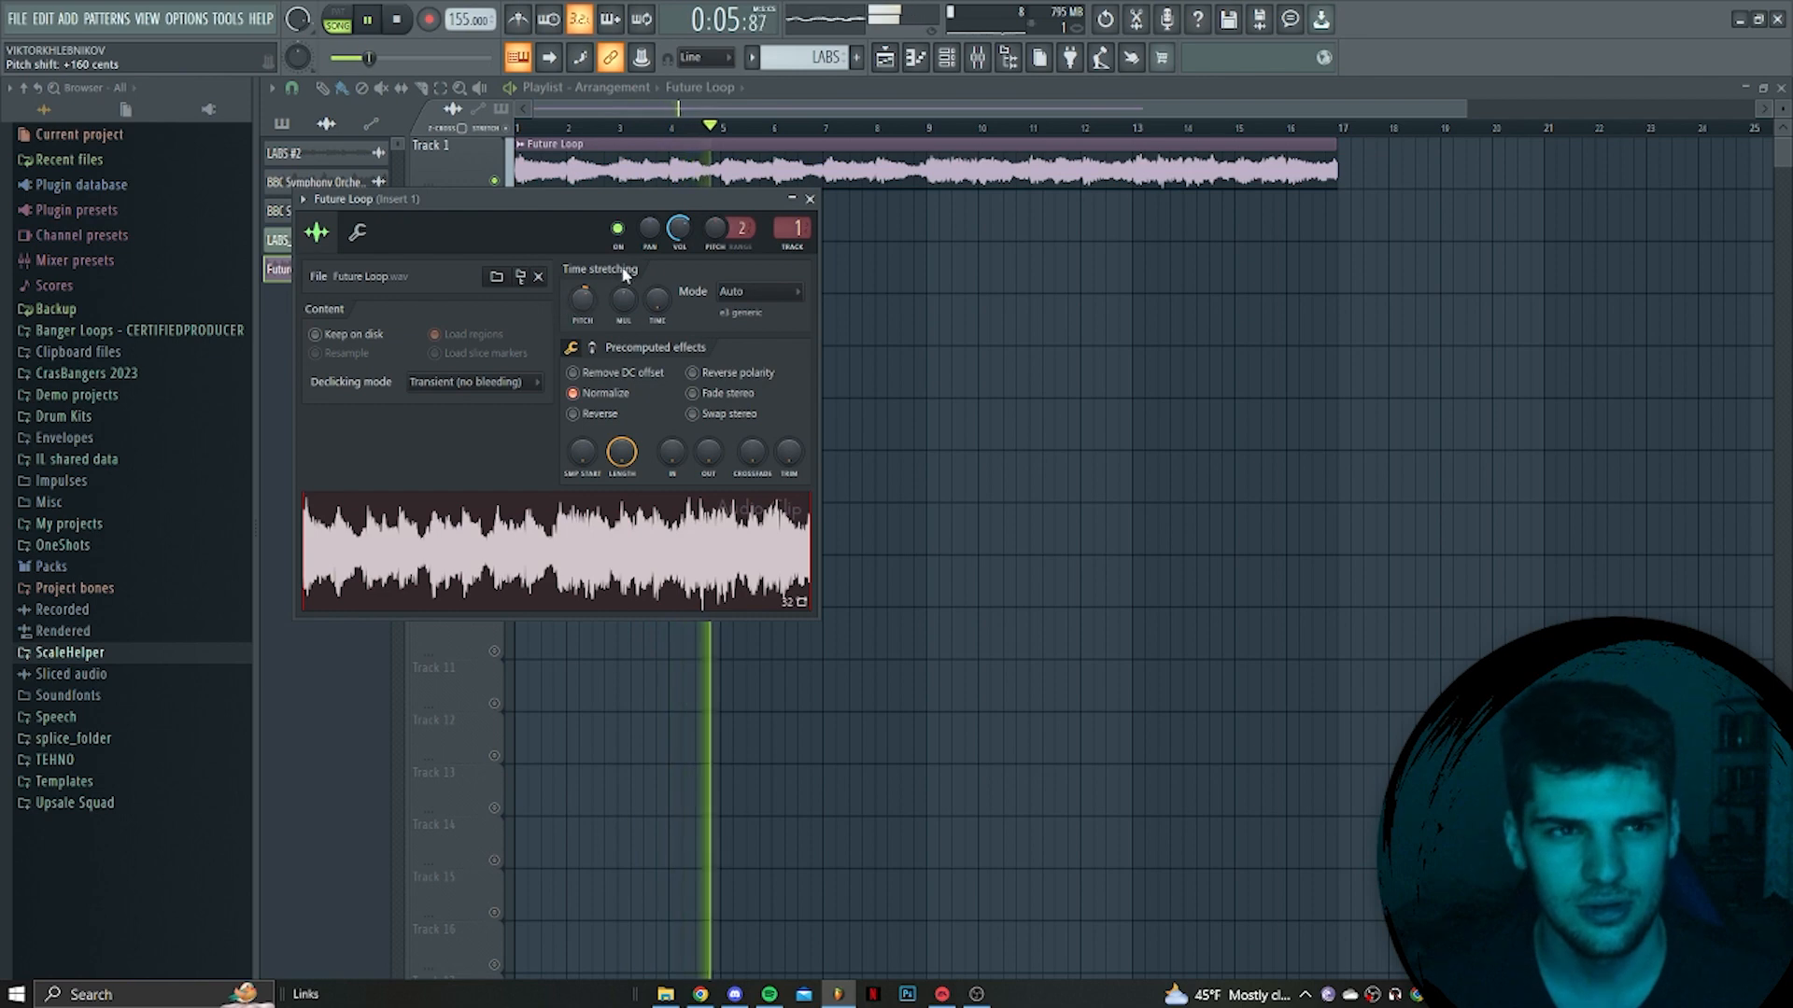
pyautogui.rightClick(1017, 320)
# Create a new pattern named Drums
pyautogui.click(856, 58)
pyautogui.write('D')
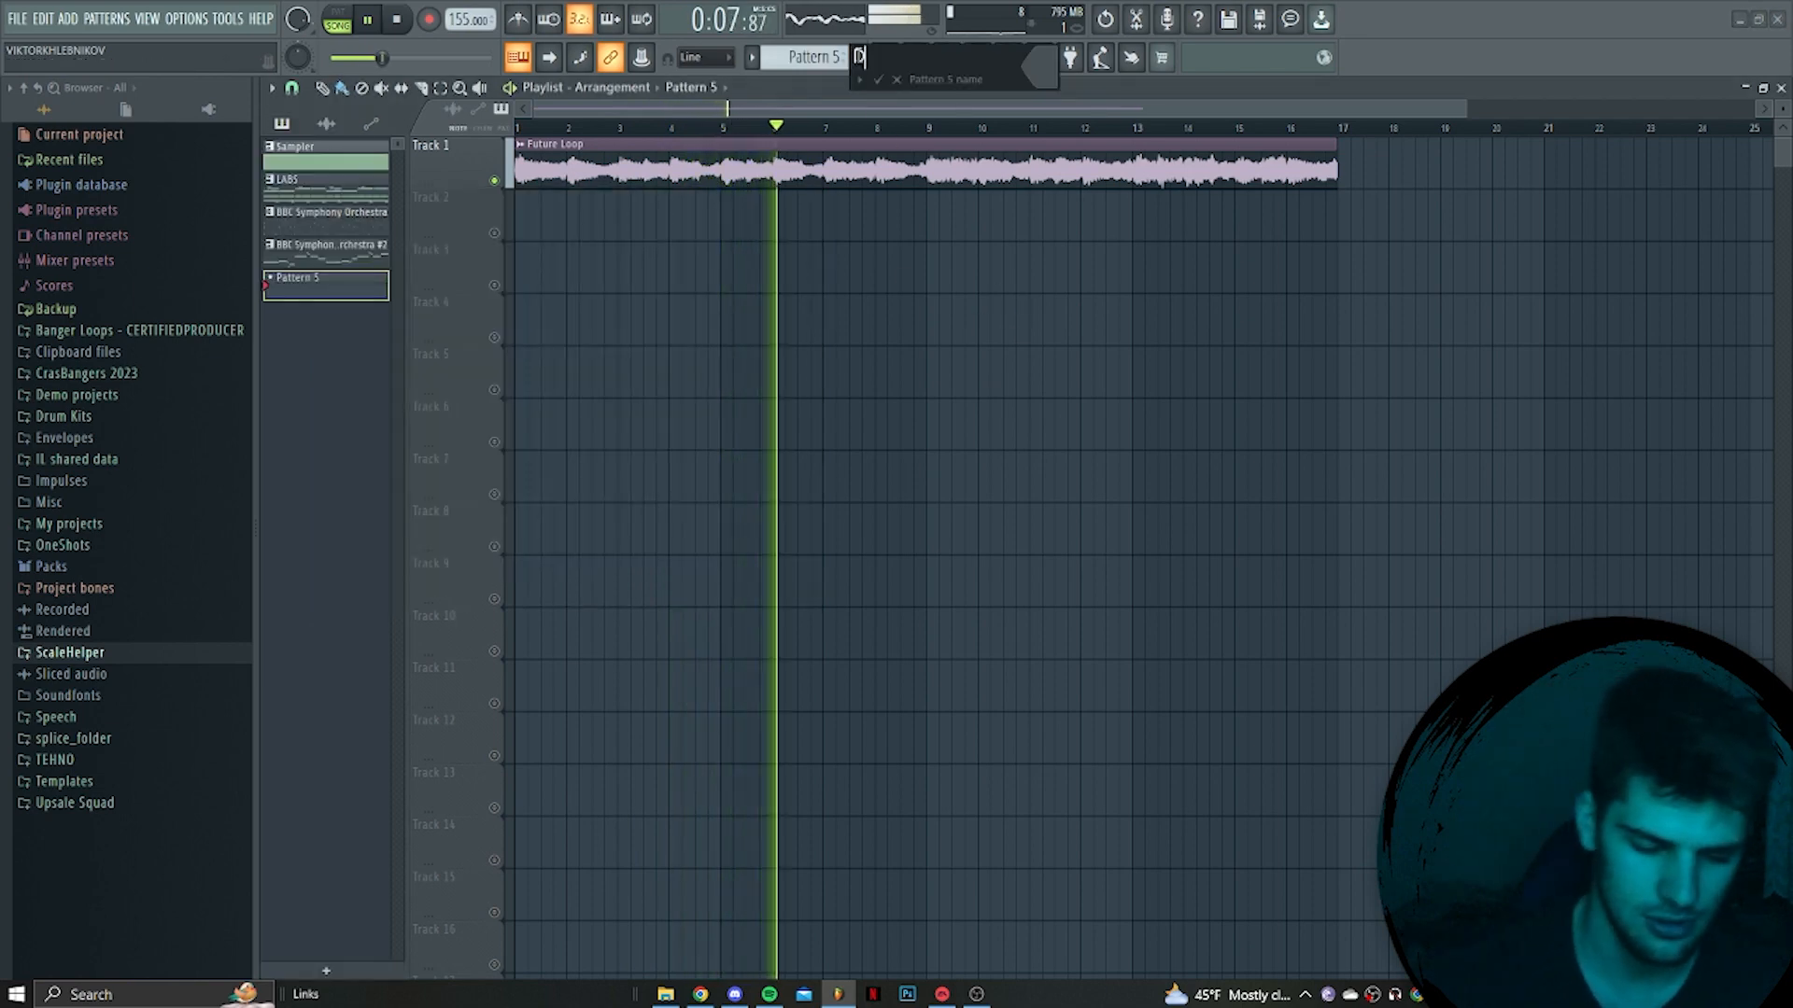
pyautogui.write('rums')
pyautogui.press('Return')
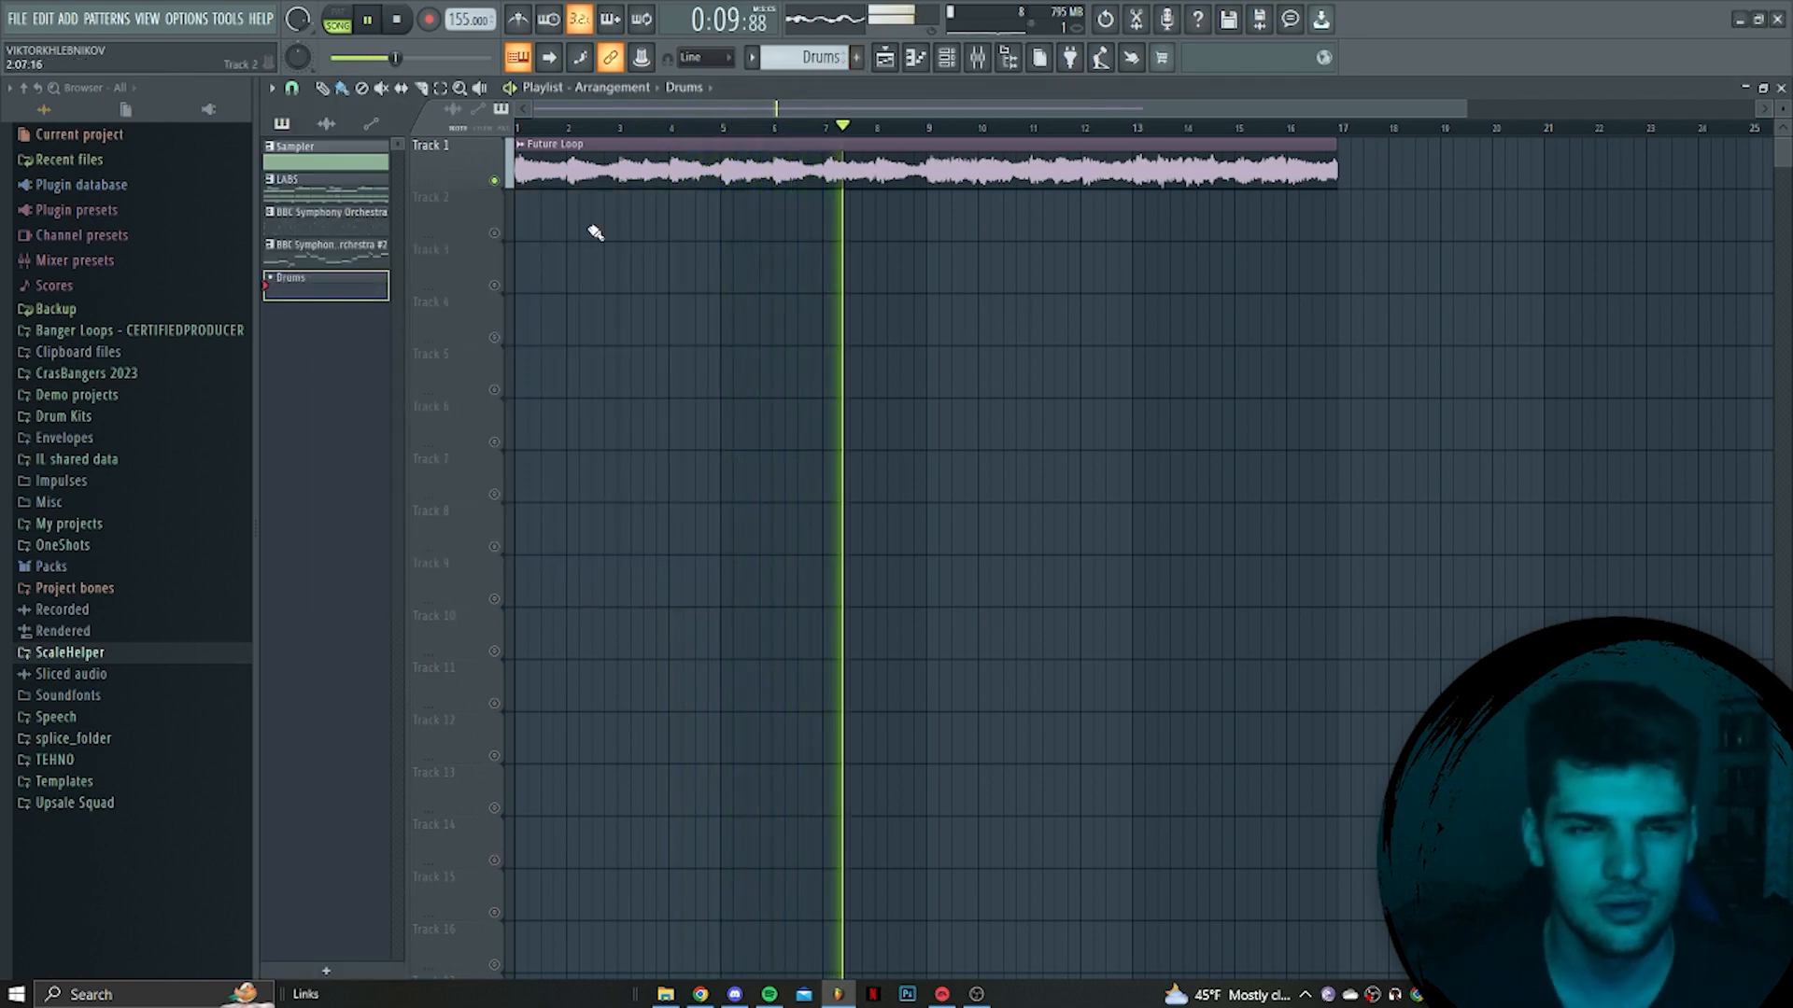
# Place the Sampler pattern at bar 1 on Track 2, duplicate it to bar 9 and remove the duplicate
pyautogui.moveTo(326, 159); pyautogui.dragTo(523, 214)
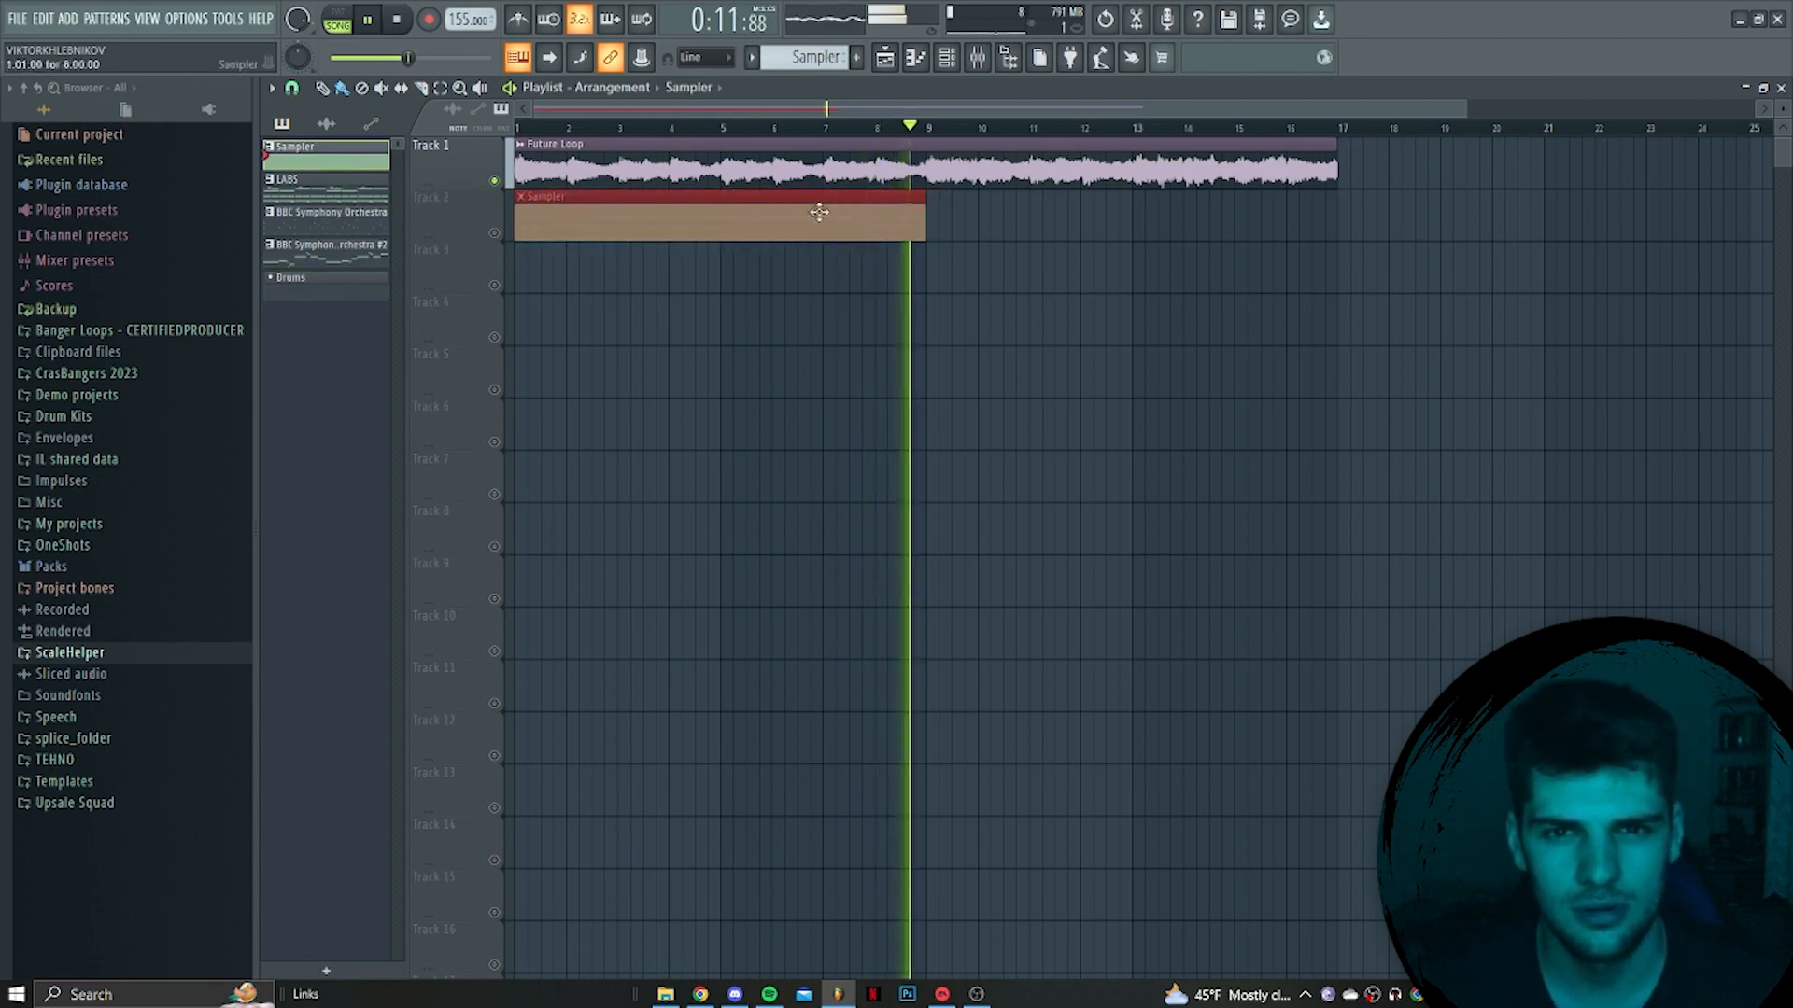
pyautogui.hotkey('ctrl', 'b')
pyautogui.keyDown('ctrl'); pyautogui.click(1101, 336); pyautogui.keyUp('ctrl')
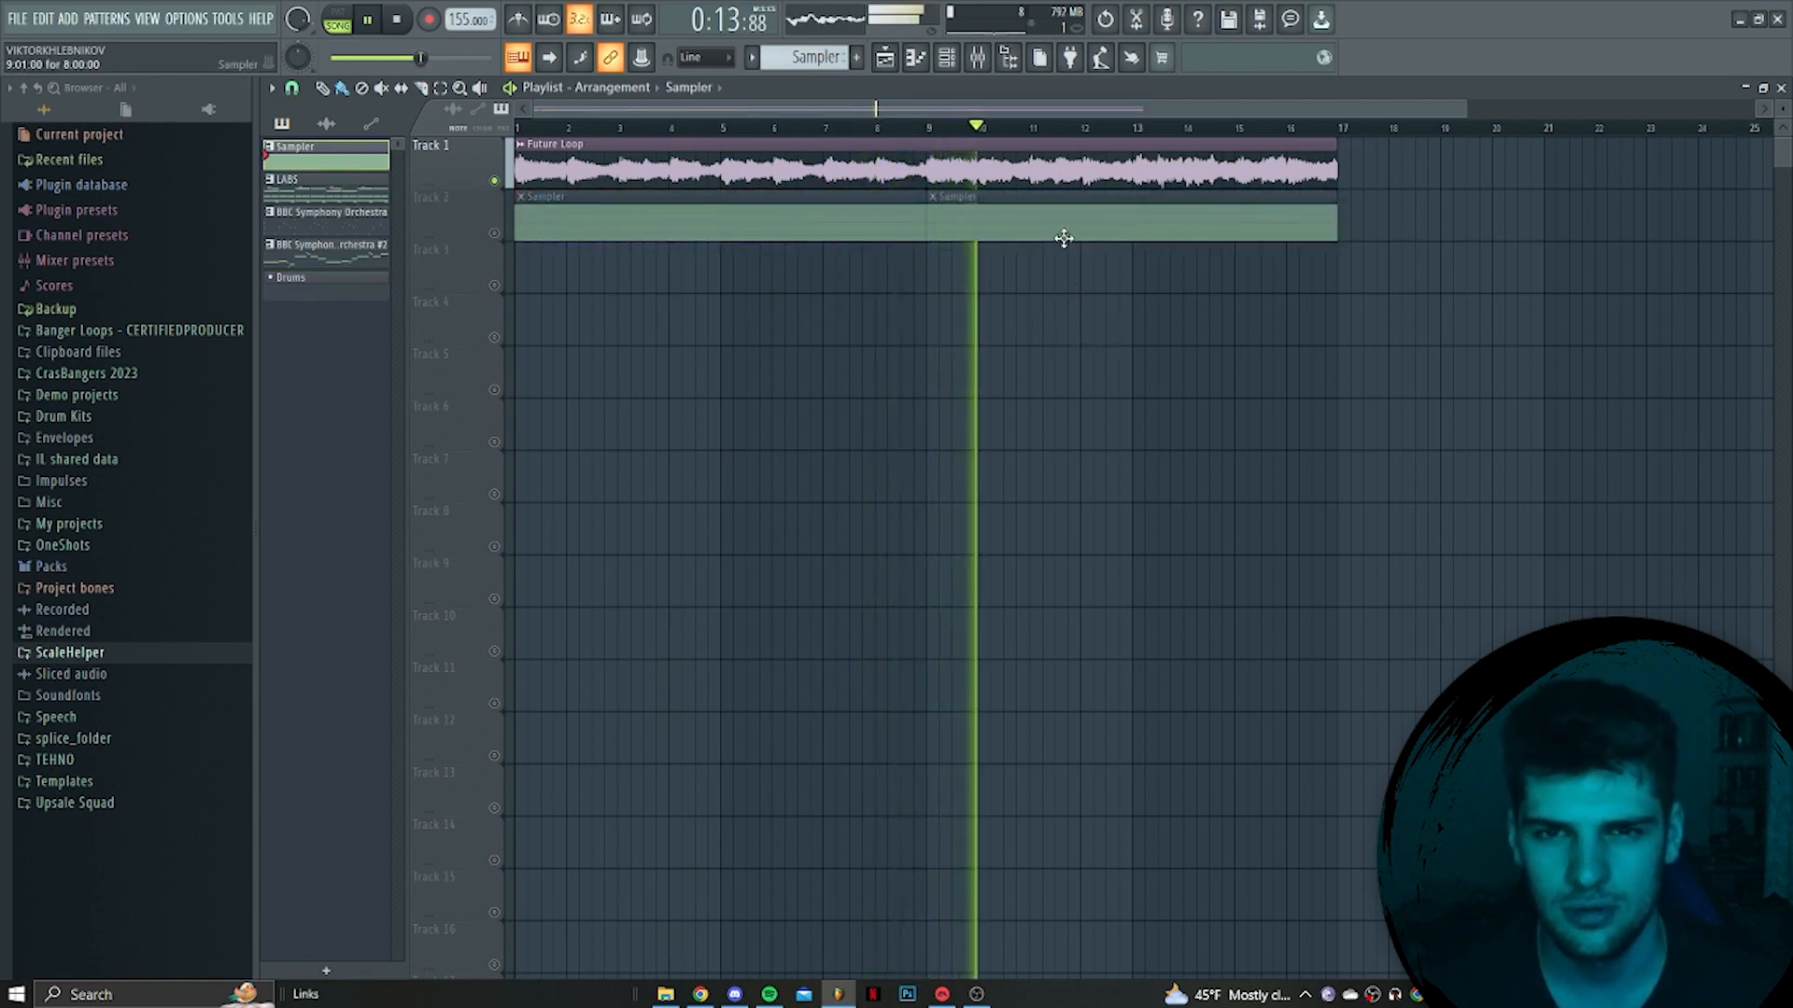
pyautogui.rightClick(1325, 238)
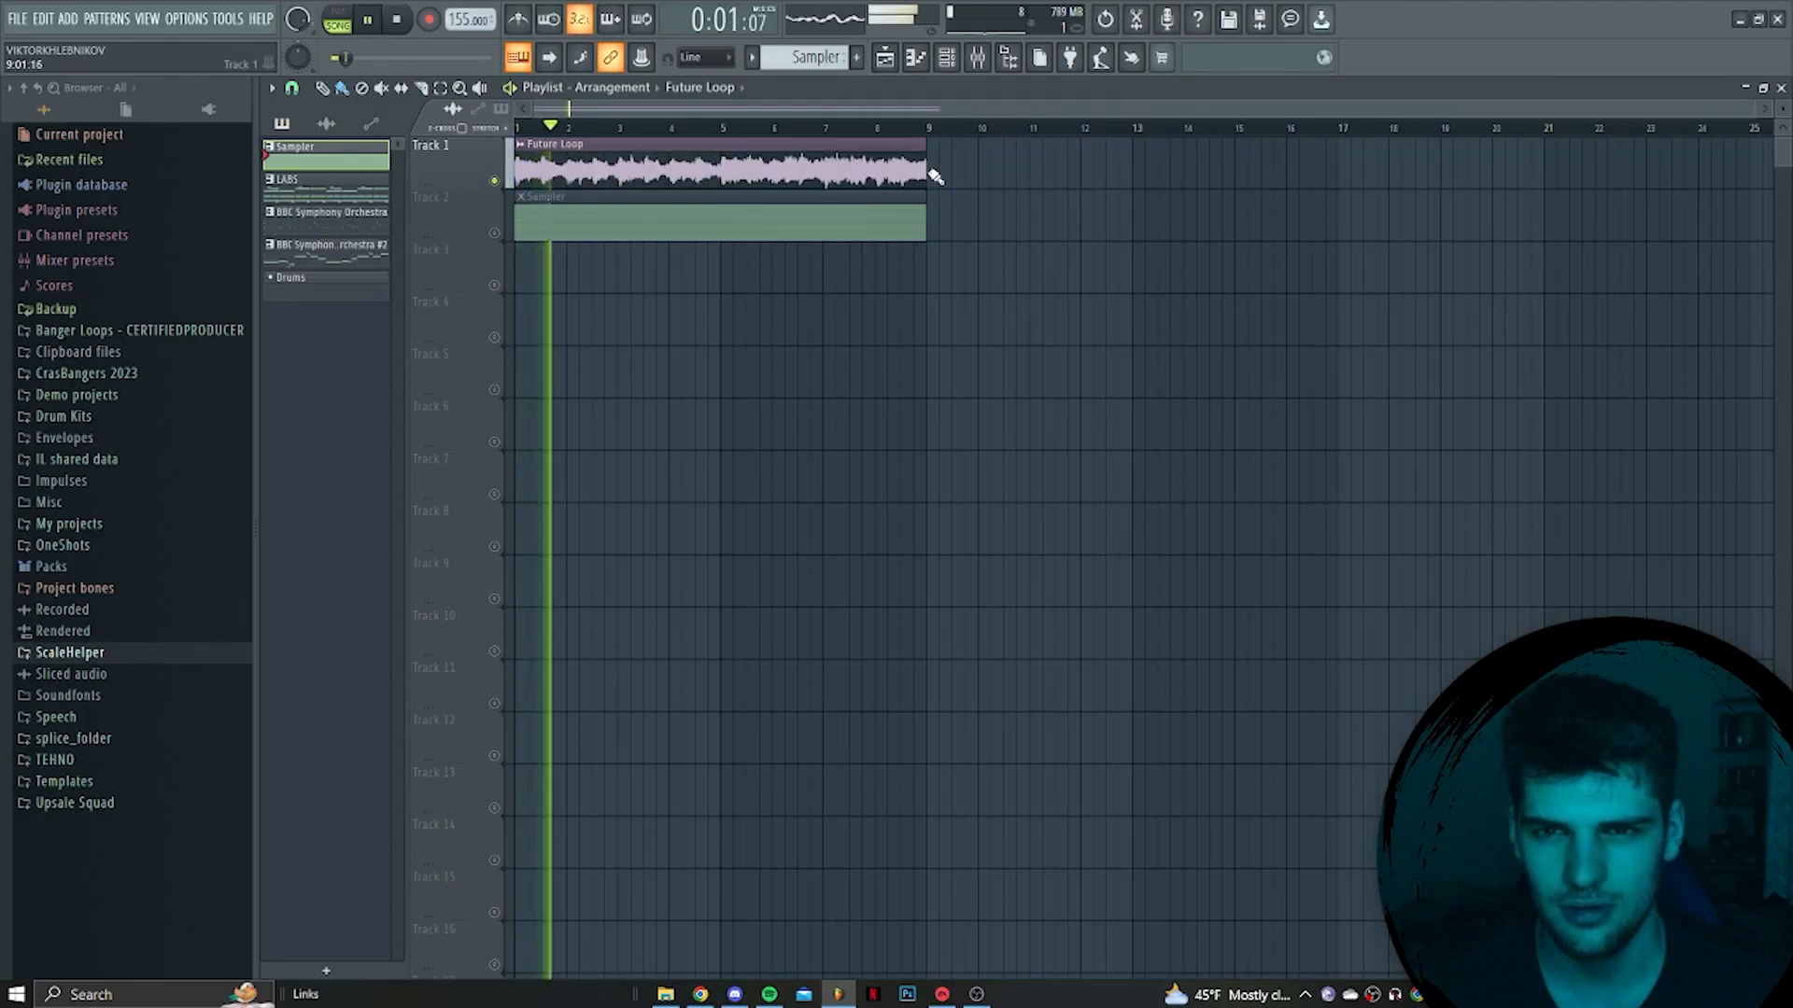
# Stretch the Future Loop clip on Track 1 to end at bar 17 and clear its time stretch setting
pyautogui.press('space')
pyautogui.moveTo(935, 177); pyautogui.dragTo(1337, 179)
pyautogui.doubleClick(1230, 176)
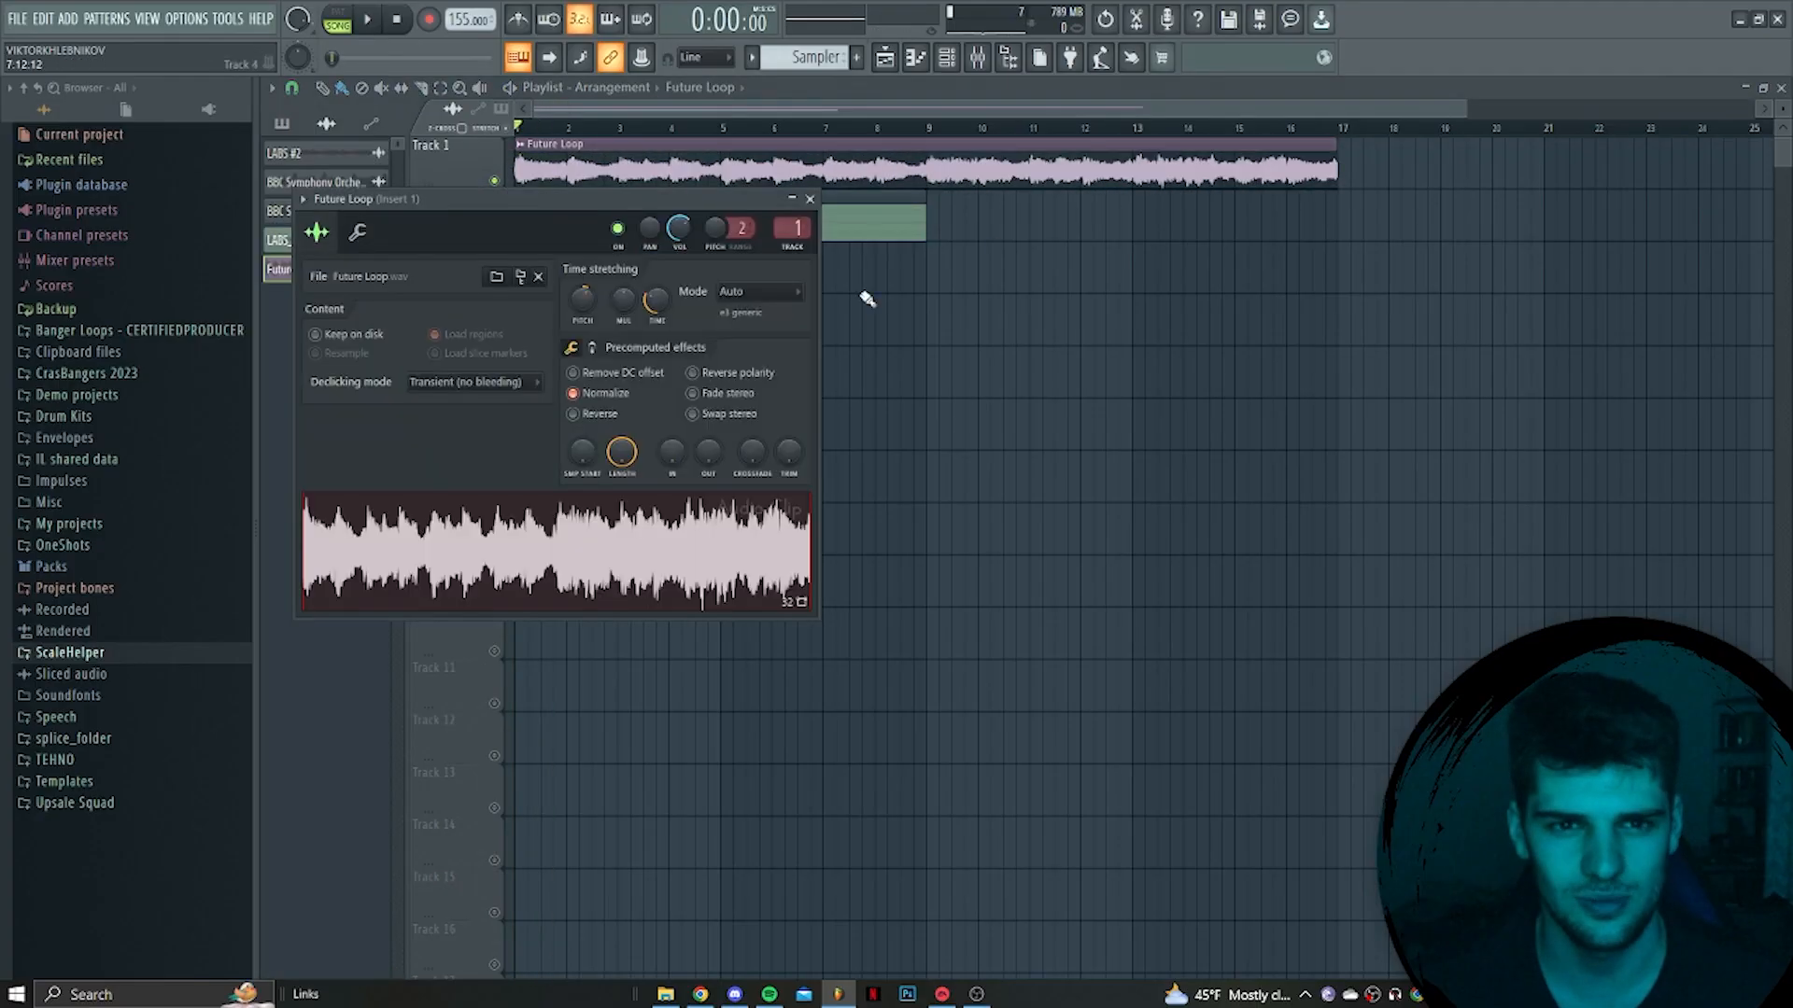
pyautogui.rightClick(584, 297)
pyautogui.click(662, 303)
pyautogui.rightClick(660, 301)
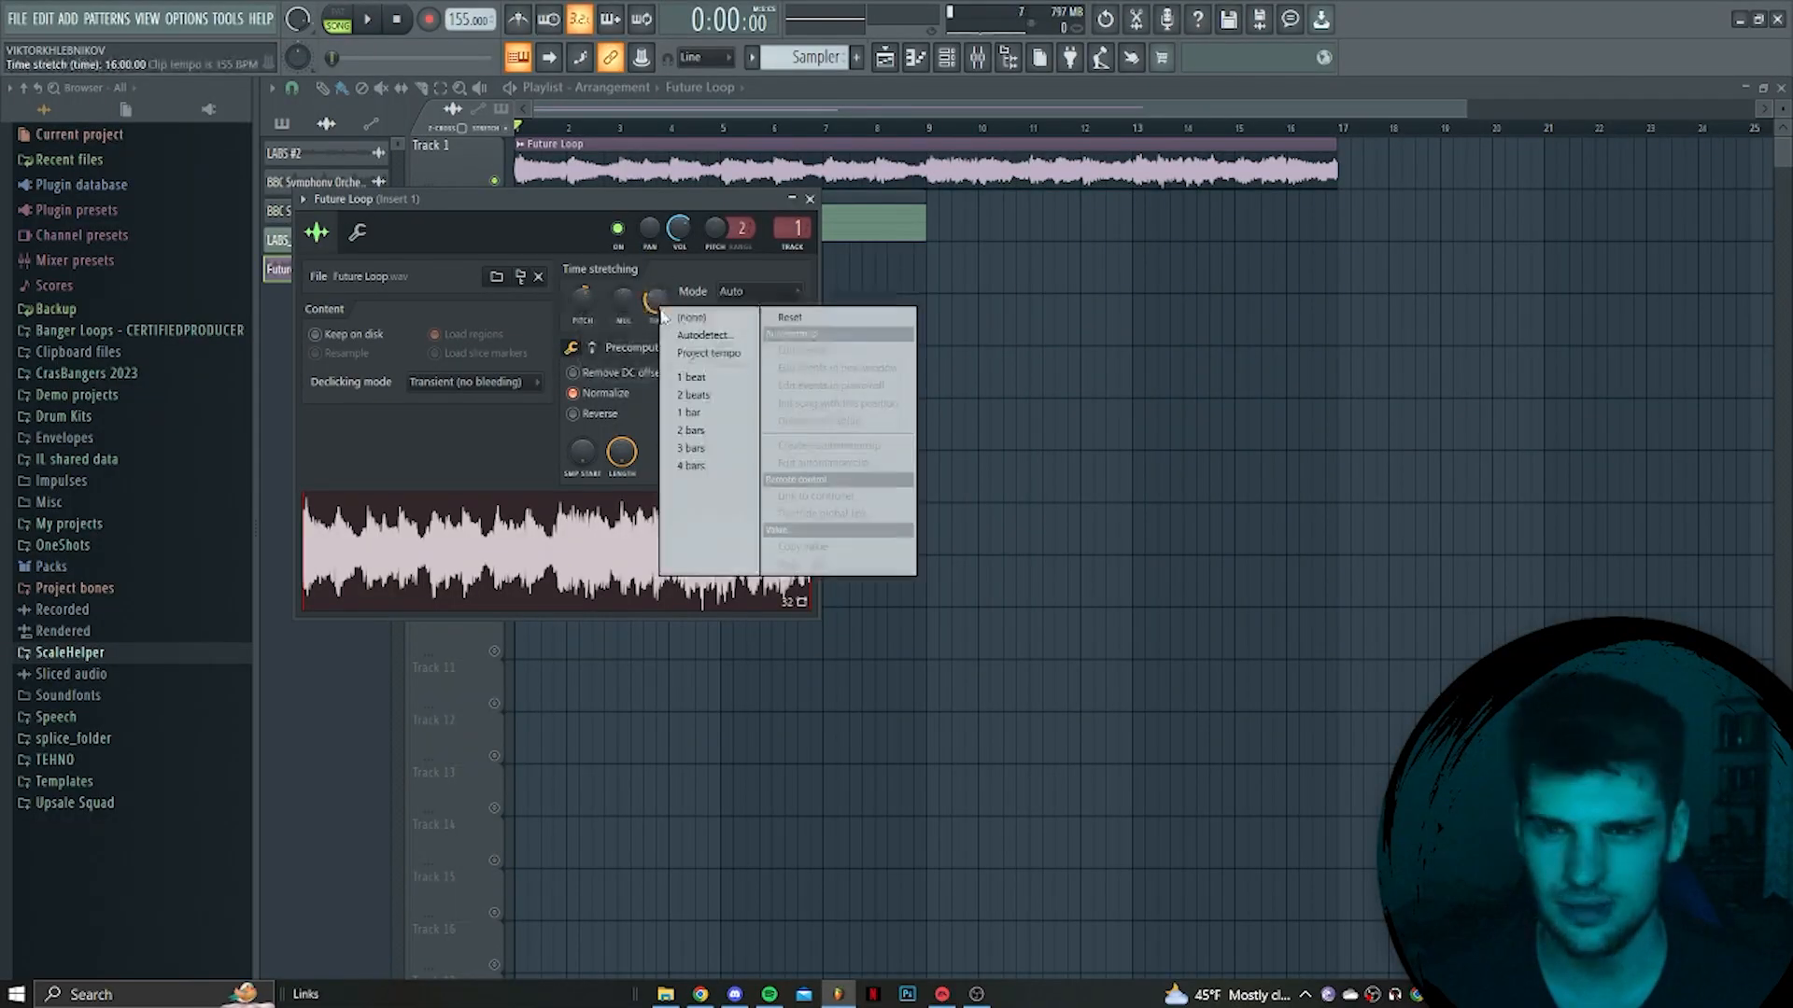
pyautogui.click(671, 314)
pyautogui.press('Escape')
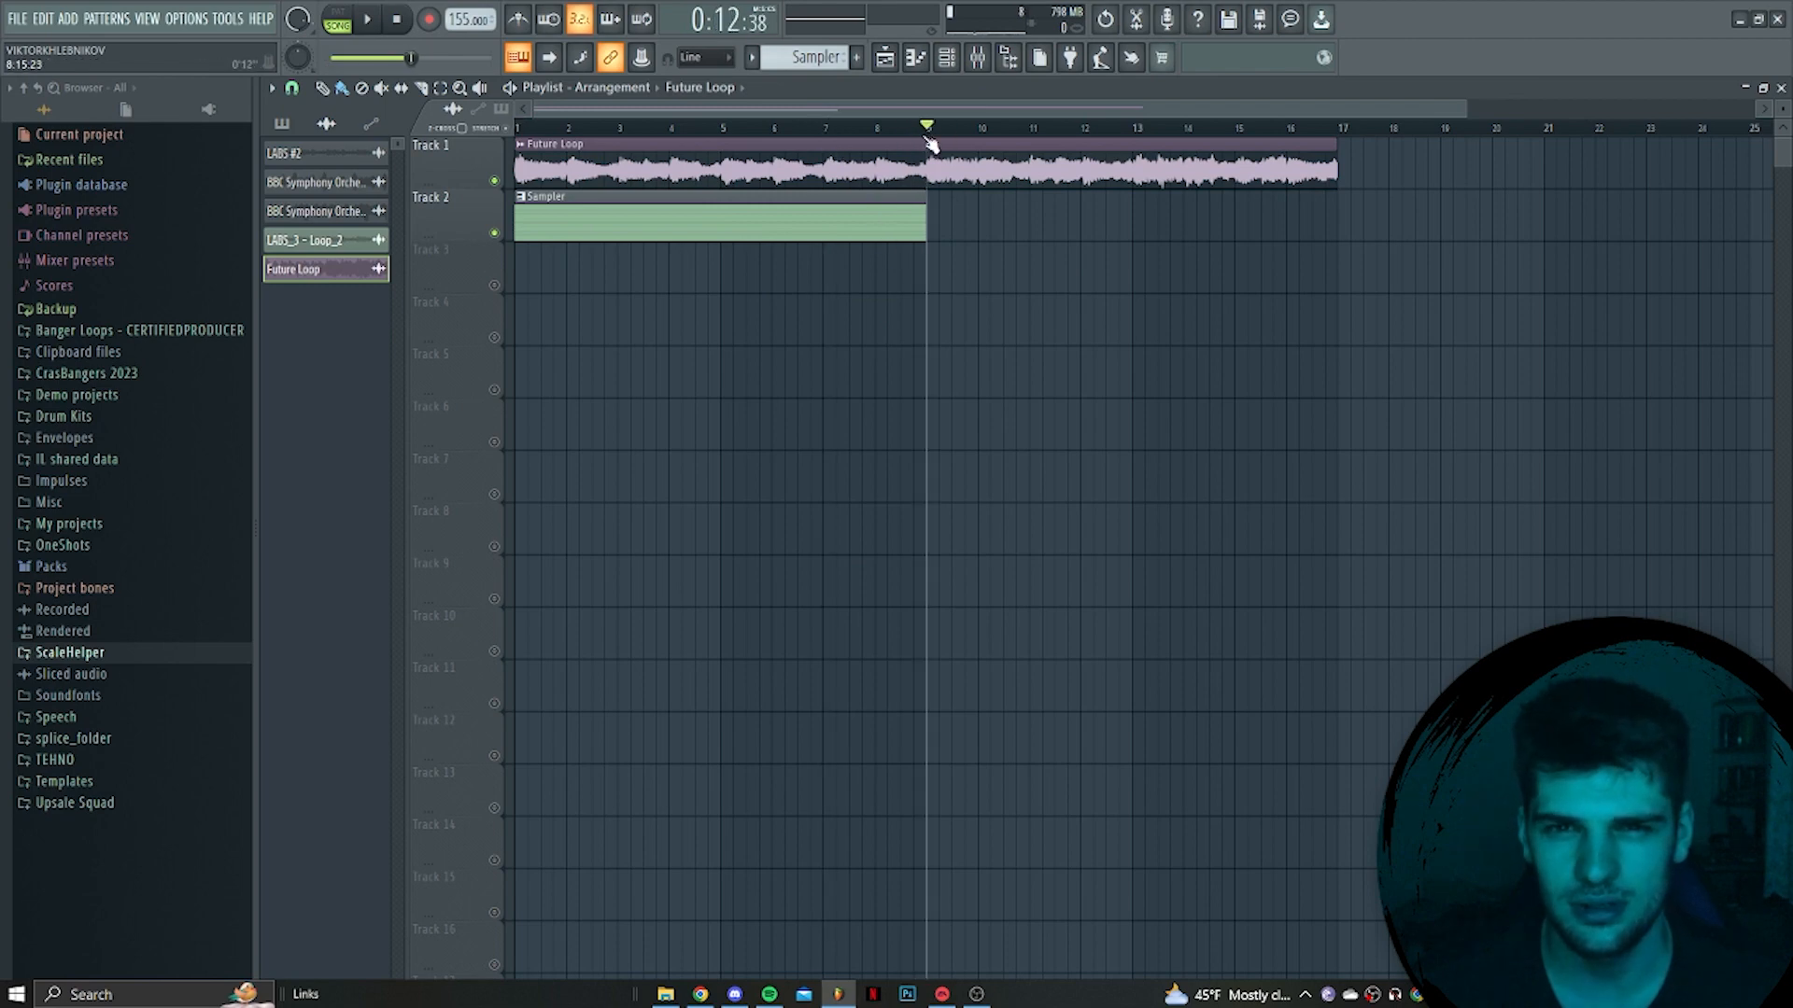
# Show the channel rack and open the FUTURE drum kit within the FUTURE X DRAKE X LIL BABY folder of Drum Kits
pyautogui.moveTo(930, 145); pyautogui.dragTo(381, 166)
pyautogui.click(945, 58)
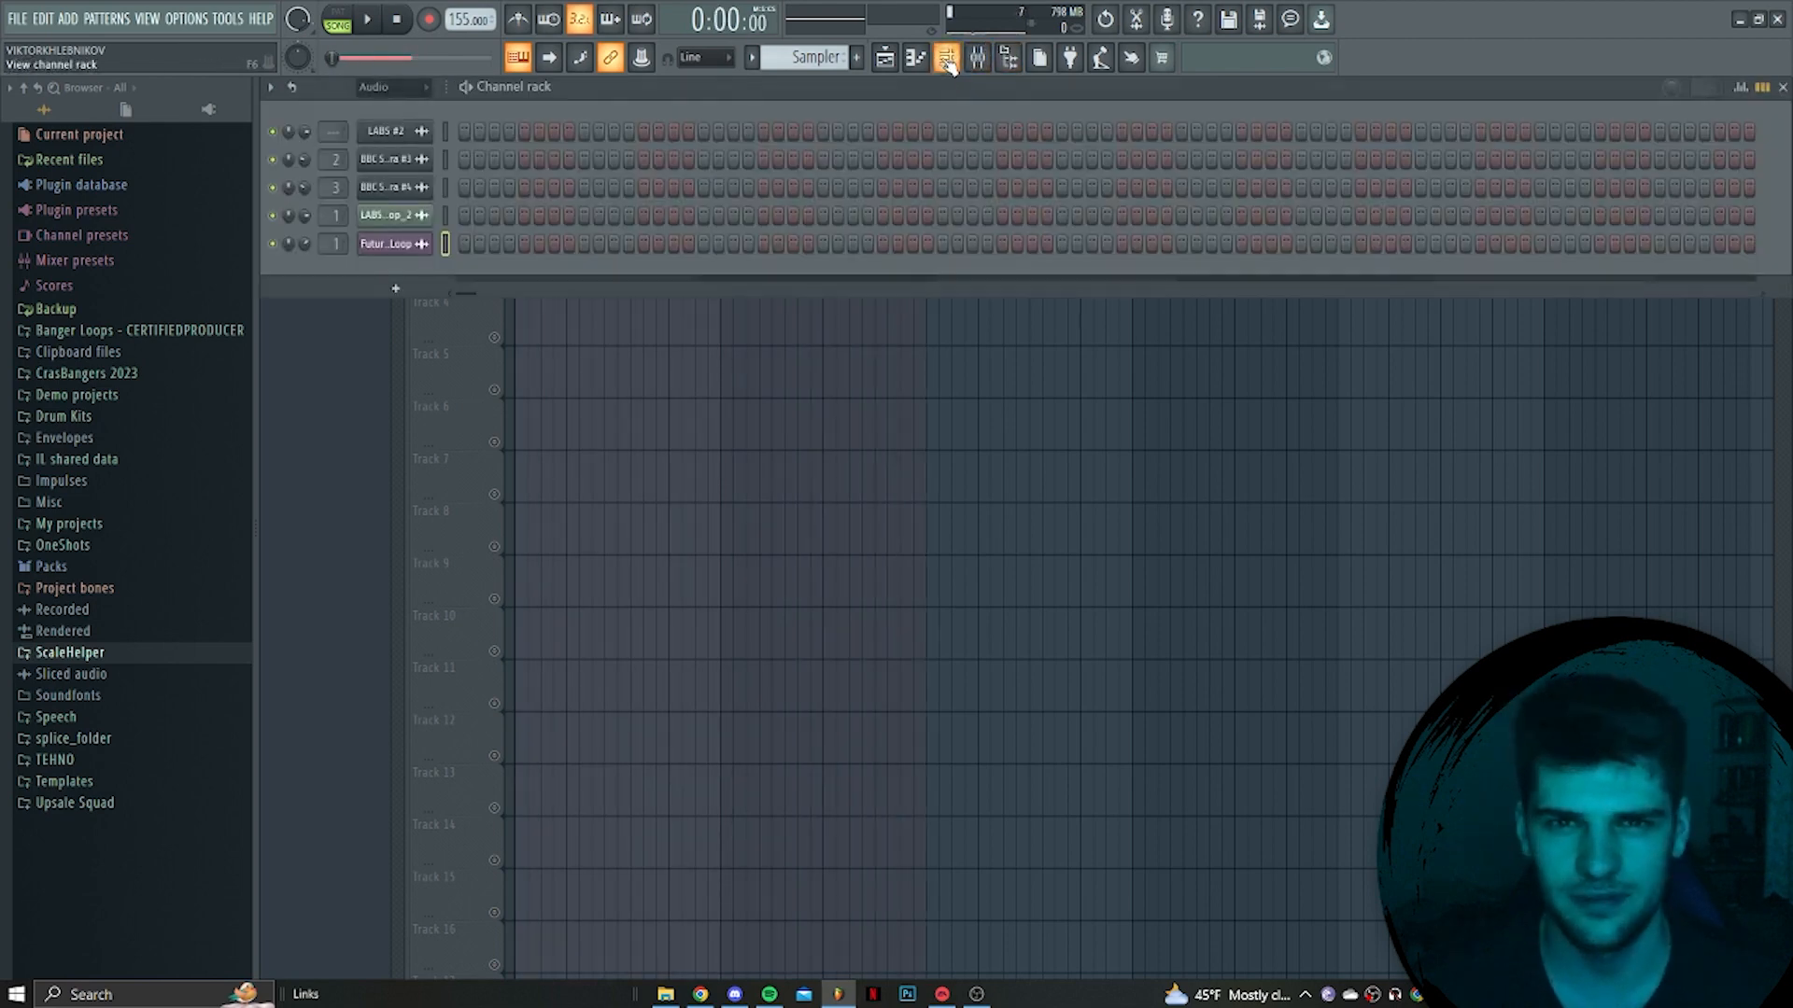
pyautogui.click(84, 419)
pyautogui.click(151, 582)
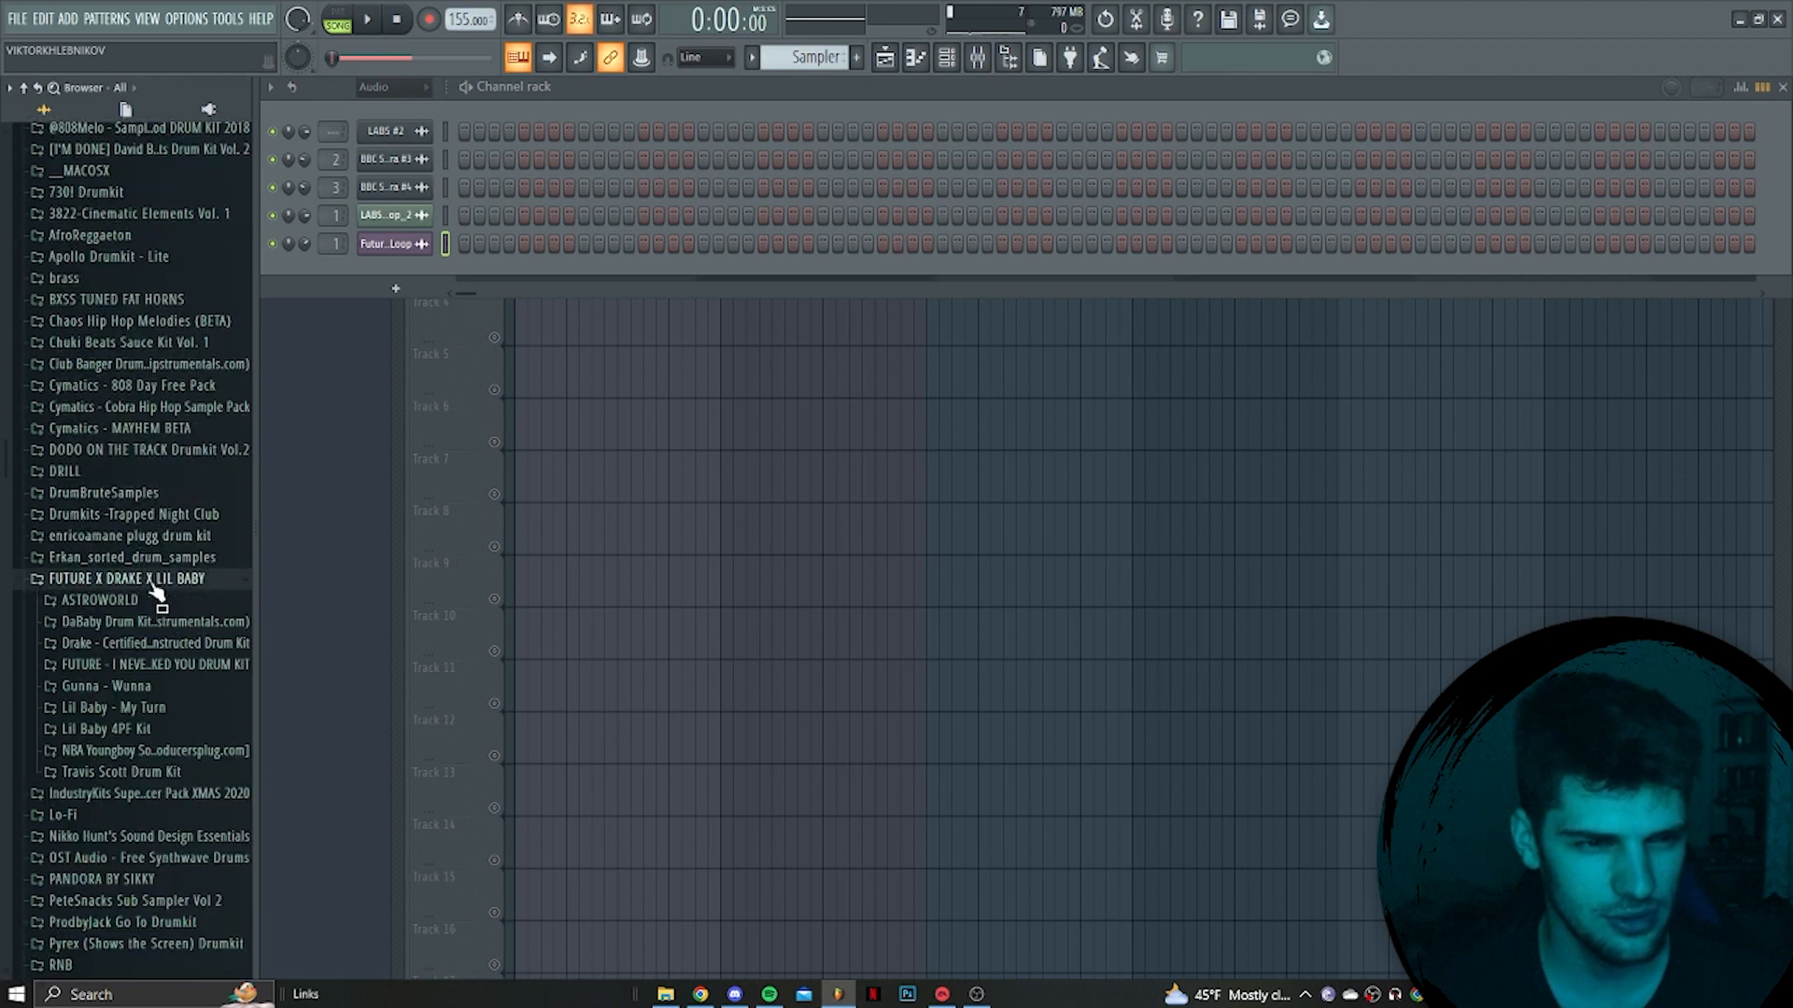
pyautogui.scroll(-2, 154, 616)
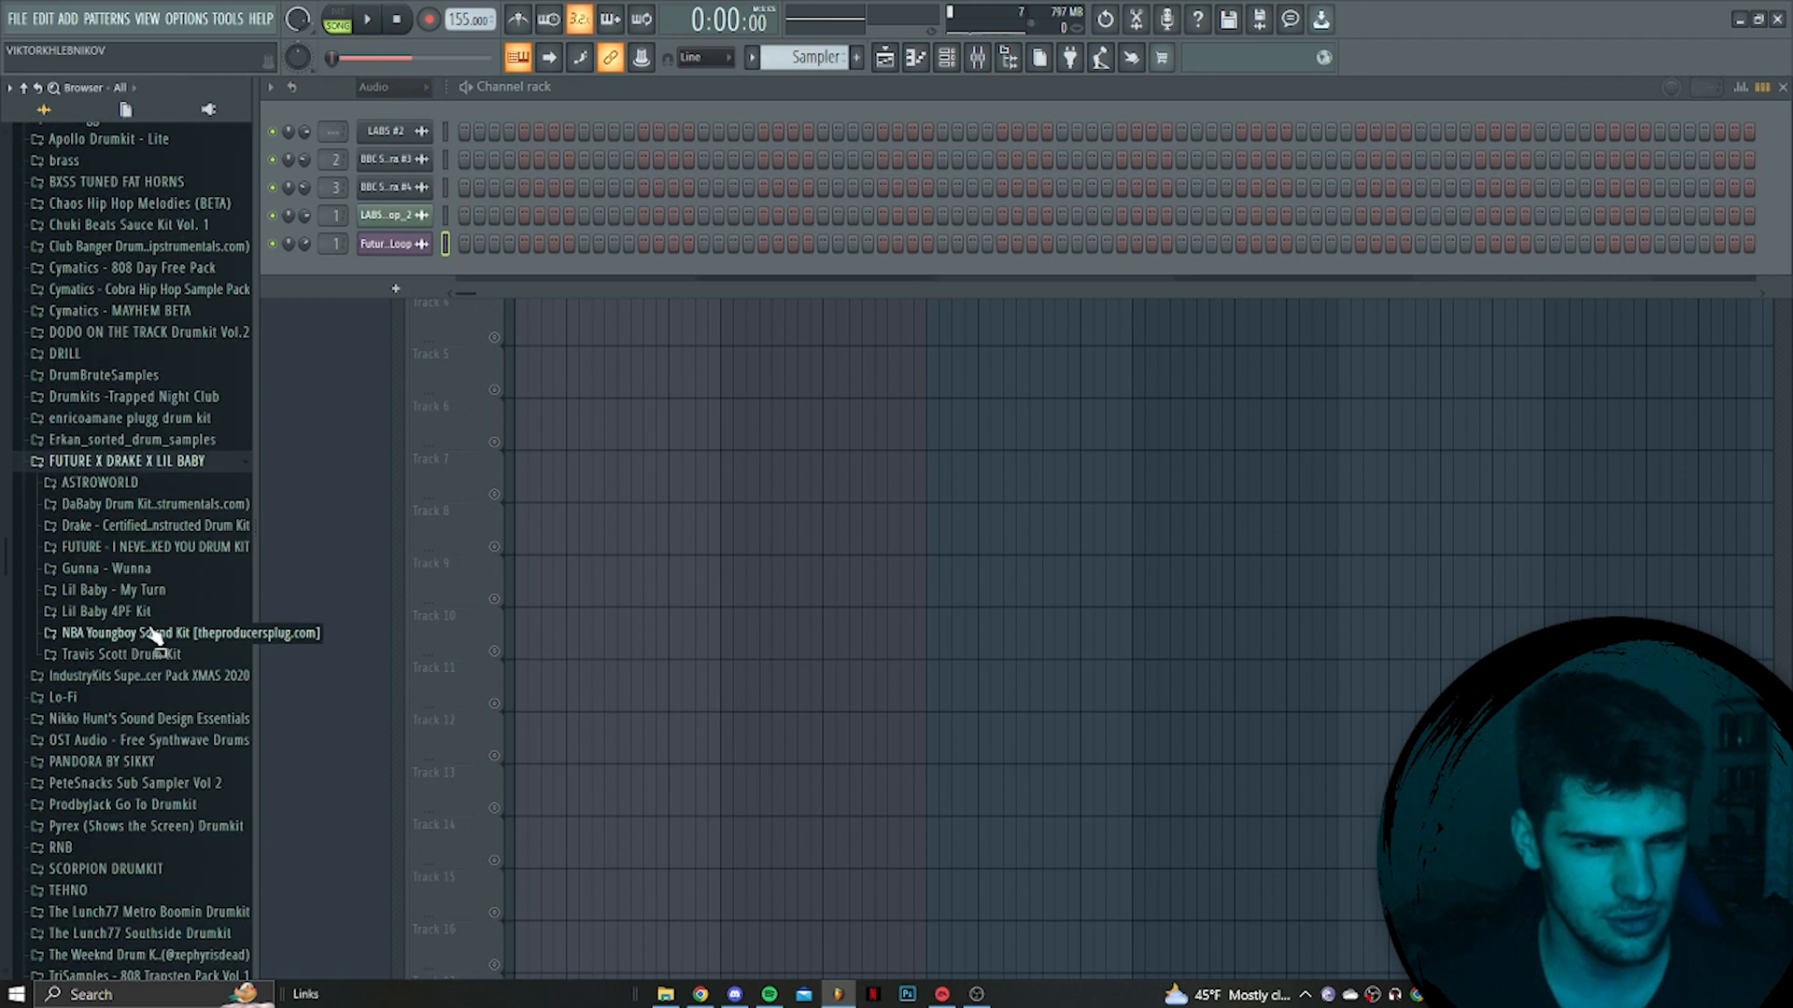
pyautogui.click(164, 549)
pyautogui.click(171, 564)
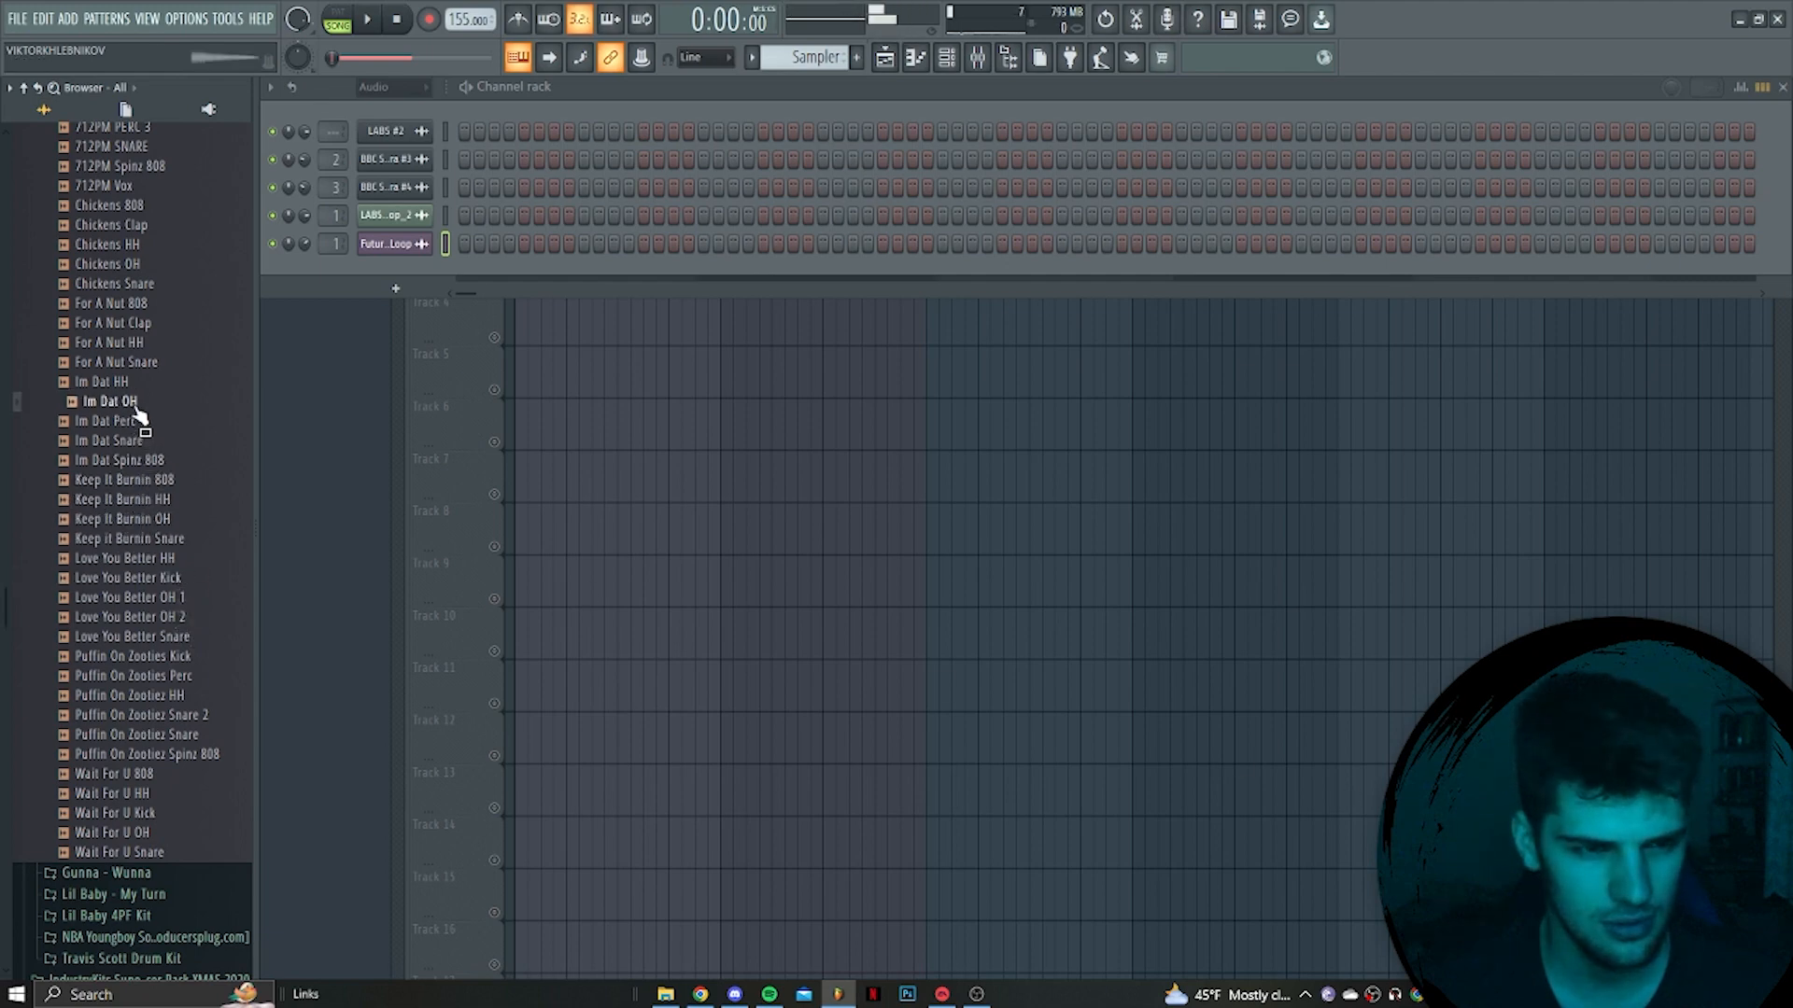
# Add the Im Dat Perc and Im Dat HH samples as new channels below the existing ones
pyautogui.moveTo(390, 271); pyautogui.dragTo(388, 266)
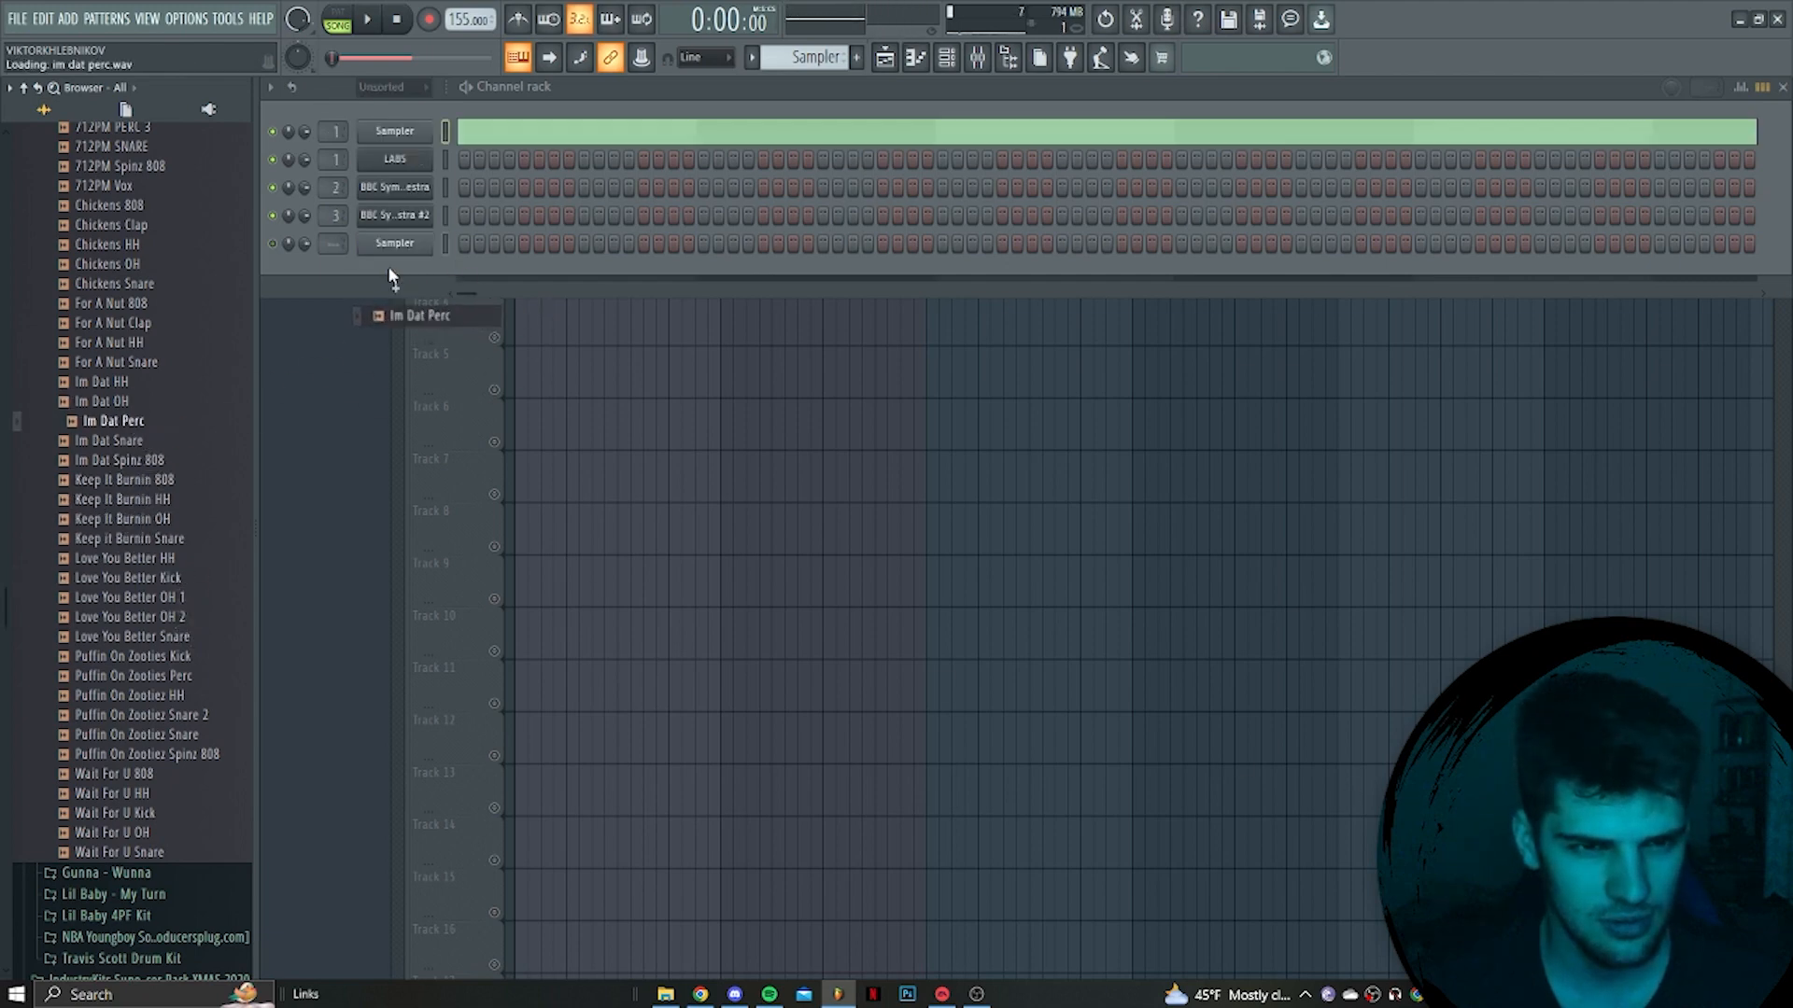
pyautogui.click(396, 245)
pyautogui.press('Escape')
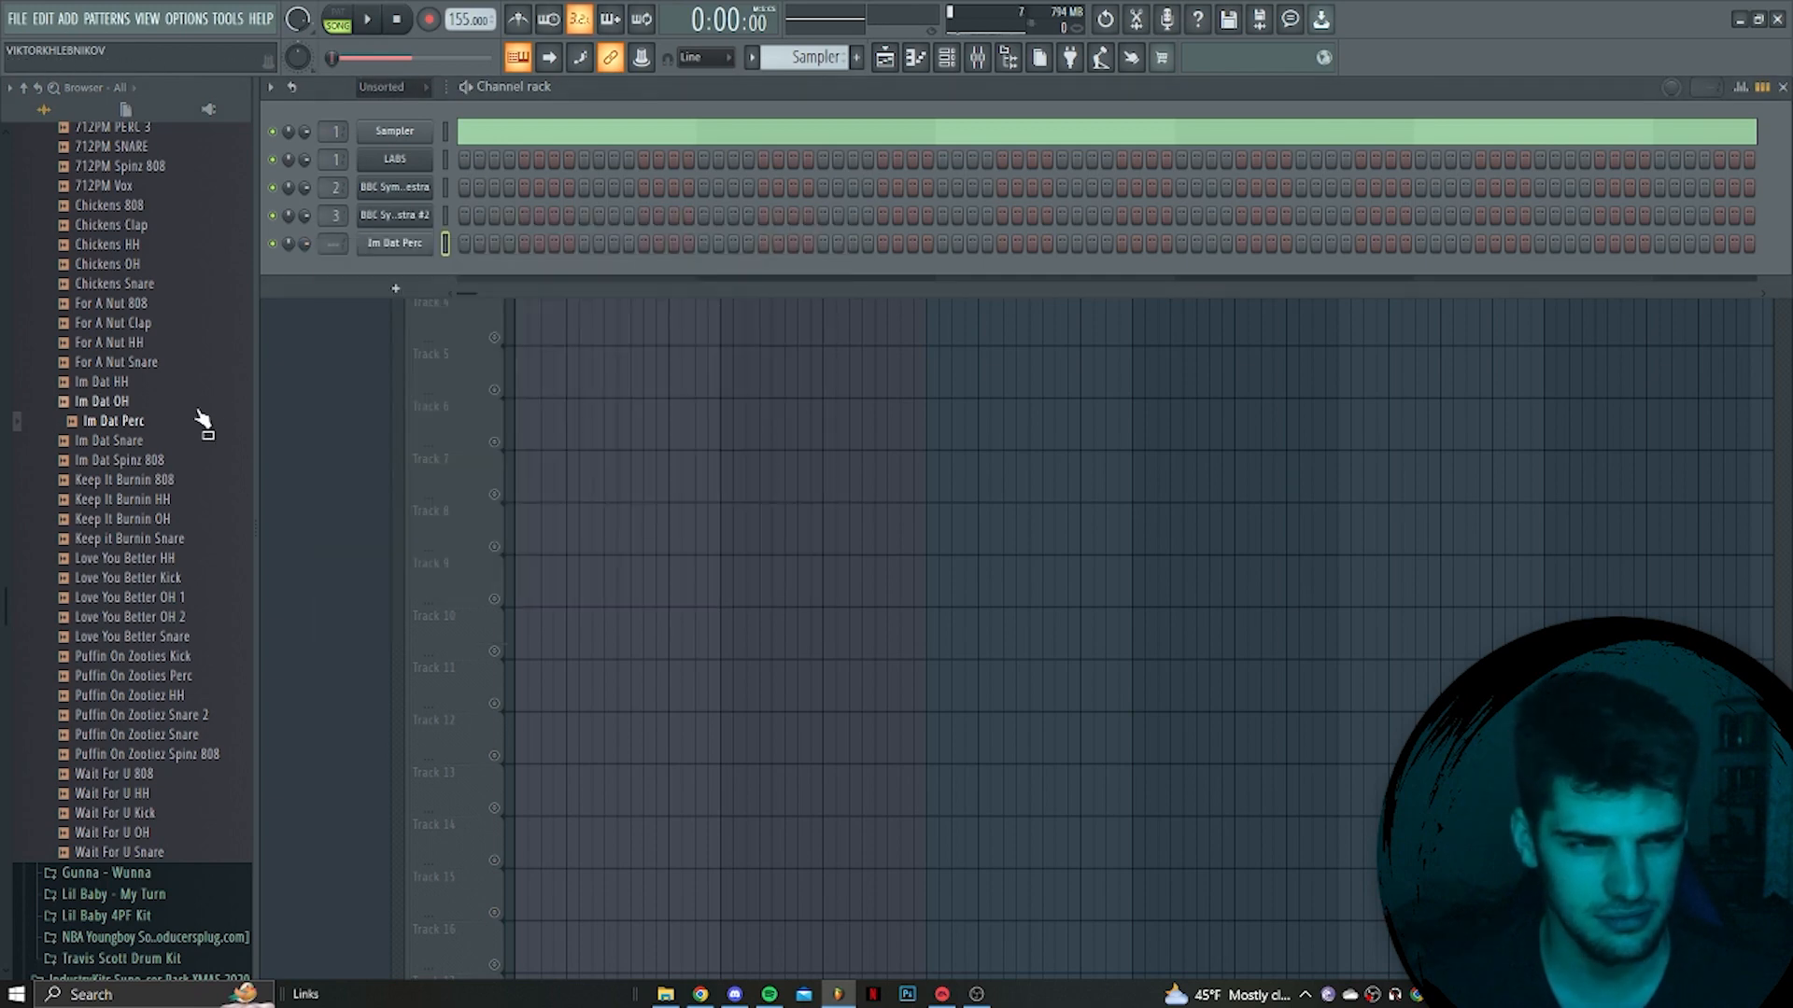
pyautogui.scroll(2, 192, 438)
pyautogui.click(162, 502)
pyautogui.moveTo(422, 266); pyautogui.dragTo(401, 270)
# Fill every second step of the Im Dat HH channel and play the song
pyautogui.rightClick(394, 271)
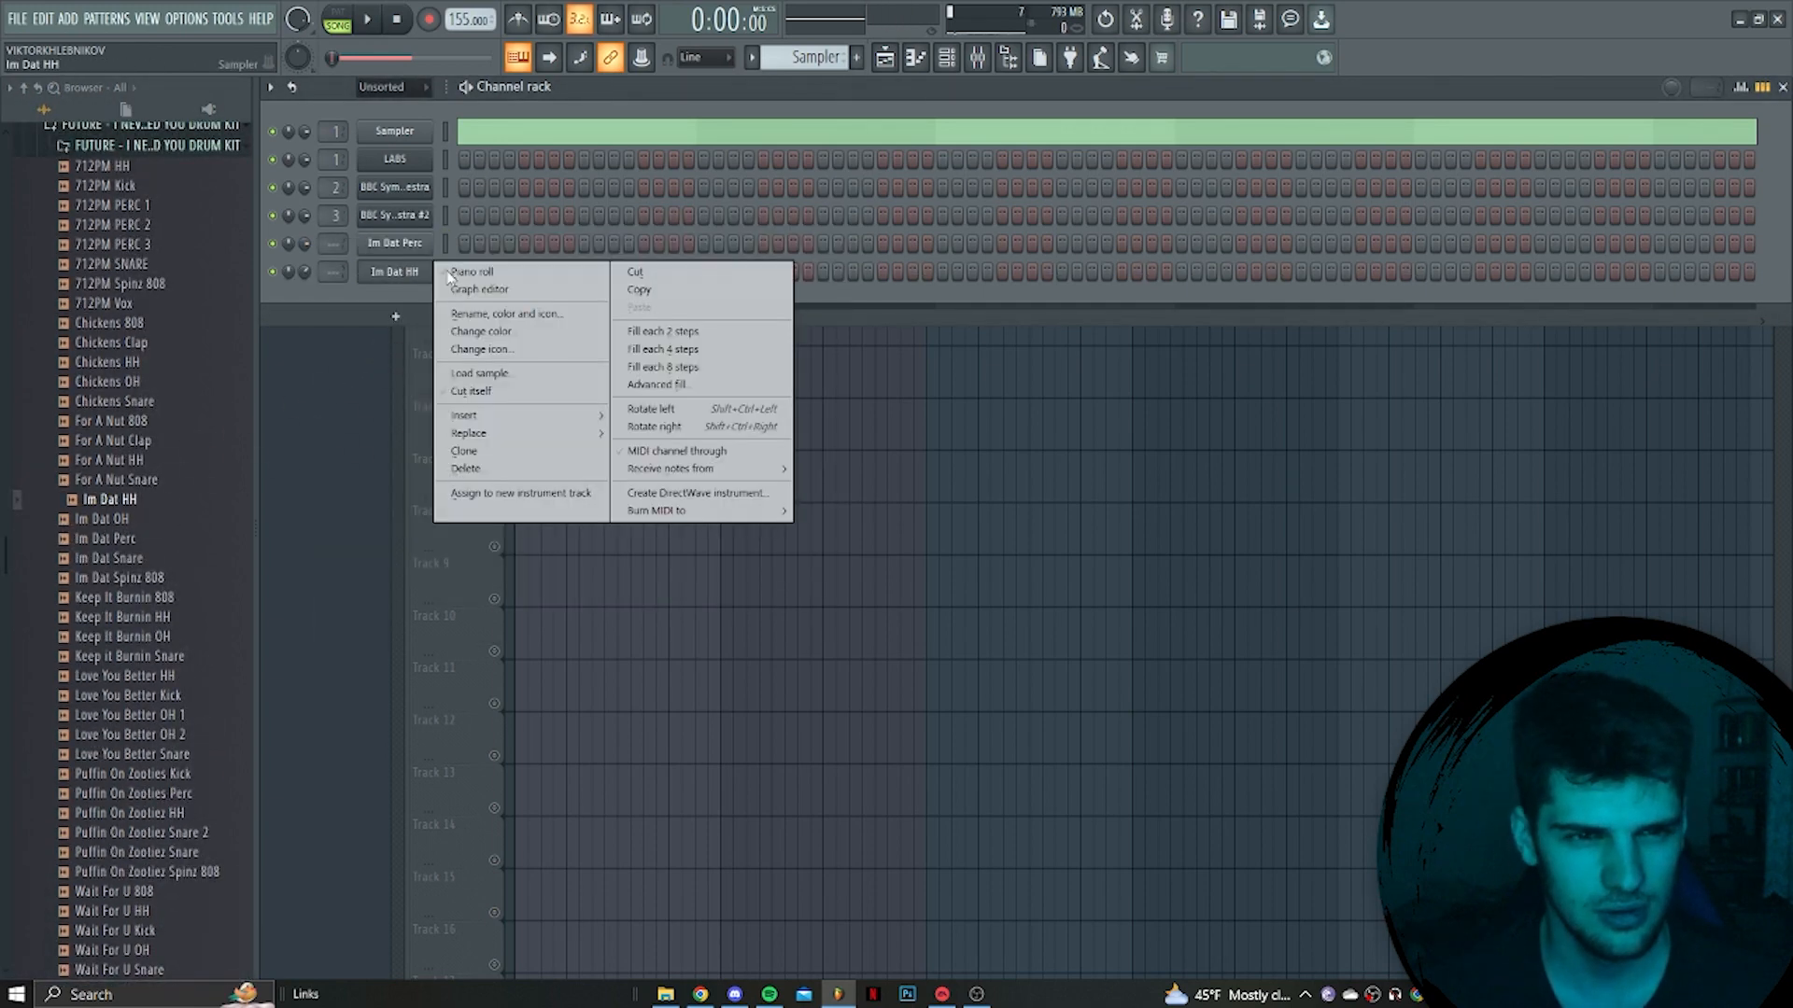
pyautogui.click(706, 335)
pyautogui.press('space')
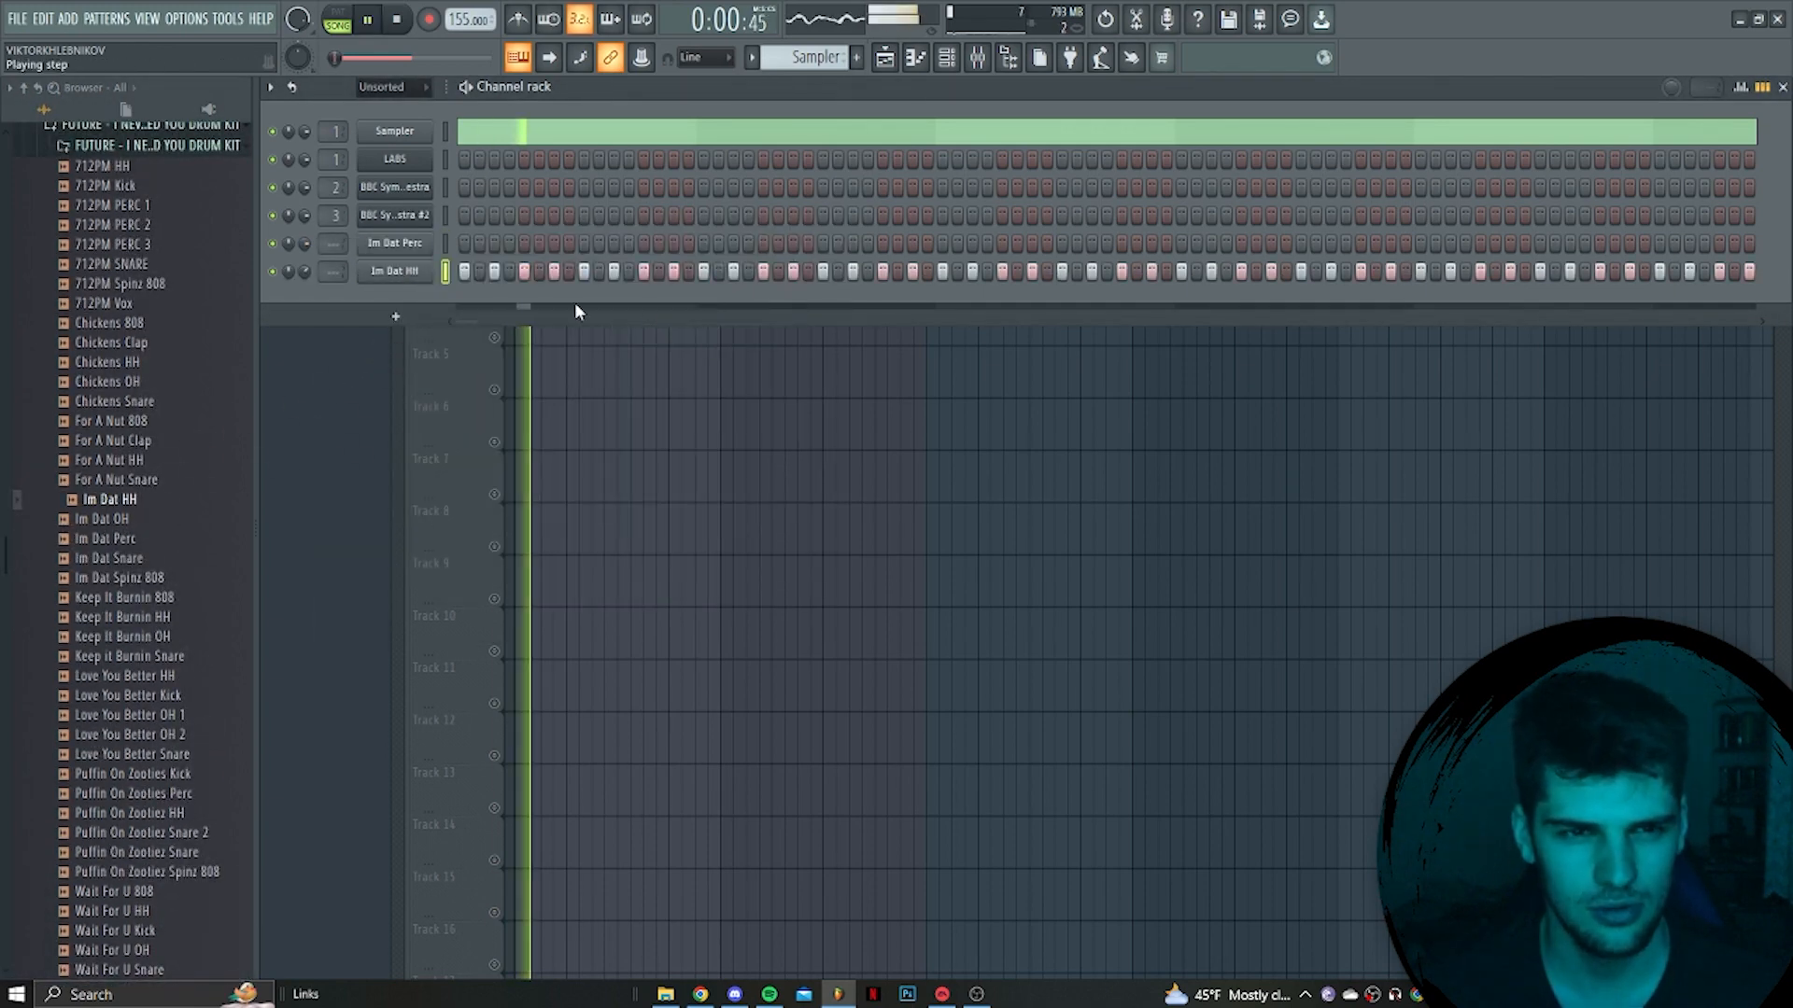
# Add Im Dat Perc hits on step 9 of each of the four bars and on step 15 of bar 4
pyautogui.click(583, 244)
pyautogui.click(822, 243)
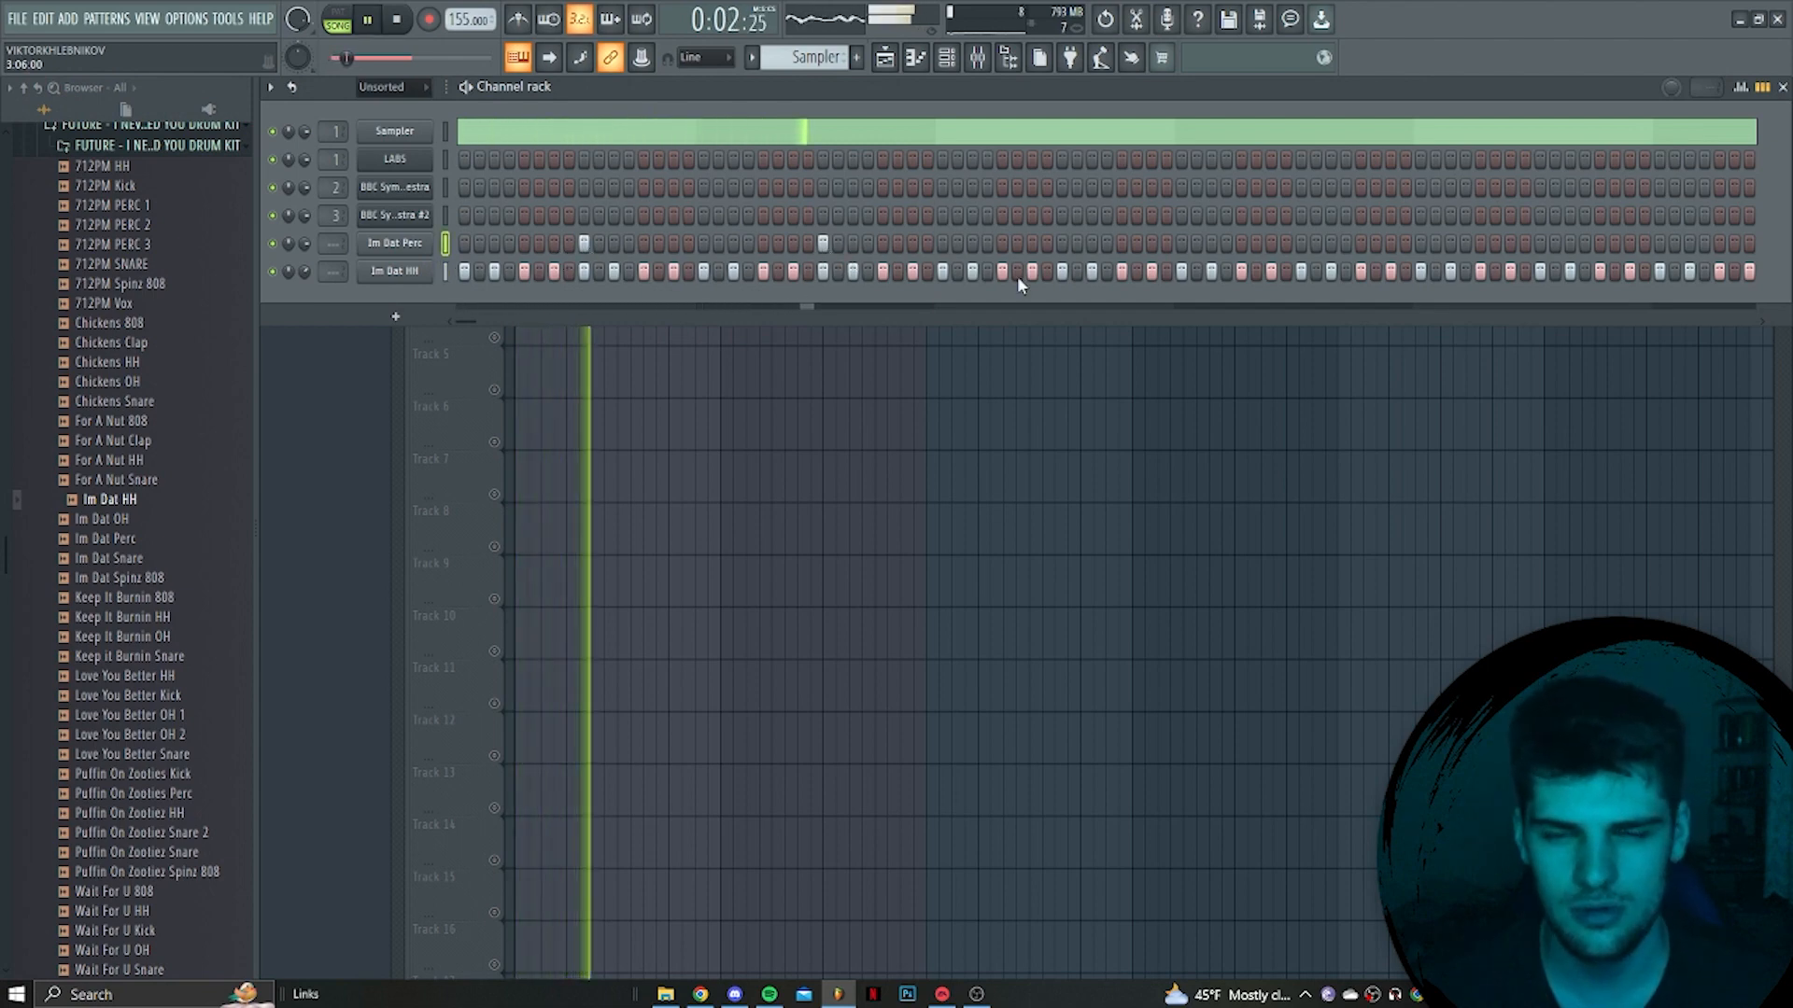
pyautogui.click(1061, 244)
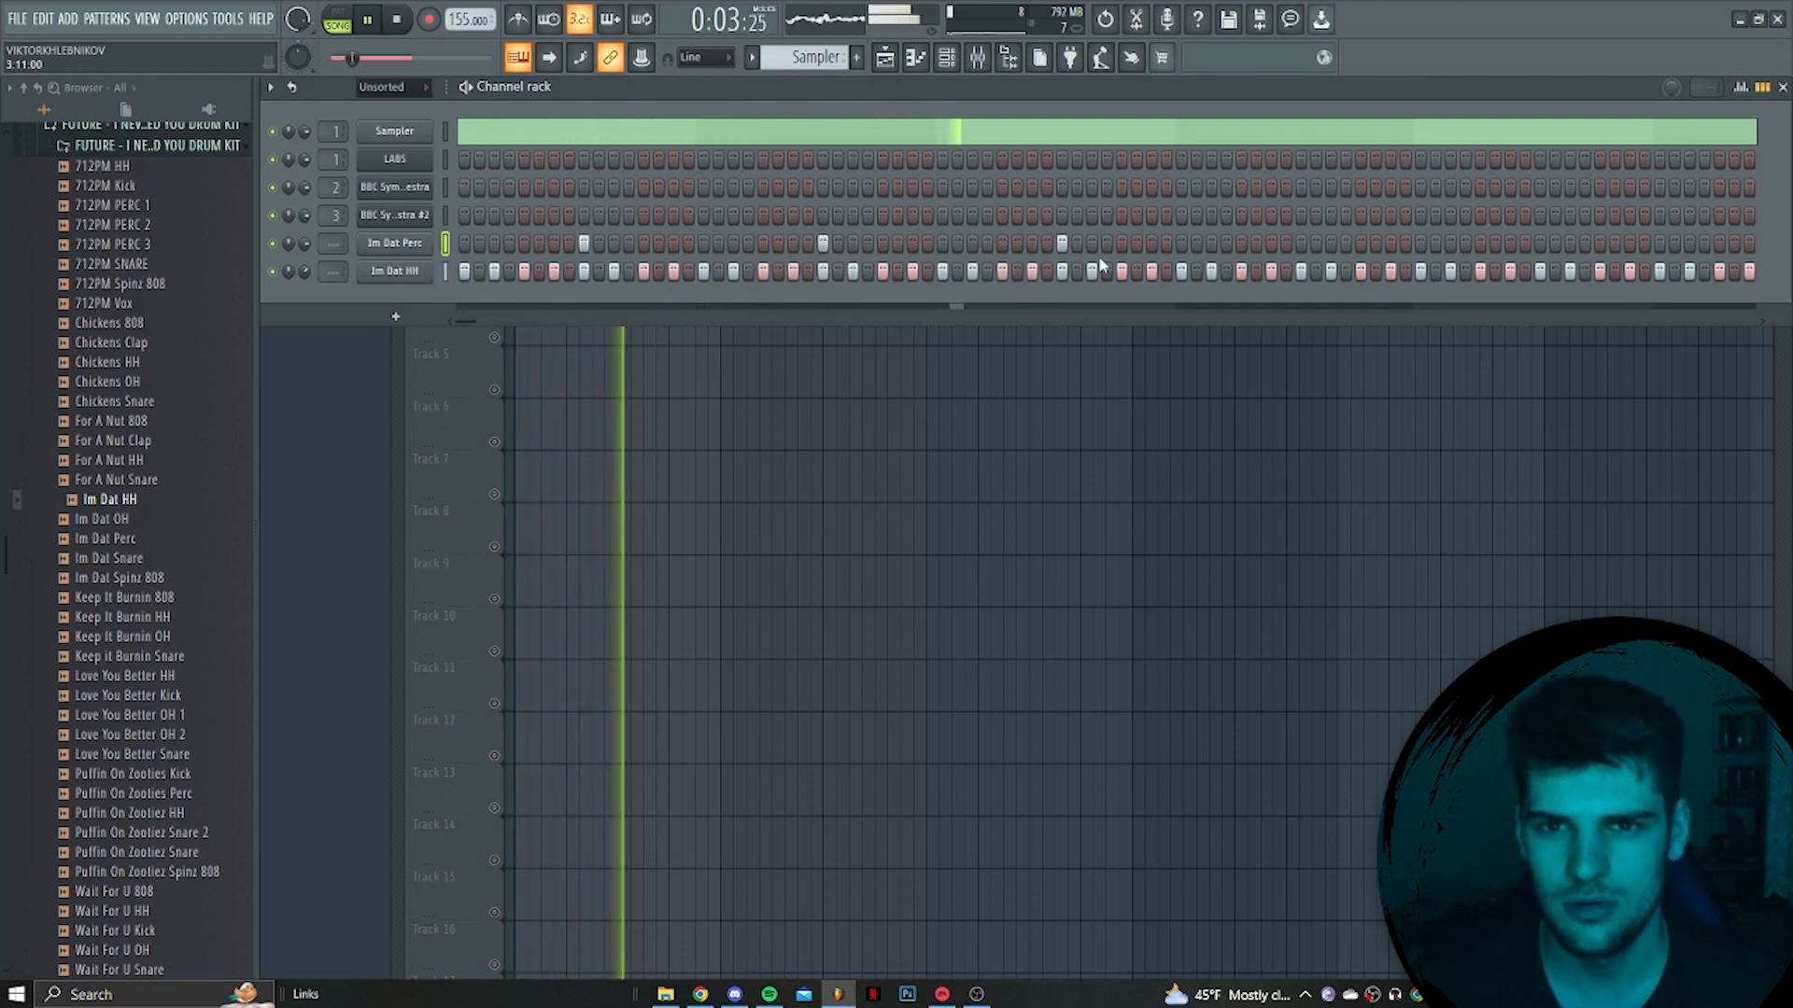
pyautogui.click(1301, 244)
pyautogui.click(1390, 244)
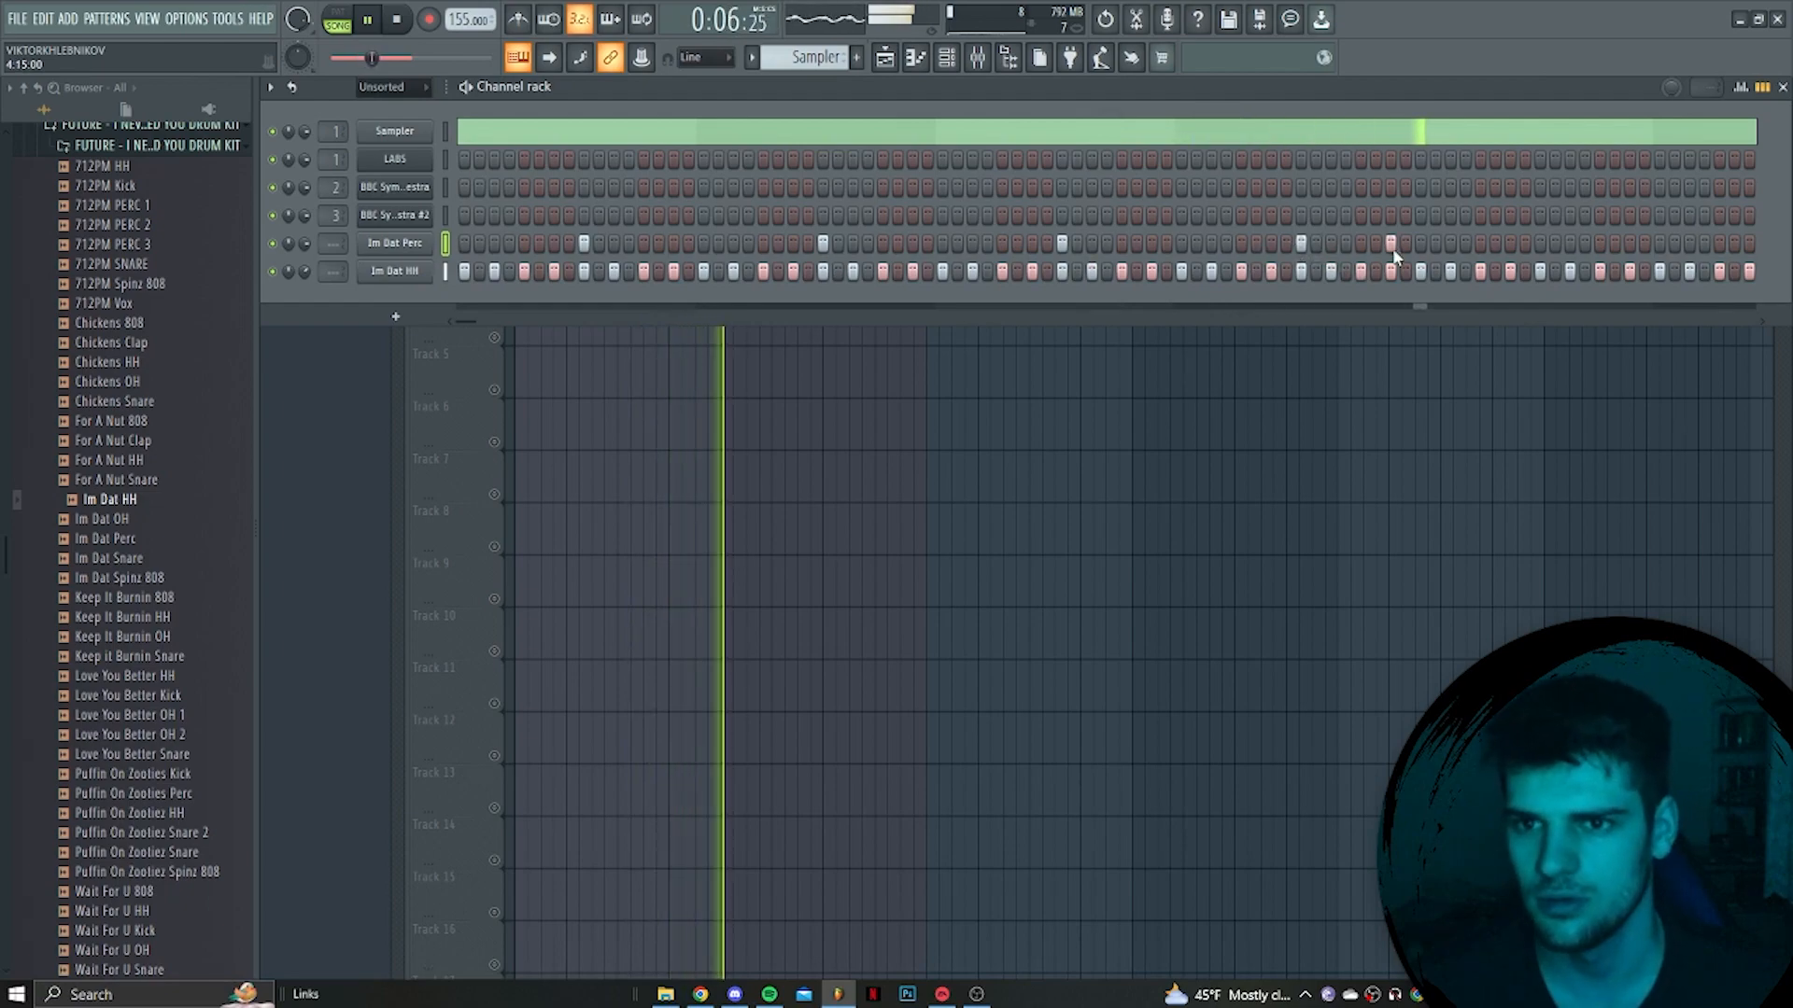
# Open the Im Dat Perc piano roll and copy its four-bar note pattern into bars 5 to 8
pyautogui.rightClick(411, 244)
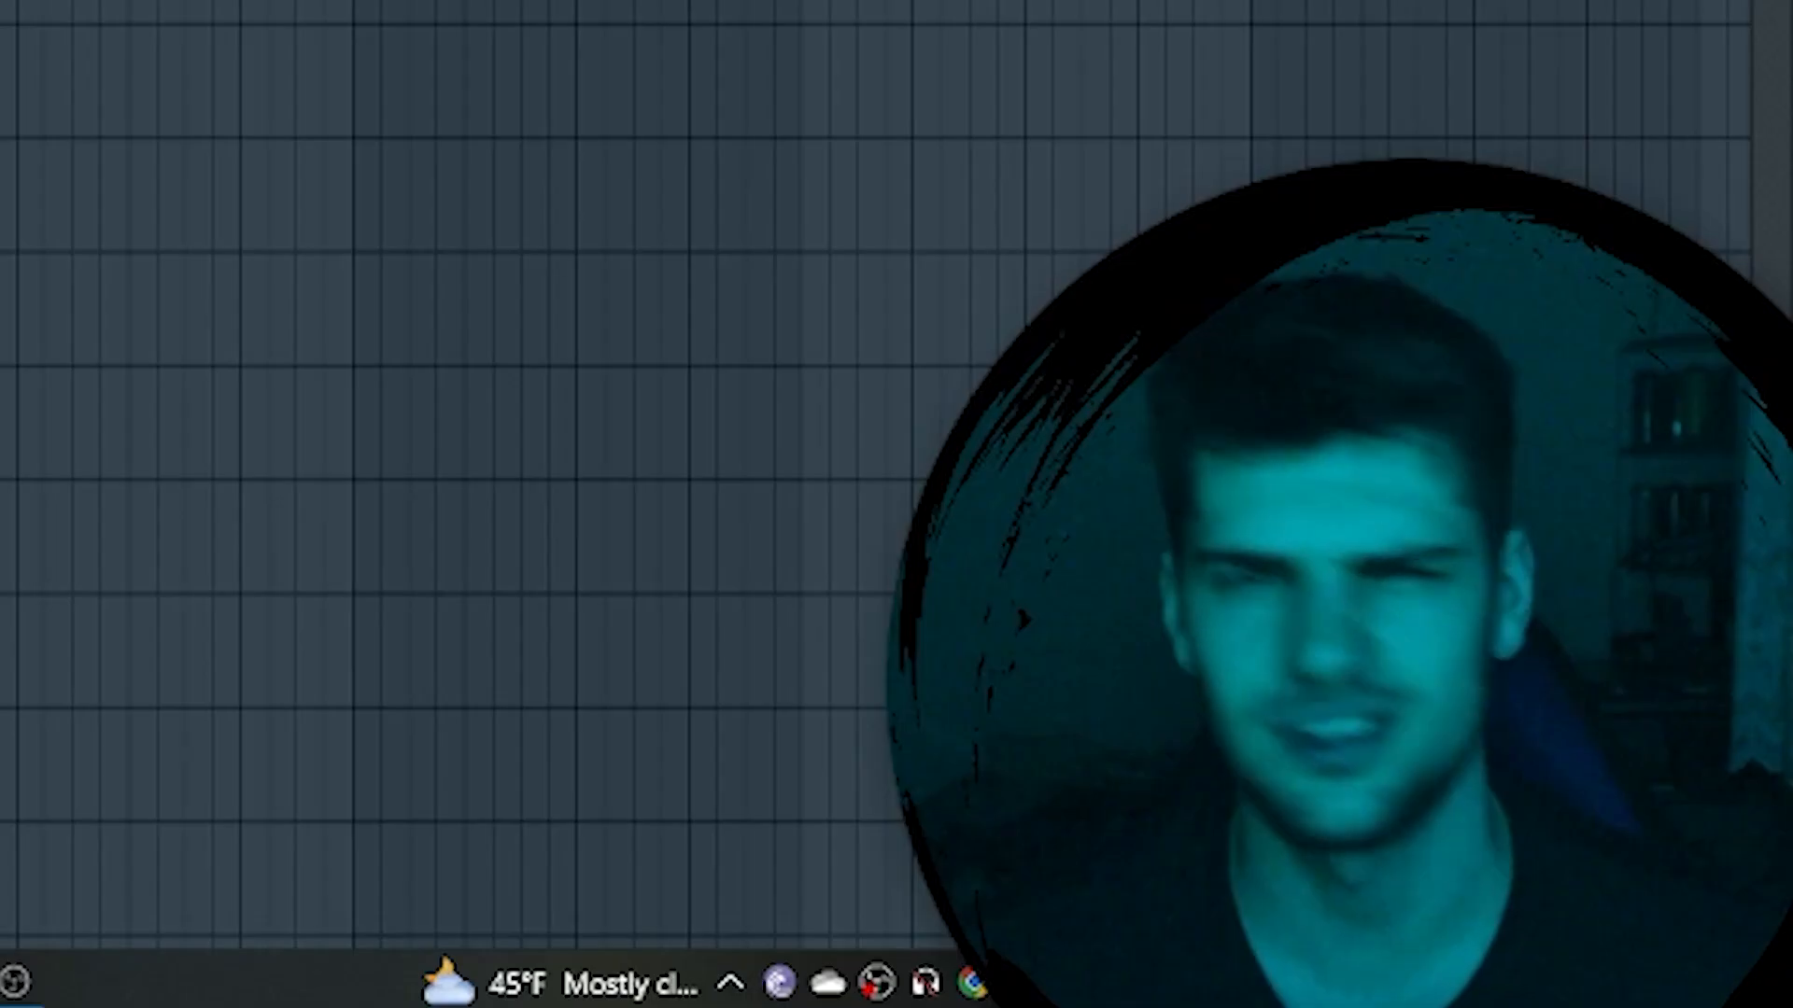
pyautogui.press('F7')
pyautogui.hotkey('ctrl', 'v')
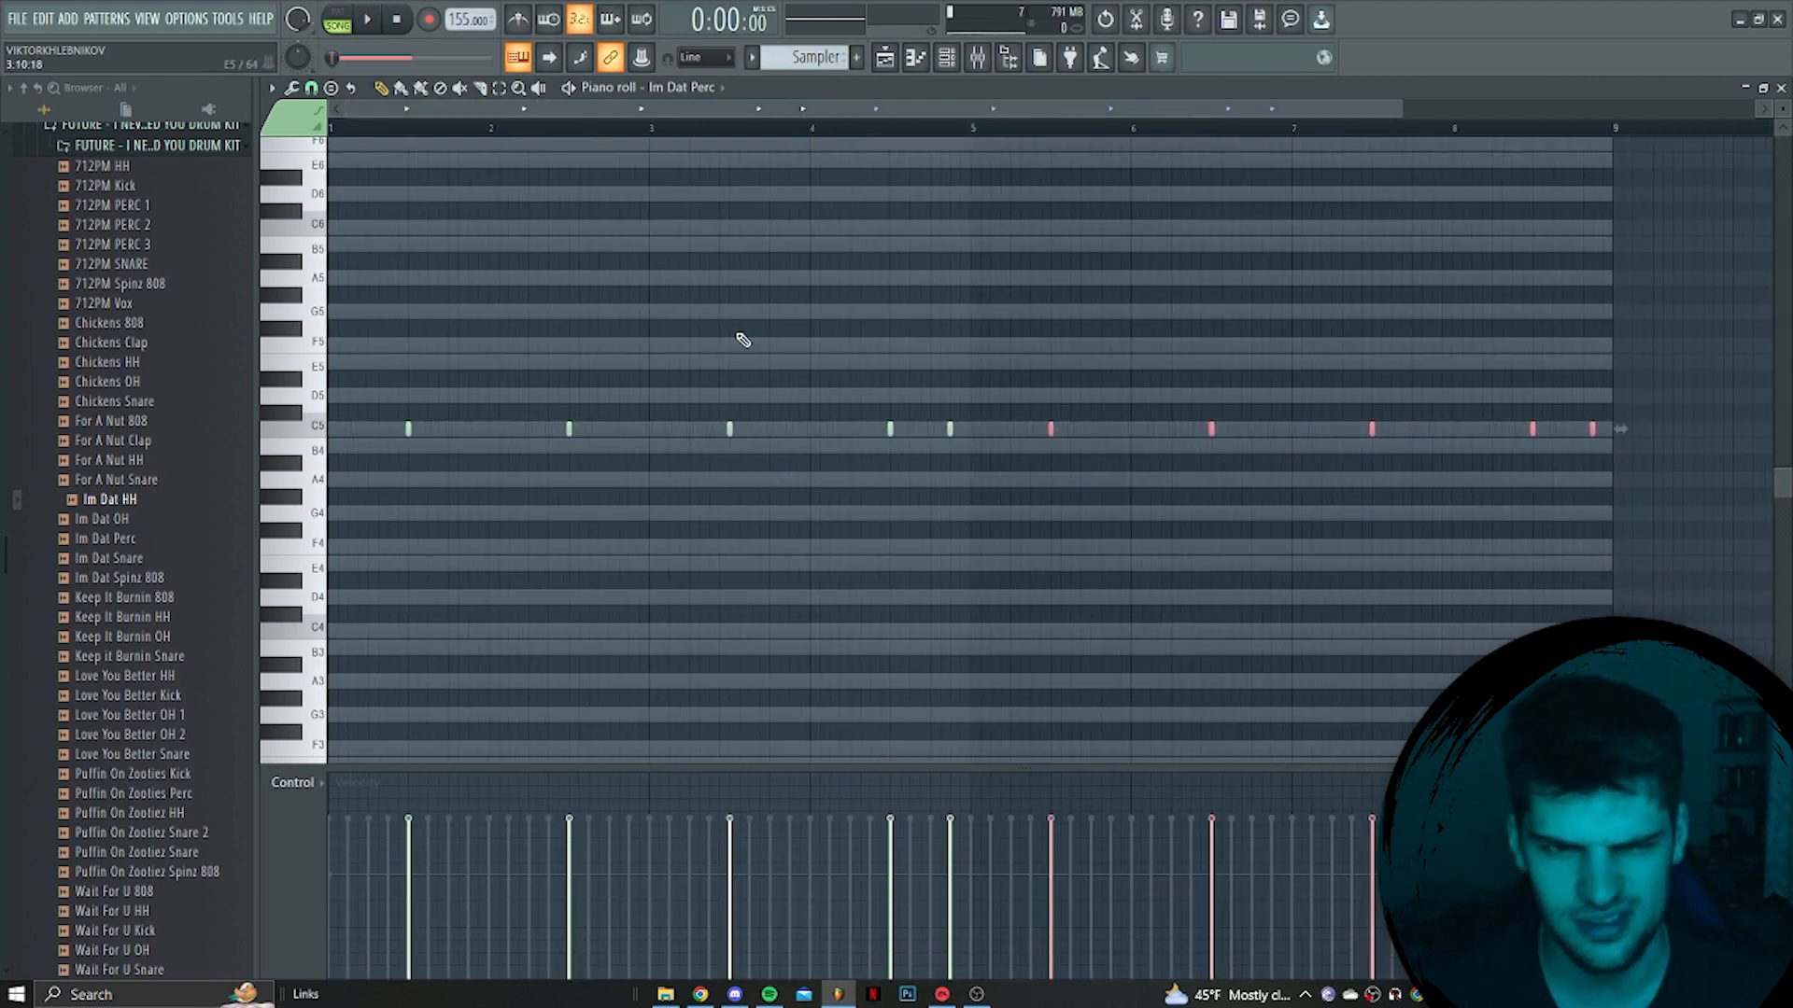
# Switch to the Im Dat HH notes, set snapping to 1/2 step and add a C5 note just after bar 1's fourth hit
pyautogui.click(660, 88)
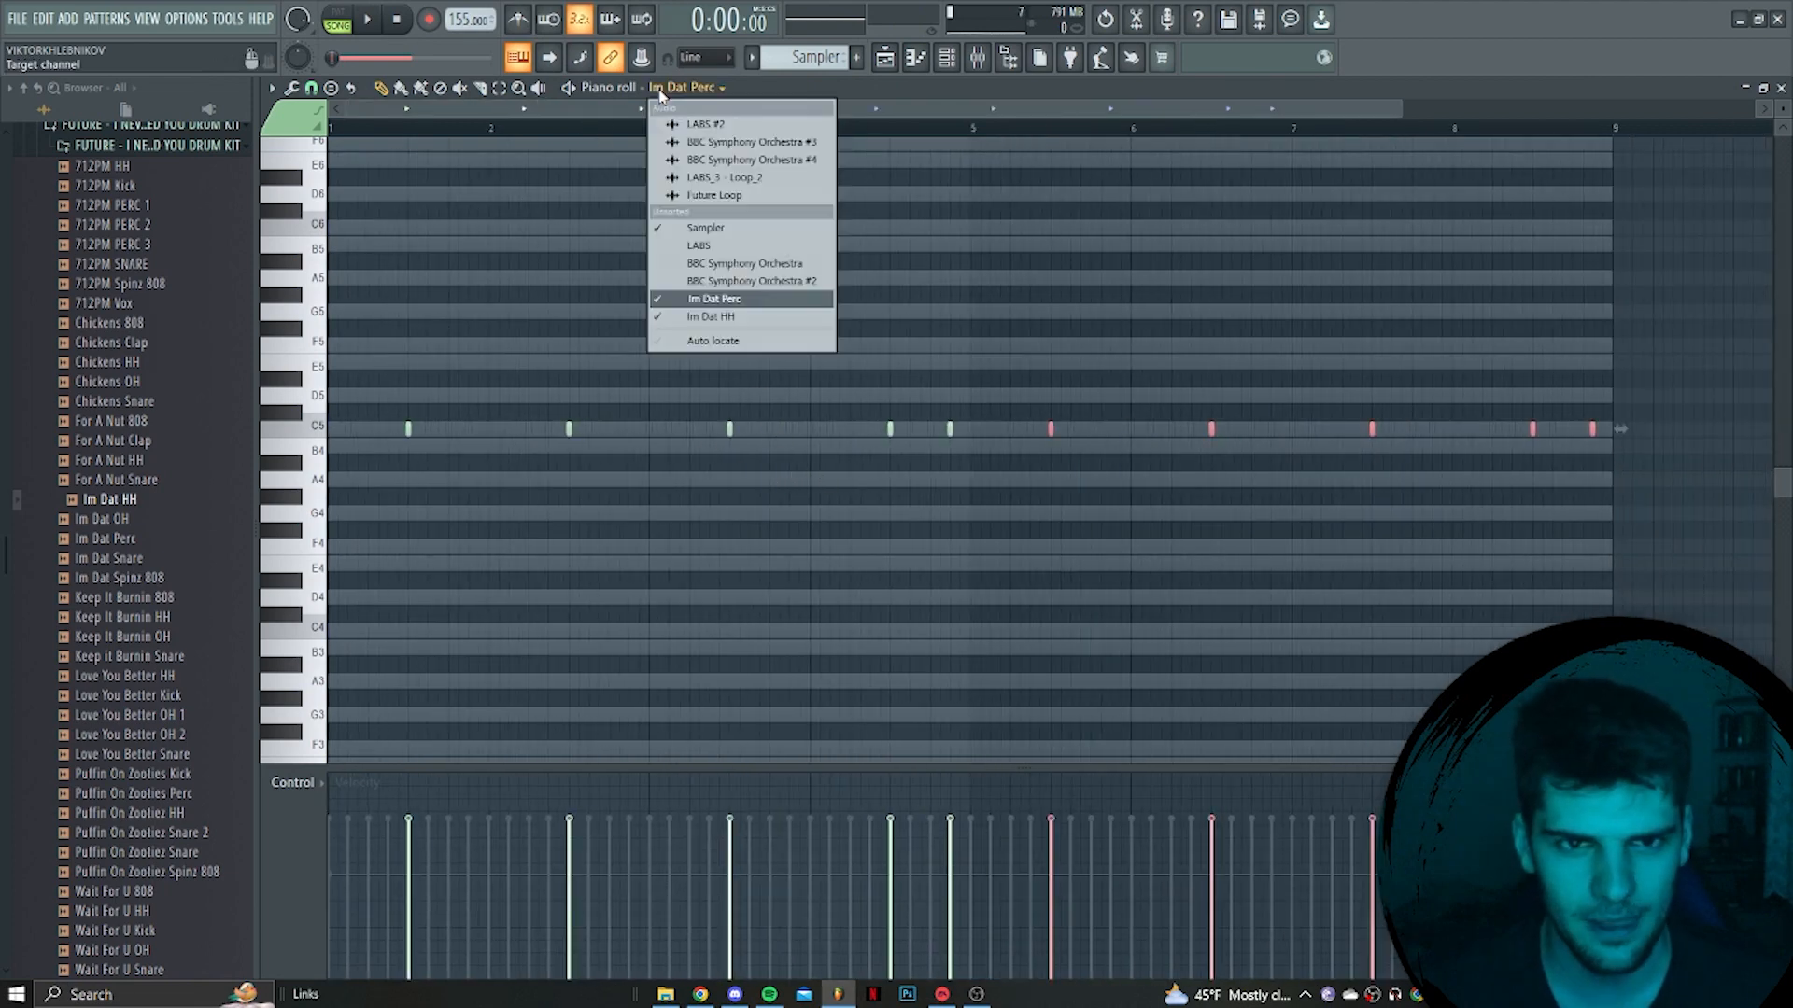
pyautogui.click(737, 318)
pyautogui.click(311, 87)
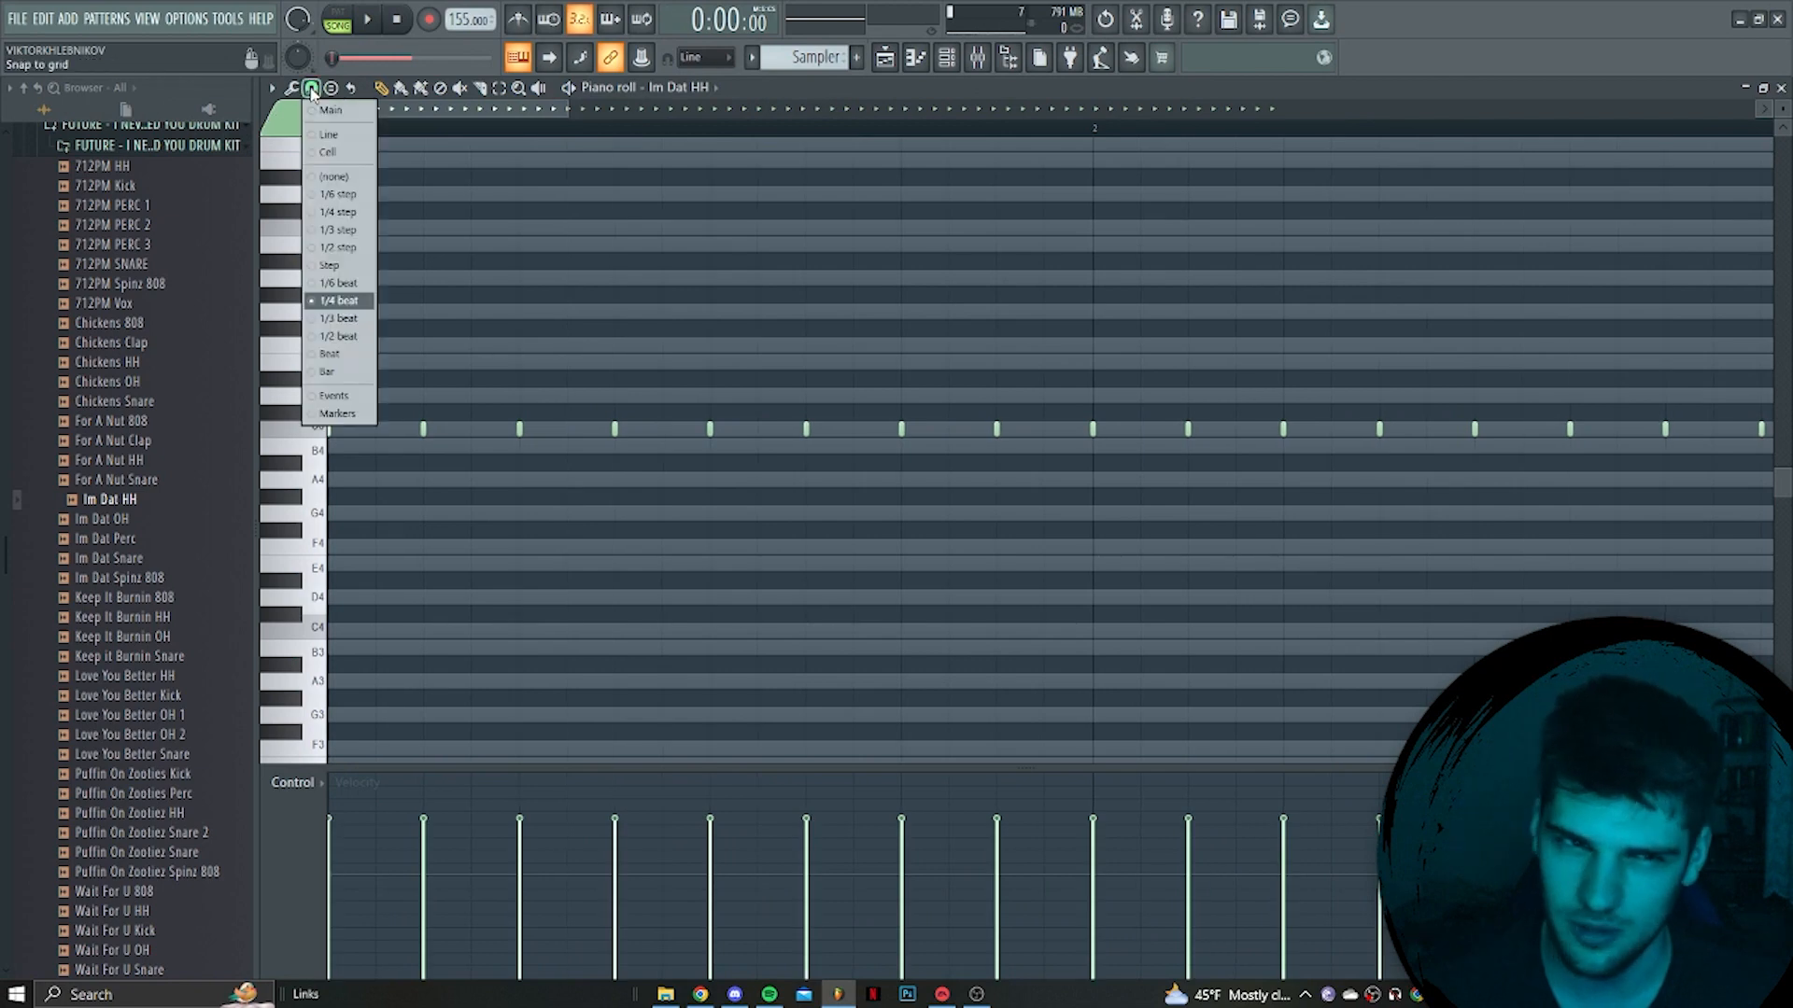
pyautogui.click(349, 250)
pyautogui.click(639, 429)
pyautogui.press('space')
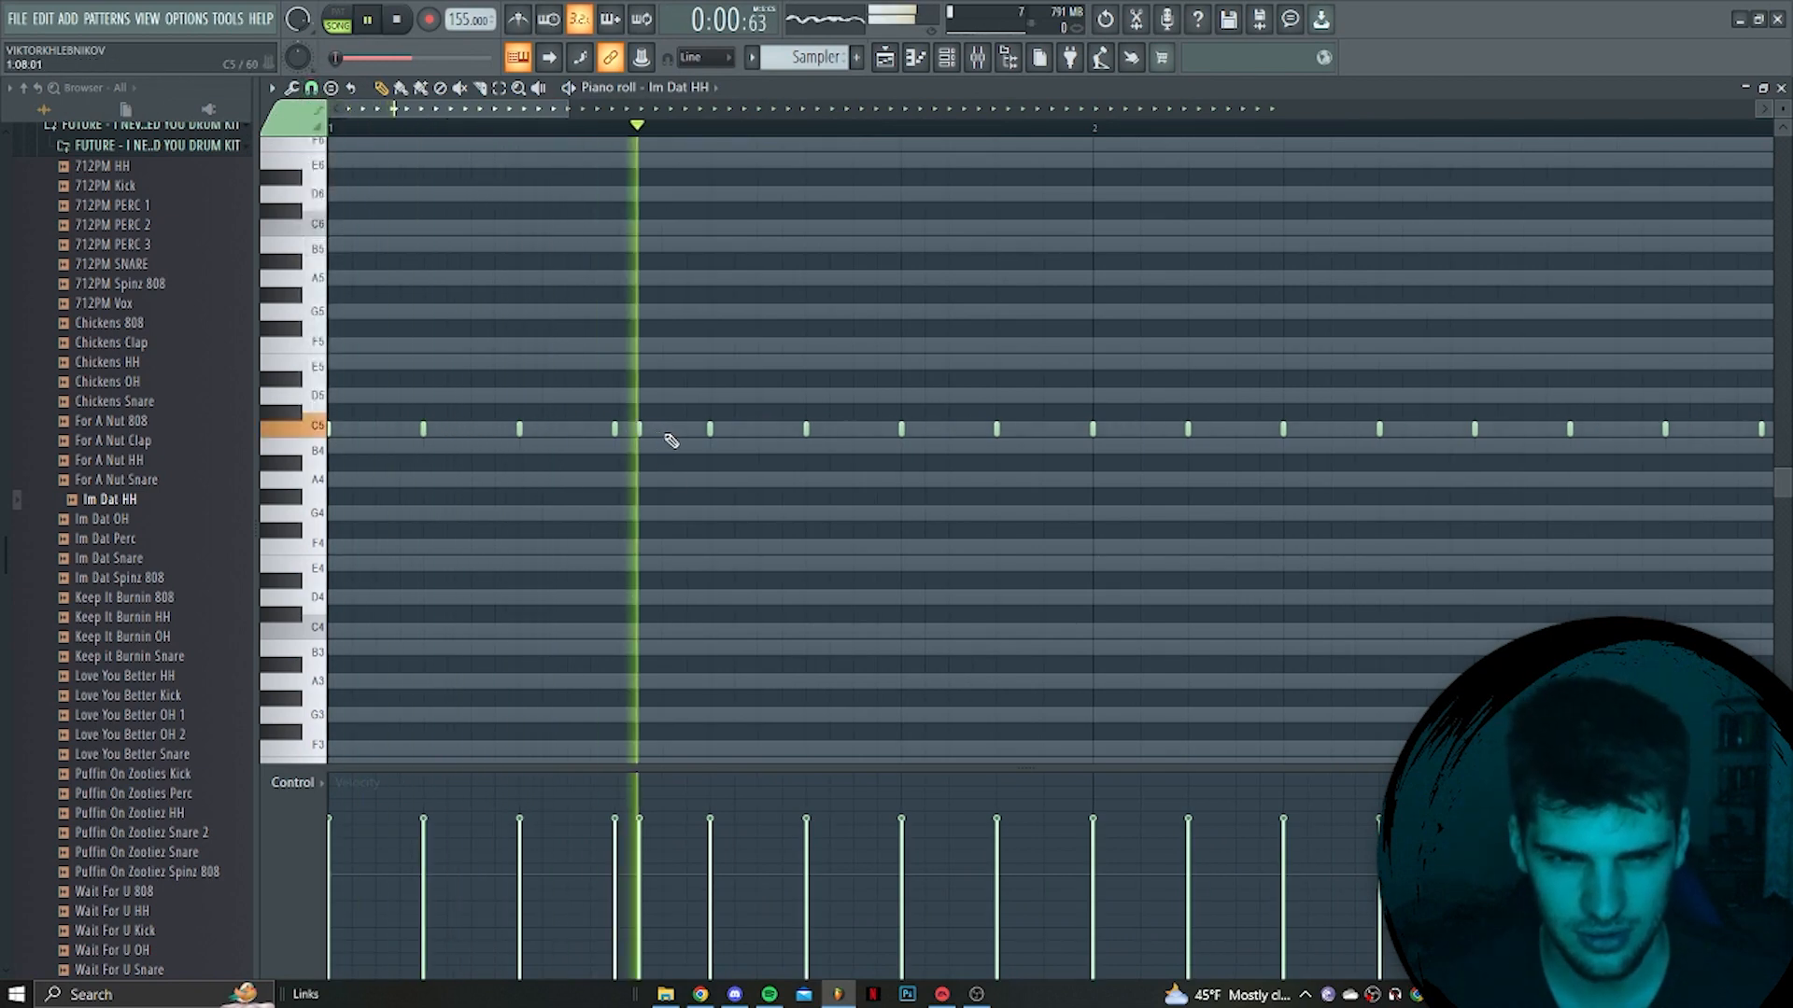
# Add two G4 hi-hat notes half a step apart near the end of bar 1 and play them back
pyautogui.press('space')
pyautogui.moveTo(519, 109); pyautogui.dragTo(569, 110)
pyautogui.press('space')
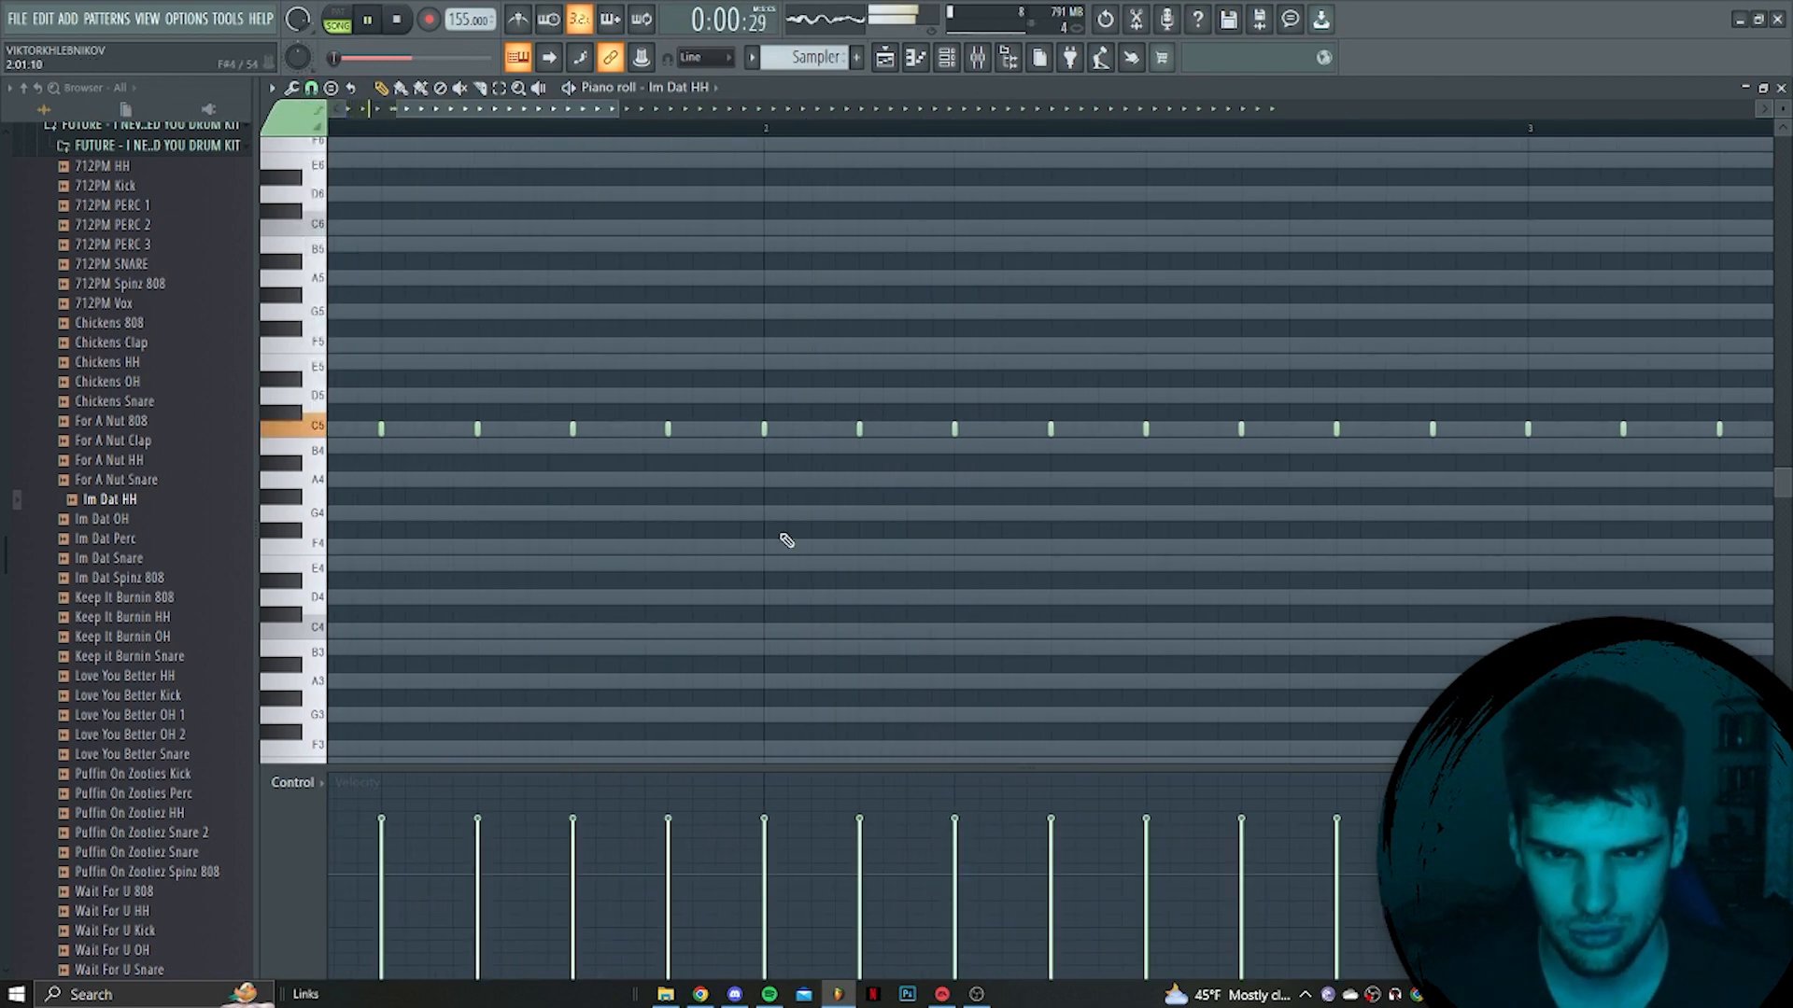
pyautogui.click(685, 513)
pyautogui.click(705, 513)
pyautogui.press('space')
pyautogui.press('space')
pyautogui.hscroll(3, 826, 453)
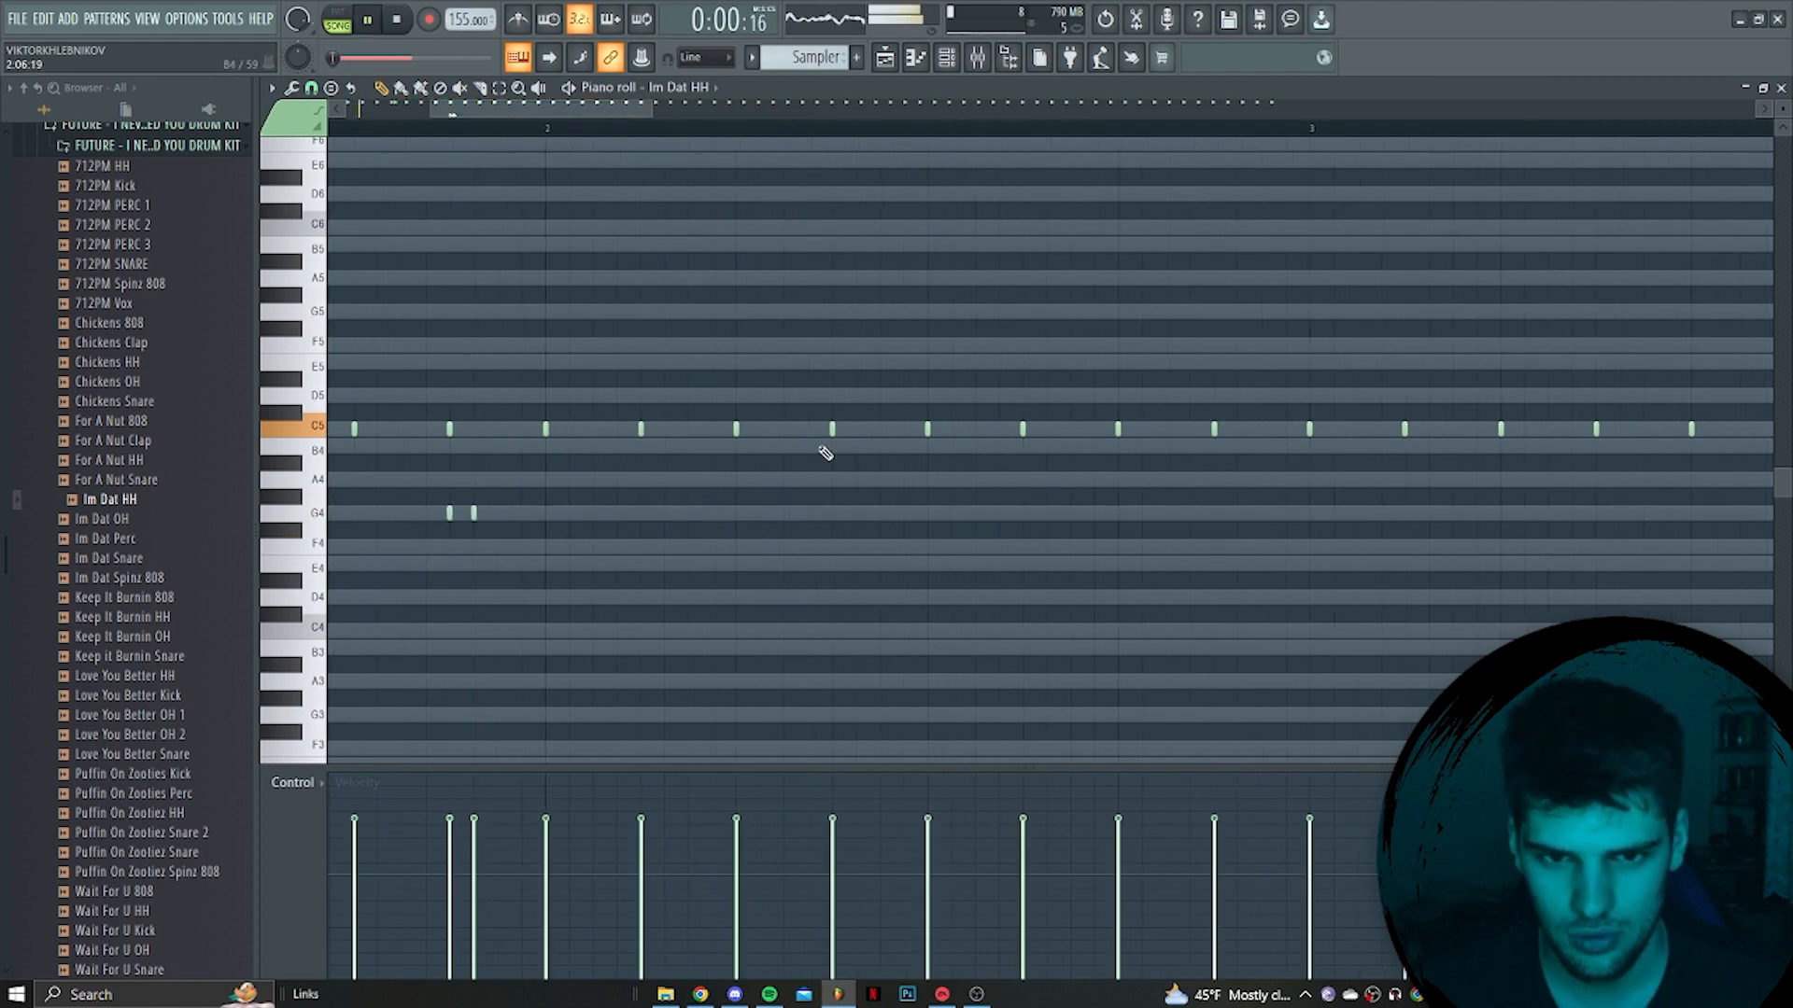
# Add two extra C5 hi-hat notes after step 5 of bar 2 and four F4 notes half a step apart from step 11
pyautogui.click(927, 546)
pyautogui.click(950, 546)
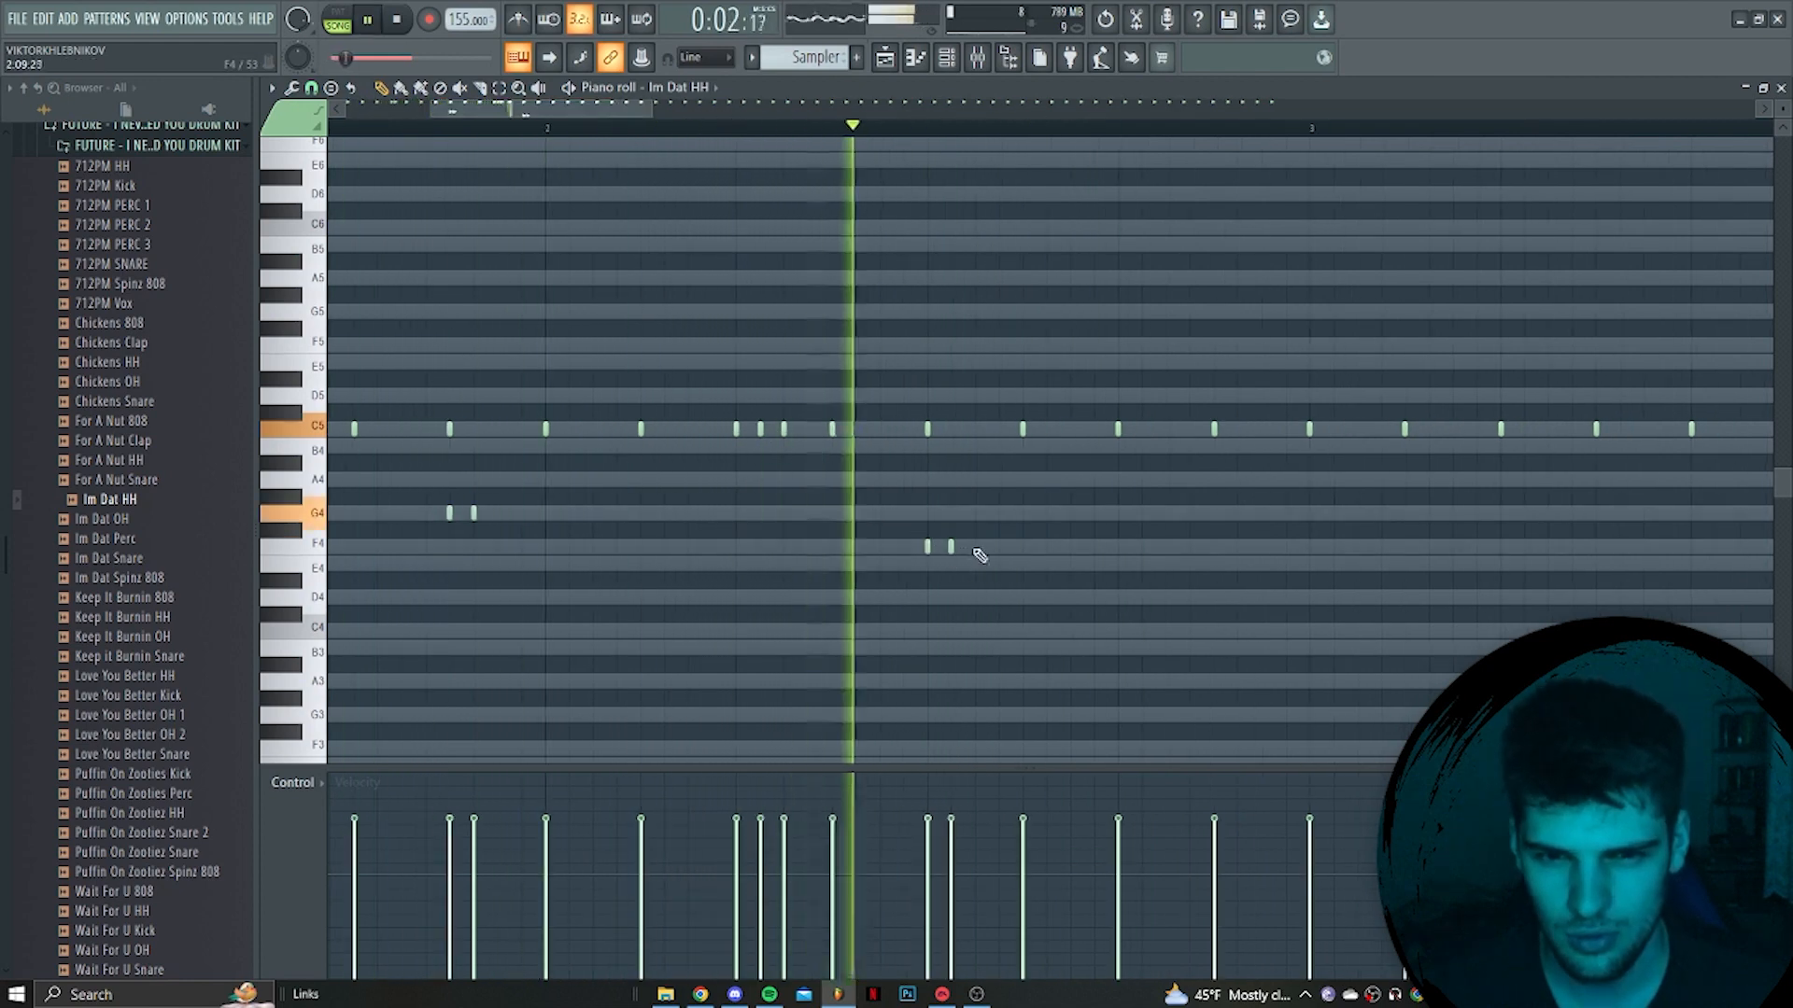
pyautogui.press('space')
pyautogui.press('space')
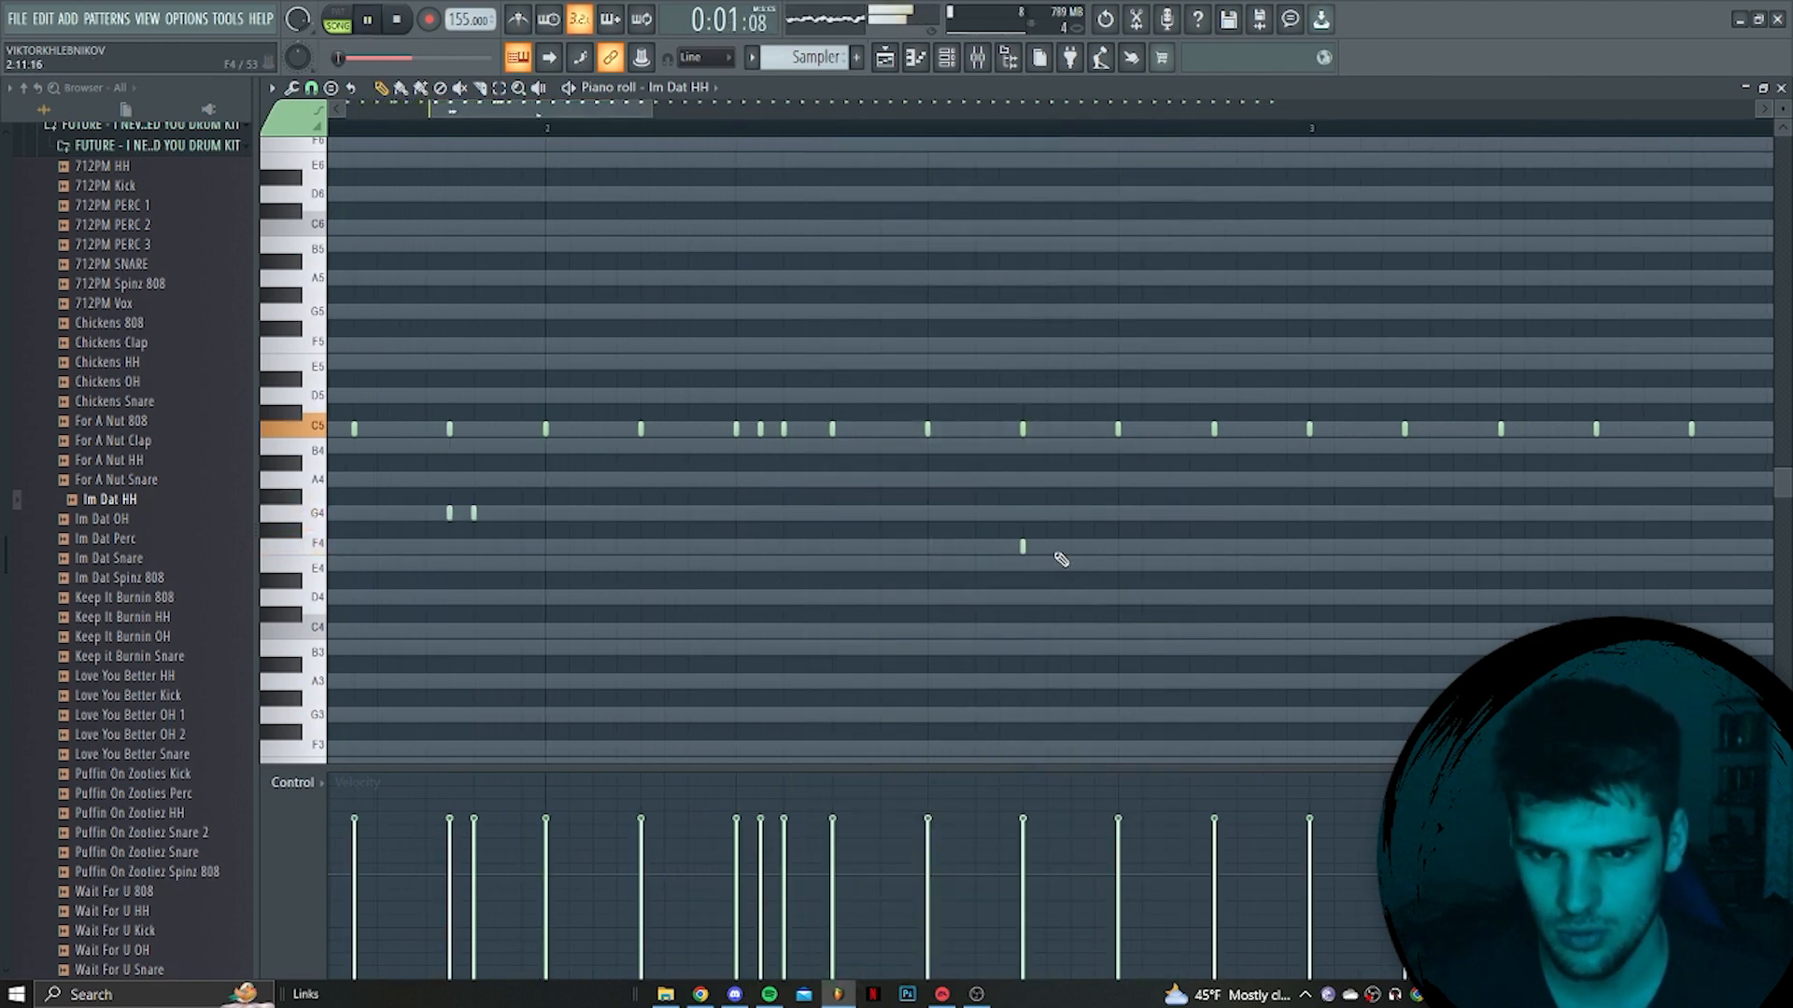
pyautogui.click(1047, 545)
pyautogui.click(1070, 546)
pyautogui.click(1094, 546)
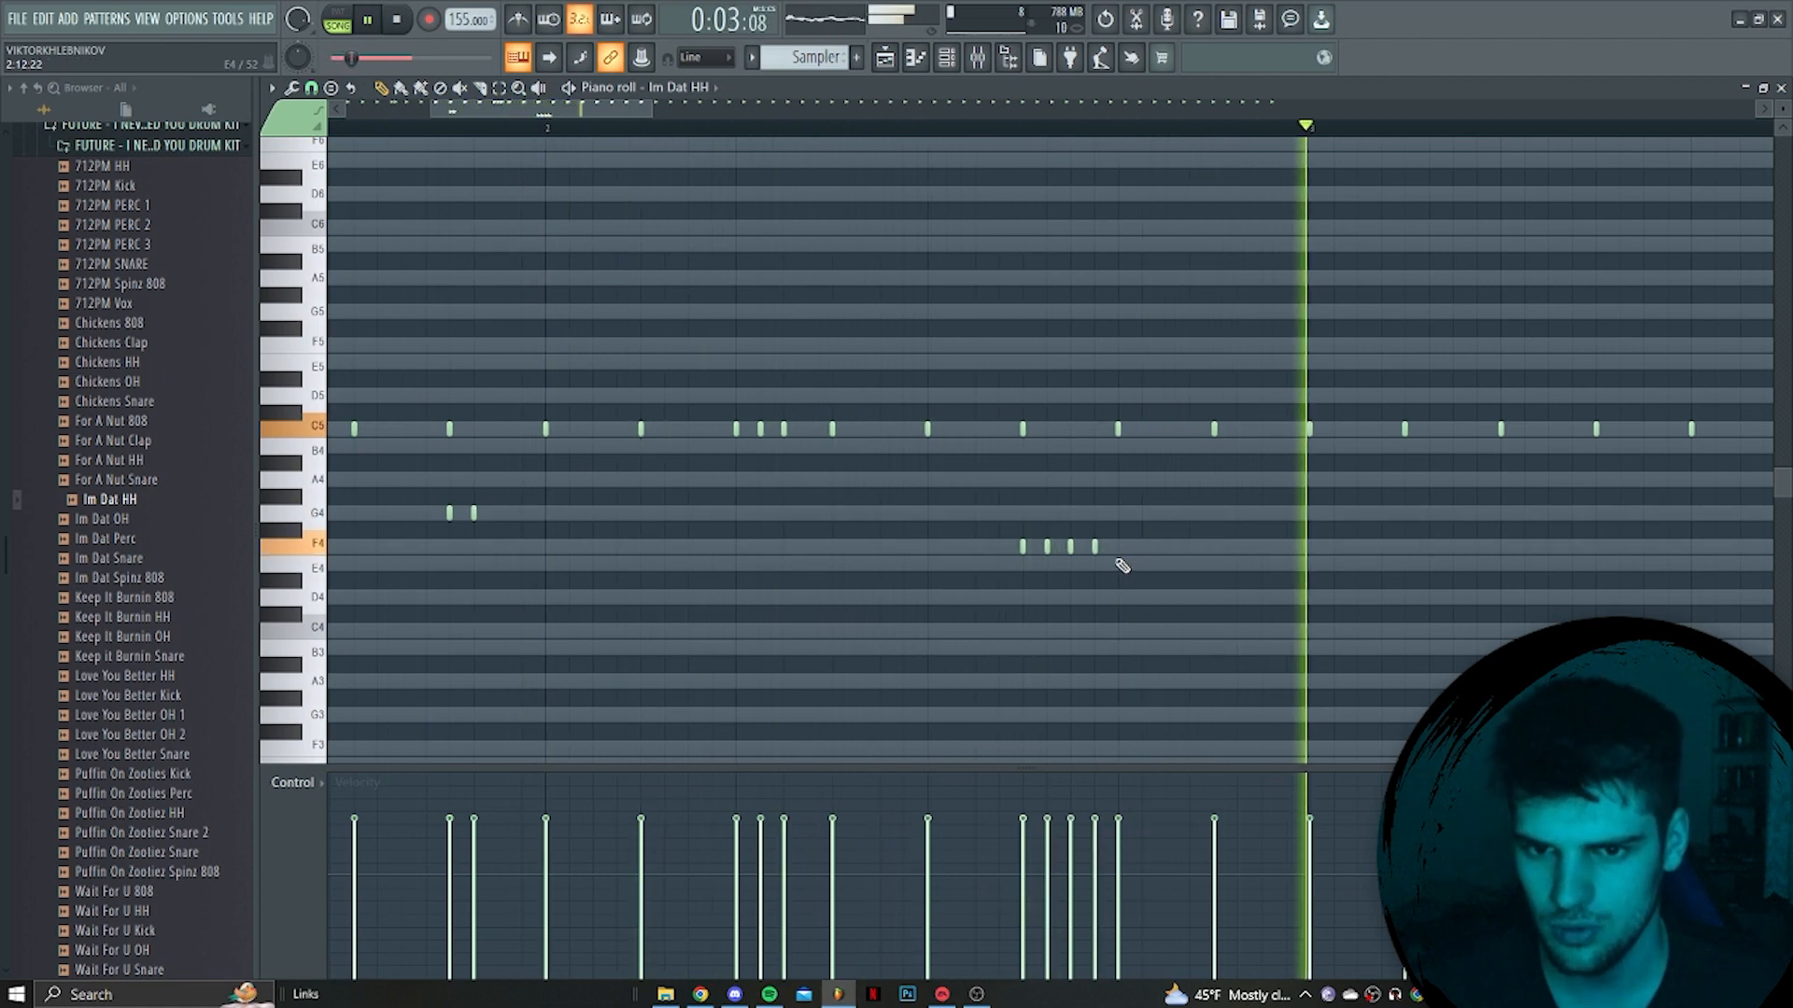
# Add a C5 hi-hat on step 4 of bar 4 and short C5 rolls from bar 3 step 9, bar 6 step 13 and bar 7 step 1
pyautogui.scroll(-4, 1307, 580)
pyautogui.scroll(2, 1307, 448)
pyautogui.click(1257, 430)
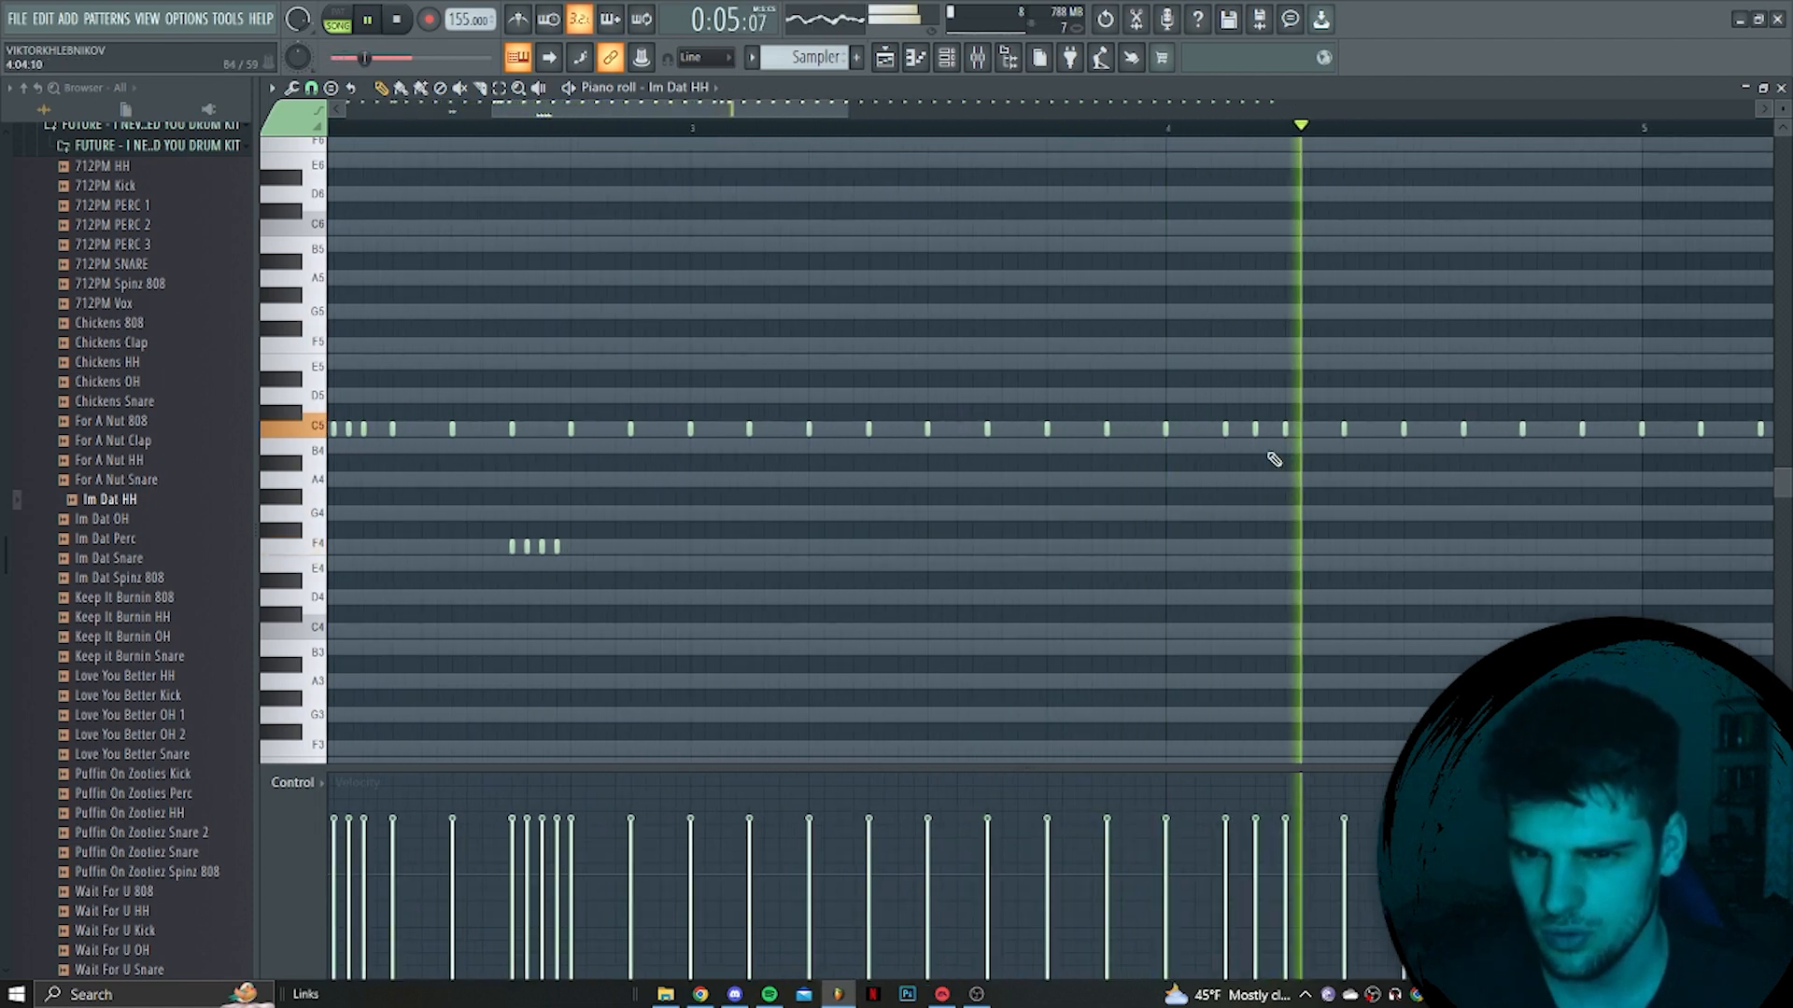
pyautogui.press('space')
pyautogui.scroll(1, 1234, 501)
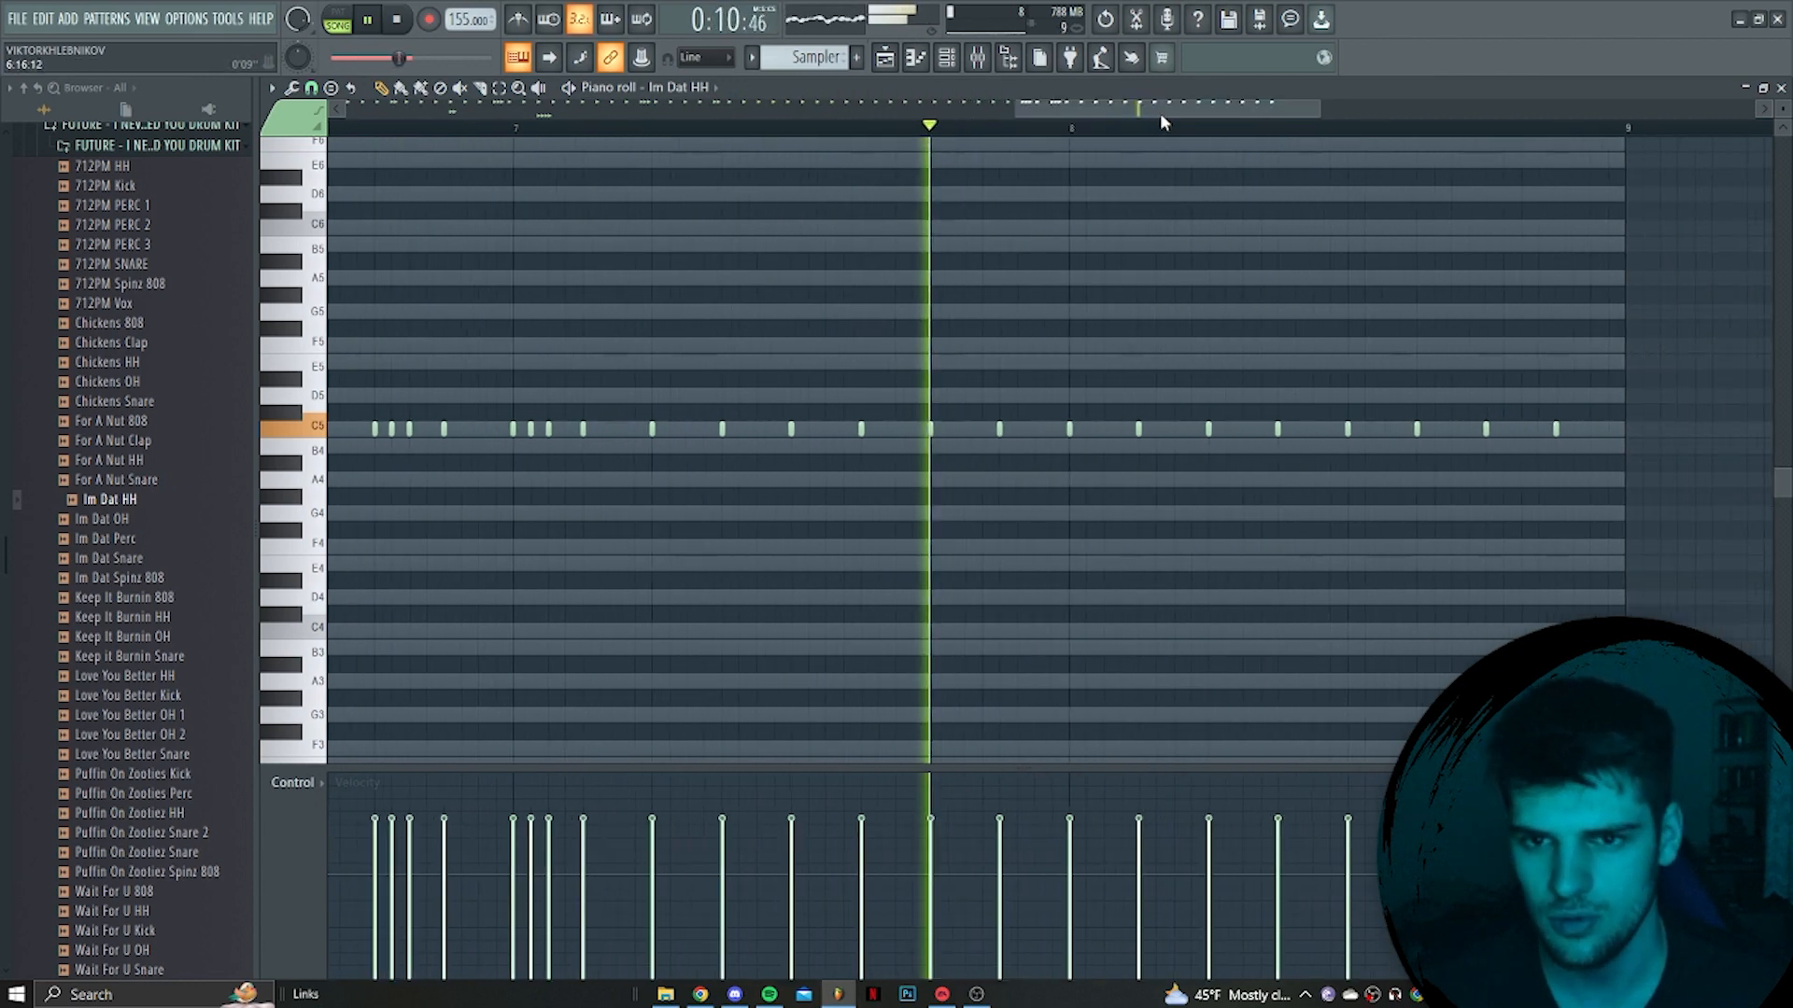
# Add three A4 hi-hat notes from step 7 and three F4 notes from step 11 of bar 8, each half a step apart
pyautogui.click(1299, 480)
pyautogui.moveTo(1295, 480); pyautogui.dragTo(1282, 481)
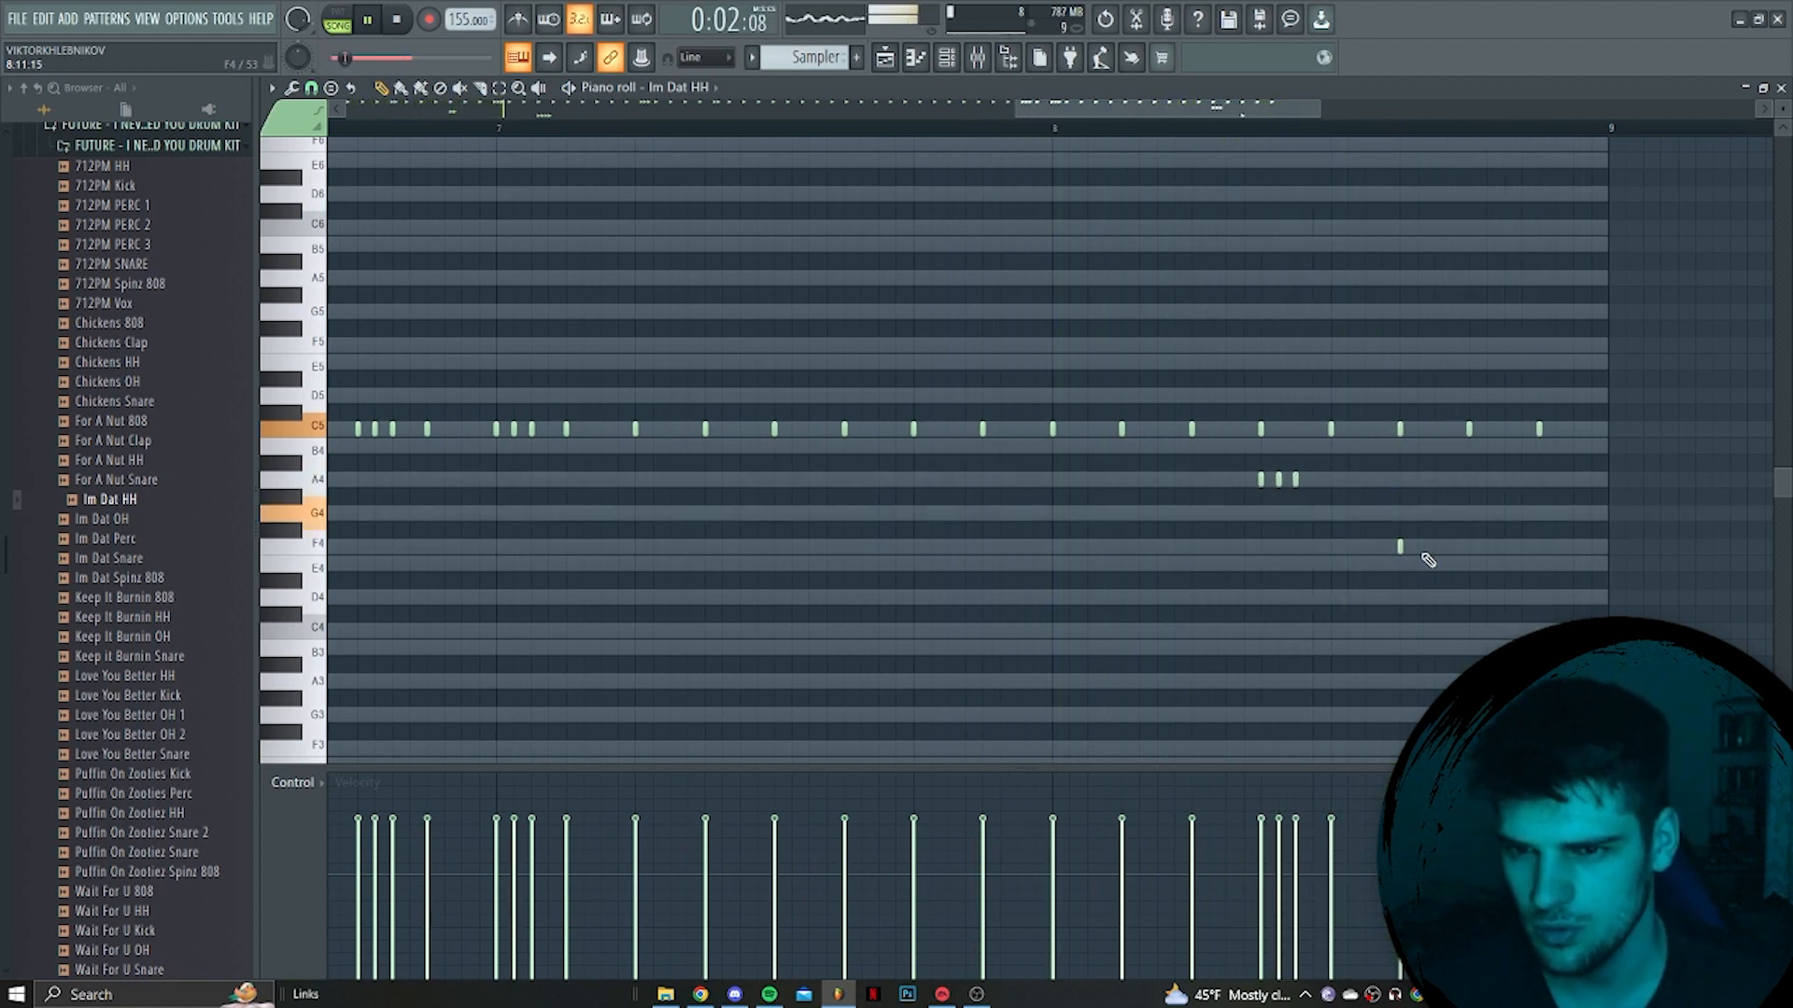
pyautogui.scroll(-6, 993, 488)
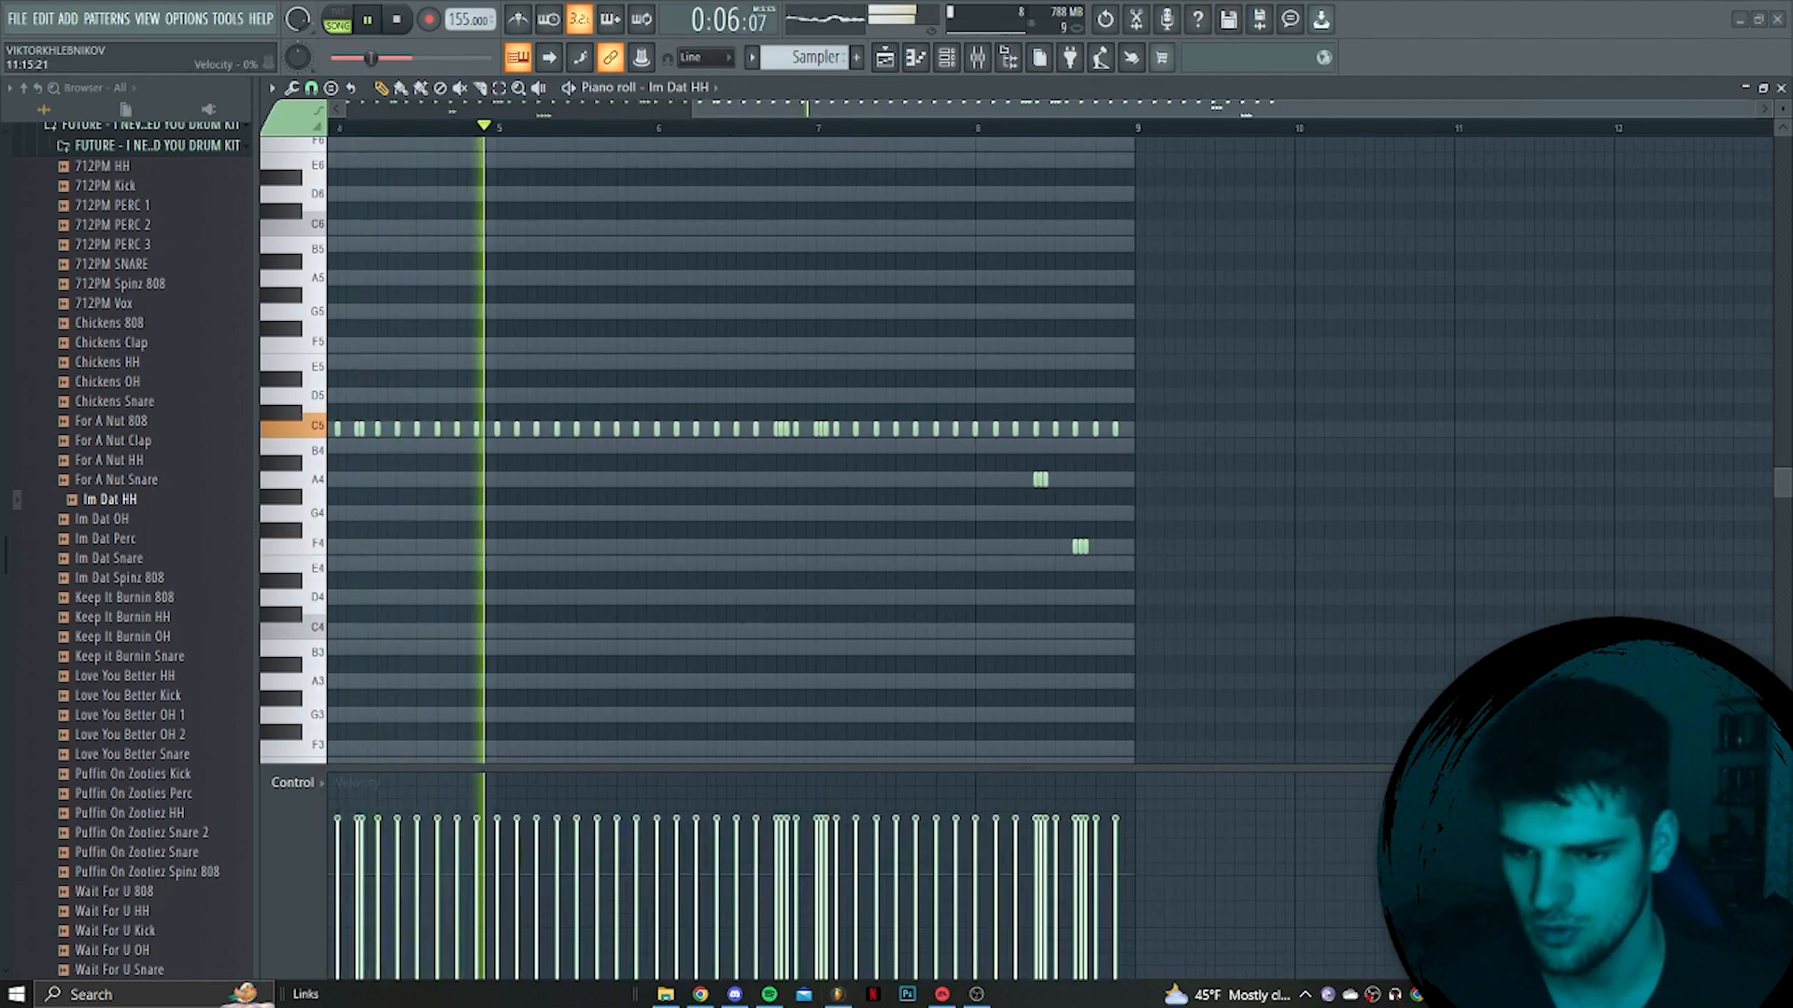
pyautogui.hscroll(-3, 971, 107)
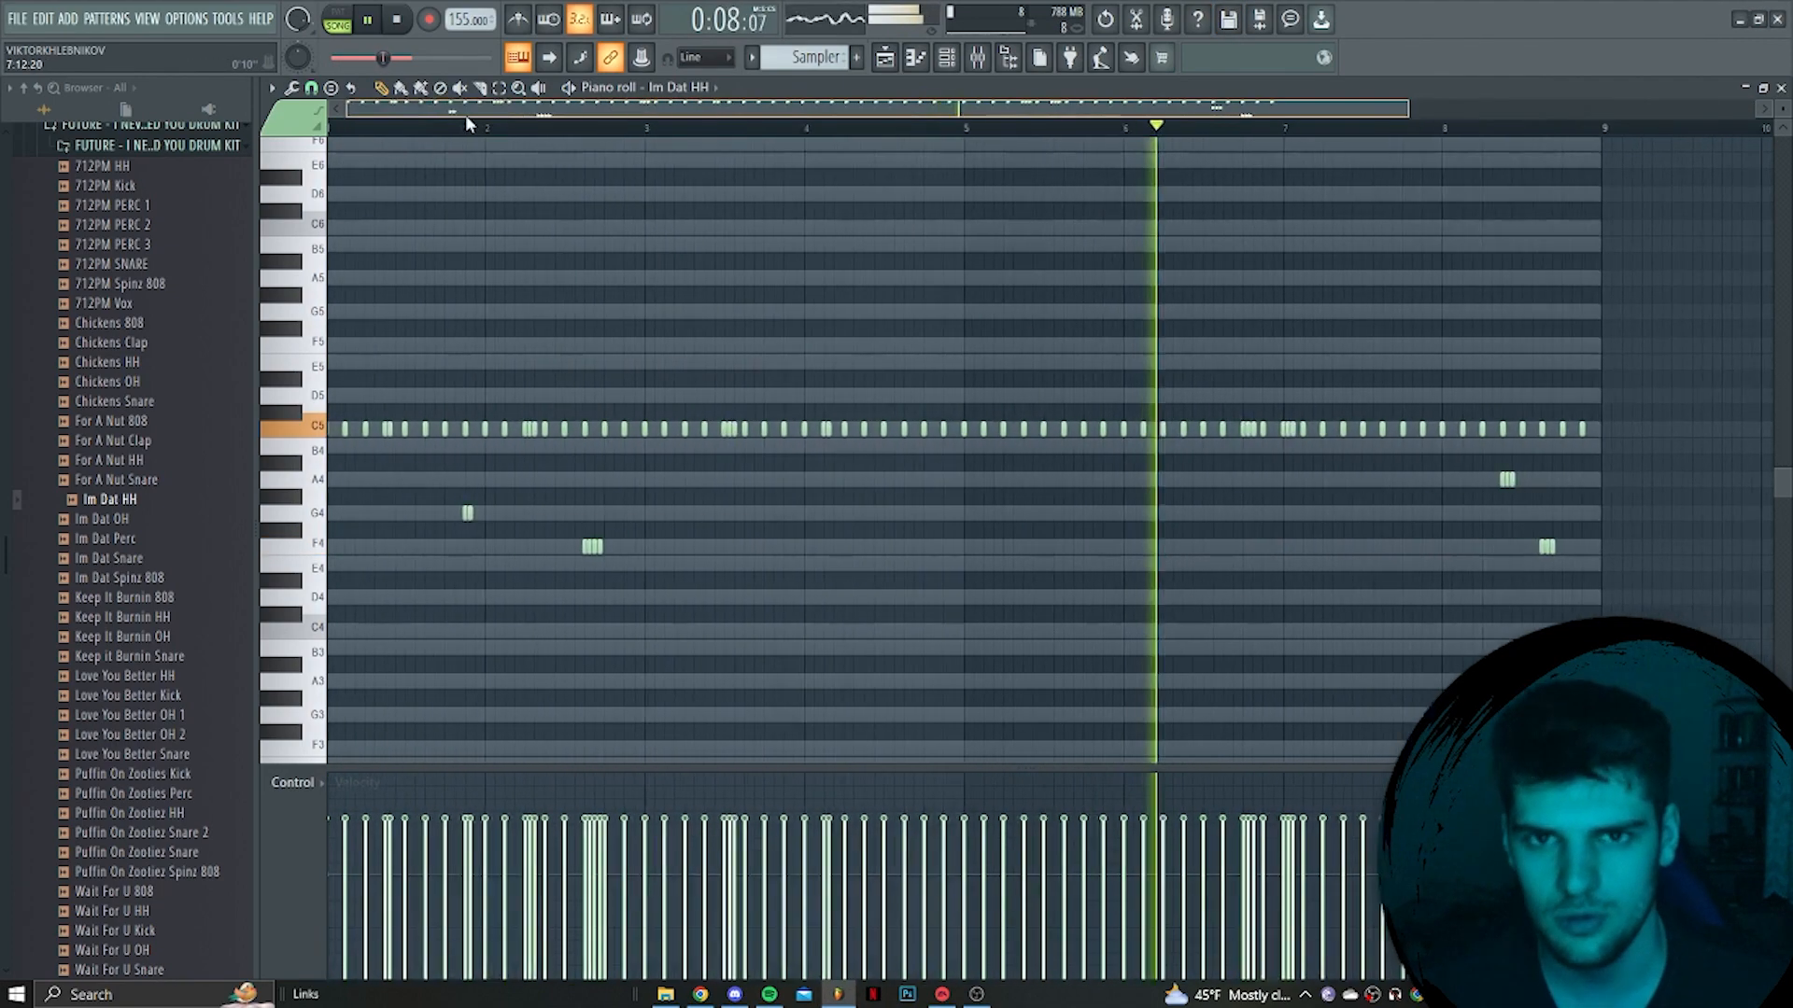
# Return to the channel rack, audition kit samples and add 712PM Kick as a new channel
pyautogui.click(946, 57)
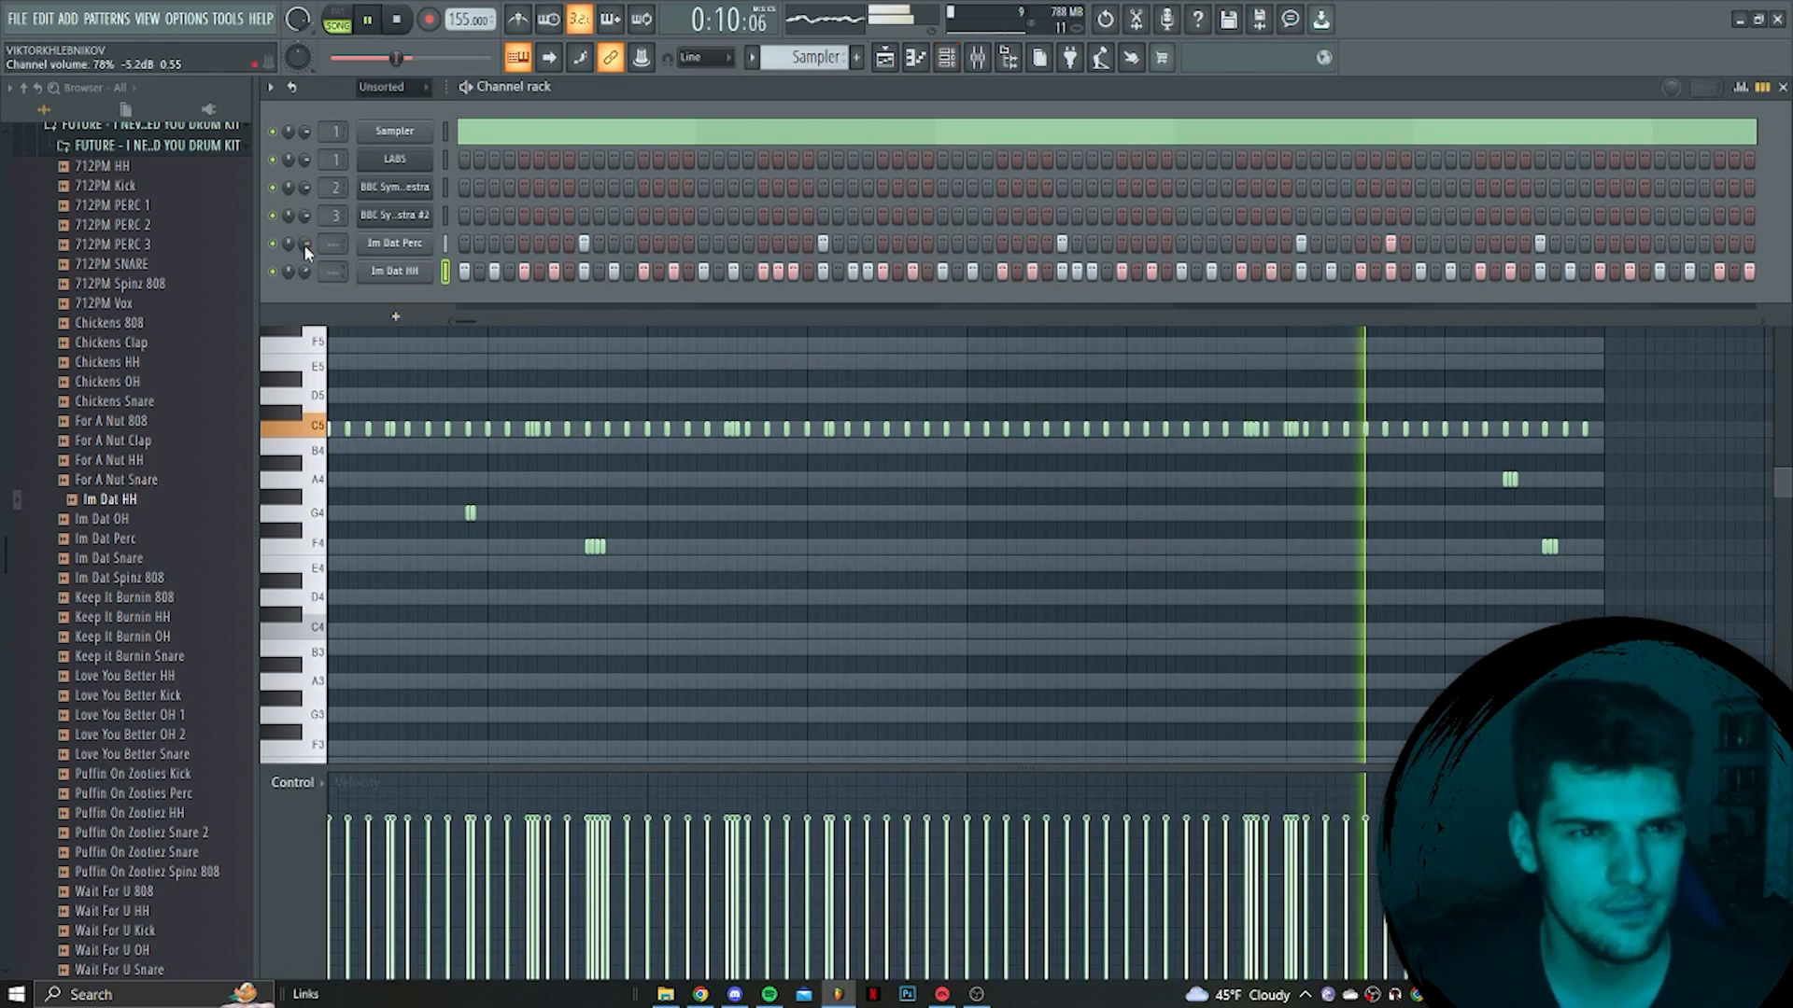
pyautogui.moveTo(122, 500); pyautogui.dragTo(130, 501)
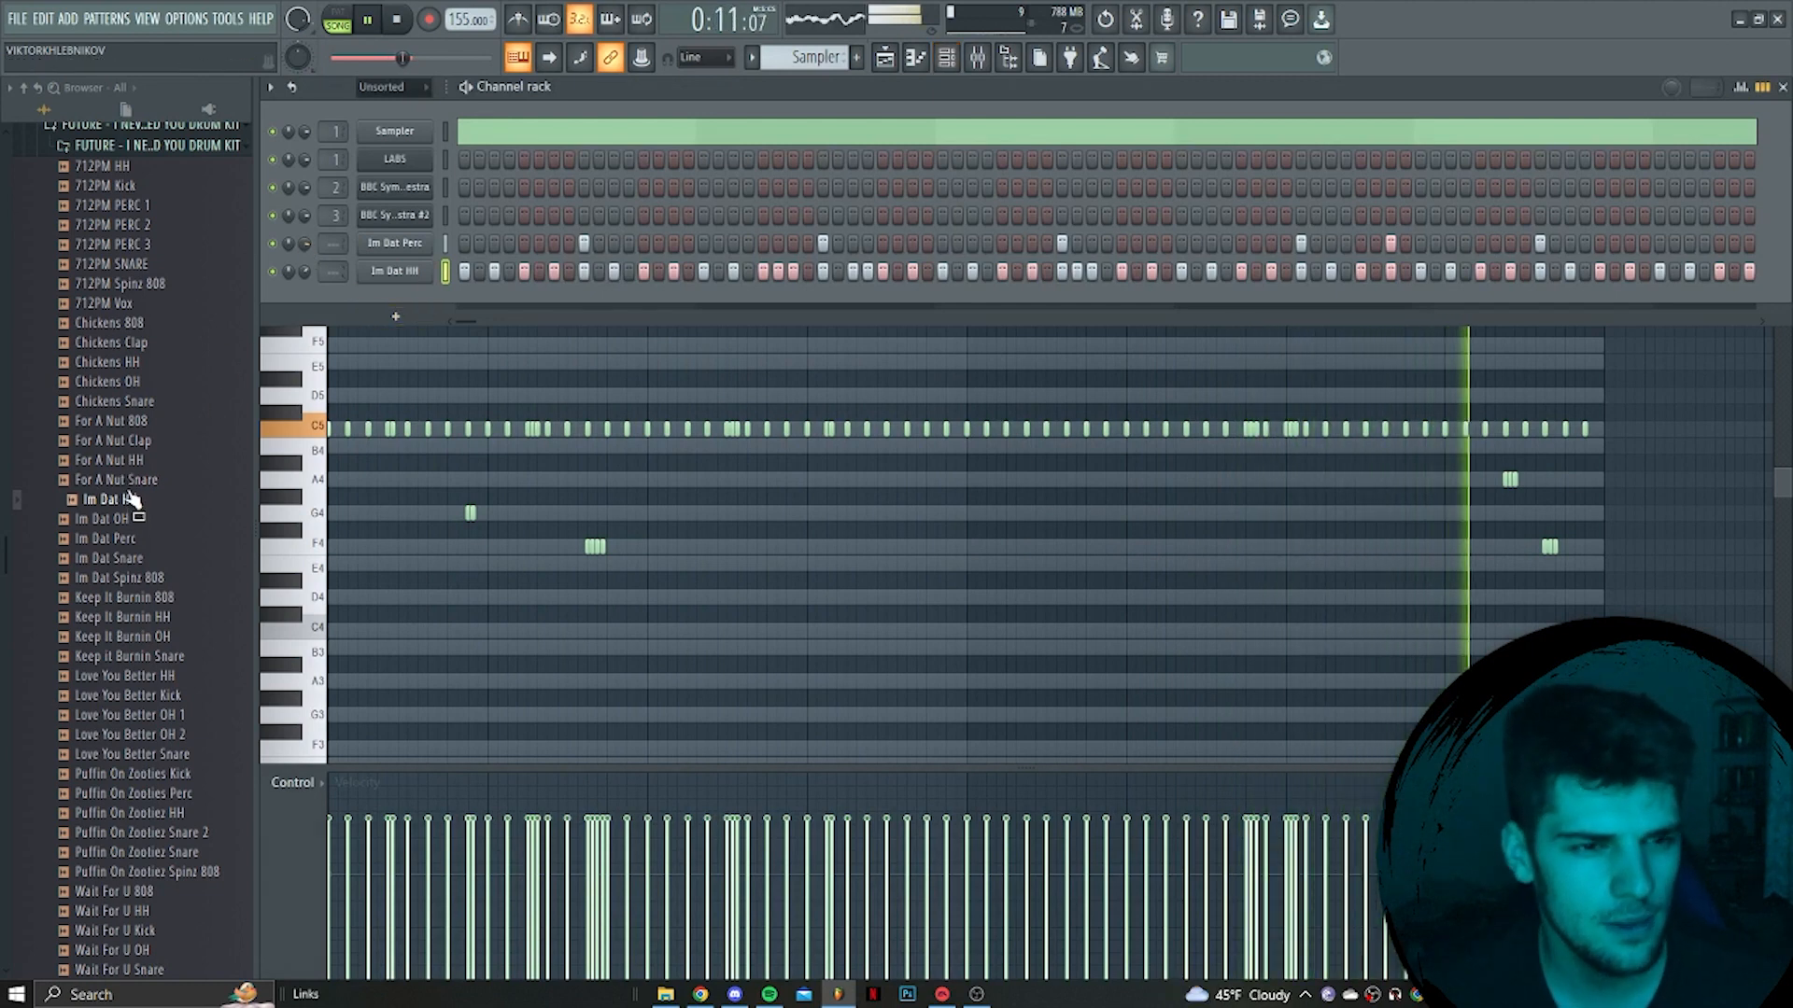
pyautogui.click(154, 426)
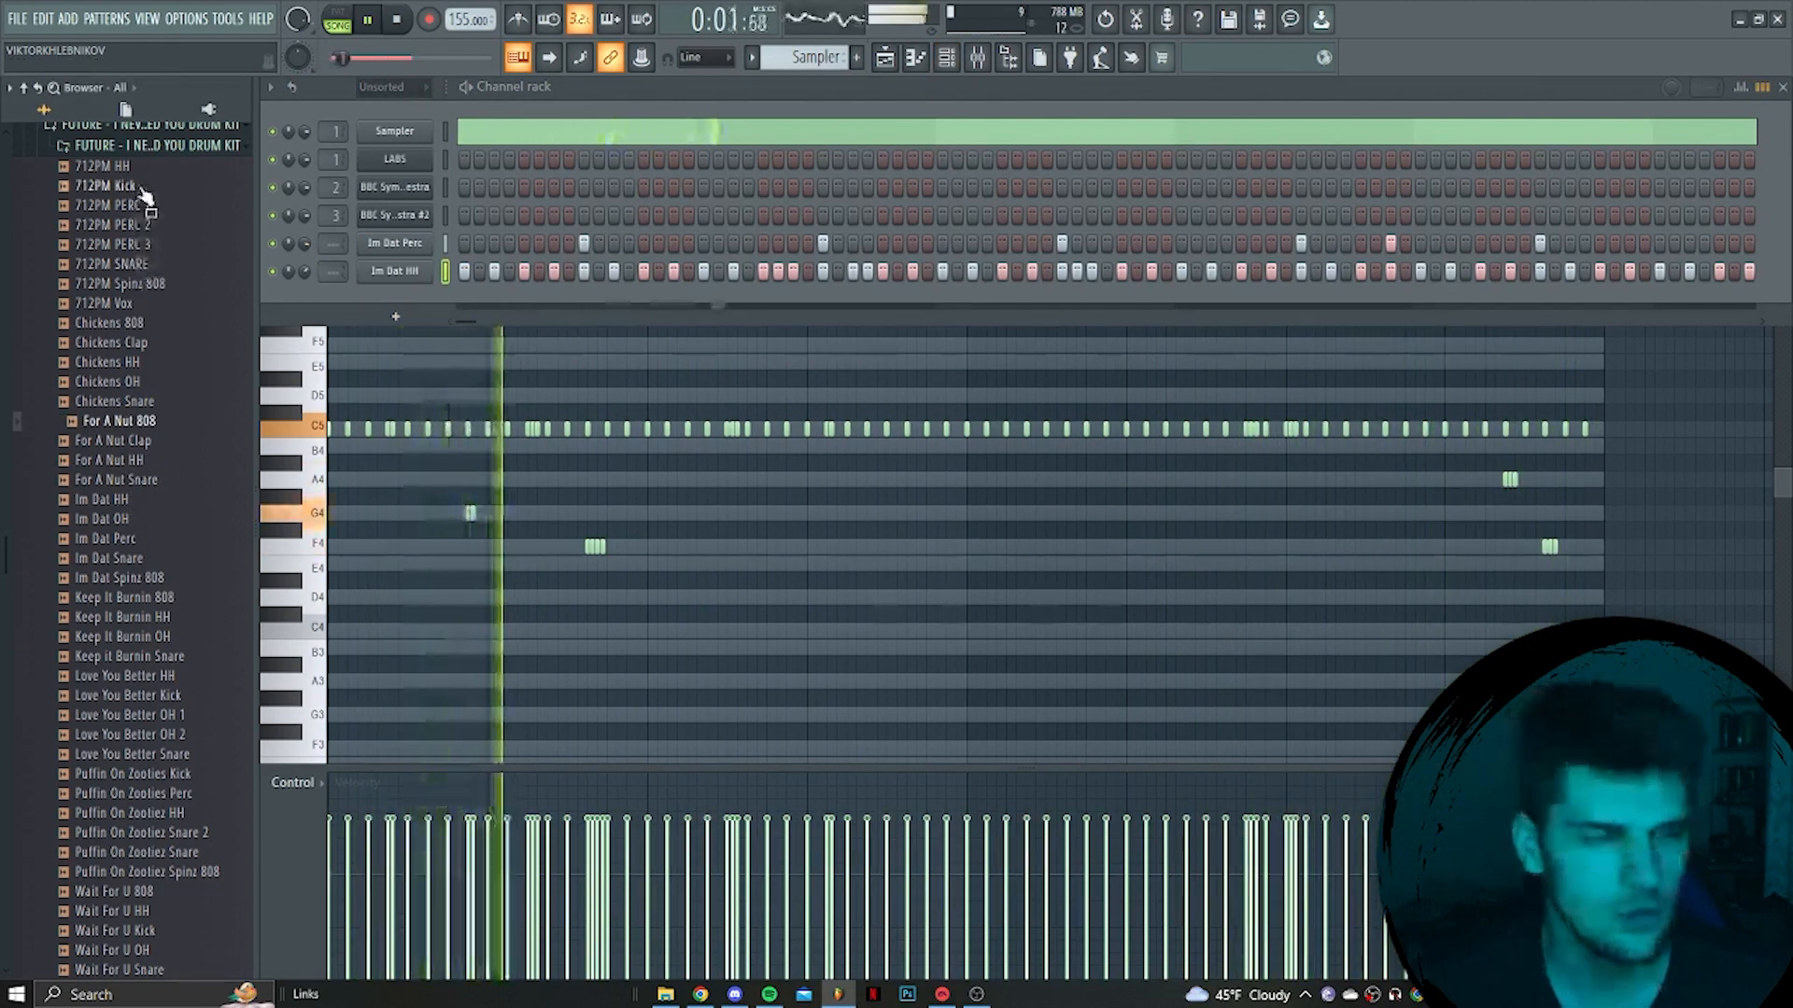
pyautogui.moveTo(145, 196); pyautogui.dragTo(420, 298)
pyautogui.press('space')
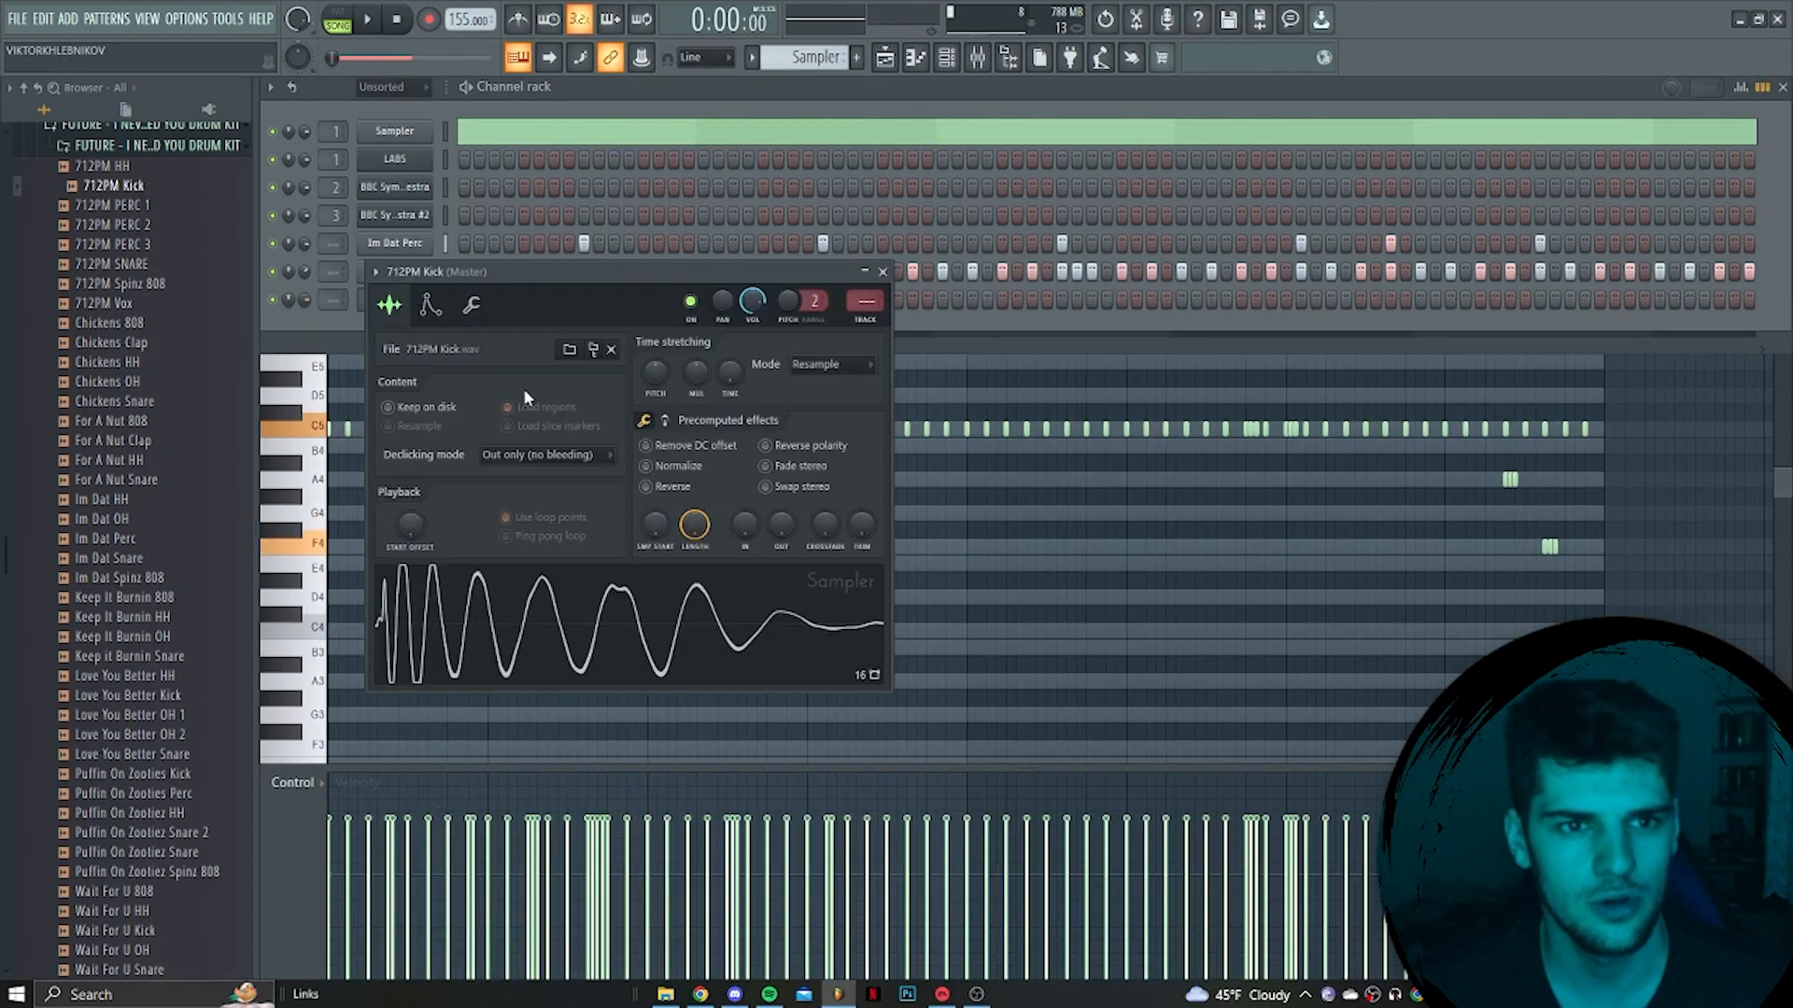
# Adjust the gain boost of the 712PM Kick sample and set the channel to cut itself
pyautogui.click(651, 465)
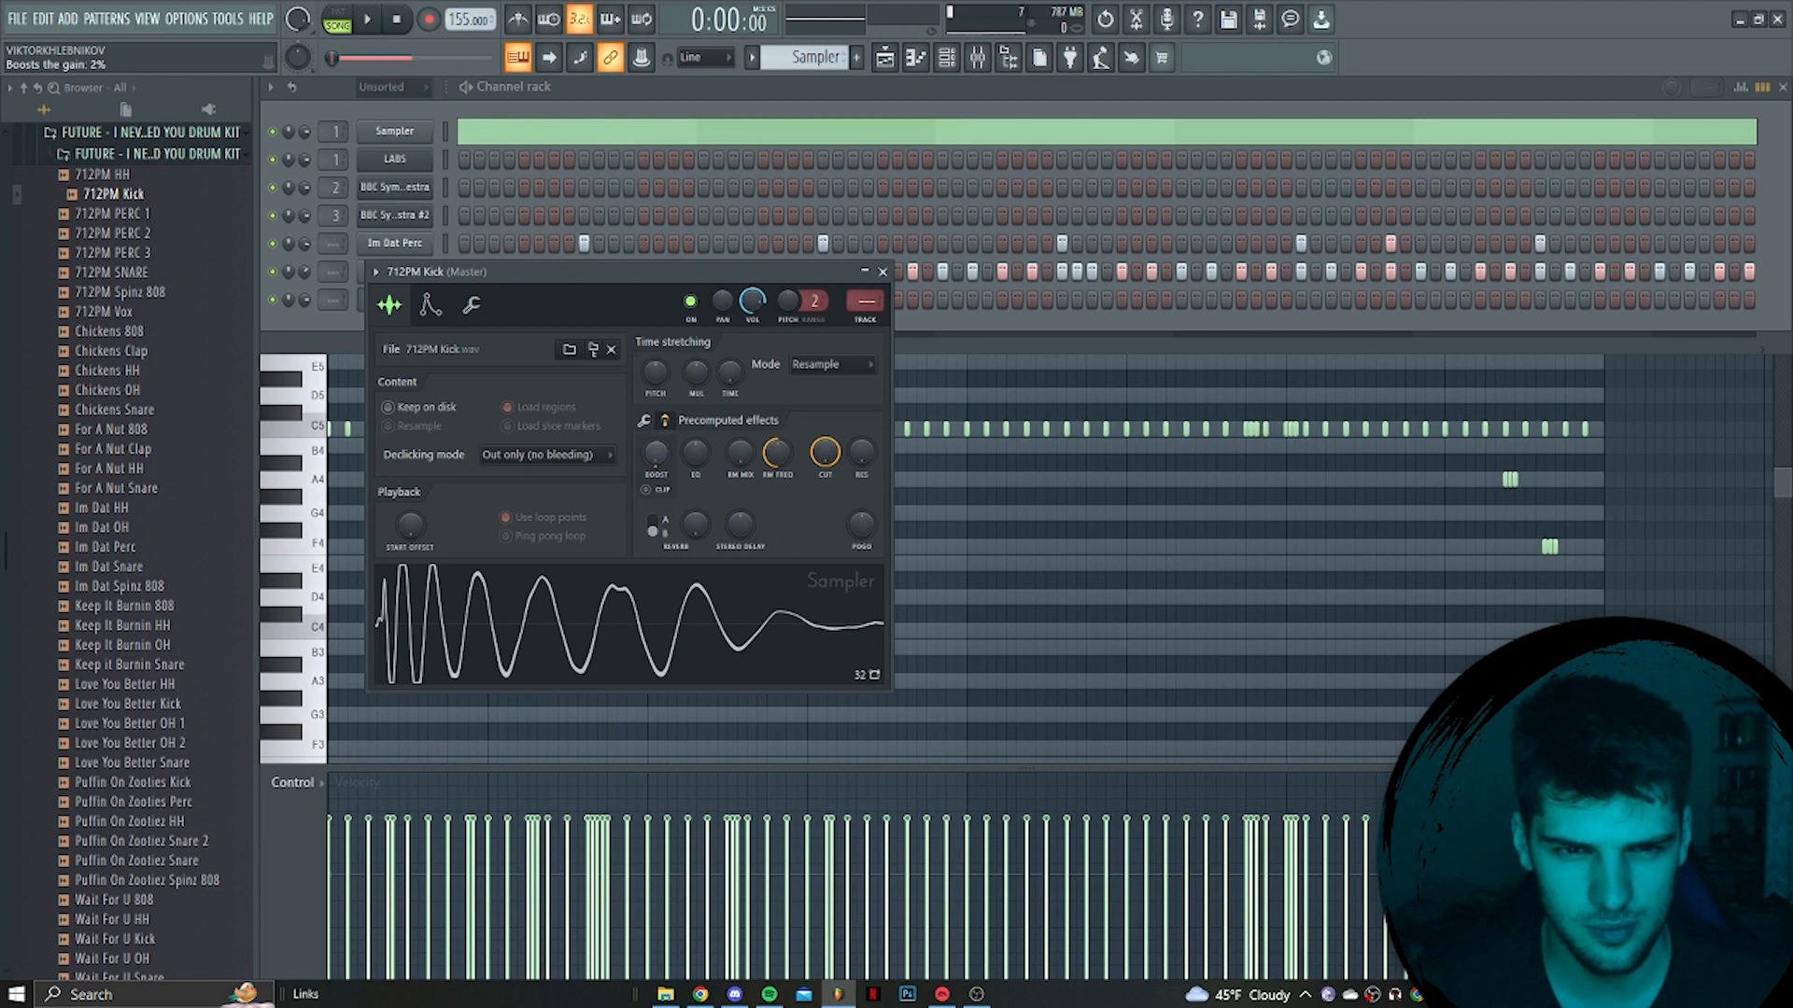
pyautogui.press('Escape')
pyautogui.rightClick(430, 293)
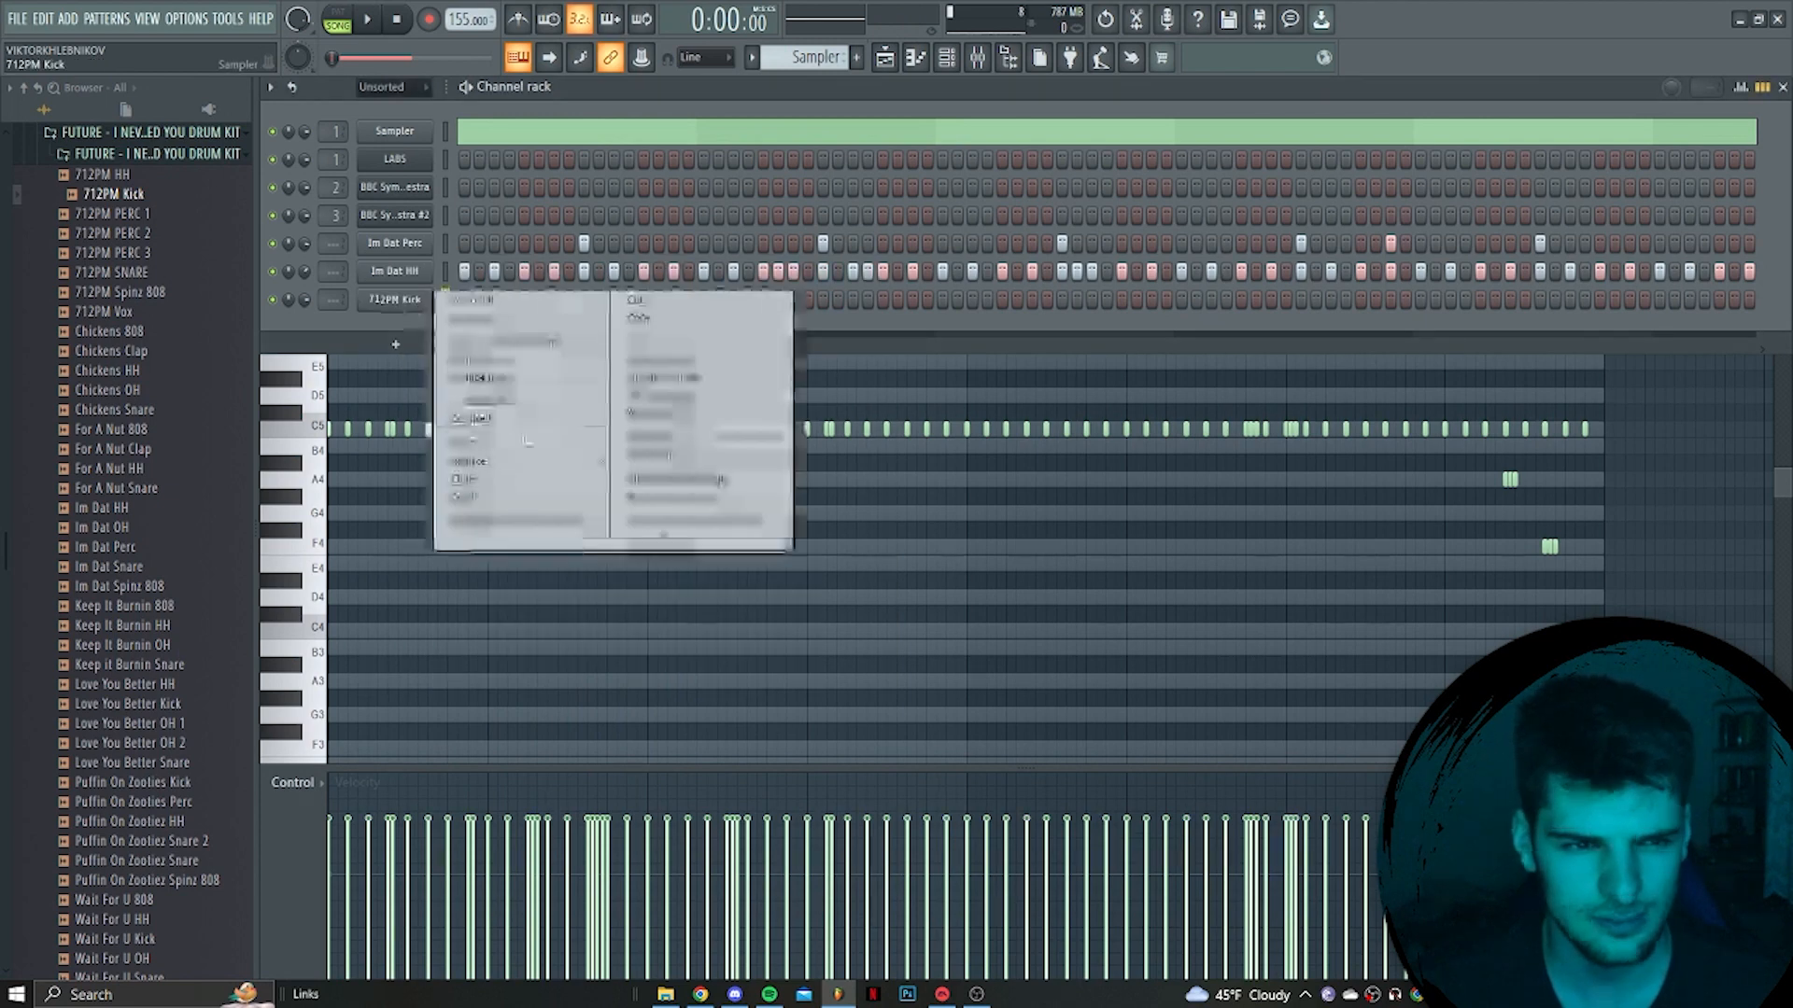
pyautogui.click(476, 418)
# Place 712PM Kick on step 1 of bars 1 and 3 and steps 5 and 11 of bars 2 and 4, repeated in bars 5 to 8
pyautogui.press('space')
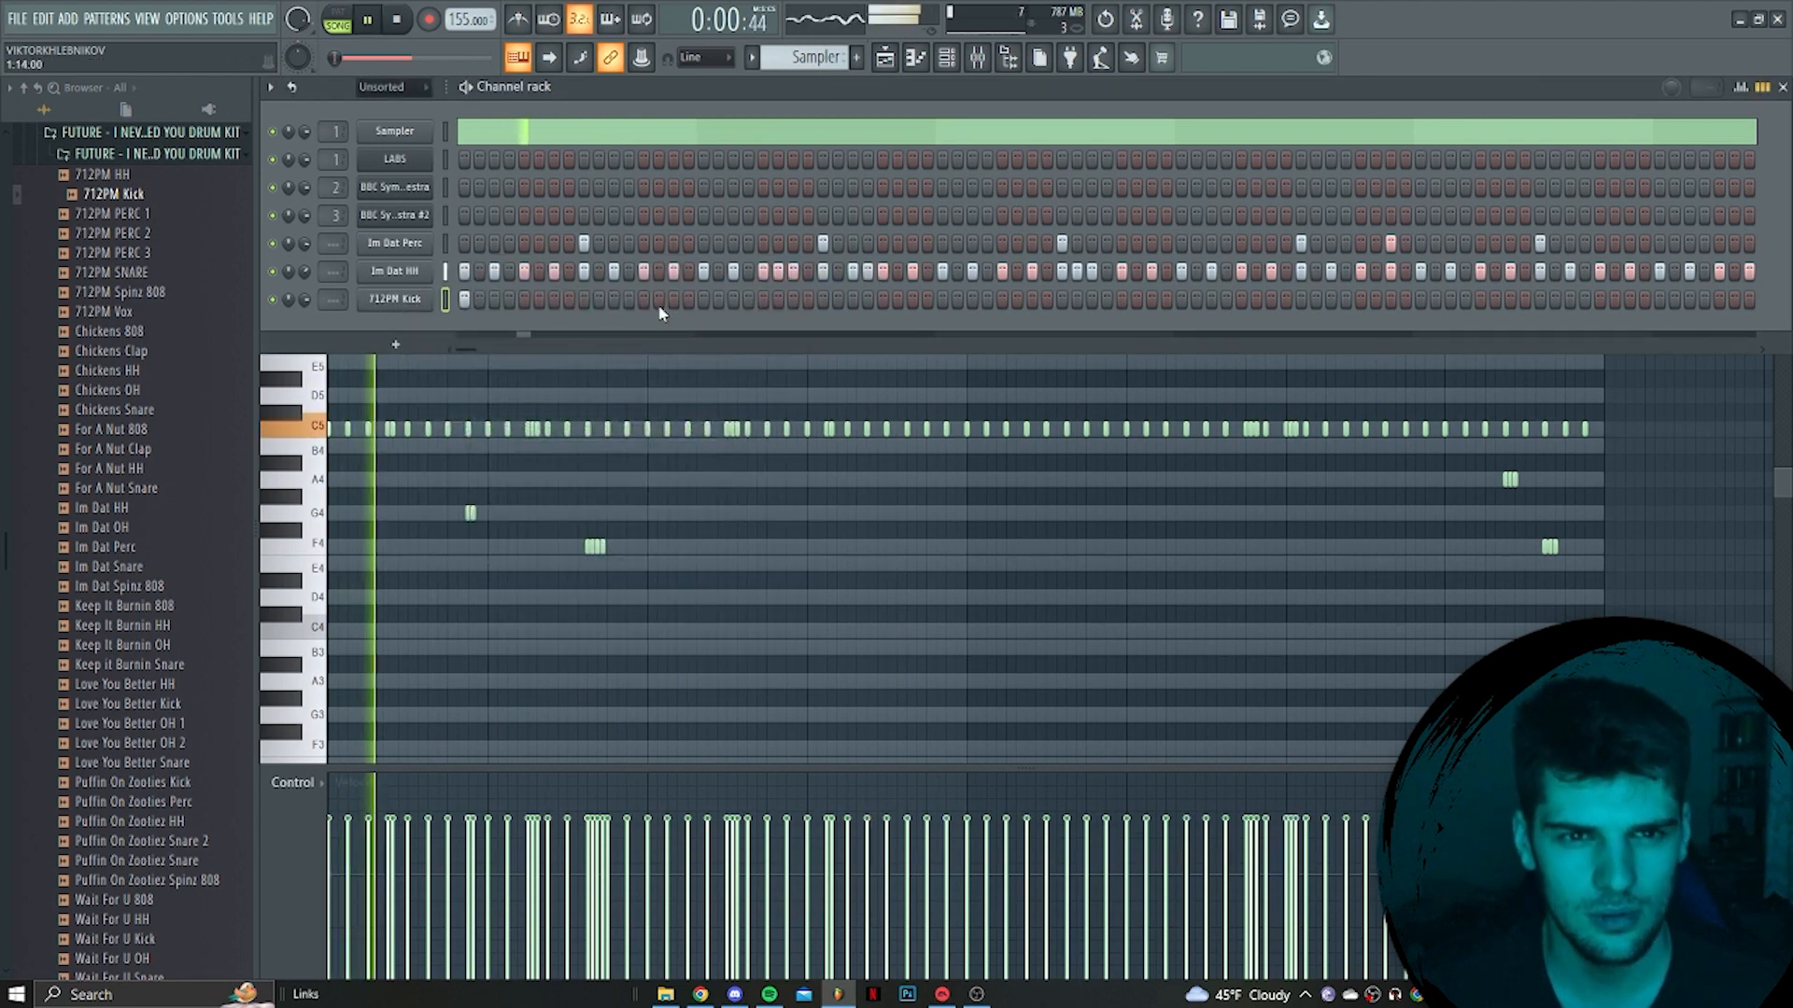
pyautogui.click(761, 299)
pyautogui.click(852, 300)
pyautogui.click(942, 300)
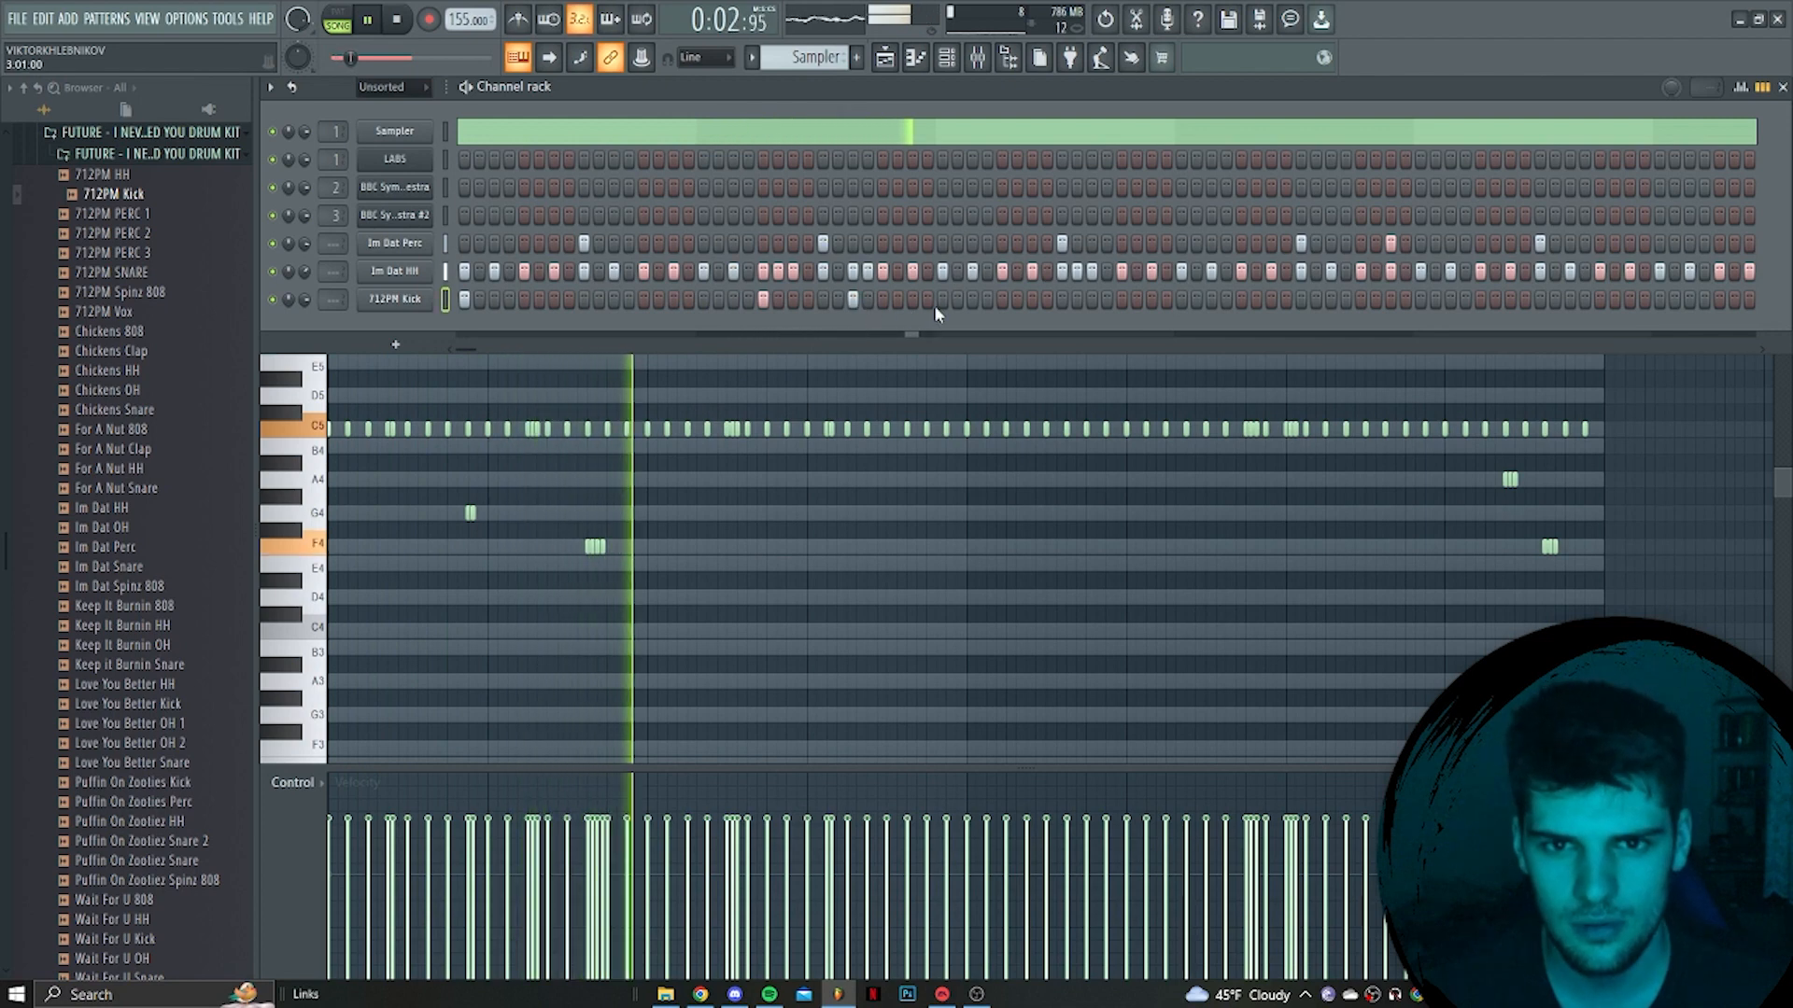
pyautogui.click(1241, 300)
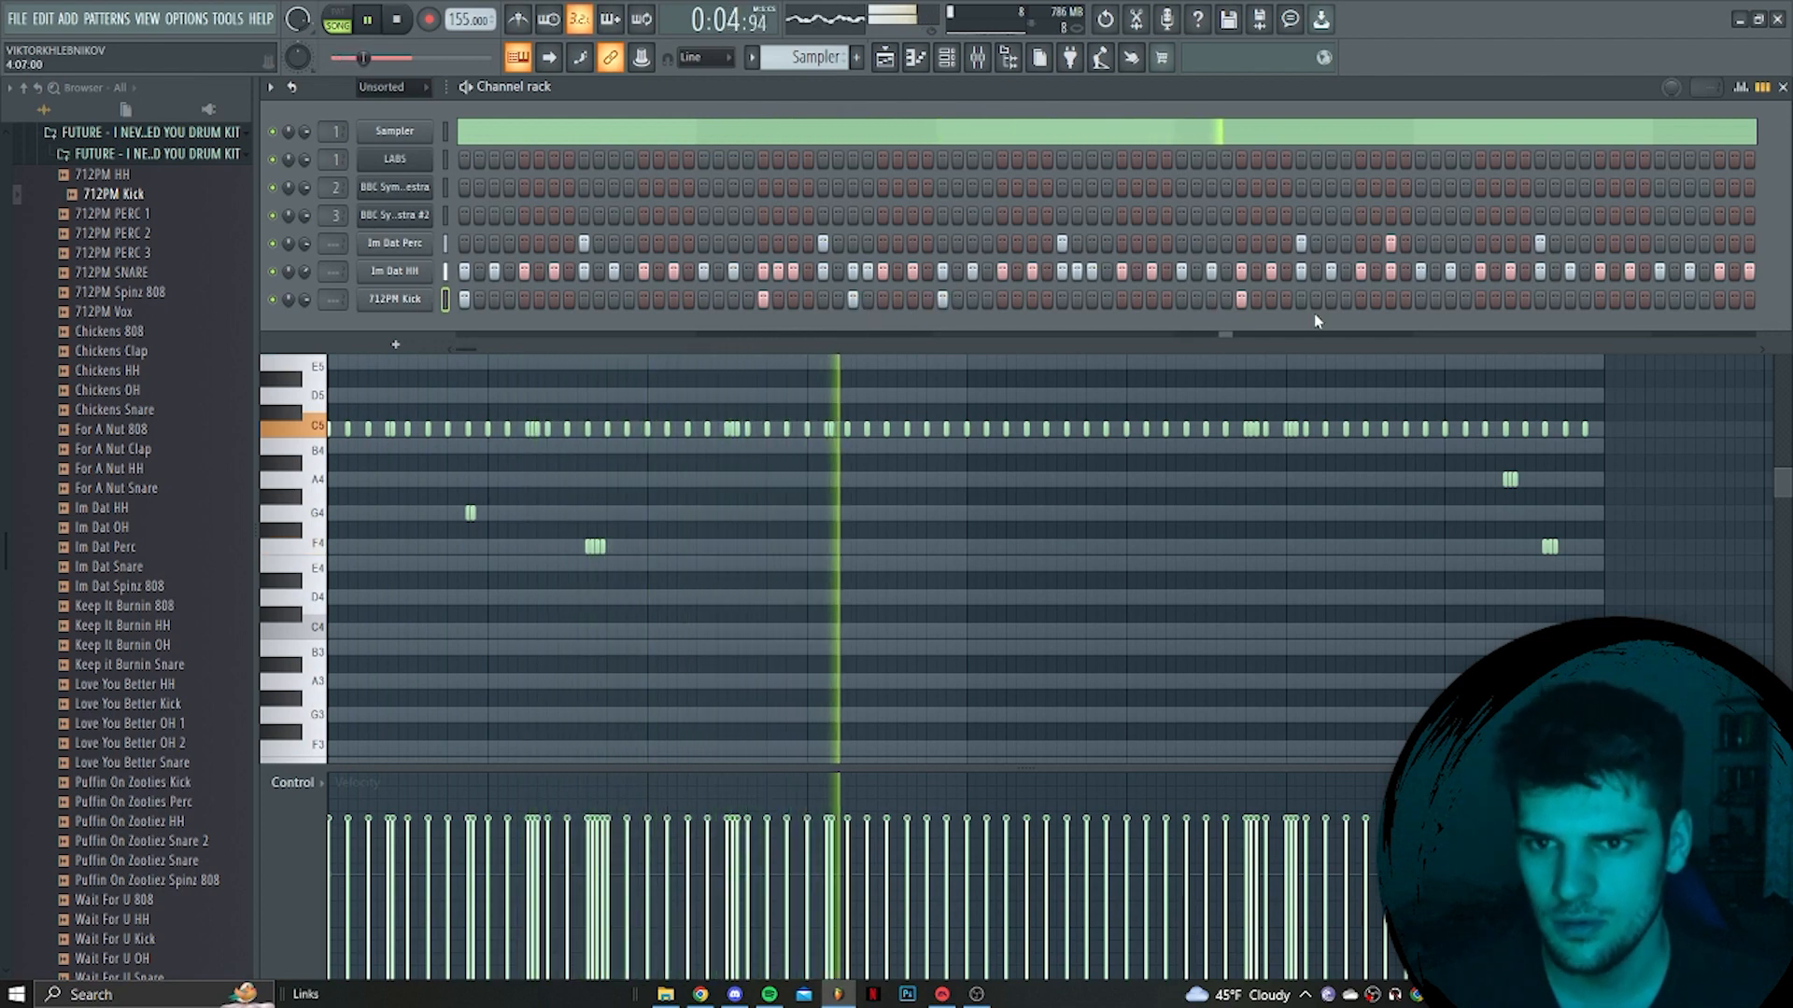
pyautogui.click(1330, 300)
pyautogui.click(1422, 300)
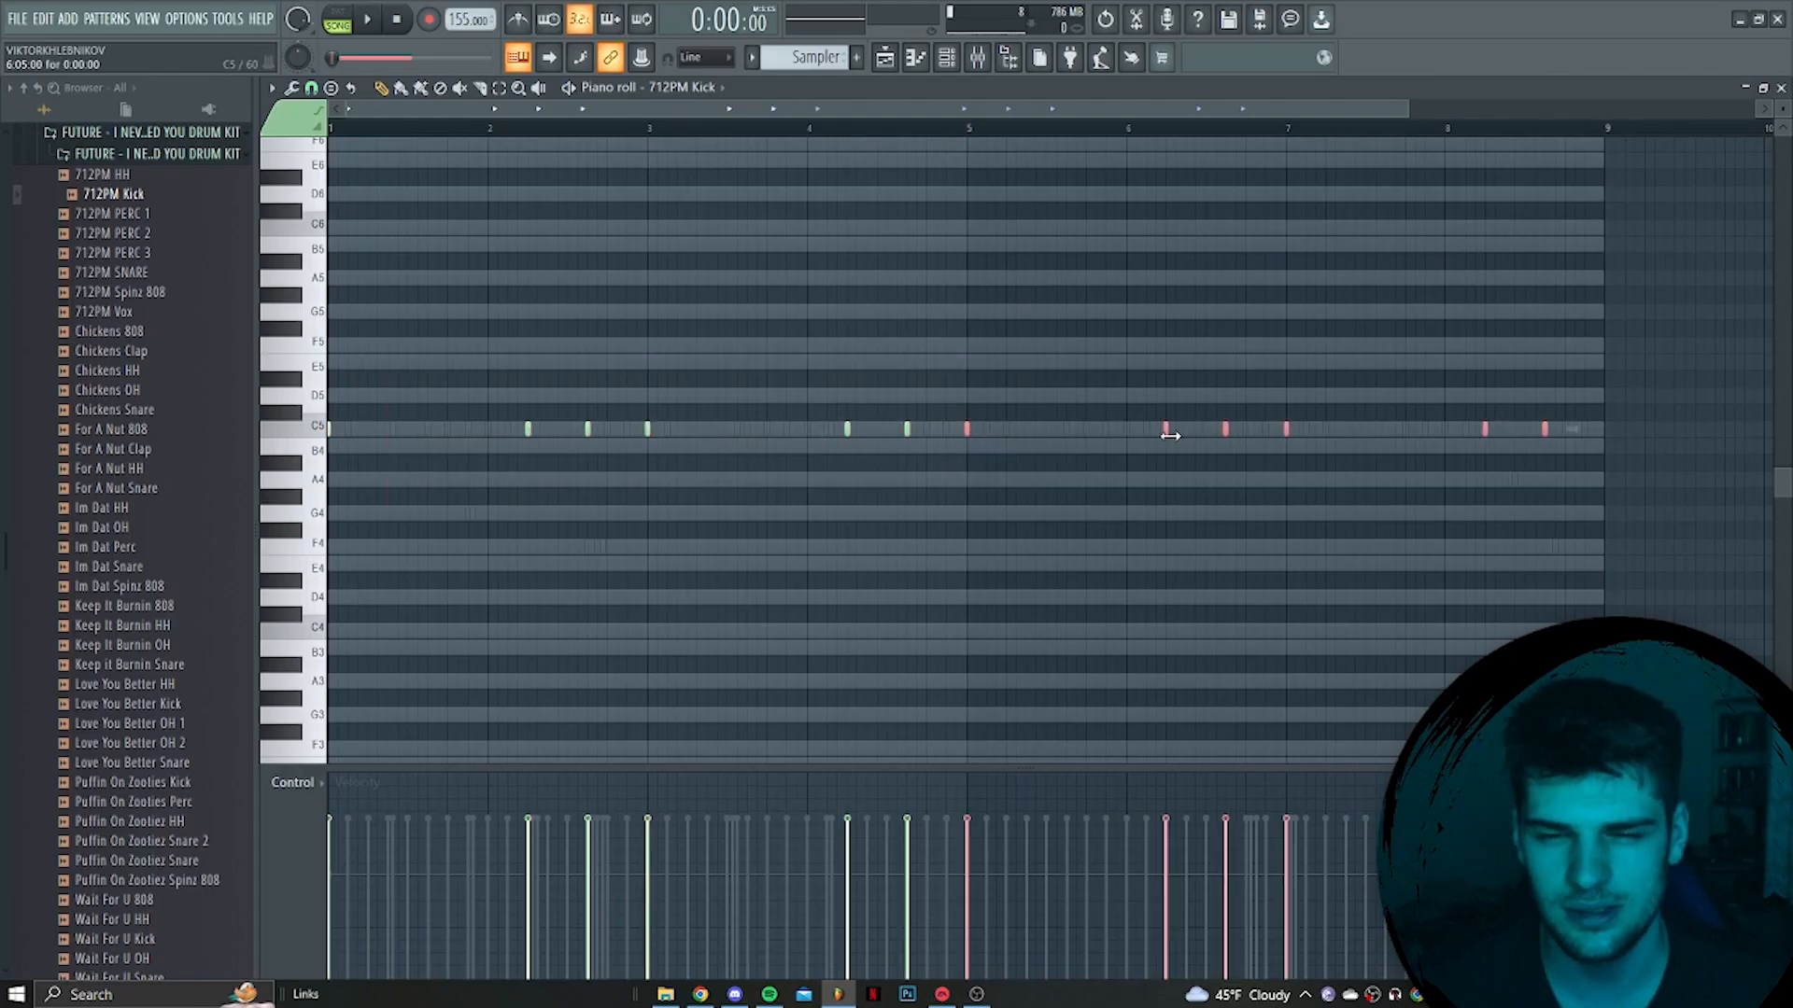
# Add Im Dat OH as a new channel and place open-hat hits on step 1 of bars 1 and 3
pyautogui.press('F6')
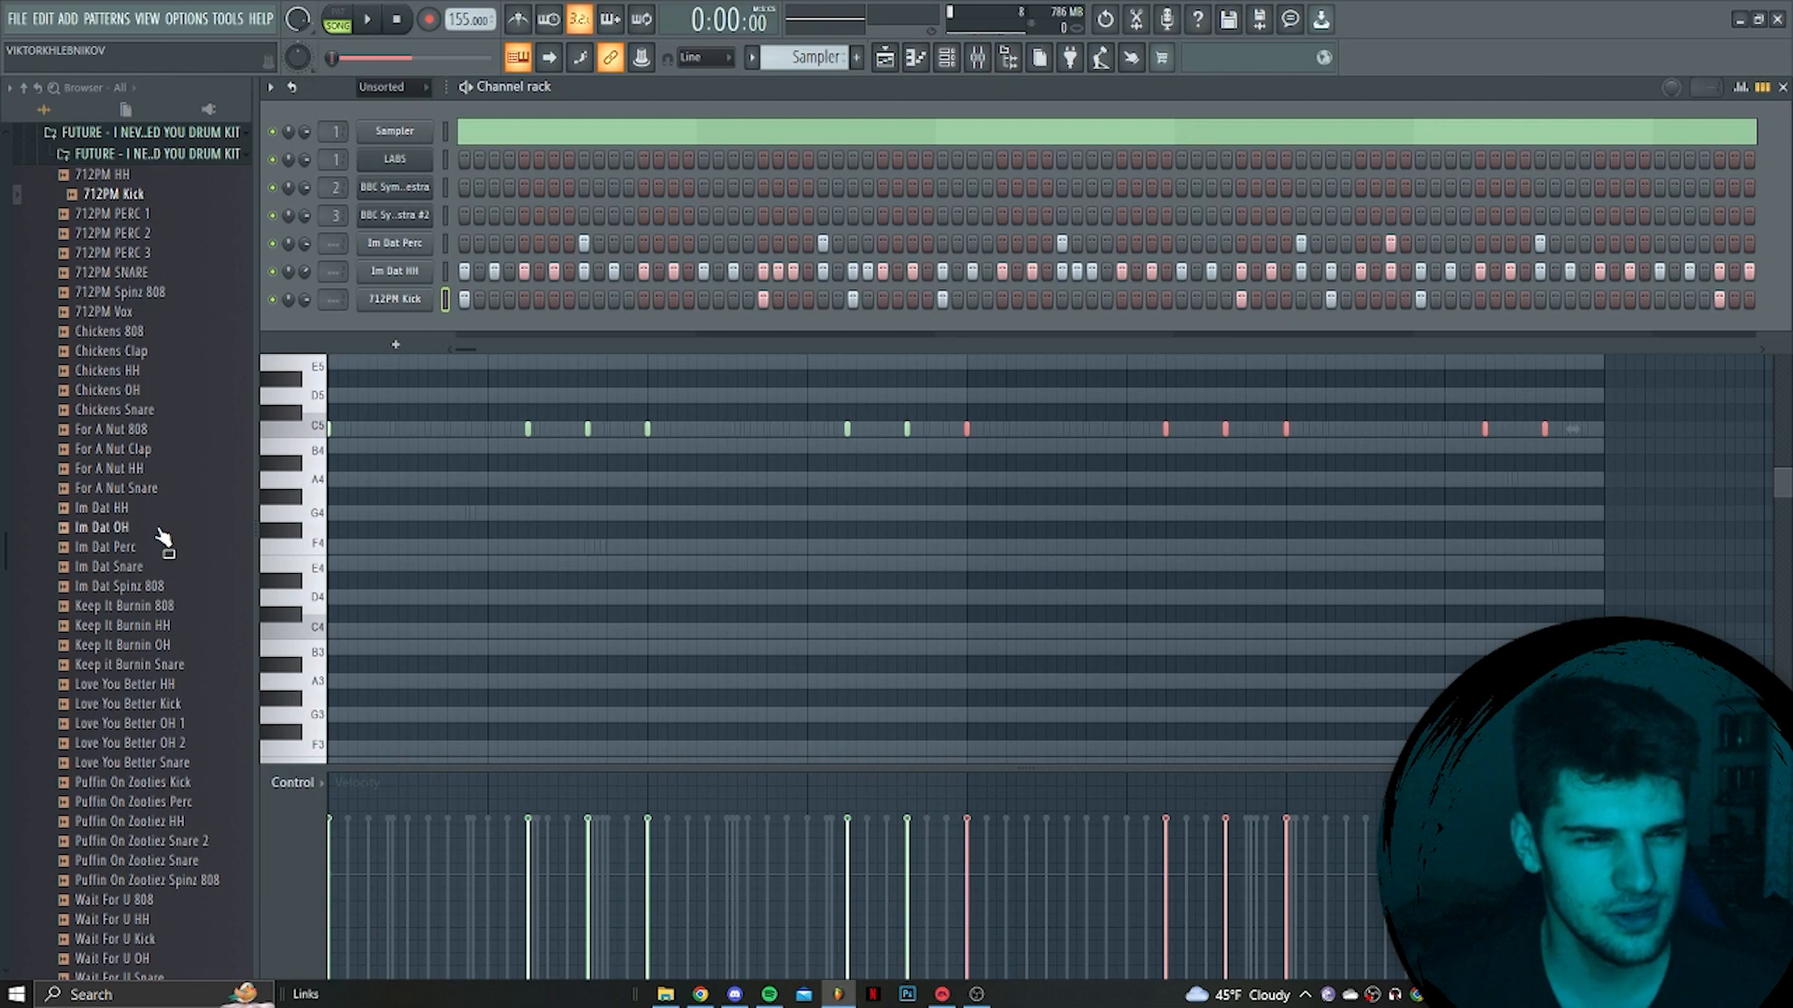
pyautogui.moveTo(351, 433); pyautogui.dragTo(473, 299)
pyautogui.press('space')
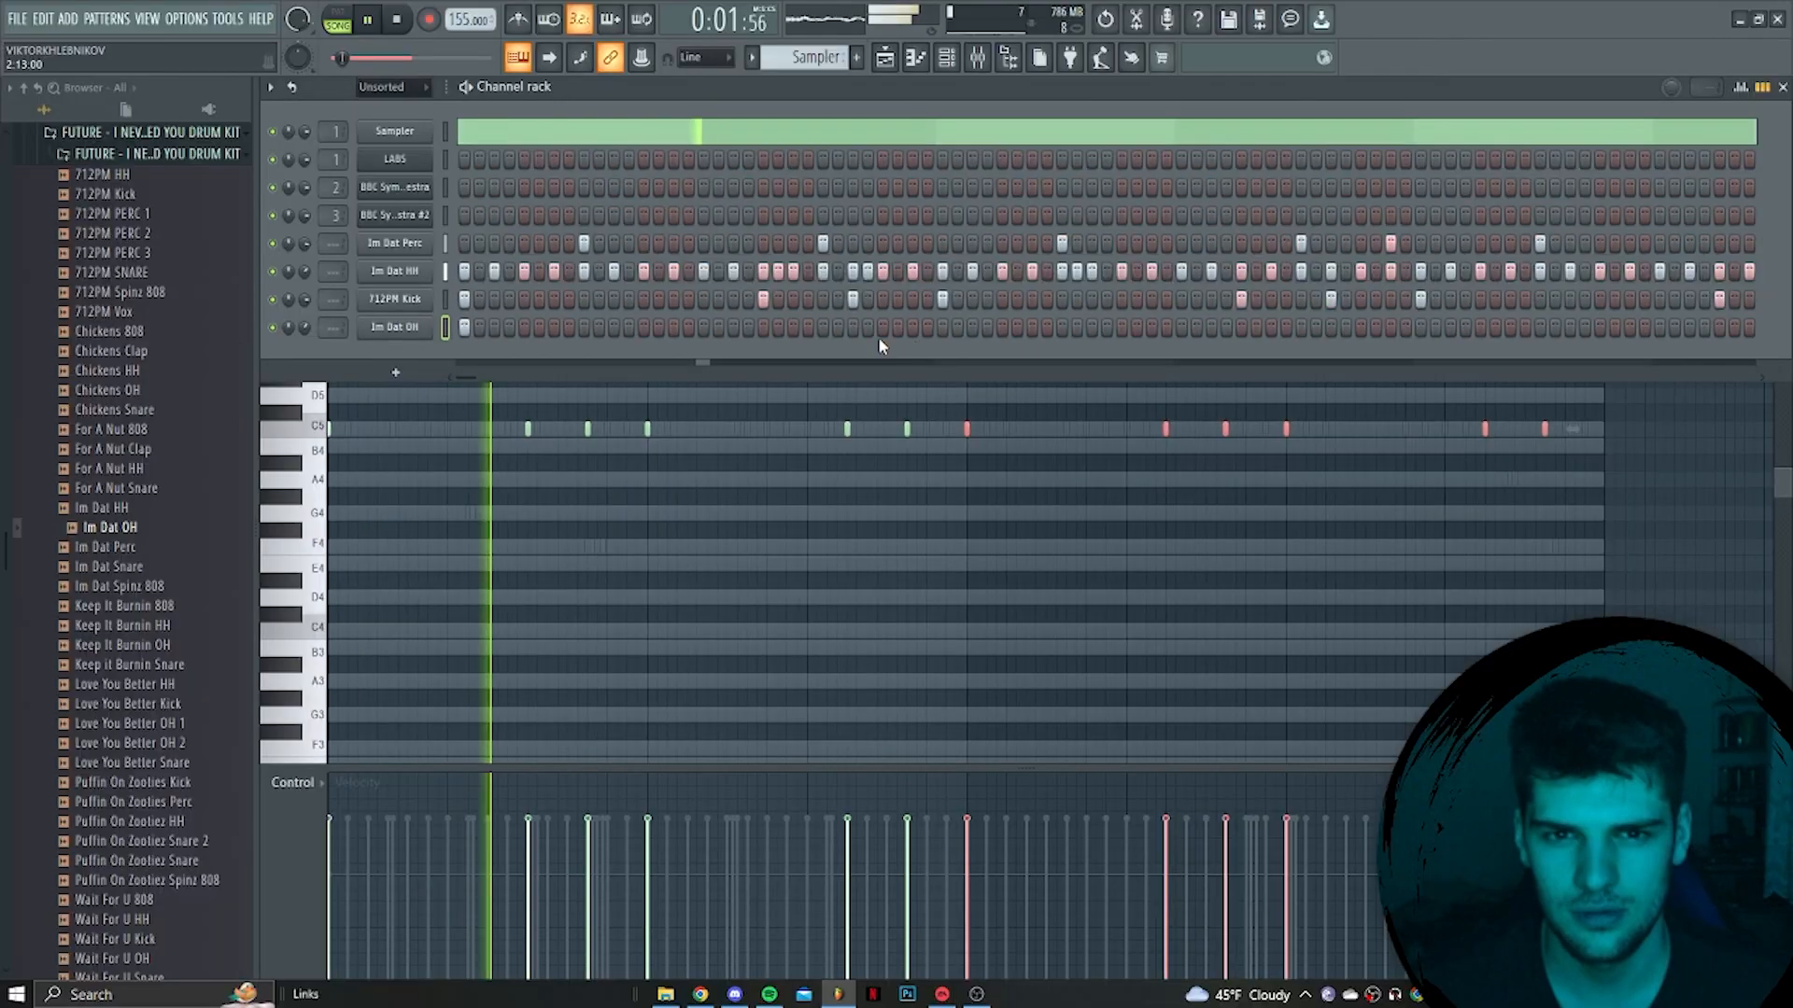
pyautogui.click(942, 327)
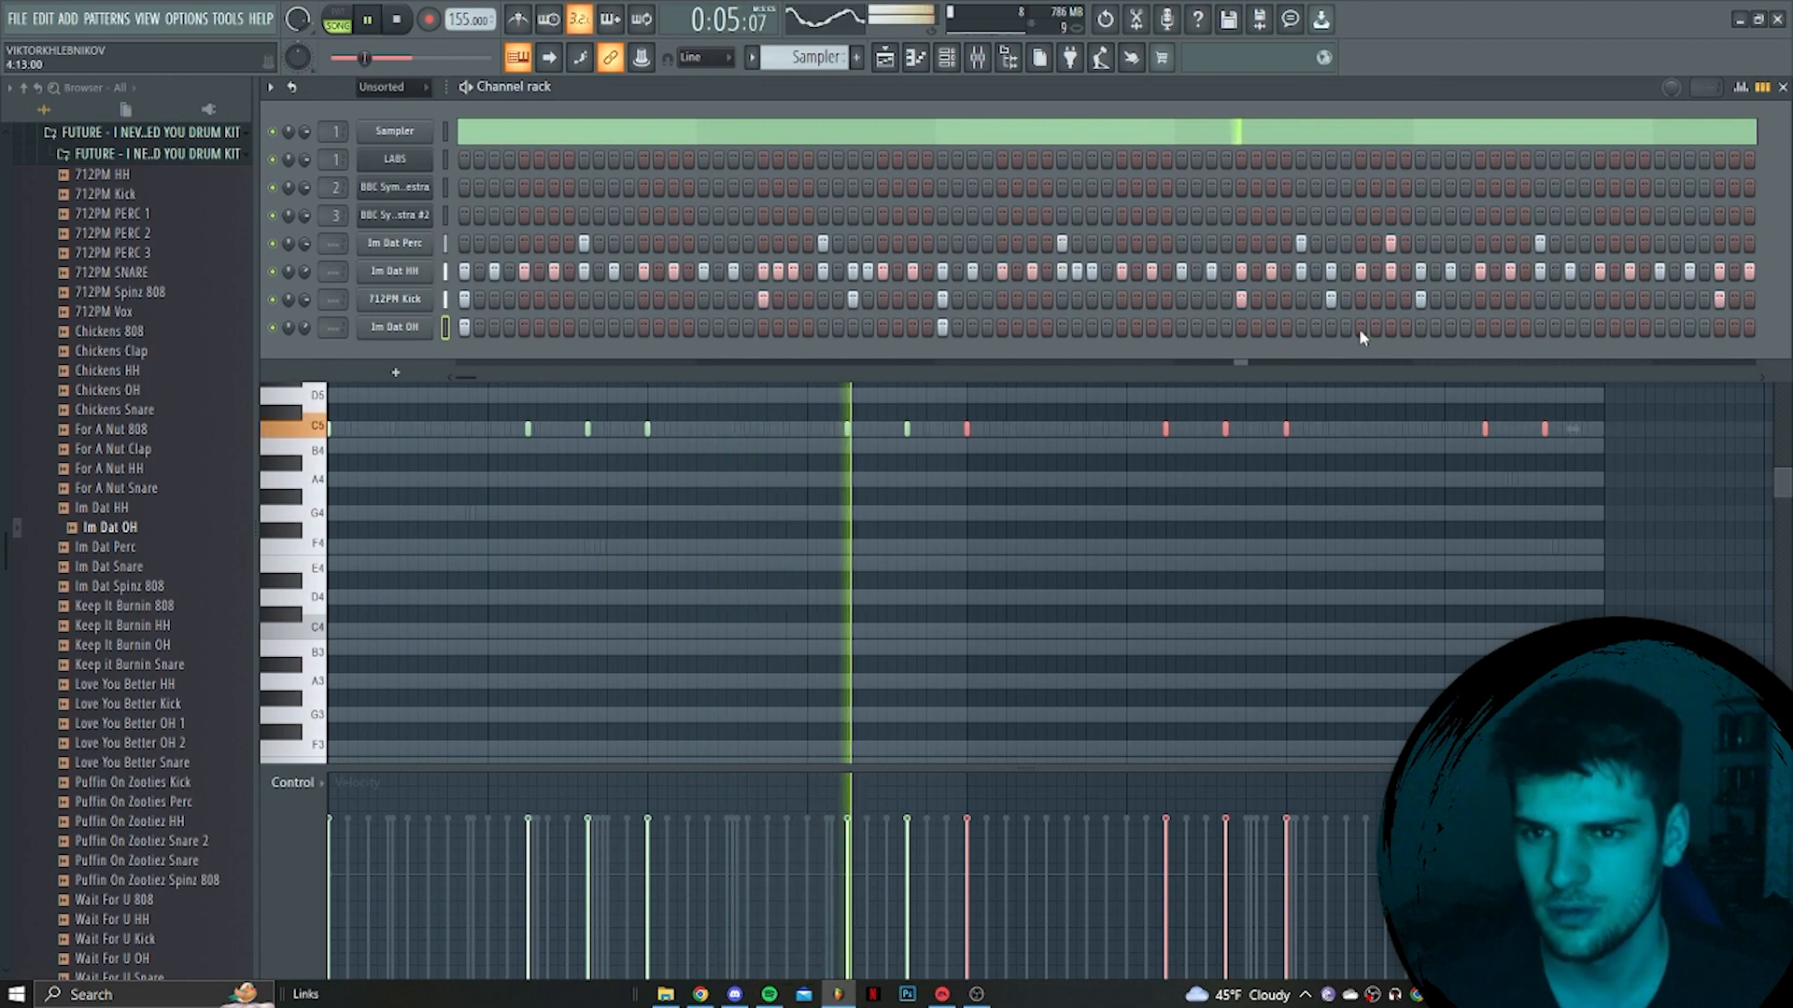
# Open the Im Dat OH piano roll and copy its two notes into bars 5 to 8
pyautogui.press('space')
pyautogui.rightClick(402, 327)
pyautogui.click(451, 336)
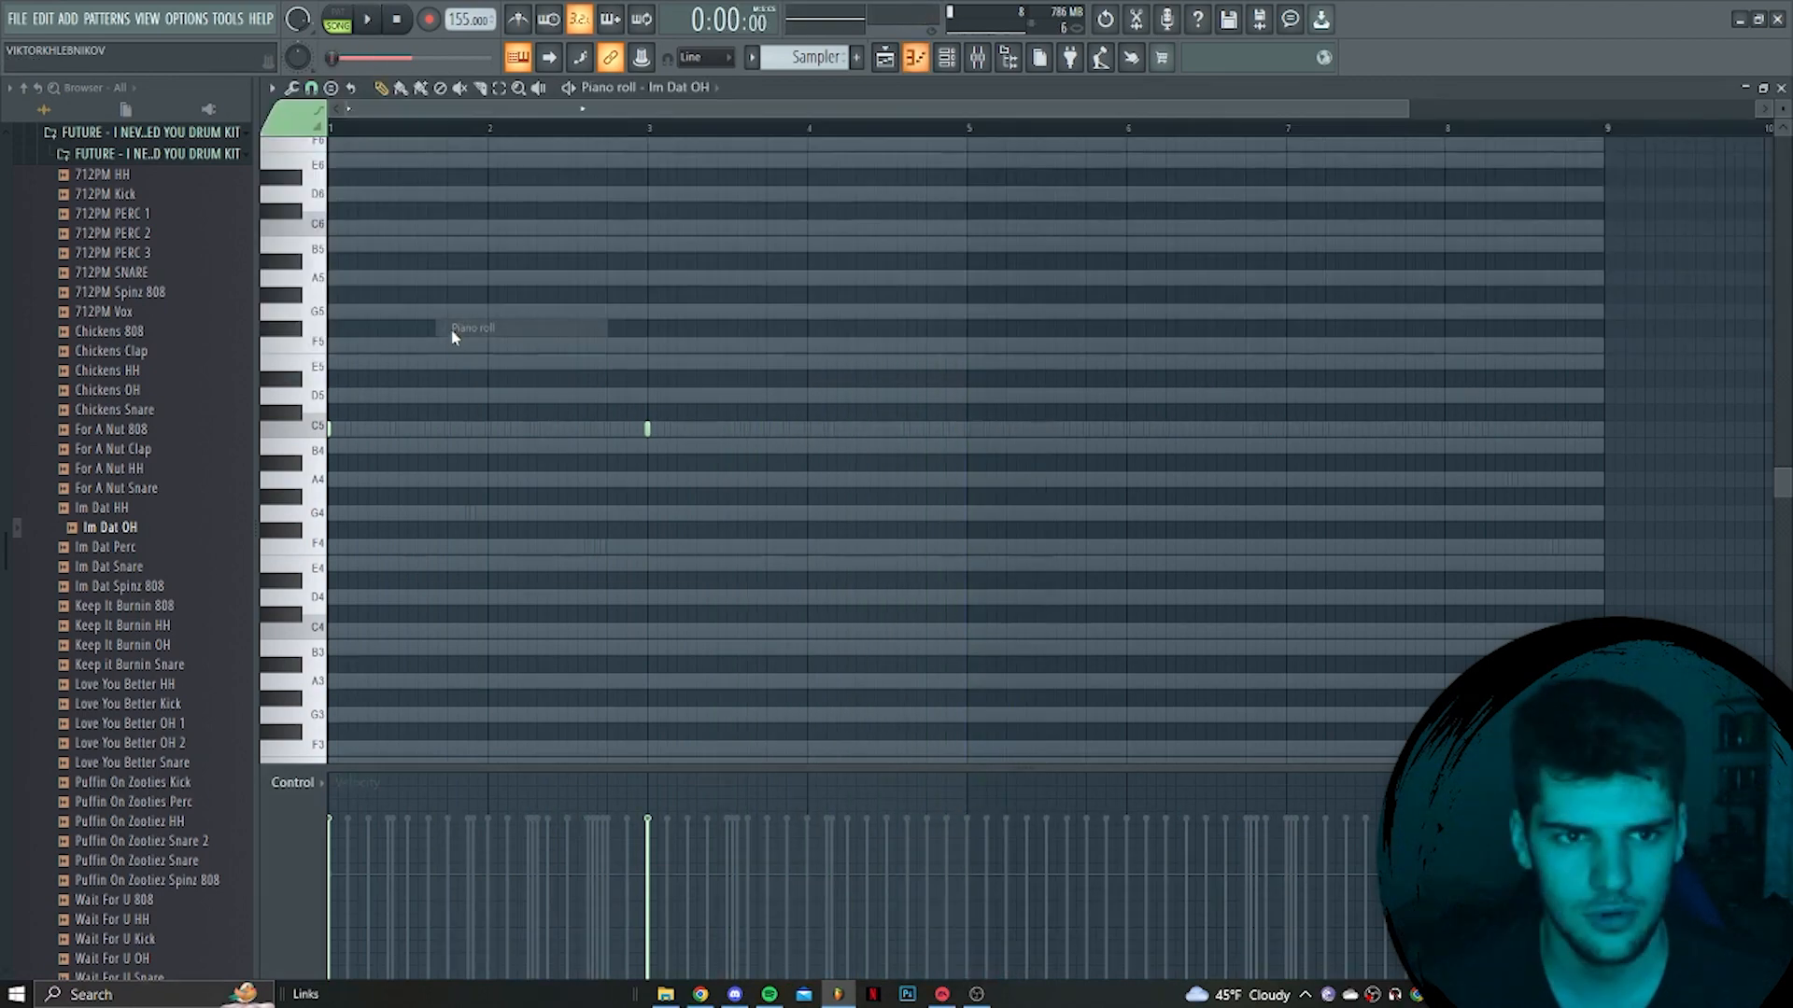
pyautogui.moveTo(822, 498); pyautogui.dragTo(282, 367)
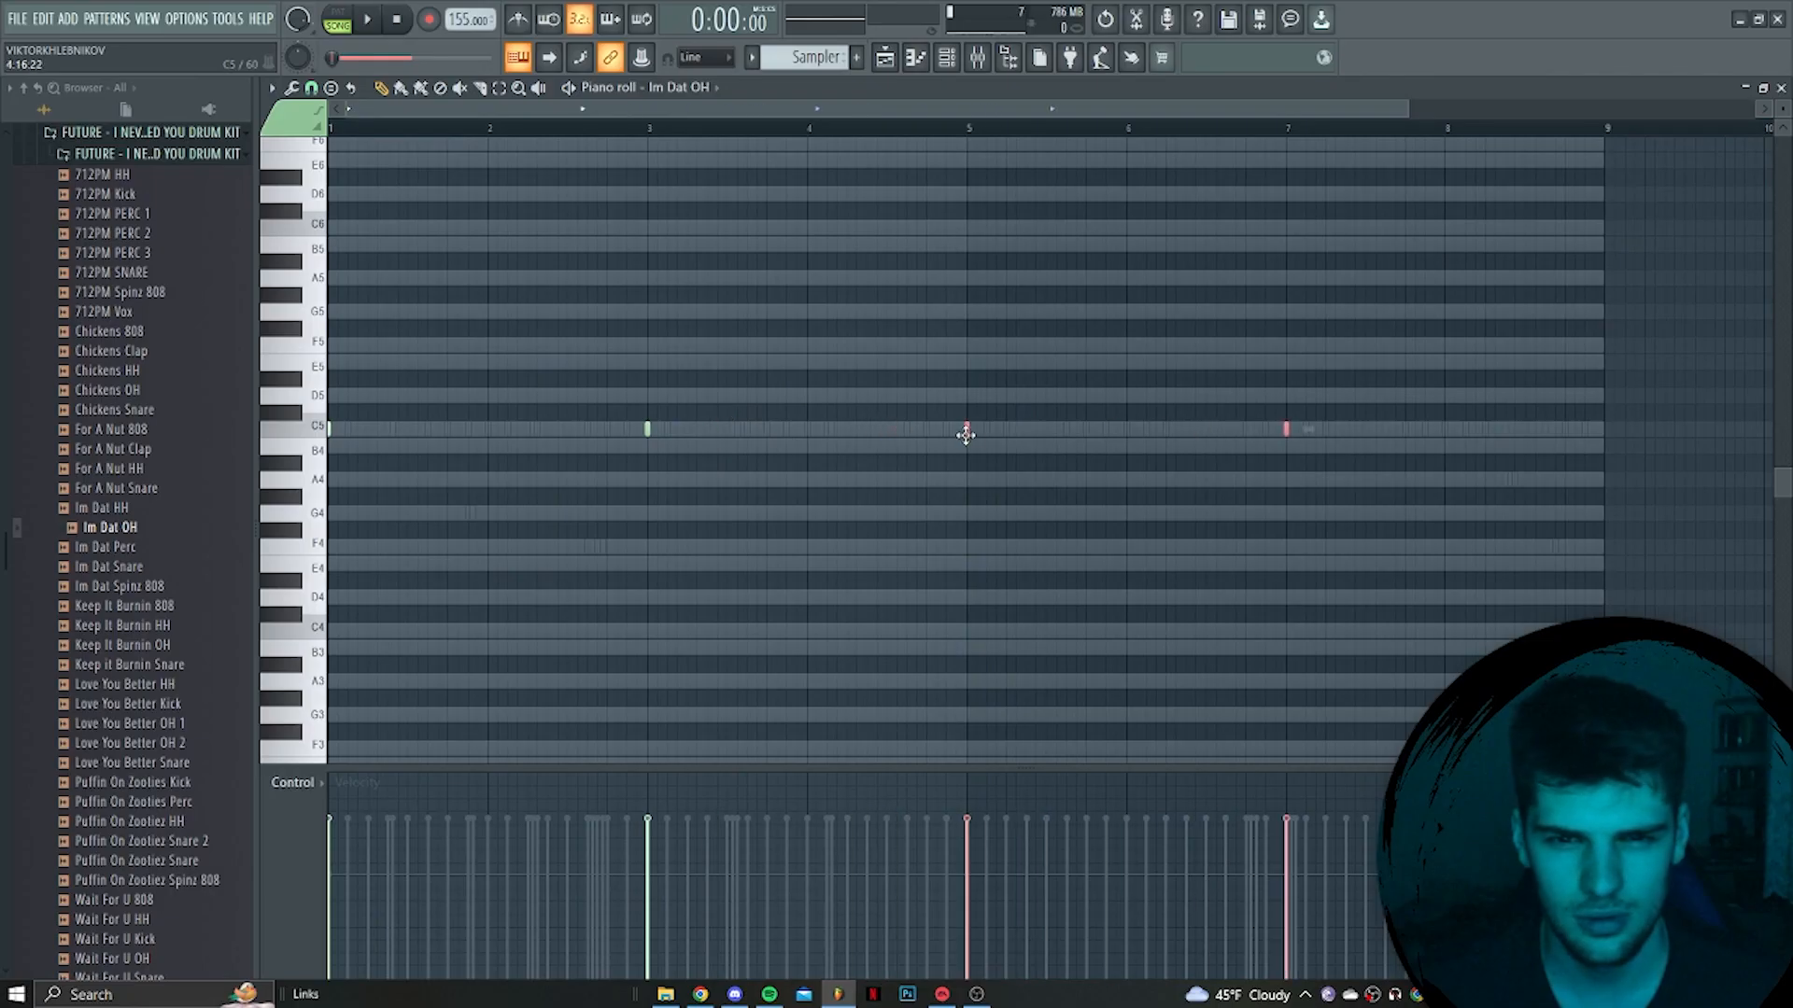
# Audition the kit's 808 samples and add Im Dat Spinz 808 as a new channel
pyautogui.click(956, 63)
pyautogui.scroll(3, 116, 405)
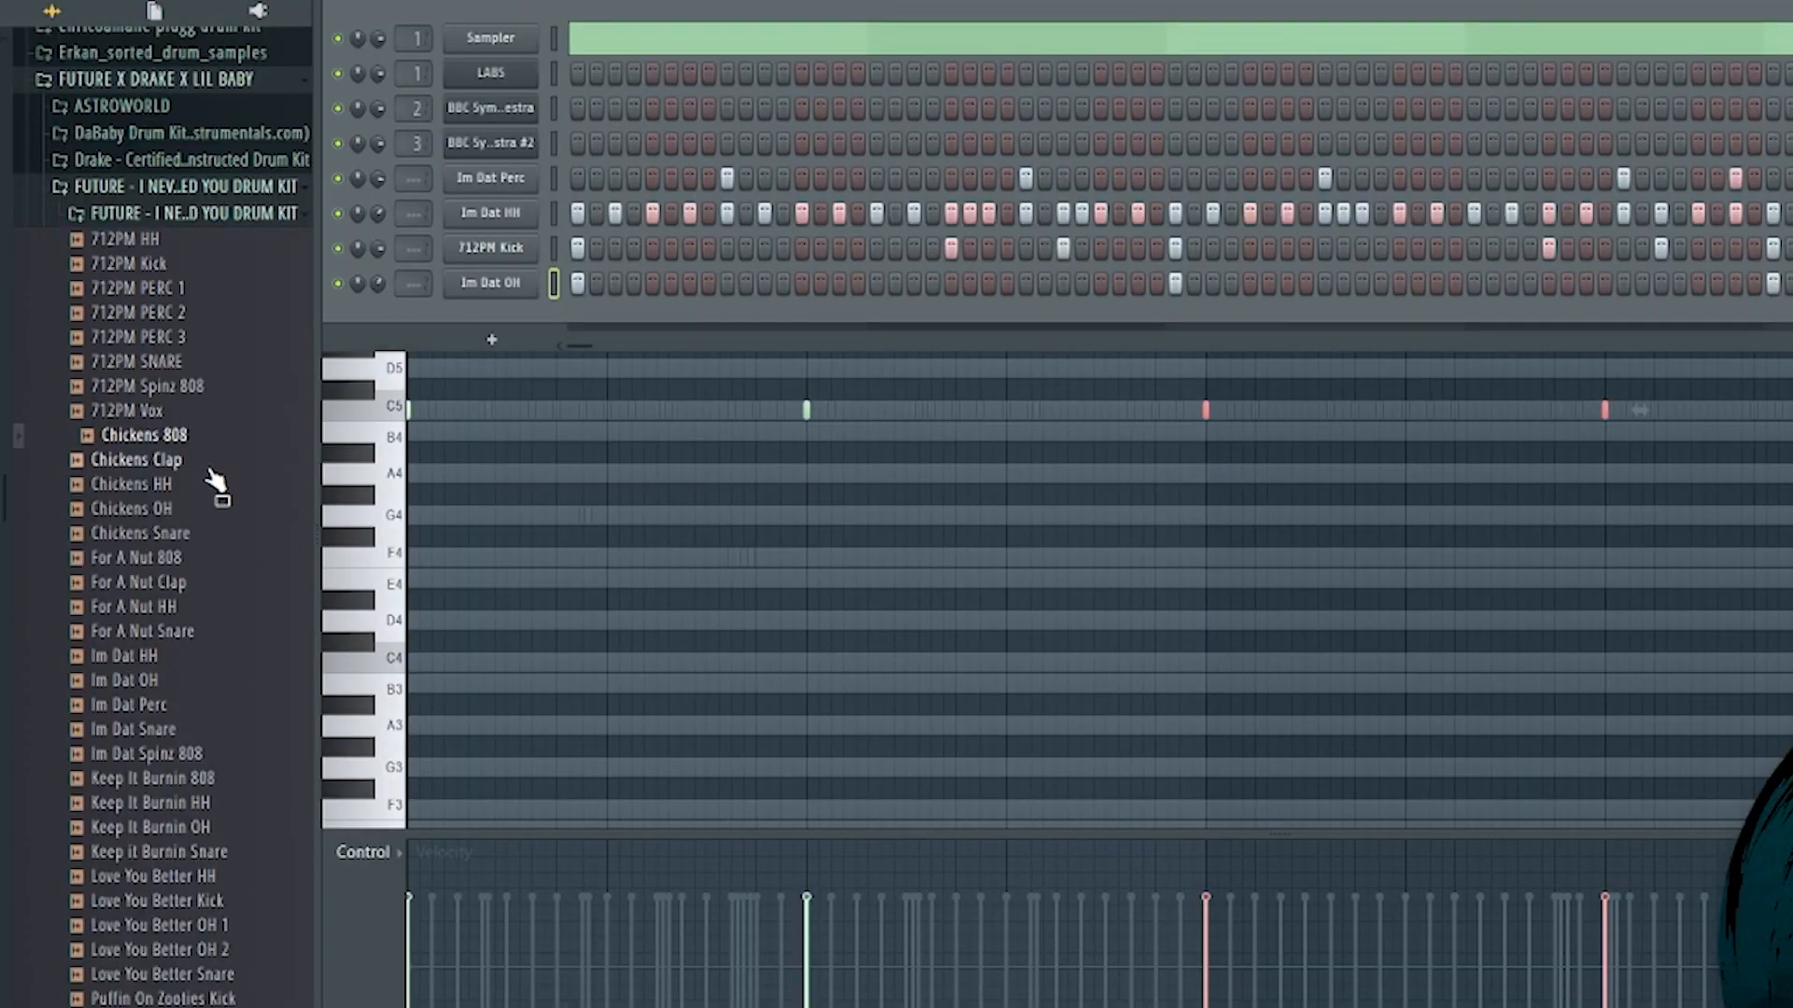
pyautogui.scroll(-4, 166, 594)
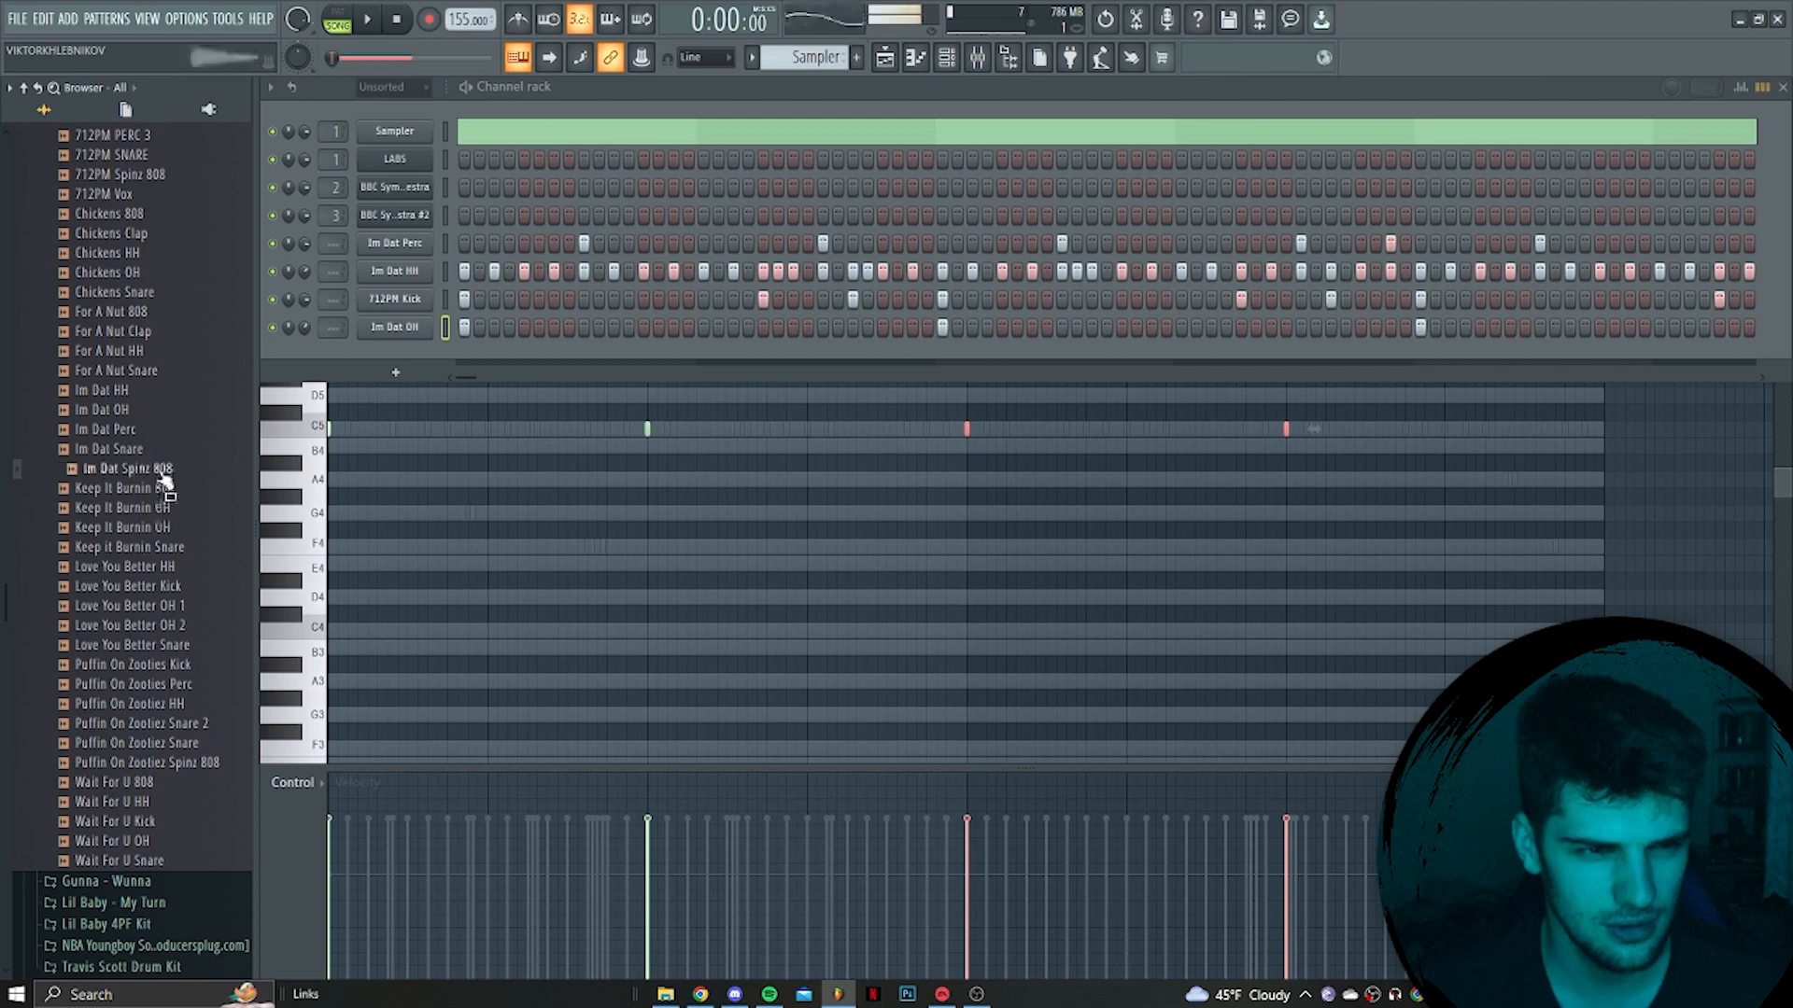
pyautogui.scroll(2, 165, 504)
pyautogui.moveTo(403, 366); pyautogui.dragTo(402, 359)
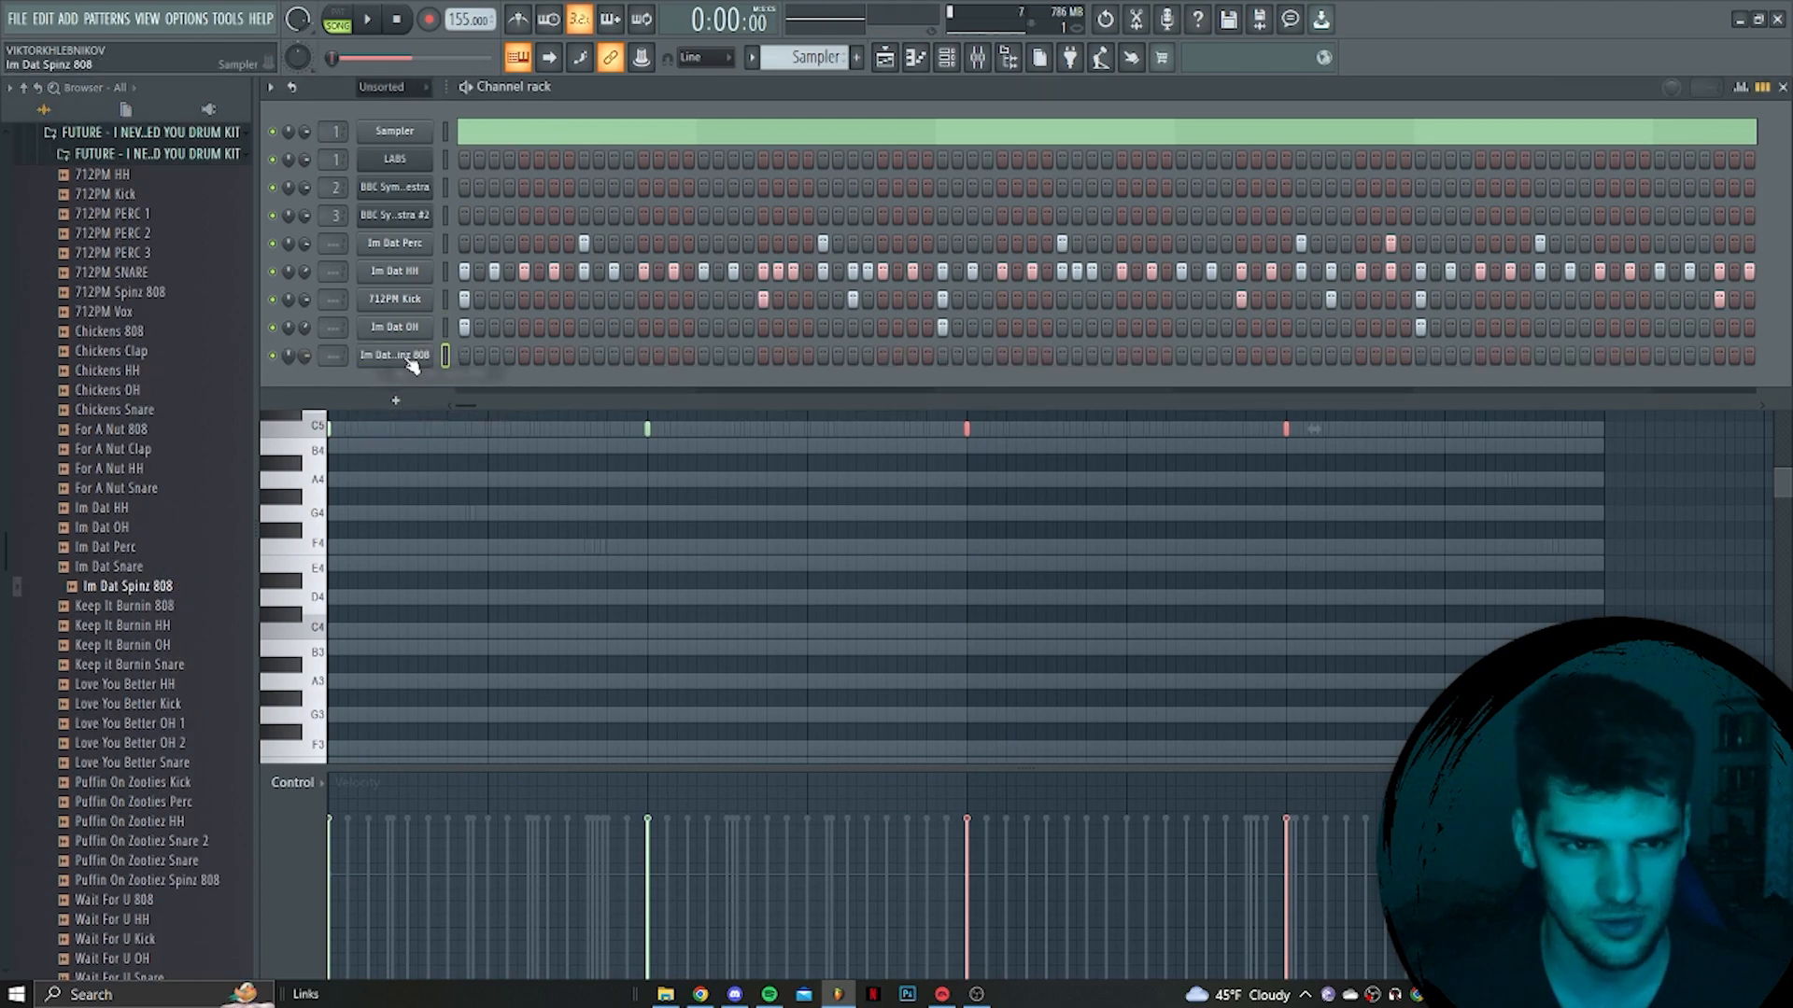
# Open the Im Dat Spinz 808 sample in Edison, detect its regions and close the audio editor
pyautogui.rightClick(367, 360)
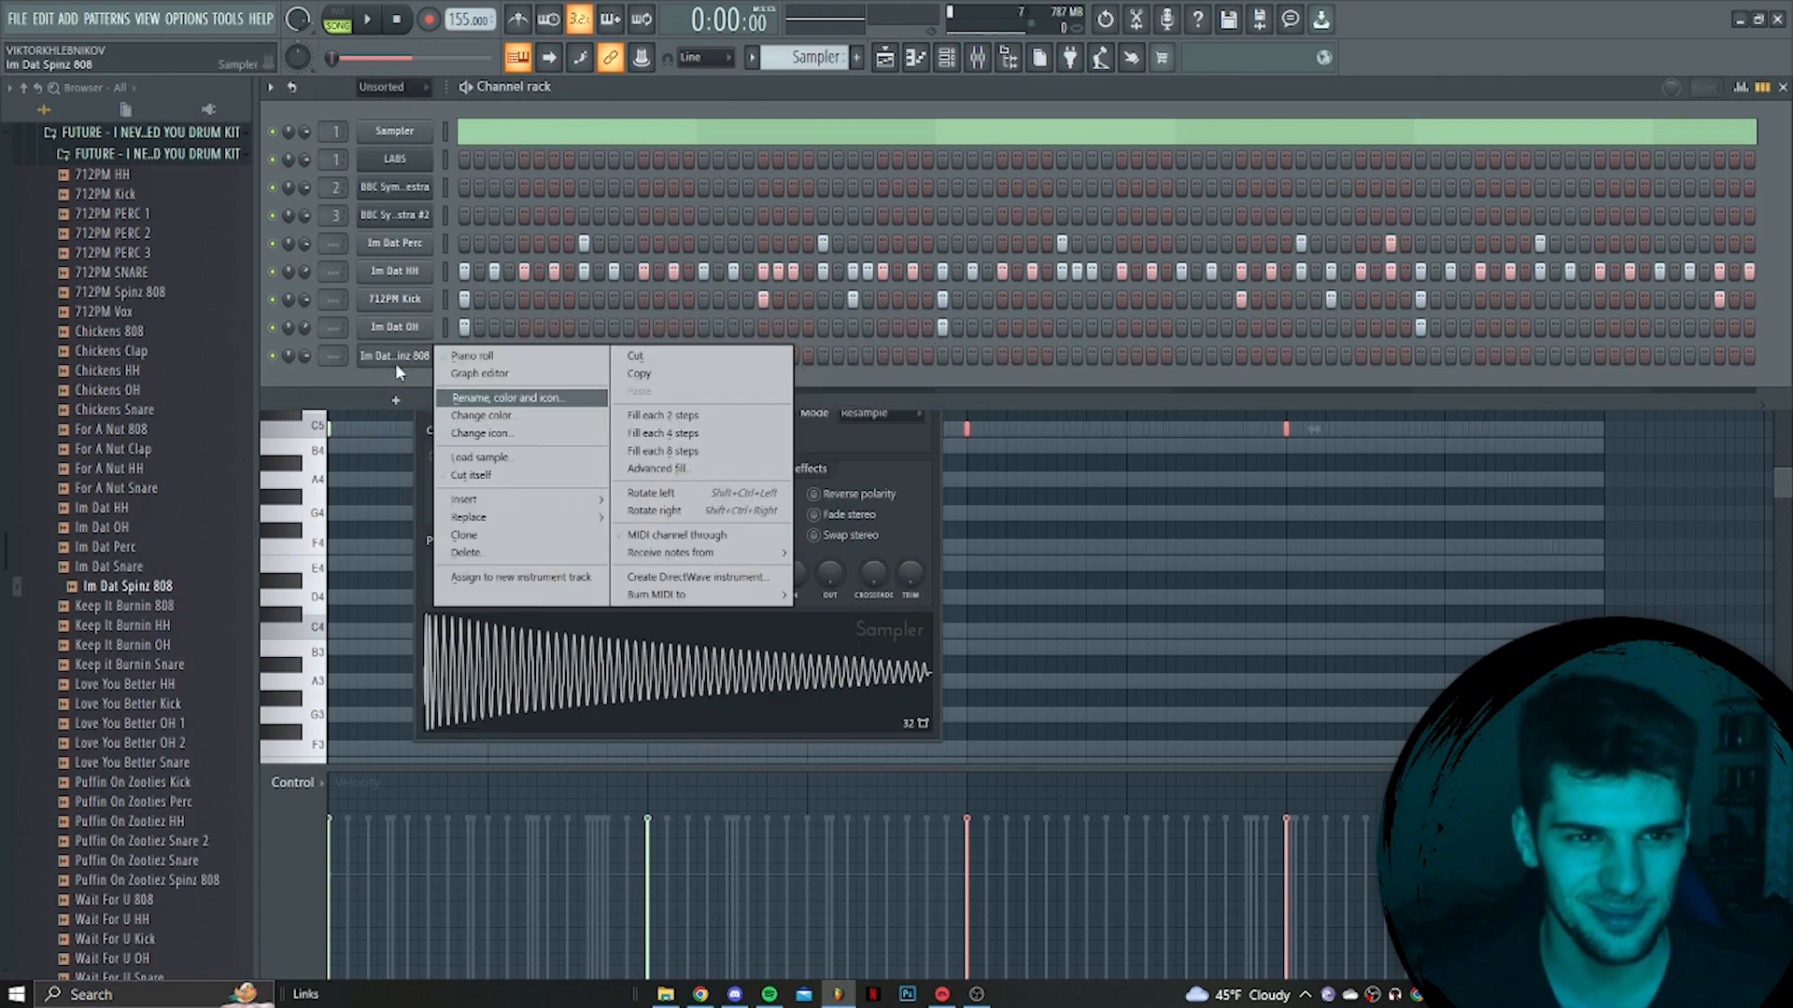
pyautogui.click(395, 362)
pyautogui.click(395, 362)
pyautogui.rightClick(626, 651)
pyautogui.click(734, 738)
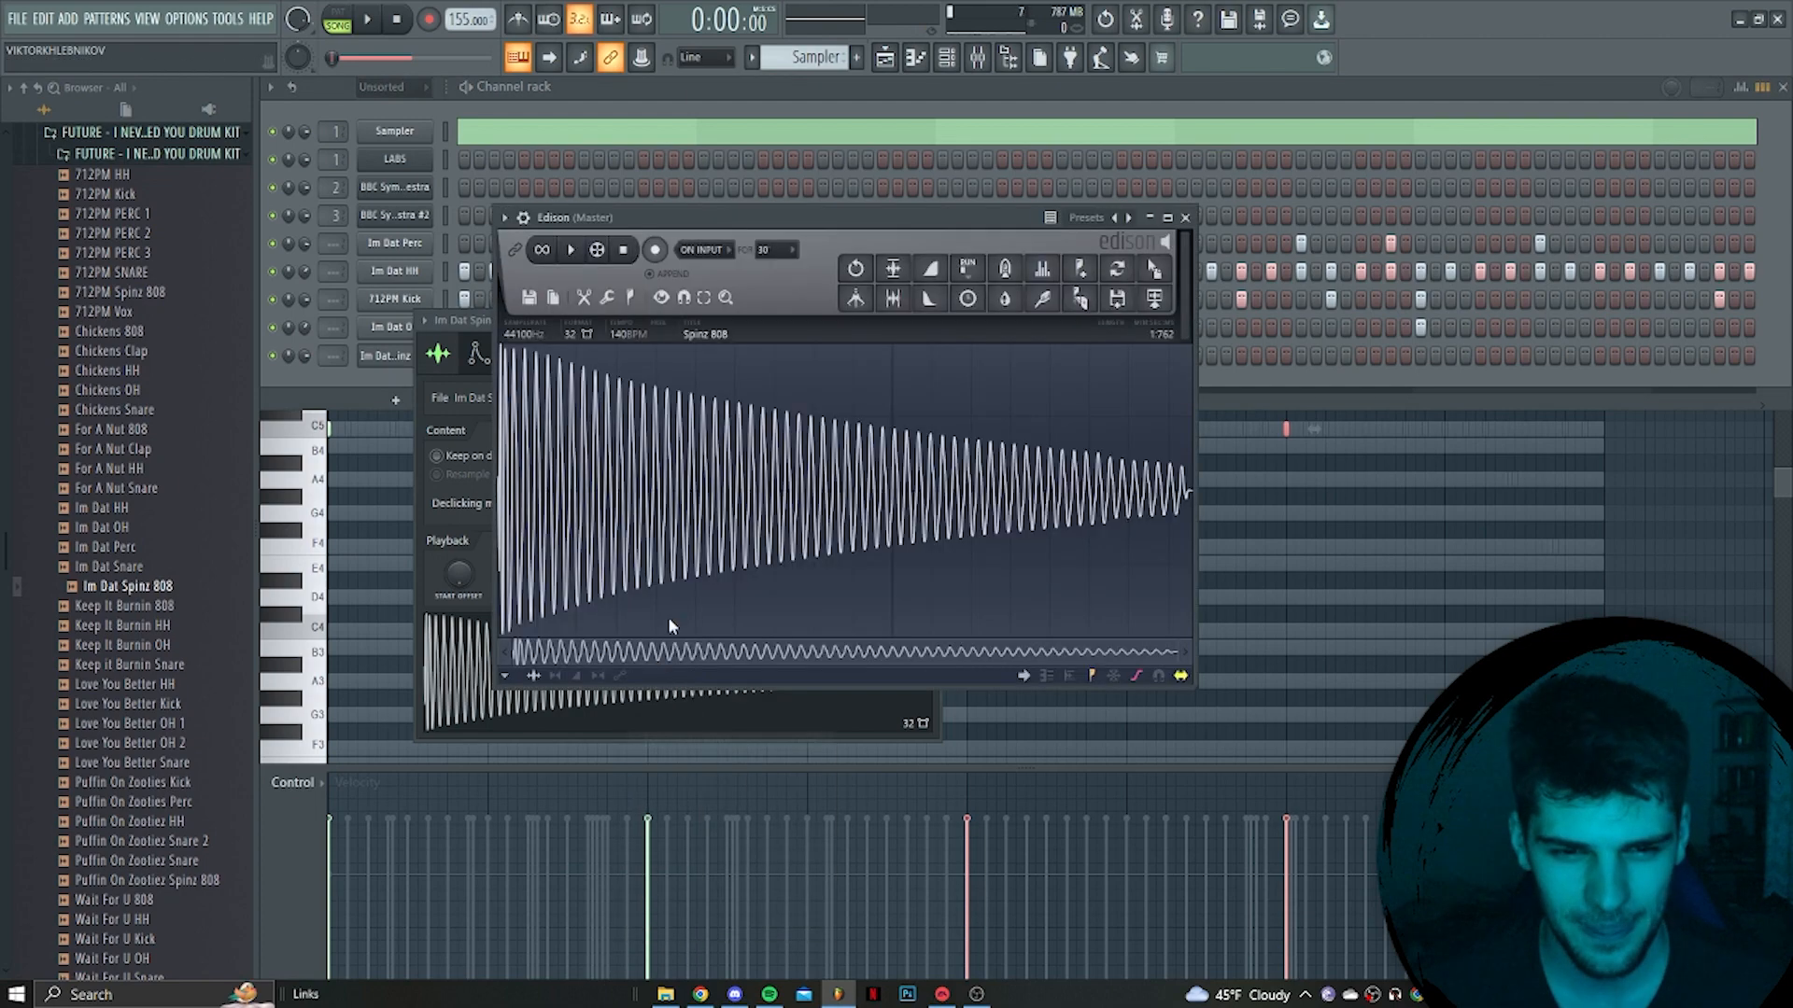
pyautogui.click(629, 298)
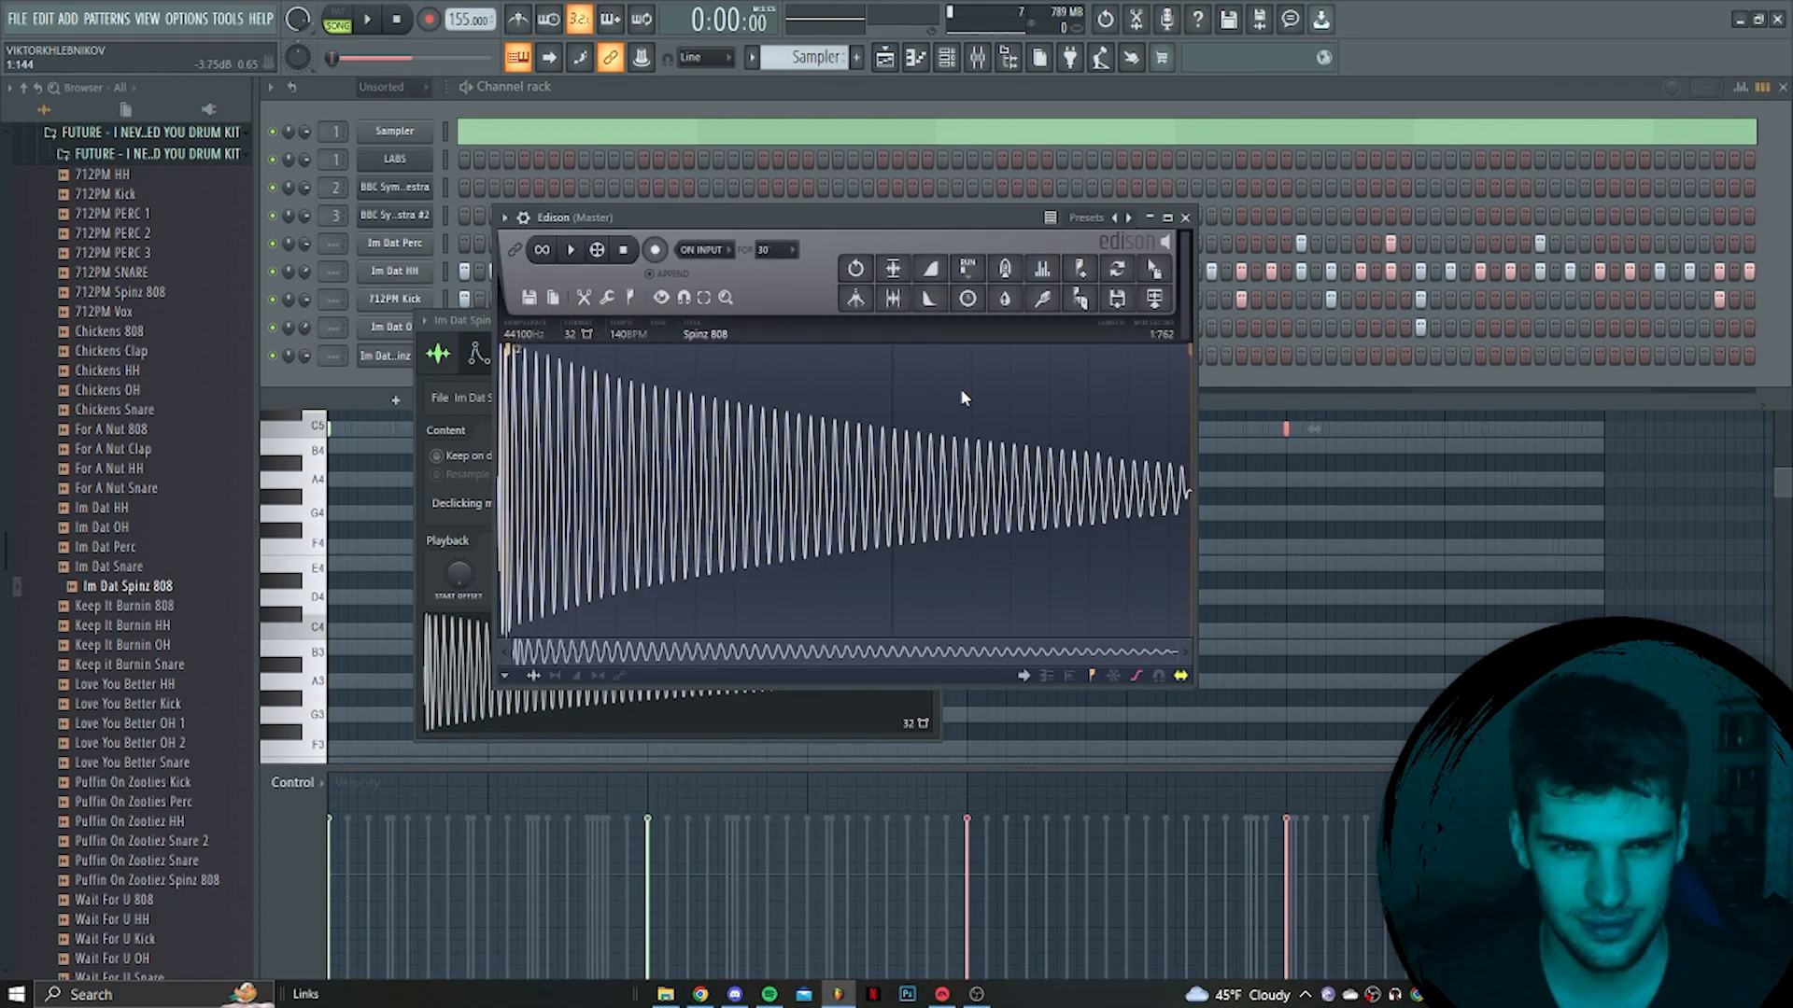
pyautogui.click(1186, 217)
pyautogui.click(931, 322)
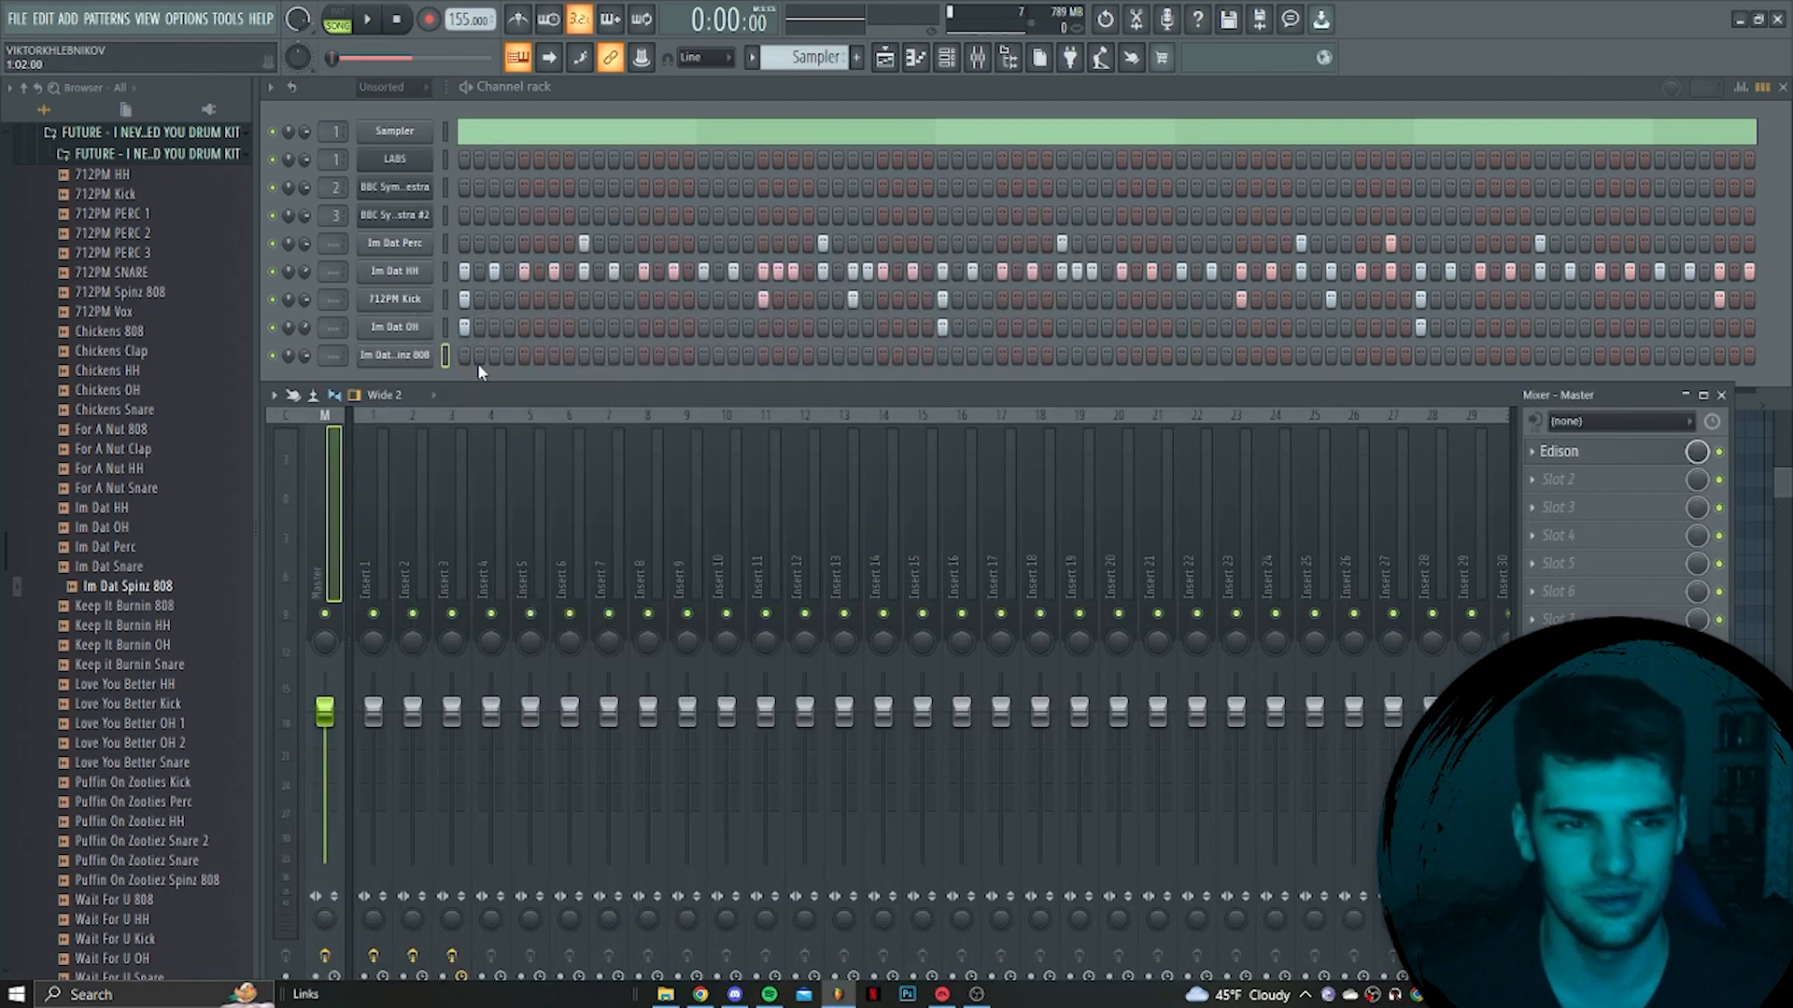
# Copy all 712PM Kick notes into the Im Dat Spinz 808 piano roll and raise their velocities to maximum
pyautogui.rightClick(424, 354)
pyautogui.click(455, 360)
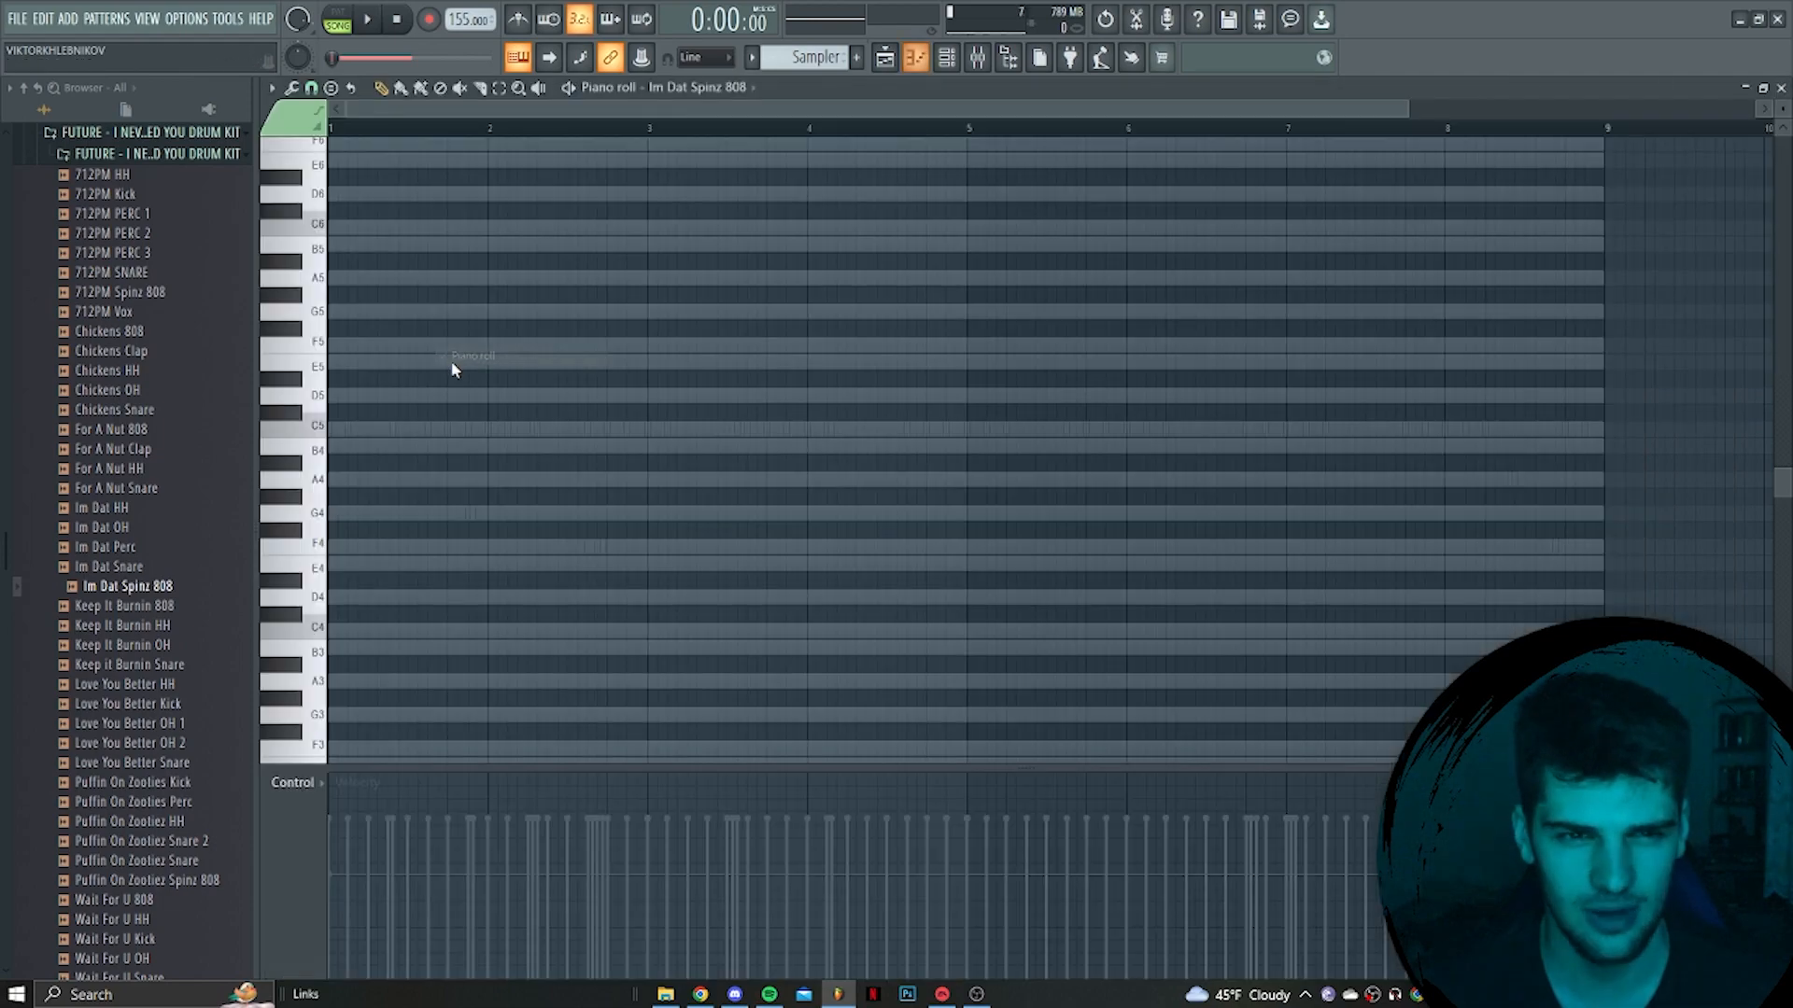
pyautogui.click(749, 88)
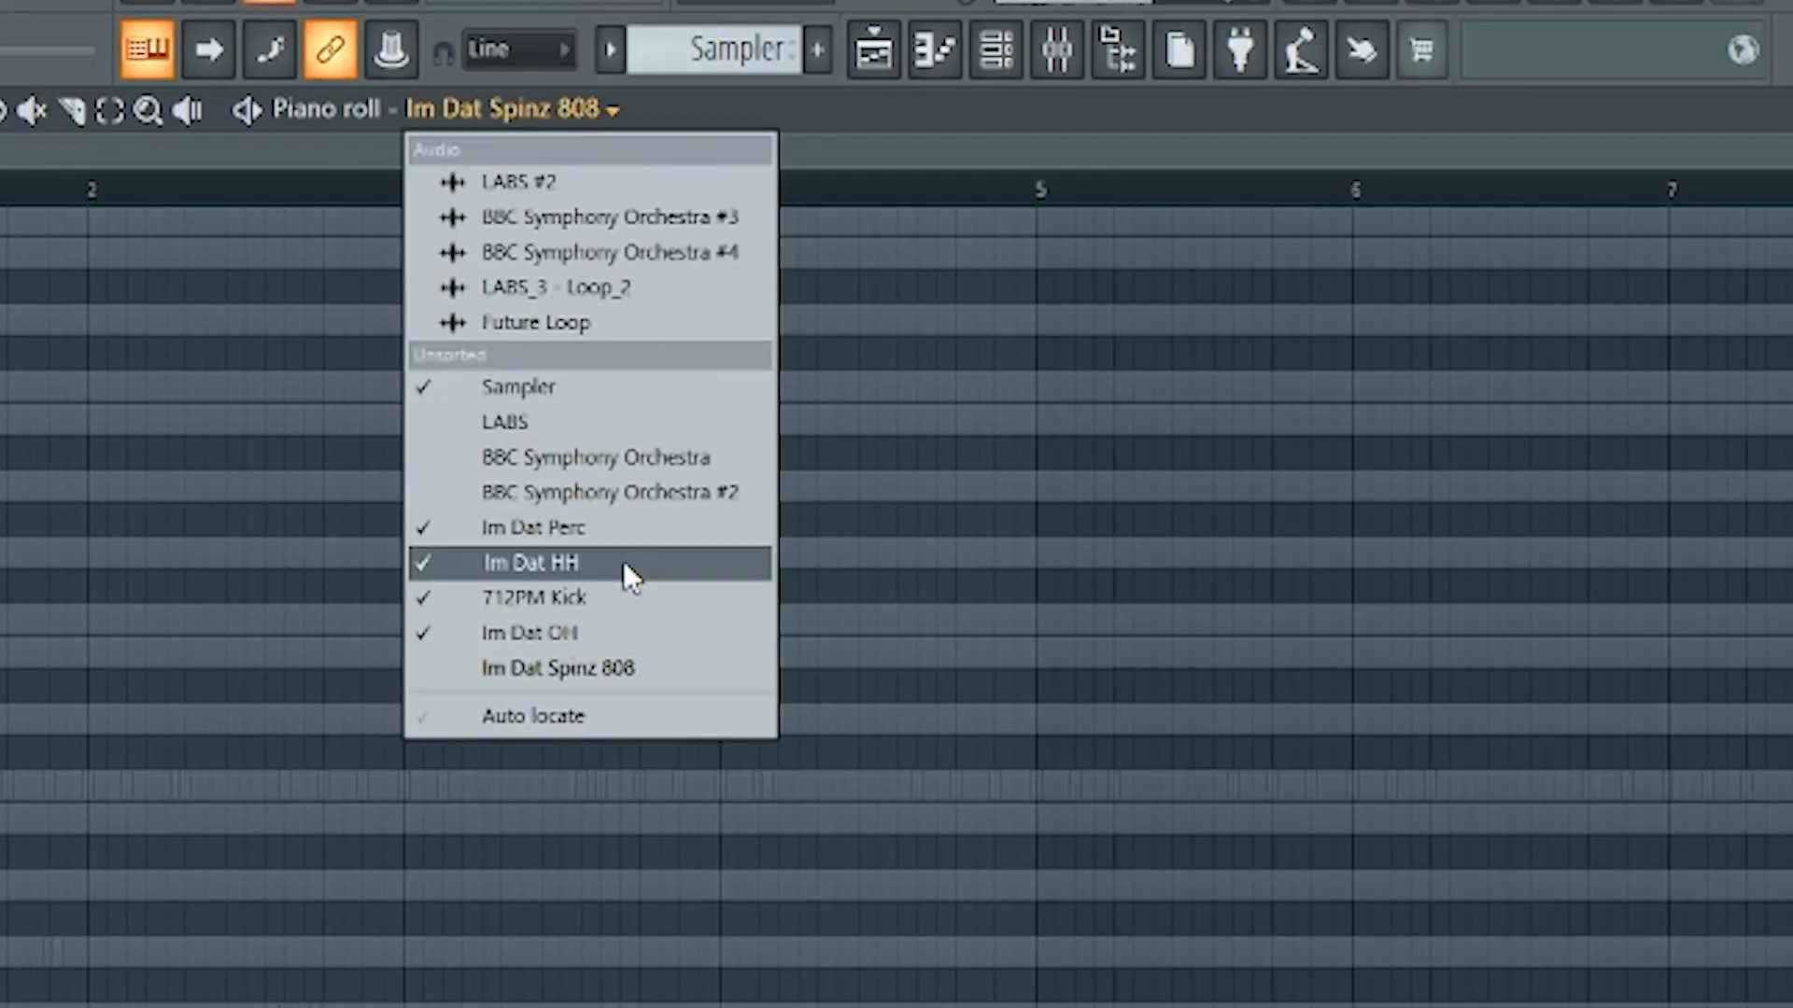
pyautogui.click(762, 333)
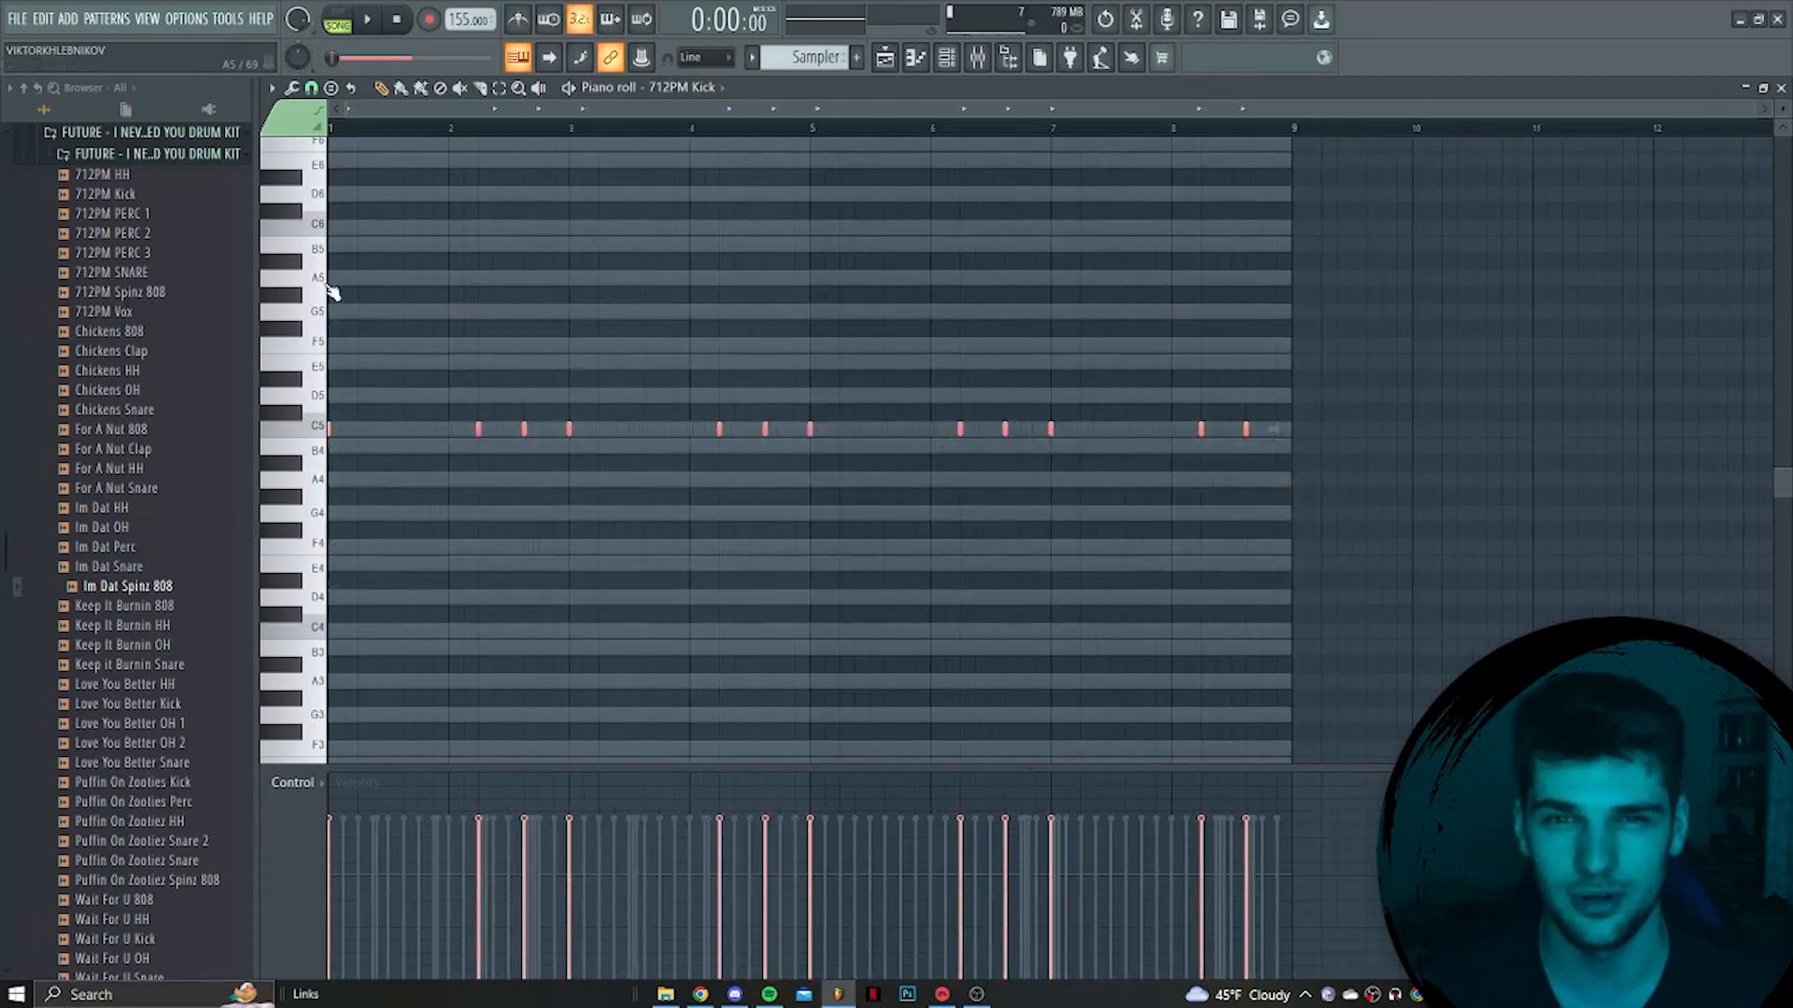
pyautogui.click(717, 89)
pyautogui.click(771, 371)
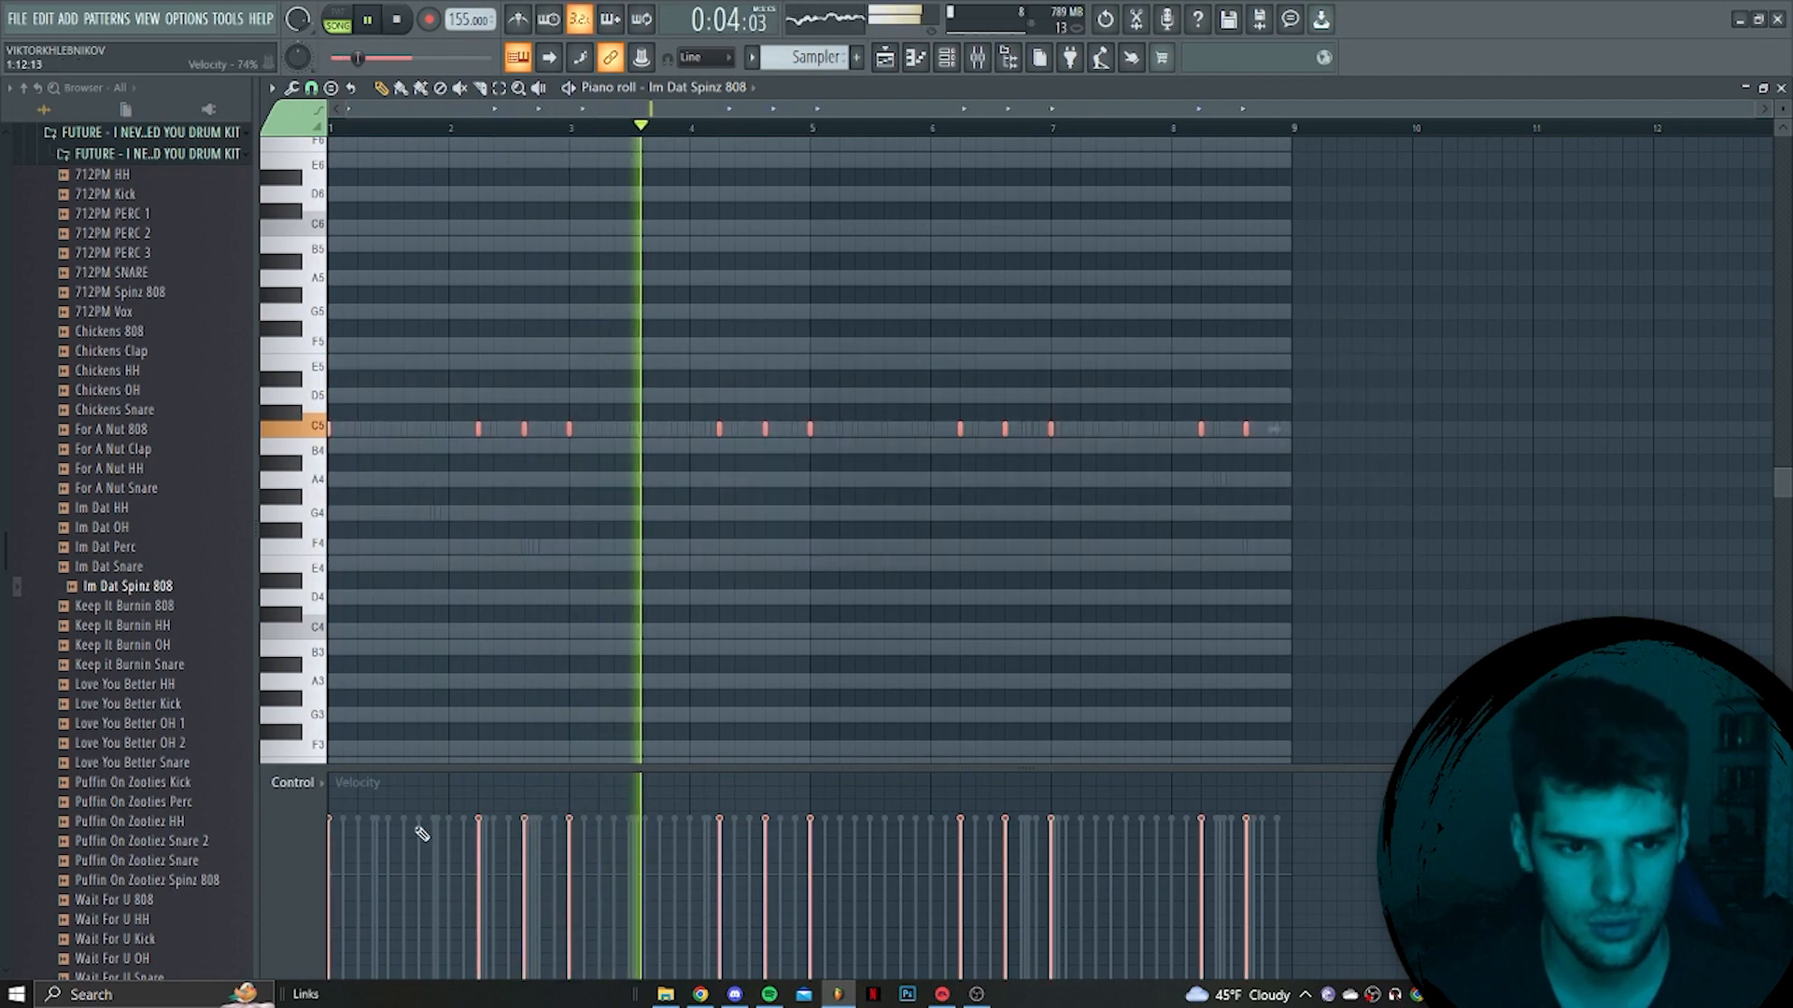
pyautogui.scroll(1, 813, 320)
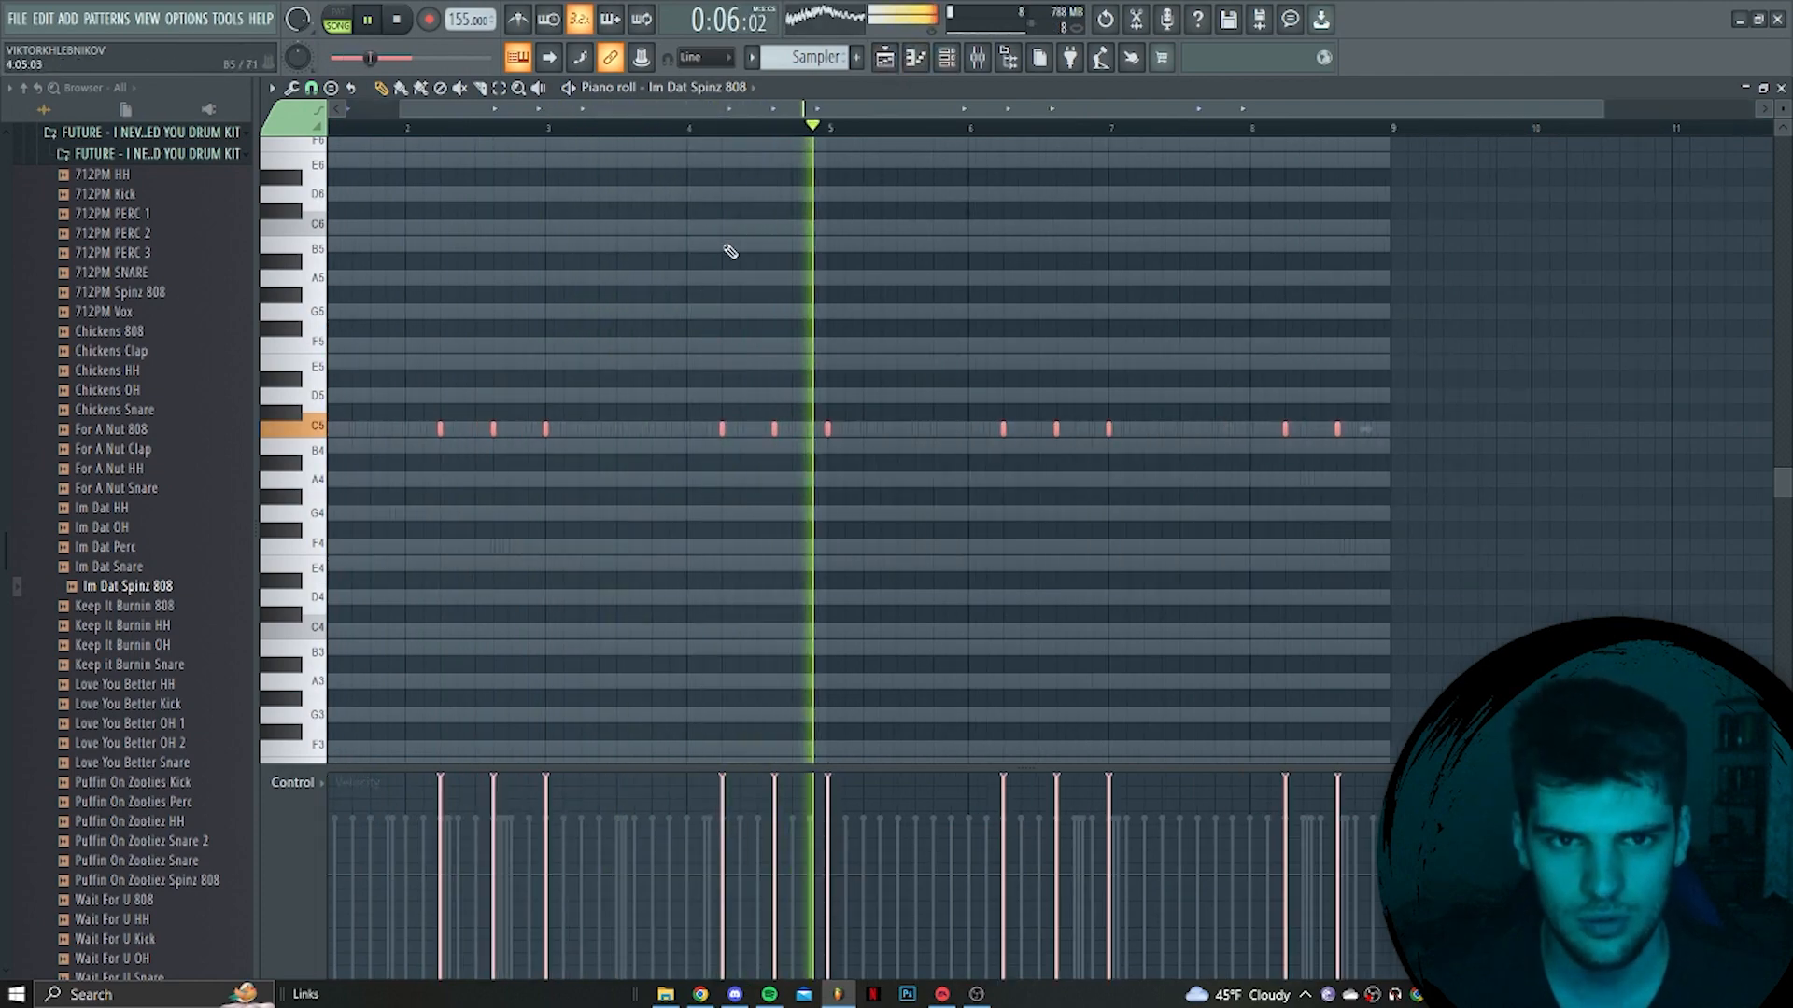
# Raise the second 808 note of bar 2 from C5 to E5 while the loop plays
pyautogui.keyDown('ctrl'); pyautogui.click(728, 257); pyautogui.keyUp('ctrl')
pyautogui.scroll(2, 717, 305)
pyautogui.moveTo(747, 109); pyautogui.dragTo(458, 109)
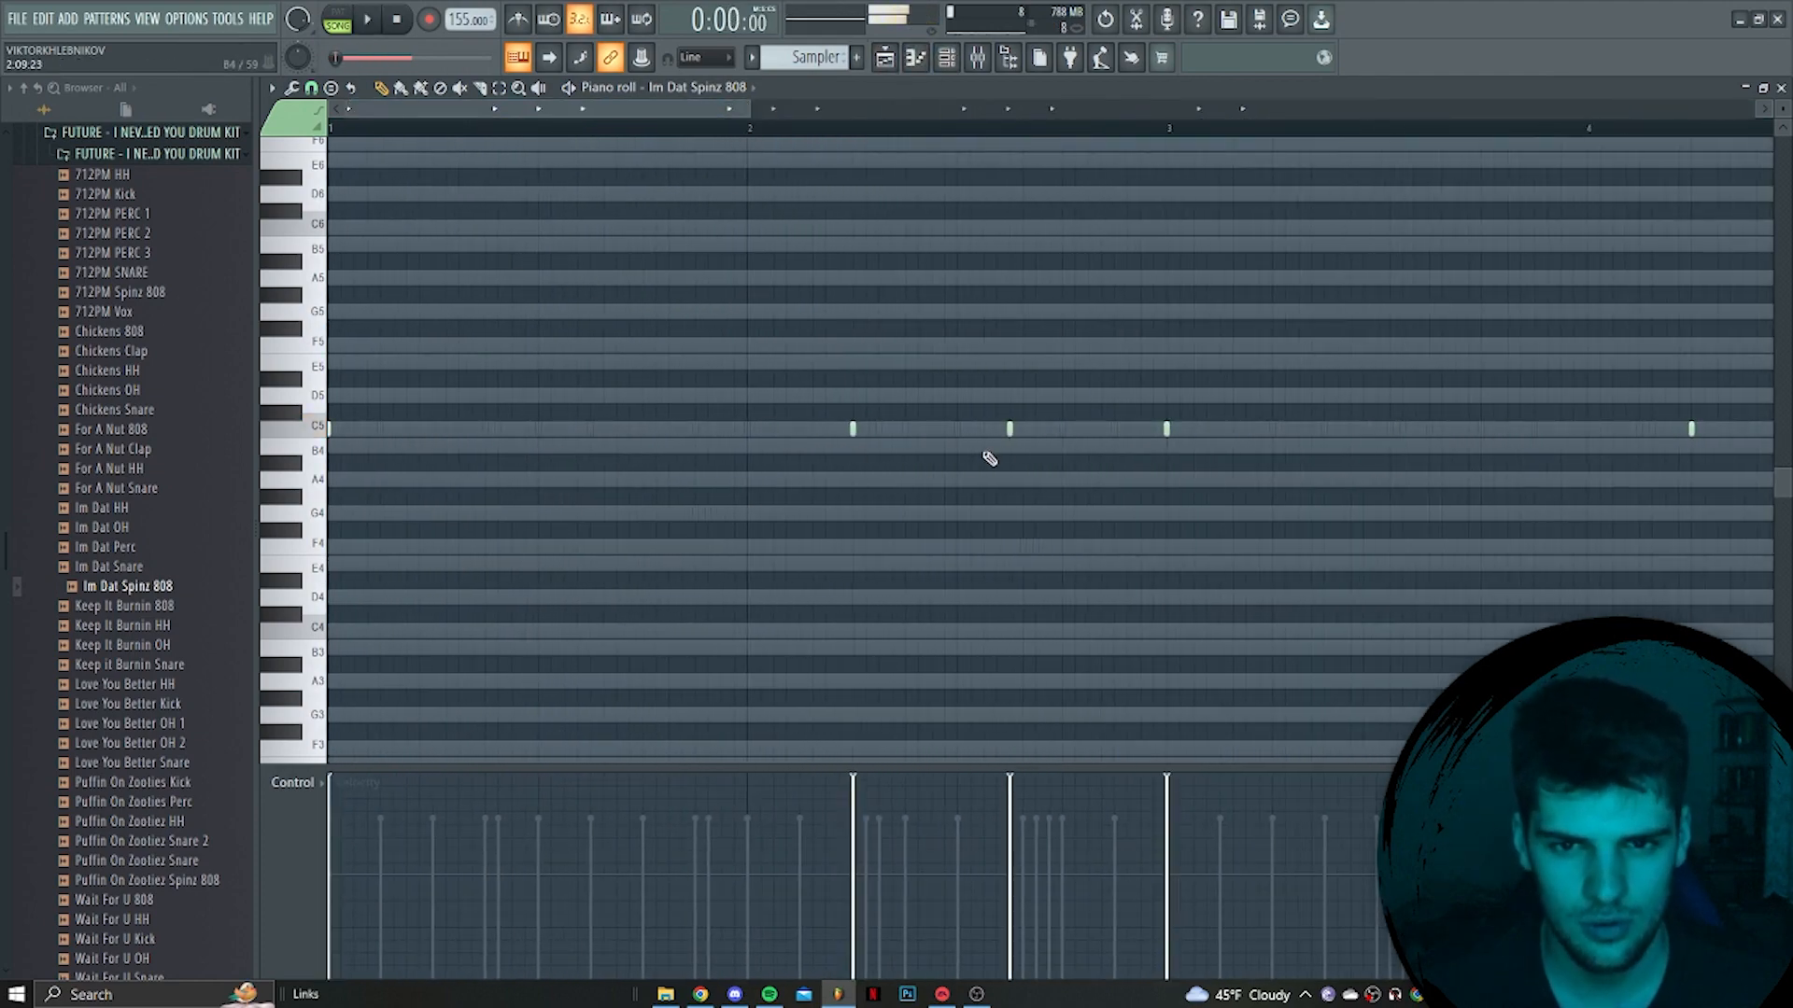
pyautogui.press('space')
pyautogui.moveTo(1009, 428); pyautogui.dragTo(1010, 362)
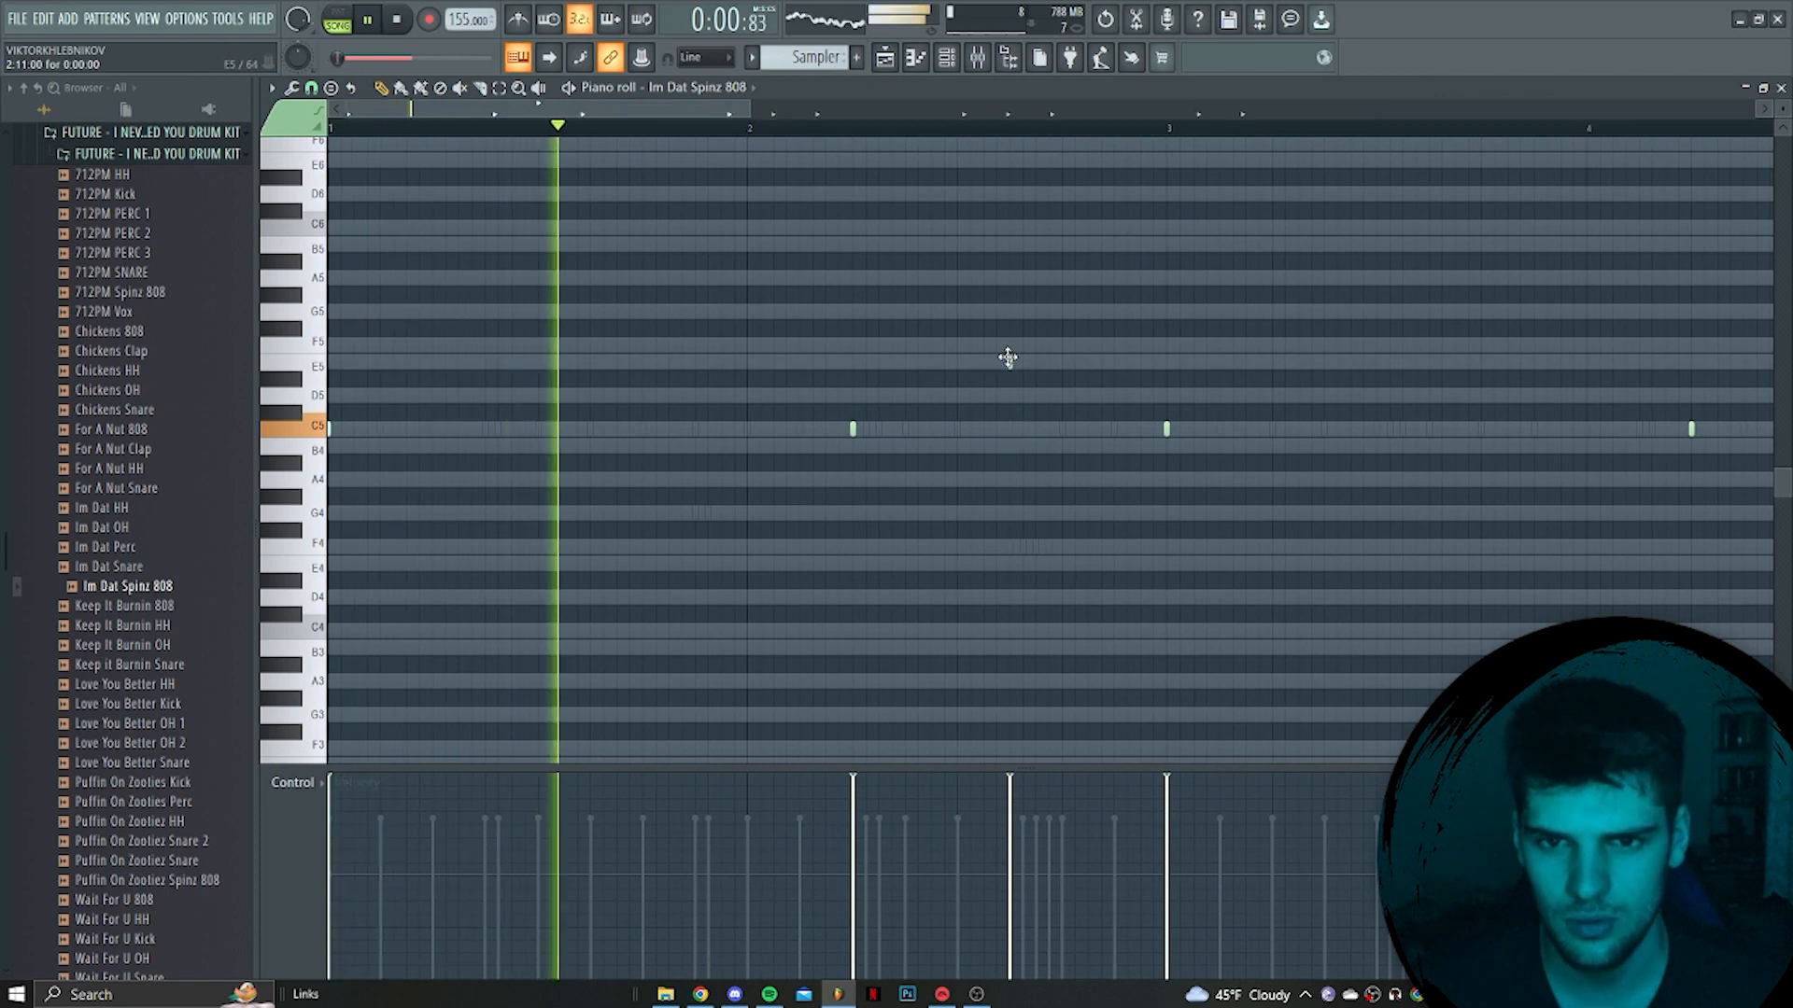
# Raise the second 808 note of bar 4 to D5 and the second 808 note of bar 6 to E5
pyautogui.click(313, 89)
pyautogui.click(345, 308)
pyautogui.moveTo(573, 110); pyautogui.dragTo(848, 115)
pyautogui.moveTo(963, 429)
pyautogui.mouseDown()
pyautogui.moveTo(977, 344)
pyautogui.moveTo(965, 421)
pyautogui.moveTo(966, 395)
pyautogui.mouseUp()
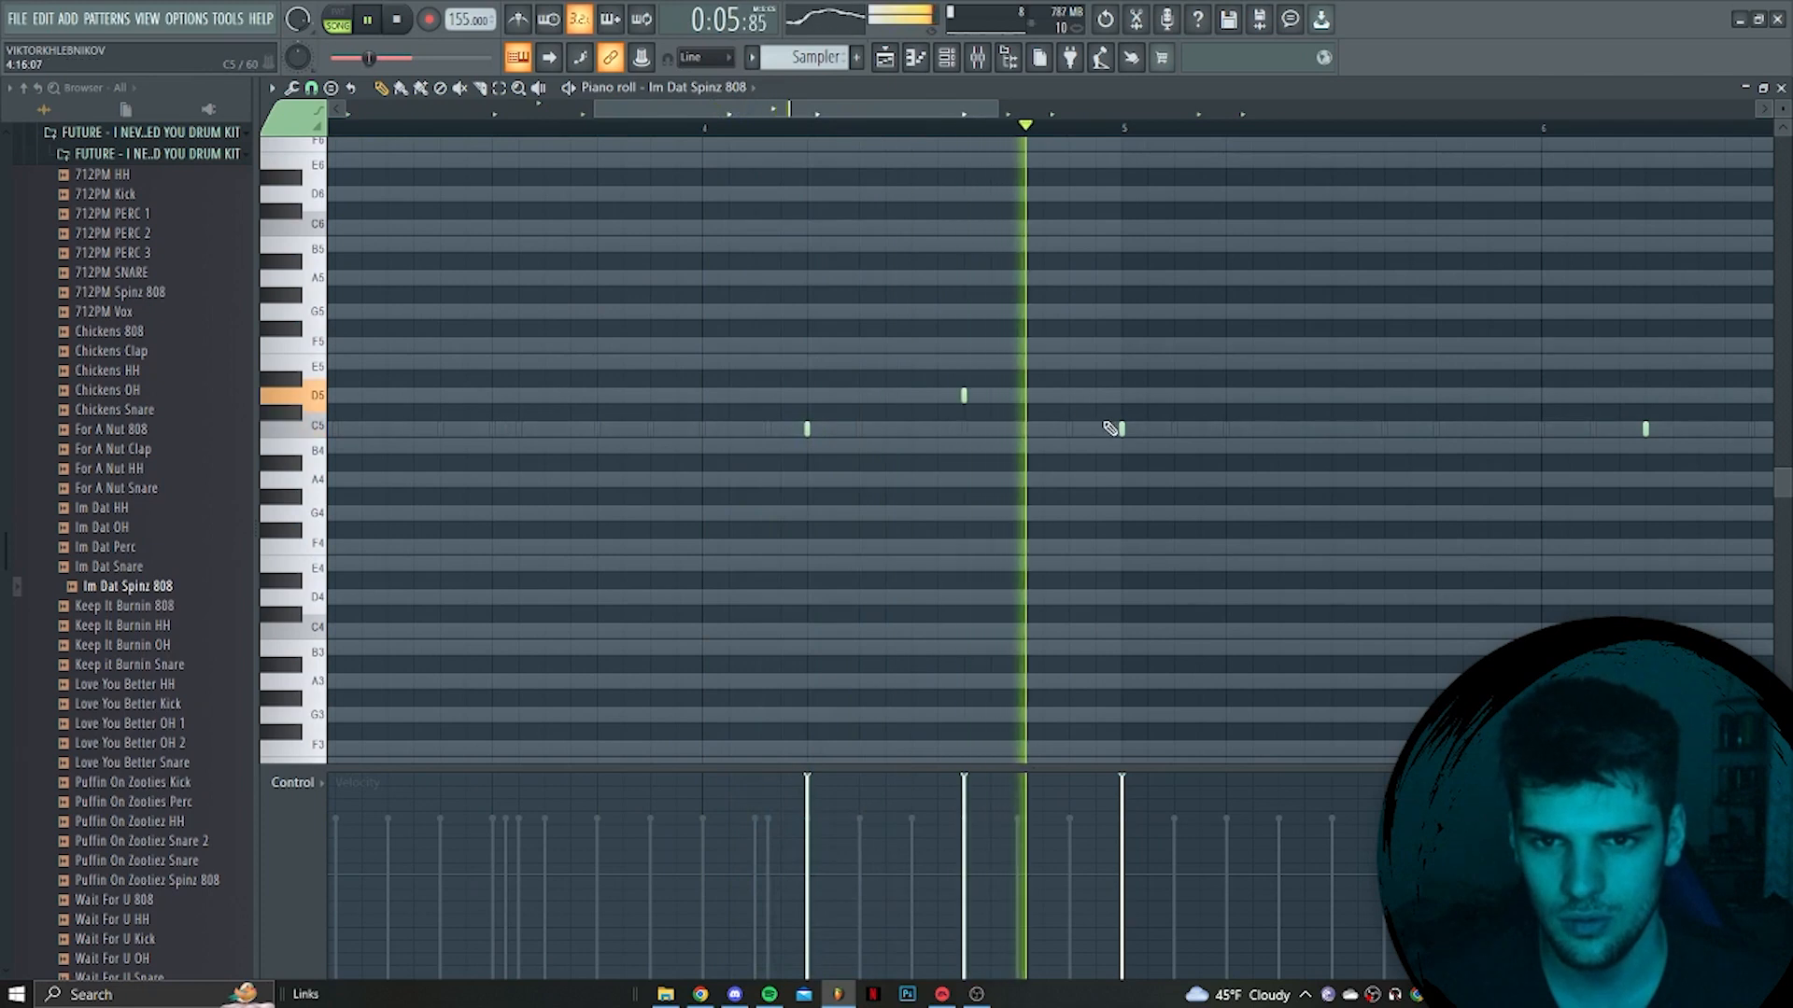
pyautogui.scroll(-4, 1200, 532)
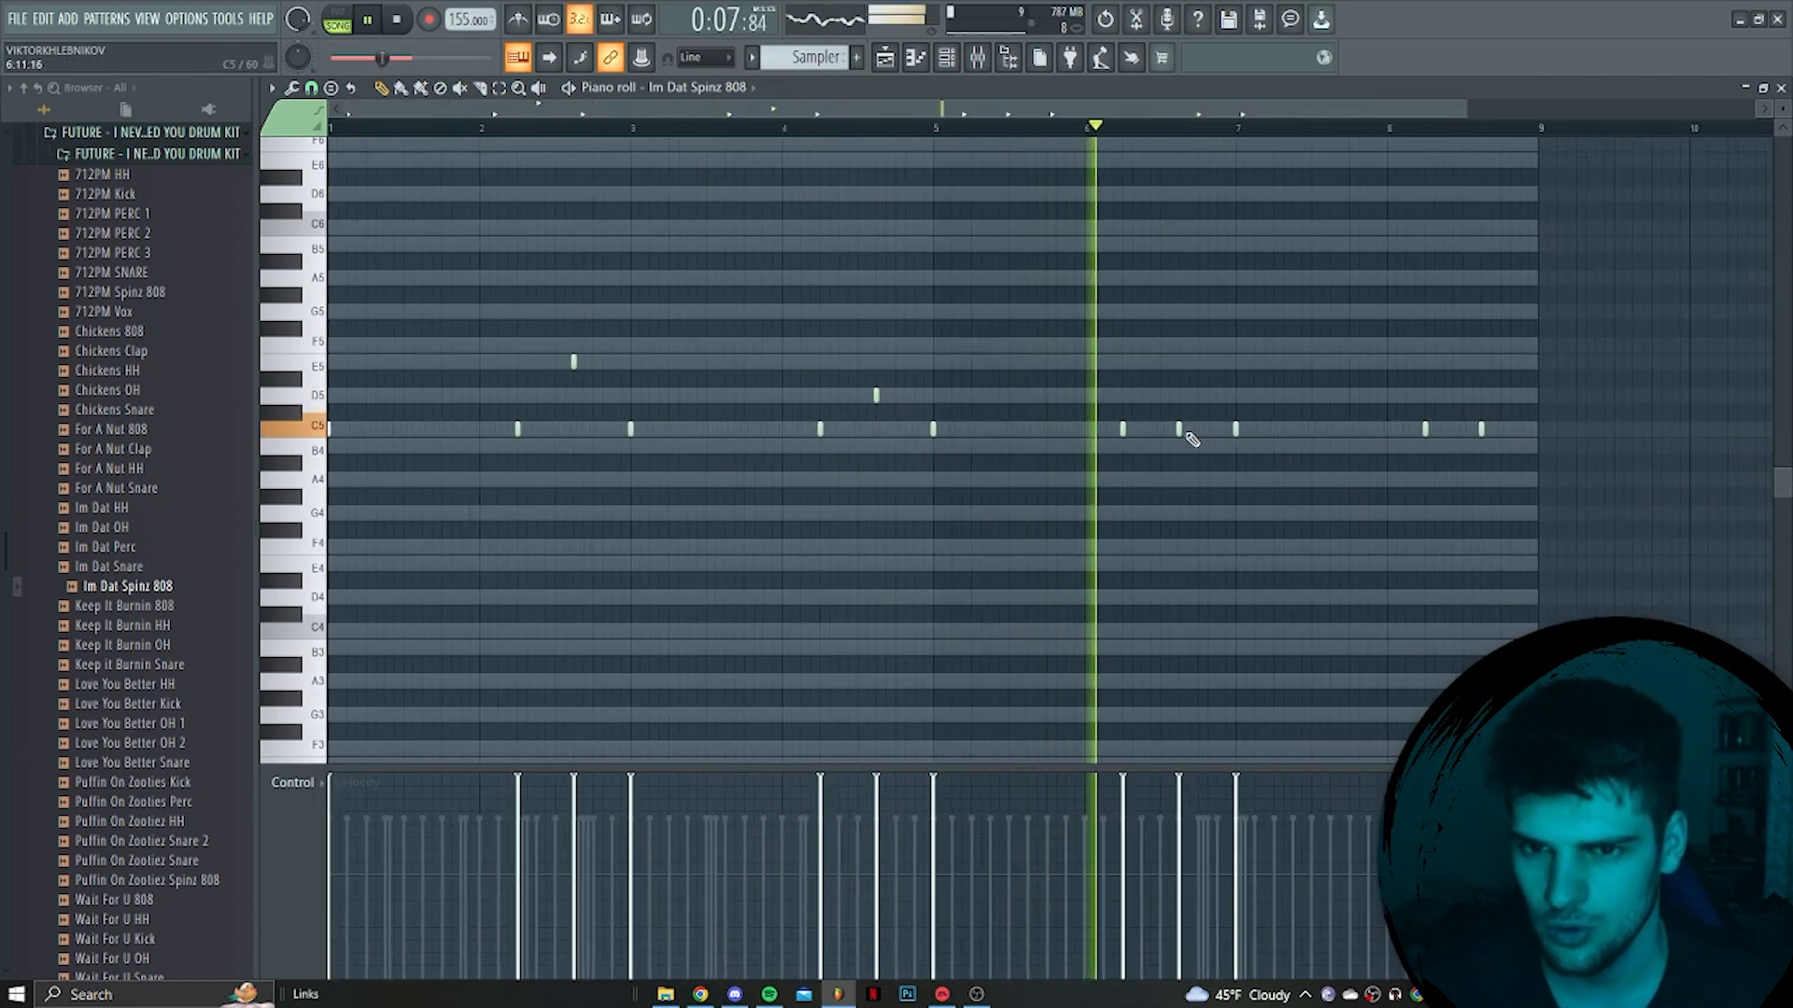
pyautogui.moveTo(1180, 431); pyautogui.dragTo(1180, 362)
pyautogui.scroll(-1, 1301, 428)
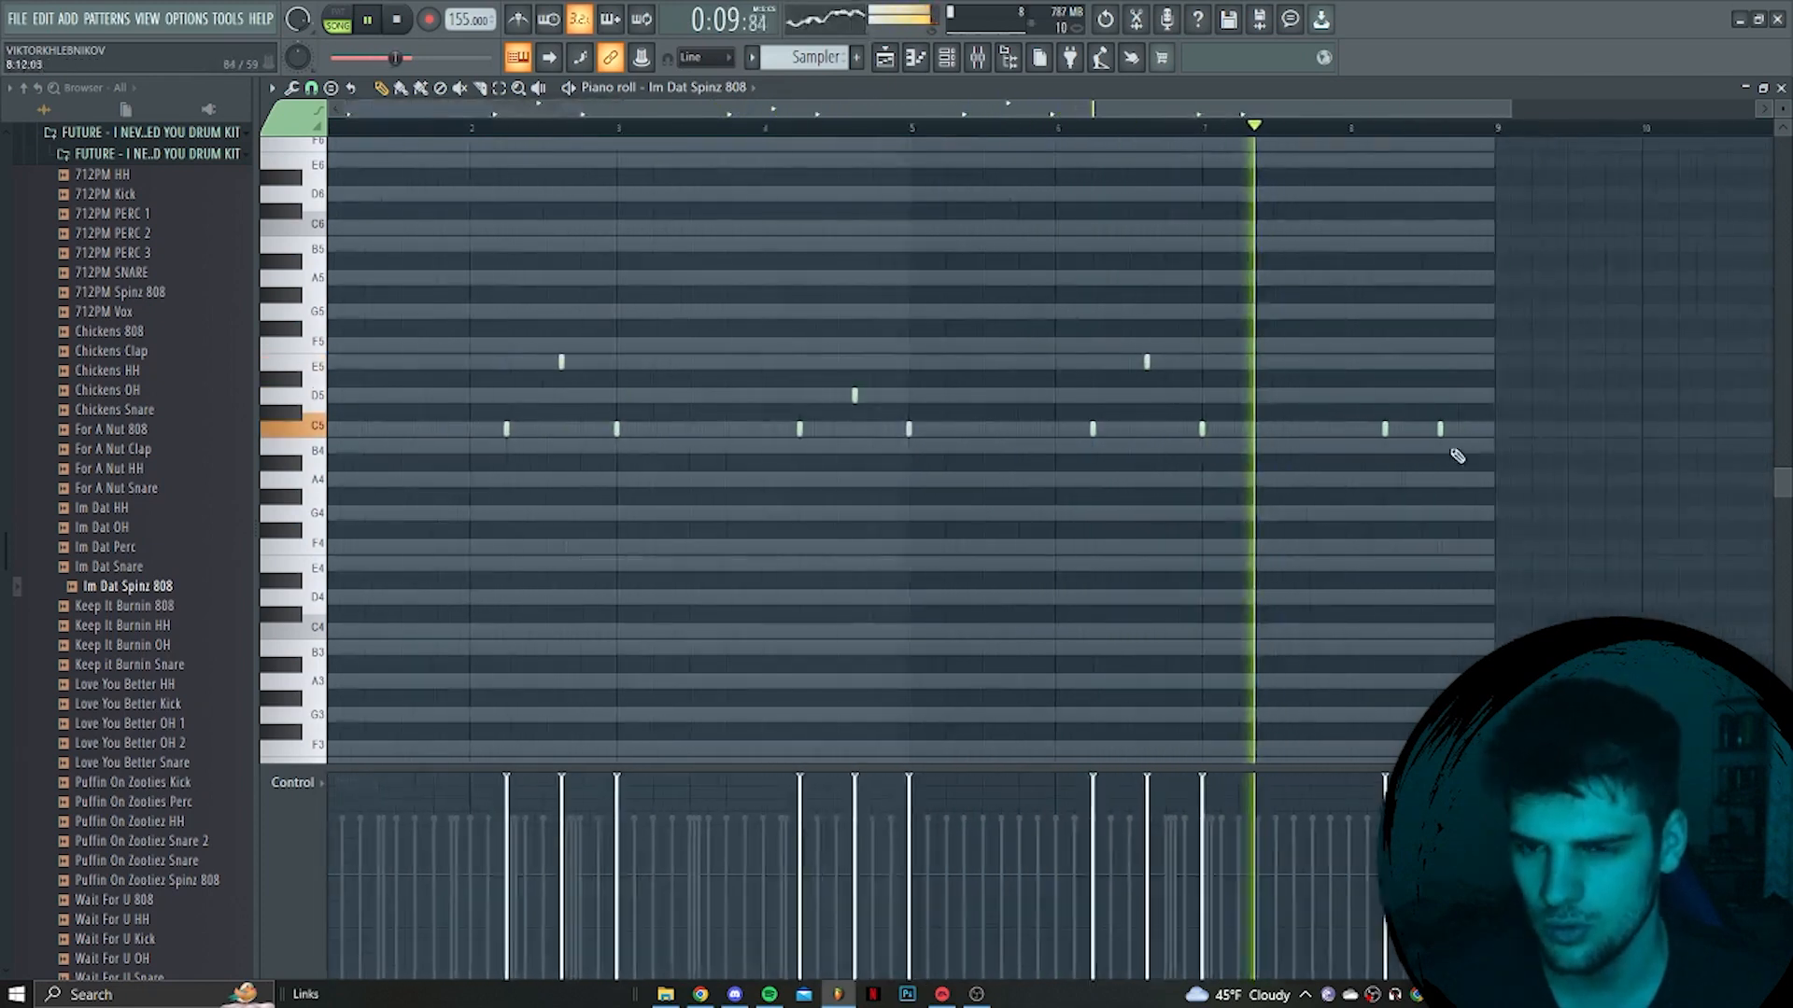
# Add two short C5 808 notes near the end of bar 8, after the last existing note
pyautogui.scroll(4, 1469, 455)
pyautogui.click(1445, 431)
pyautogui.click(1469, 431)
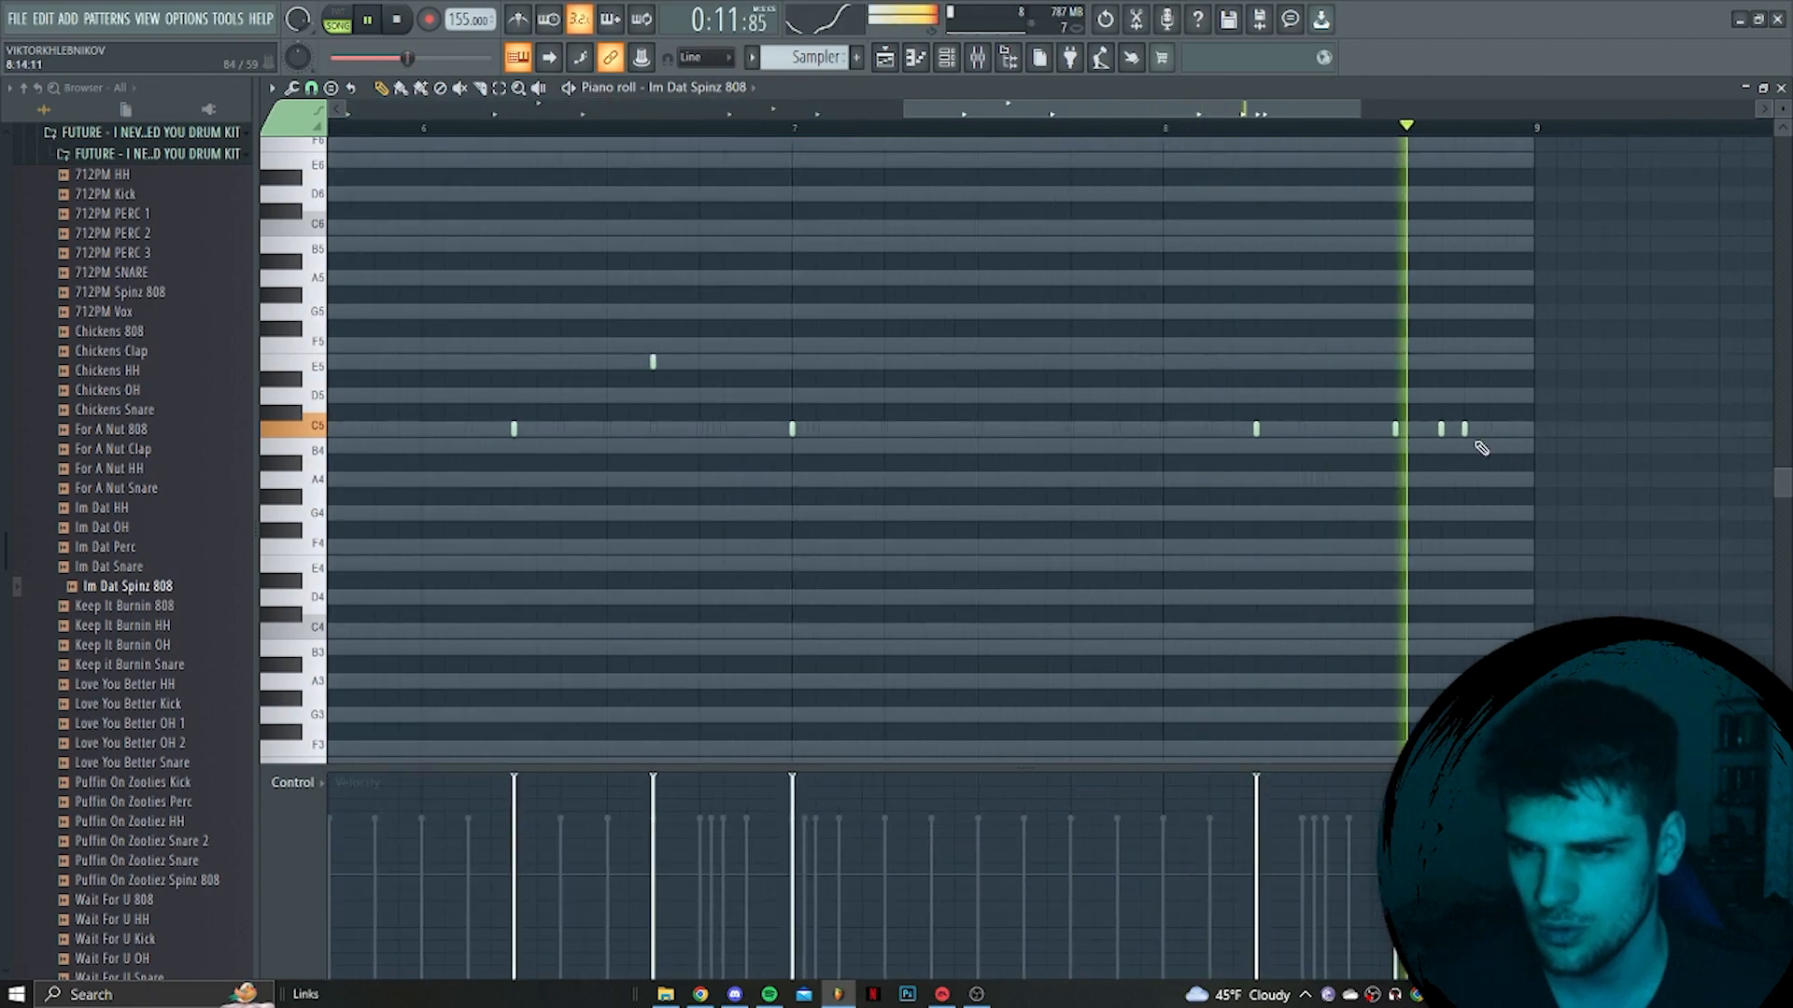
pyautogui.scroll(-4, 1485, 518)
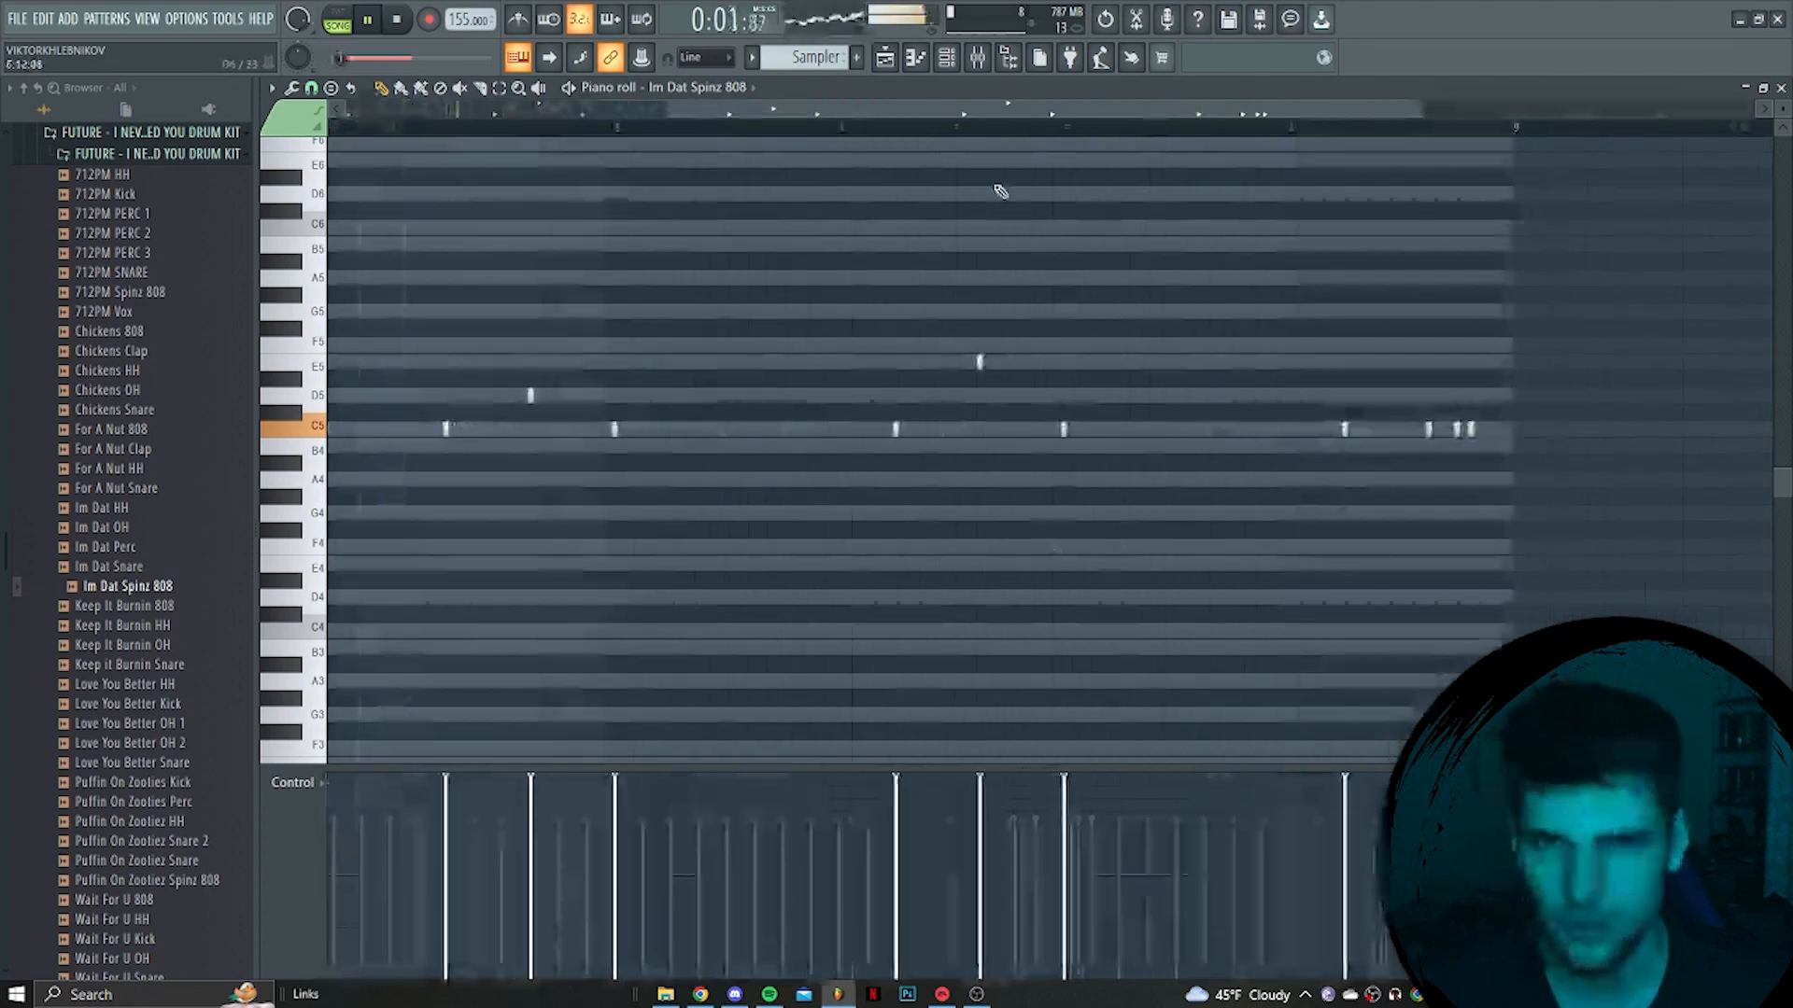
# Return to the channel rack and add the kit's 712PM SNARE sample as a new channel
pyautogui.click(947, 63)
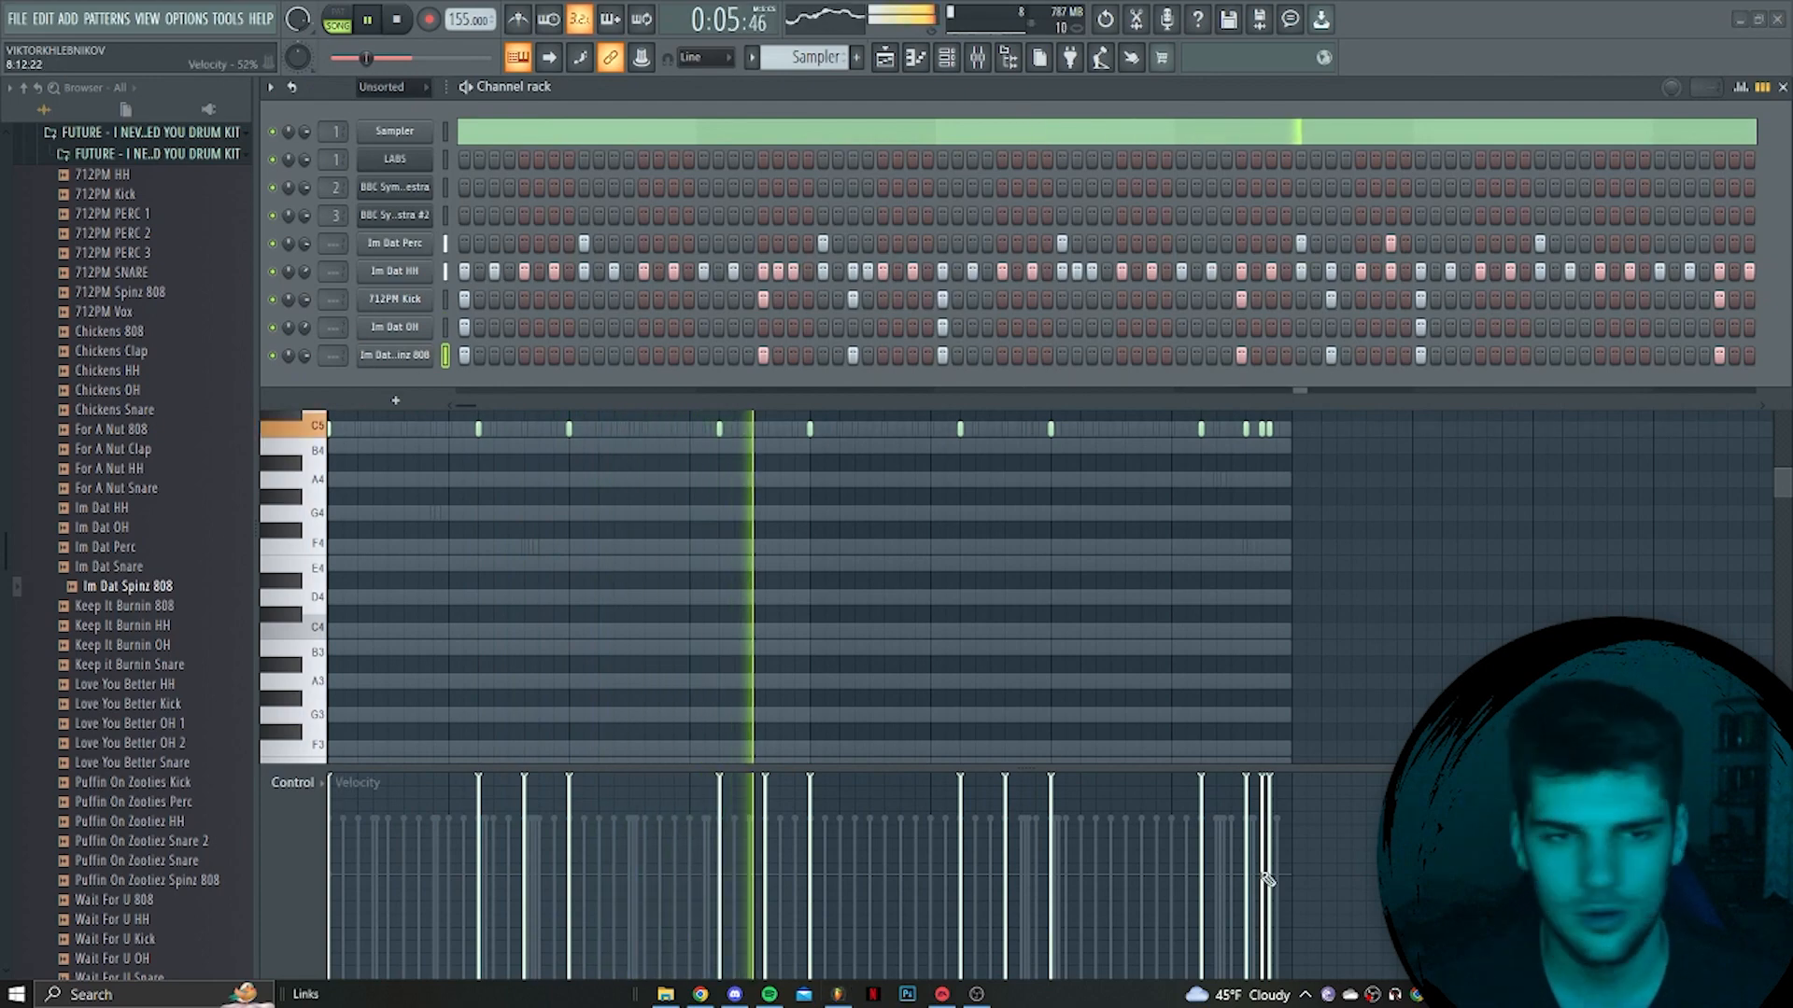
pyautogui.click(393, 86)
pyautogui.click(378, 103)
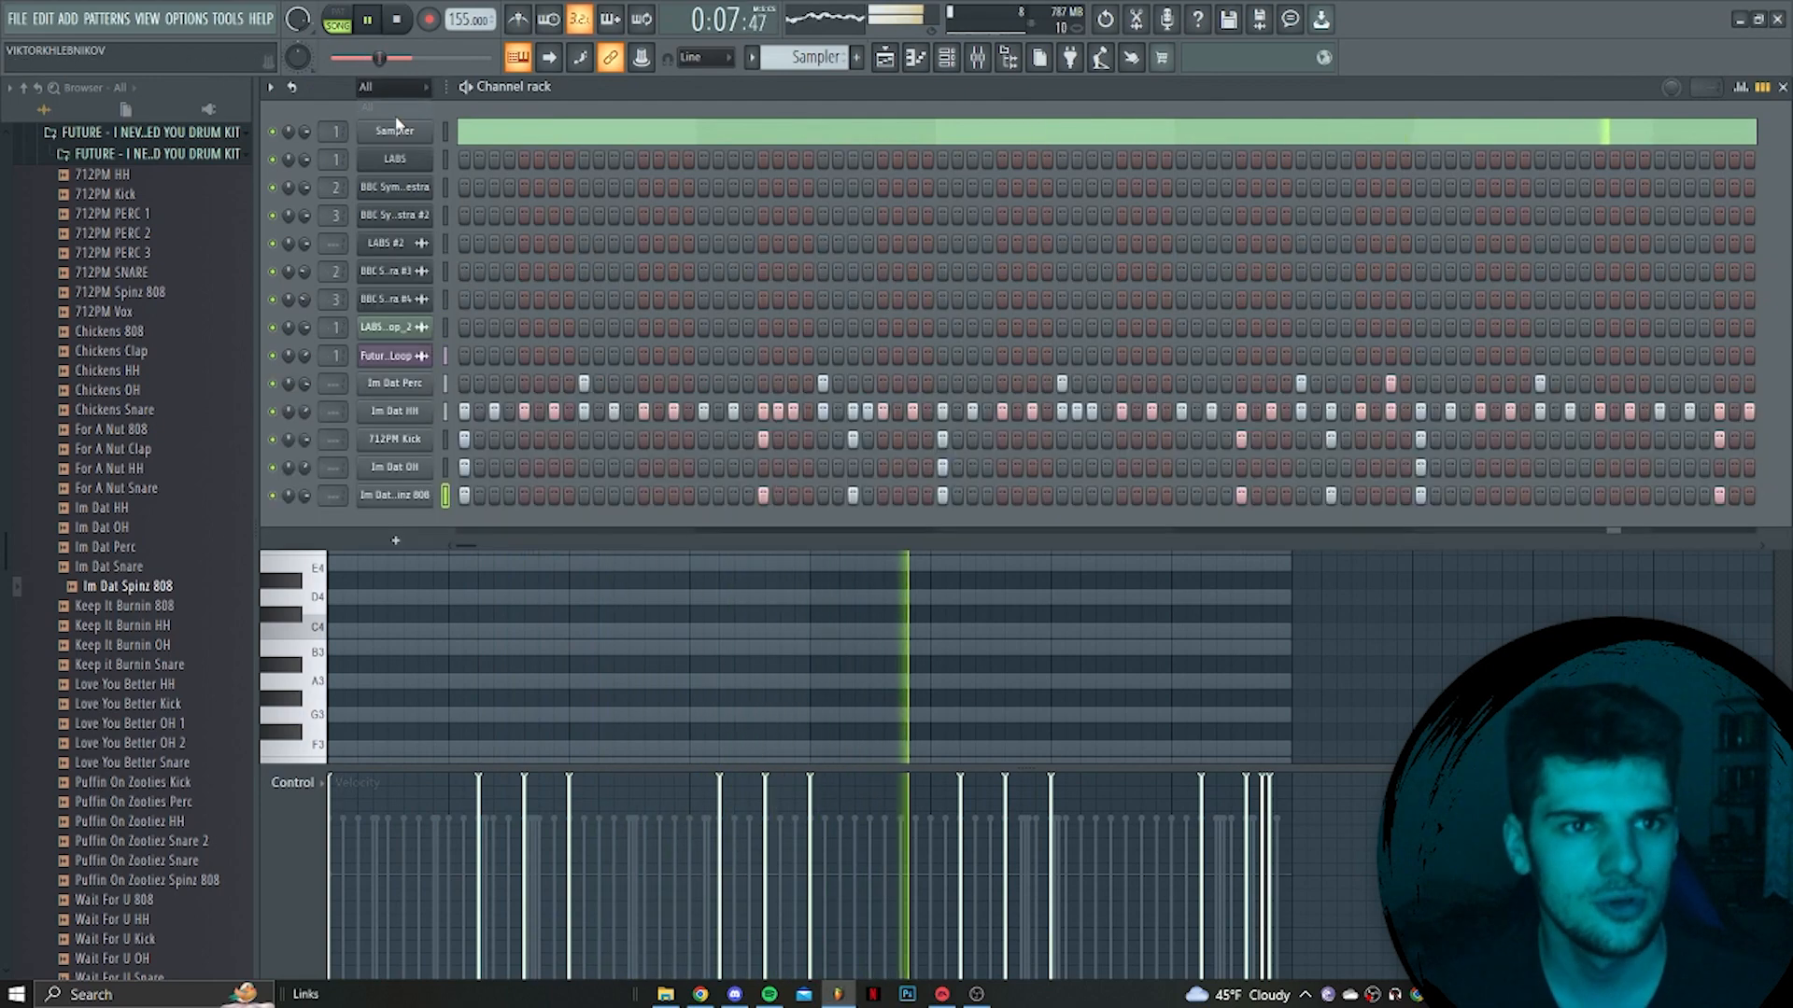
pyautogui.scroll(2, 147, 331)
pyautogui.click(152, 334)
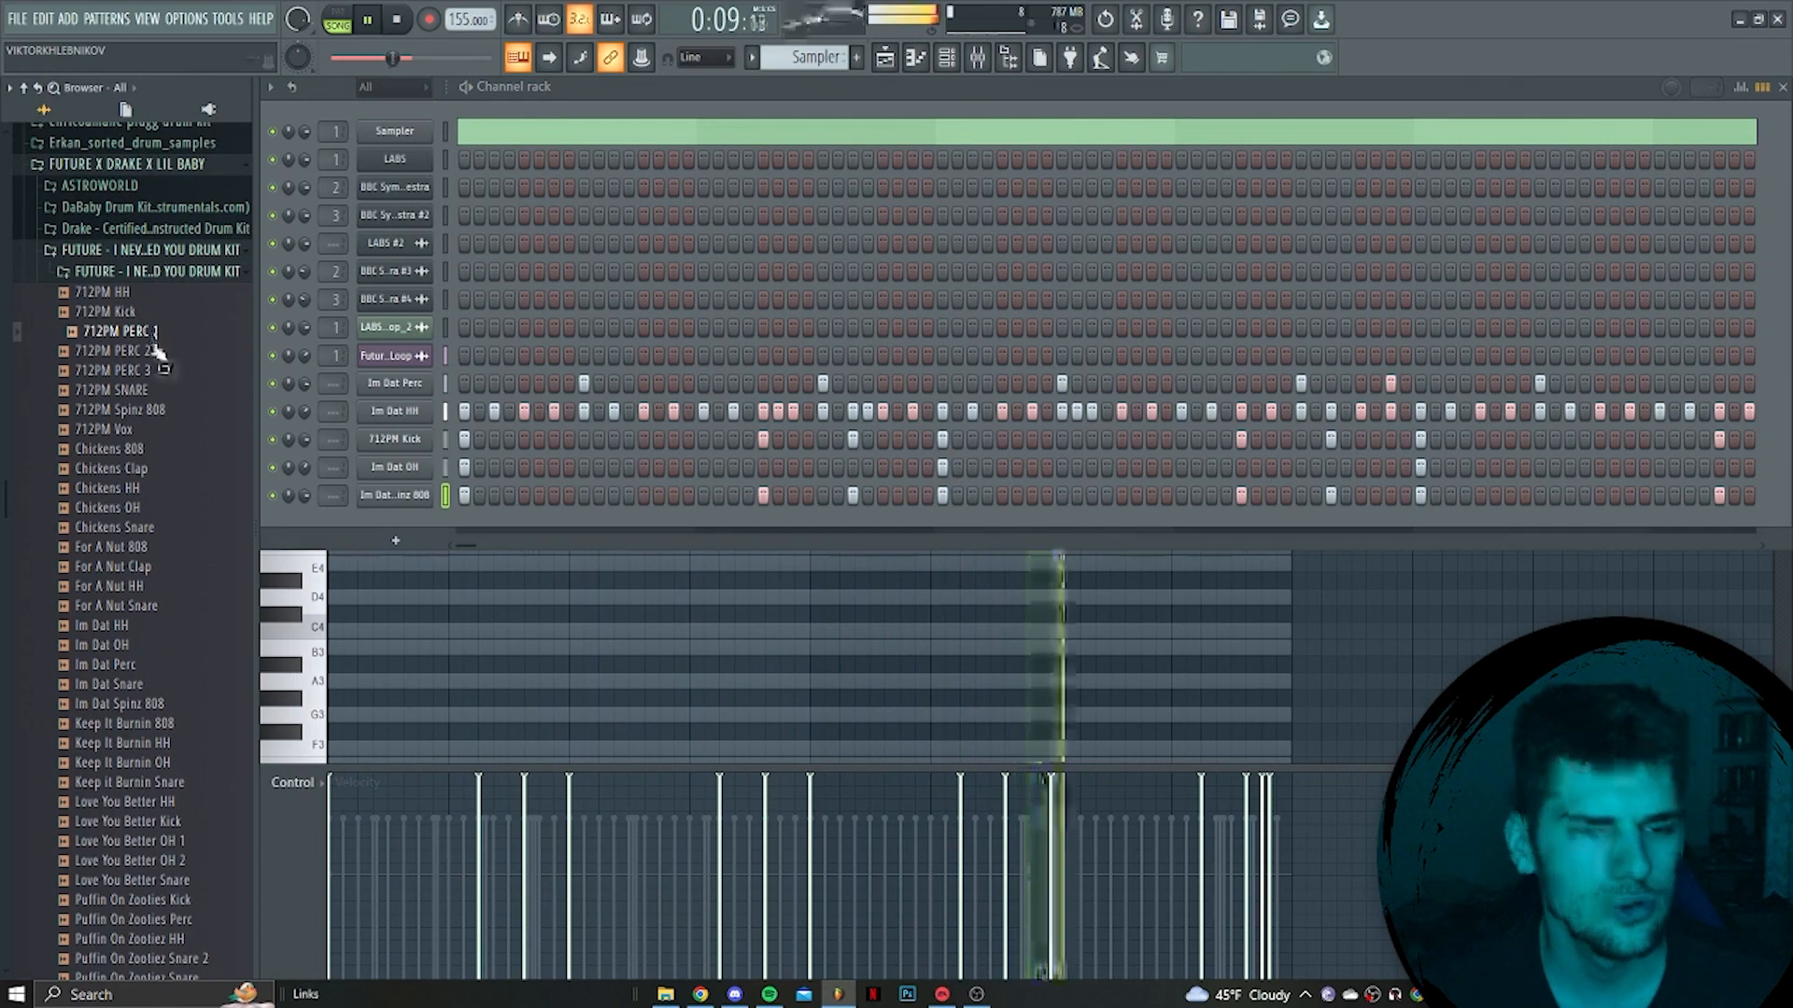
pyautogui.moveTo(178, 414); pyautogui.dragTo(411, 517)
pyautogui.press('space')
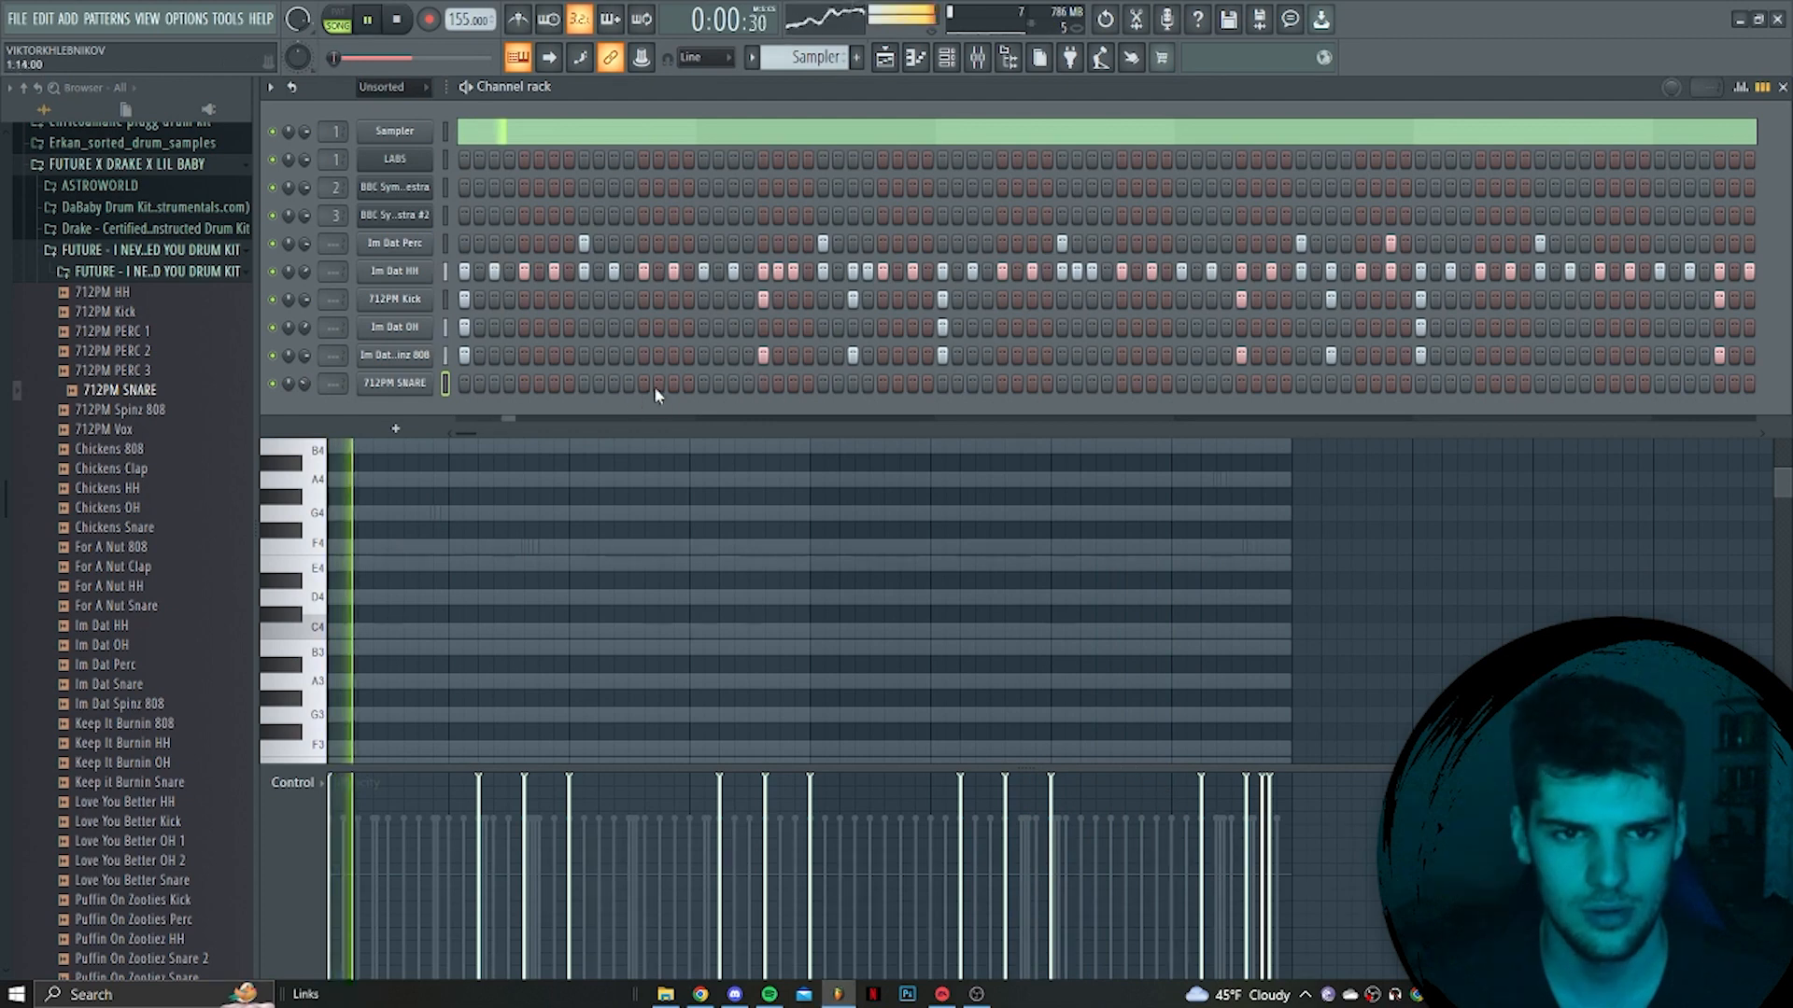
# Program 712PM SNARE hits on steps 15, 47, 51 and 63, and lower the snare's channel volume to 55%
pyautogui.click(673, 383)
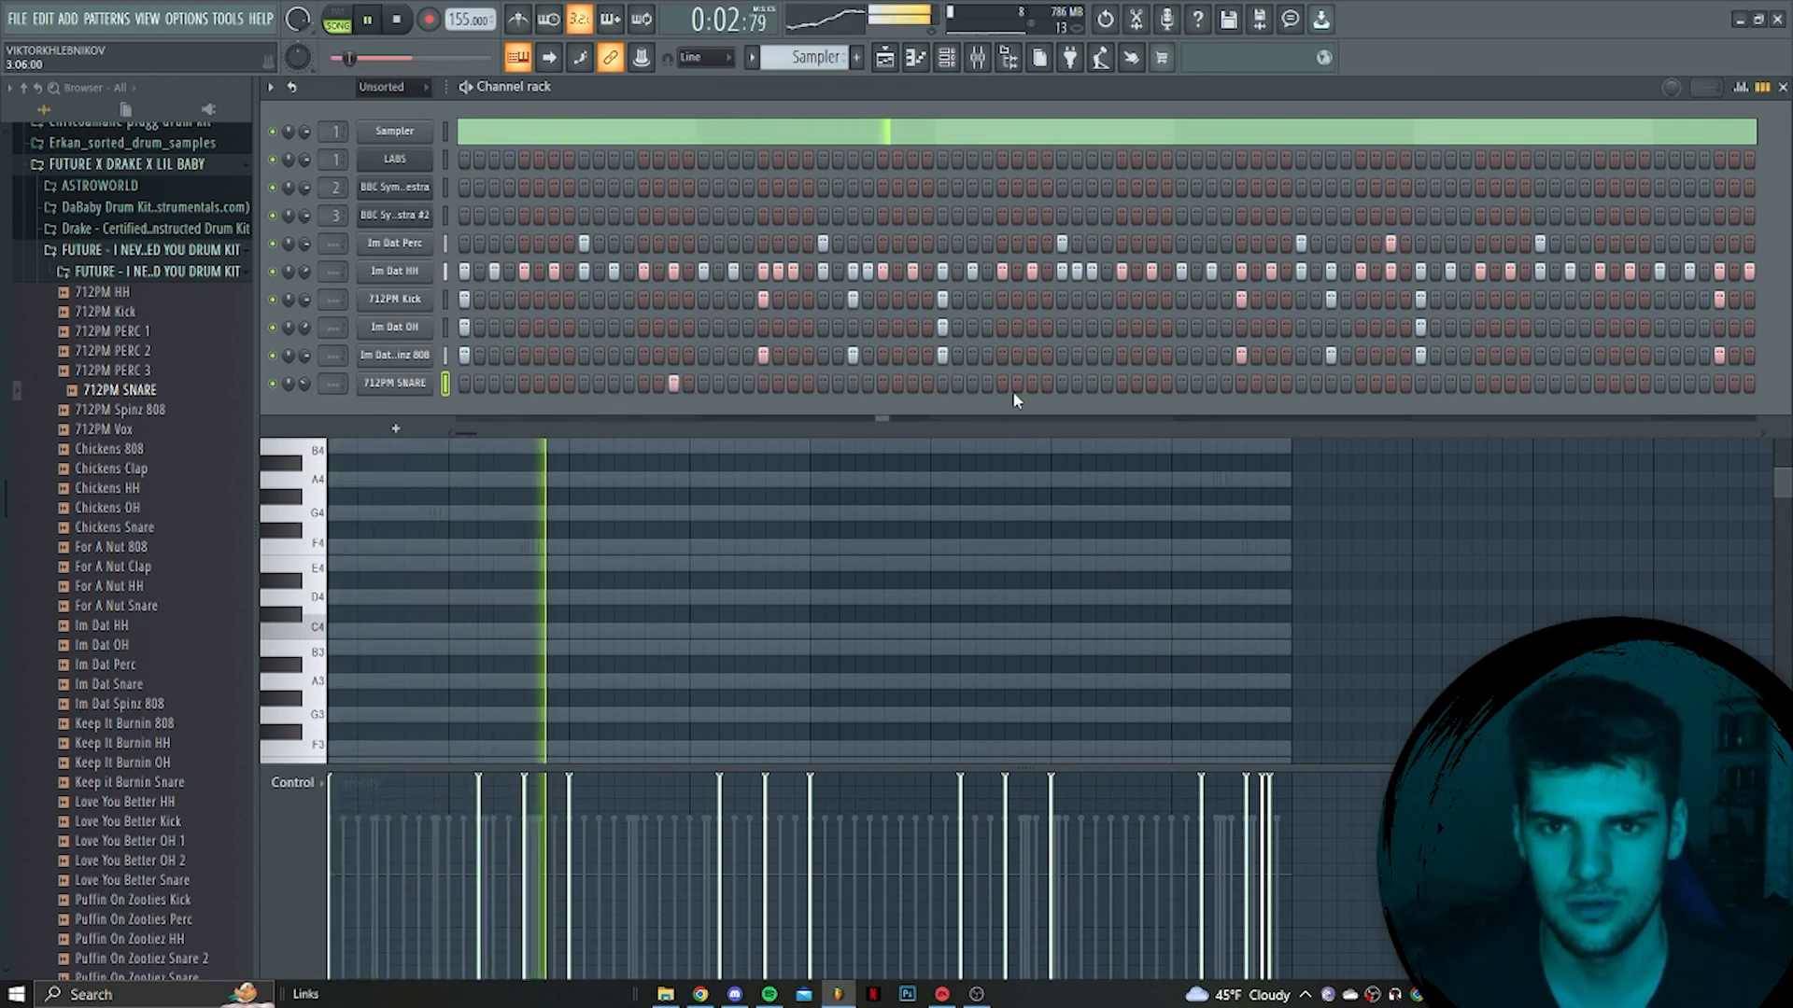
pyautogui.click(1152, 383)
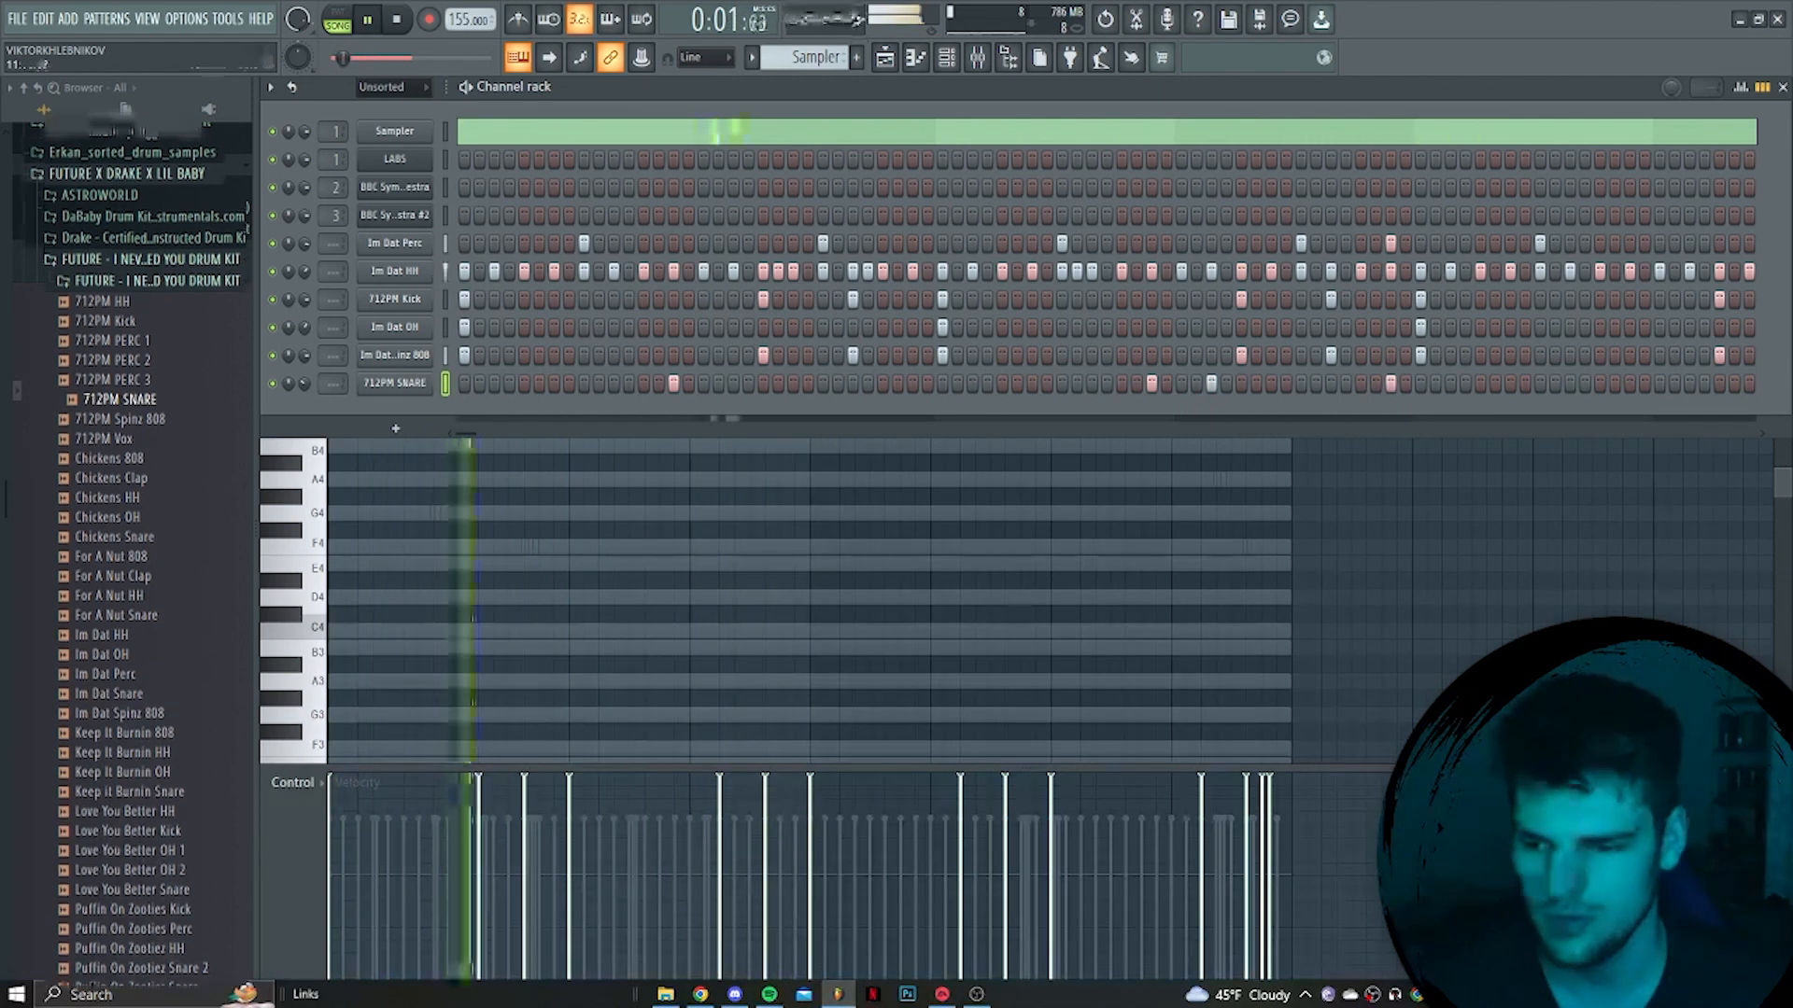
pyautogui.moveTo(305, 384); pyautogui.dragTo(306, 421)
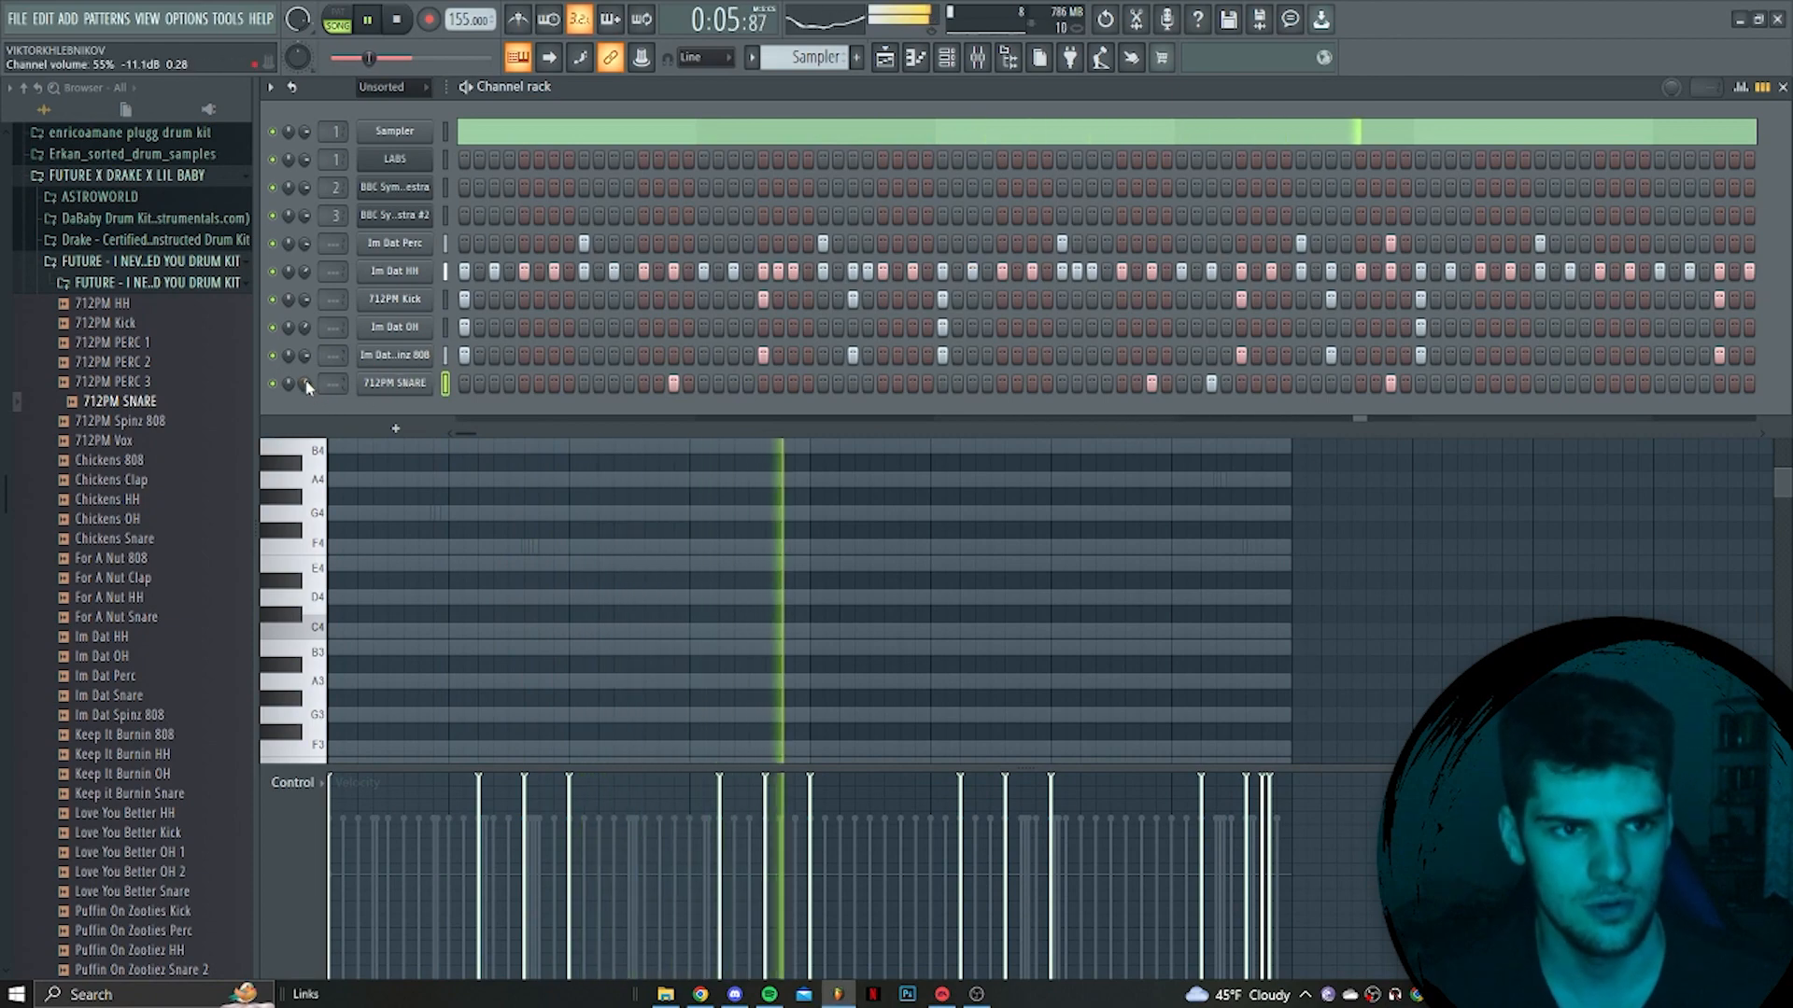
# Open the 712PM SNARE piano roll and duplicate its four notes into bars 5 to 8
pyautogui.rightClick(395, 382)
pyautogui.click(453, 385)
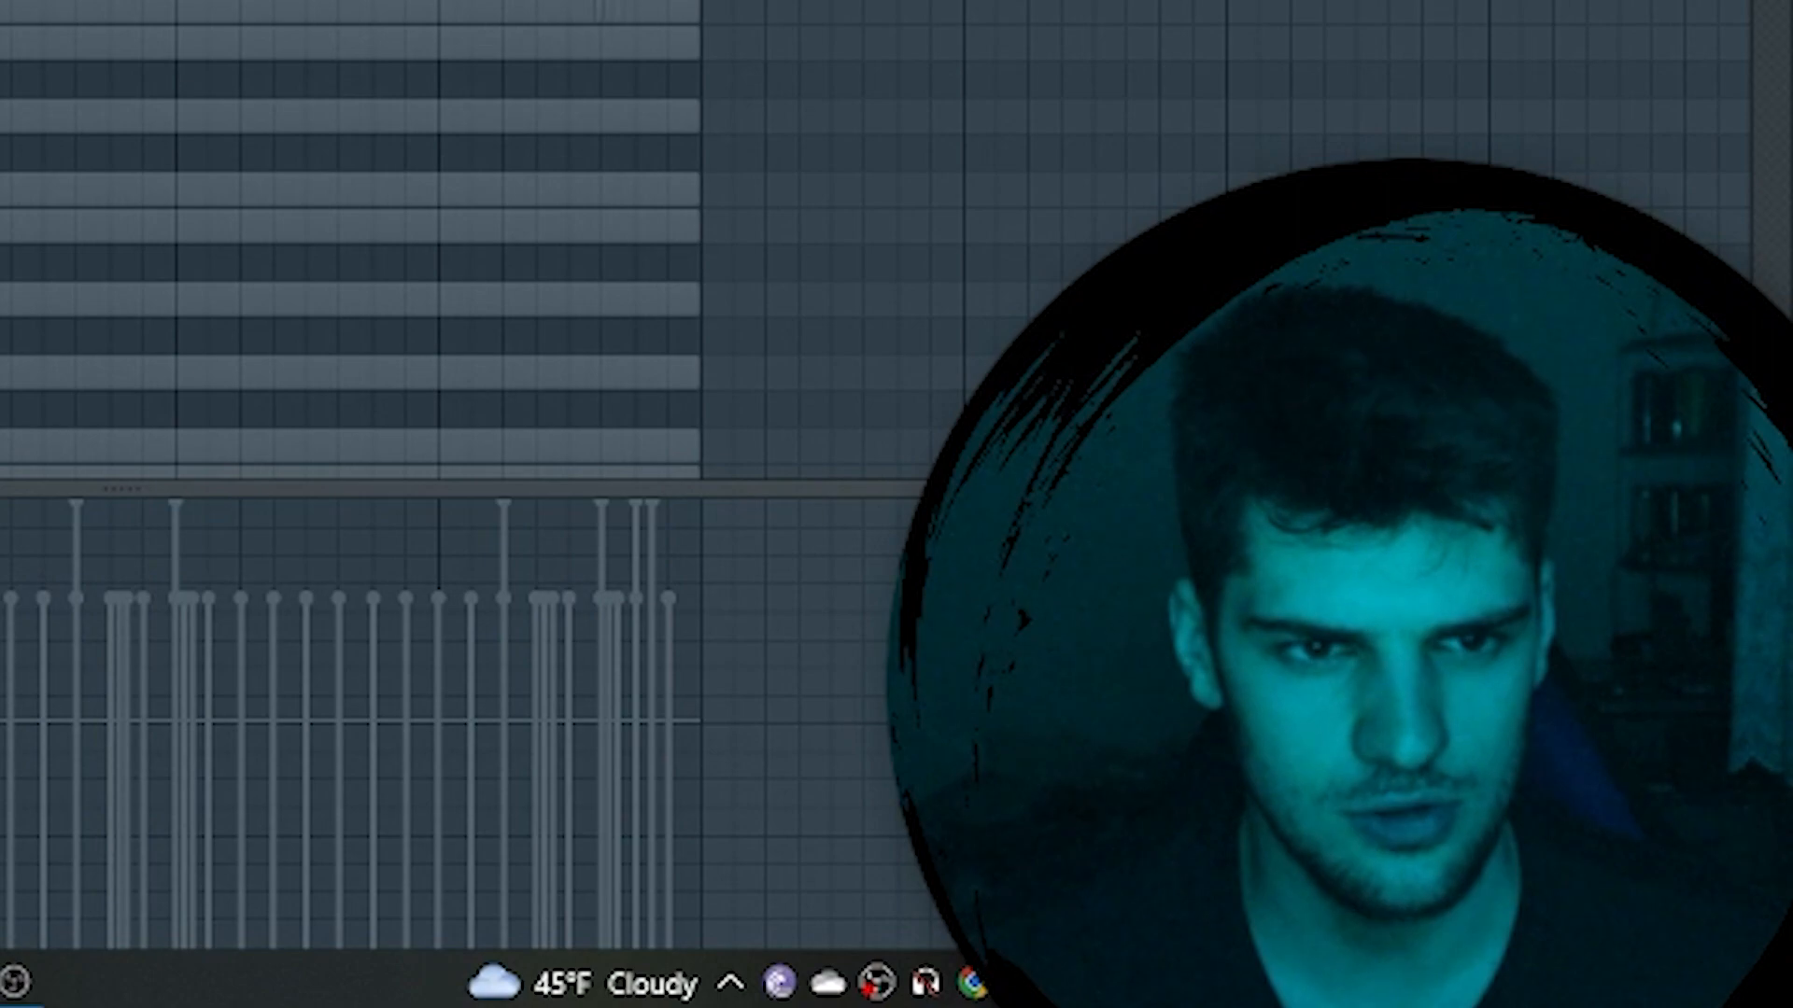
pyautogui.hotkey('ctrl', 'b')
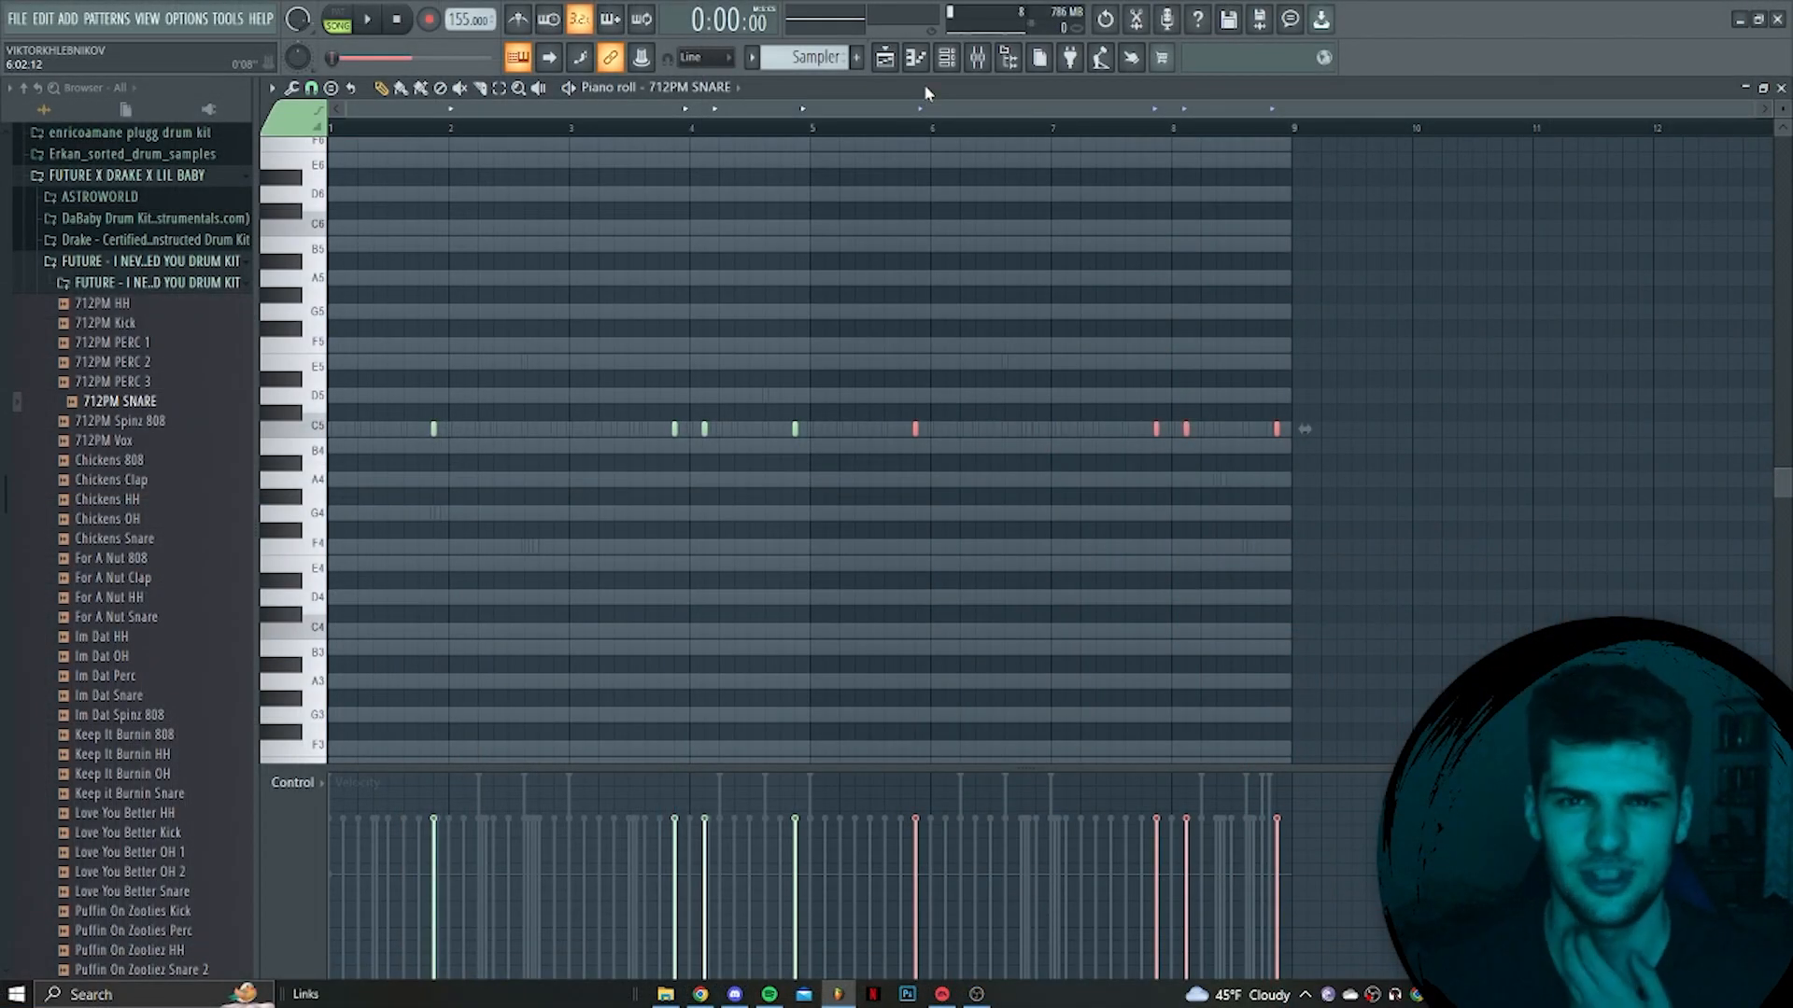
# Split the drum pattern into a separate pattern per channel and clear the playlist's time selection
pyautogui.click(752, 58)
pyautogui.click(966, 356)
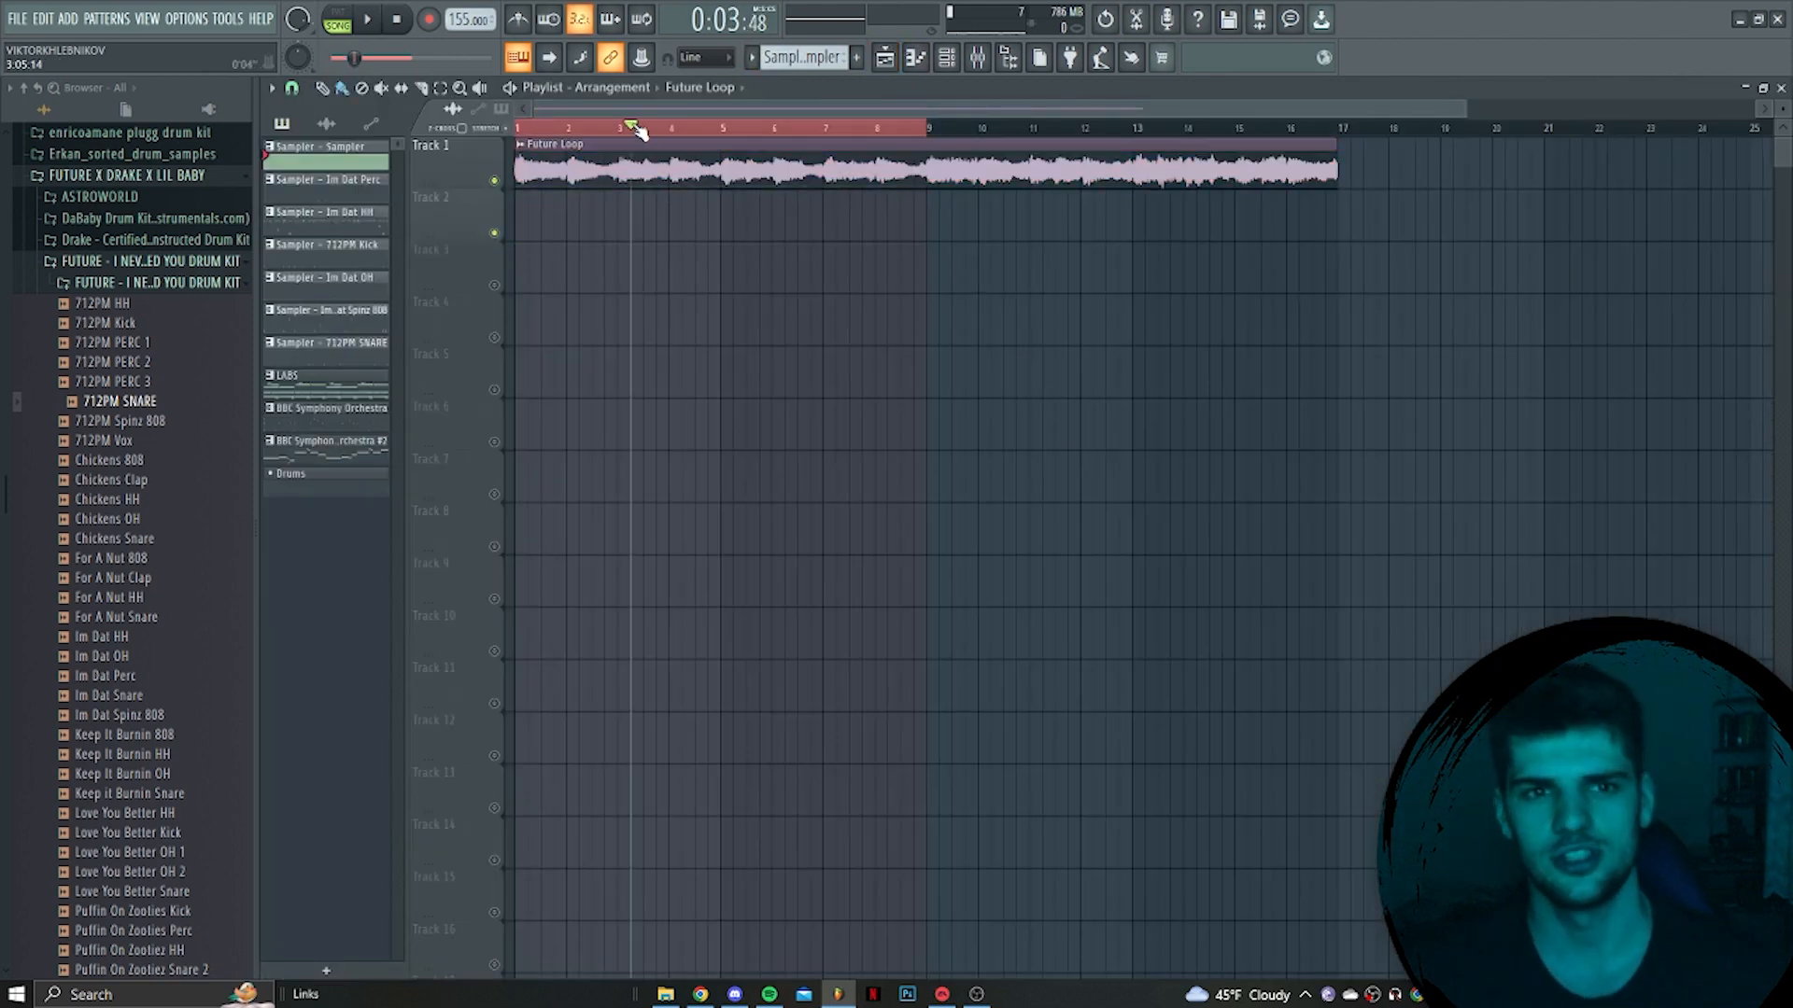
pyautogui.moveTo(639, 131); pyautogui.dragTo(583, 140)
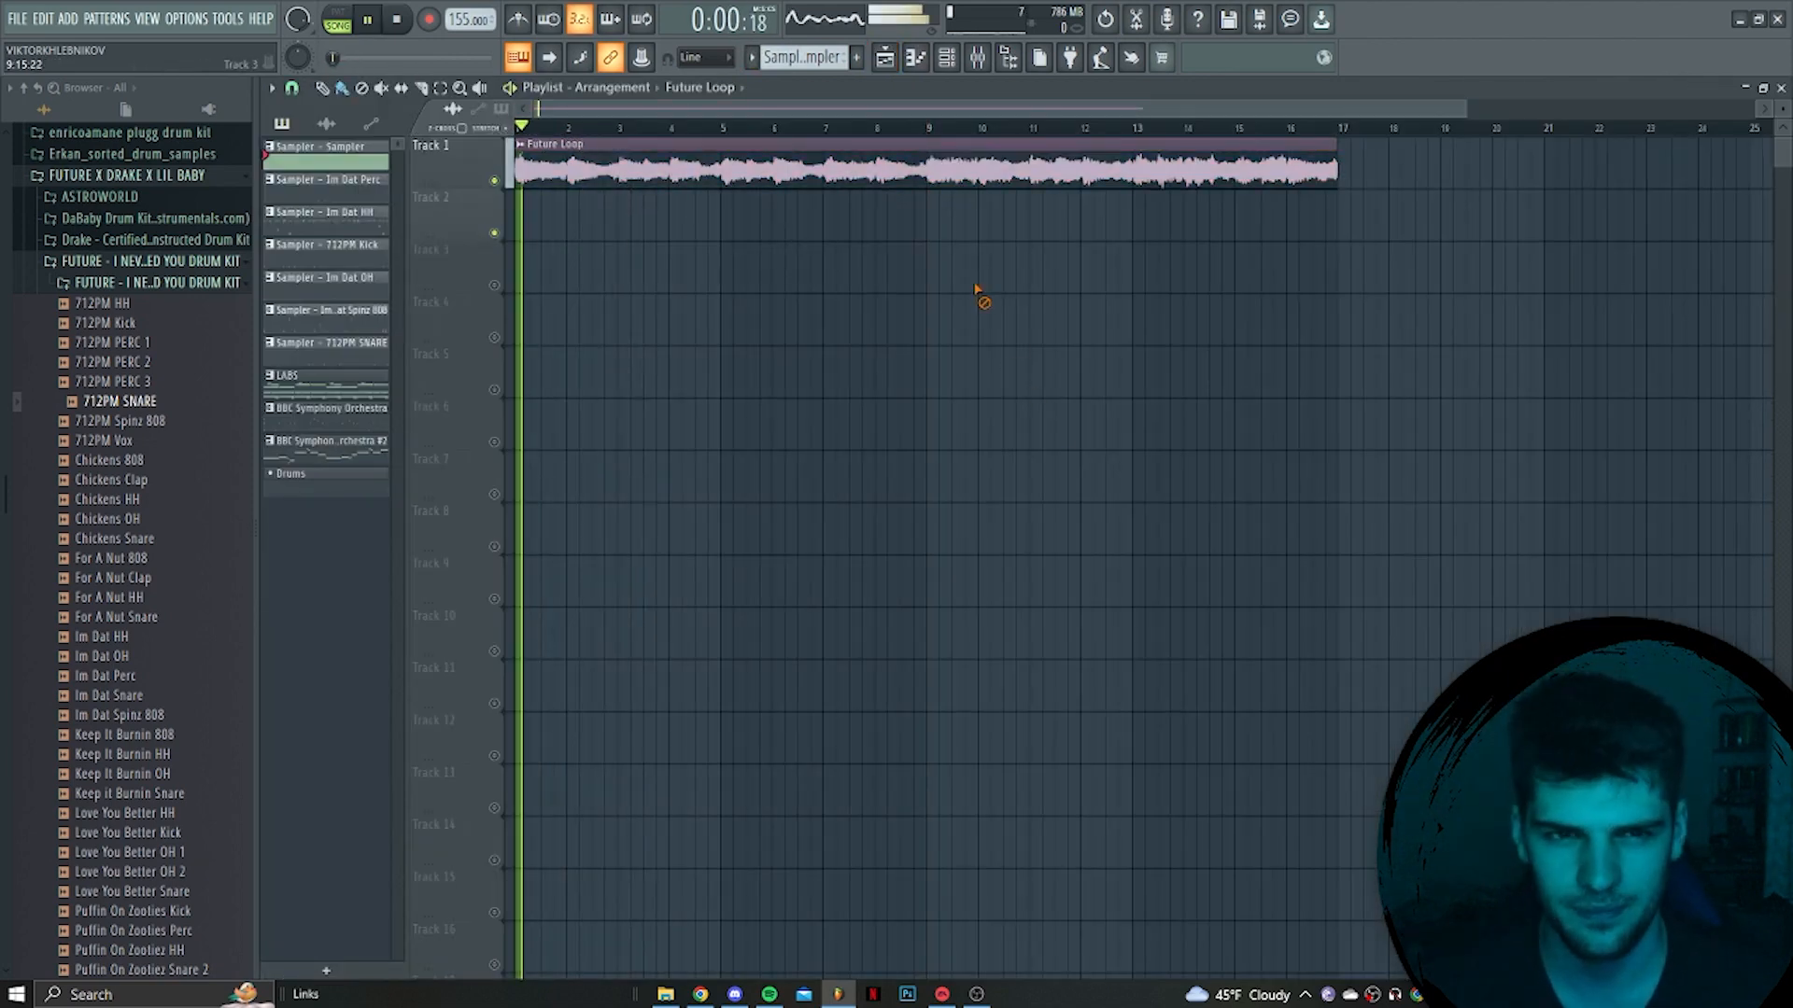
# Duplicate the Future Loop clip on Track 1 so the copy starts at bar 17
pyautogui.scroll(-1, 976, 289)
pyautogui.moveTo(1033, 212); pyautogui.dragTo(660, 132)
pyautogui.hotkey('ctrl', 'b')
pyautogui.keyDown('ctrl'); pyautogui.click(988, 298); pyautogui.keyUp('ctrl')
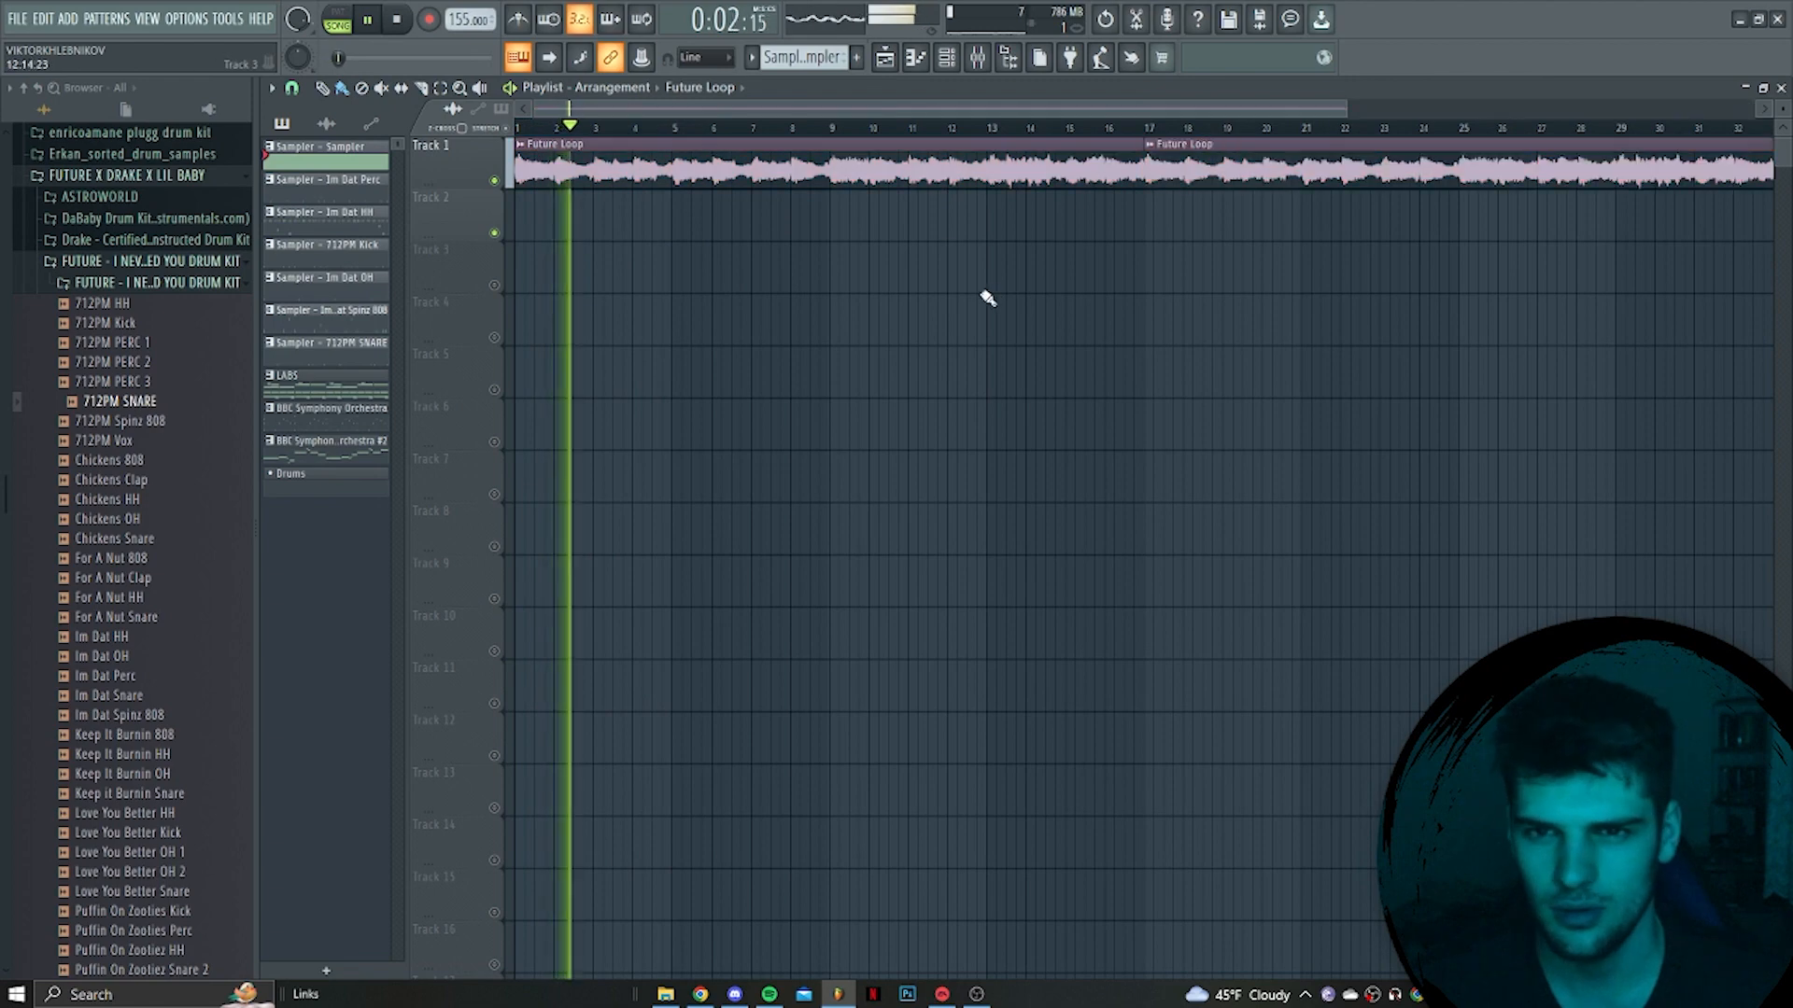
pyautogui.scroll(-1, 736, 214)
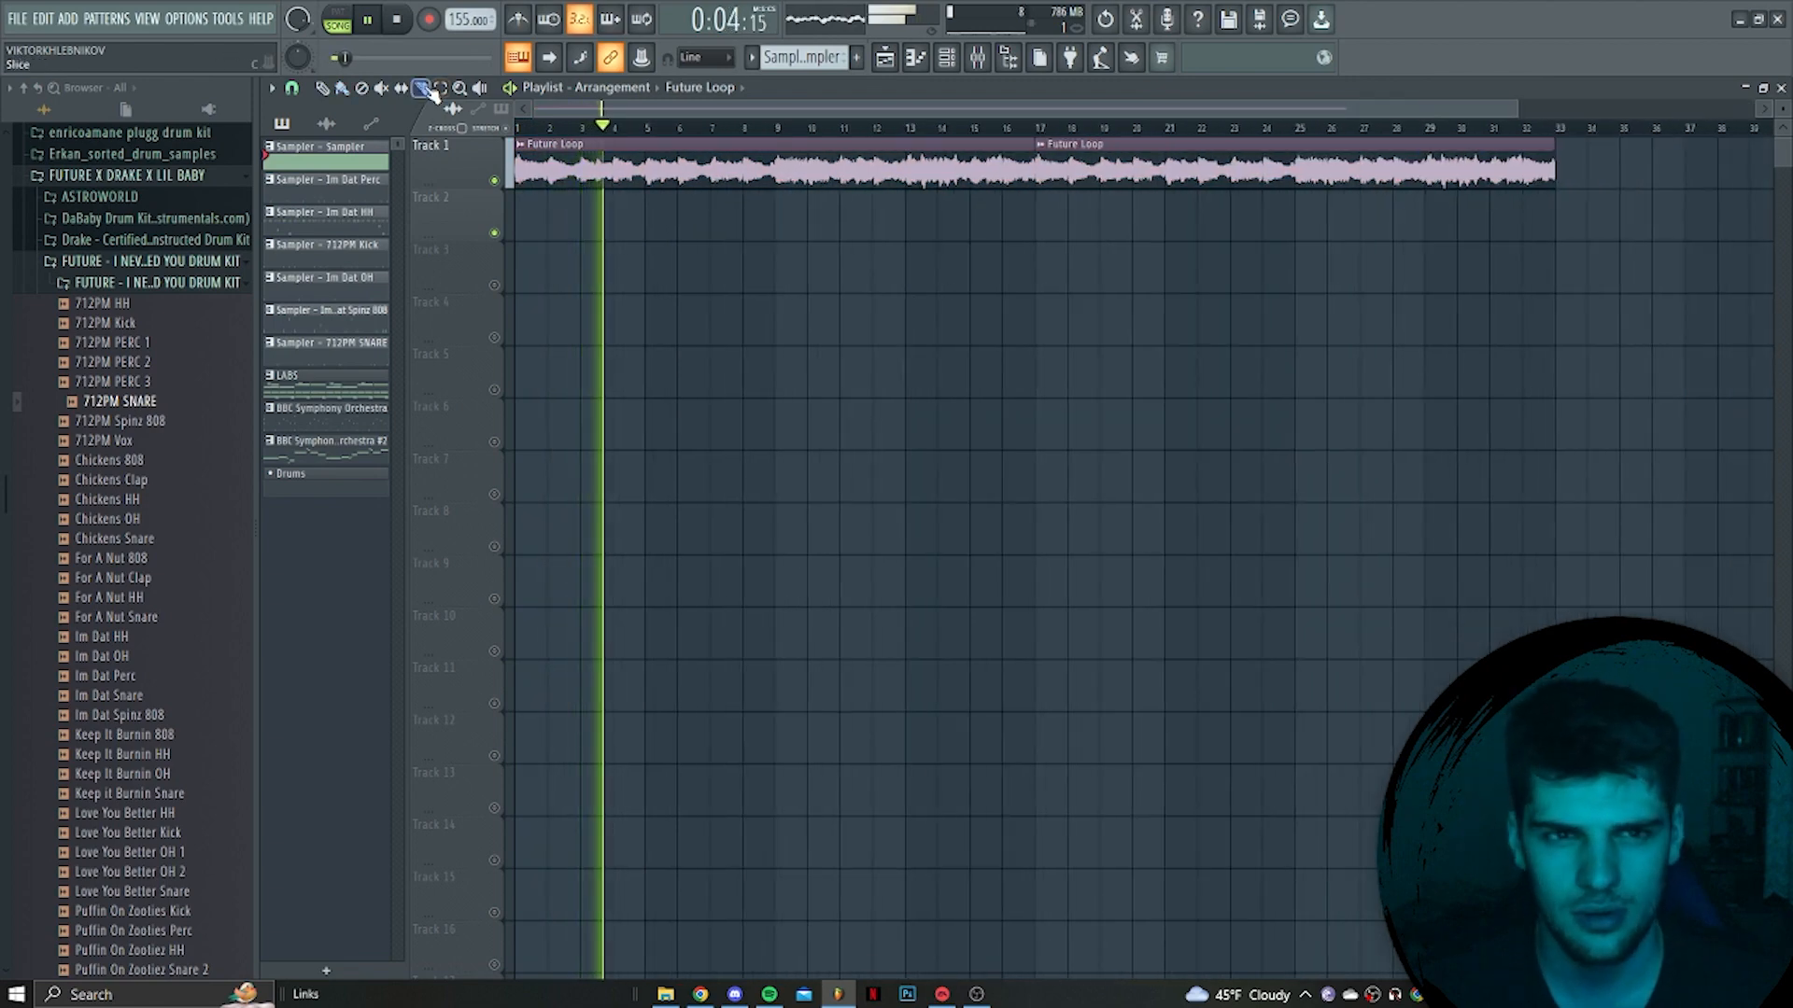
# Slice the second Future Loop clip at bar 25
pyautogui.moveTo(1296, 189); pyautogui.dragTo(1298, 187)
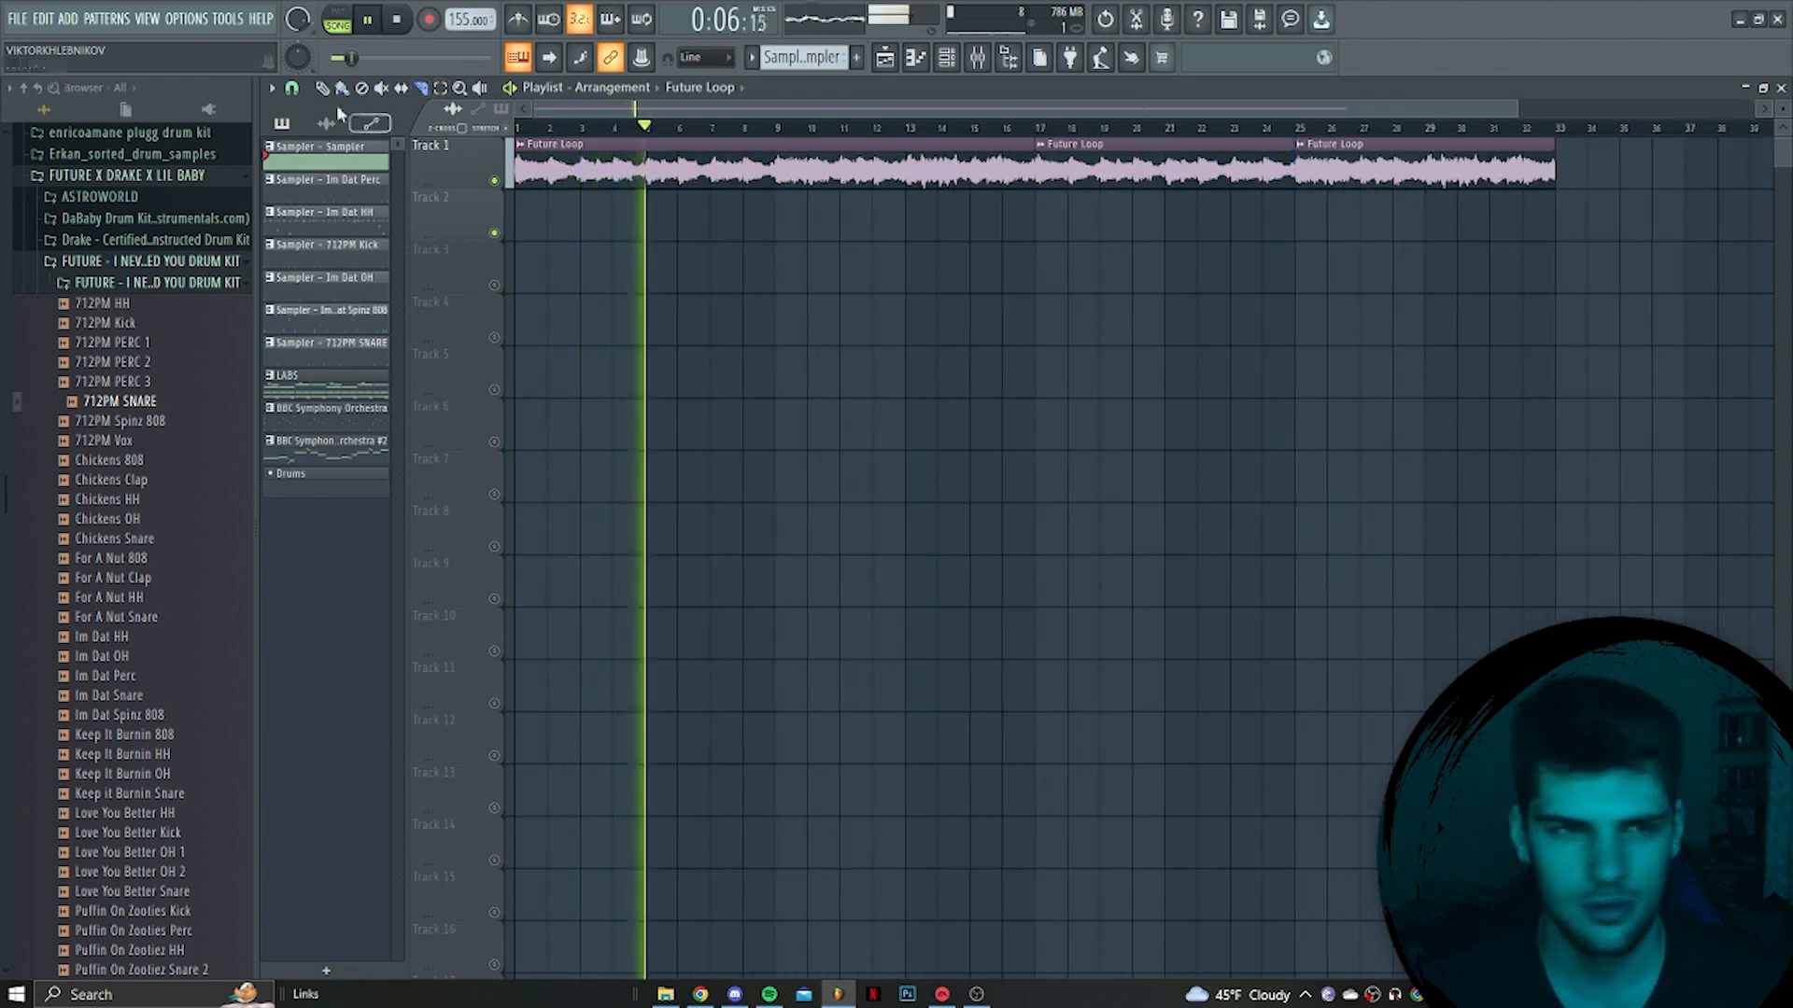
pyautogui.rightClick(1307, 178)
pyautogui.click(1303, 194)
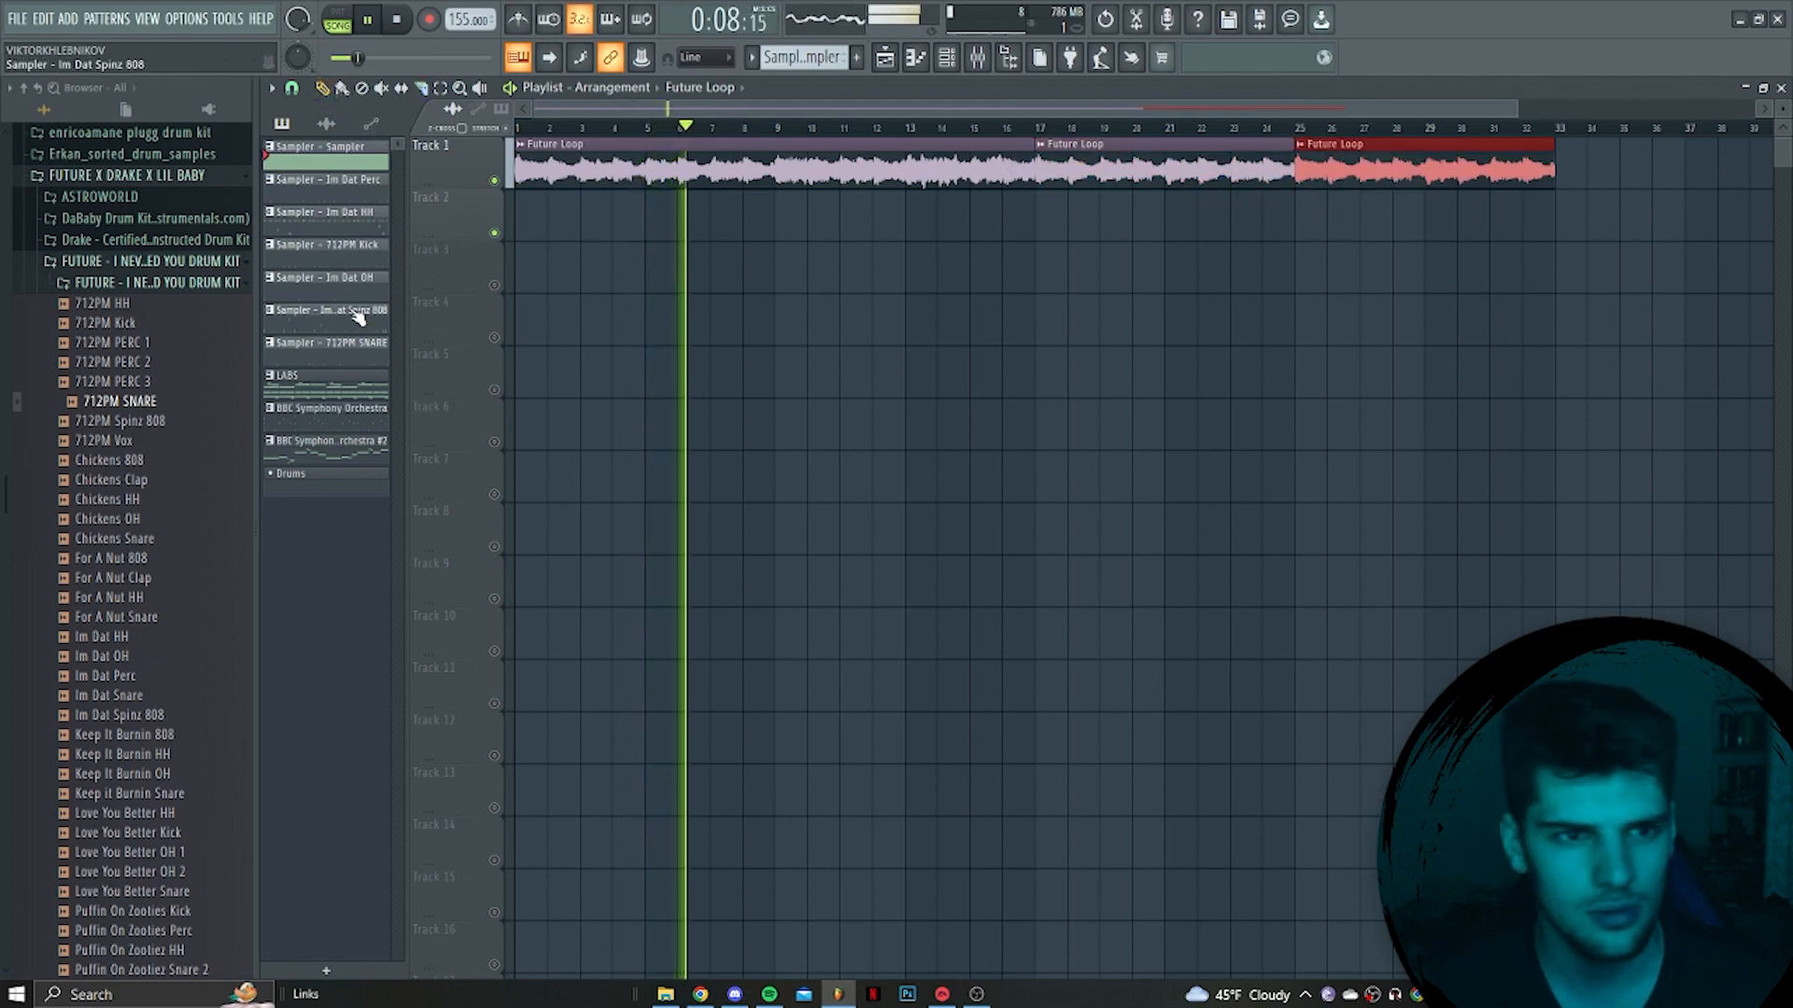
# Place the Im Dat Perc and Im Dat HH patterns on Tracks 2 and 3 at bar 9 and repeat them through bar 32
pyautogui.click(355, 219)
pyautogui.keyDown('ctrl'); pyautogui.click(354, 199); pyautogui.keyUp('ctrl')
pyautogui.moveTo(365, 229); pyautogui.dragTo(779, 231)
pyautogui.hotkey('ctrl', 'b')
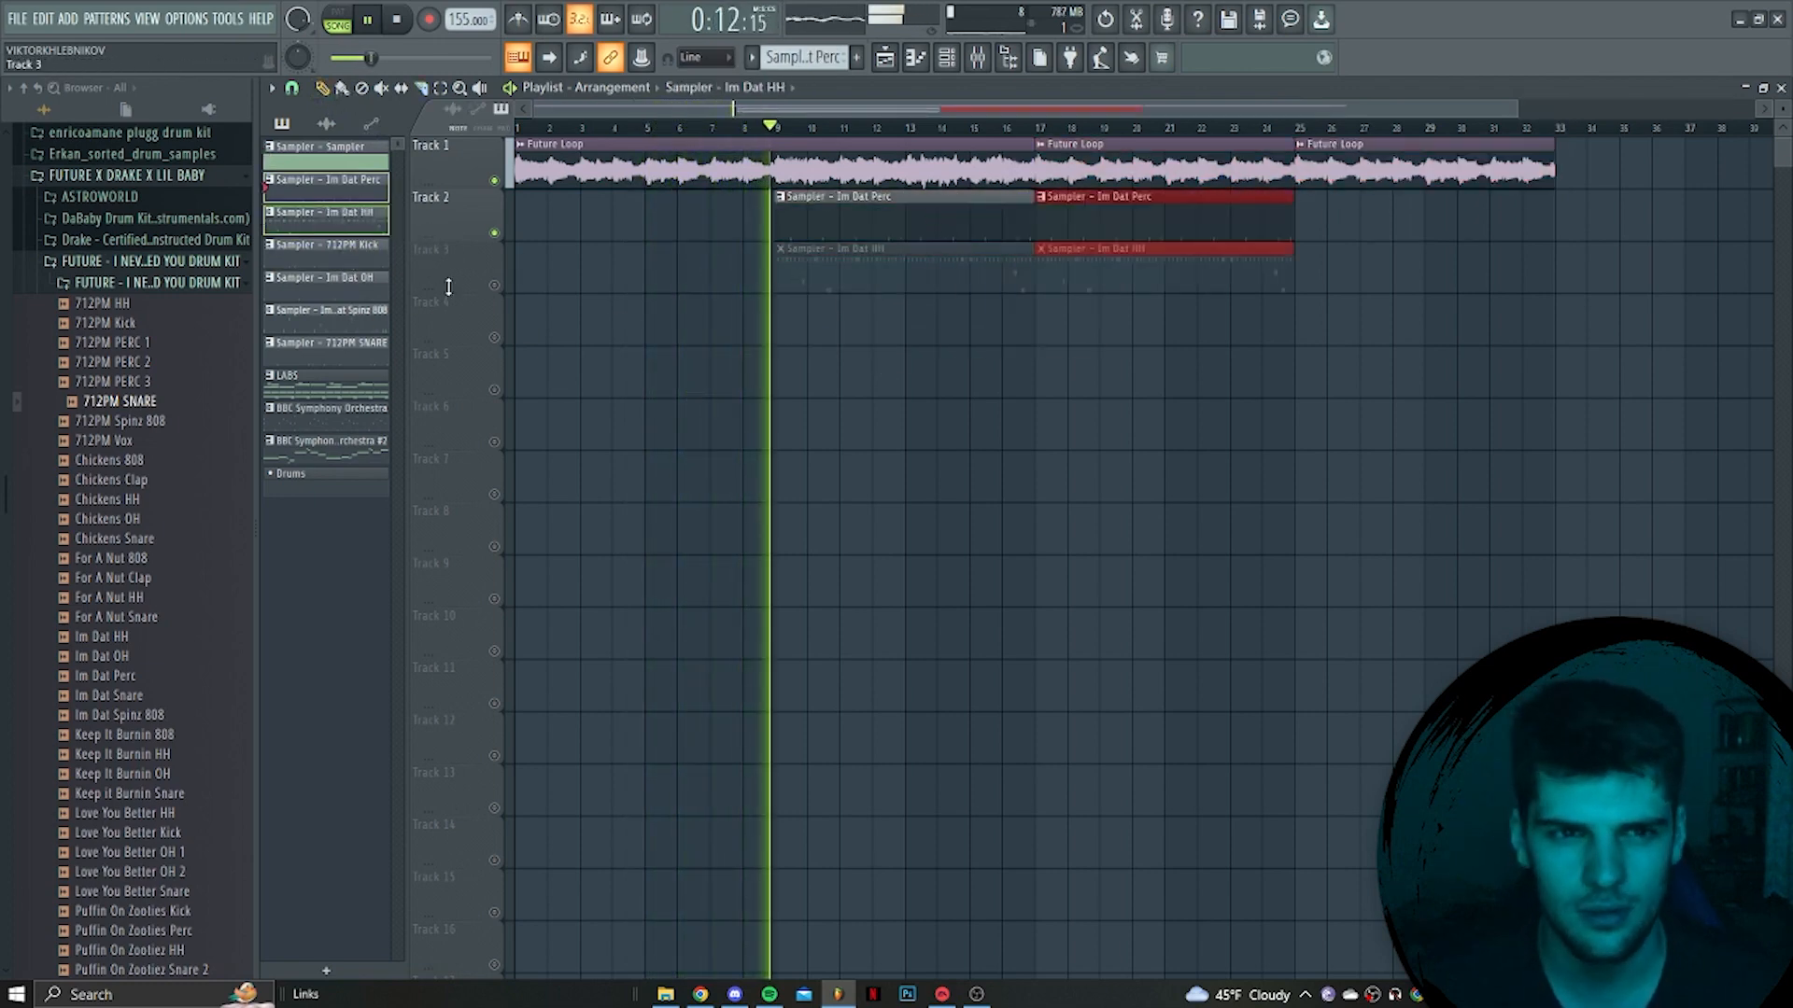
pyautogui.hotkey('ctrl', 'd')
pyautogui.moveTo(1188, 360); pyautogui.dragTo(1252, 192)
pyautogui.hotkey('ctrl', 'b')
pyautogui.hotkey('ctrl', 'd')
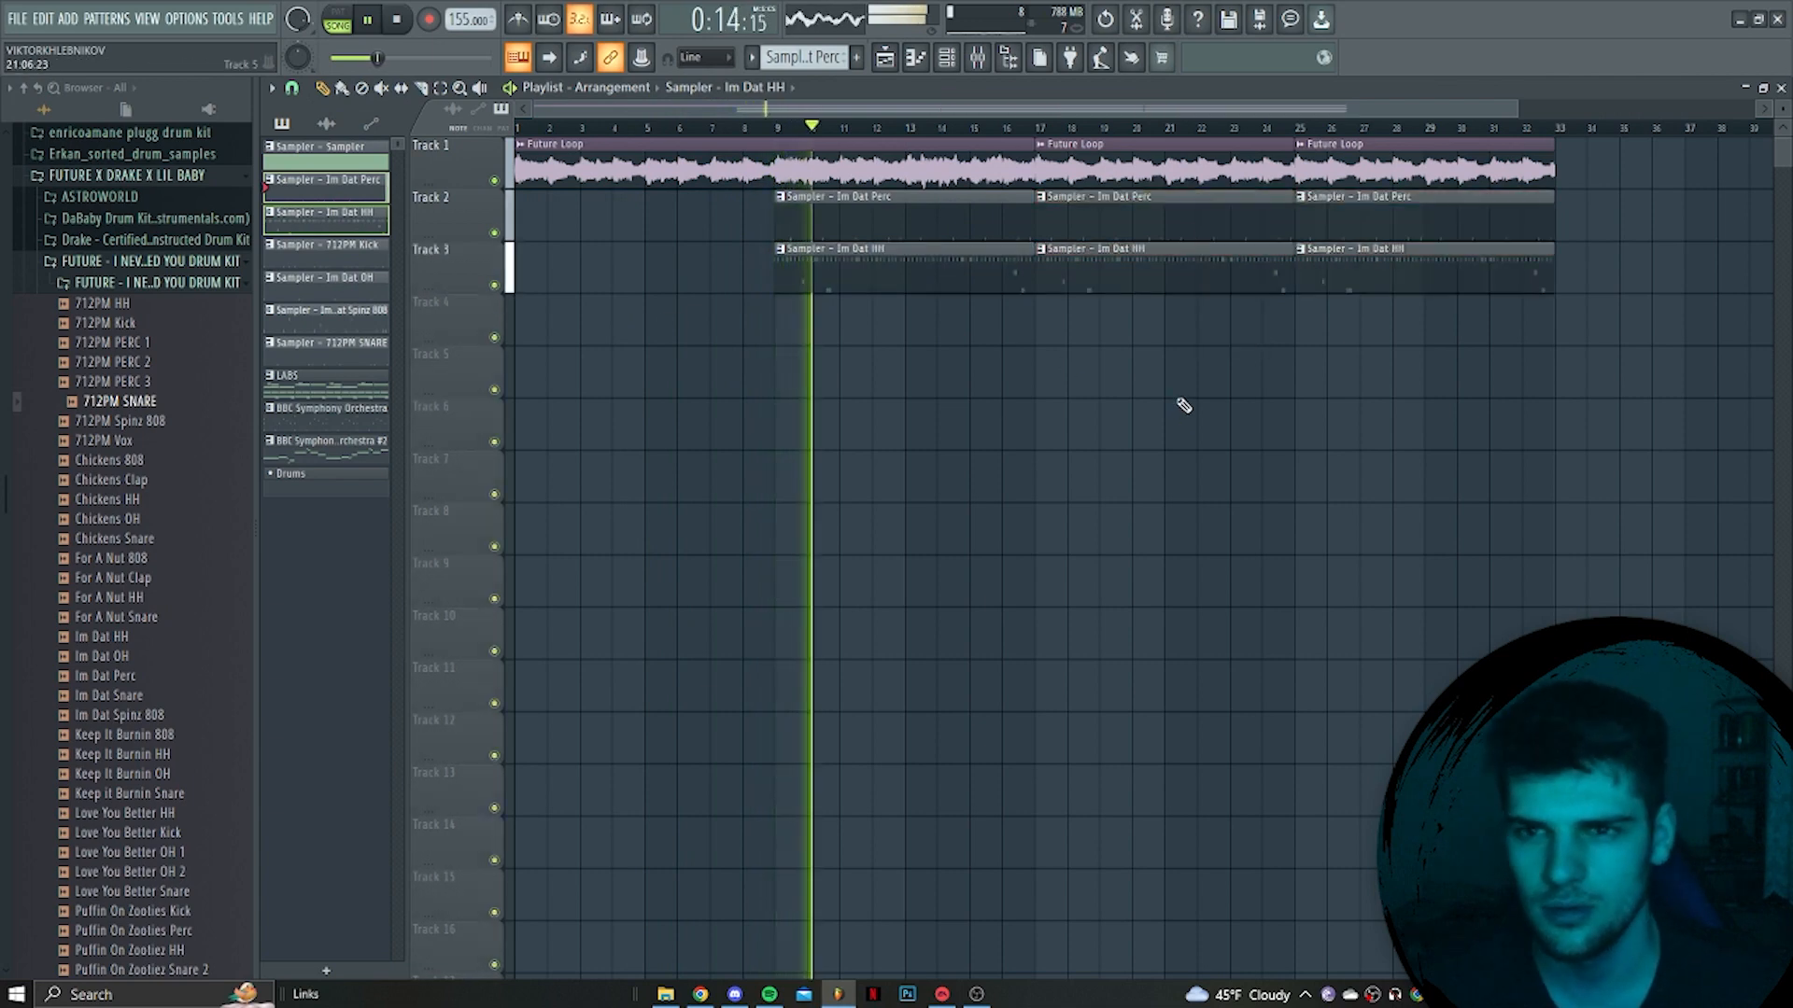
# Place the 712PM Kick, Im Dat OH, Im Dat Spinz 808 and 712PM SNARE patterns on Tracks 4 to 7 at bar 17 and duplicate them at bar 25
pyautogui.click(364, 315)
pyautogui.keyDown('ctrl'); pyautogui.click(364, 282); pyautogui.keyUp('ctrl')
pyautogui.keyDown('ctrl'); pyautogui.click(365, 249); pyautogui.keyUp('ctrl')
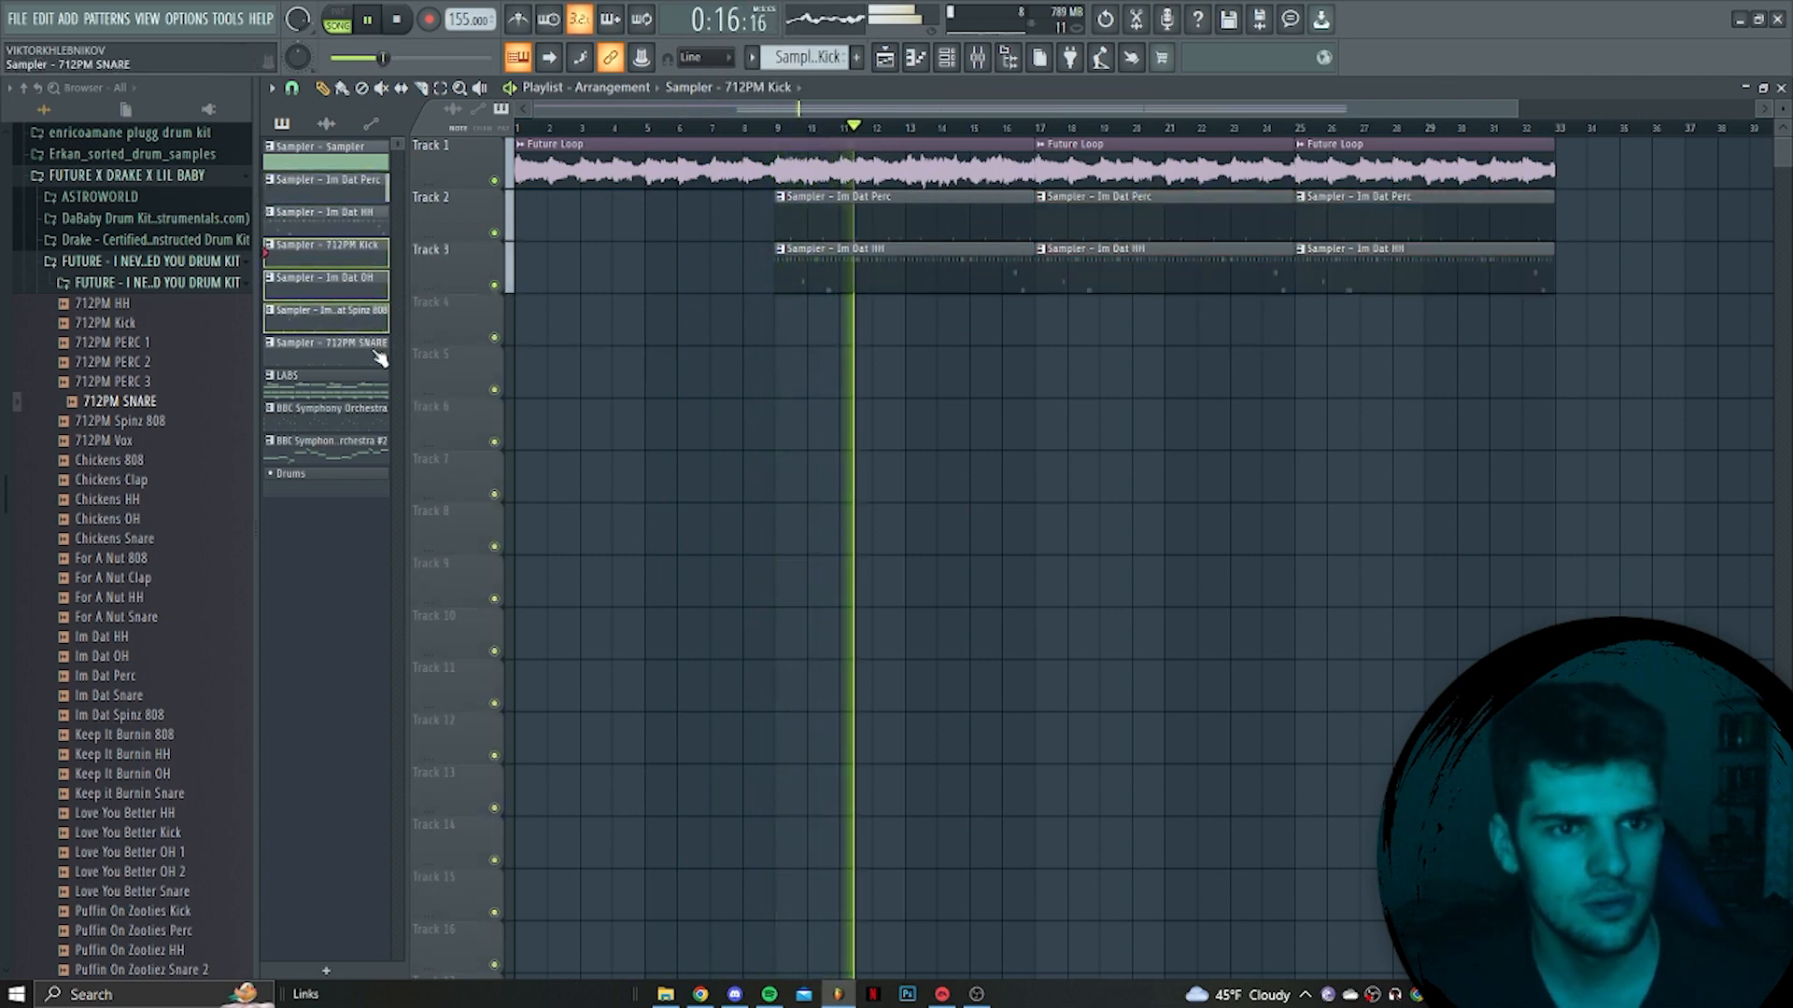
pyautogui.moveTo(372, 389); pyautogui.dragTo(1041, 338)
pyautogui.hotkey('ctrl', 'b')
pyautogui.hotkey('ctrl', 'd')
pyautogui.scroll(-1, 1132, 557)
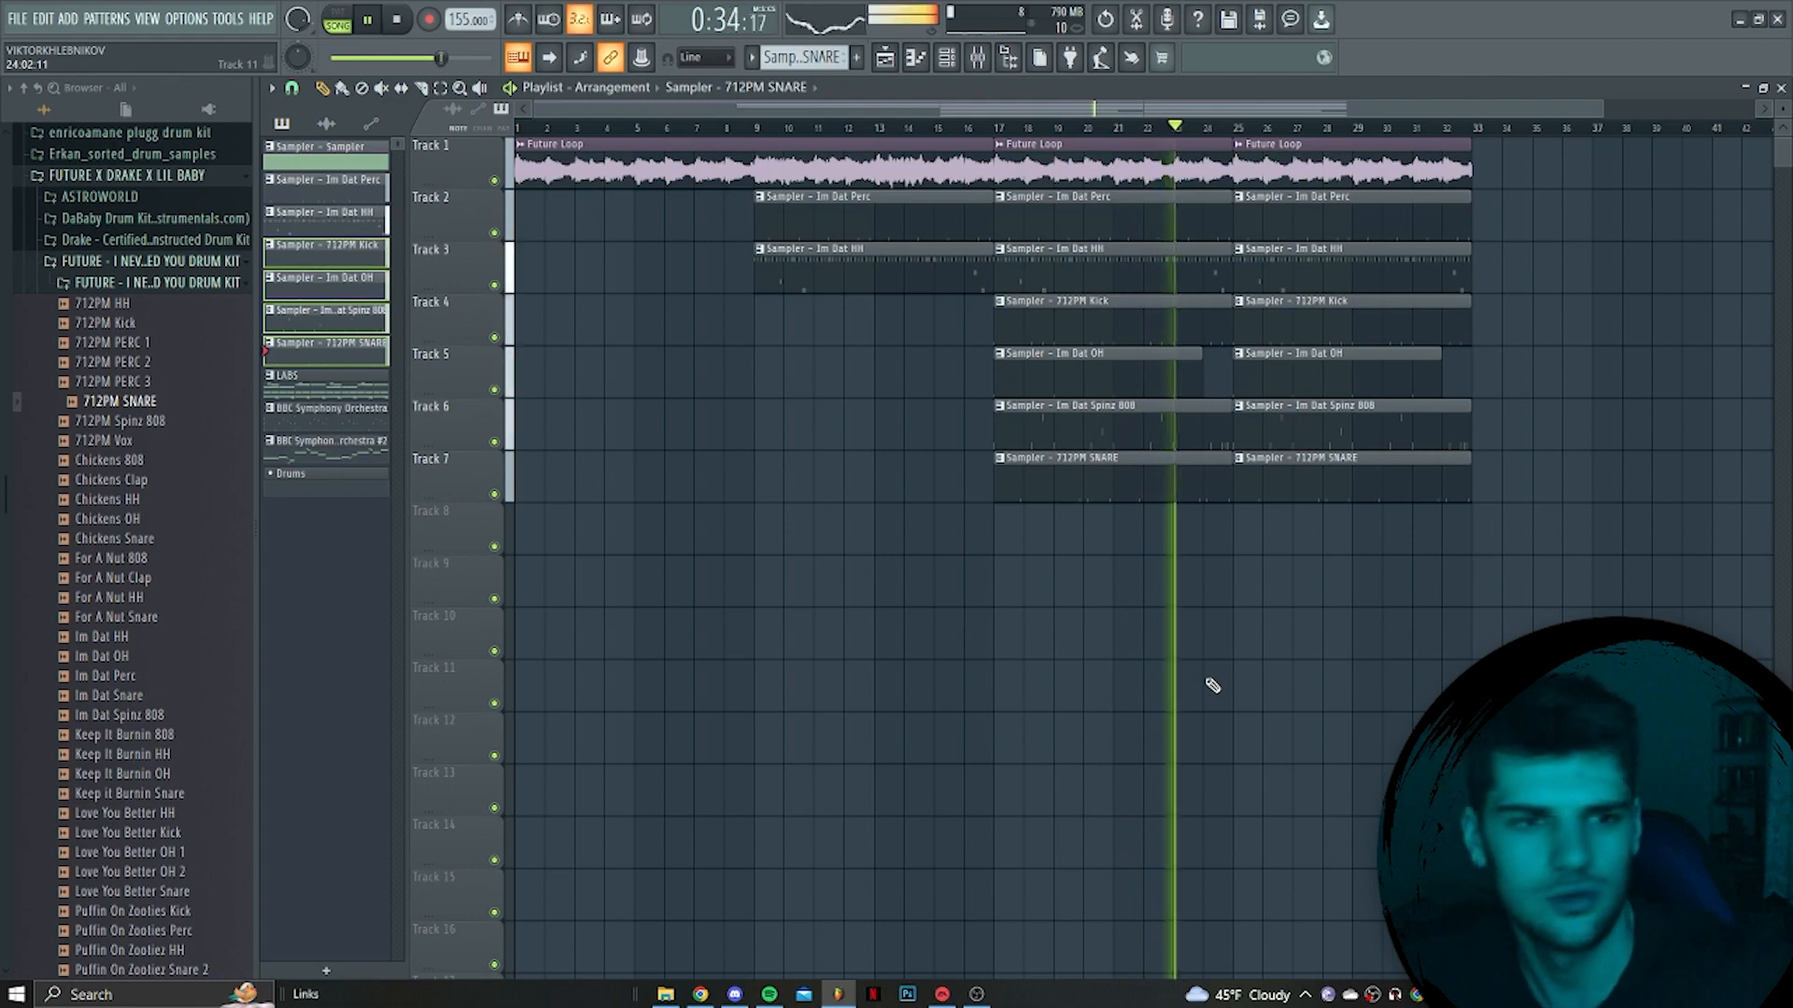
# Duplicate all clips from bars 17 to 32 on Tracks 1 to 7 into bars 33 to 48, and clear the selection
pyautogui.moveTo(1493, 556); pyautogui.dragTo(1048, 149)
pyautogui.hotkey('ctrl', 'b')
pyautogui.scroll(-3, 1097, 598)
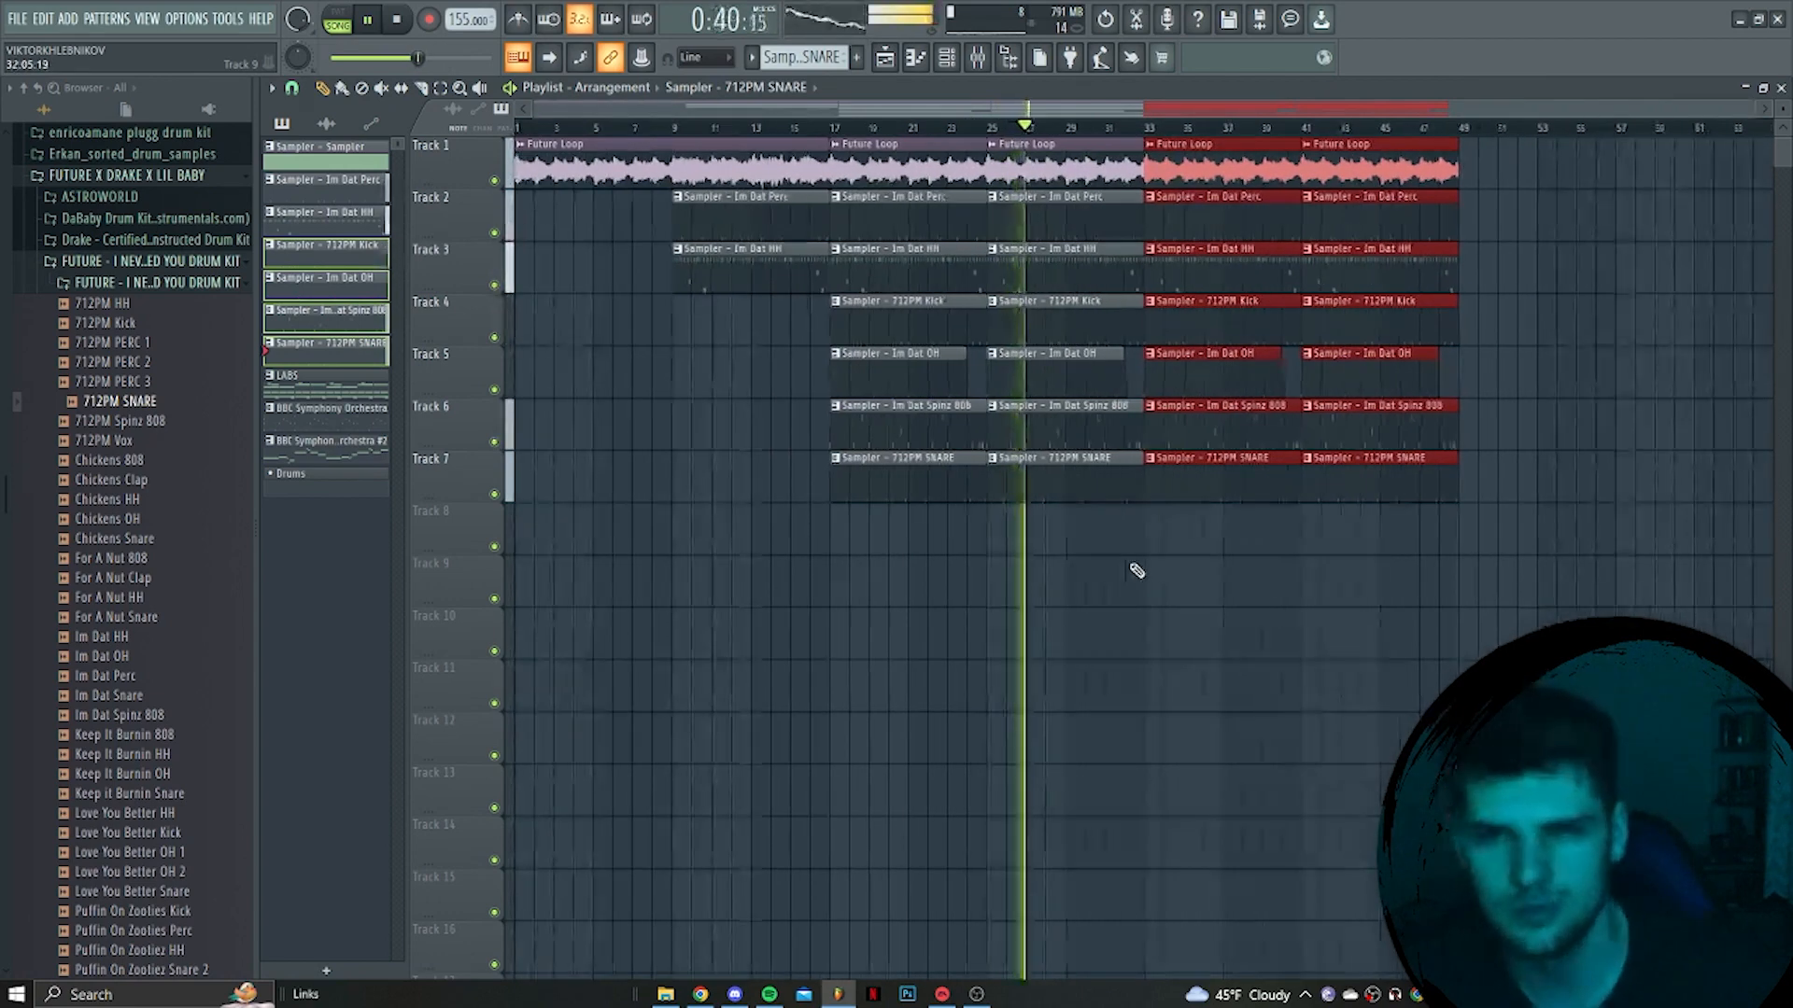
pyautogui.keyDown('ctrl'); pyautogui.click(1136, 571); pyautogui.keyUp('ctrl')
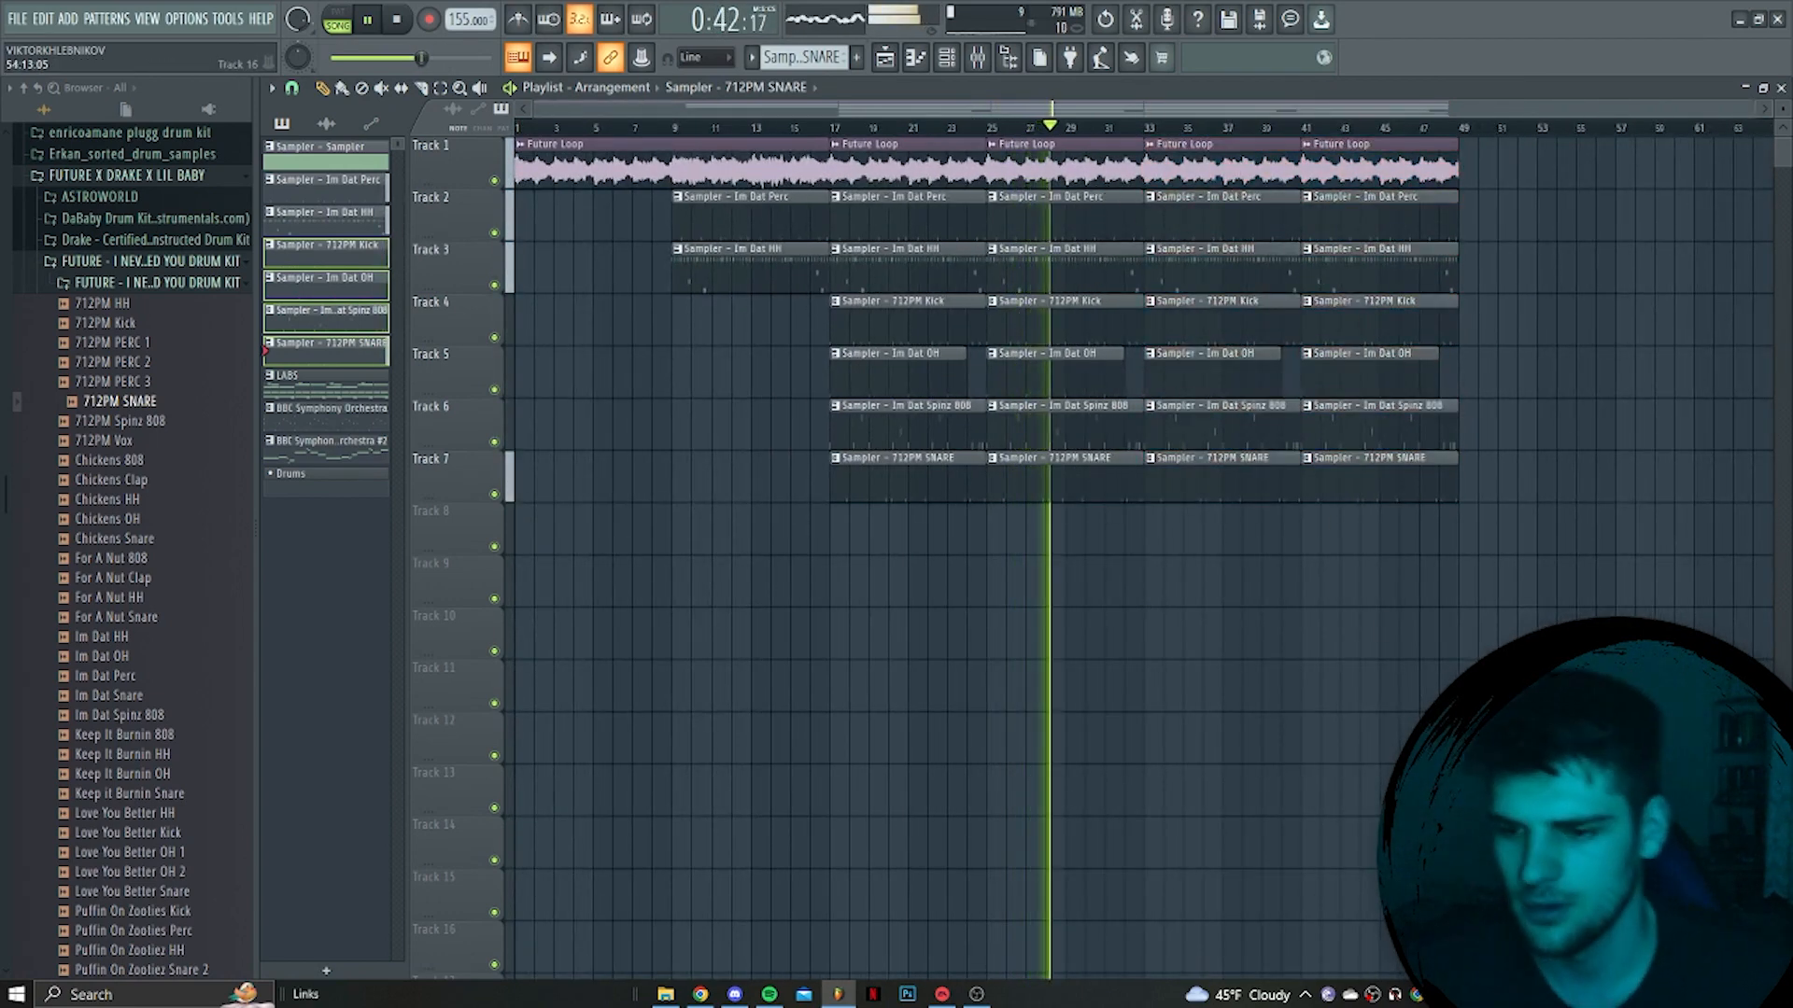